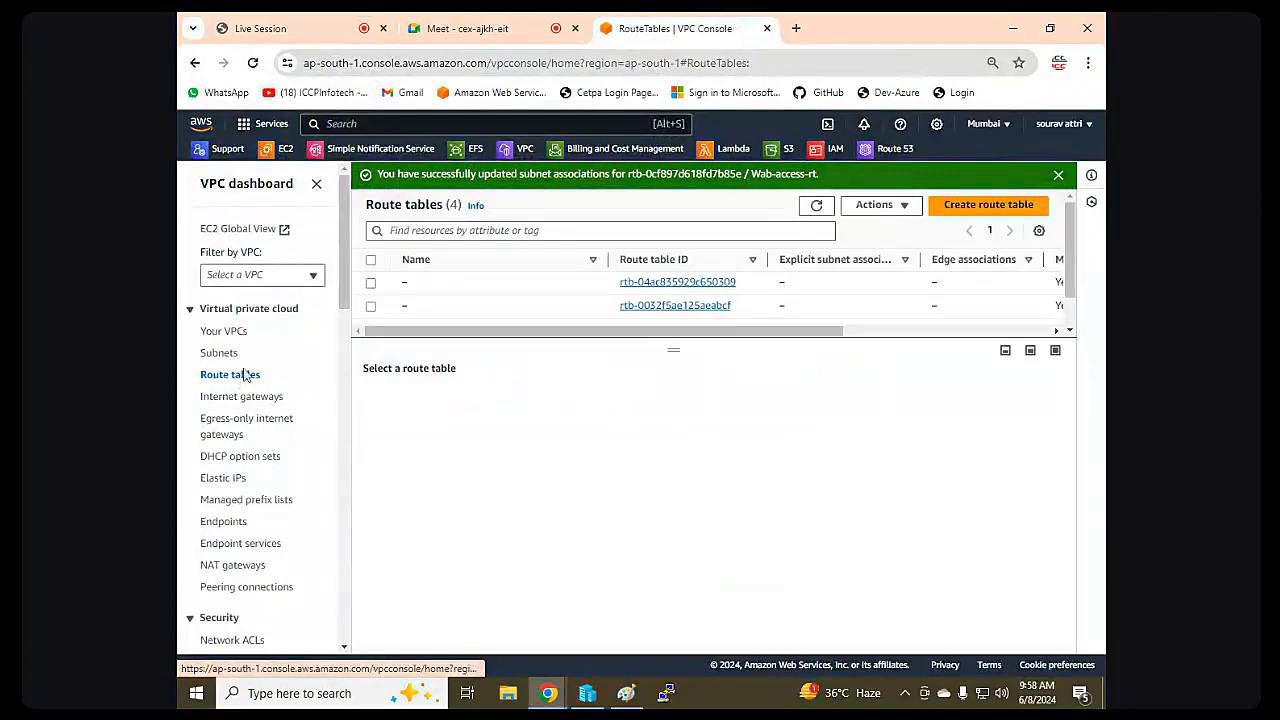
# Refresh the route table list and enlarge it to review all route tables with their subnet associations.
pyautogui.click(816, 207)
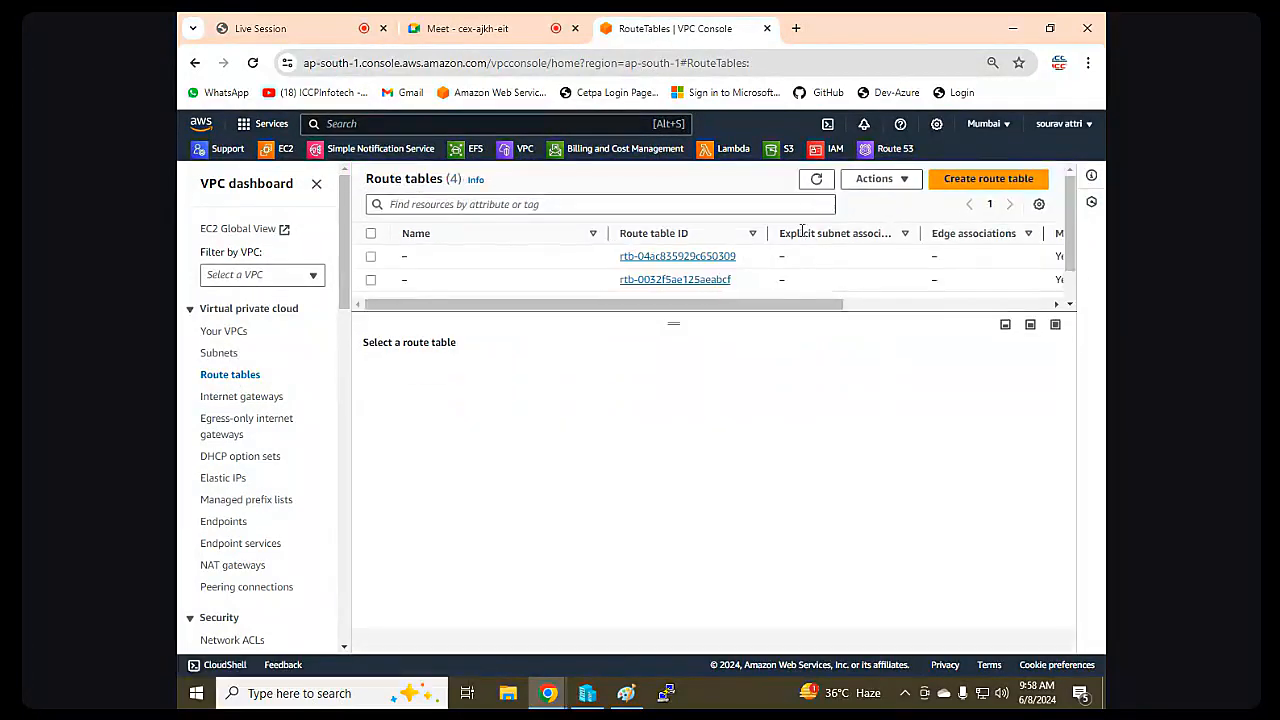
pyautogui.moveTo(675, 326); pyautogui.dragTo(674, 477)
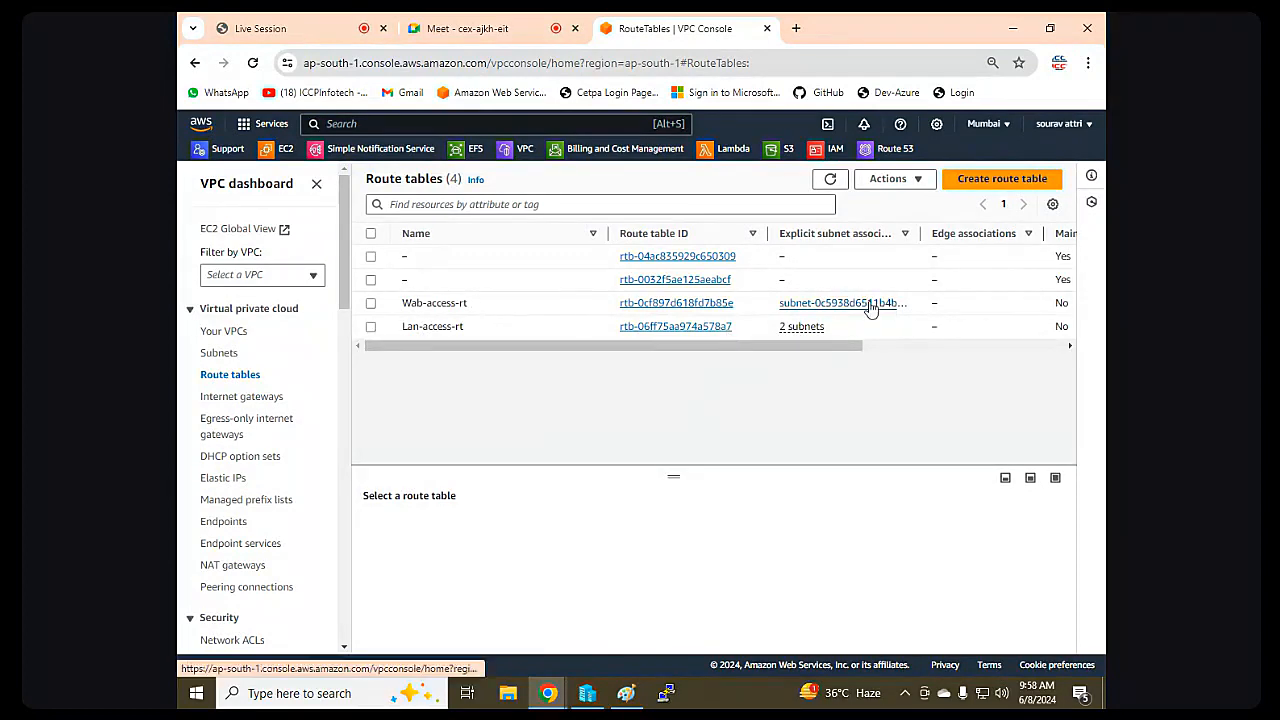
# Refresh the internet gateway list and create an internet gateway with the name tag myvpc.
pyautogui.click(220, 400)
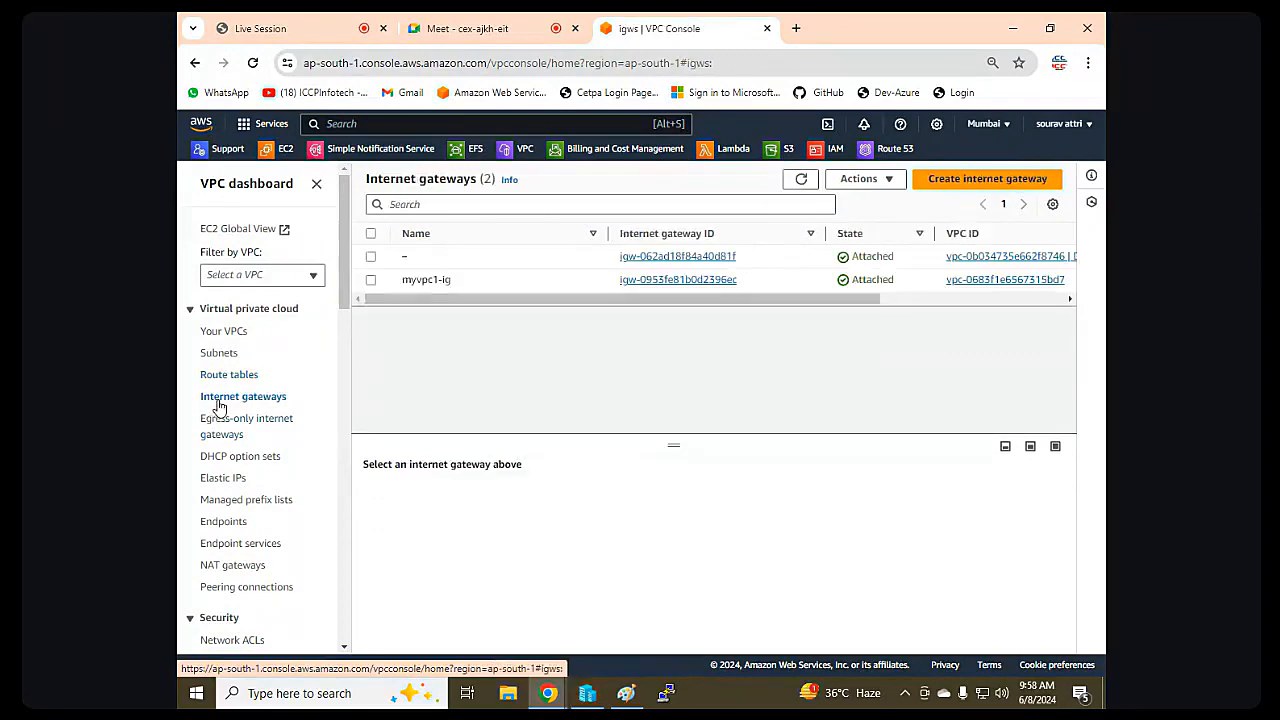
pyautogui.click(801, 180)
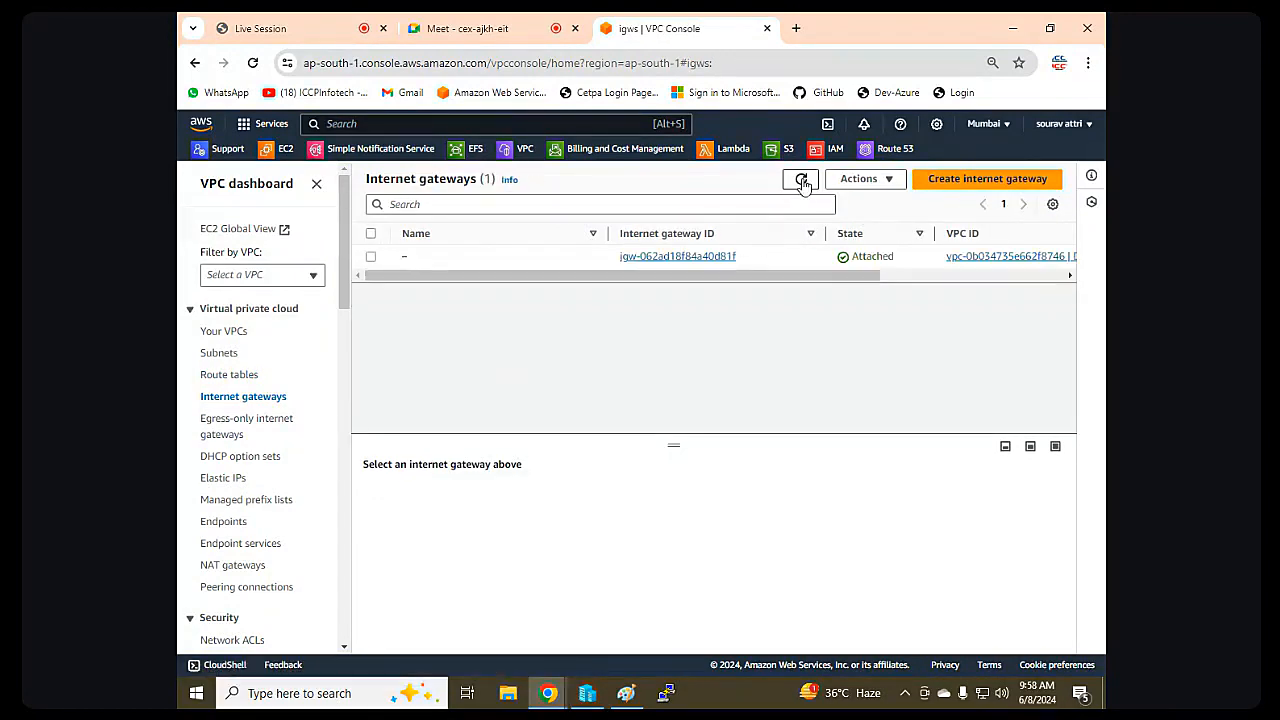
pyautogui.click(1010, 180)
pyautogui.click(371, 351)
pyautogui.write('myvpc')
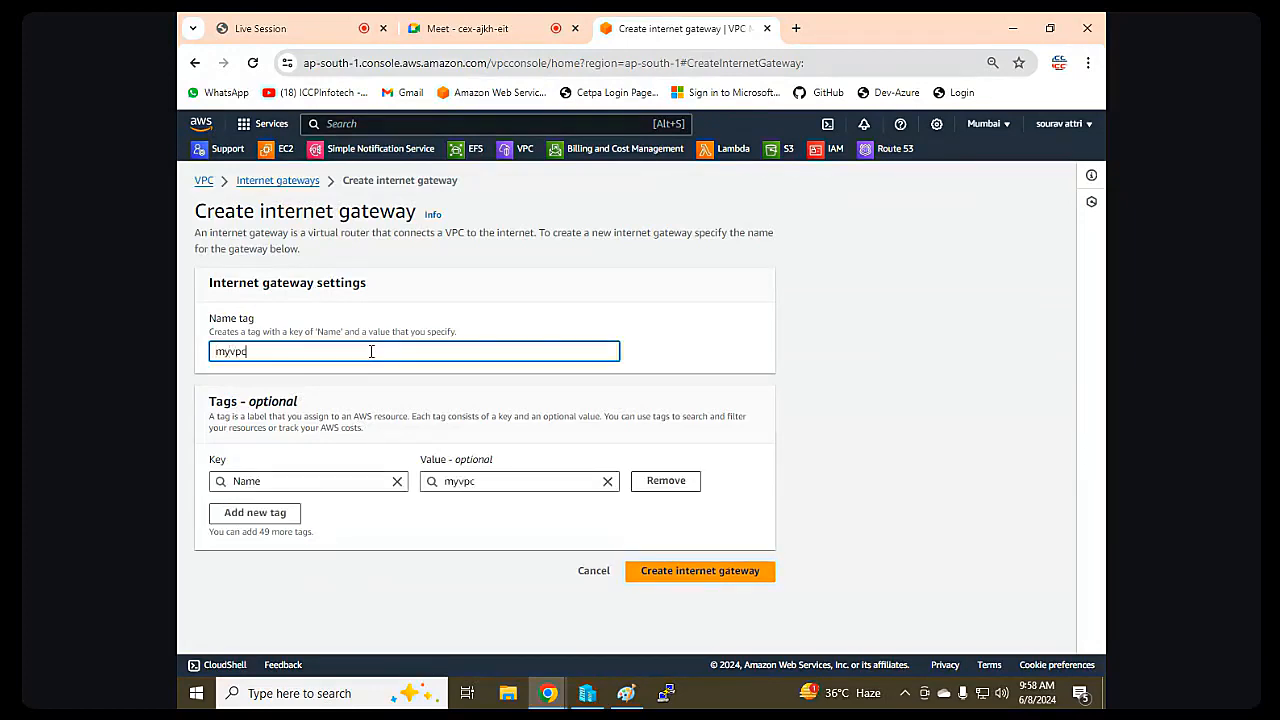
pyautogui.click(685, 570)
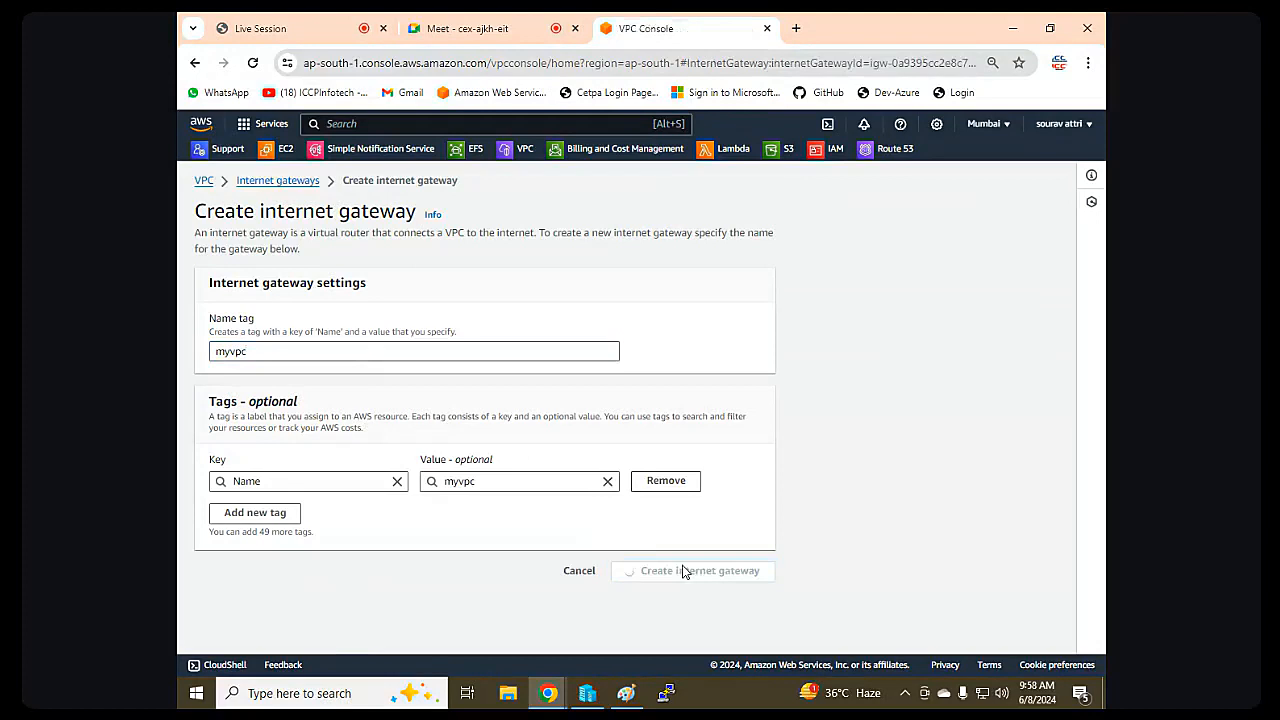
# Attach the myvpc internet gateway to the Iccp-vpc1 VPC.
pyautogui.click(1022, 256)
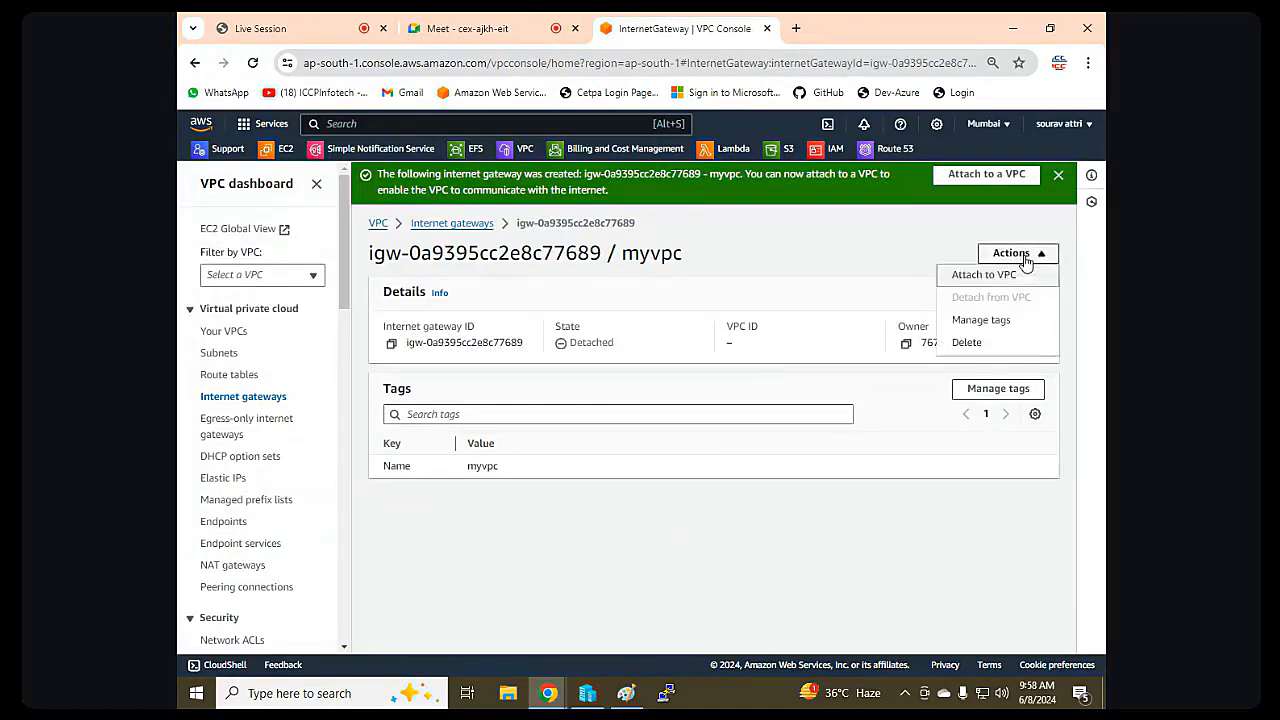
pyautogui.click(990, 276)
pyautogui.click(346, 330)
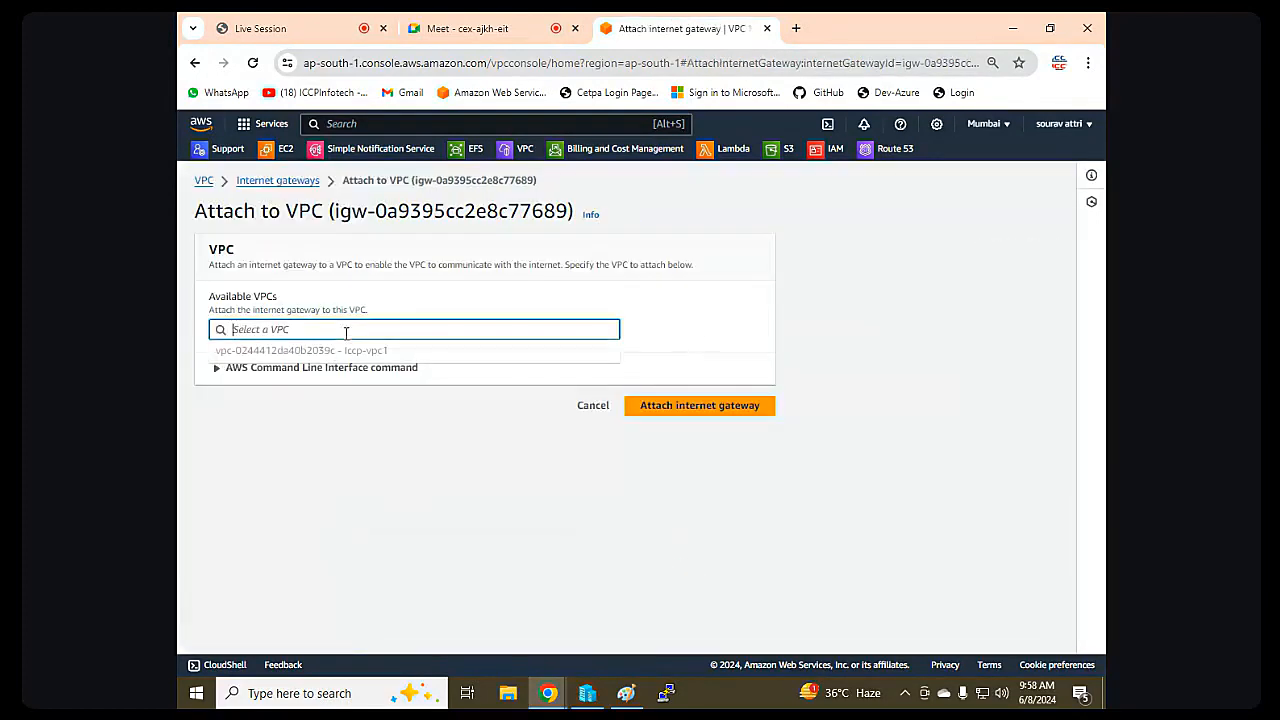
pyautogui.click(352, 351)
pyautogui.click(690, 405)
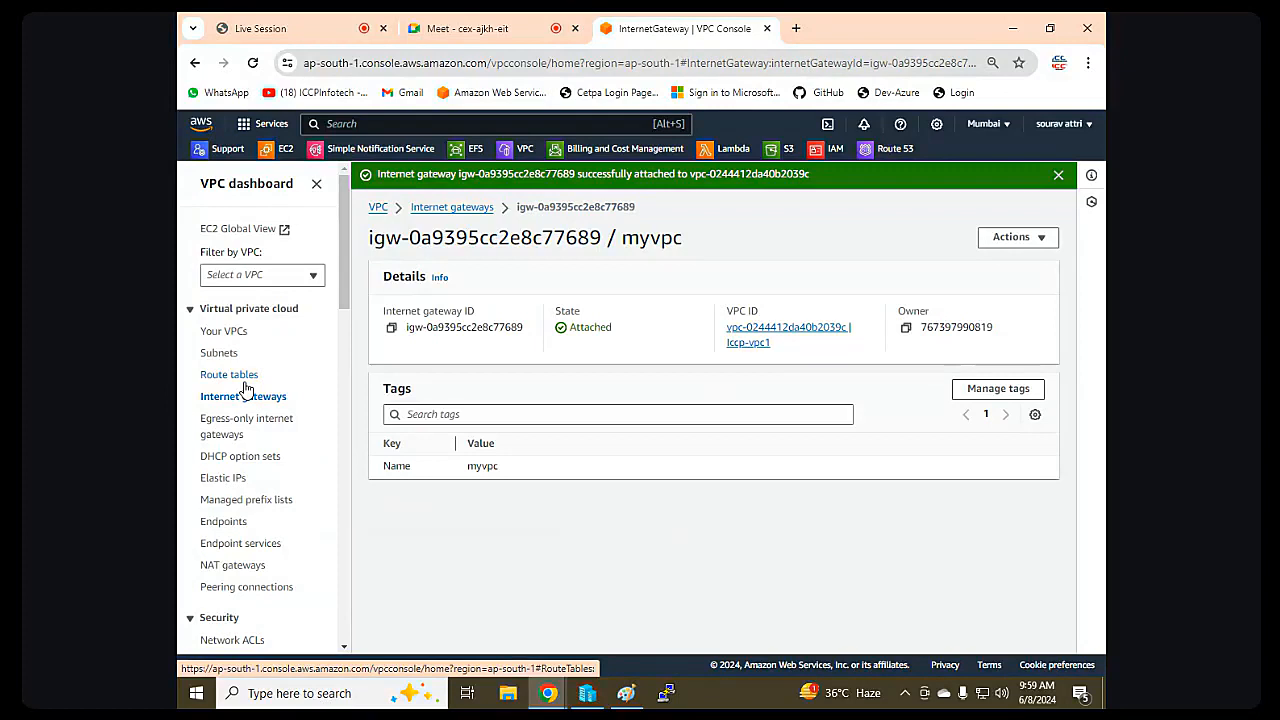
# Switch to the live session, mute the microphone and turn it back on.
pyautogui.click(262, 31)
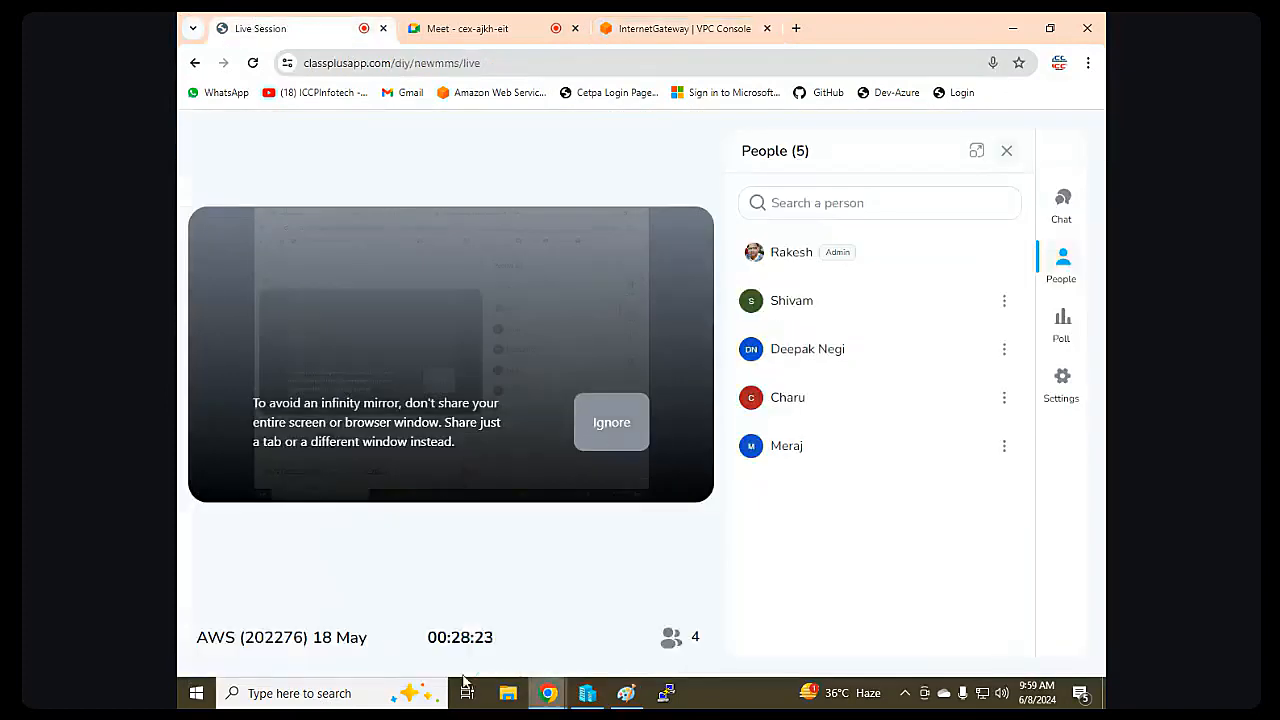
pyautogui.click(256, 640)
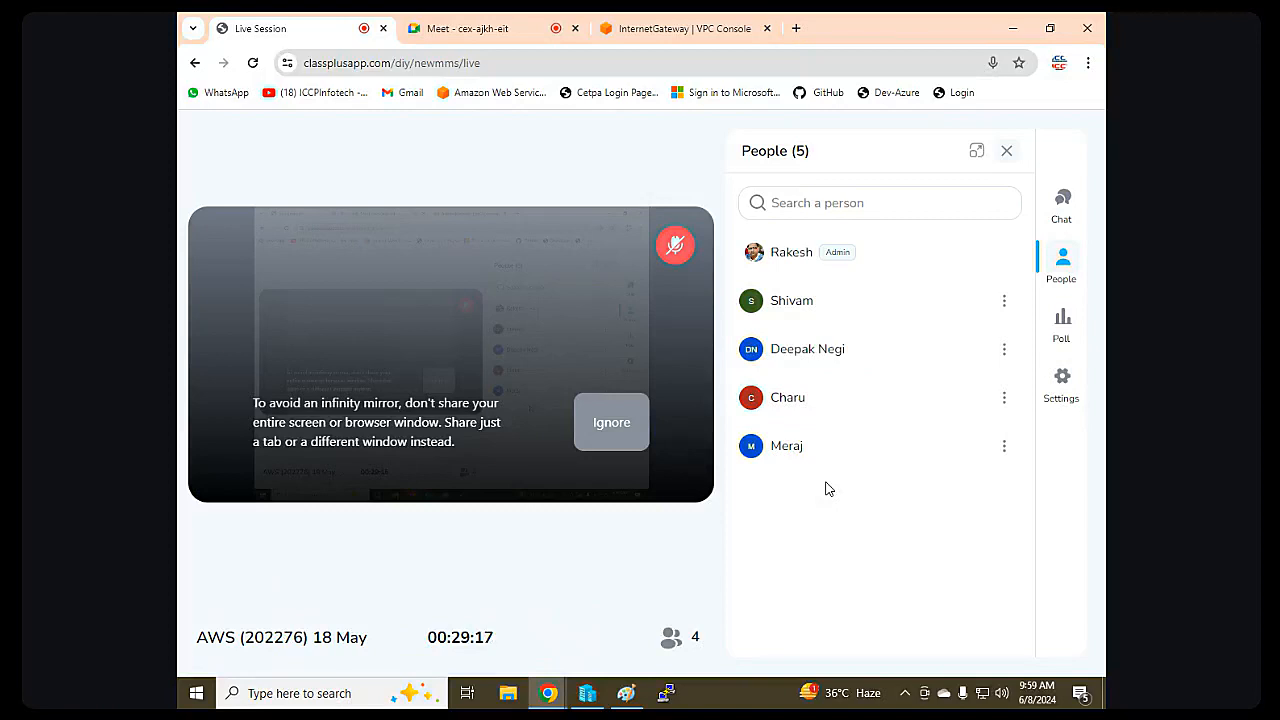
pyautogui.click(243, 639)
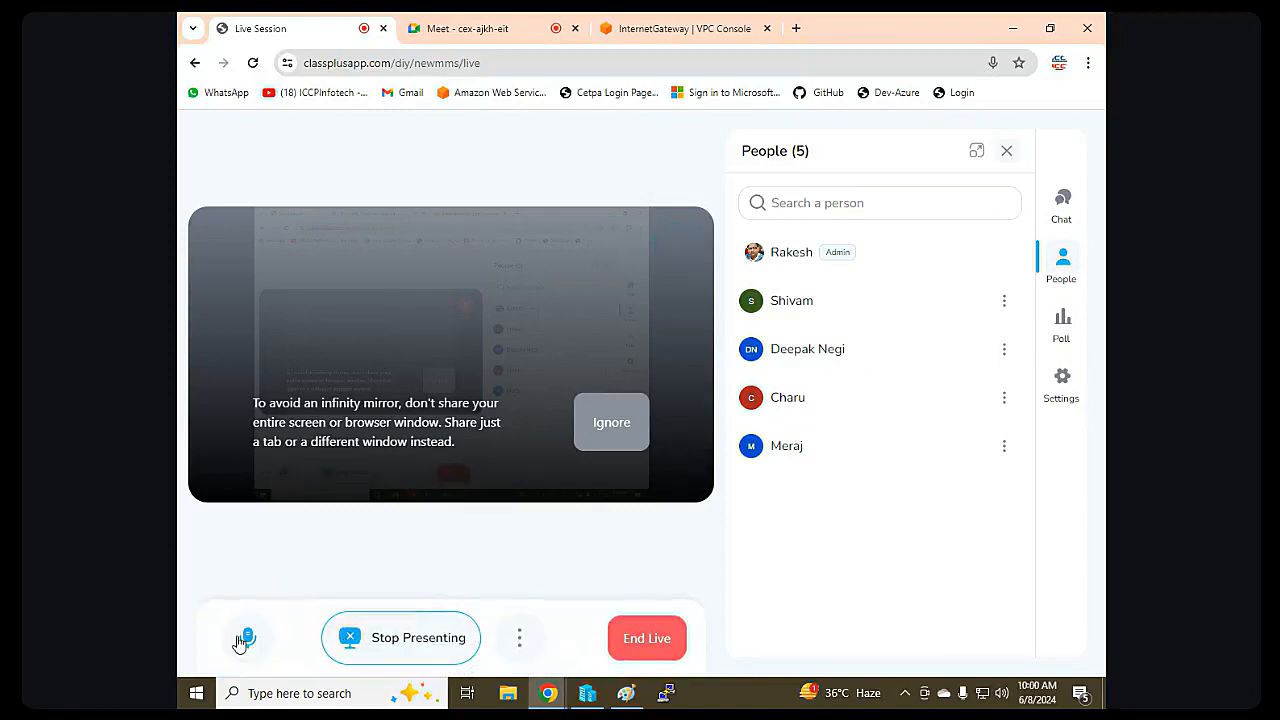
# Switch to Paint and examine the diagram of subnets, LAN and WAN route tables and the internet gateway.
pyautogui.click(626, 693)
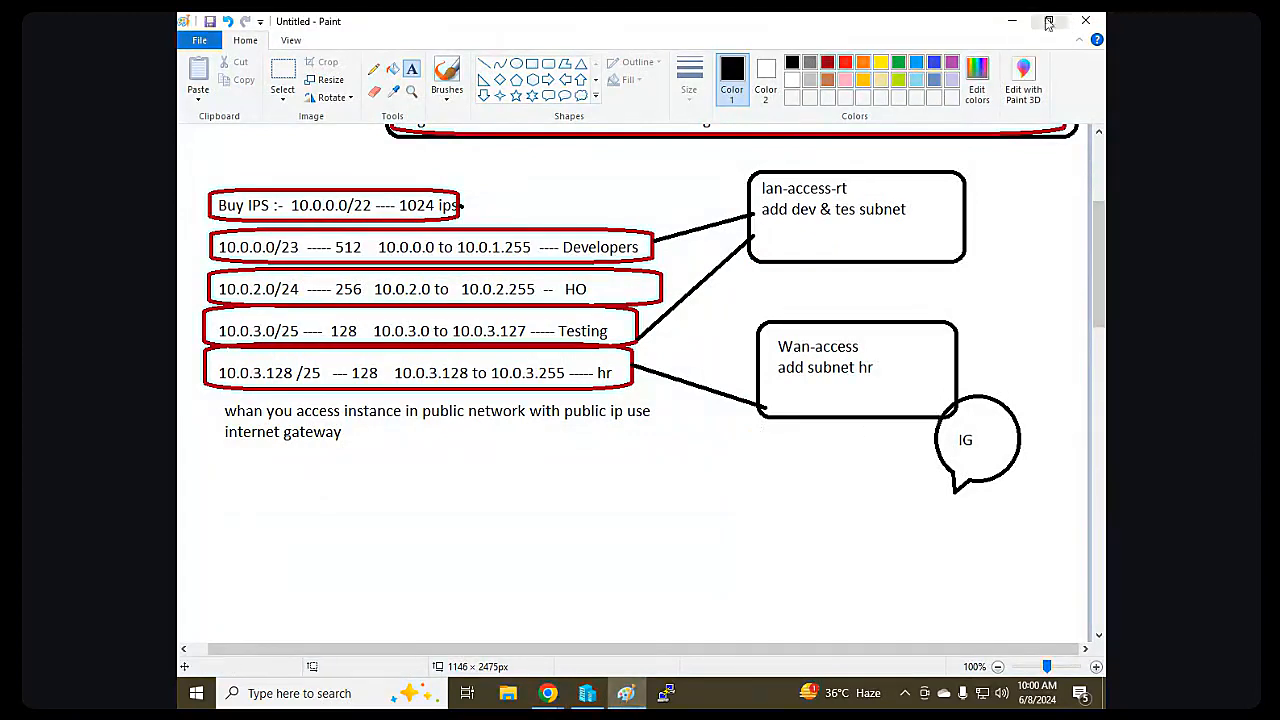
pyautogui.click(1012, 21)
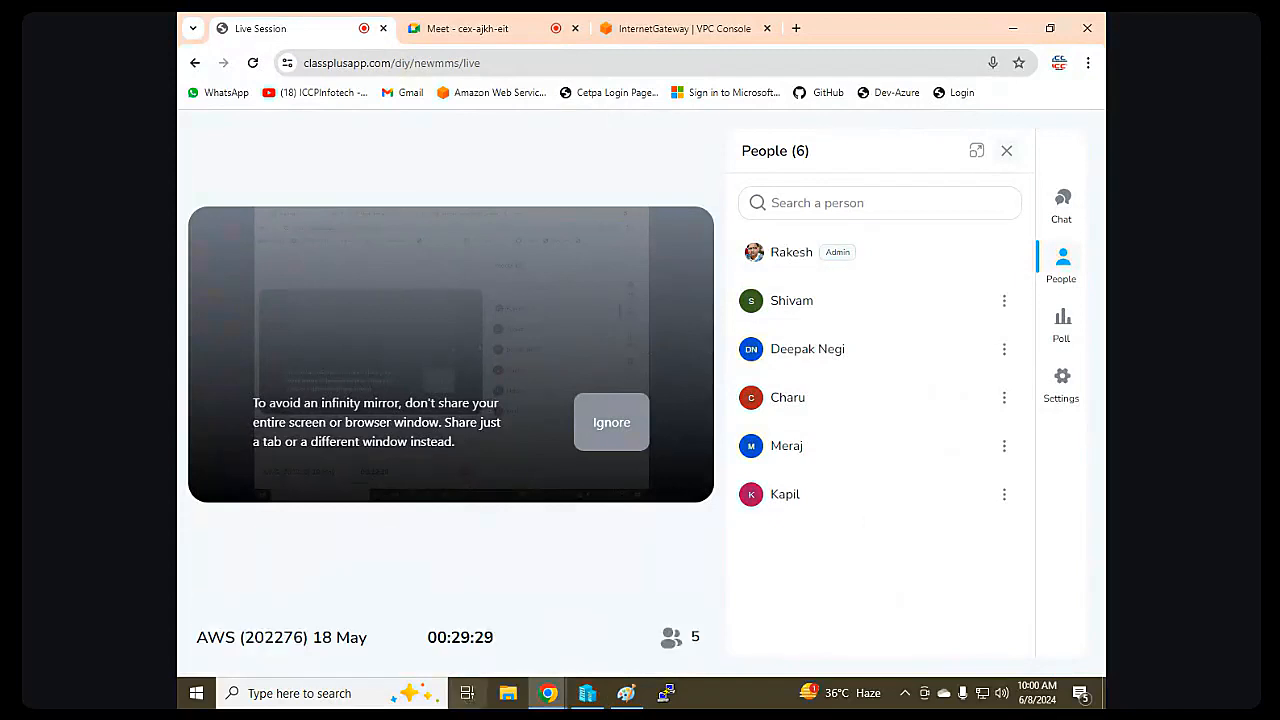
pyautogui.click(626, 693)
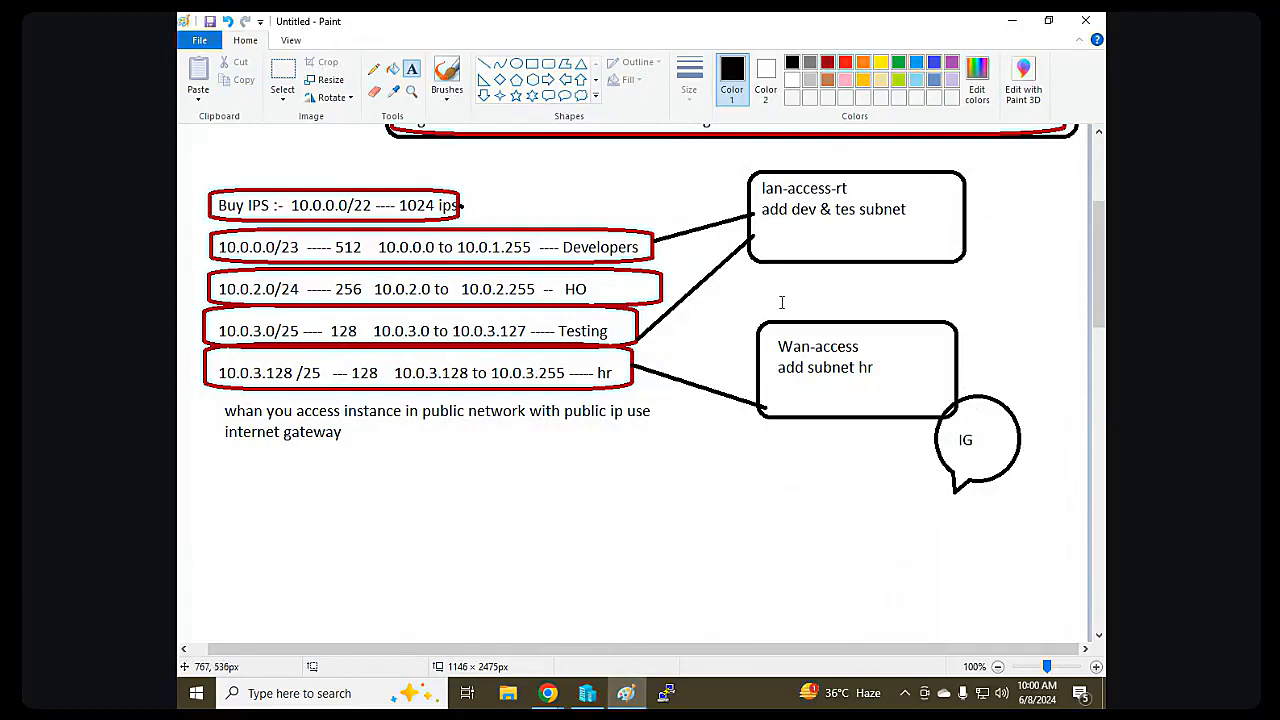
pyautogui.click(1013, 20)
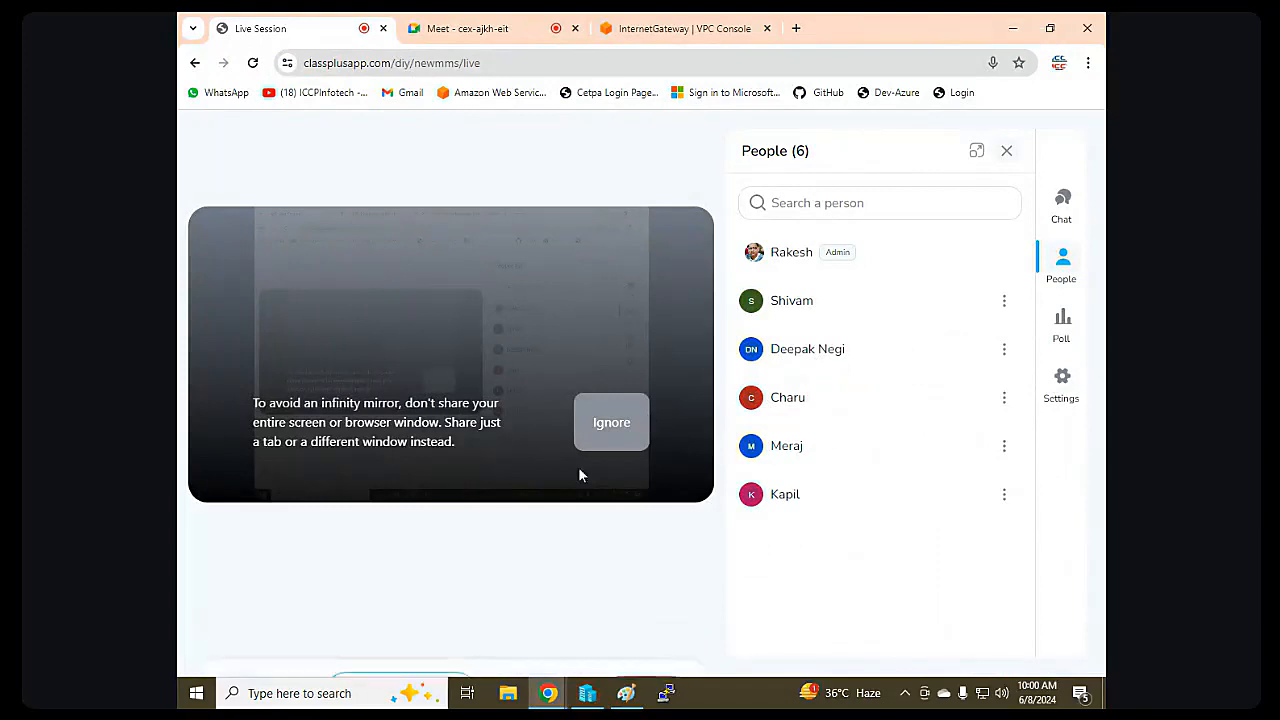
pyautogui.click(626, 693)
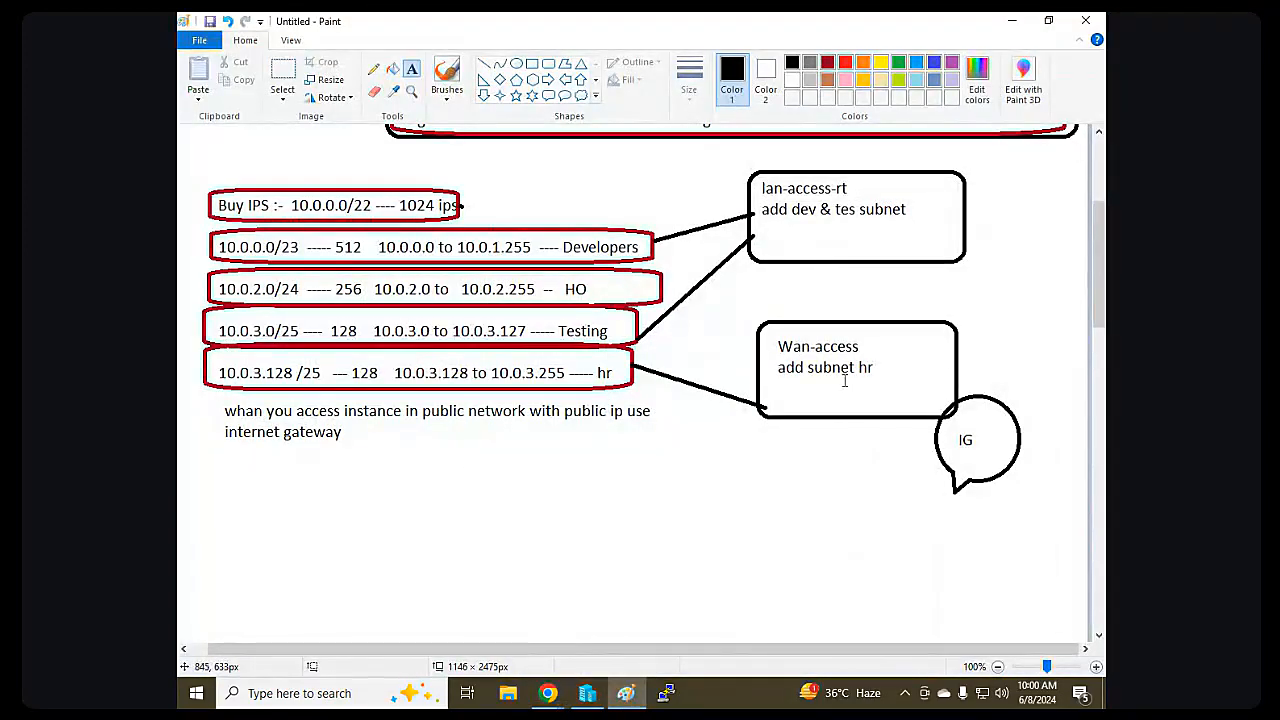
pyautogui.click(1013, 21)
# Return to the VPC console and open the routes of the Wab-access-rt route table for editing.
pyautogui.click(466, 27)
pyautogui.click(703, 22)
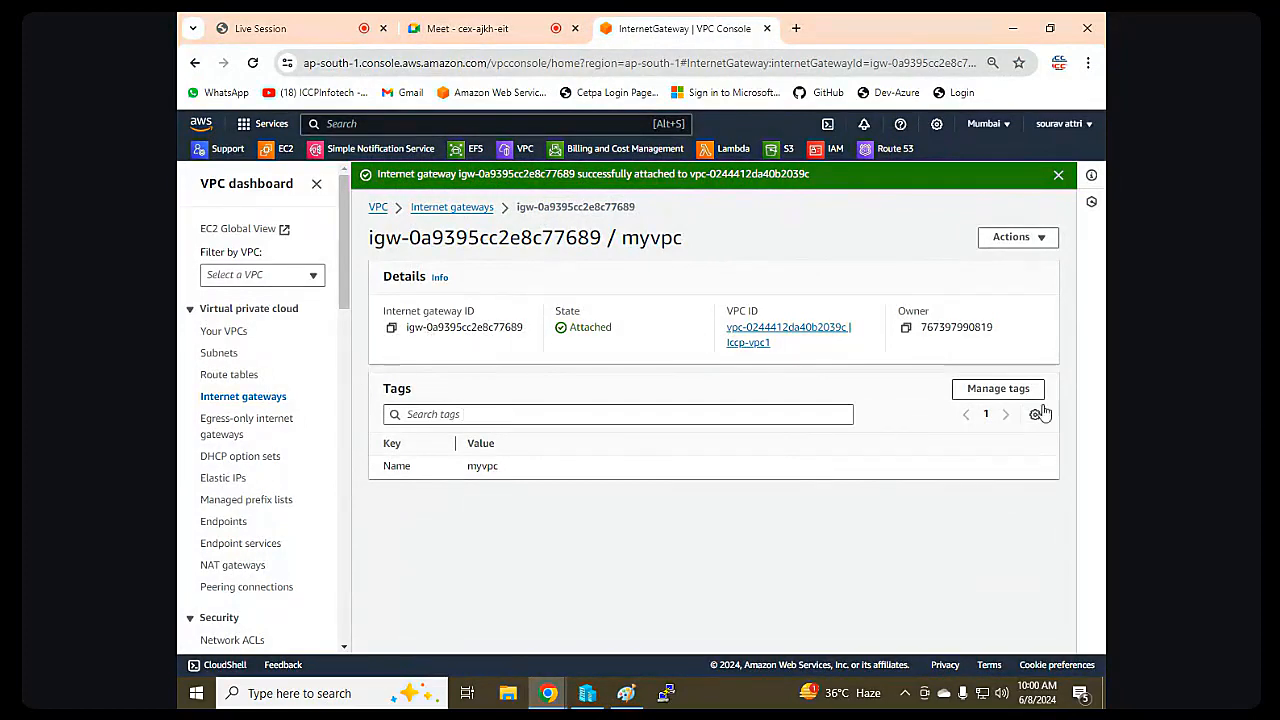
pyautogui.click(228, 375)
pyautogui.click(438, 330)
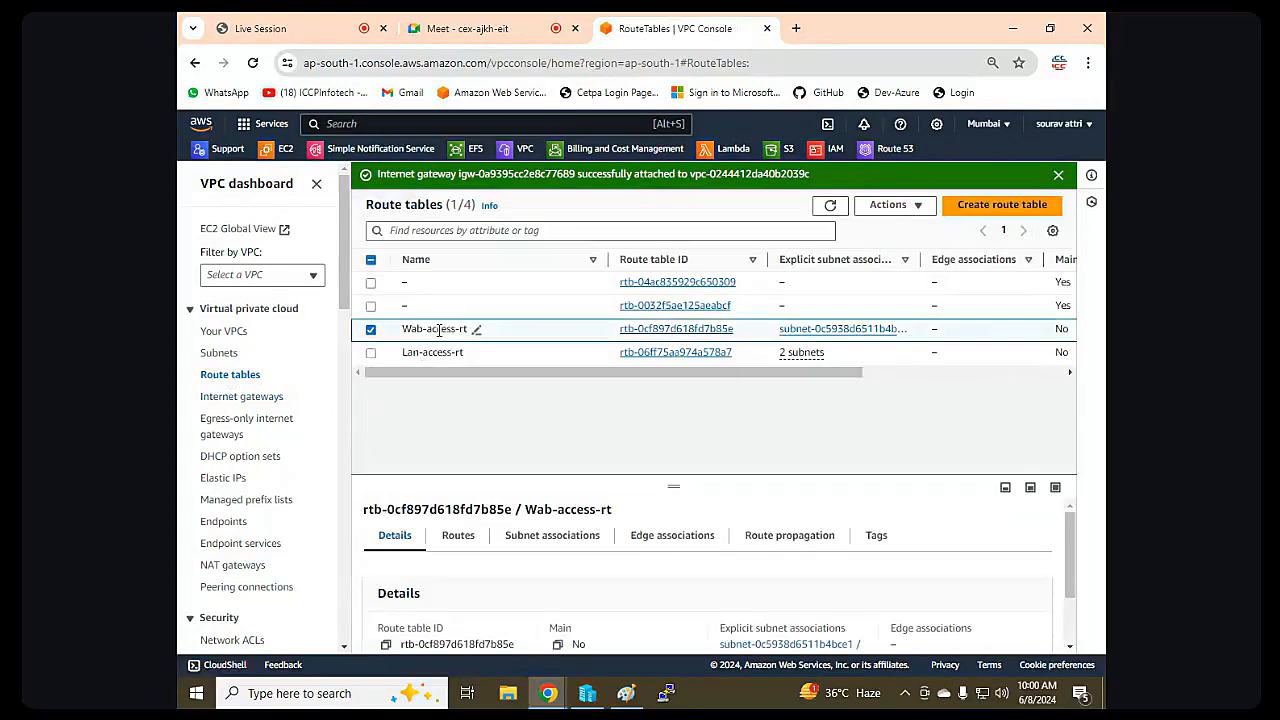
pyautogui.click(458, 536)
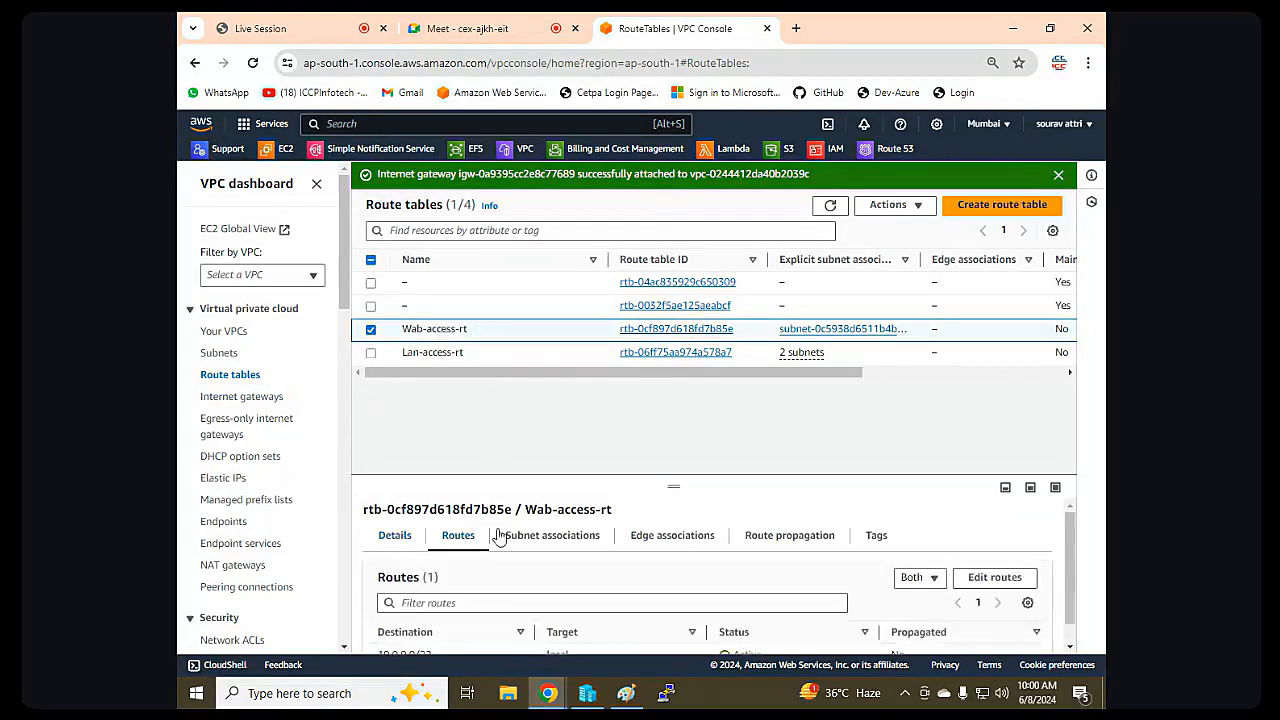
pyautogui.click(1000, 586)
# Add a route with destination 0.0.0.0/0 targeting the myvpc internet gateway (igw-0a9395cc2e8c77689) and save the changes.
pyautogui.click(249, 353)
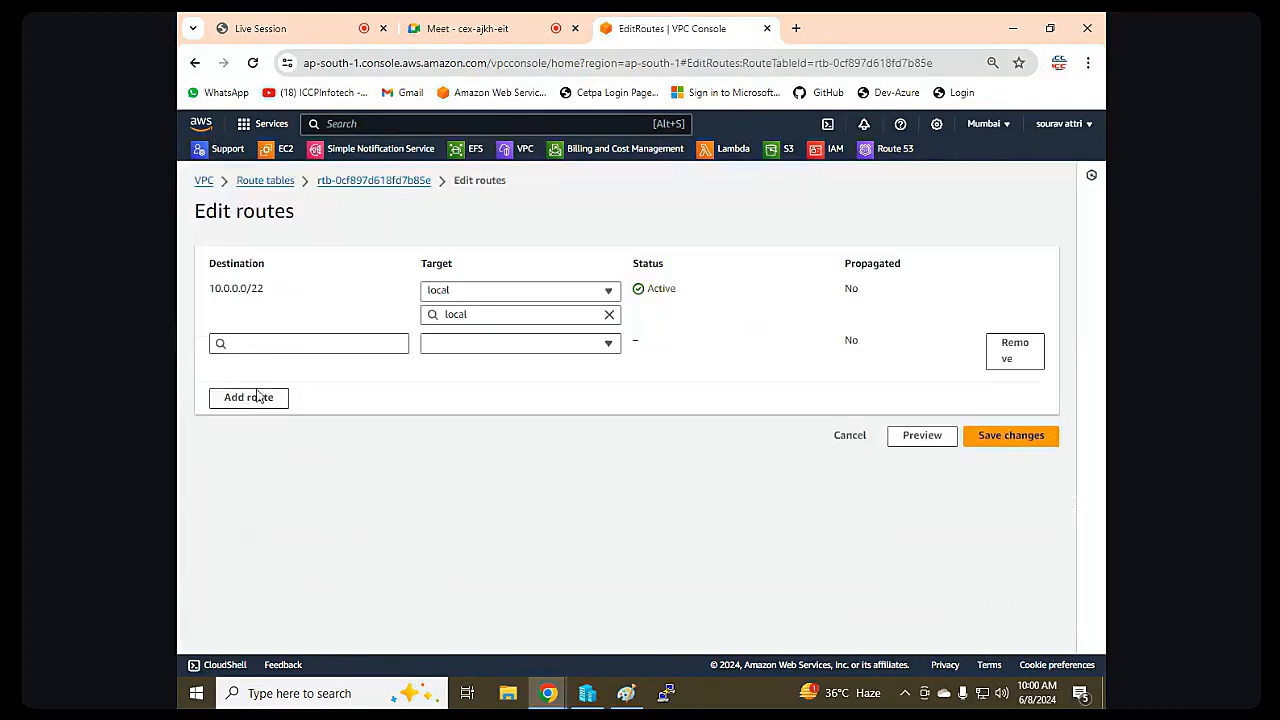
pyautogui.click(270, 343)
pyautogui.click(258, 366)
pyautogui.click(473, 345)
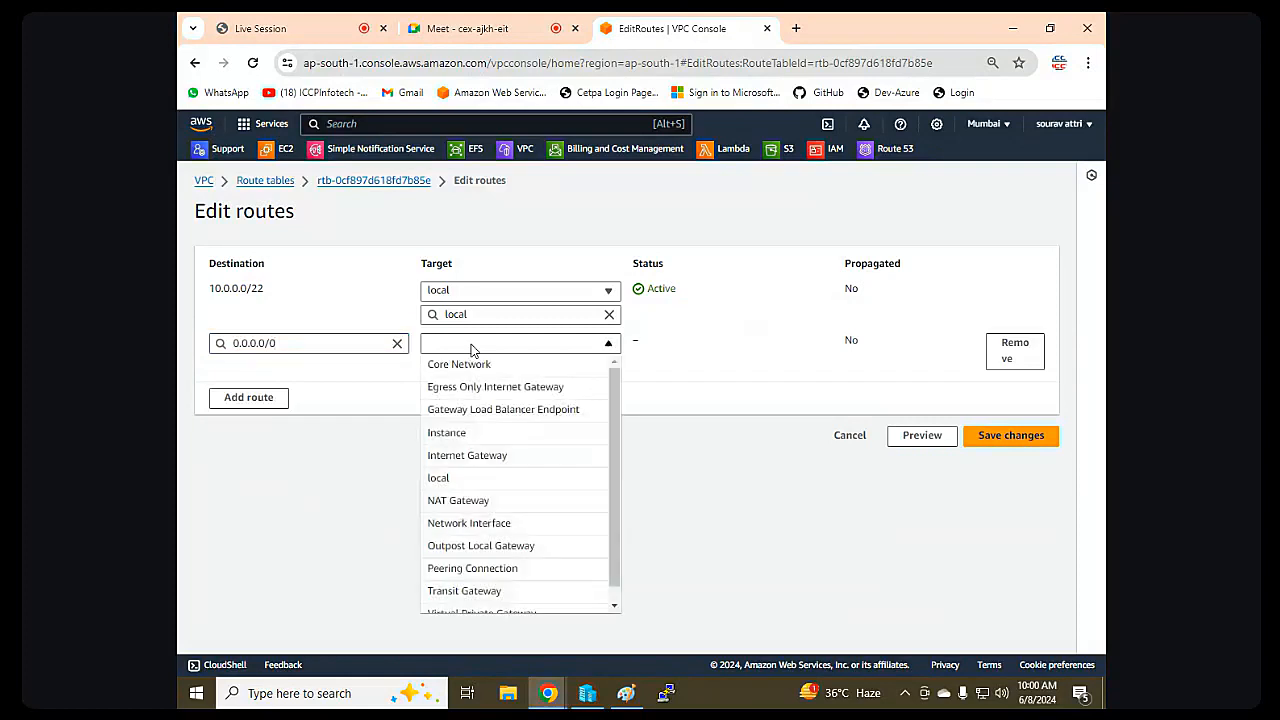
pyautogui.click(468, 455)
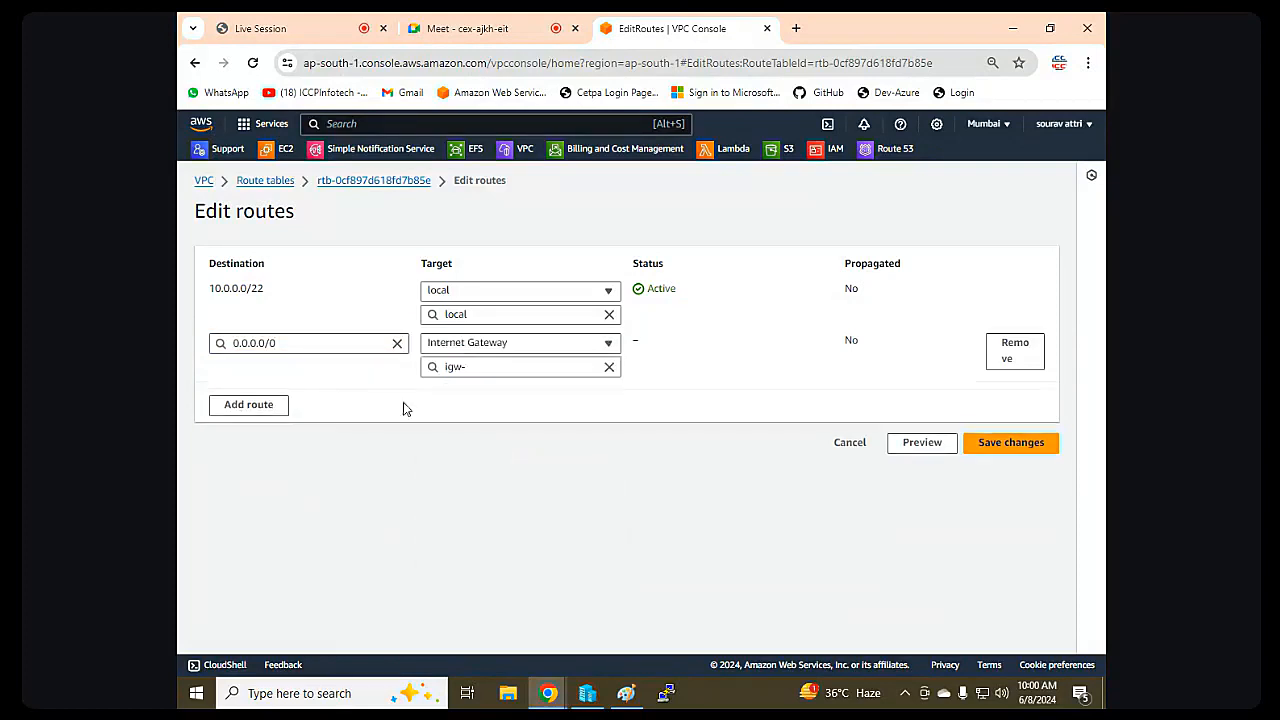
pyautogui.click(1022, 452)
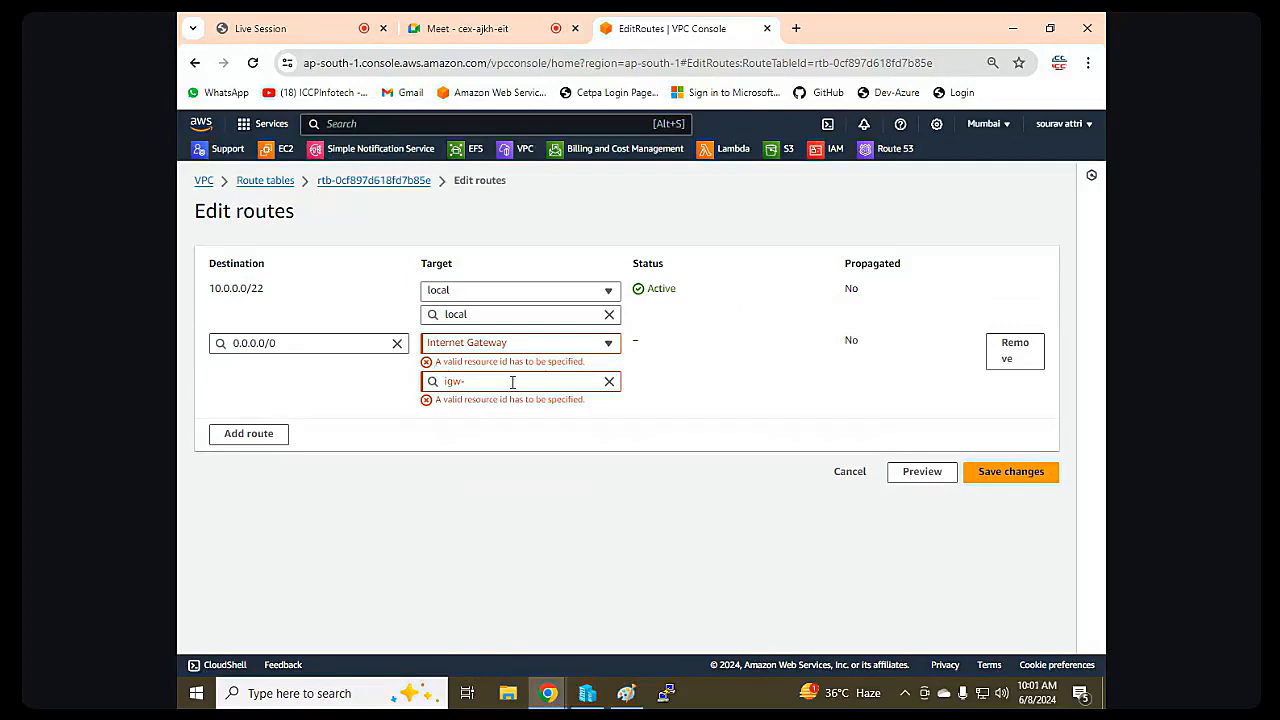
pyautogui.click(512, 382)
pyautogui.click(523, 429)
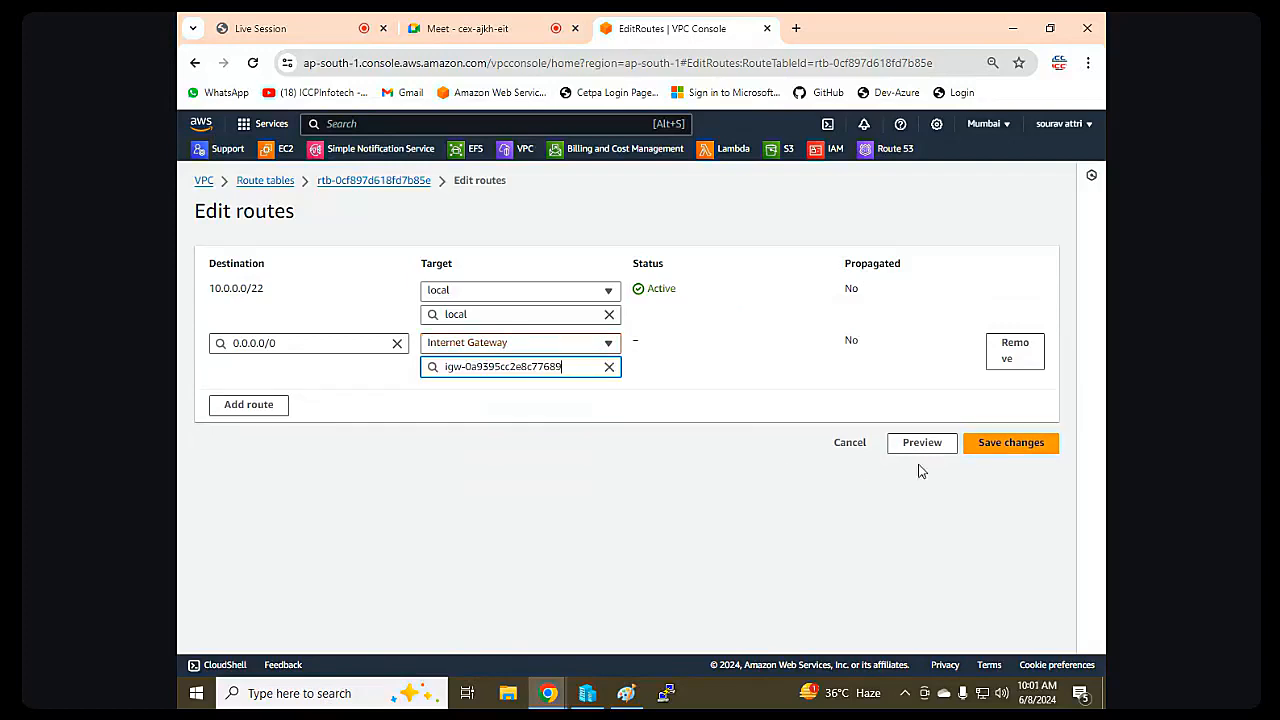
pyautogui.click(992, 445)
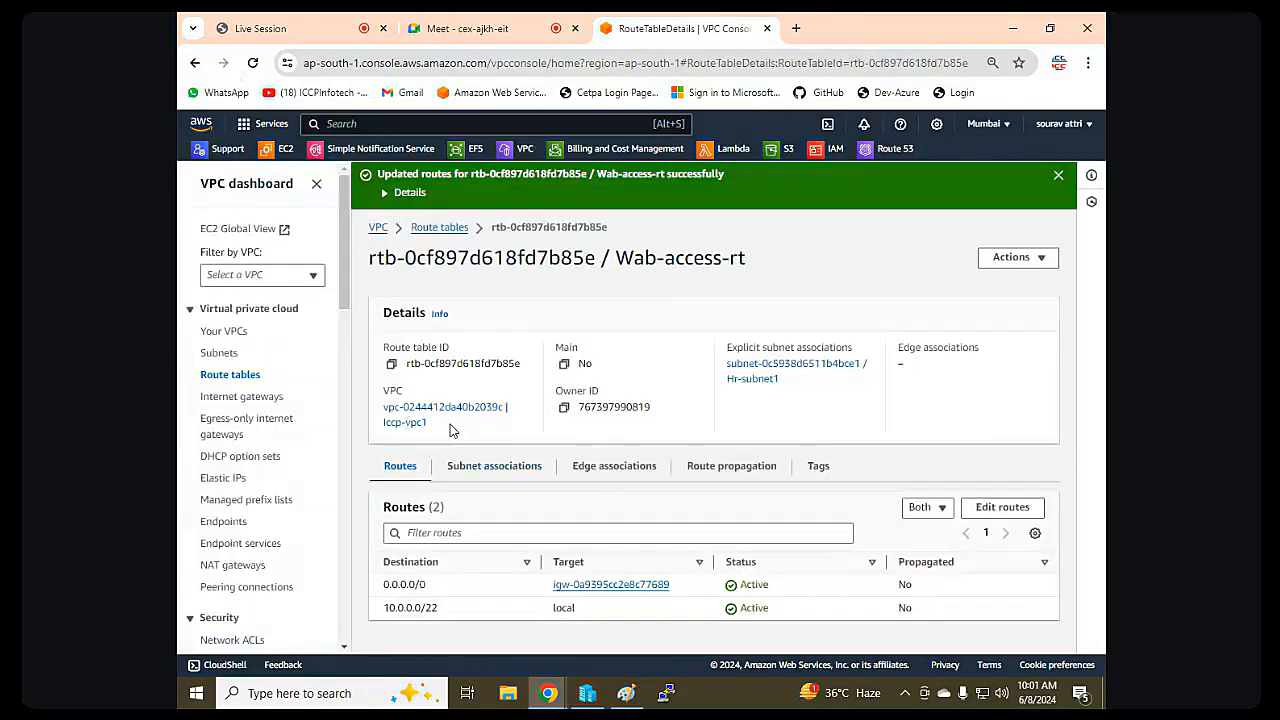
# Open the VPC console for the Canada (Central) region in a separate browser tab and switch to it.
pyautogui.click(1008, 124)
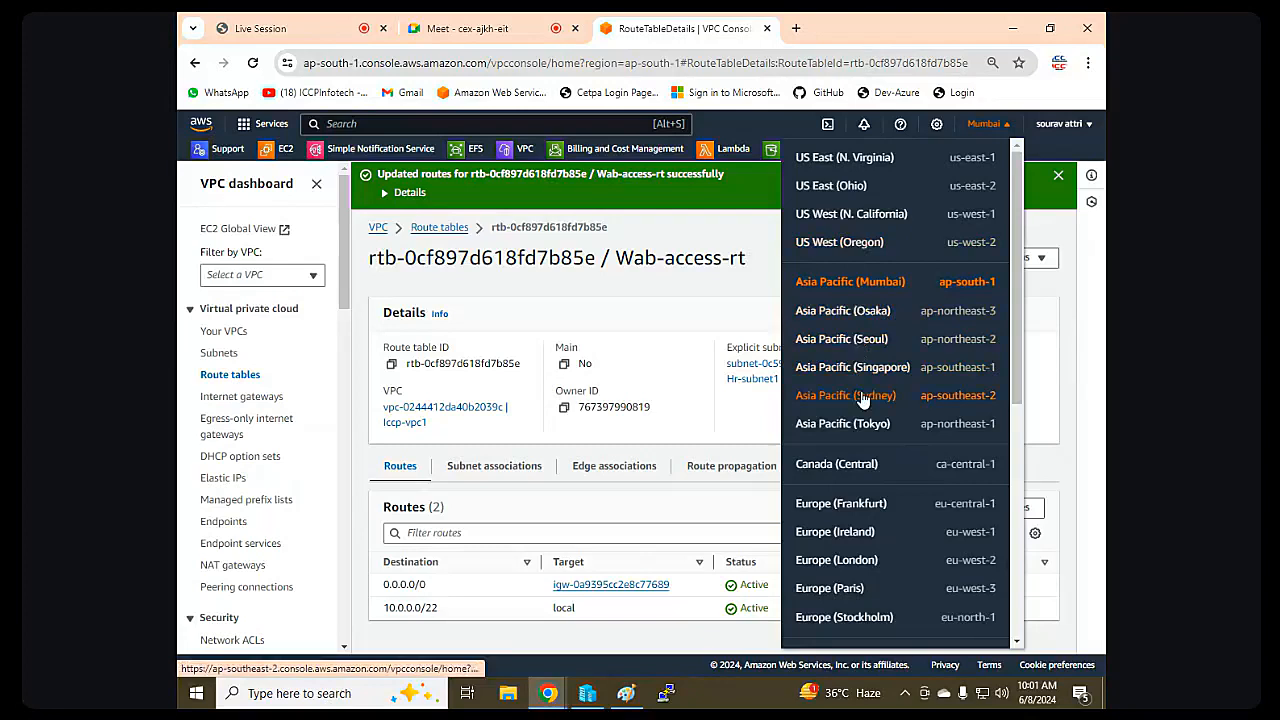
pyautogui.scroll(-2, 865, 400)
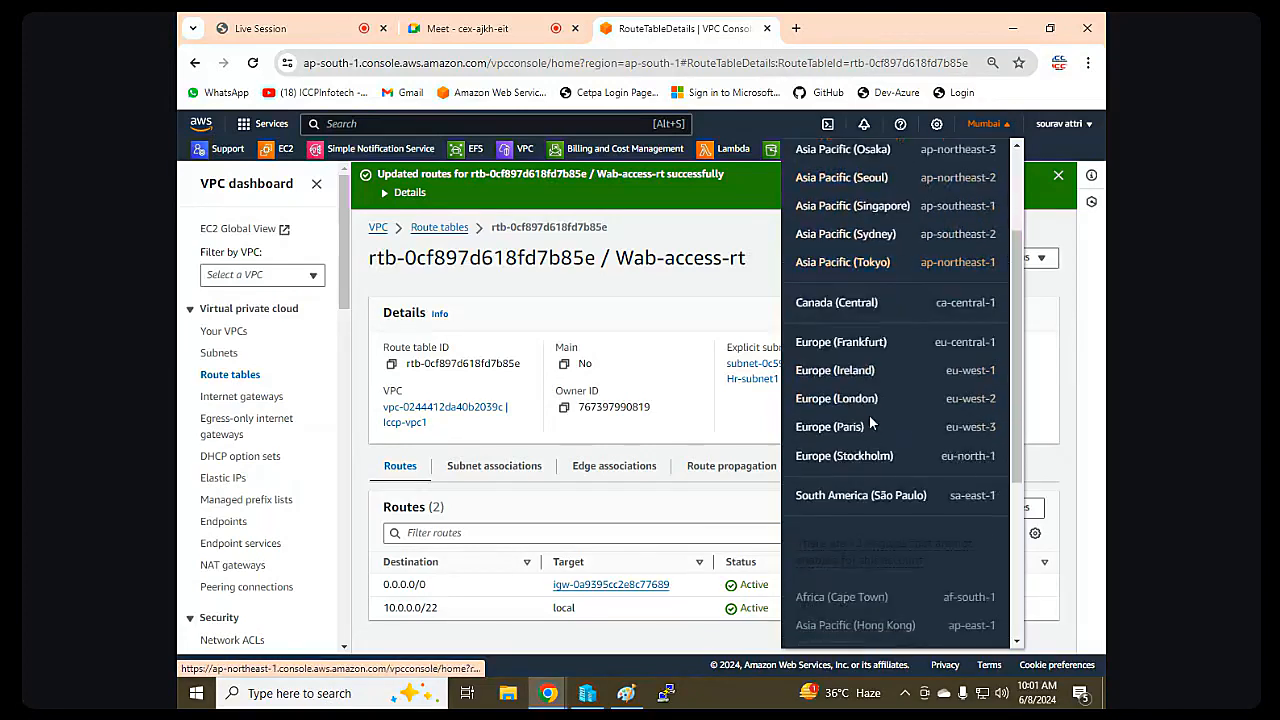
pyautogui.scroll(-2, 862, 392)
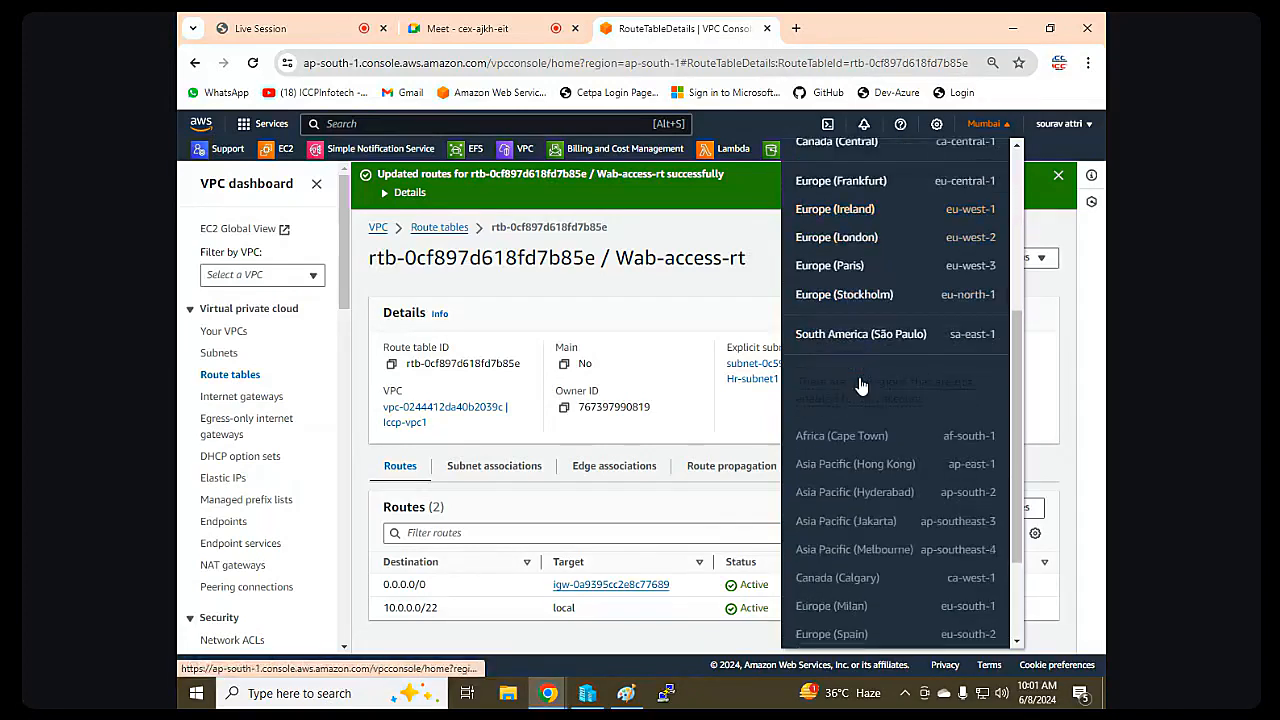
pyautogui.scroll(4, 861, 386)
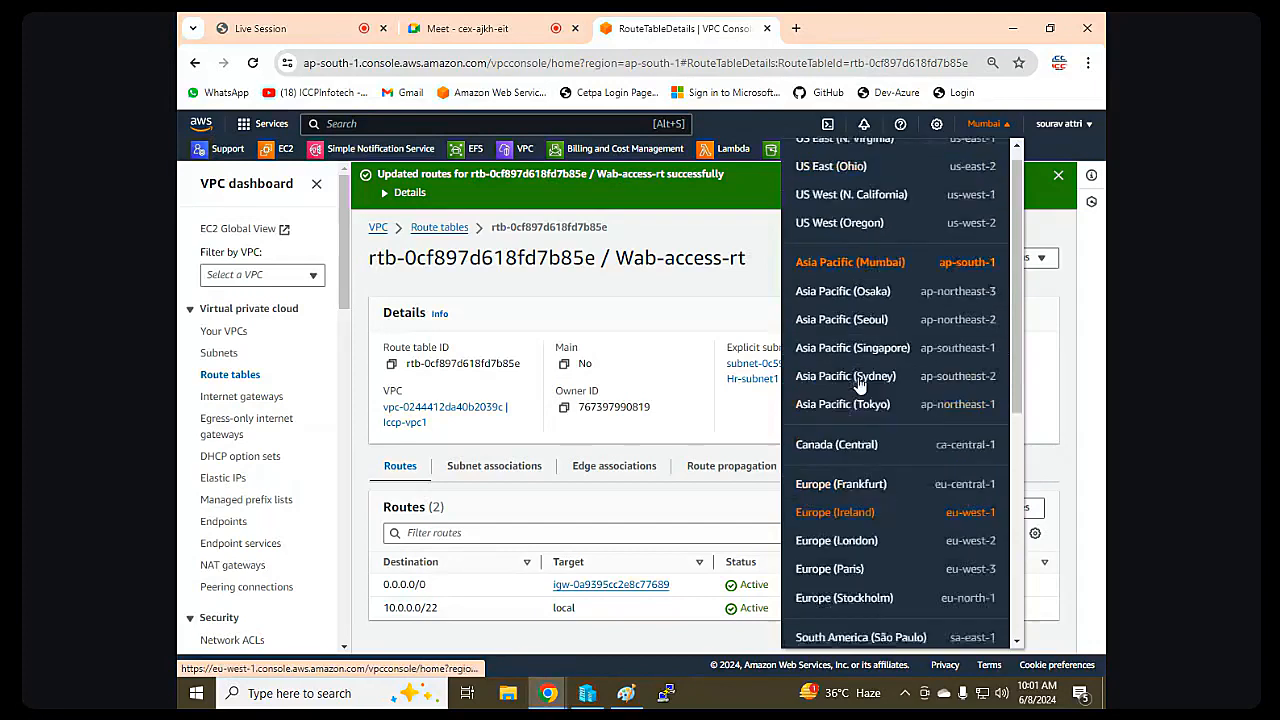
pyautogui.rightClick(818, 463)
pyautogui.press('Escape')
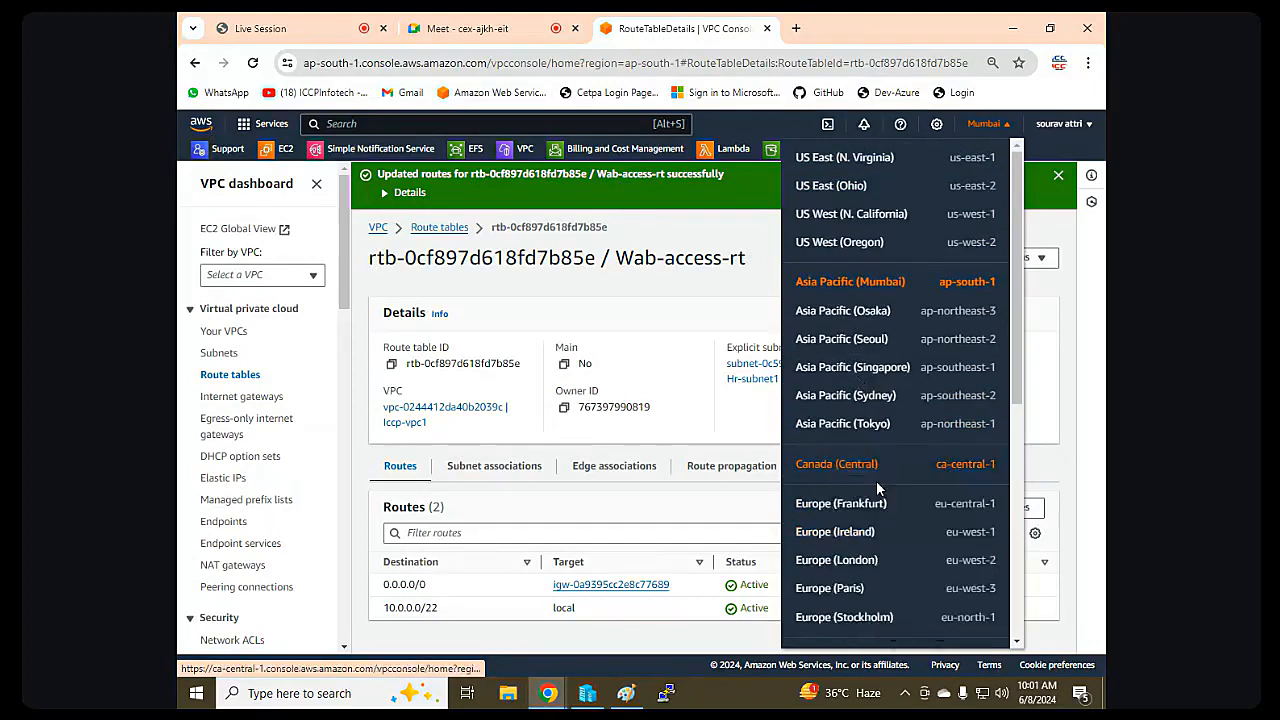
pyautogui.middleClick(876, 480)
pyautogui.click(832, 20)
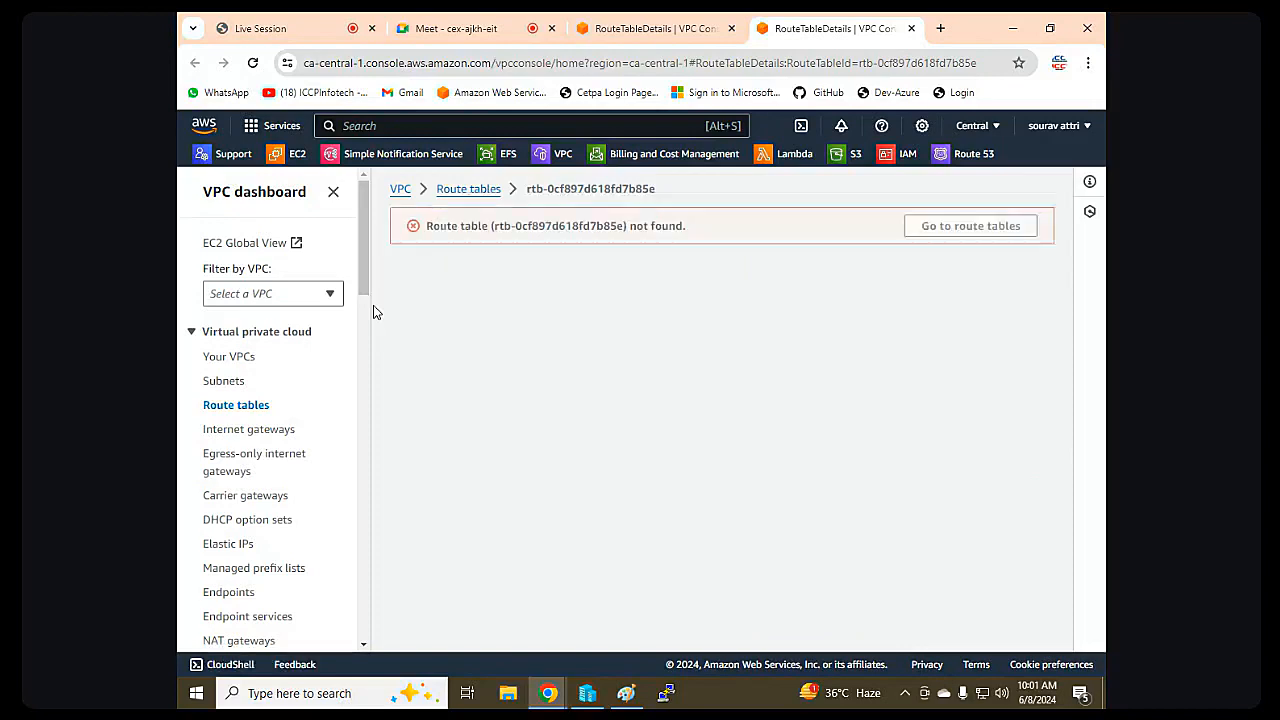
# Start a new VPC-only VPC from the list of VPCs, named HO-VPC with IPv4 CIDR 10.0.2.0/24.
pyautogui.click(232, 360)
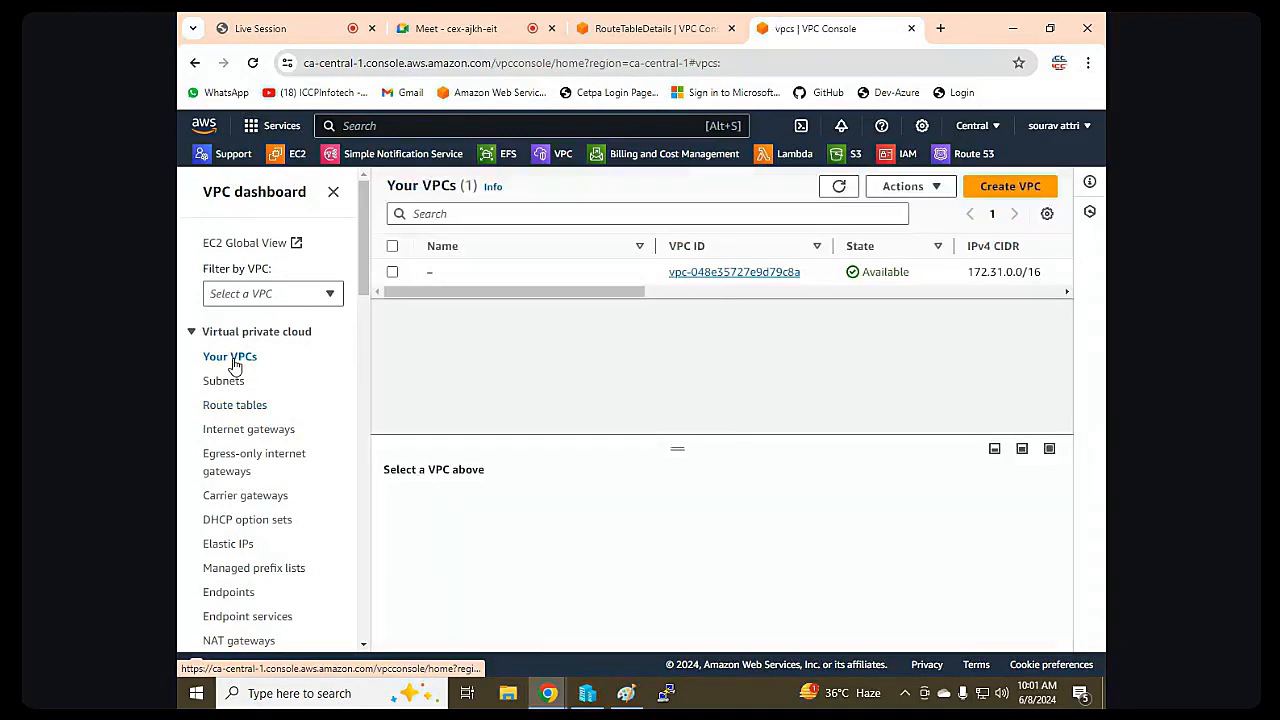
pyautogui.click(1008, 188)
pyautogui.click(272, 448)
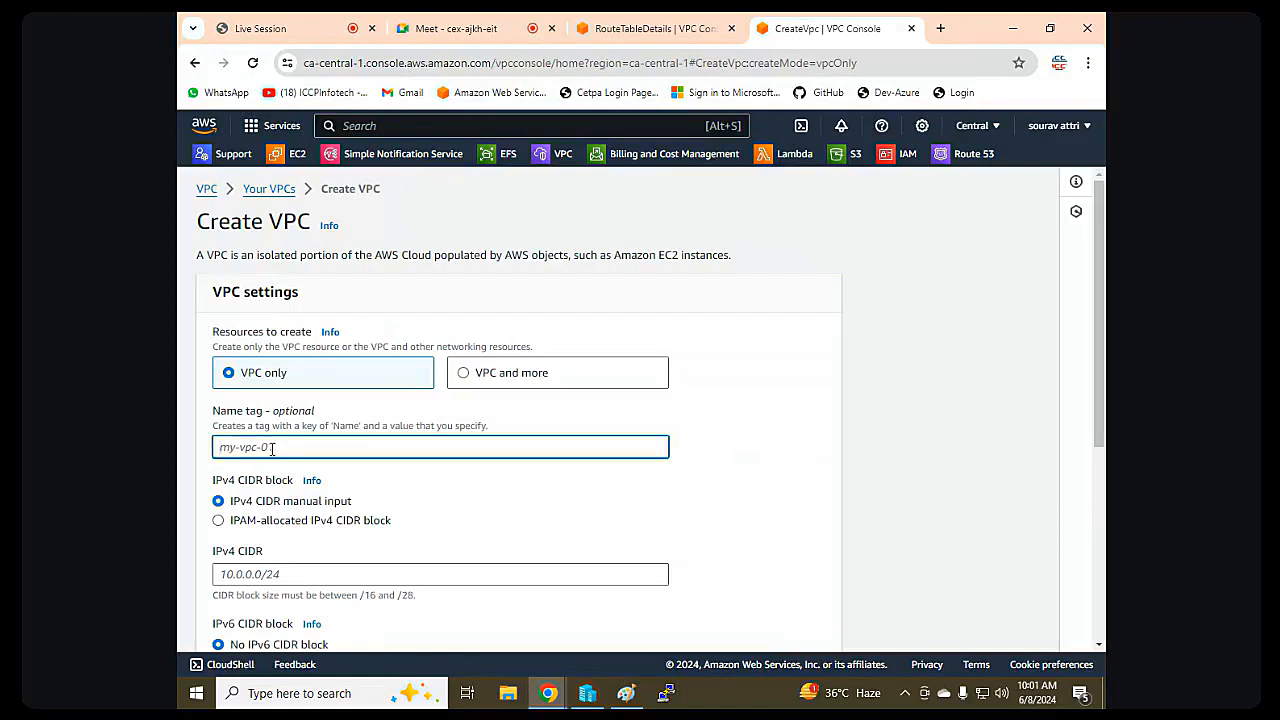
pyautogui.write('HO-VPC')
pyautogui.scroll(-3, 272, 448)
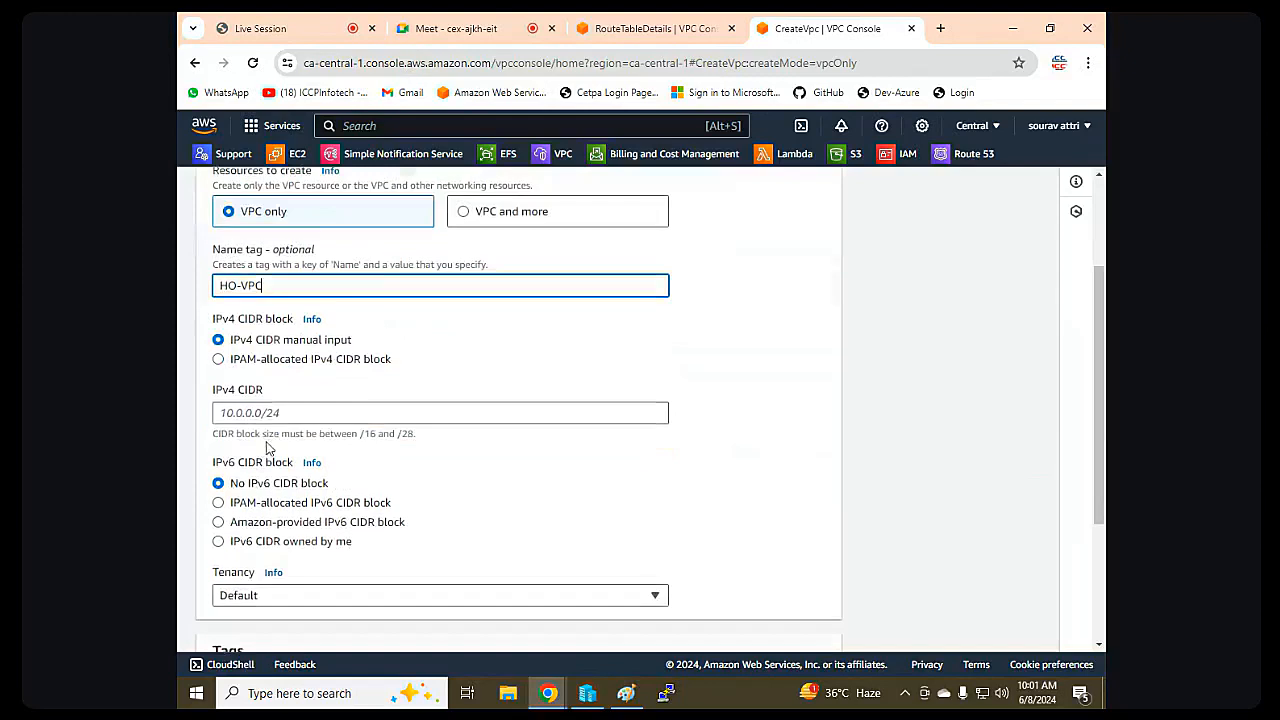
pyautogui.click(271, 418)
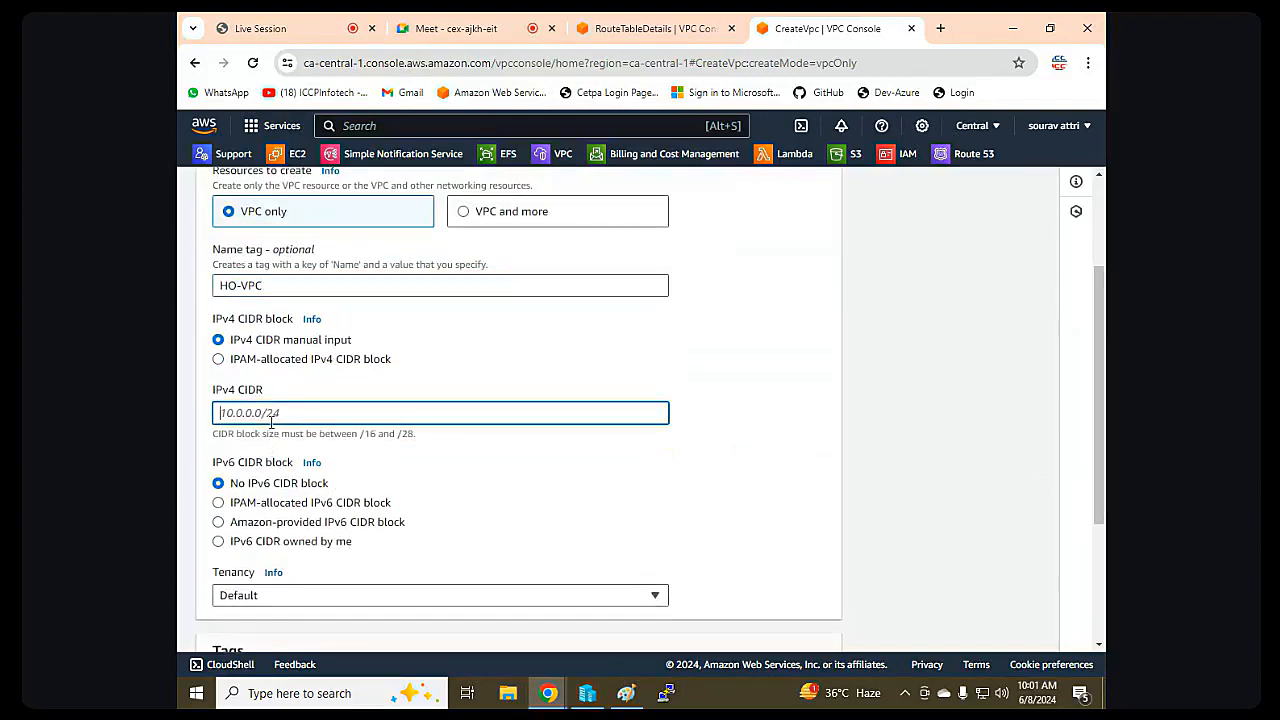
pyautogui.write('10.0.2.0/24')
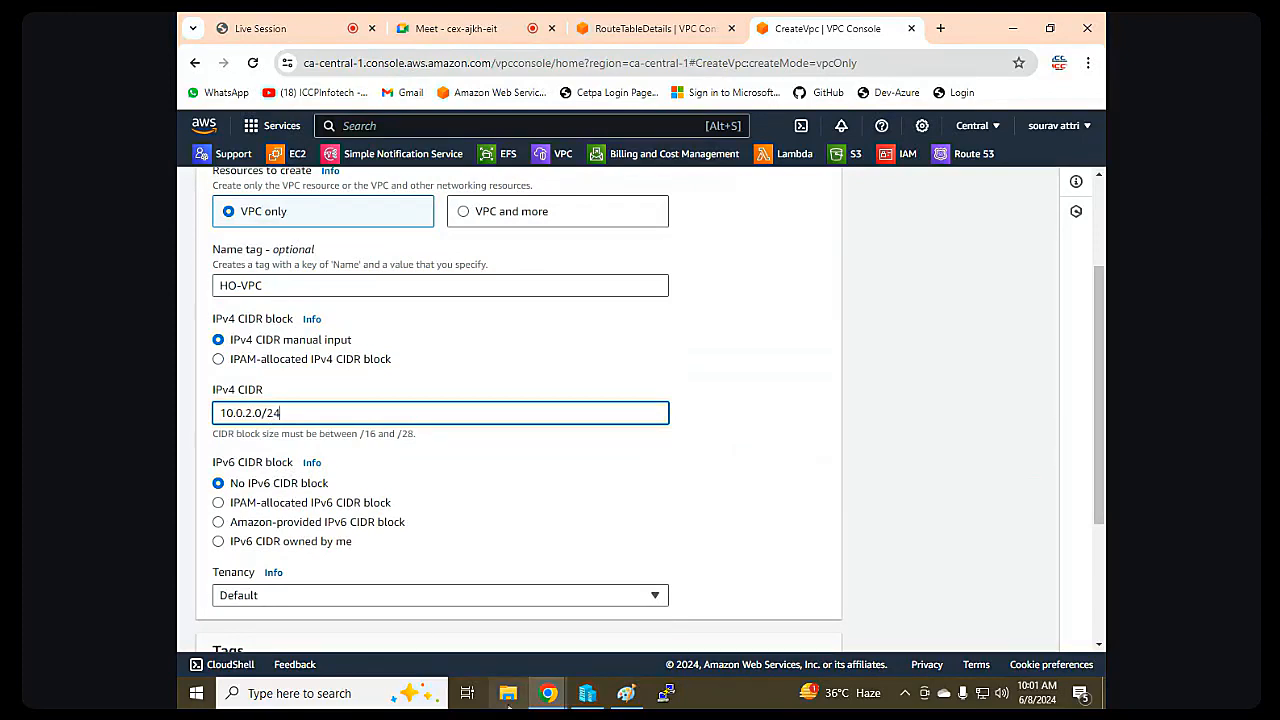
# Check the HO address range in the Paint diagram, then return to the console and create the HO-VPC.
pyautogui.click(626, 693)
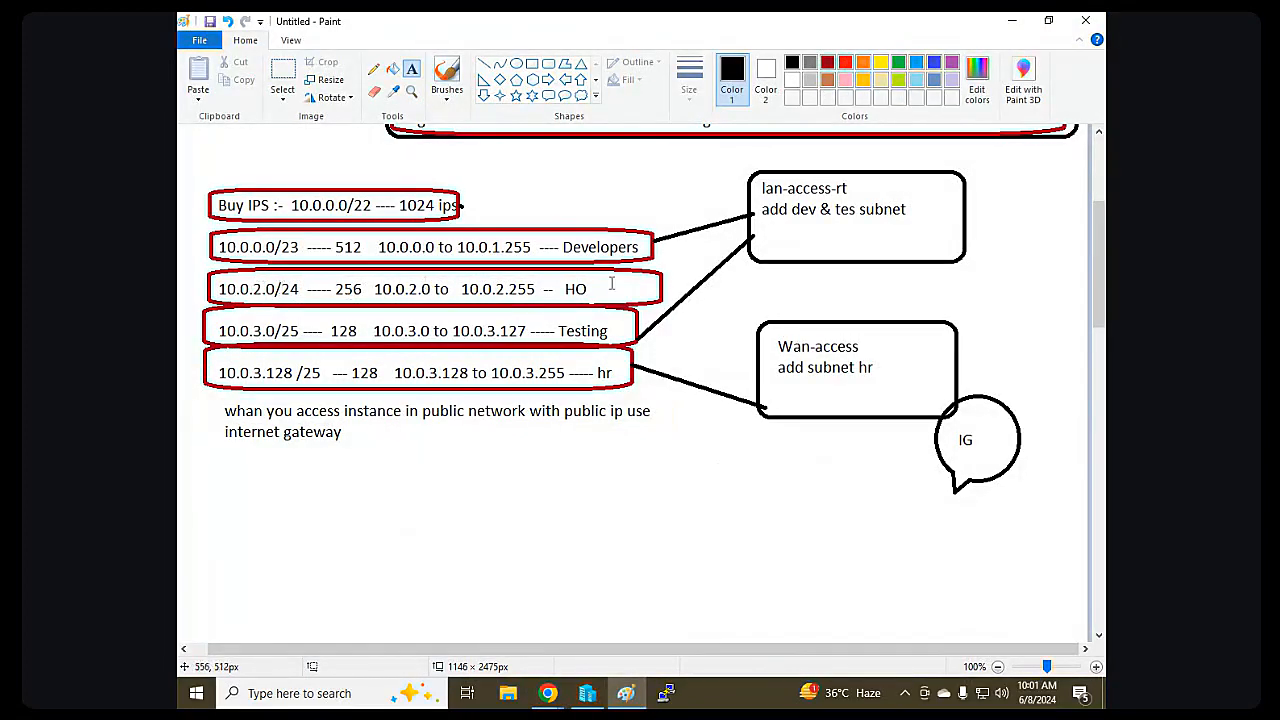
pyautogui.click(1012, 20)
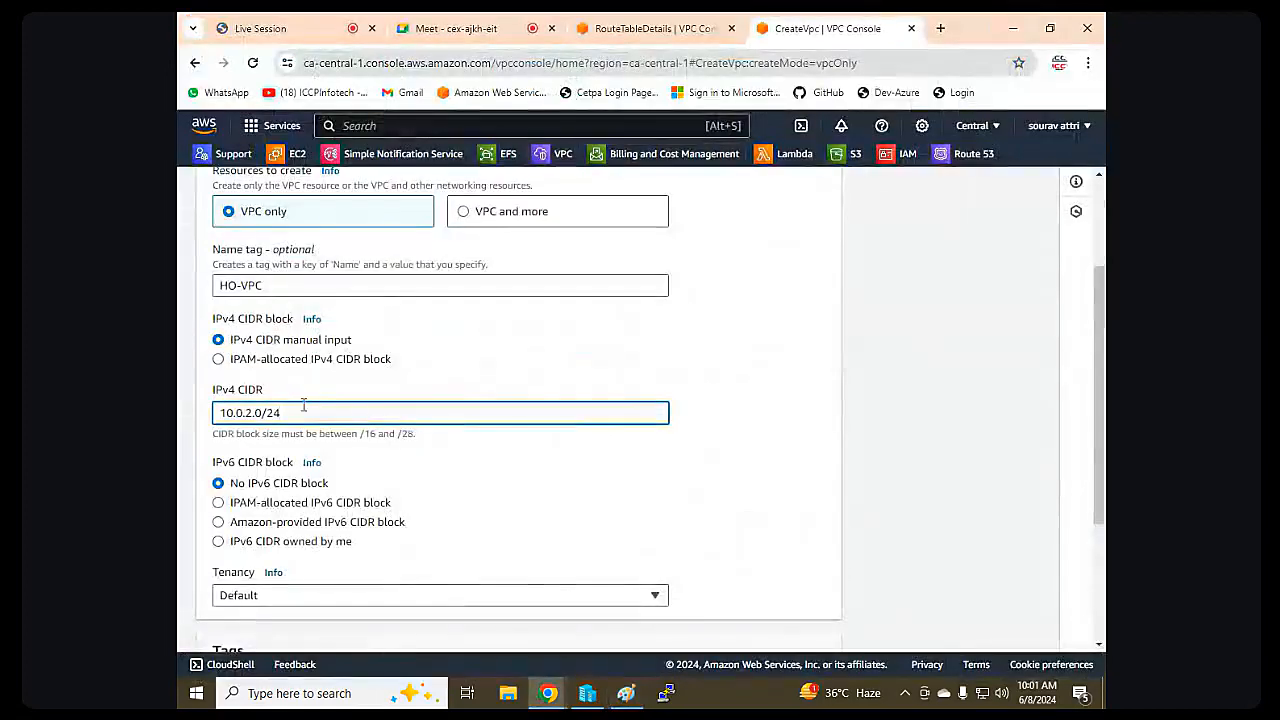
pyautogui.scroll(-3, 435, 497)
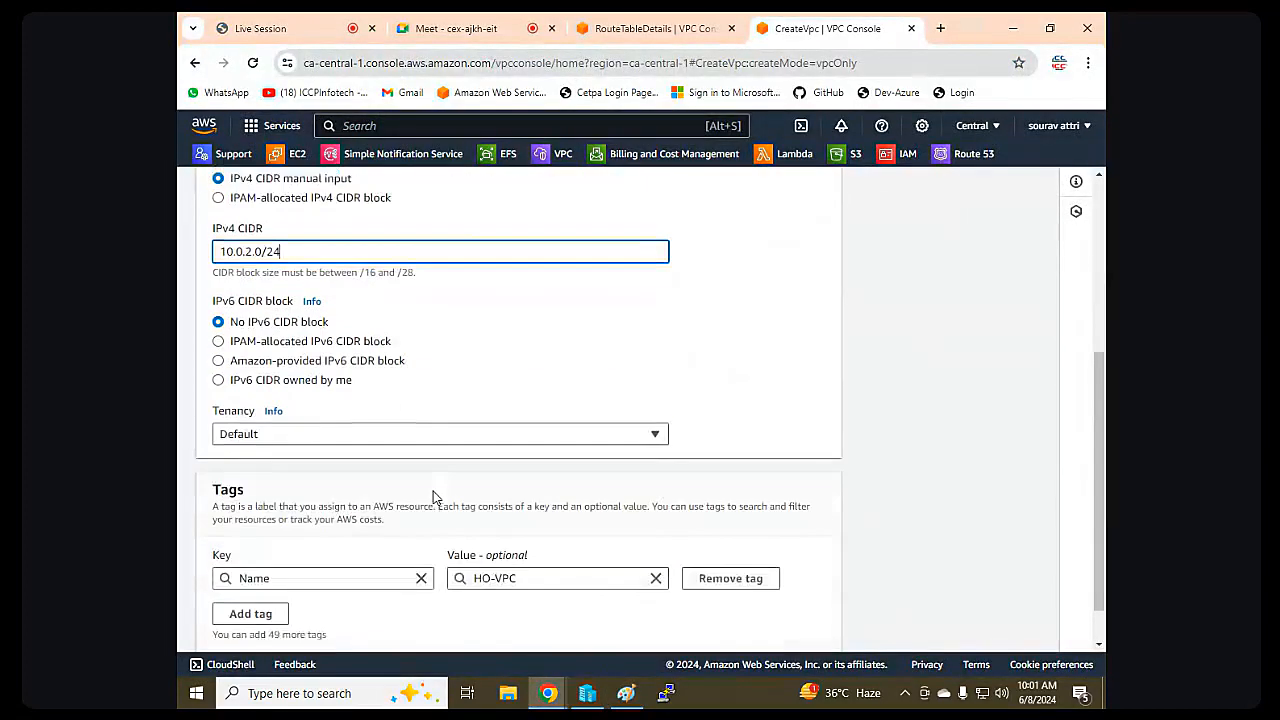
pyautogui.click(785, 638)
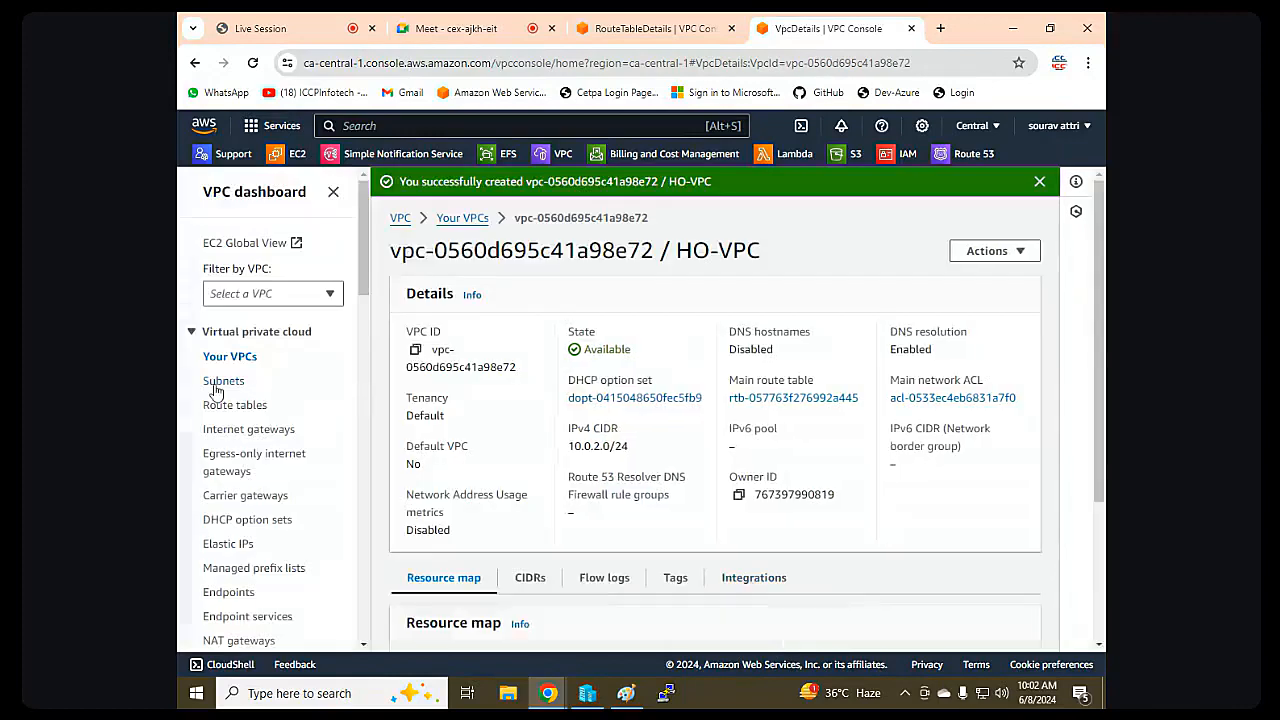
# Start a new subnet in the HO-VPC and name it HO-sub1.
pyautogui.click(216, 385)
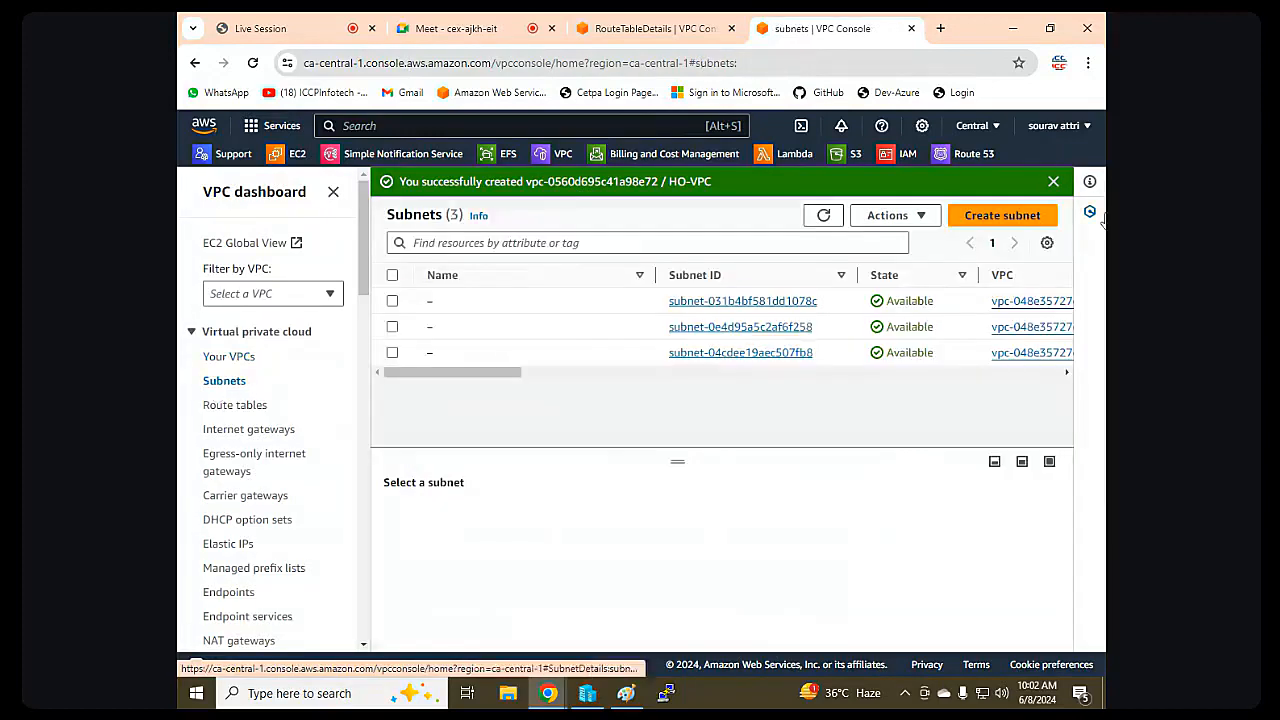
pyautogui.click(998, 216)
pyautogui.click(296, 337)
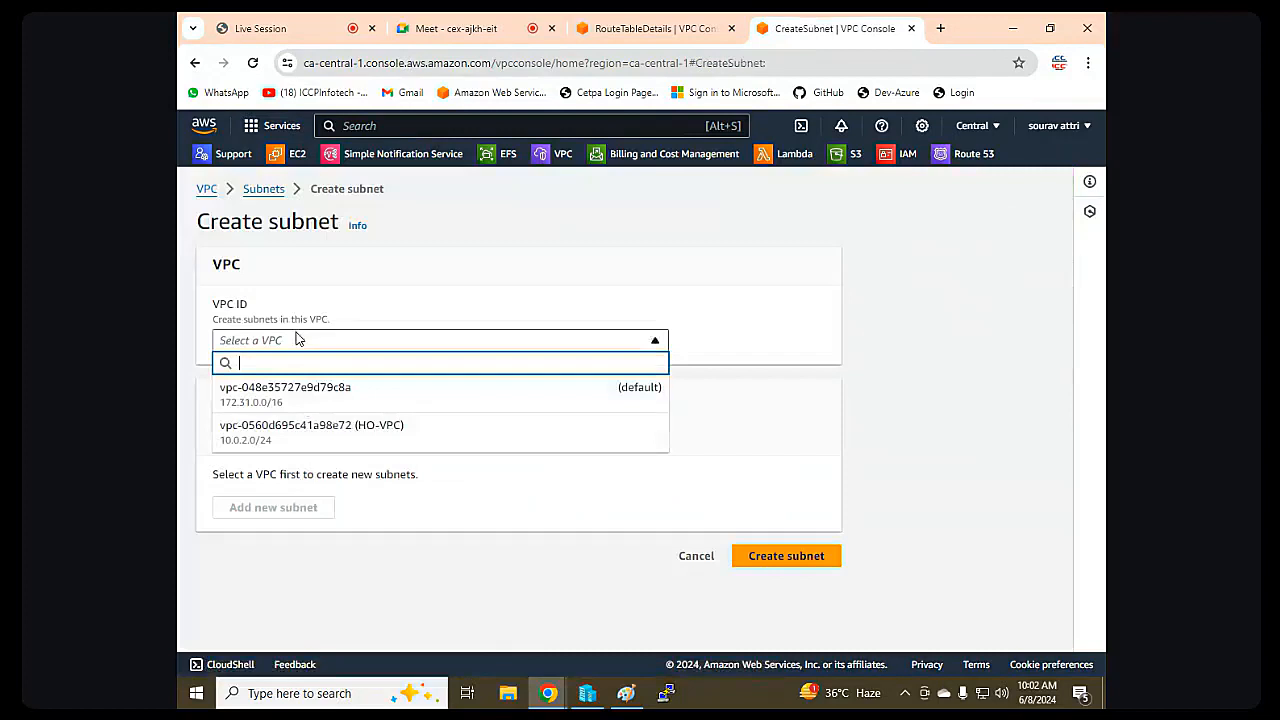
pyautogui.click(318, 432)
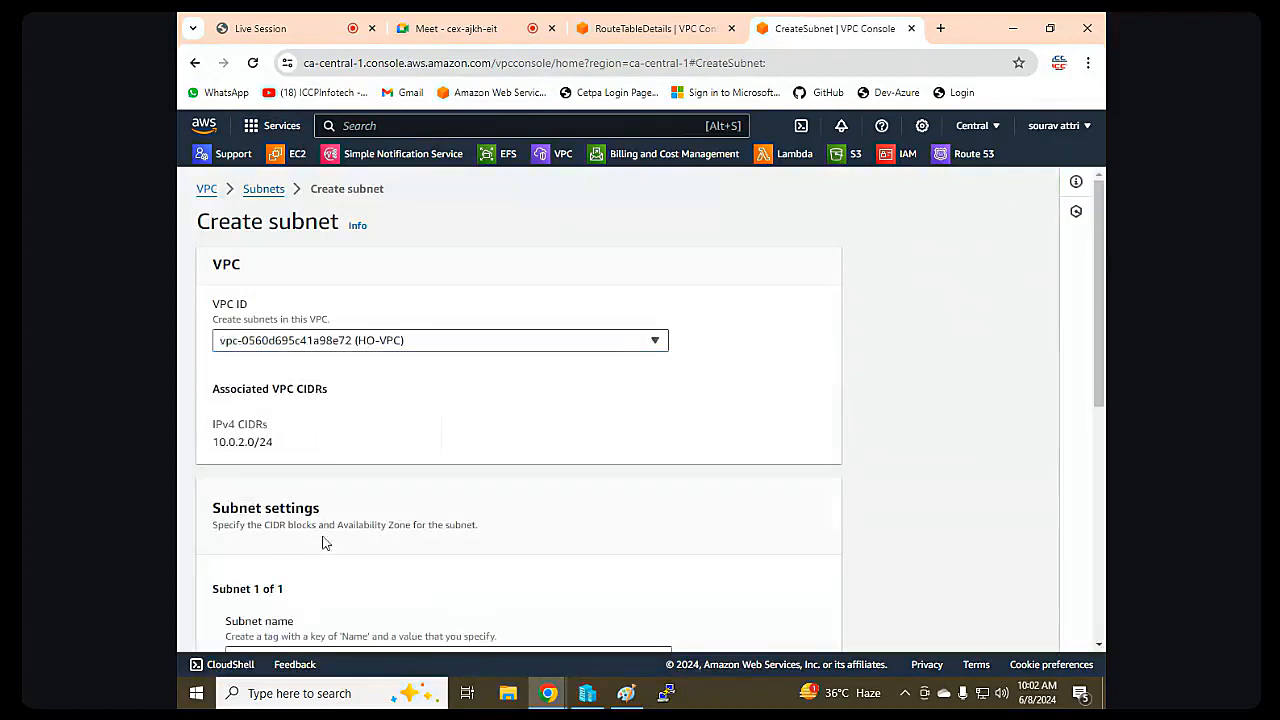
pyautogui.scroll(-2, 322, 537)
pyautogui.click(375, 494)
pyautogui.write('HO-sub1')
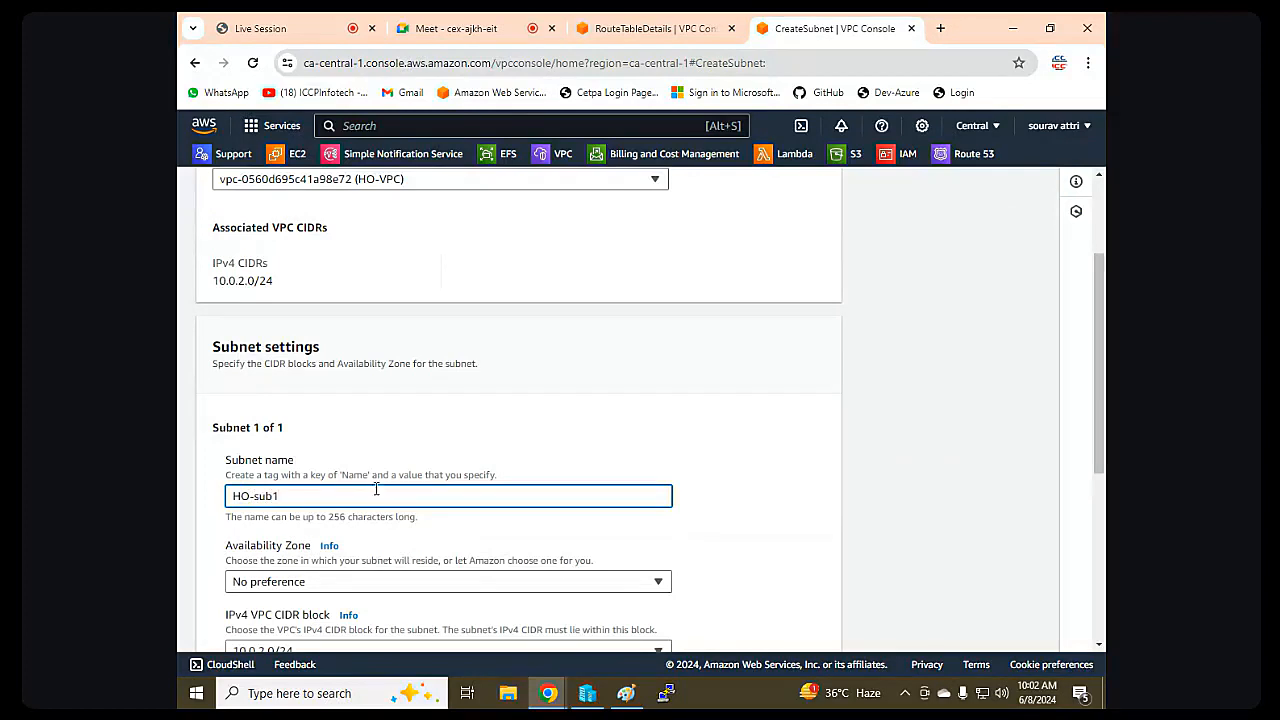
# Place HO-sub1 in availability zone ca-central-1a with subnet CIDR block 10.0.2.0/24 and create the subnet.
pyautogui.scroll(-3, 376, 488)
pyautogui.click(300, 337)
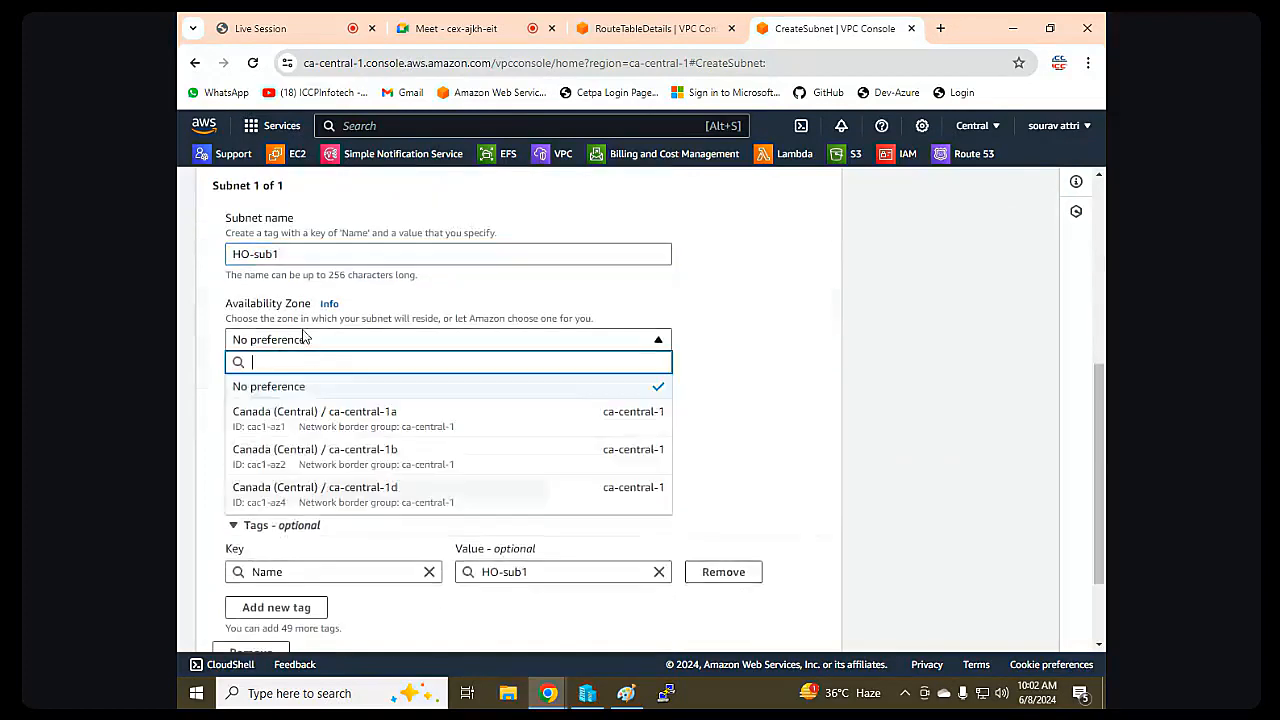
pyautogui.click(280, 418)
pyautogui.scroll(-1, 474, 390)
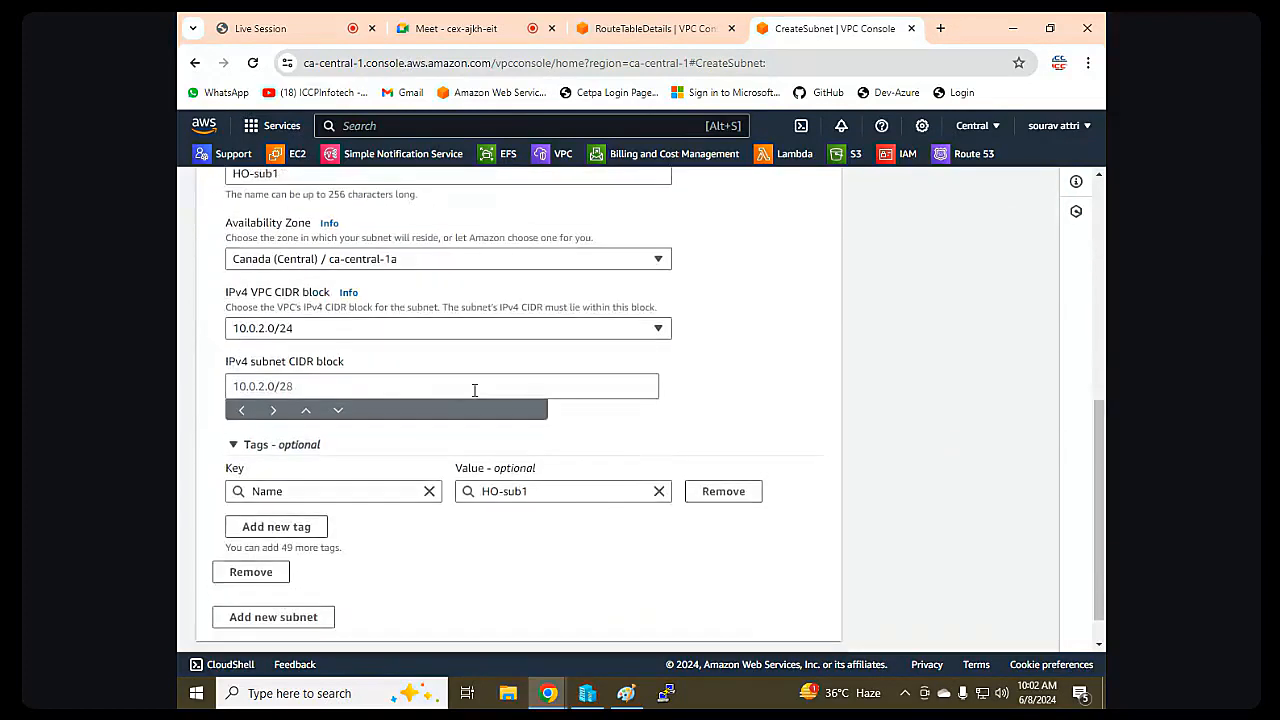
pyautogui.click(313, 381)
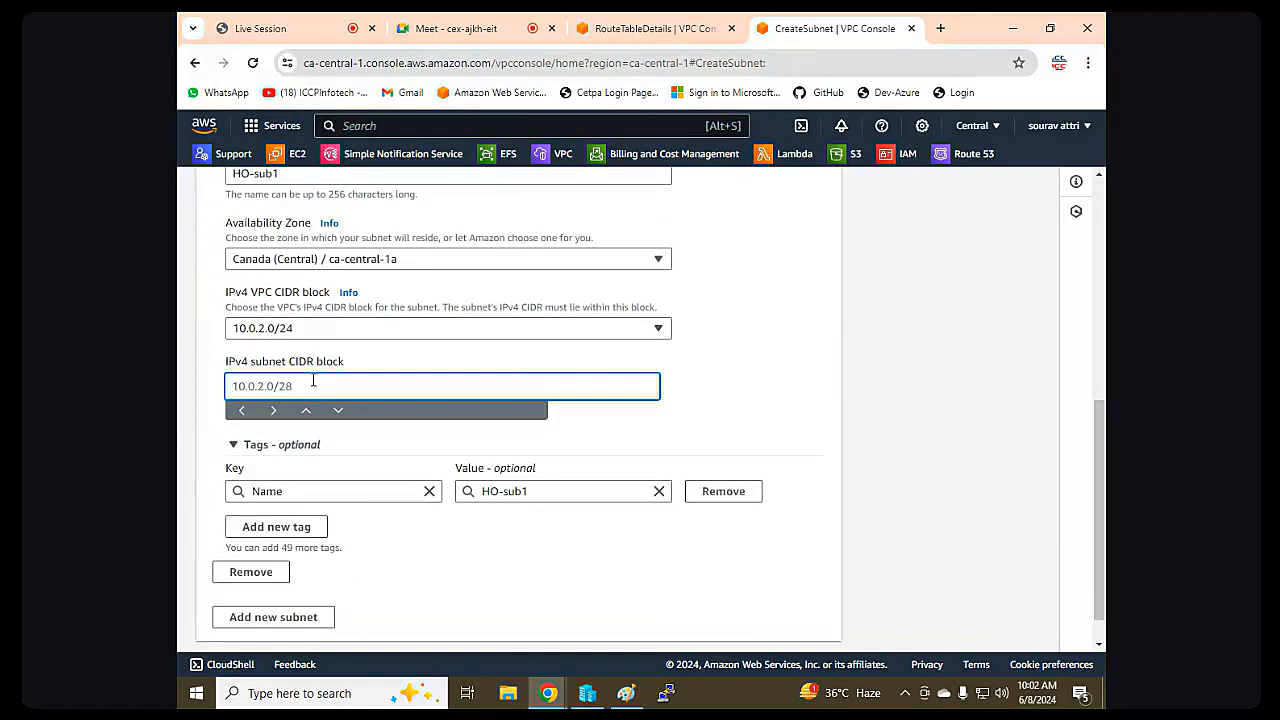
pyautogui.write('10.0.2.0/24')
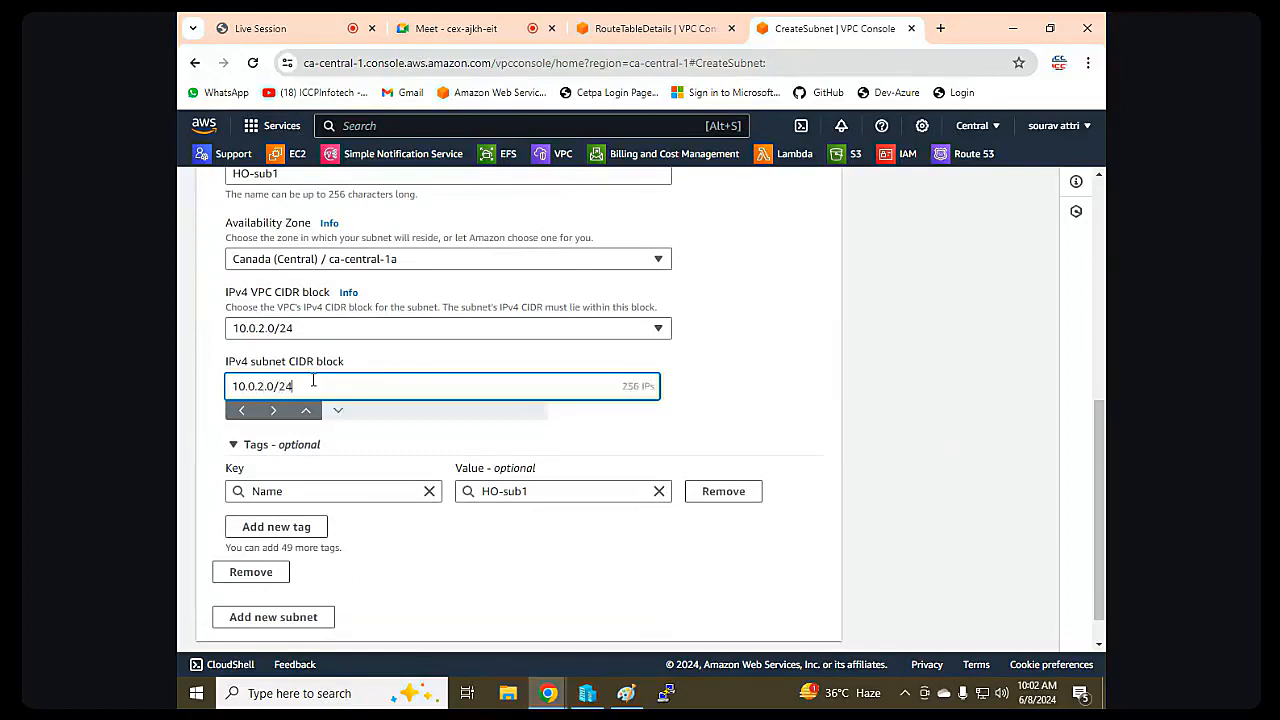
pyautogui.scroll(-1, 712, 418)
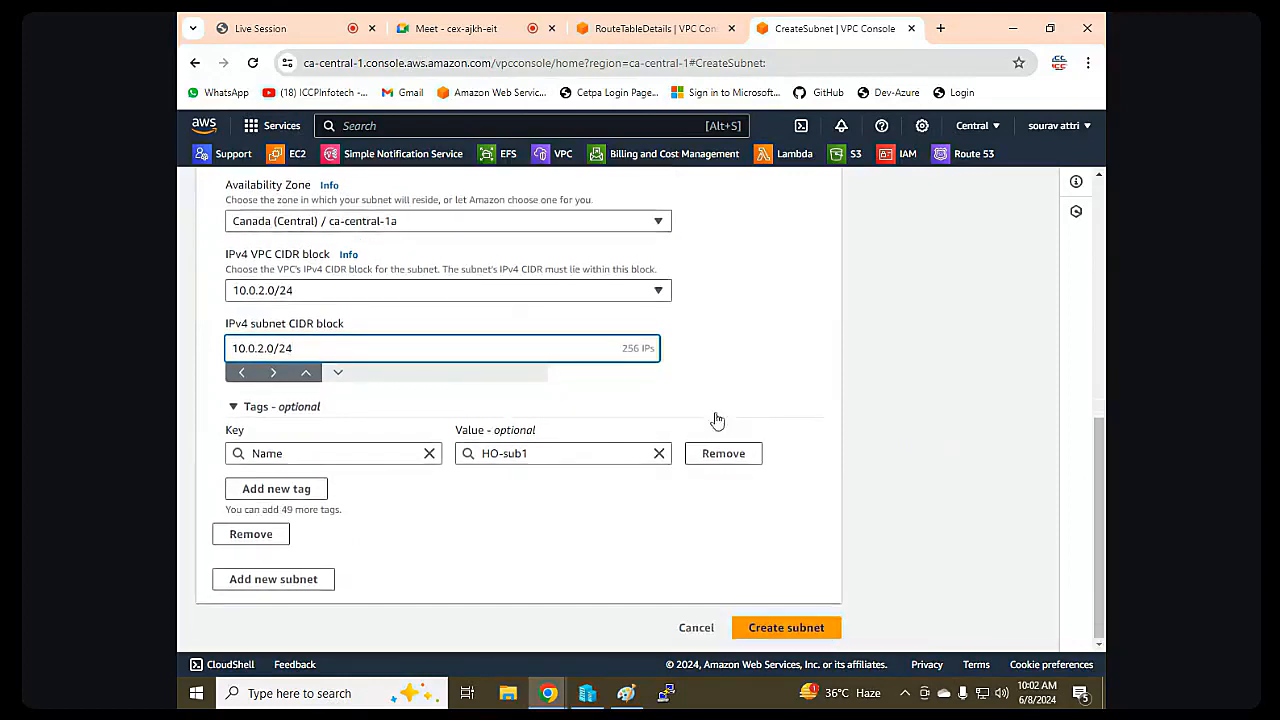
pyautogui.click(801, 627)
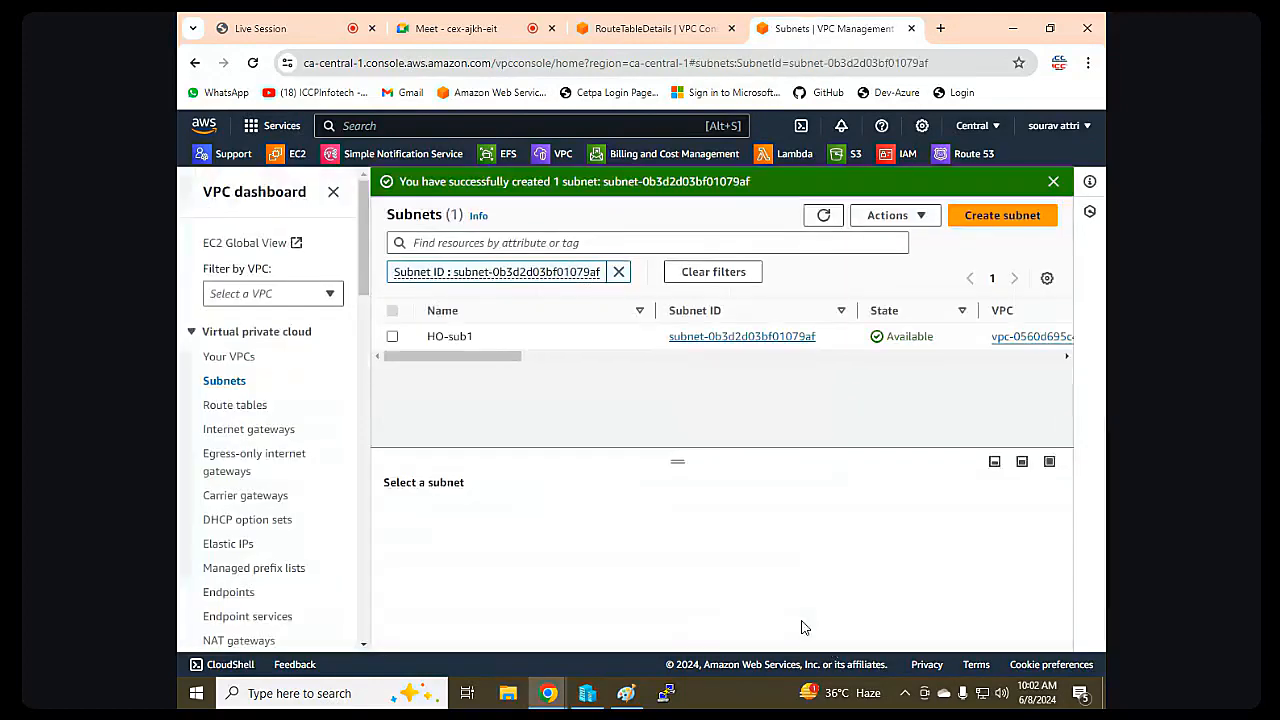
# Create a route table named HO-RT in the HO-VPC.
pyautogui.click(219, 409)
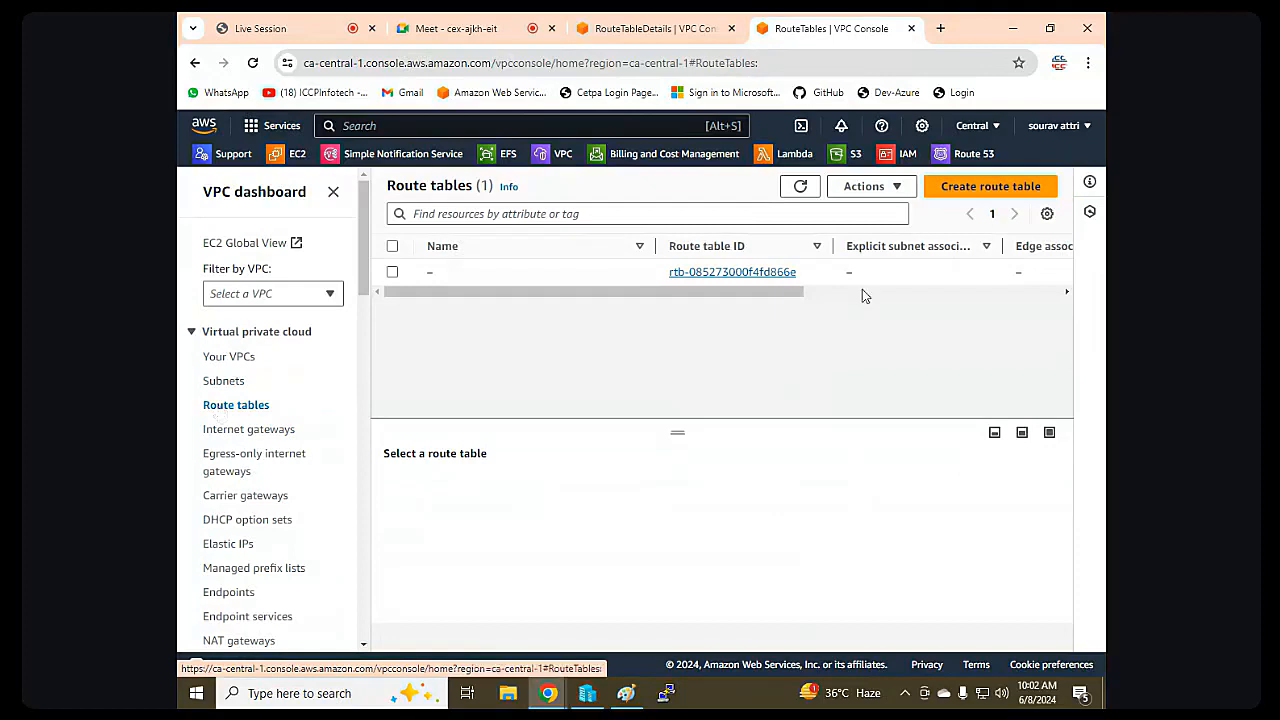
pyautogui.click(962, 199)
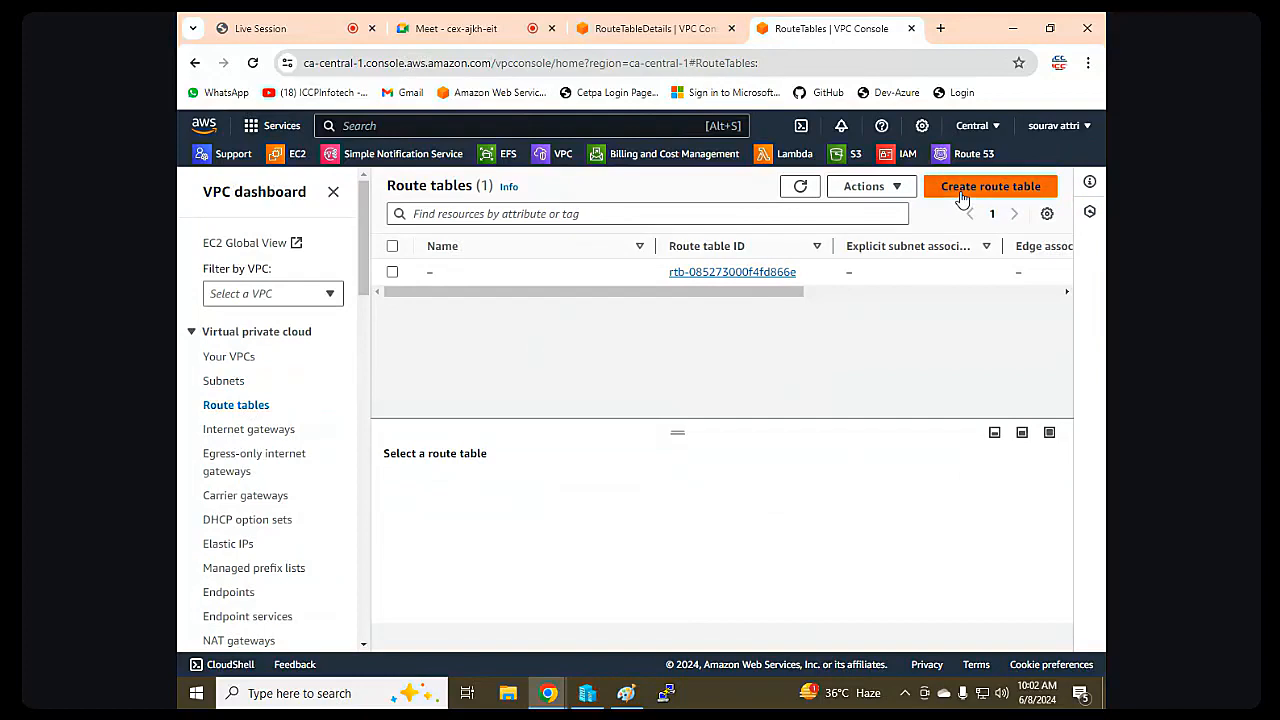
pyautogui.write('HO-RT')
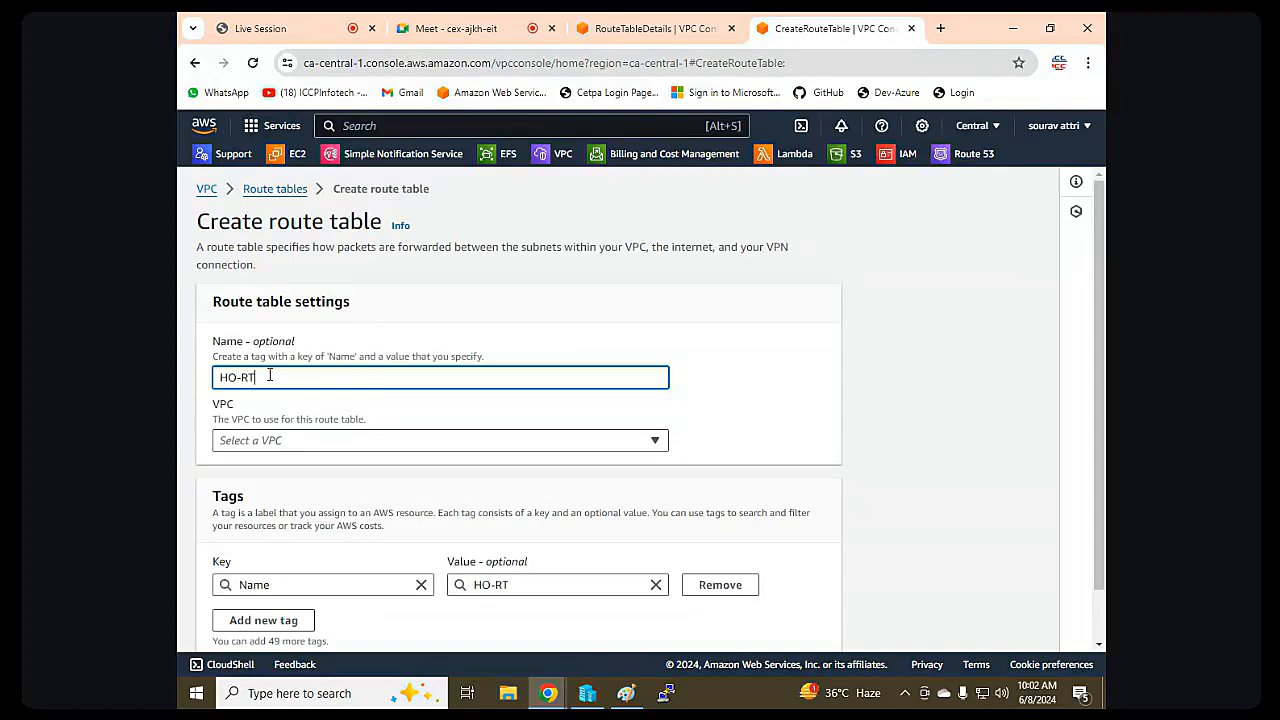
pyautogui.click(255, 440)
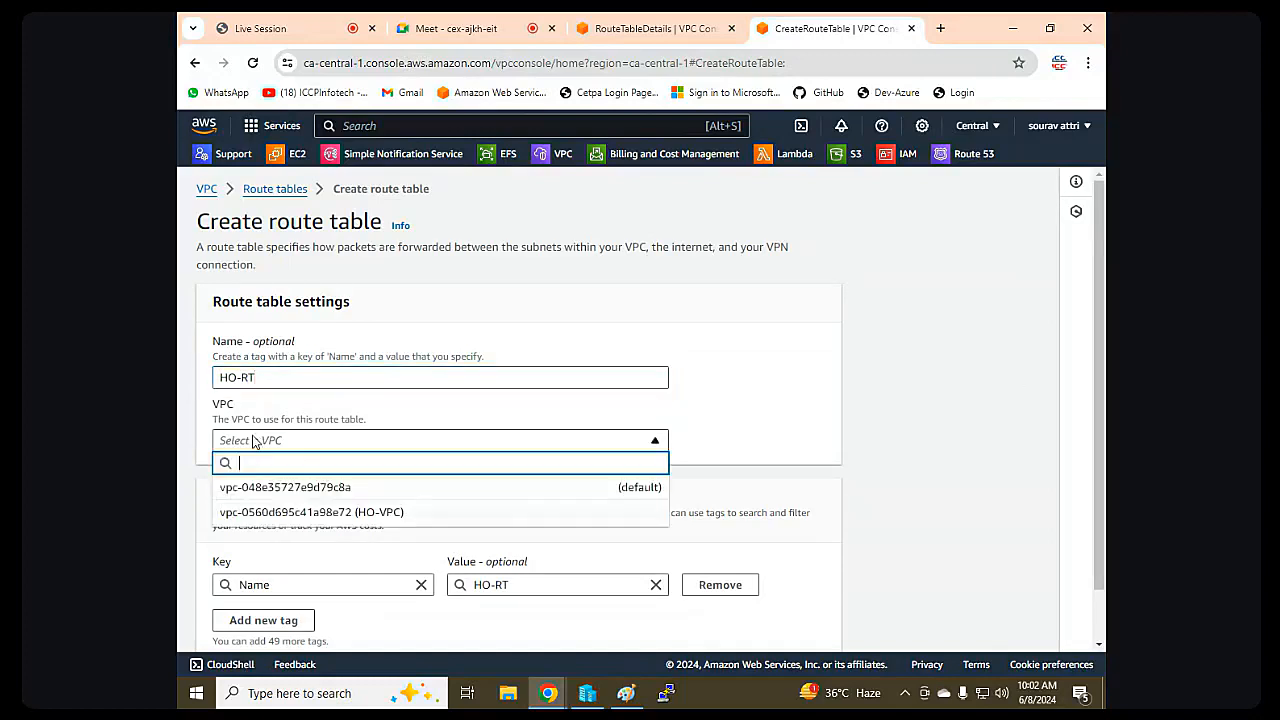
pyautogui.click(283, 518)
pyautogui.scroll(-1, 511, 516)
pyautogui.click(745, 626)
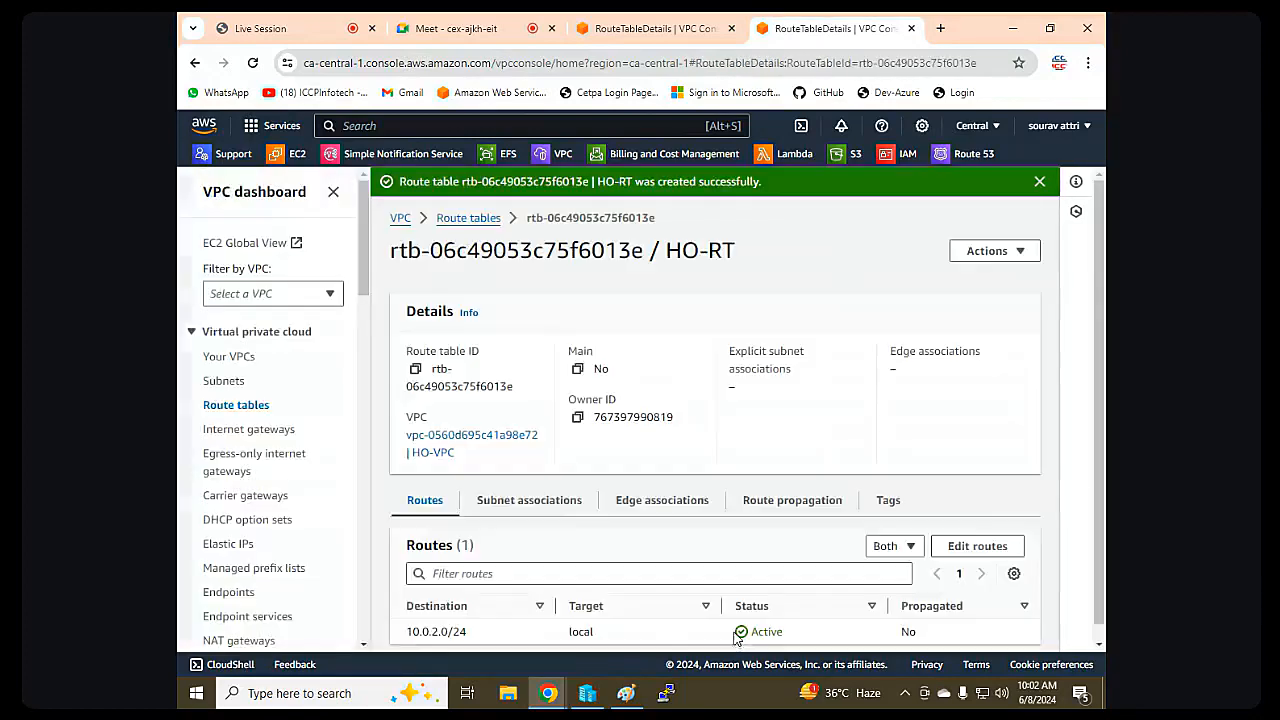
# Create an internet gateway with the name tag ho-ig.
pyautogui.click(278, 432)
pyautogui.click(958, 222)
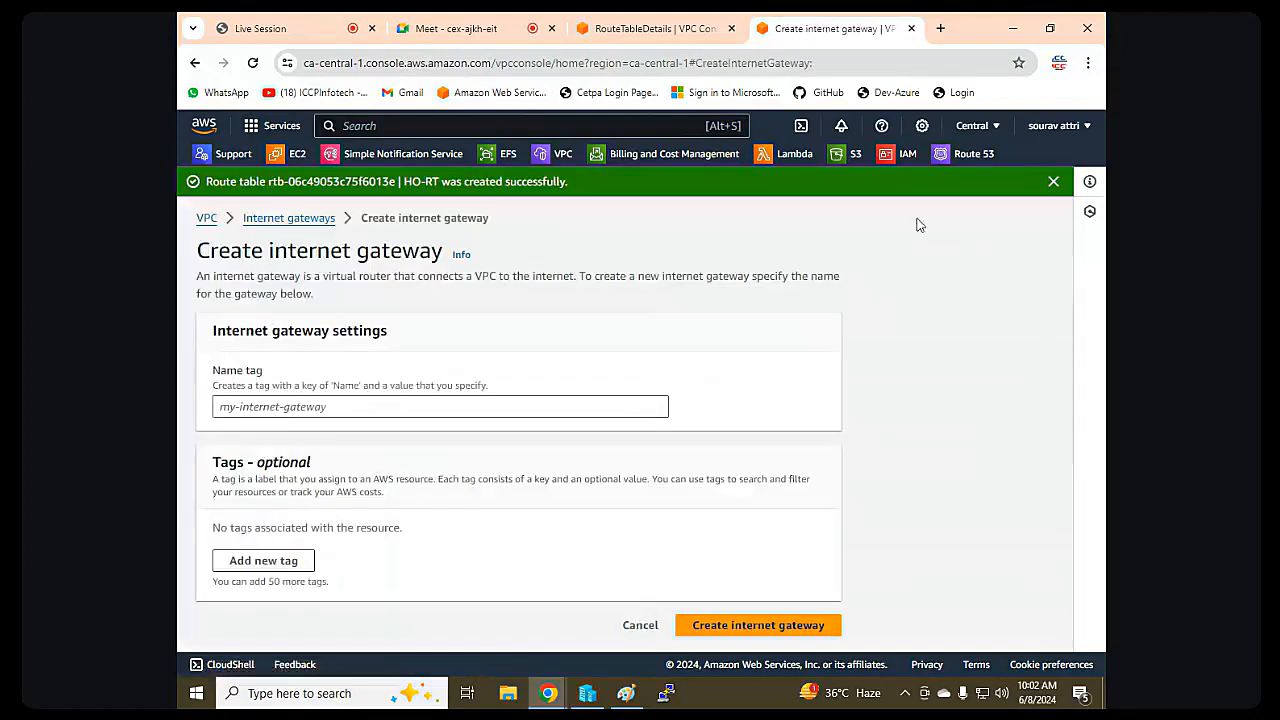
pyautogui.click(405, 405)
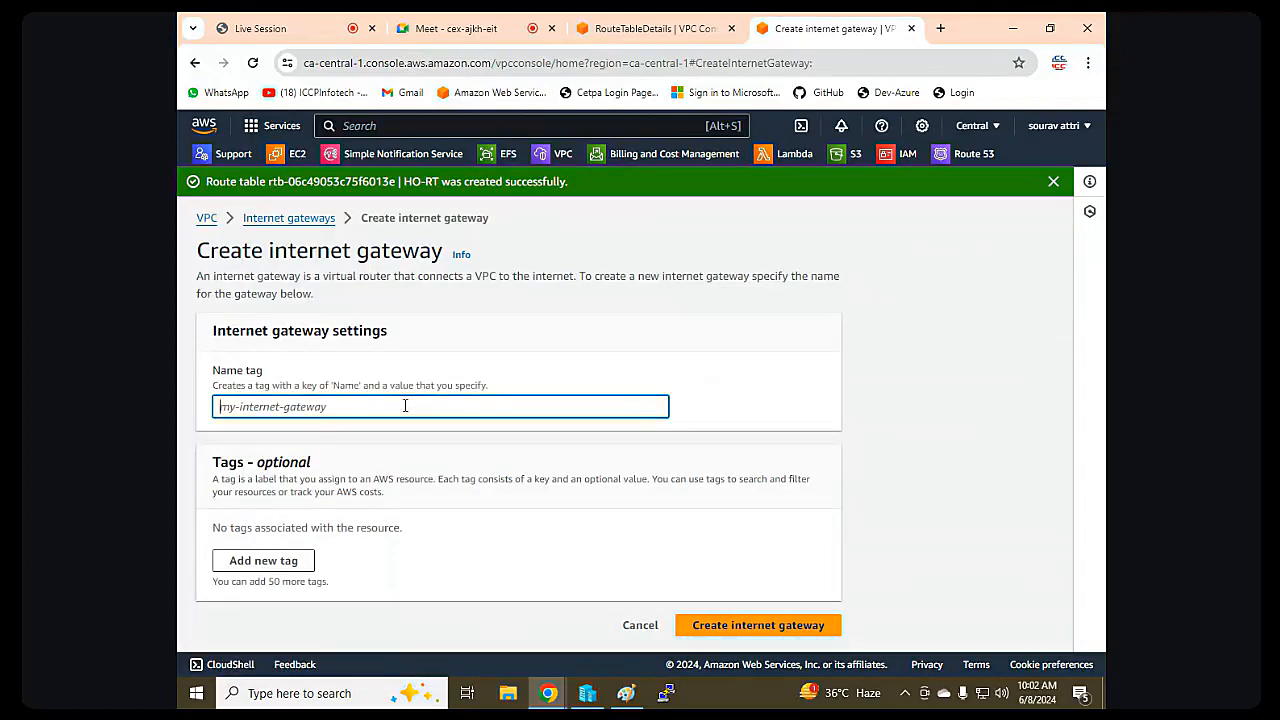
pyautogui.write('ho-ig')
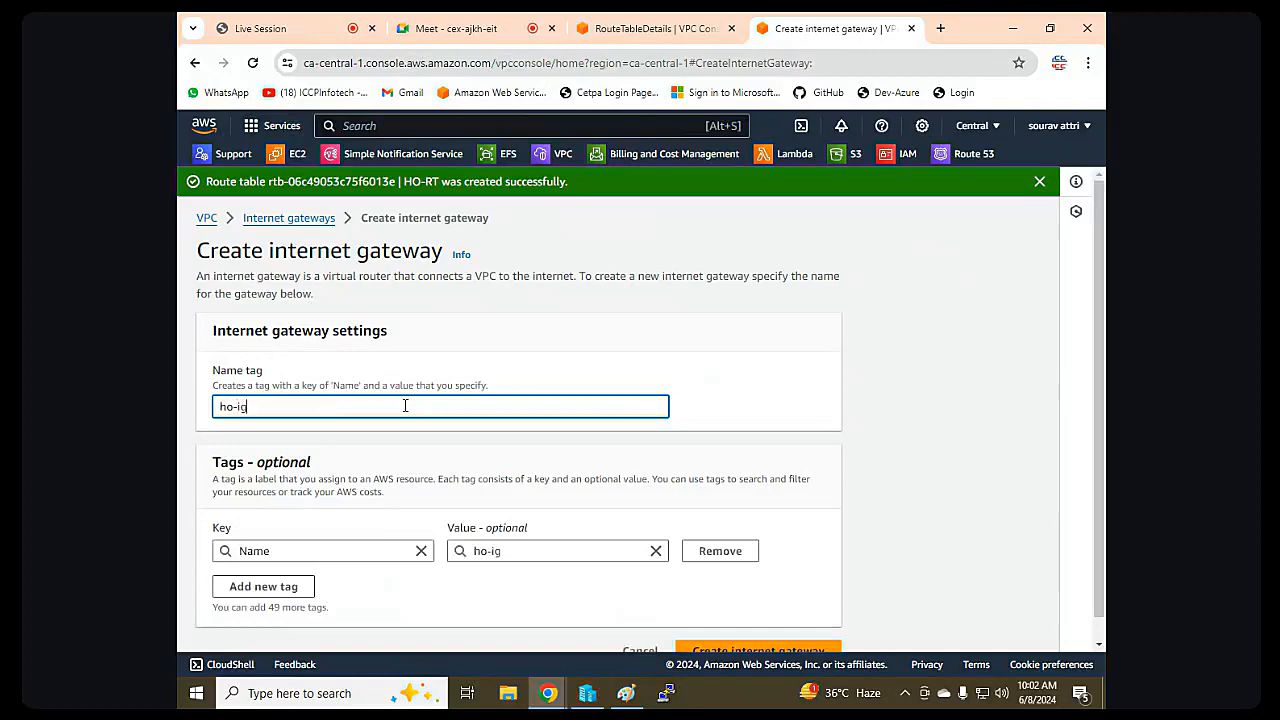
pyautogui.click(760, 650)
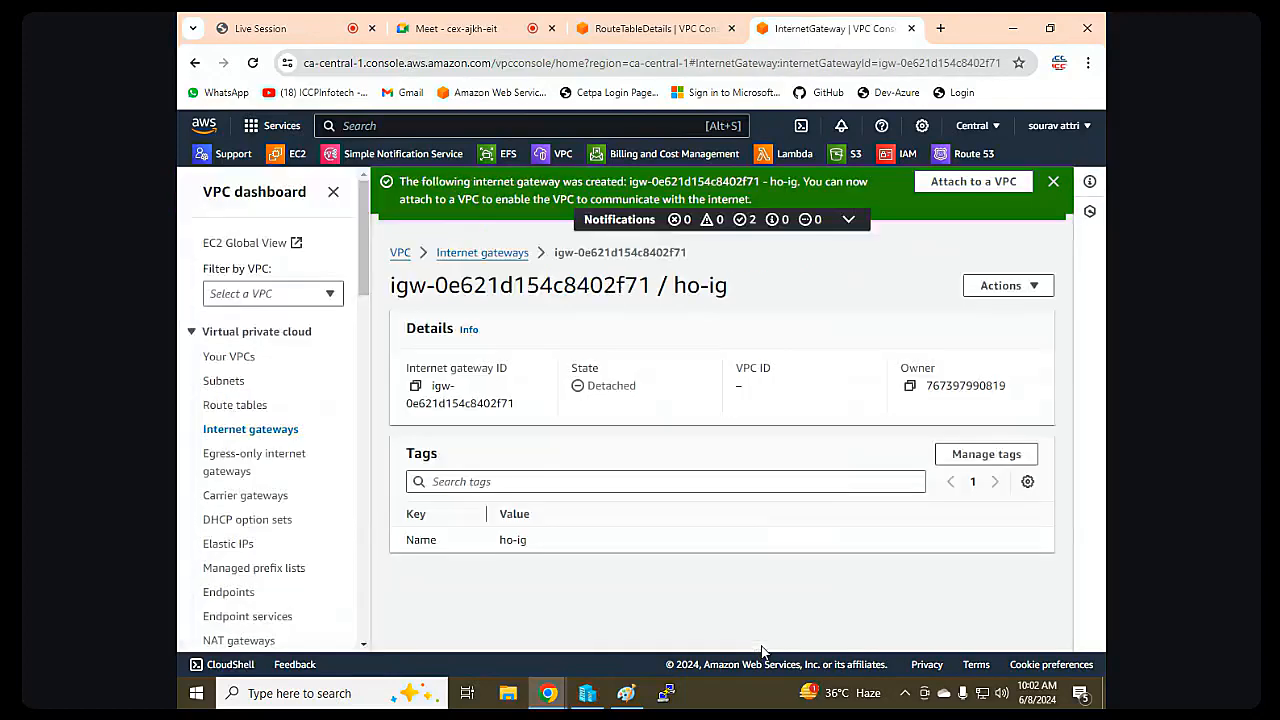
# Attach the ho-ig internet gateway to the HO-VPC.
pyautogui.click(1041, 286)
pyautogui.click(973, 311)
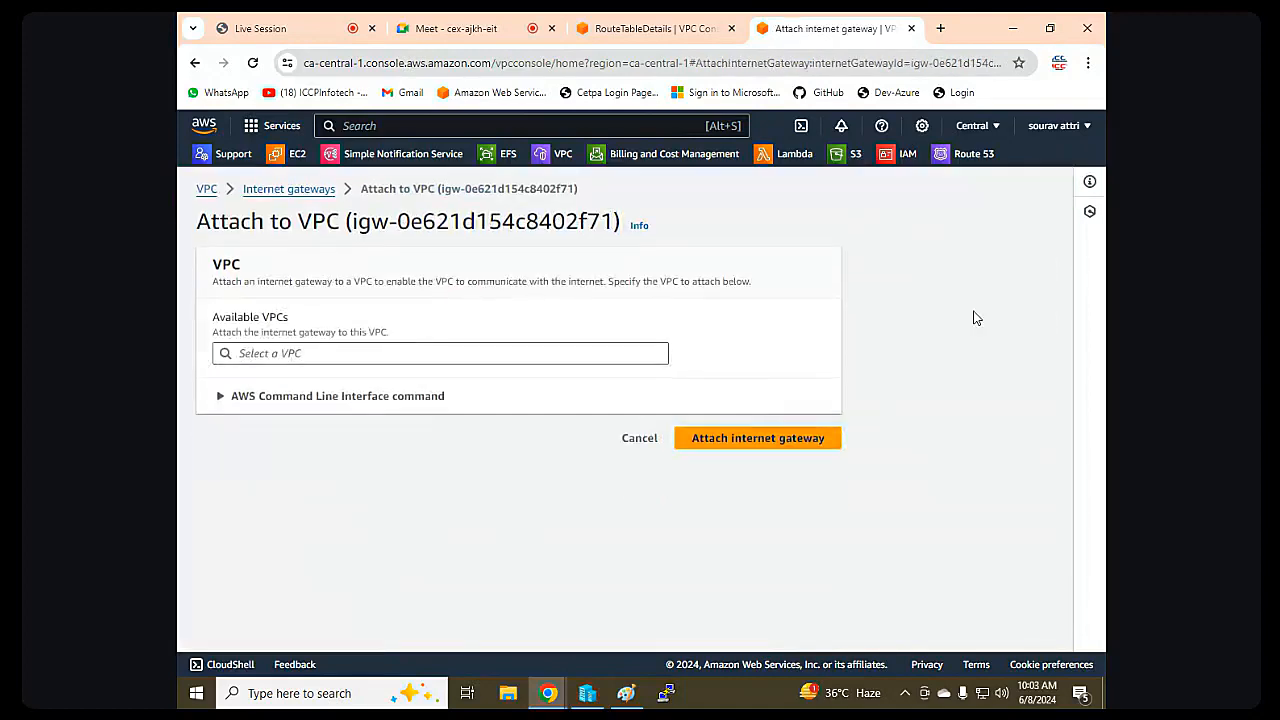
pyautogui.click(271, 352)
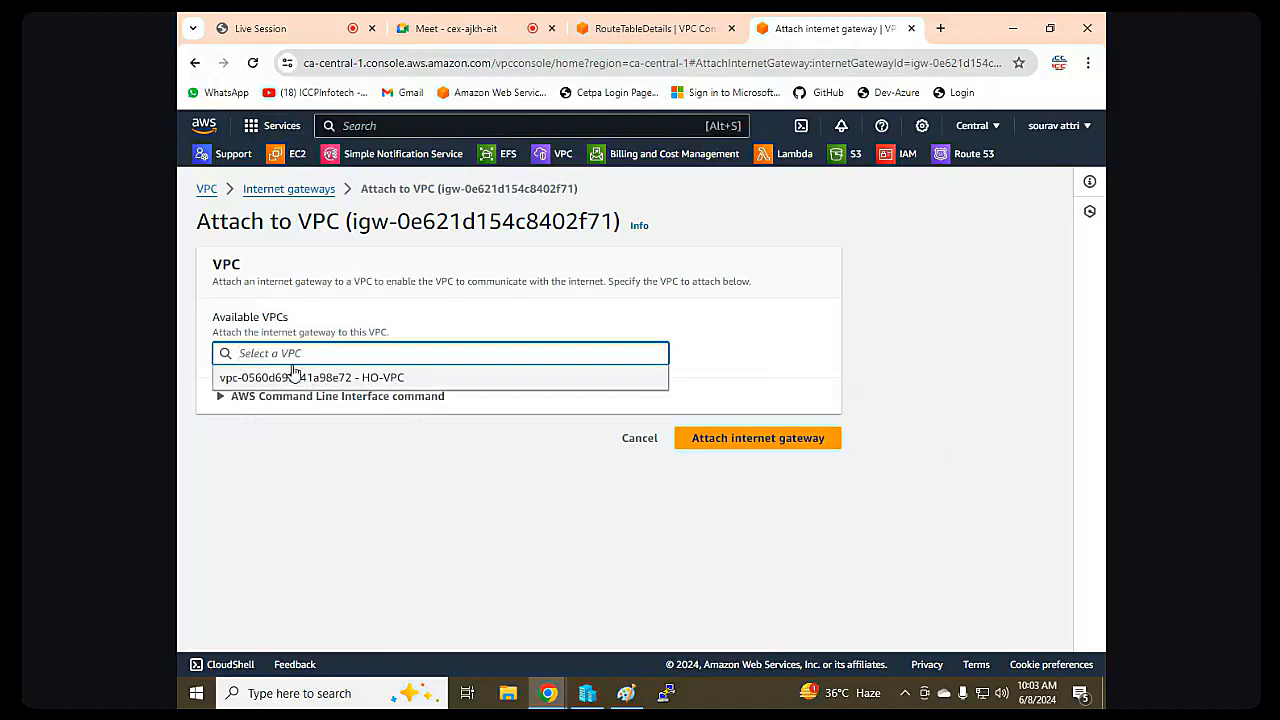
pyautogui.click(434, 379)
pyautogui.click(706, 439)
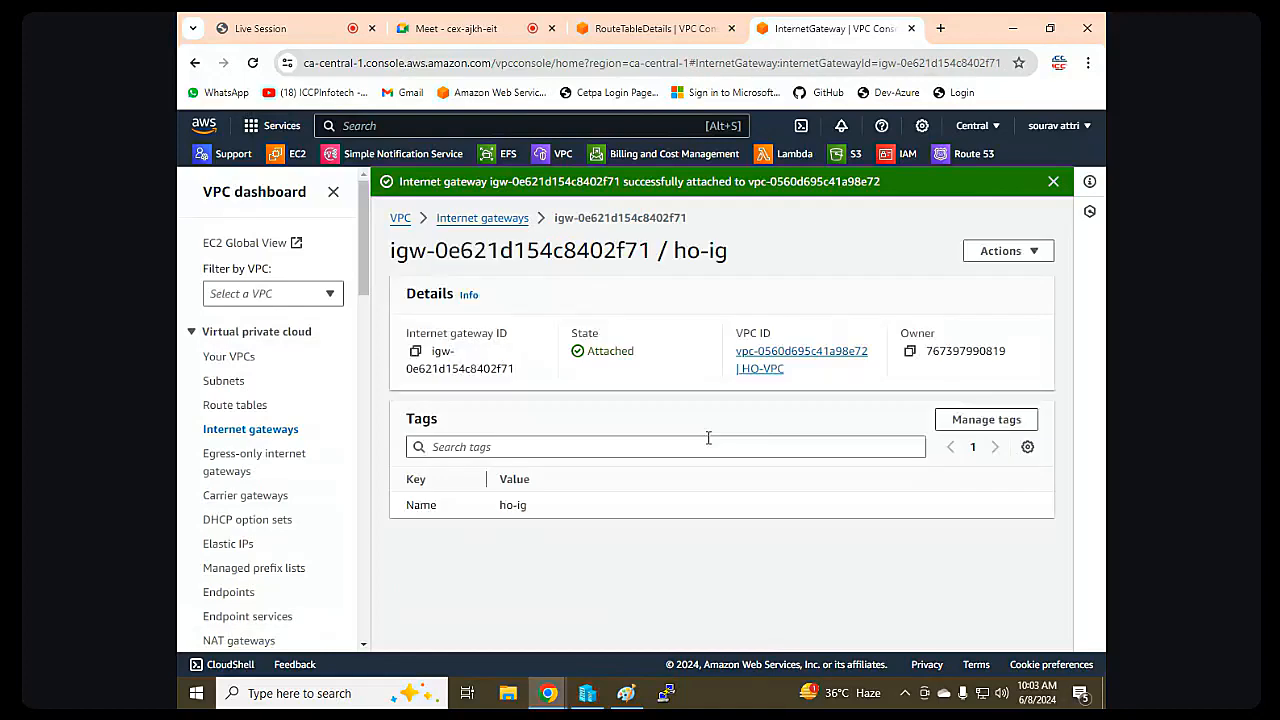
# Open the routes of the HO-RT route table for editing.
pyautogui.click(222, 410)
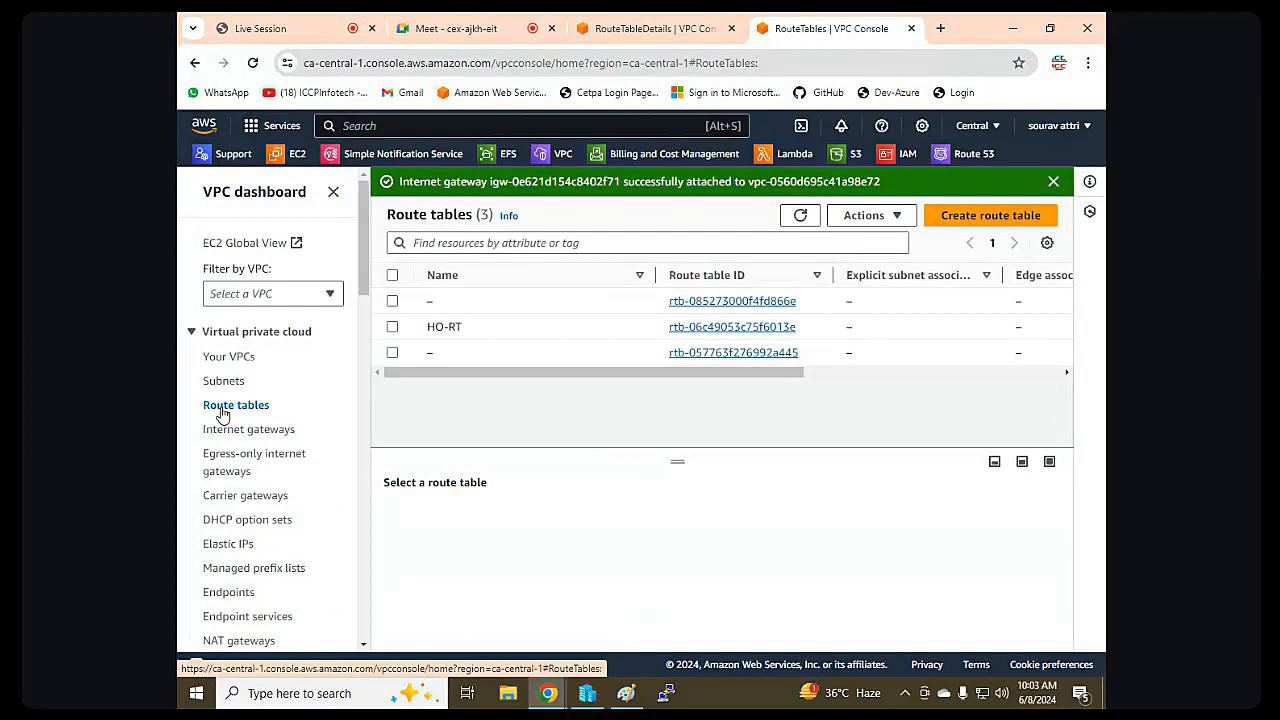
pyautogui.click(977, 222)
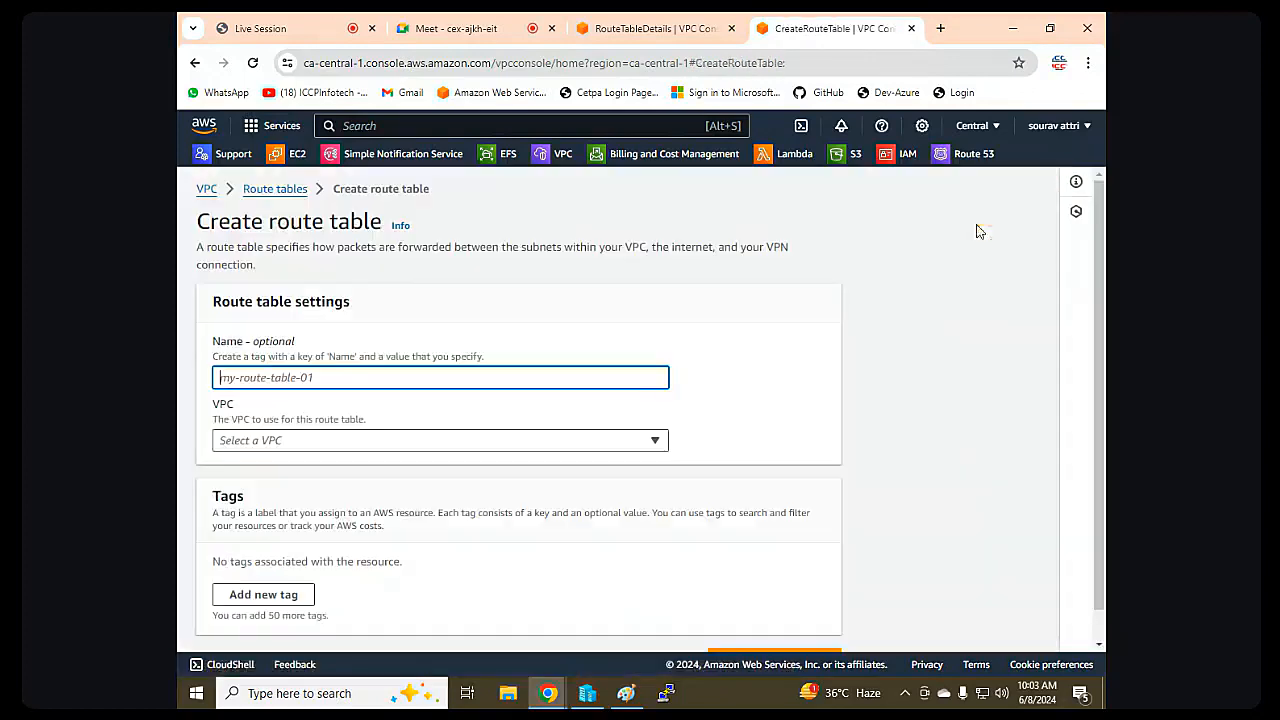
pyautogui.click(195, 62)
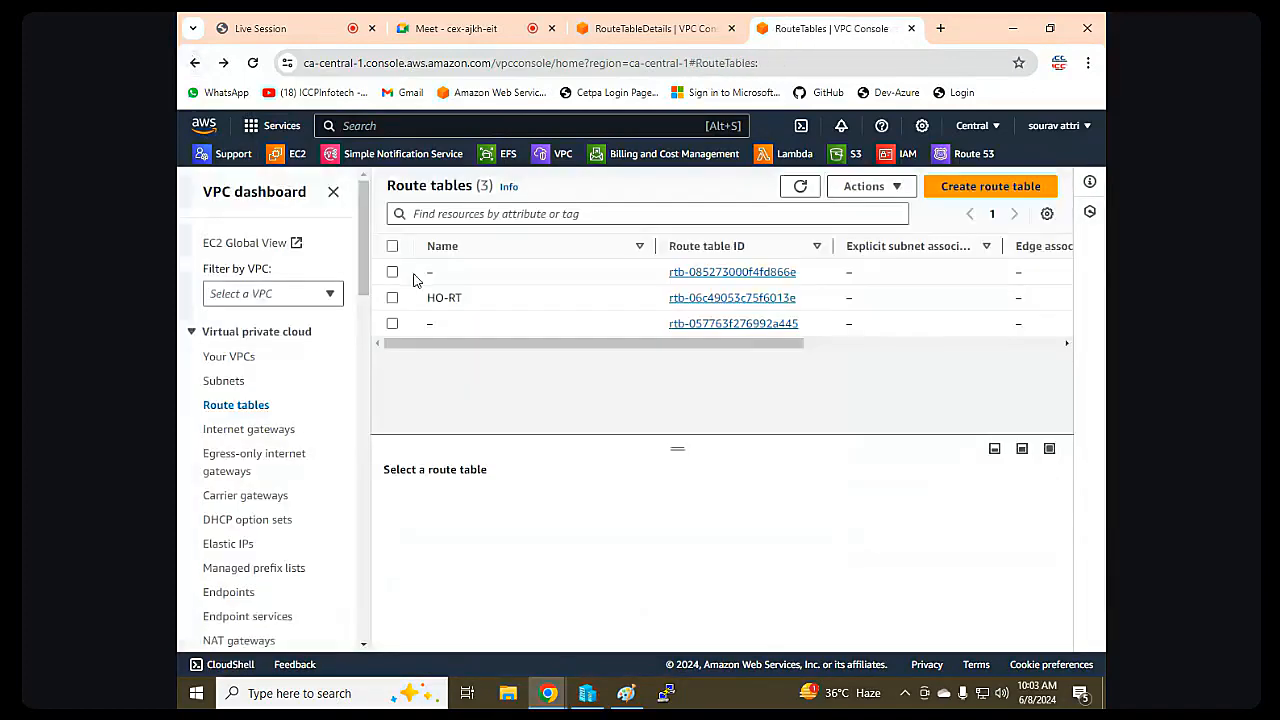
pyautogui.click(392, 298)
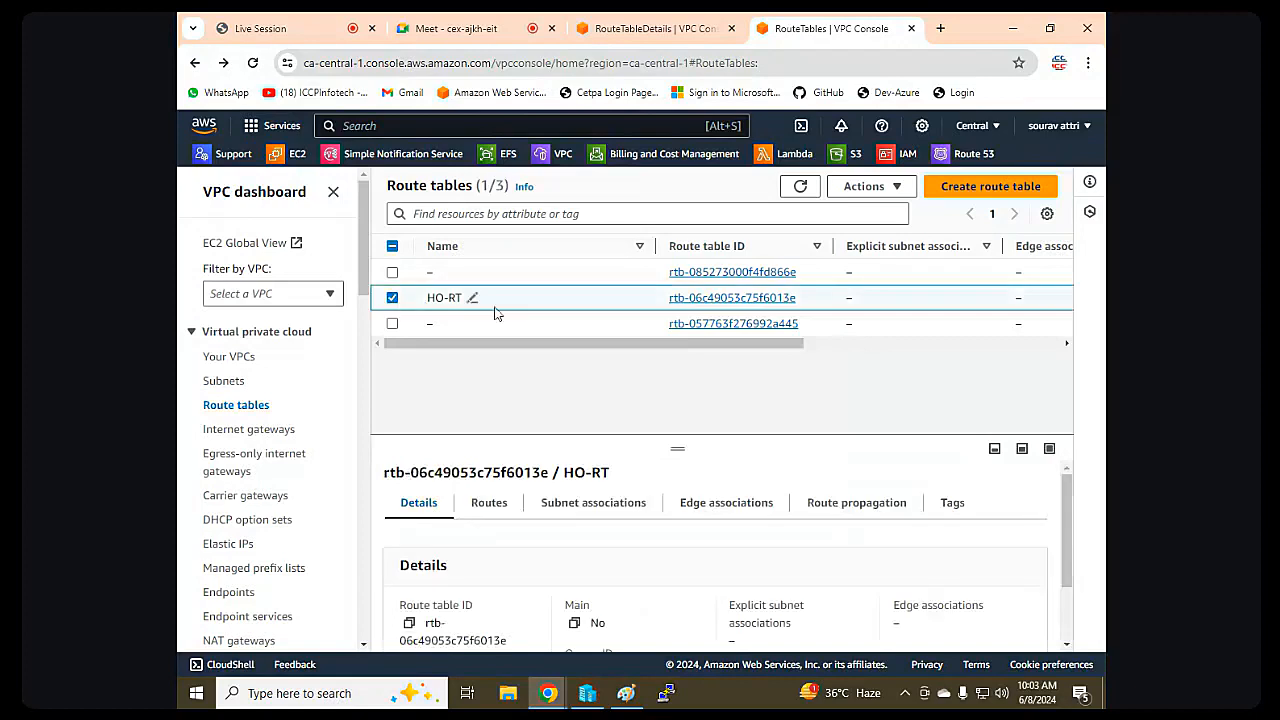
pyautogui.click(490, 503)
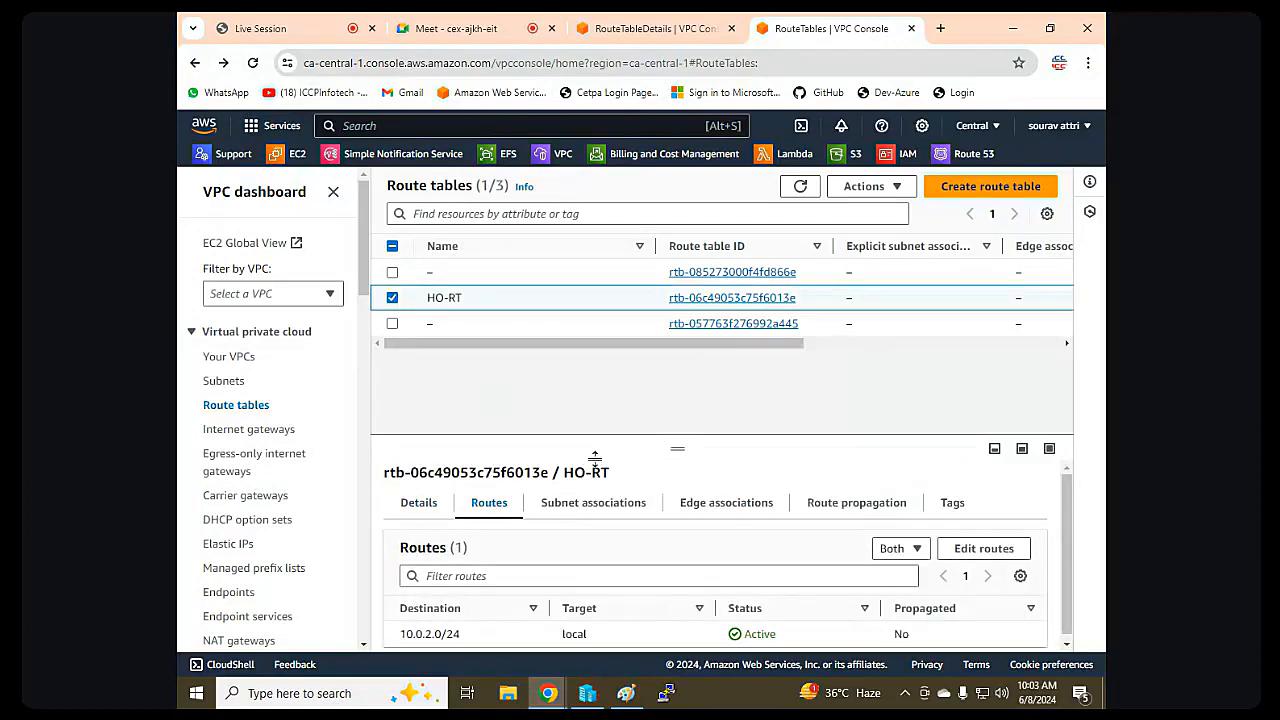
pyautogui.click(981, 549)
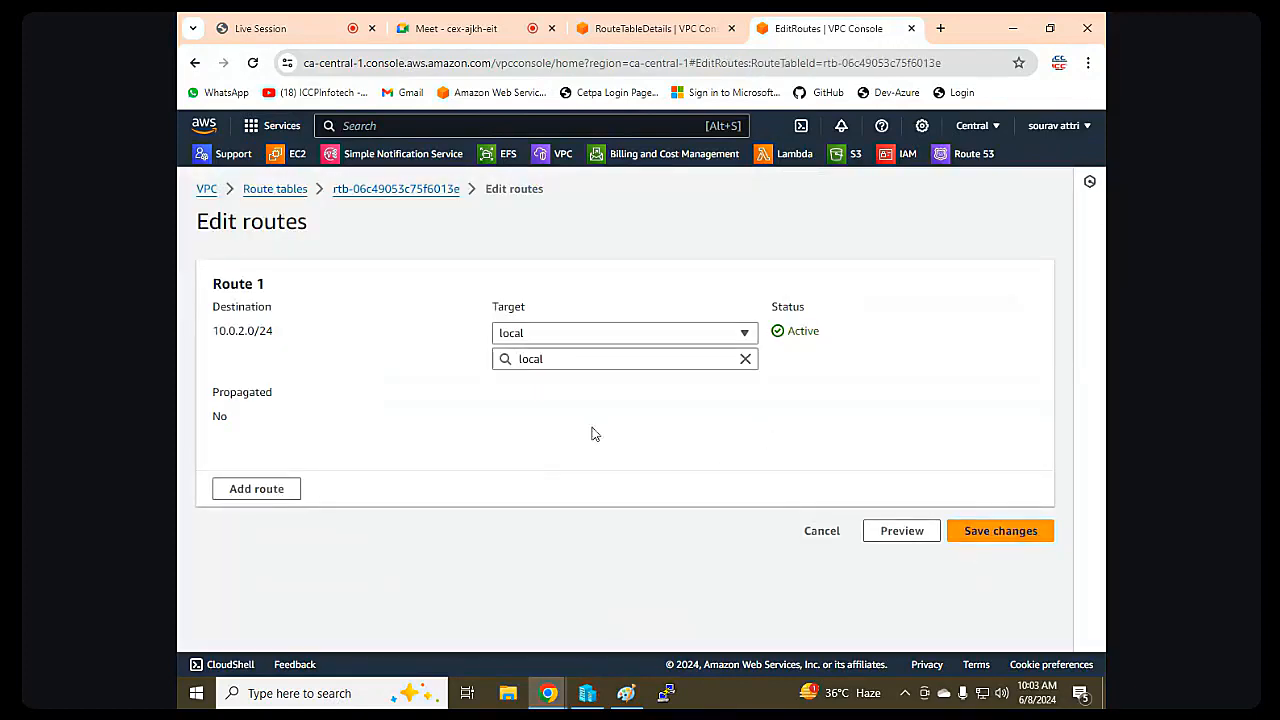
# Add a route with destination 0.0.0.0/0 targeting the ho-ig internet gateway to HO-RT and save the changes.
pyautogui.click(245, 486)
pyautogui.click(262, 533)
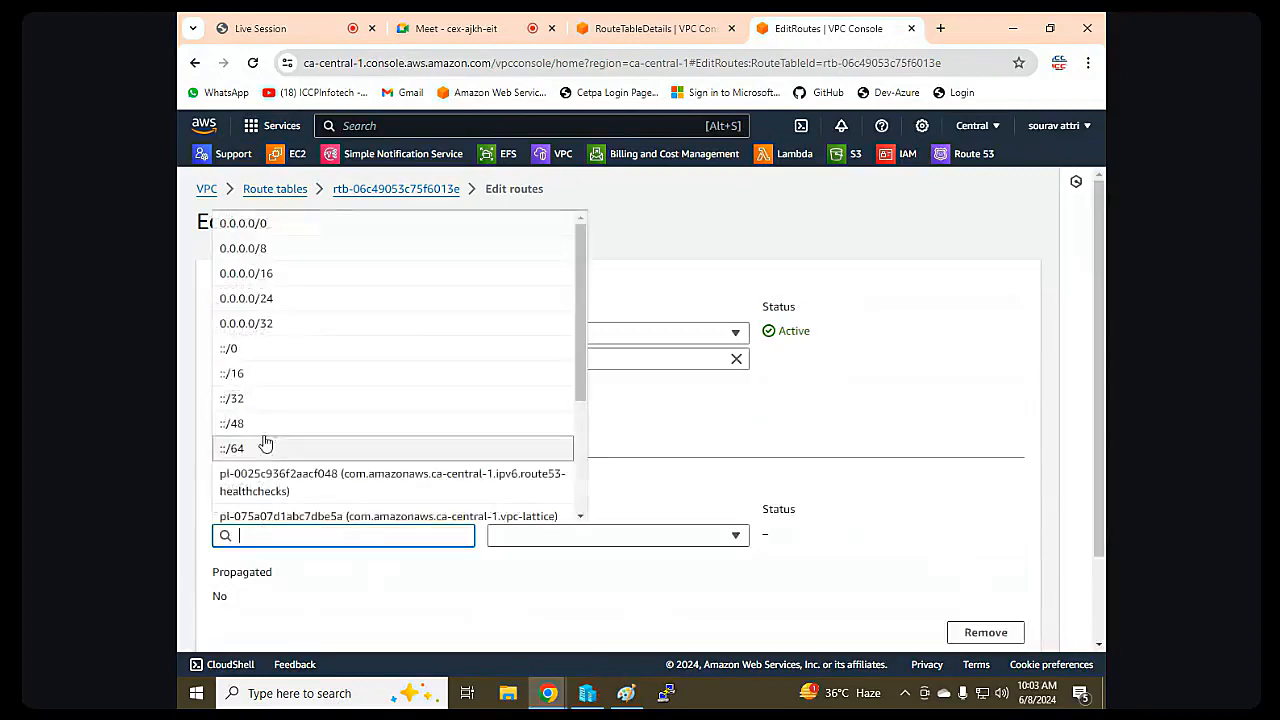
pyautogui.click(254, 220)
pyautogui.click(633, 535)
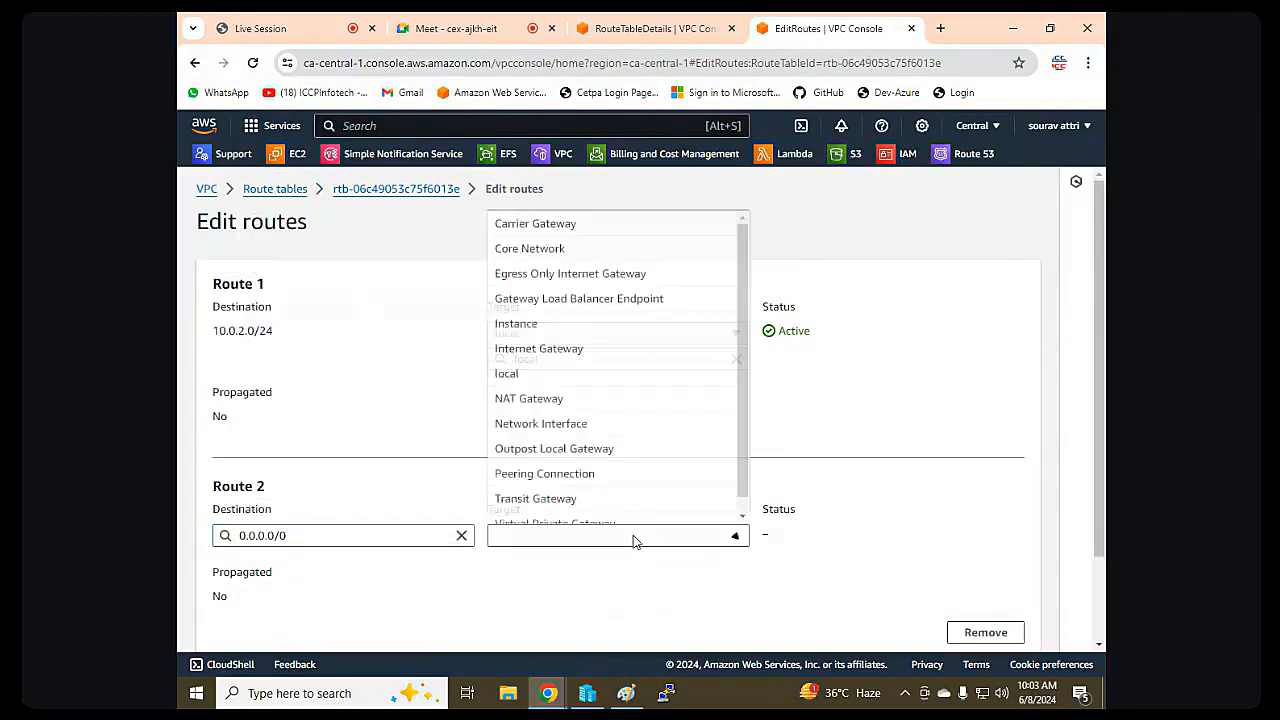
pyautogui.click(563, 350)
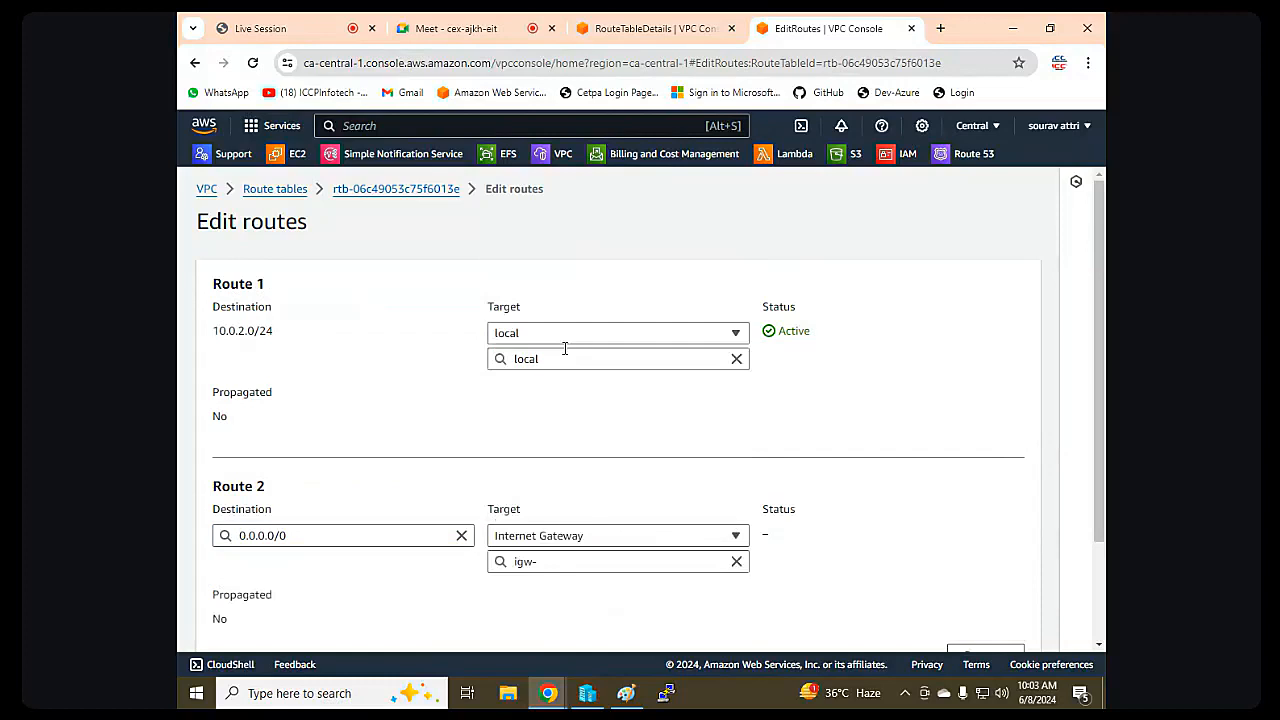
pyautogui.click(618, 566)
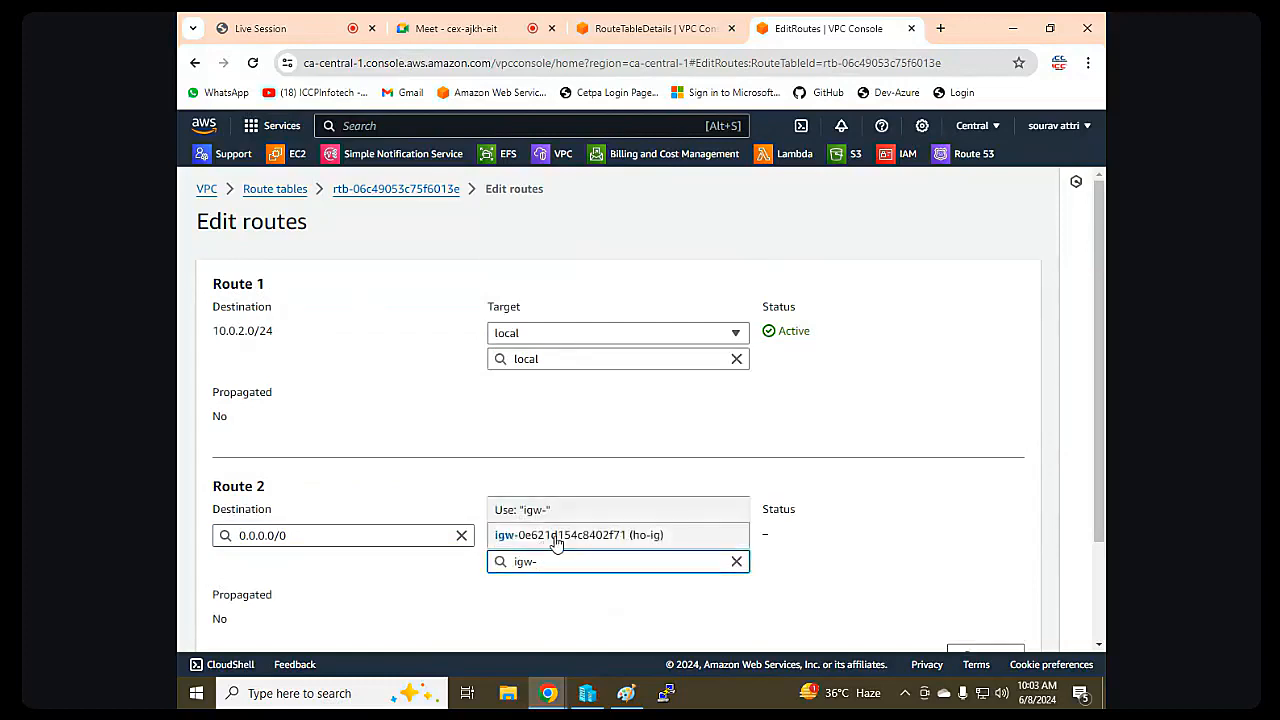
pyautogui.click(557, 535)
pyautogui.scroll(-3, 940, 545)
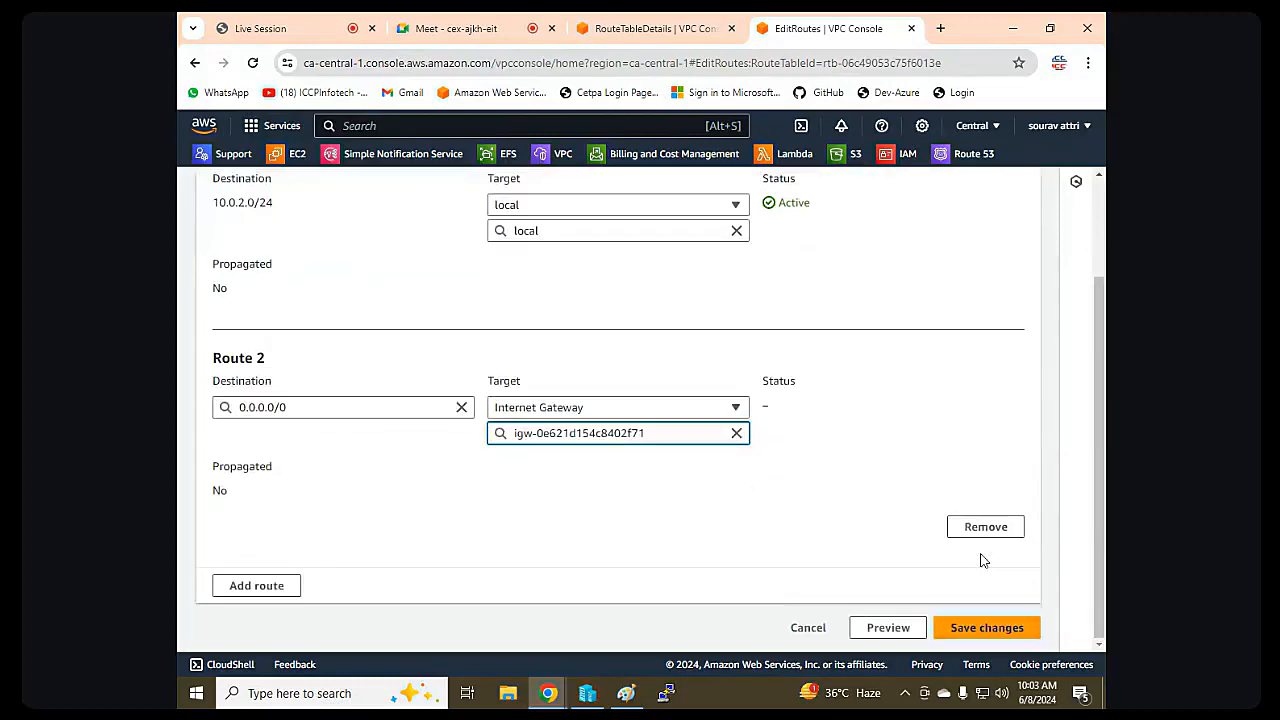
pyautogui.click(990, 625)
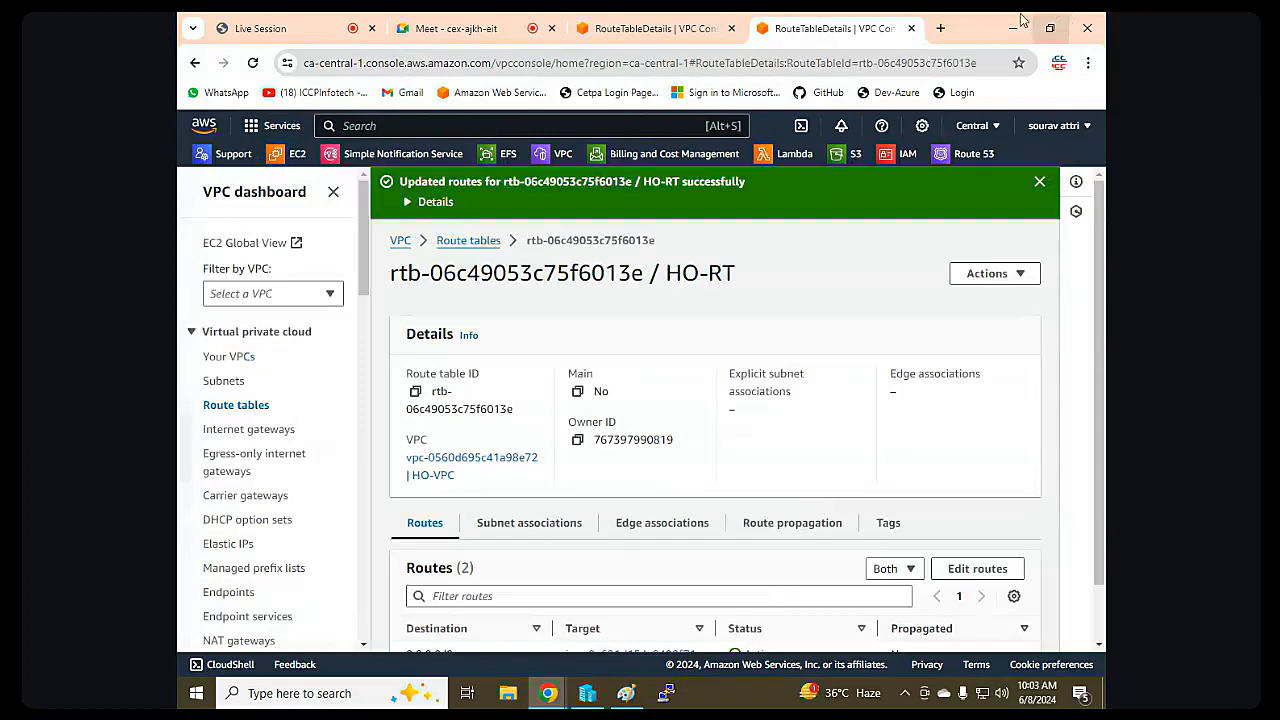
# Switch to Paint and draw a black rounded rectangle about 684 × 348 px in the blank canvas area below the notes.
pyautogui.click(1016, 27)
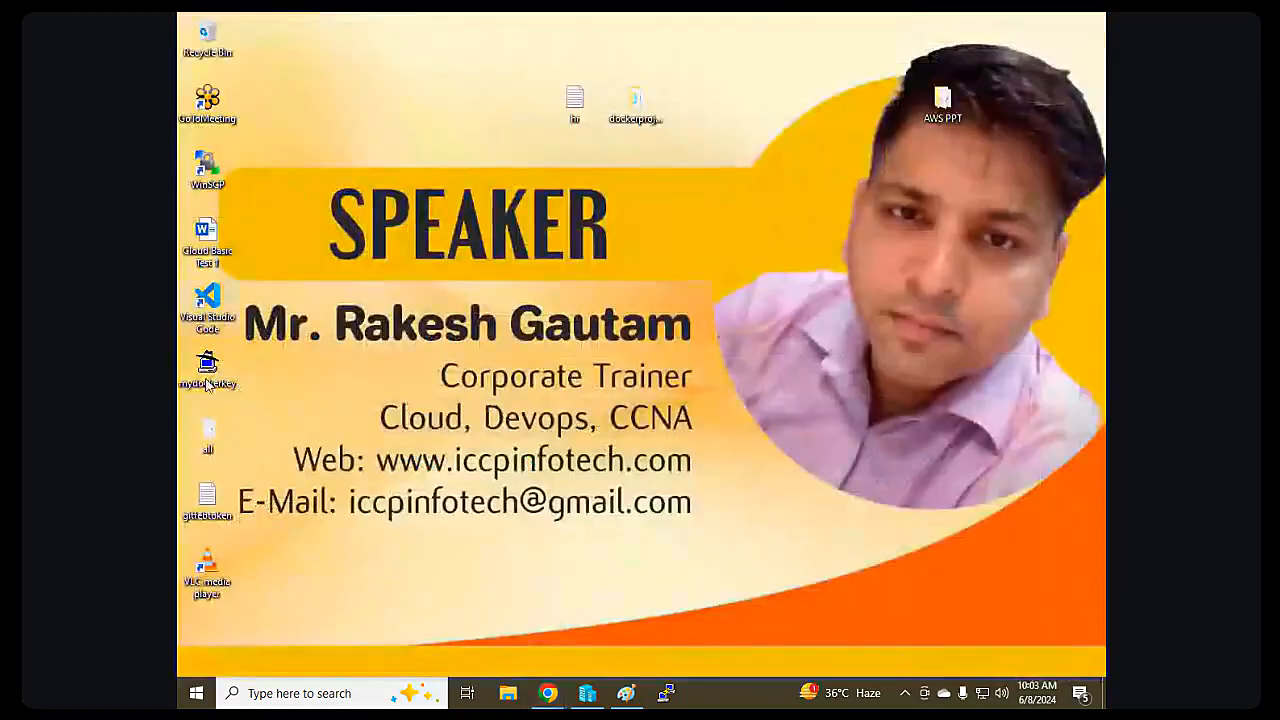
pyautogui.click(626, 697)
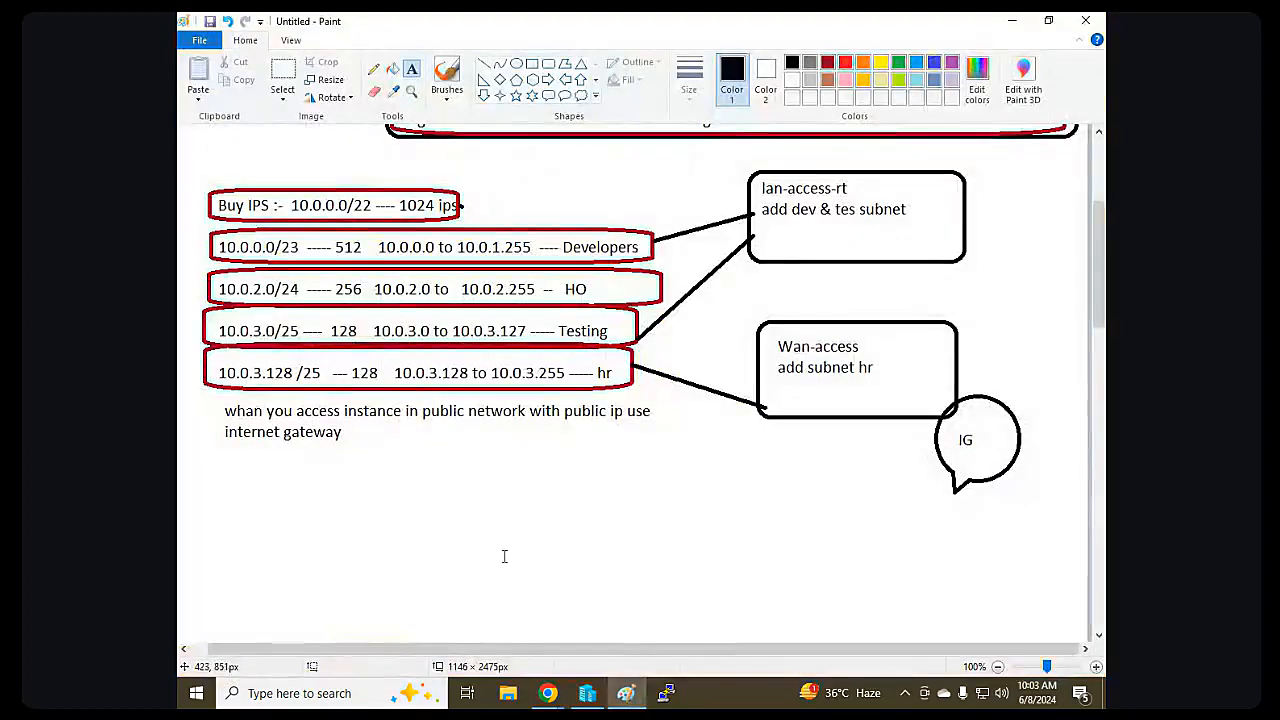
pyautogui.scroll(-10, 585, 397)
pyautogui.click(560, 262)
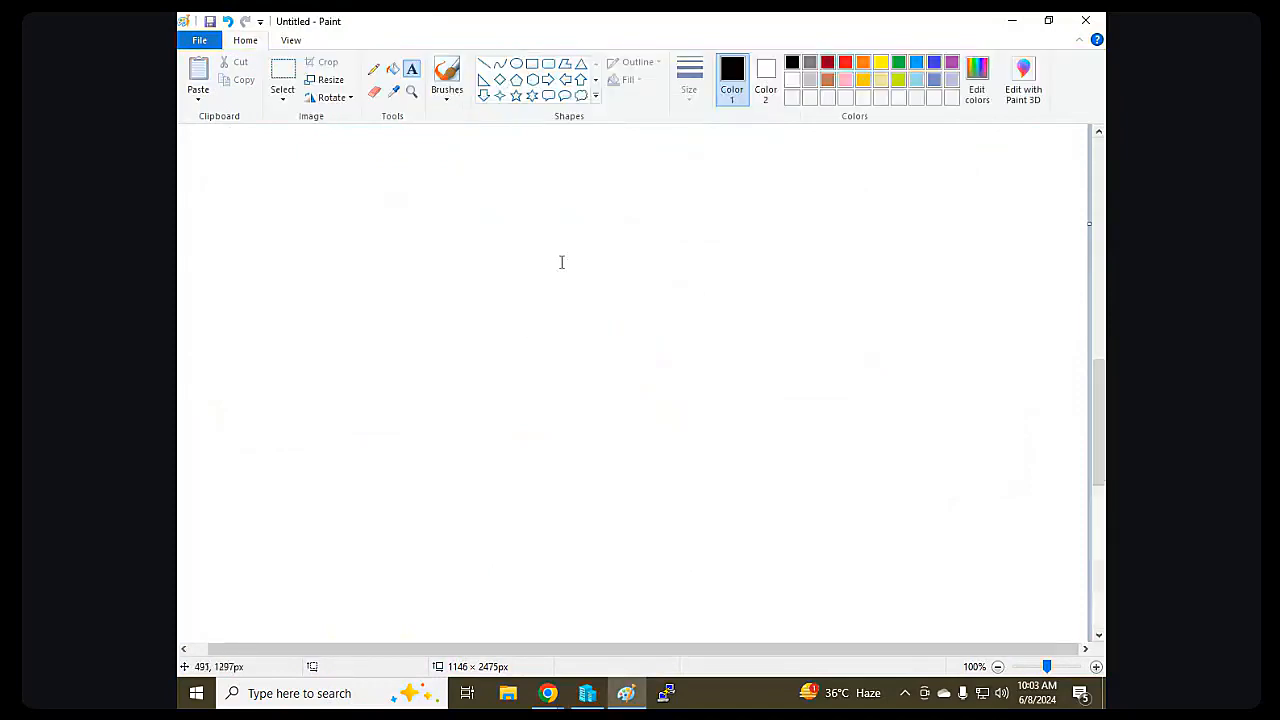
pyautogui.click(548, 63)
pyautogui.moveTo(278, 170); pyautogui.dragTo(829, 449)
pyautogui.moveTo(372, 293); pyautogui.dragTo(314, 280)
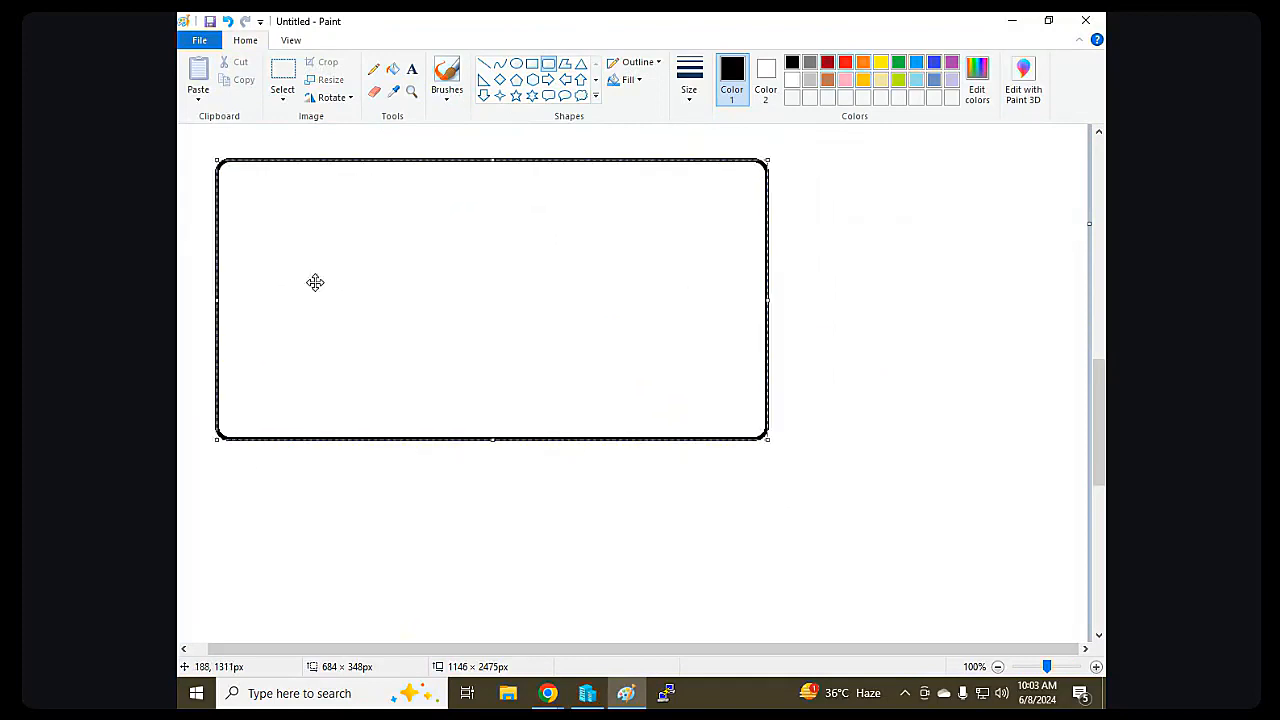
# Draw a second, narrower rounded rectangle of similar height to the right of the large one.
pyautogui.click(840, 216)
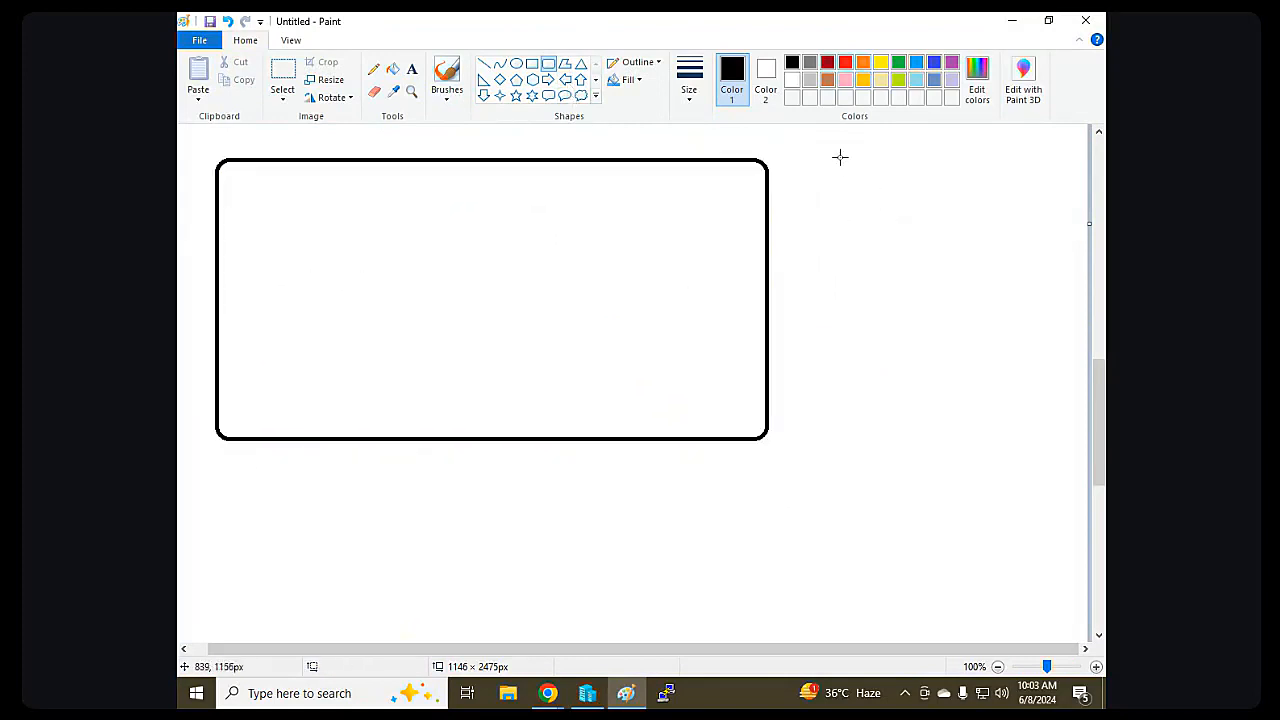
pyautogui.moveTo(840, 157); pyautogui.dragTo(1065, 446)
pyautogui.click(610, 240)
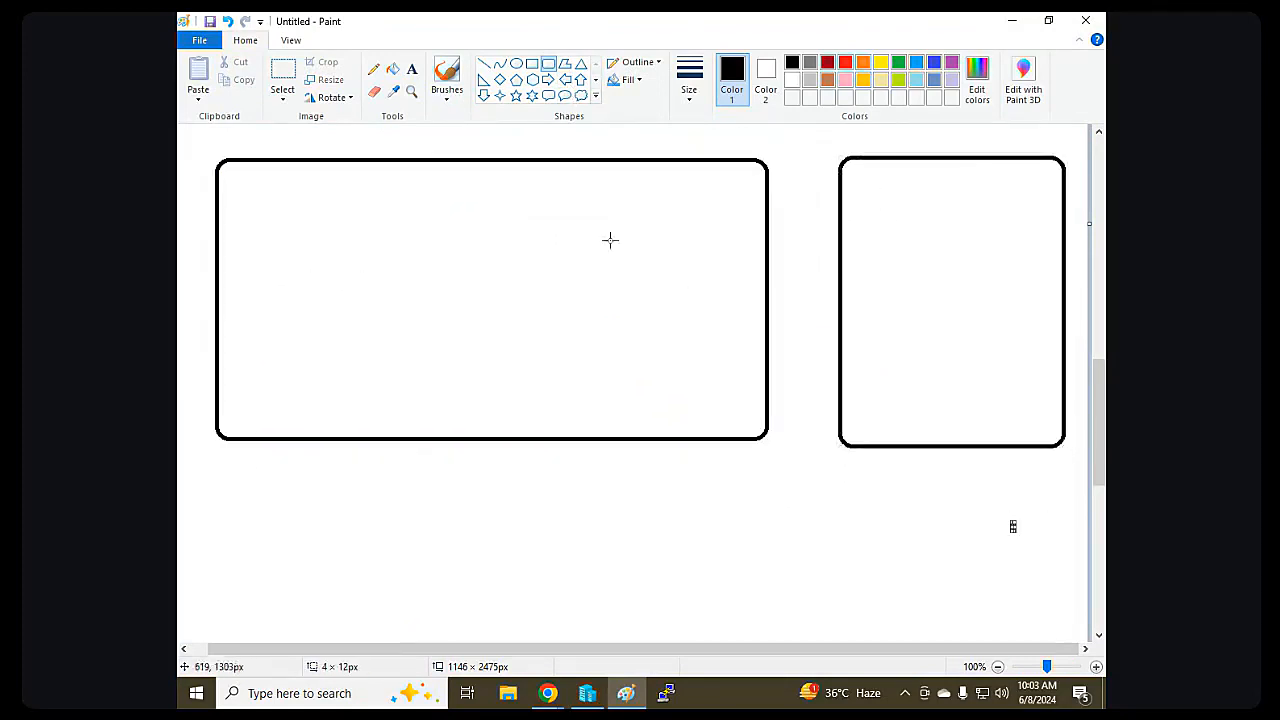
# Label the large rectangle "Mumbai" and the narrow rectangle "Canada" with text below each.
pyautogui.click(411, 68)
pyautogui.click(385, 448)
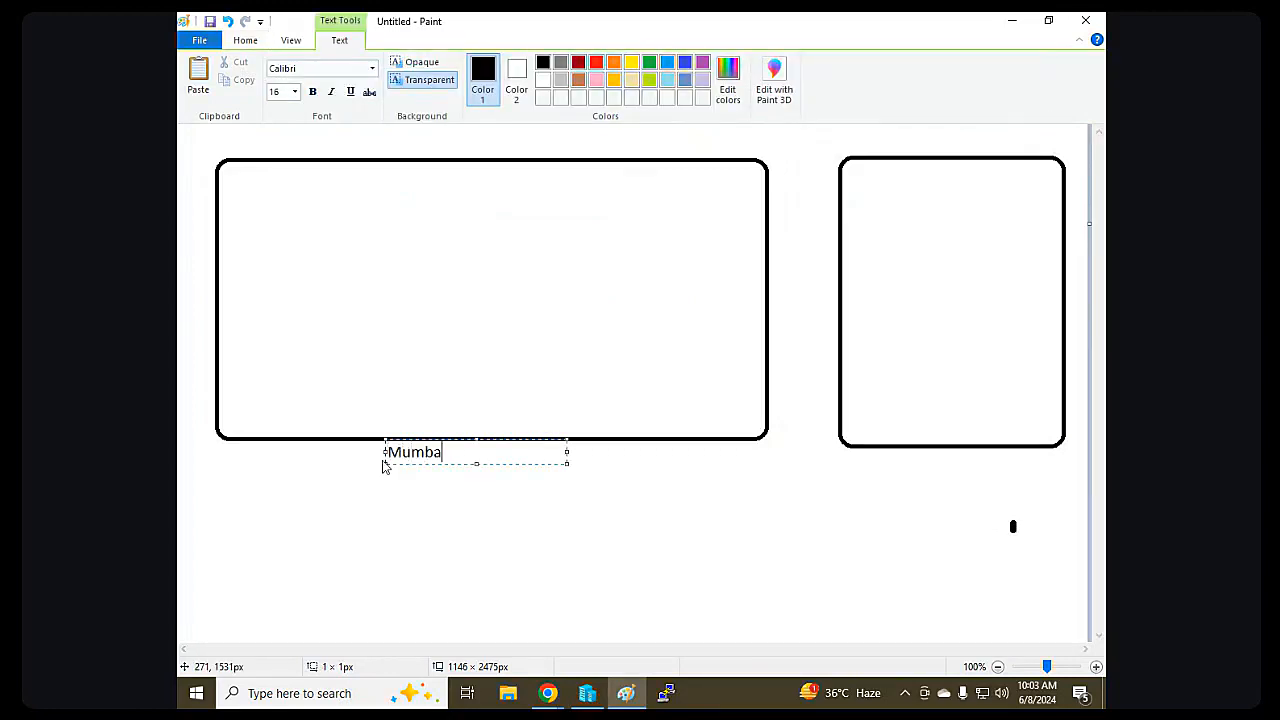
pyautogui.click(897, 460)
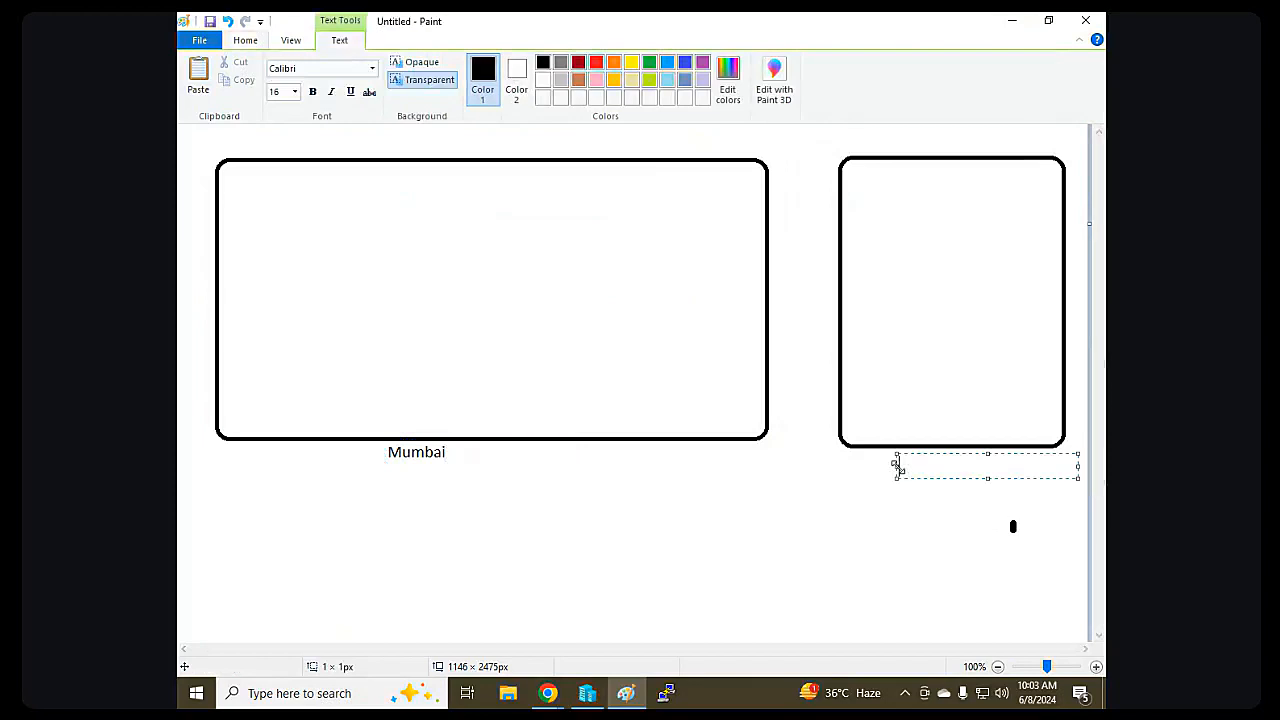
pyautogui.write('Canada')
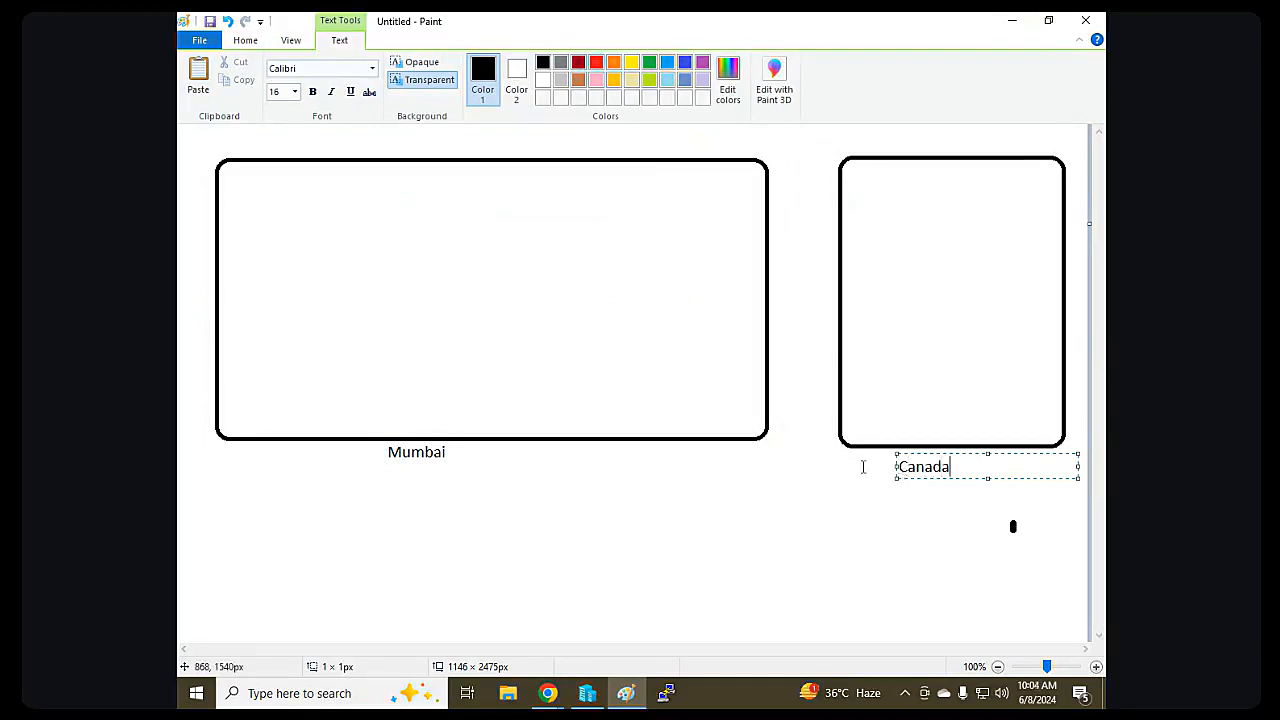
pyautogui.click(863, 467)
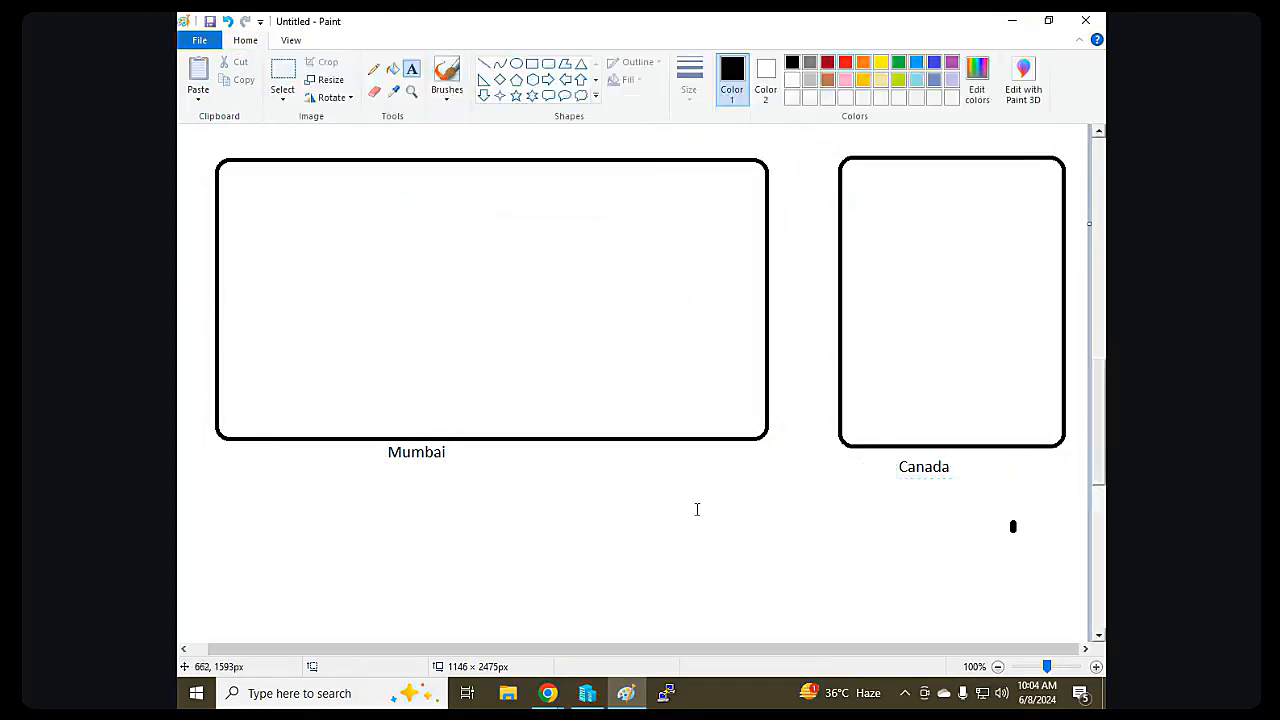
# Draw a slightly smaller black rounded rectangle nested inside the Mumbai rectangle.
pyautogui.click(548, 64)
pyautogui.moveTo(227, 173); pyautogui.dragTo(758, 421)
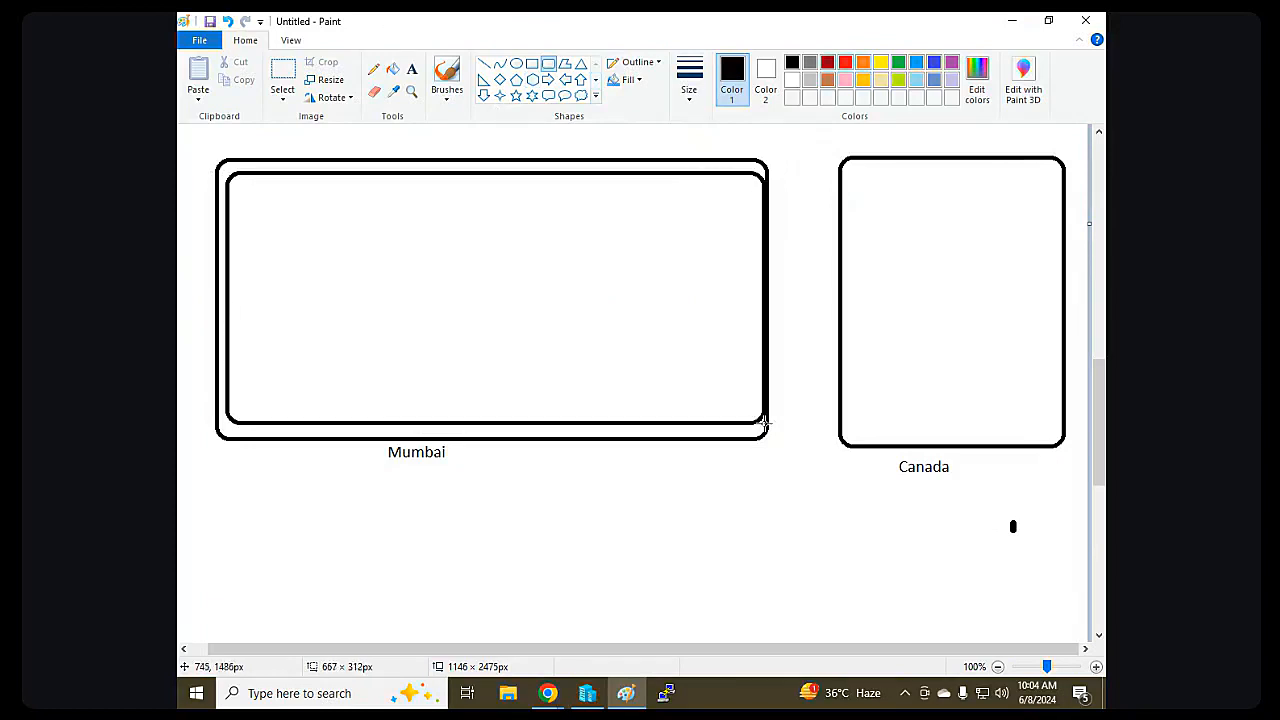
pyautogui.click(717, 514)
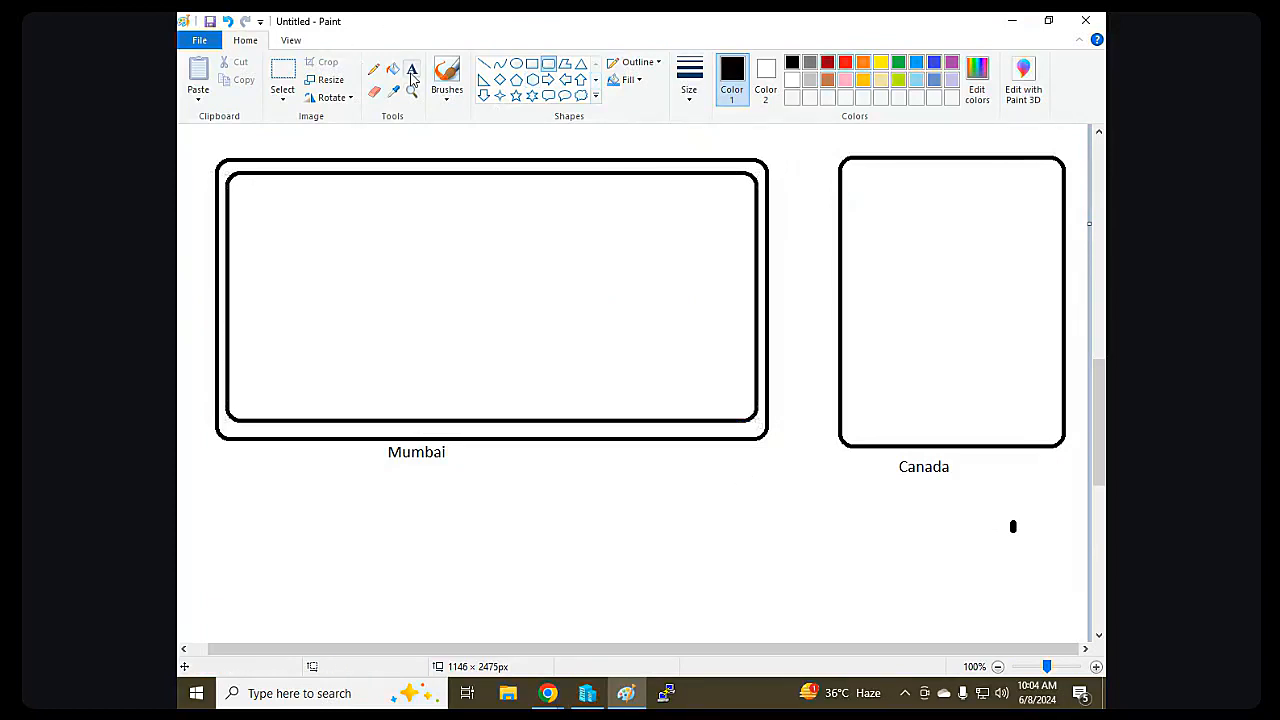
# Add the dark red label "my vpc" between the lower edges of the two nested Mumbai rectangles.
pyautogui.click(829, 64)
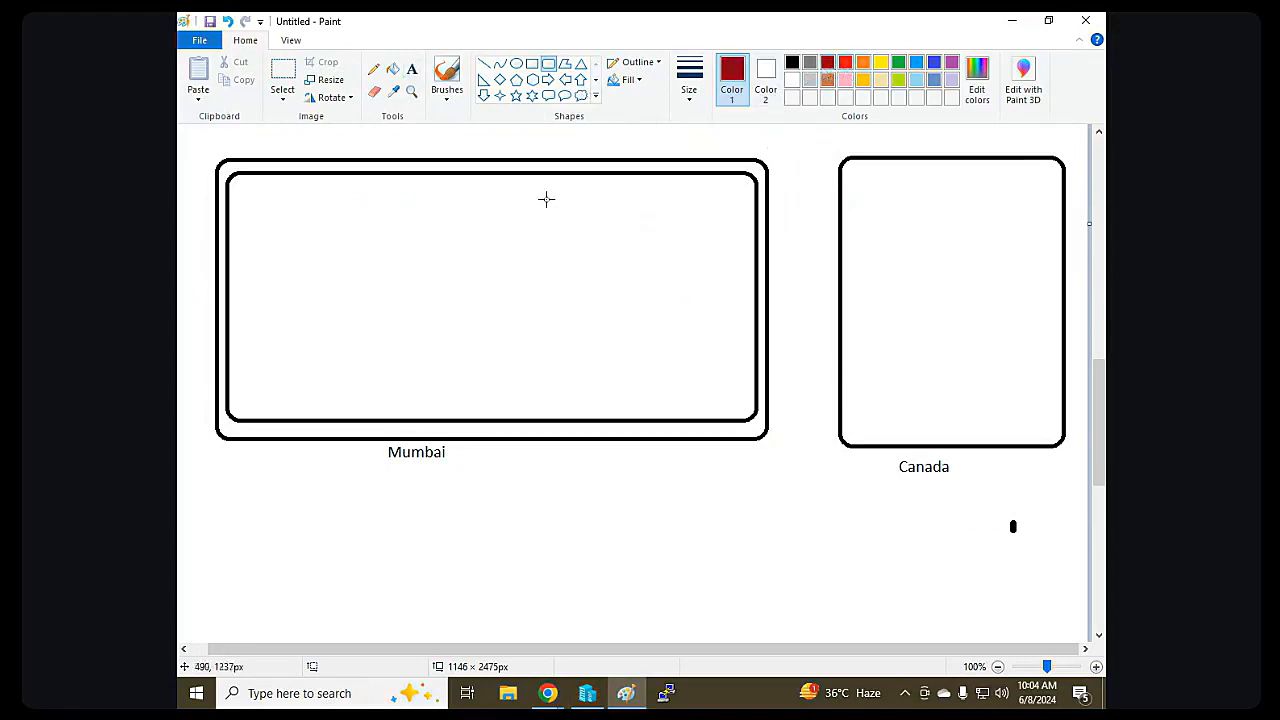
pyautogui.click(411, 68)
pyautogui.click(410, 418)
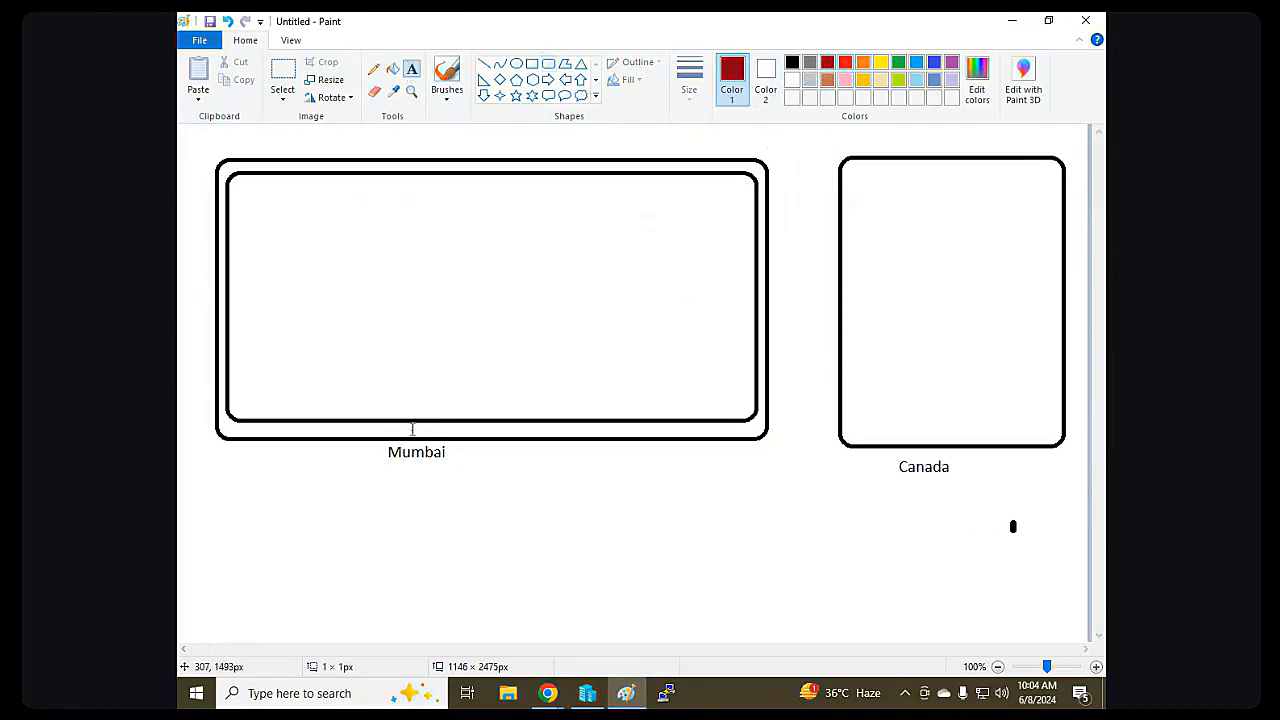
pyautogui.write('my v')
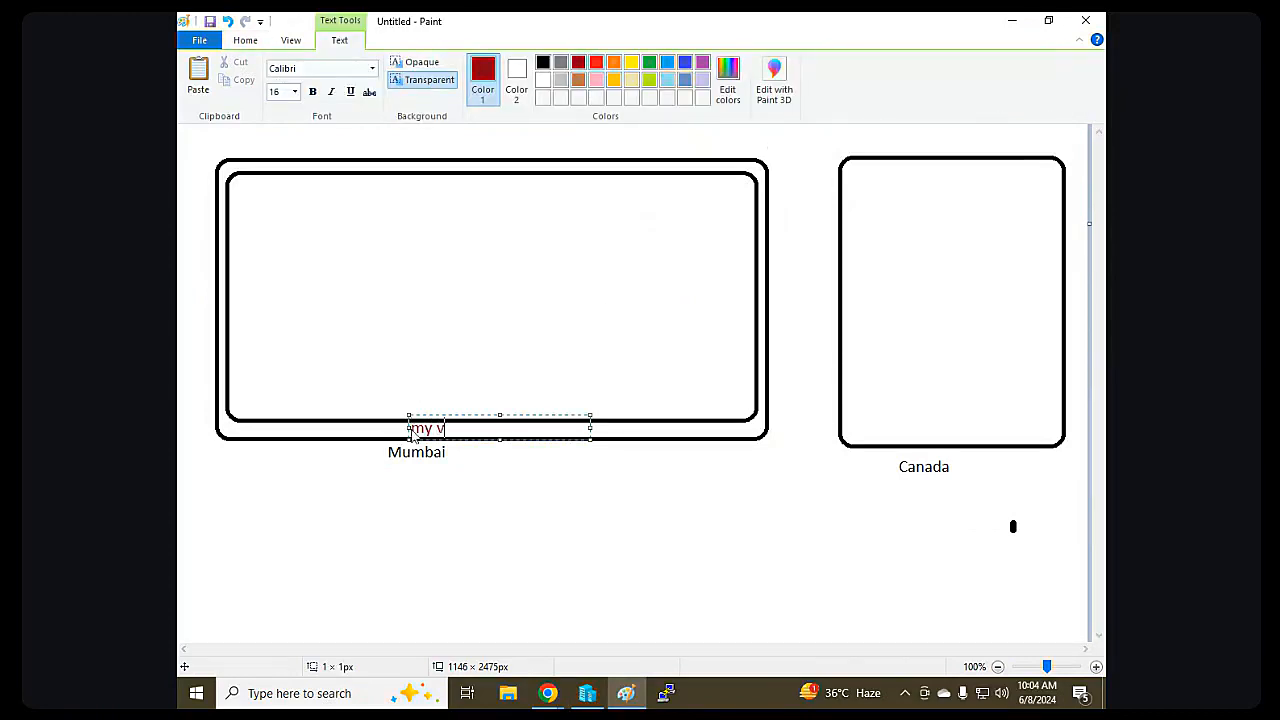
pyautogui.write('pc')
pyautogui.click(306, 551)
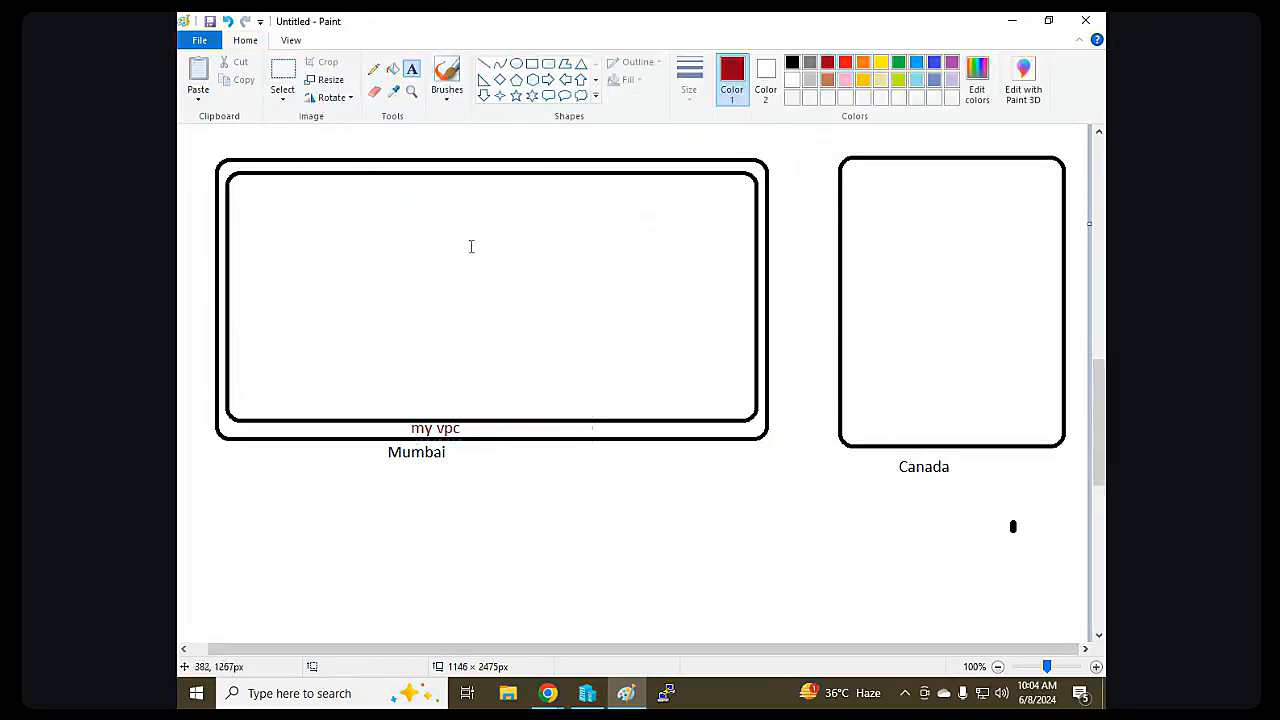
# Draw three dark red rounded rectangles stacked along the left side inside the my vpc box, the lowest about 166 × 88 px.
pyautogui.click(548, 64)
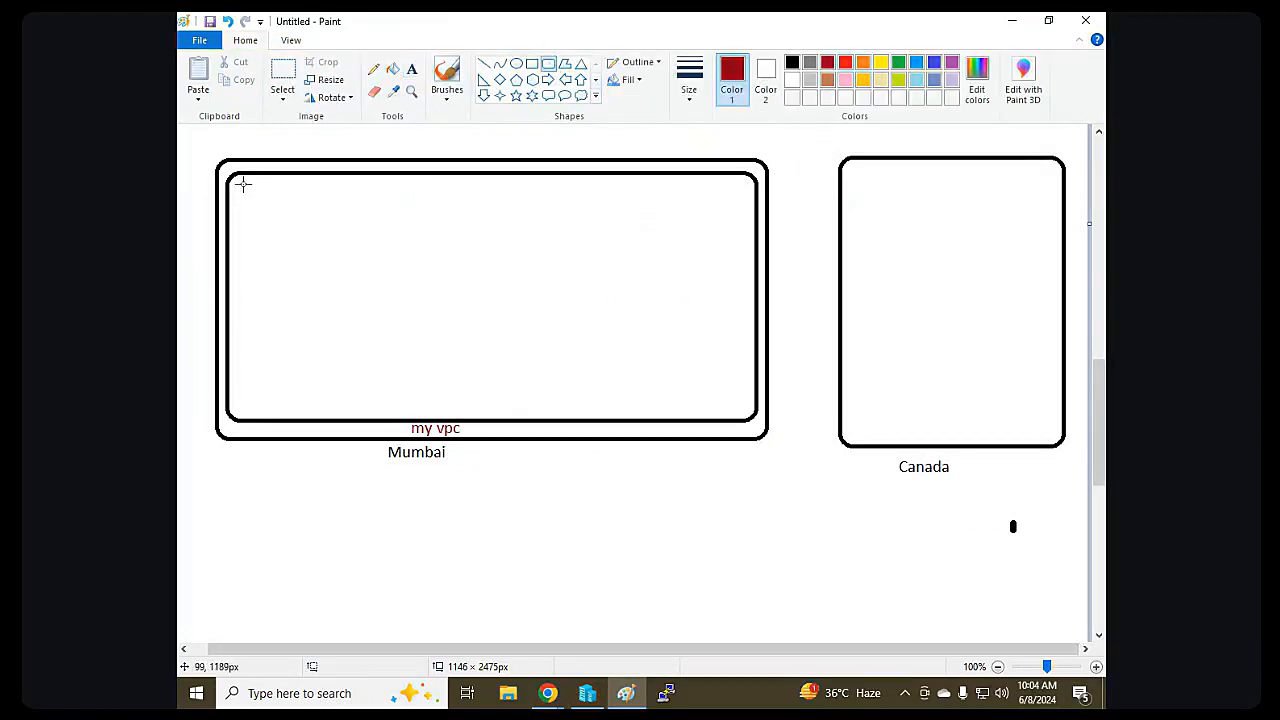
pyautogui.moveTo(243, 183); pyautogui.dragTo(379, 235)
pyautogui.click(276, 264)
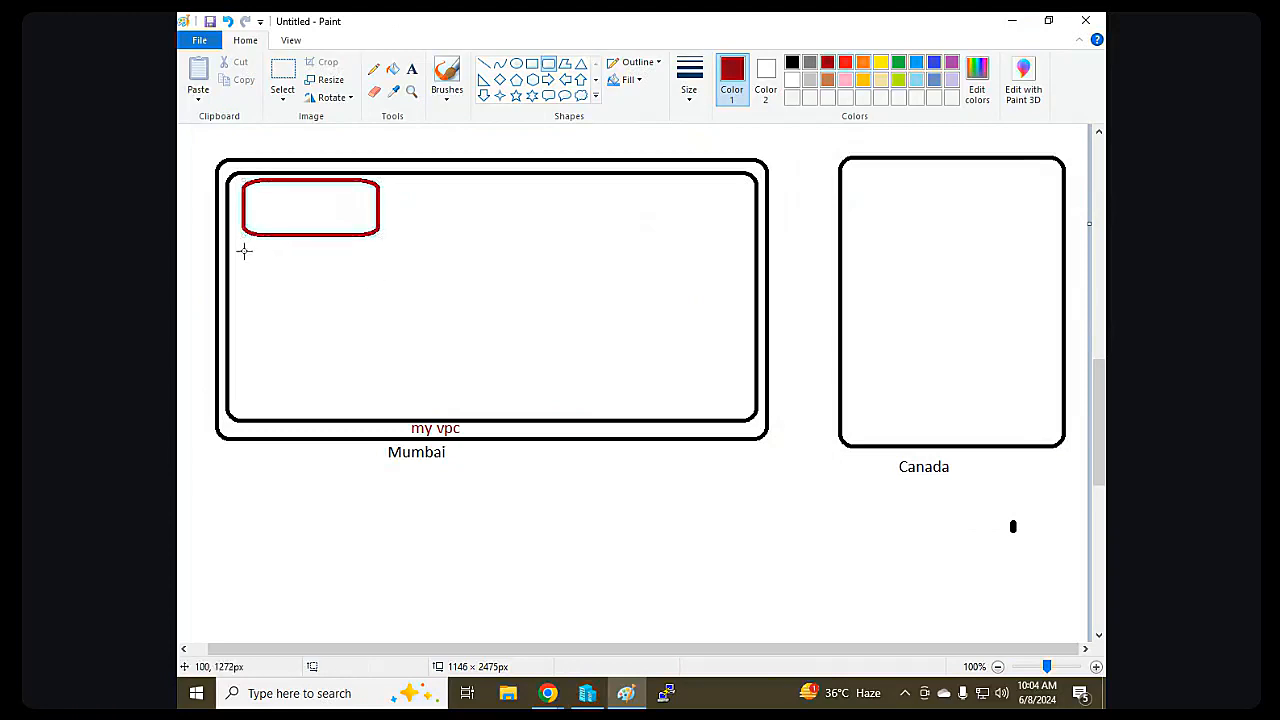
pyautogui.moveTo(244, 251); pyautogui.dragTo(381, 303)
pyautogui.moveTo(249, 322); pyautogui.dragTo(380, 394)
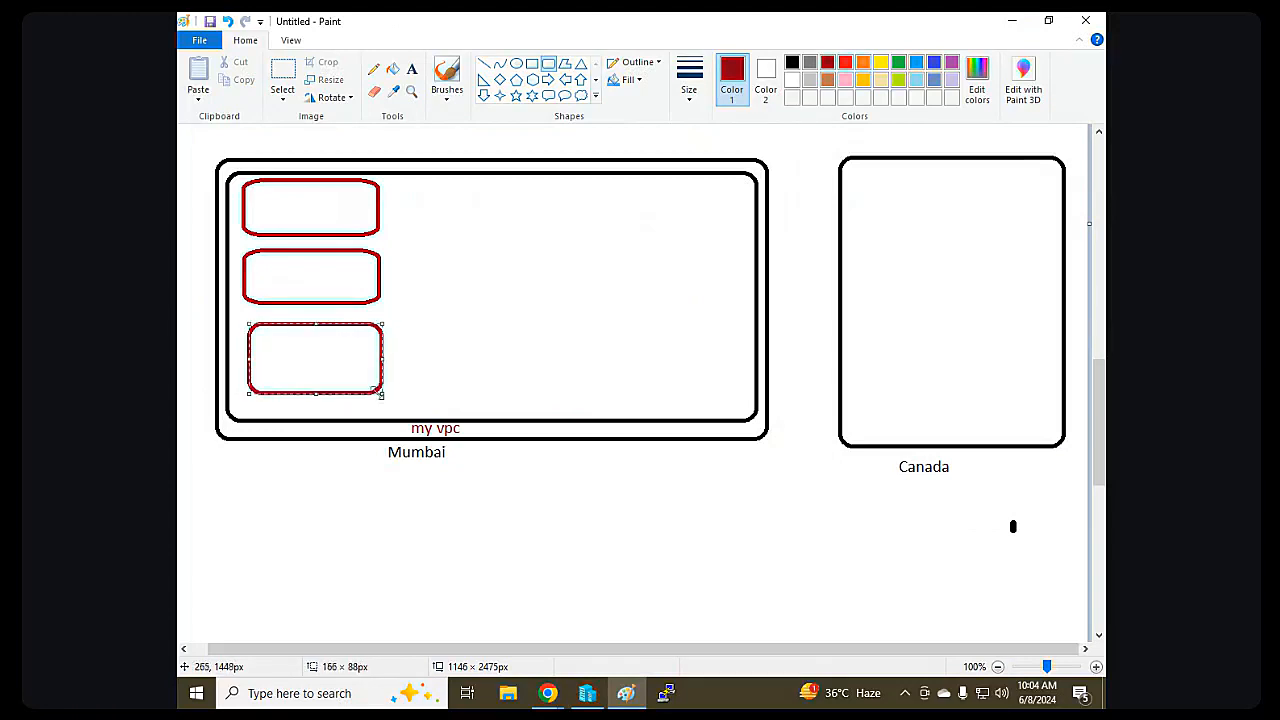
pyautogui.moveTo(314, 354); pyautogui.dragTo(306, 354)
pyautogui.click(306, 503)
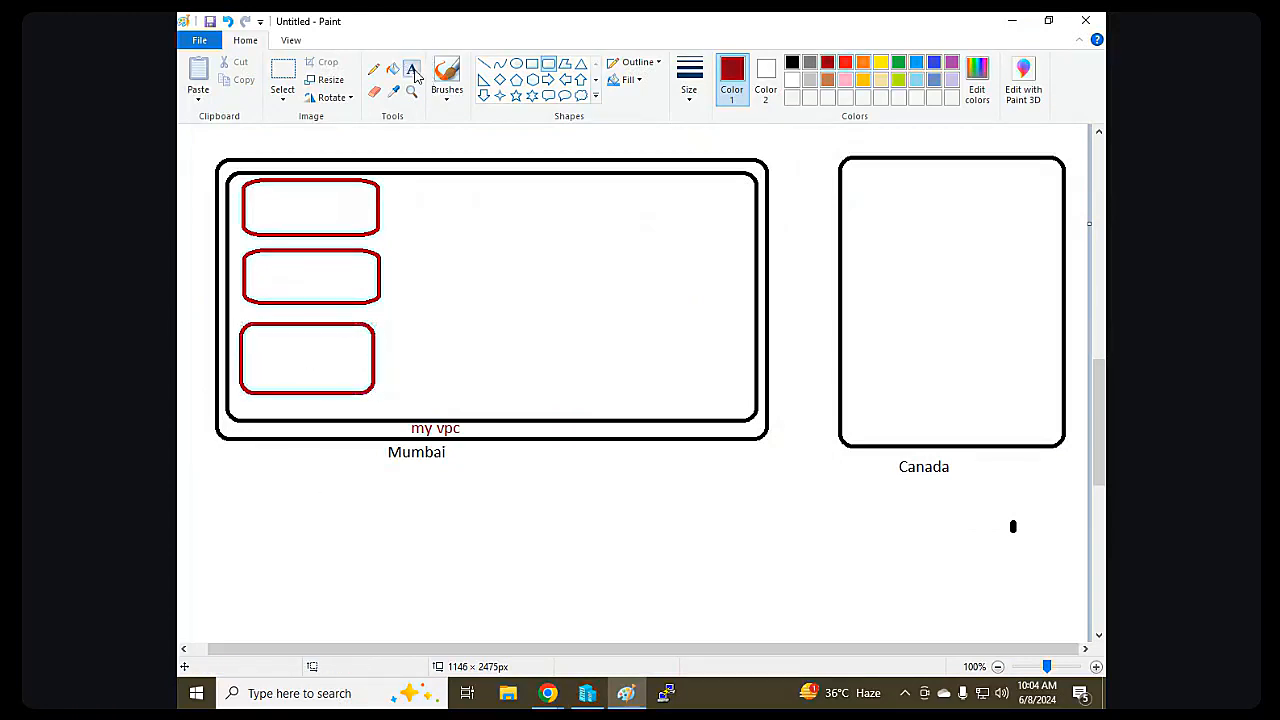
# Label the uppermost red box in black with "Dev" and "10.0.0.0/23" on two lines.
pyautogui.click(411, 68)
pyautogui.click(792, 62)
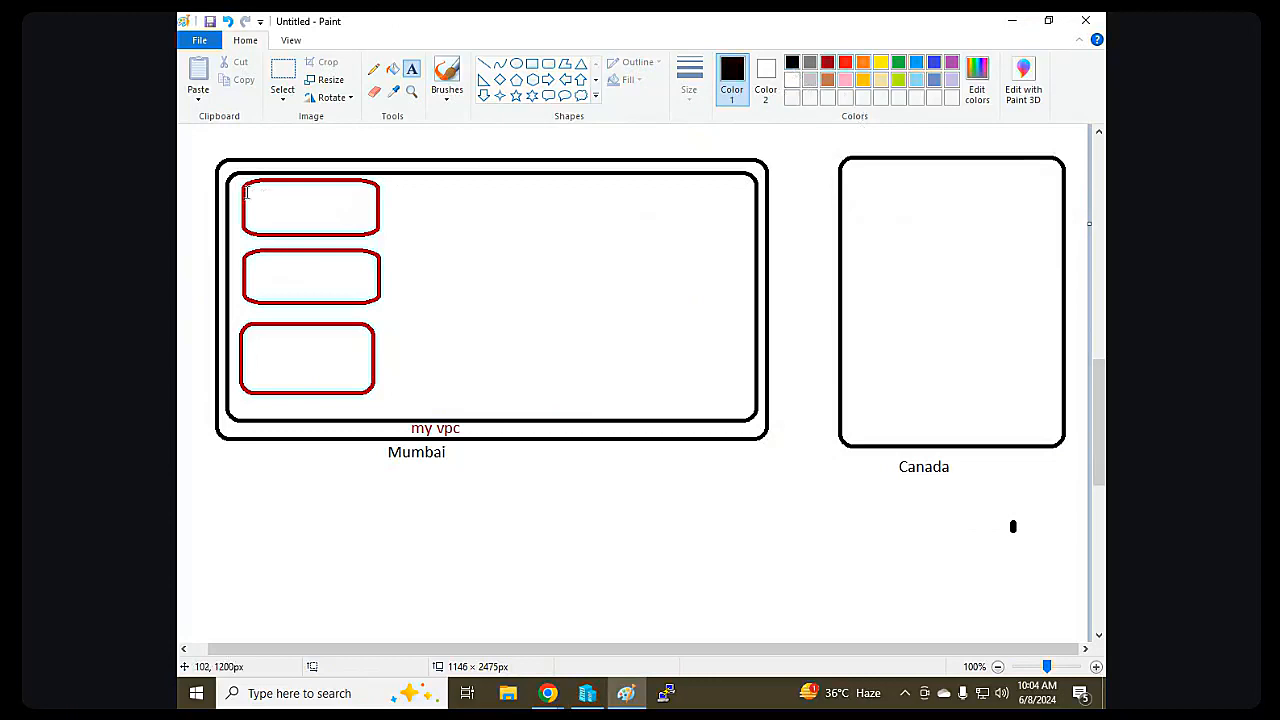
pyautogui.click(251, 191)
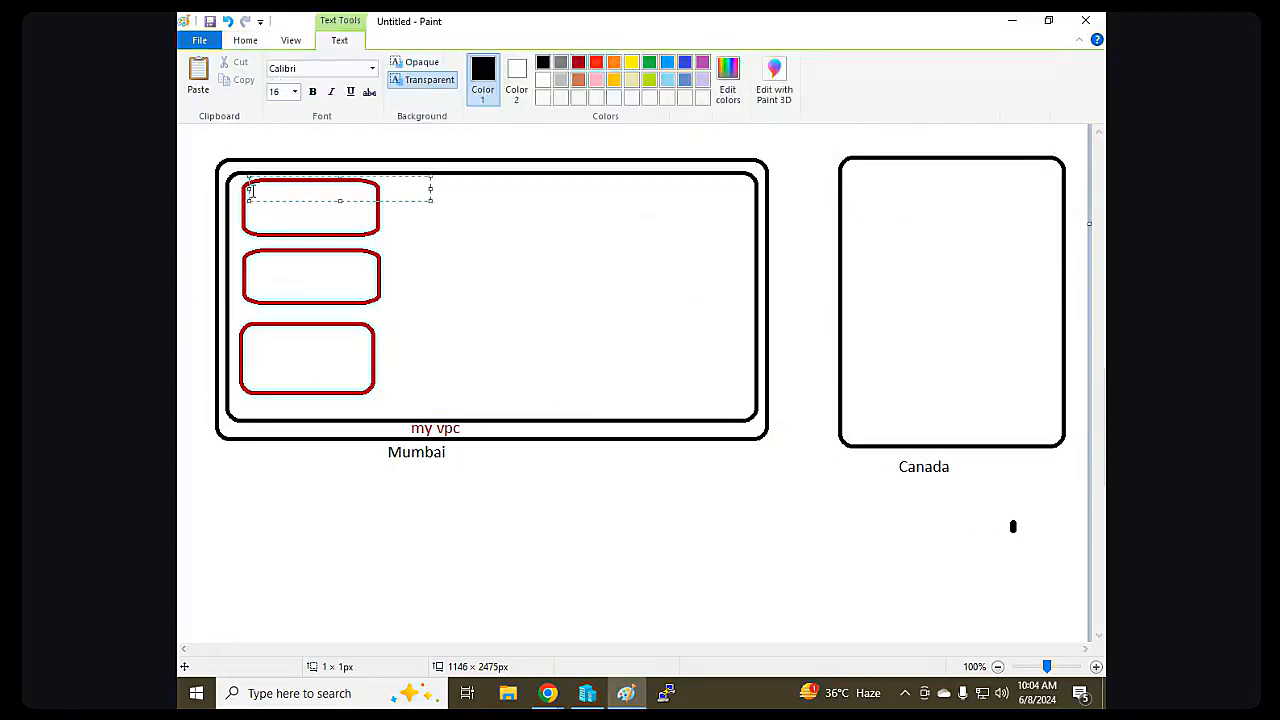
pyautogui.write('Dev')
pyautogui.press('Return')
pyautogui.write('10.')
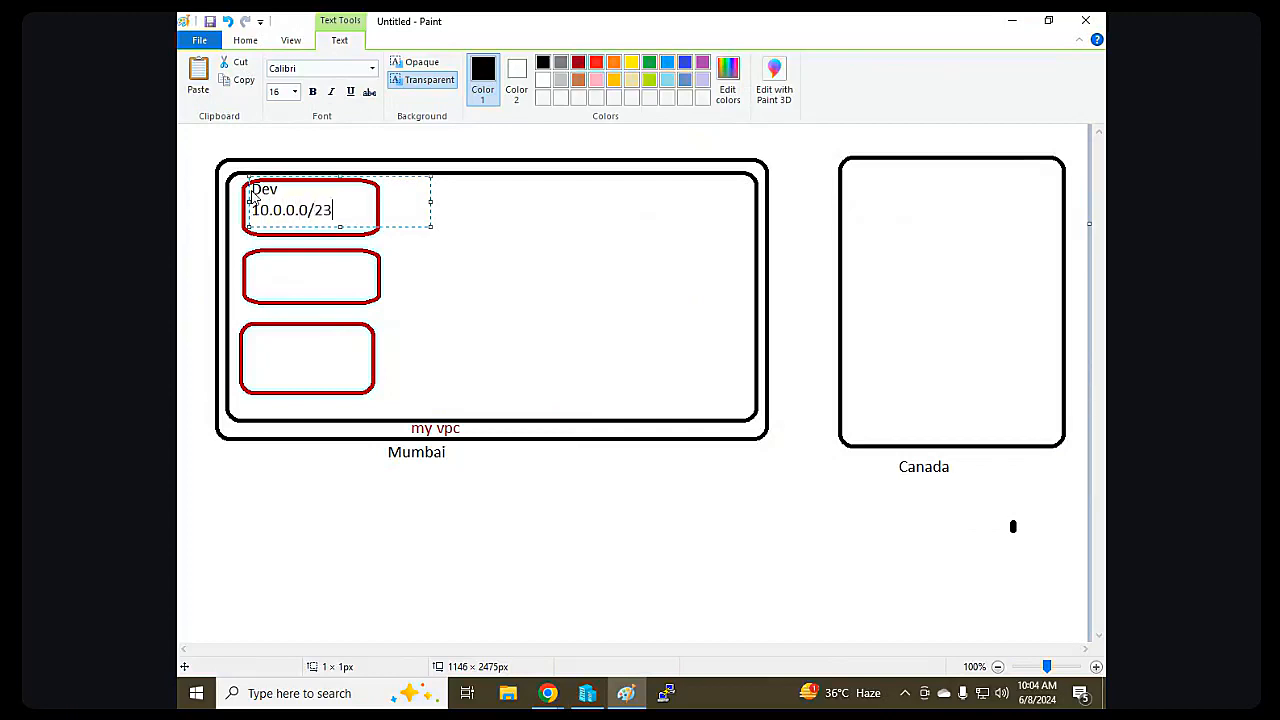
# Complete the address line of the Dev box label as "10.0.0.0/23".
pyautogui.write('0.0.0/23')
pyautogui.press('Return')
pyautogui.press('Return')
pyautogui.press('Return')
pyautogui.click(574, 309)
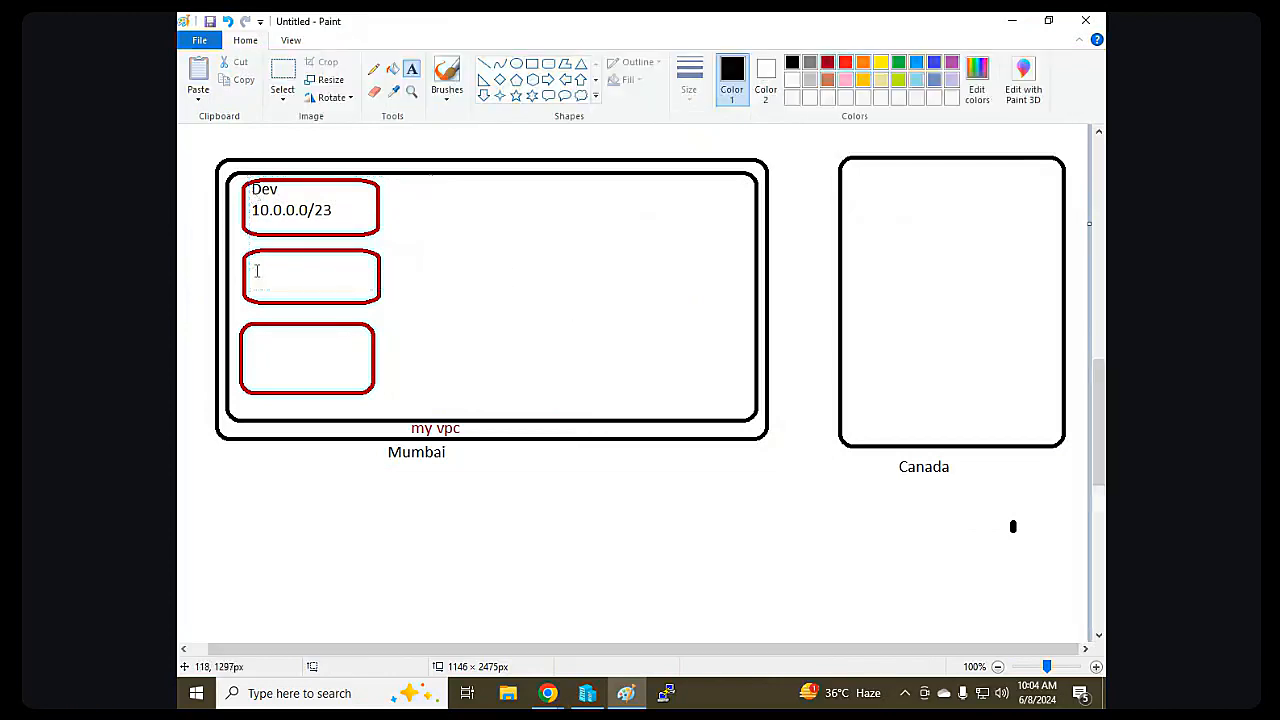
# Label the middle red box in black with "TESt" and "10.0.3.0/25" on two lines.
pyautogui.click(252, 256)
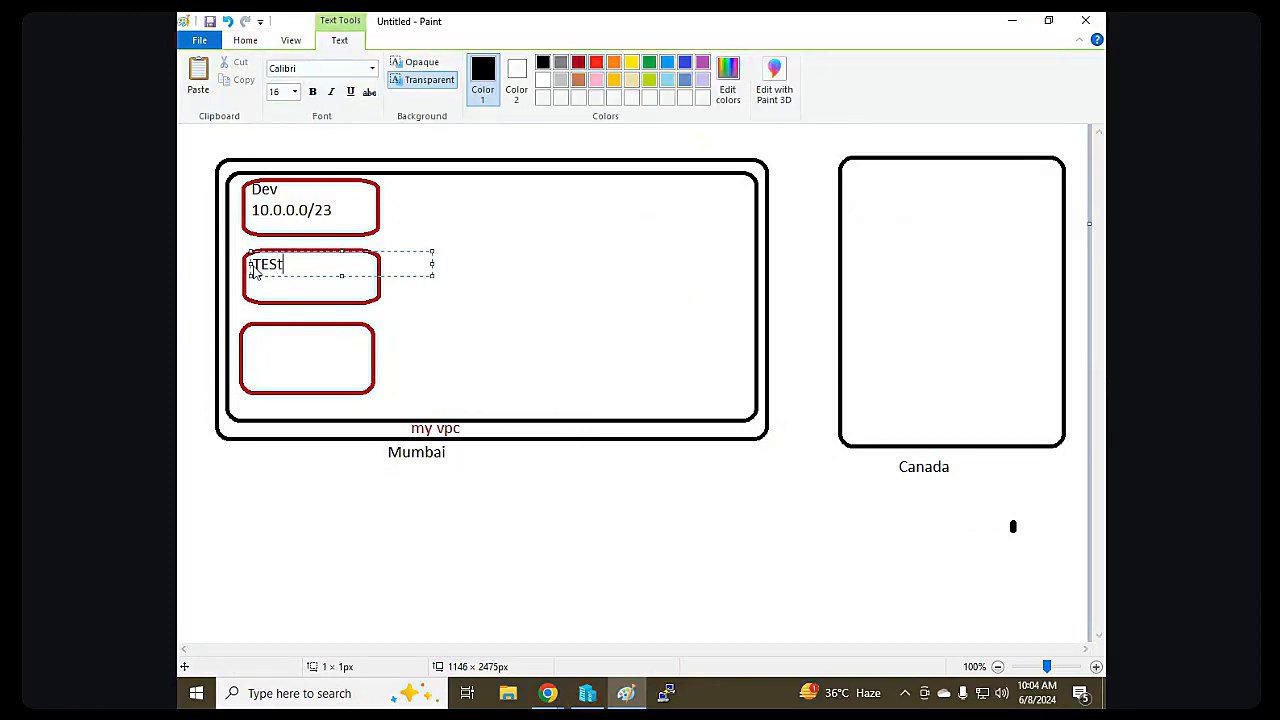
pyautogui.press('Return')
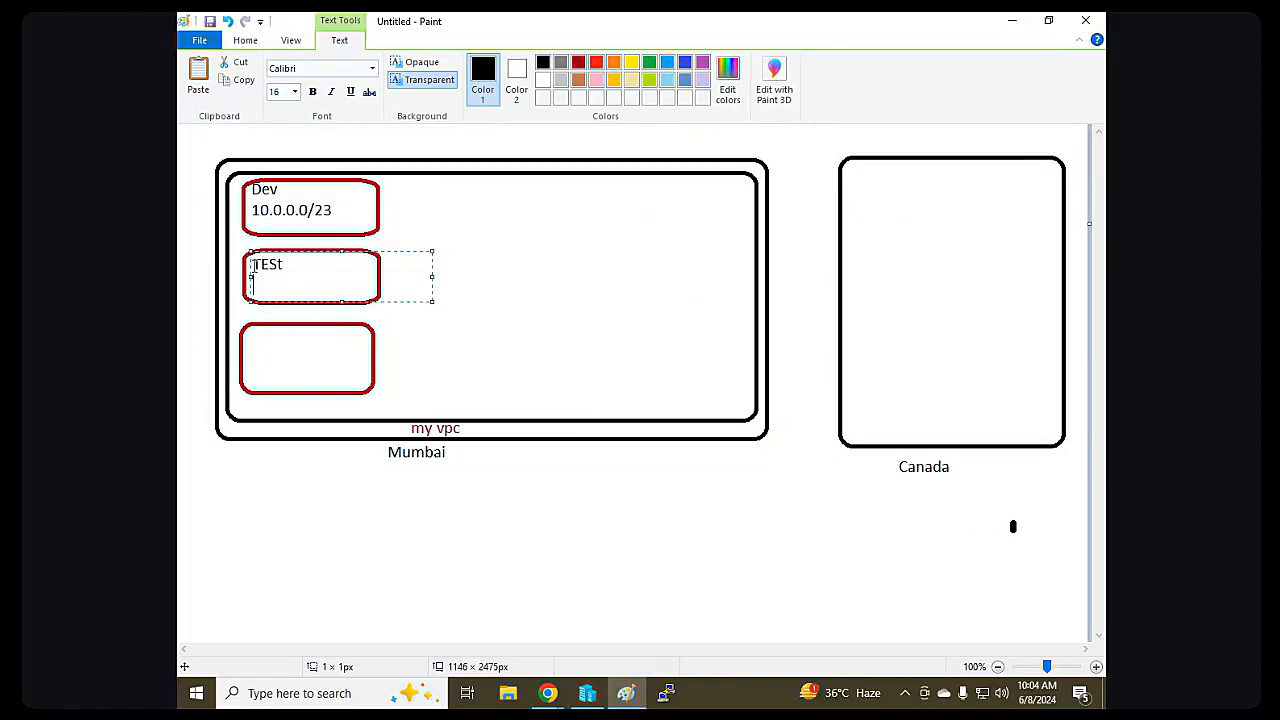
pyautogui.write('10.0.3.0/25')
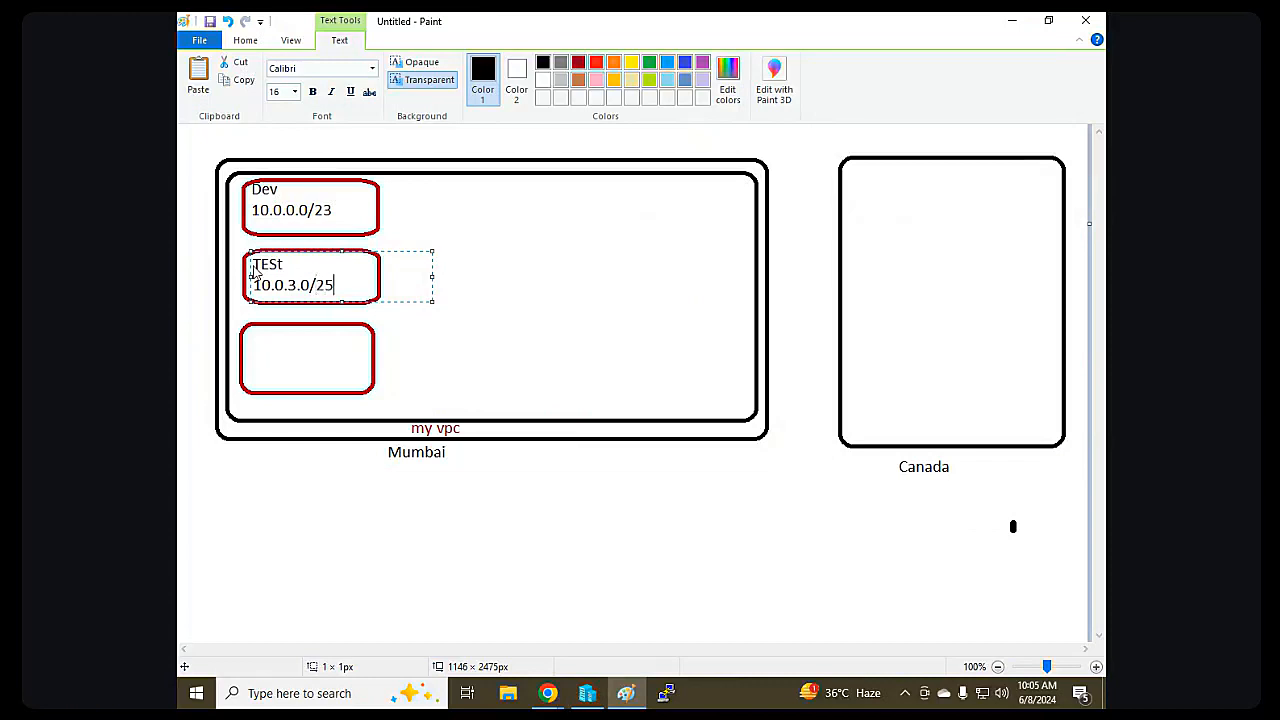
pyautogui.click(254, 341)
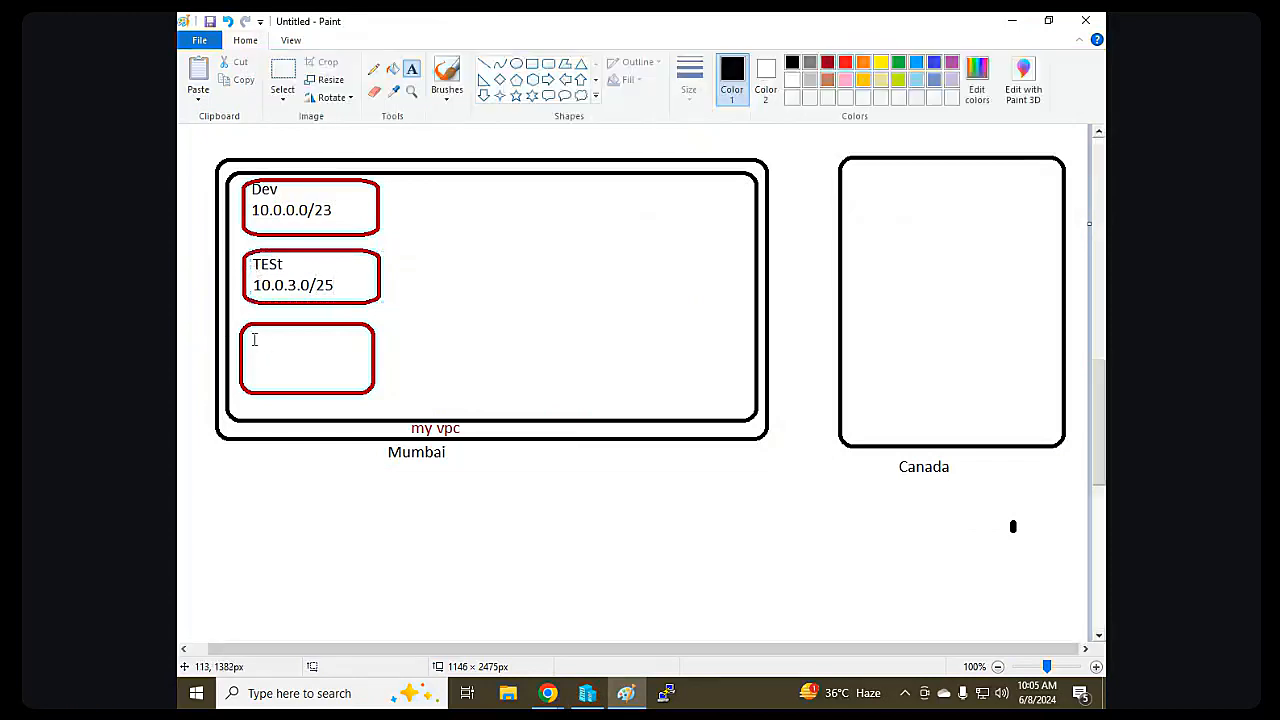
# Label the lowest red box in black with "HR" and "10.0.3.128/25" on two lines.
pyautogui.click(254, 340)
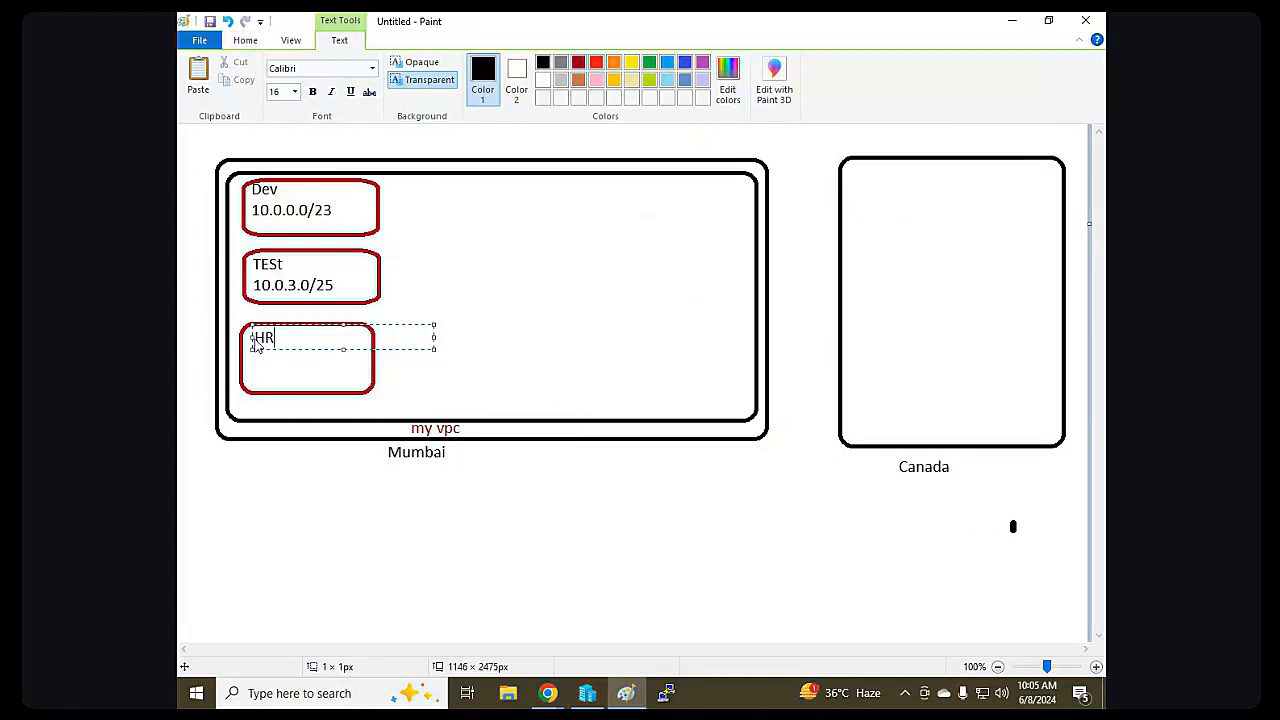
pyautogui.press('Return')
pyautogui.write('10.0.3.128/25')
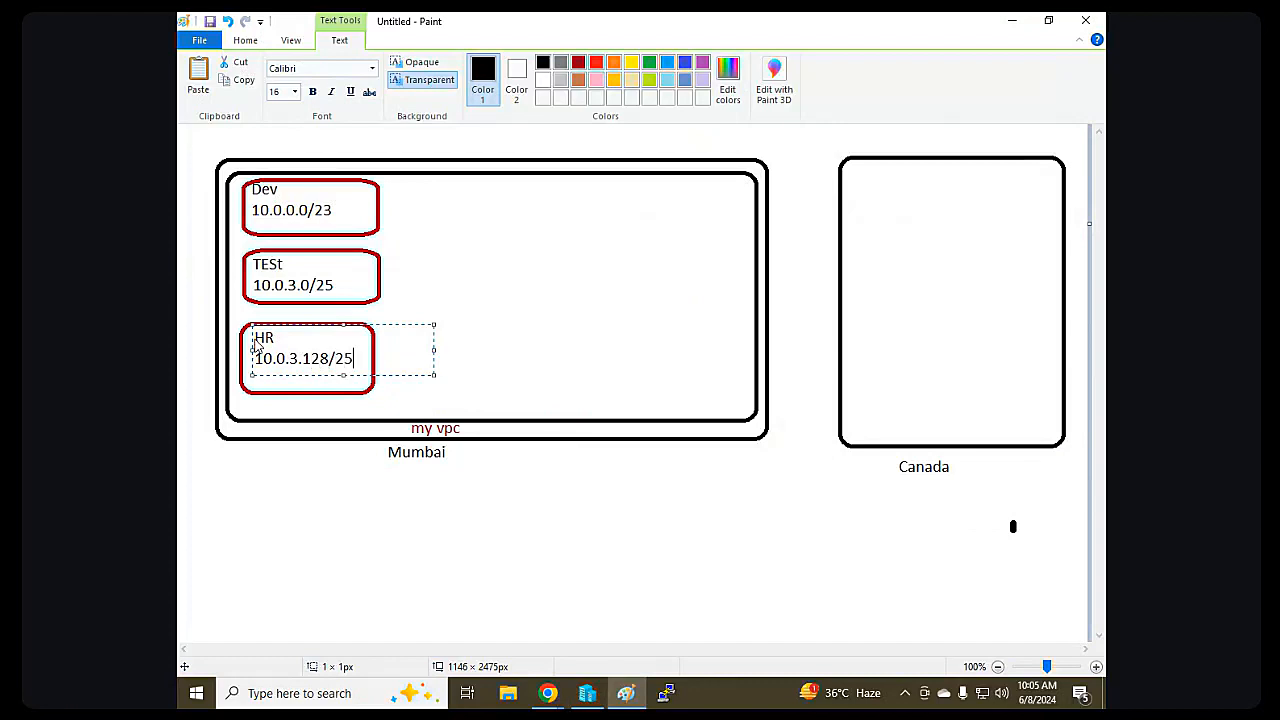
pyautogui.click(511, 242)
# Draw two stacked black rounded rectangles beside the red boxes, about 174 × 92 px above and 166 × 89 px below.
pyautogui.click(549, 66)
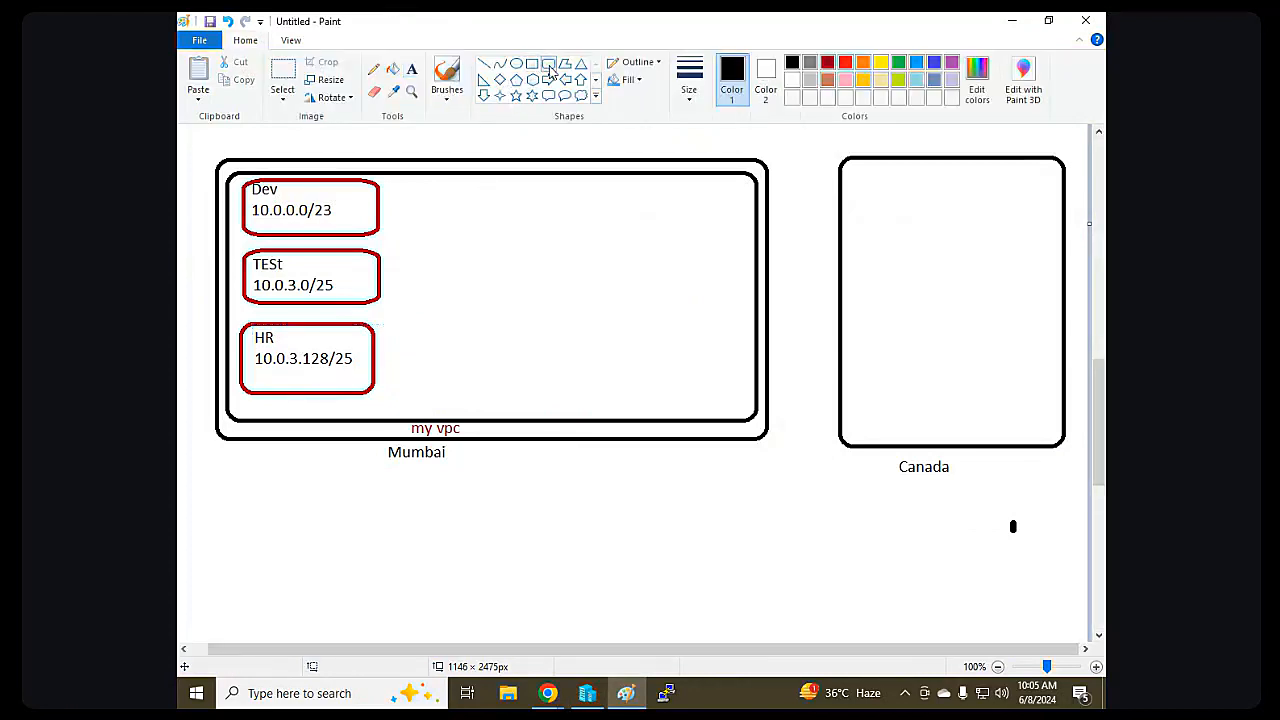
pyautogui.moveTo(438, 191); pyautogui.dragTo(578, 265)
pyautogui.moveTo(521, 227); pyautogui.dragTo(514, 224)
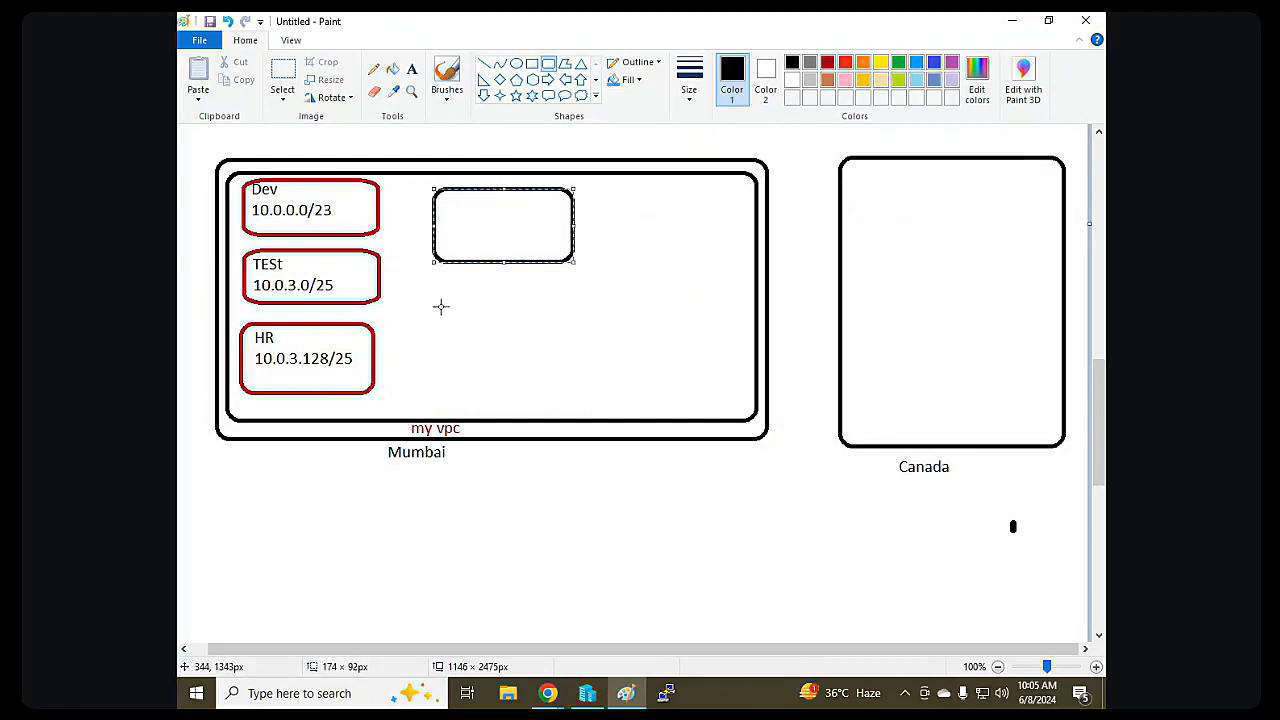
pyautogui.moveTo(440, 305)
pyautogui.mouseDown()
pyautogui.moveTo(443, 387)
pyautogui.moveTo(575, 372)
pyautogui.mouseUp()
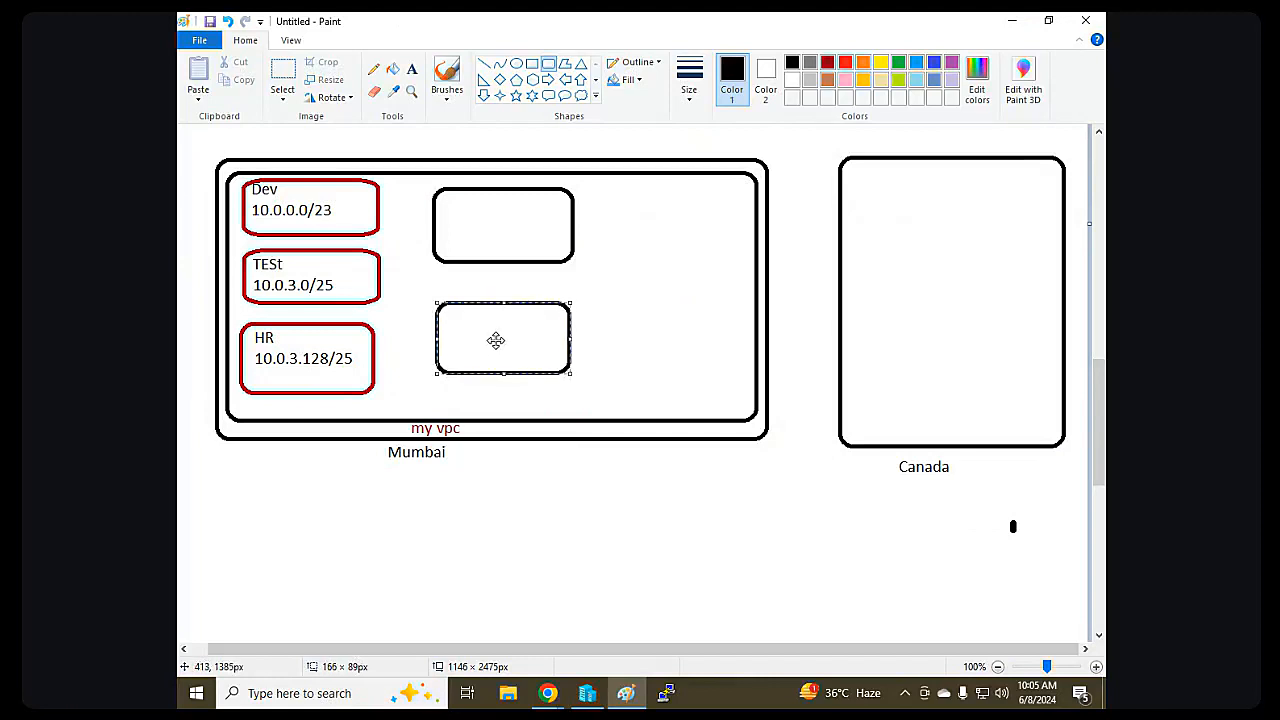
pyautogui.moveTo(501, 341); pyautogui.dragTo(494, 340)
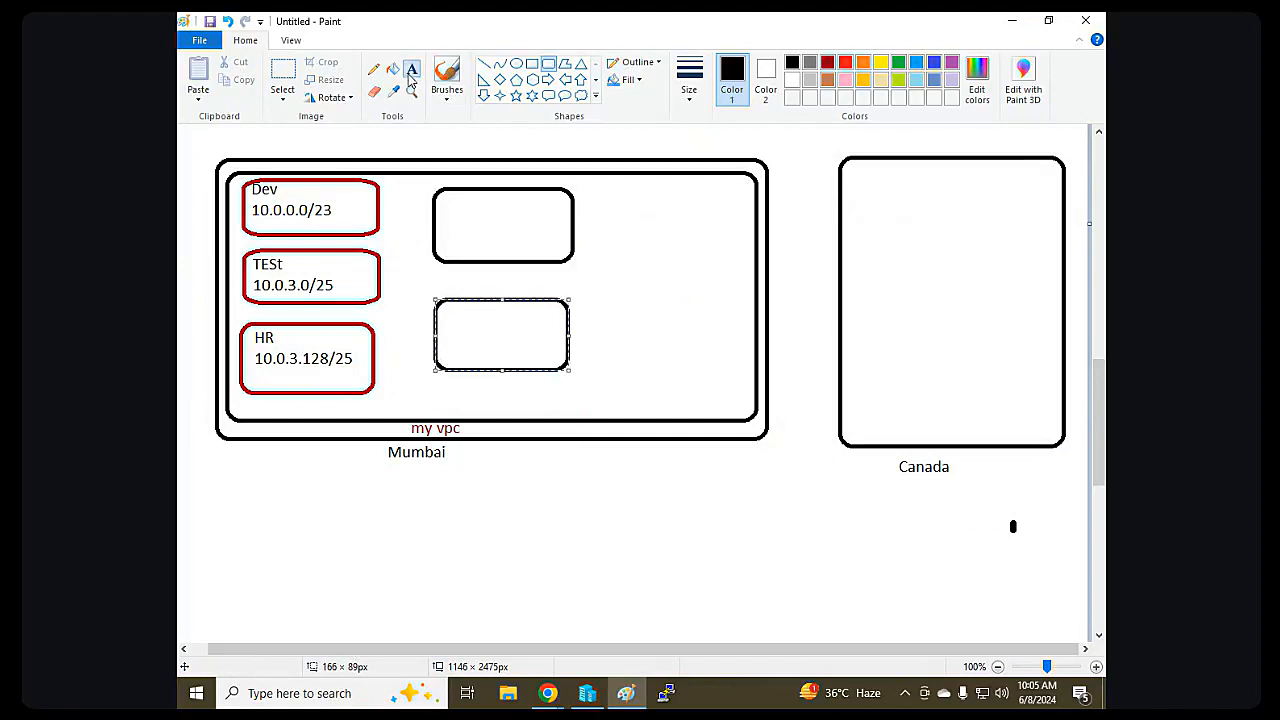
# Label the upper black box in dark red with "Lan access-rt", "add DEv & test" and "Subnet" on three lines.
pyautogui.click(411, 68)
pyautogui.click(827, 62)
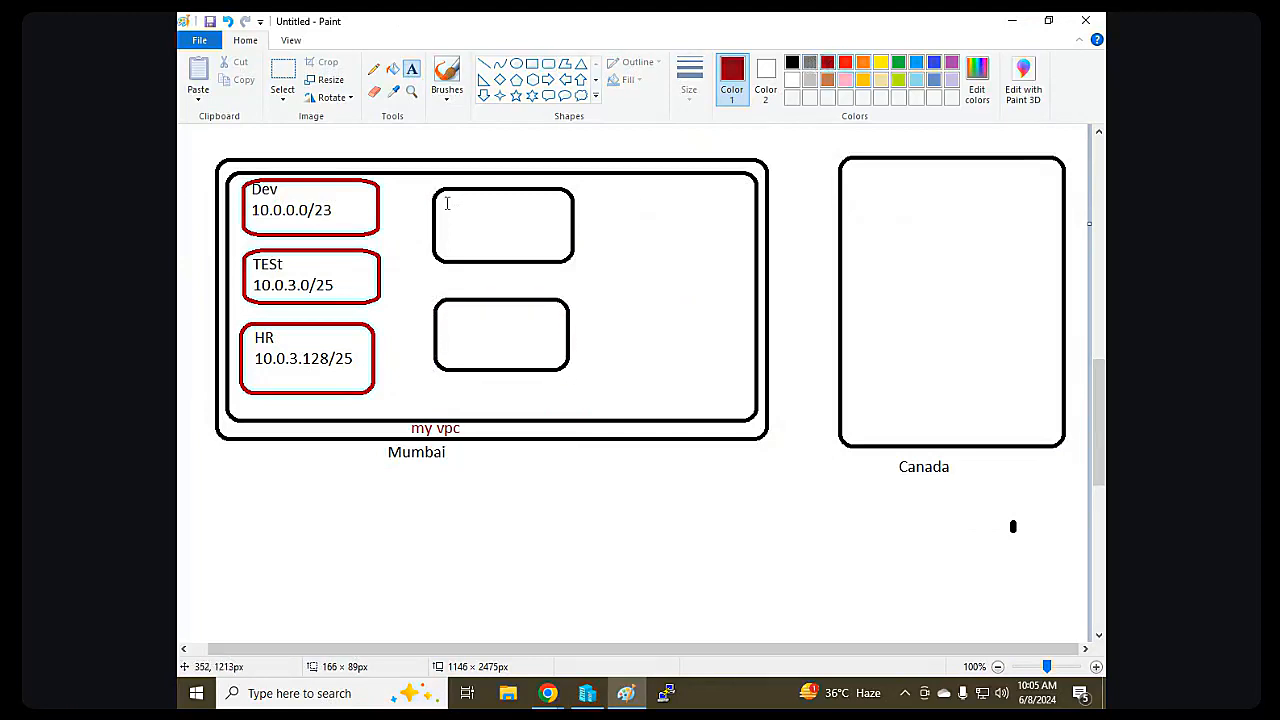
pyautogui.click(443, 203)
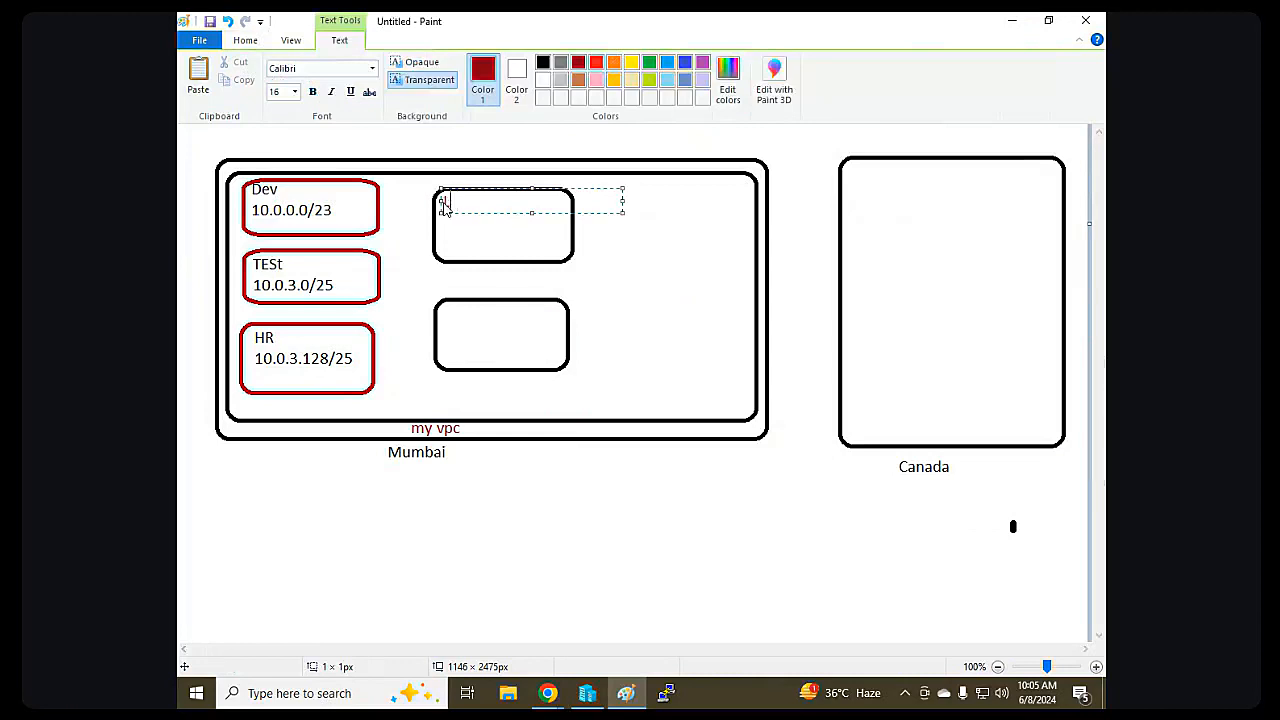
pyautogui.write('Lan access-rt')
pyautogui.press('Return')
pyautogui.write('a')
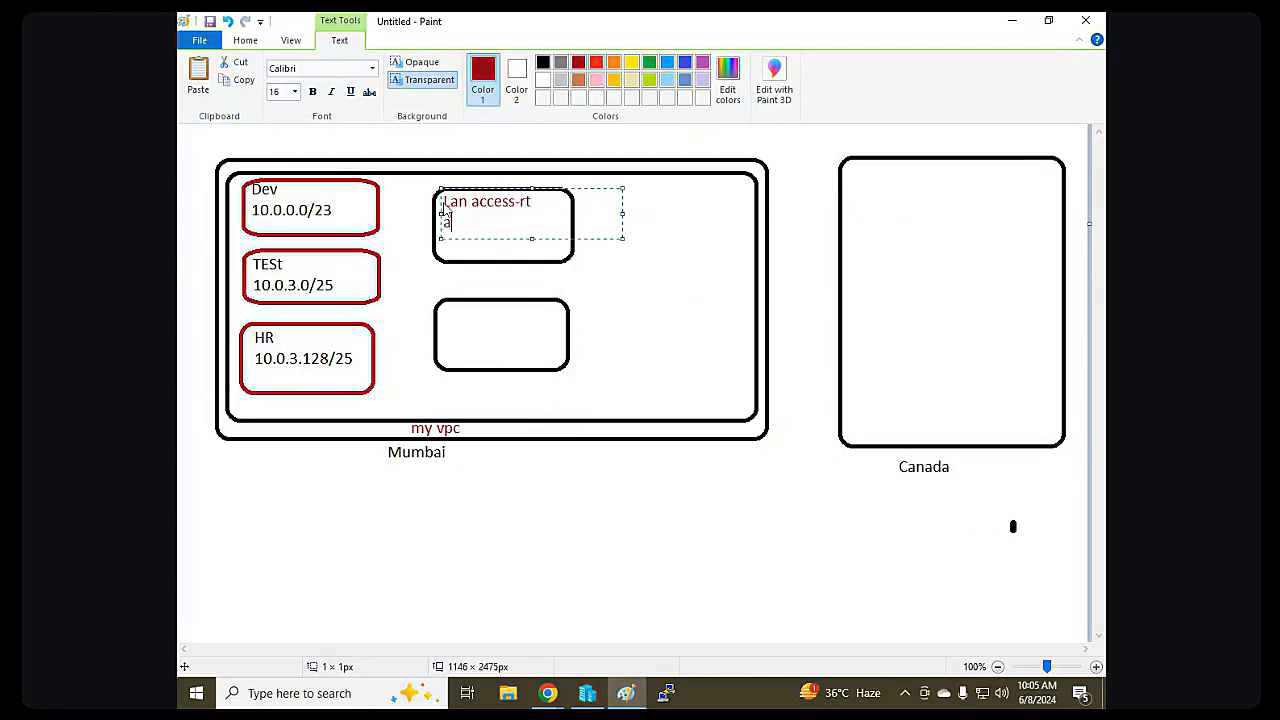
pyautogui.write('dd DEv & test')
pyautogui.press('Return')
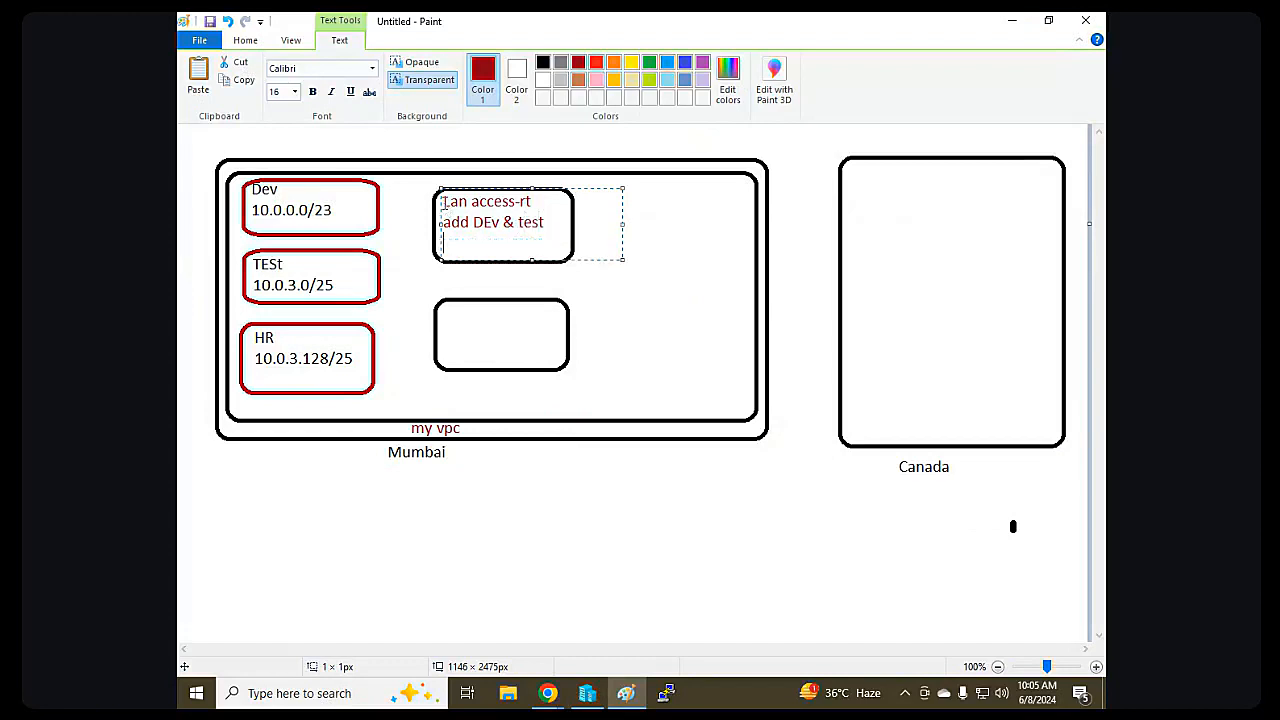
pyautogui.write('Subnet')
pyautogui.click(440, 318)
# Label the lower black box in dark red with "Internet access-rt" and "add Hr subnet" on two lines.
pyautogui.click(446, 314)
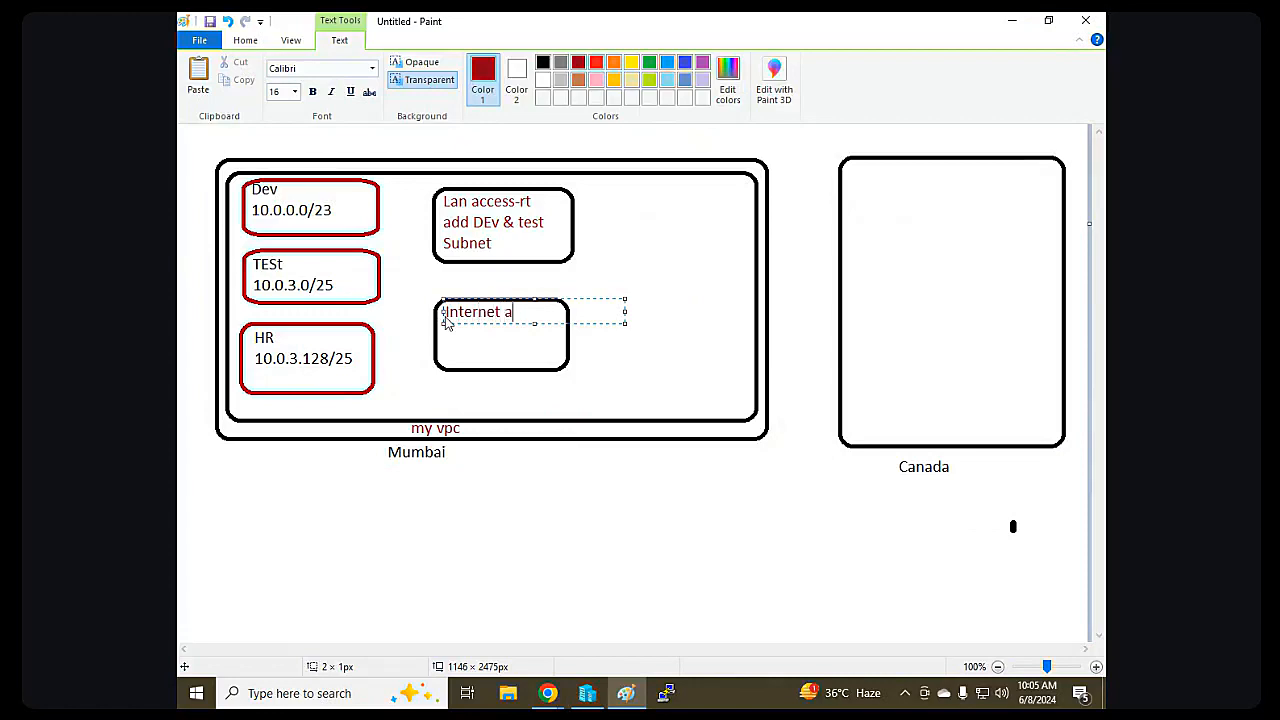
pyautogui.write('Internet access-rt')
pyautogui.press('Return')
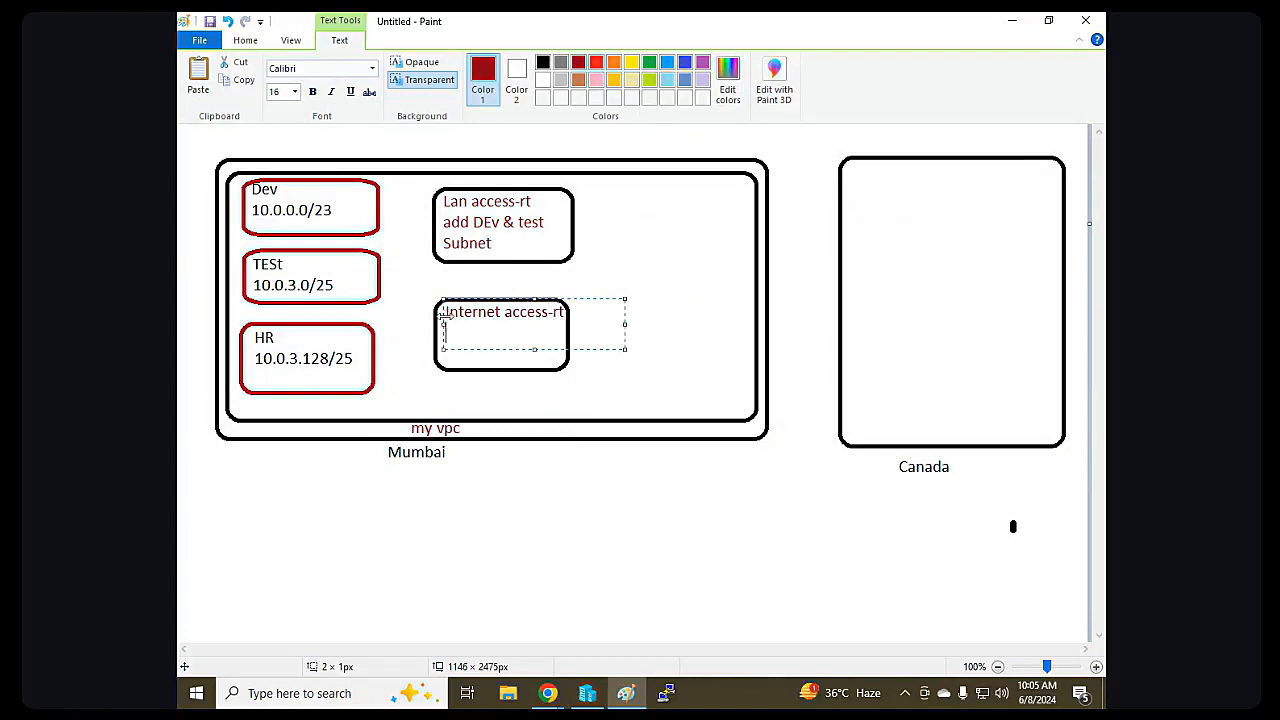
pyautogui.write('add Hr subnet')
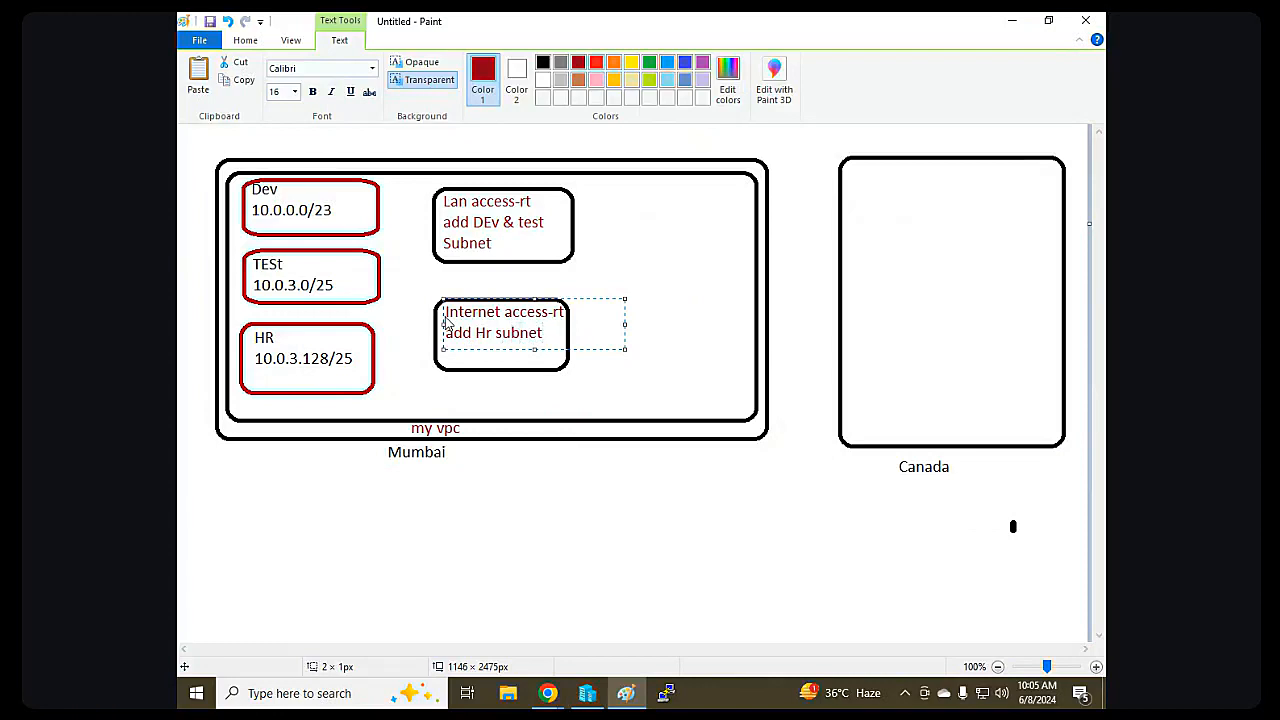
pyautogui.click(486, 486)
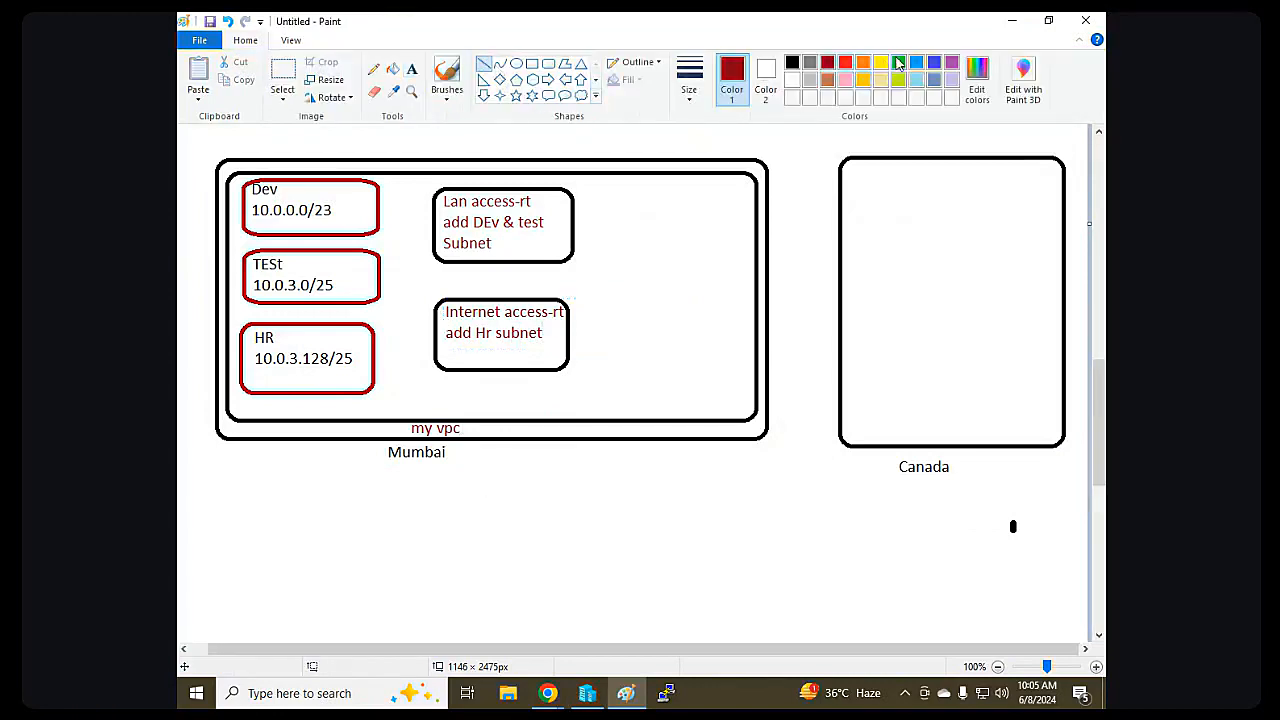
# Draw green lines connecting the Dev and TESt boxes to Lan access-rt, and the HR box to Internet access-rt.
pyautogui.click(898, 62)
pyautogui.moveTo(375, 197); pyautogui.dragTo(440, 220)
pyautogui.moveTo(378, 281); pyautogui.dragTo(437, 233)
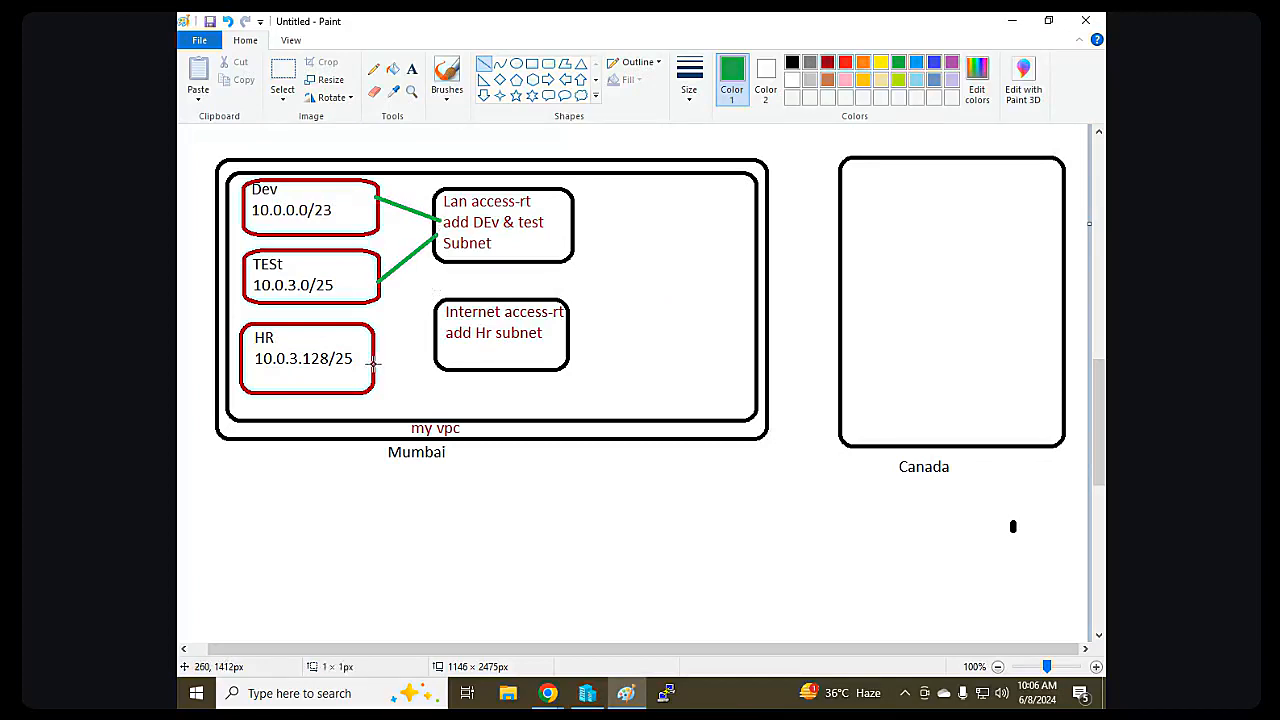
pyautogui.moveTo(372, 363); pyautogui.dragTo(436, 328)
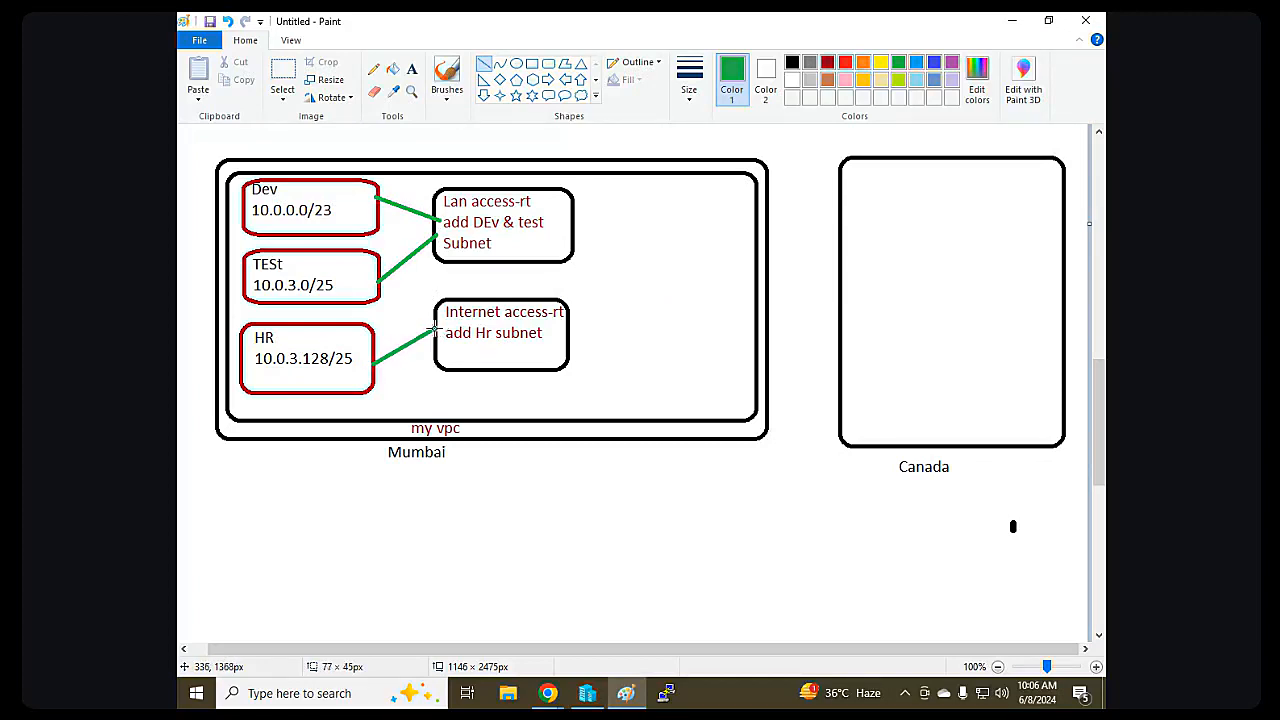
# Draw a green hexagon about 90 × 144 px across the lower edges of the Mumbai rectangles and label it "IG" in green.
pyautogui.click(411, 68)
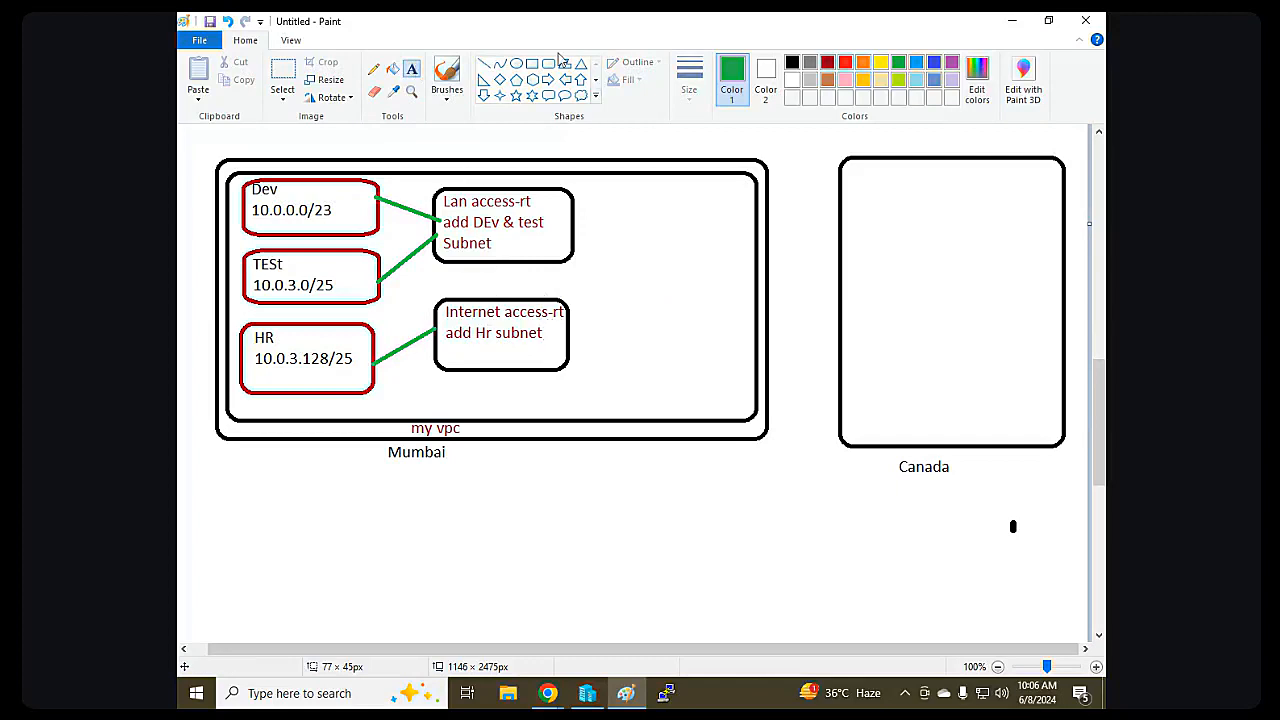
pyautogui.click(532, 79)
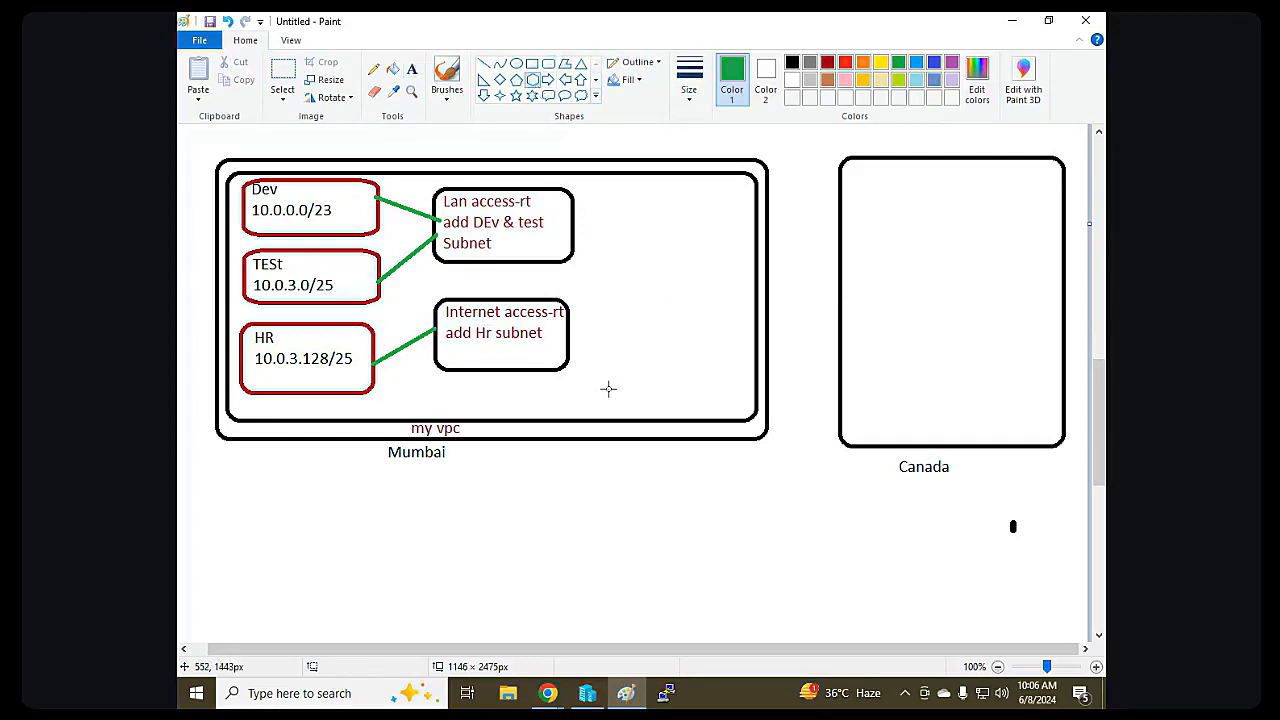
pyautogui.moveTo(612, 377); pyautogui.dragTo(685, 492)
pyautogui.moveTo(645, 449); pyautogui.dragTo(630, 446)
pyautogui.click(411, 68)
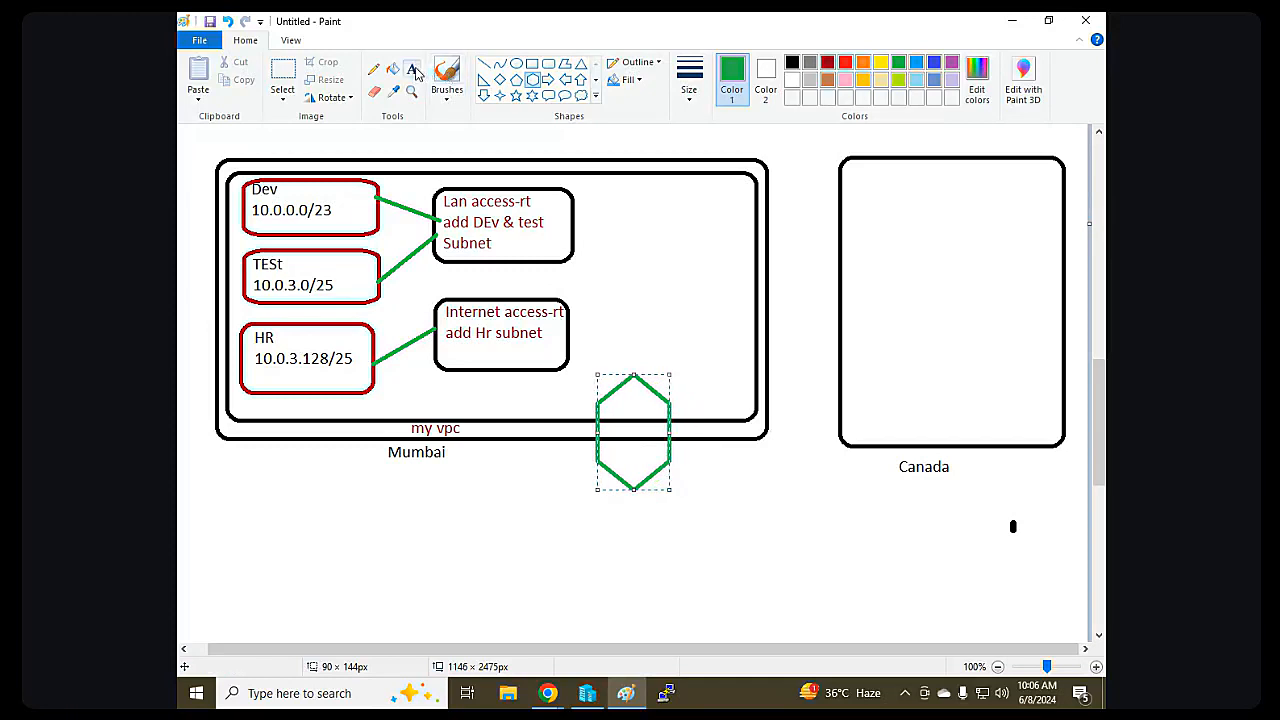
pyautogui.click(608, 447)
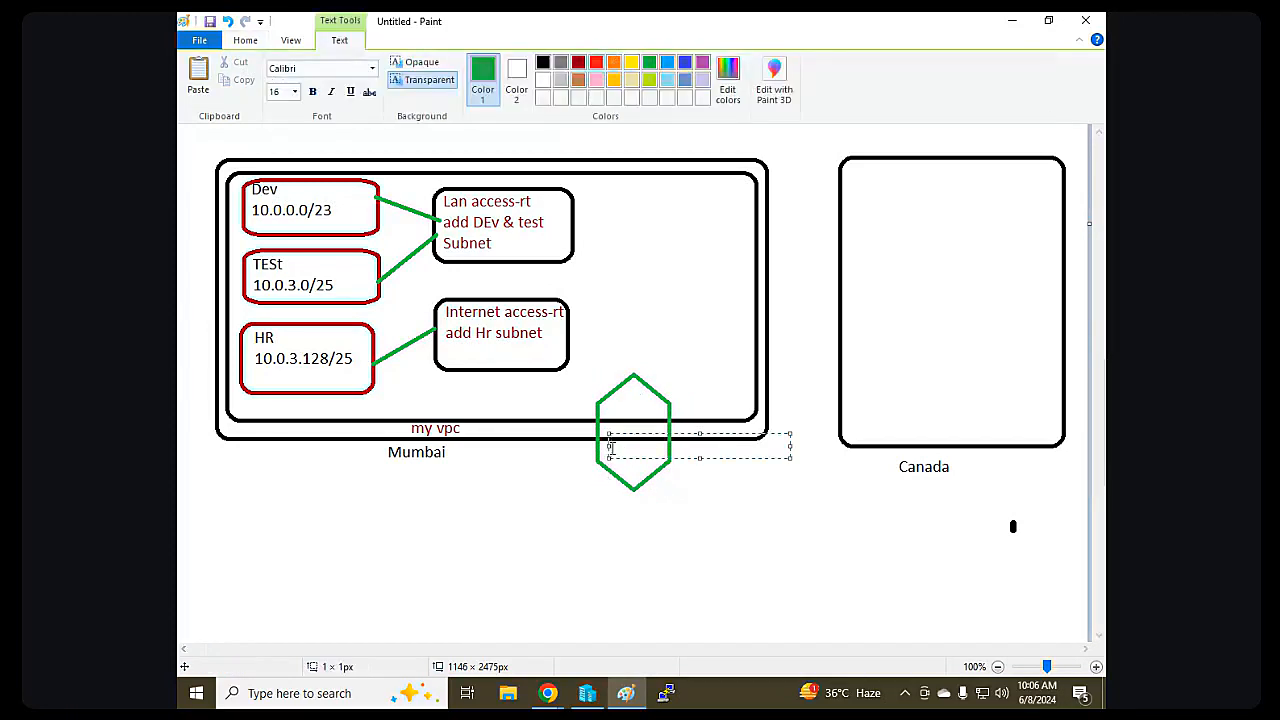
pyautogui.click(640, 561)
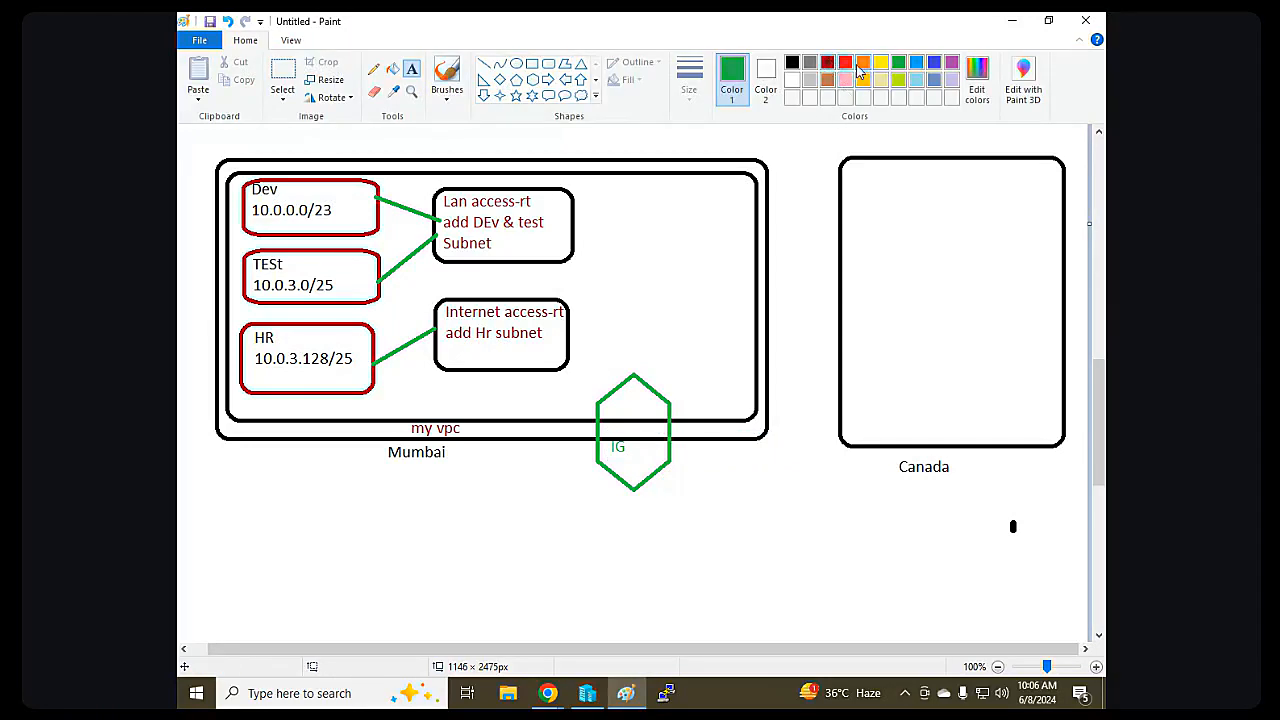
# Draw an orange curve from the lower edge of the Internet access-rt box to the IG hexagon.
pyautogui.click(861, 64)
pyautogui.click(500, 63)
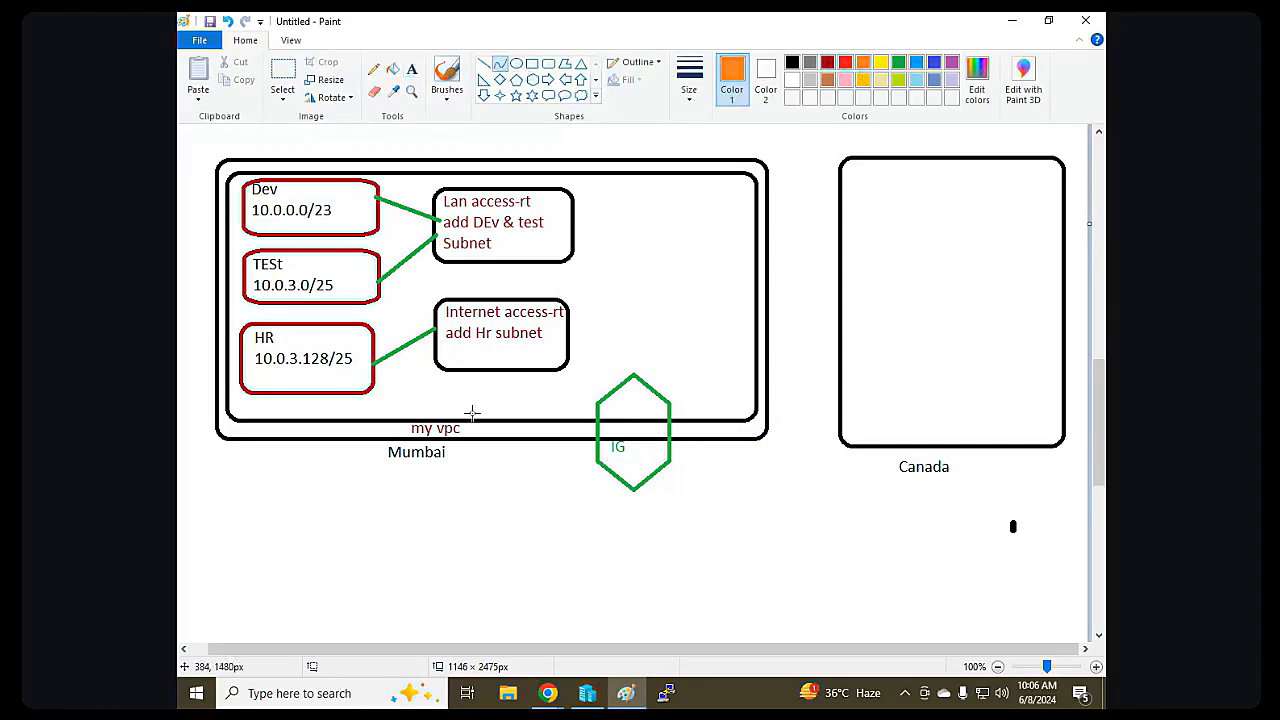
pyautogui.moveTo(465, 371)
pyautogui.mouseDown()
pyautogui.moveTo(600, 414)
pyautogui.moveTo(460, 413)
pyautogui.mouseUp()
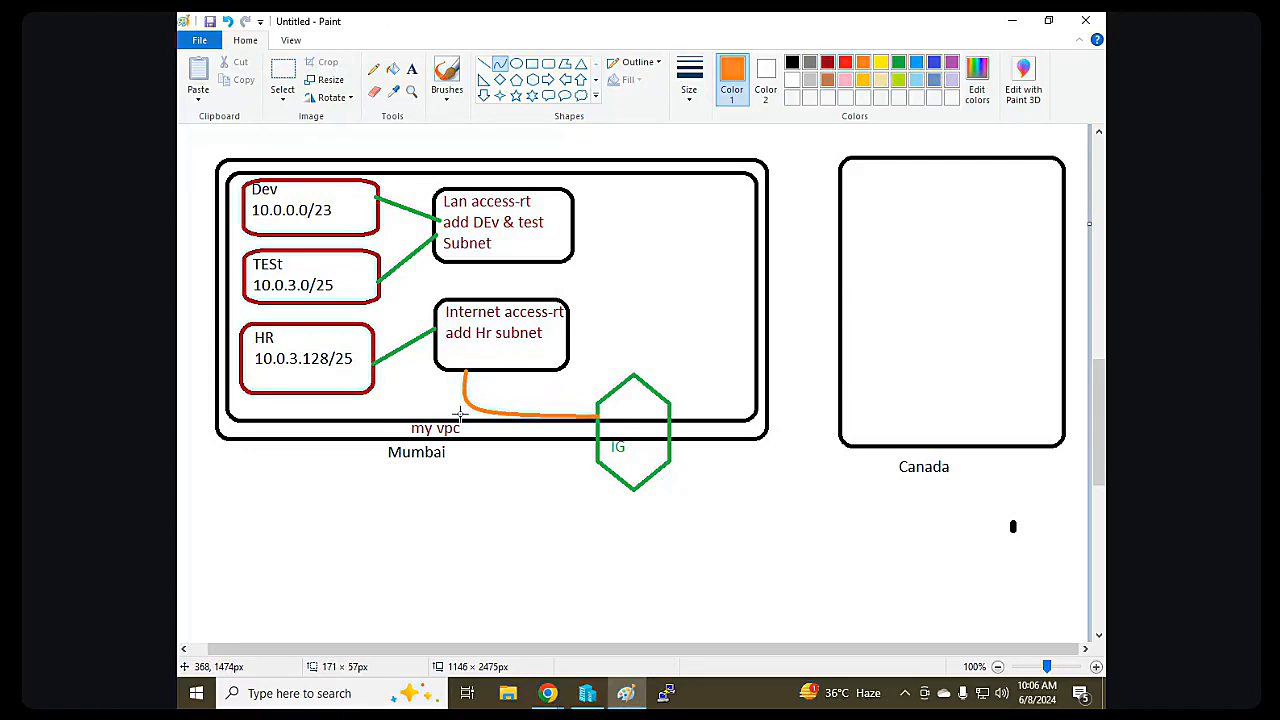
# Draw three orange rounded rectangles stacked inside the Canada rectangle, the middle one about 158 × 81 px.
pyautogui.click(548, 63)
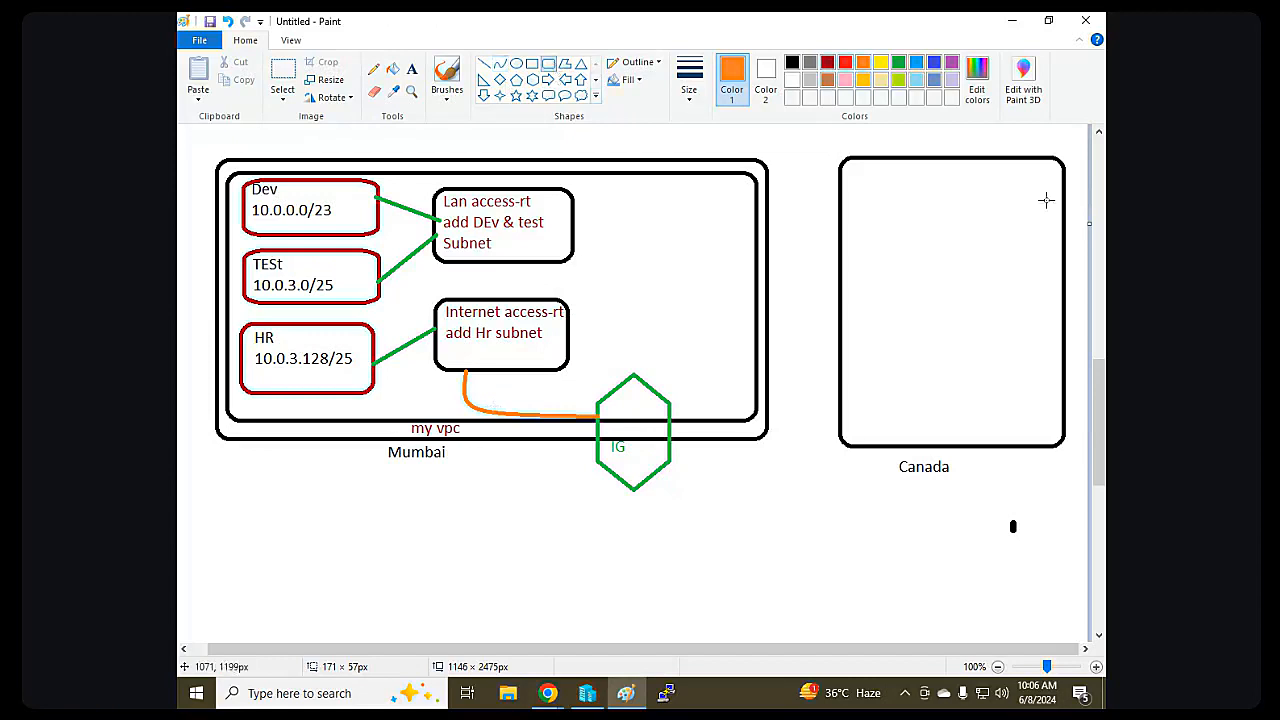
pyautogui.moveTo(903, 259)
pyautogui.mouseDown()
pyautogui.moveTo(904, 286)
pyautogui.moveTo(1014, 331)
pyautogui.moveTo(1031, 323)
pyautogui.mouseUp()
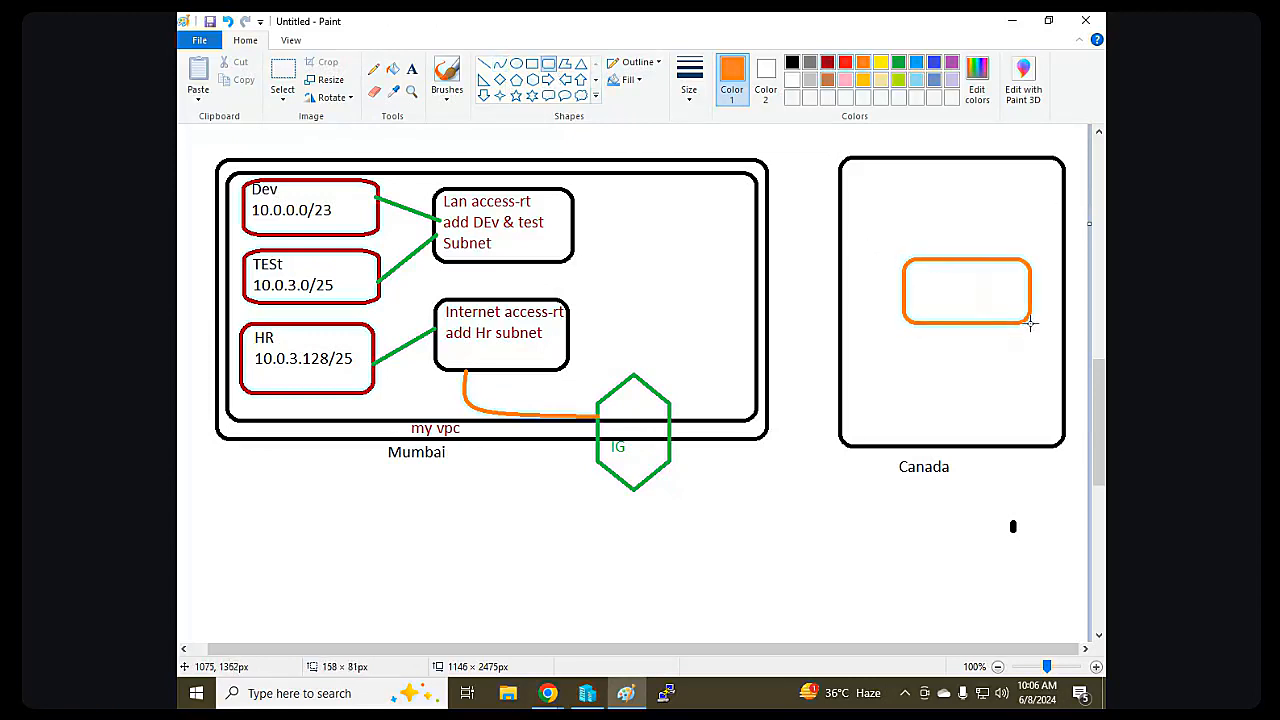
pyautogui.moveTo(968, 292); pyautogui.dragTo(954, 281)
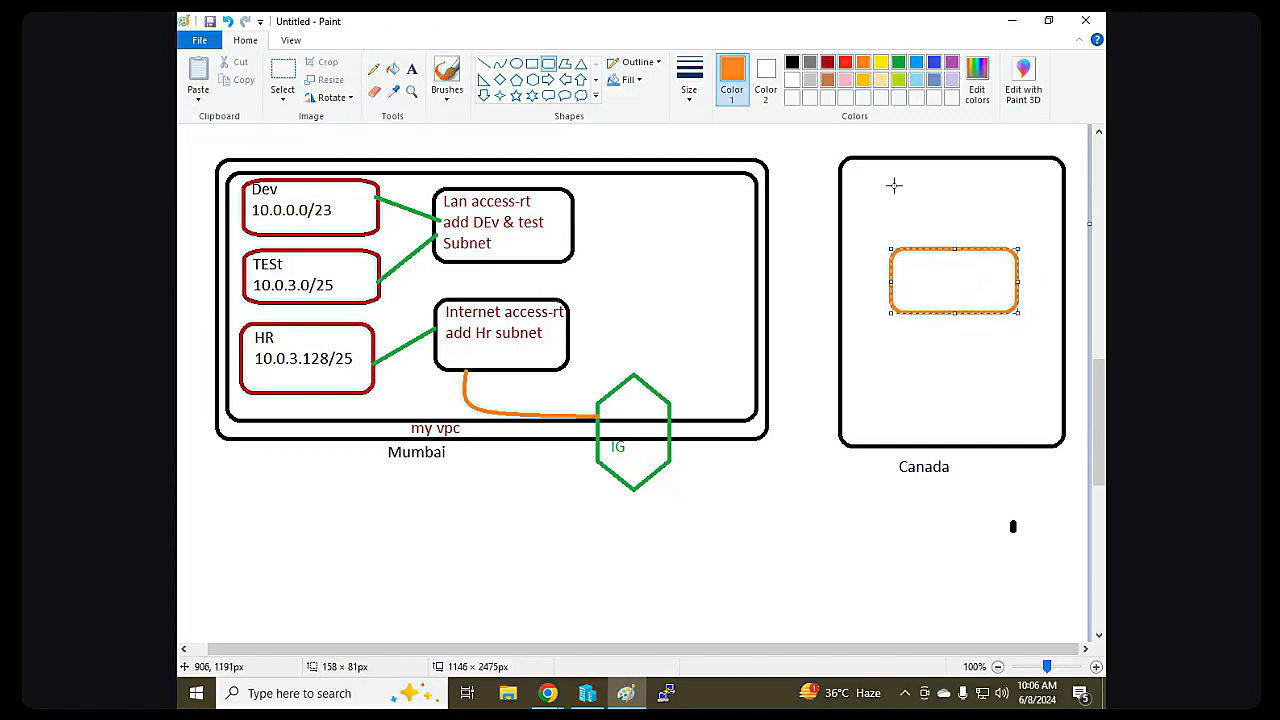
pyautogui.moveTo(876, 165); pyautogui.dragTo(1034, 227)
pyautogui.moveTo(873, 345); pyautogui.dragTo(1040, 392)
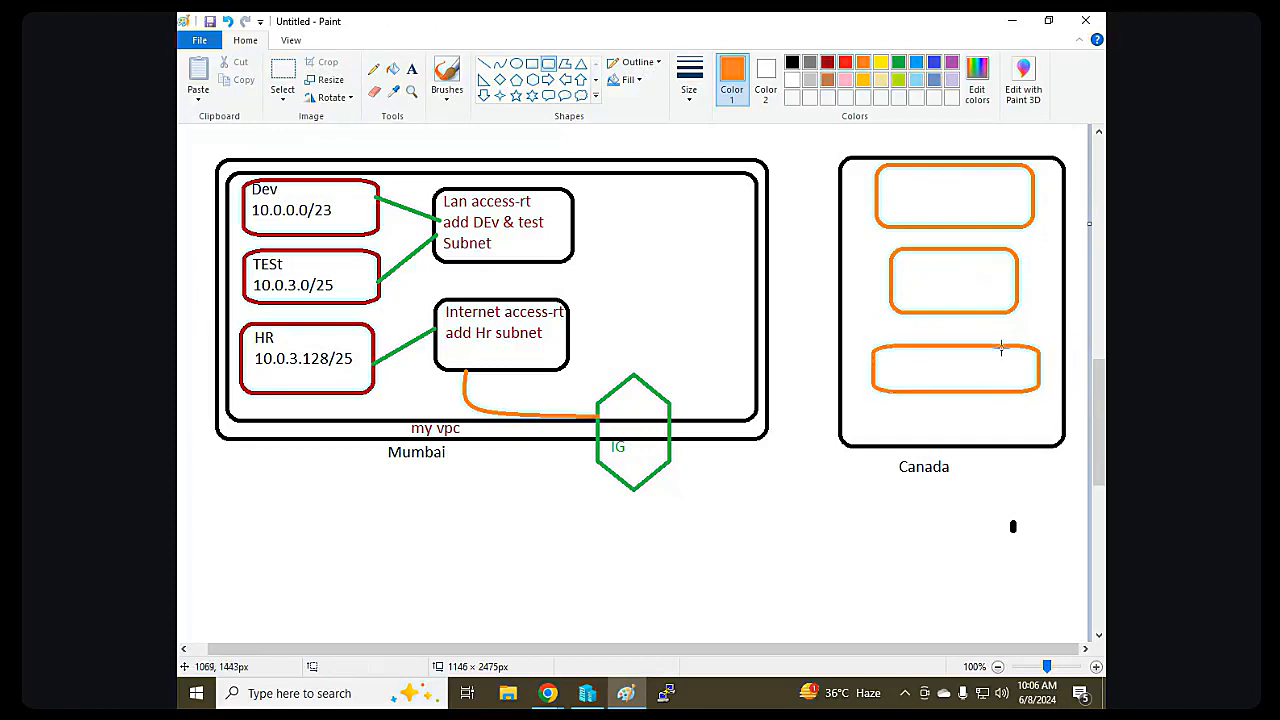
# Draw a green hexagon across the lower edge of the Canada rectangle, beside the Canada label.
pyautogui.click(533, 79)
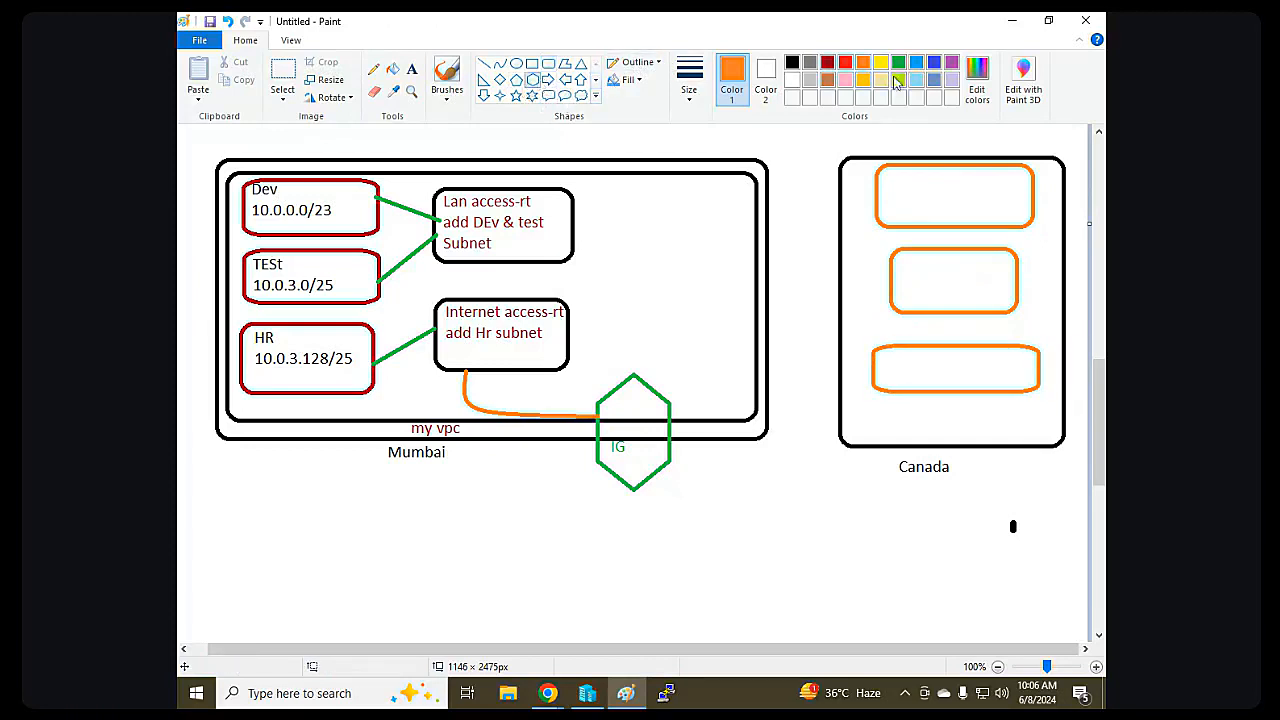
pyautogui.click(898, 62)
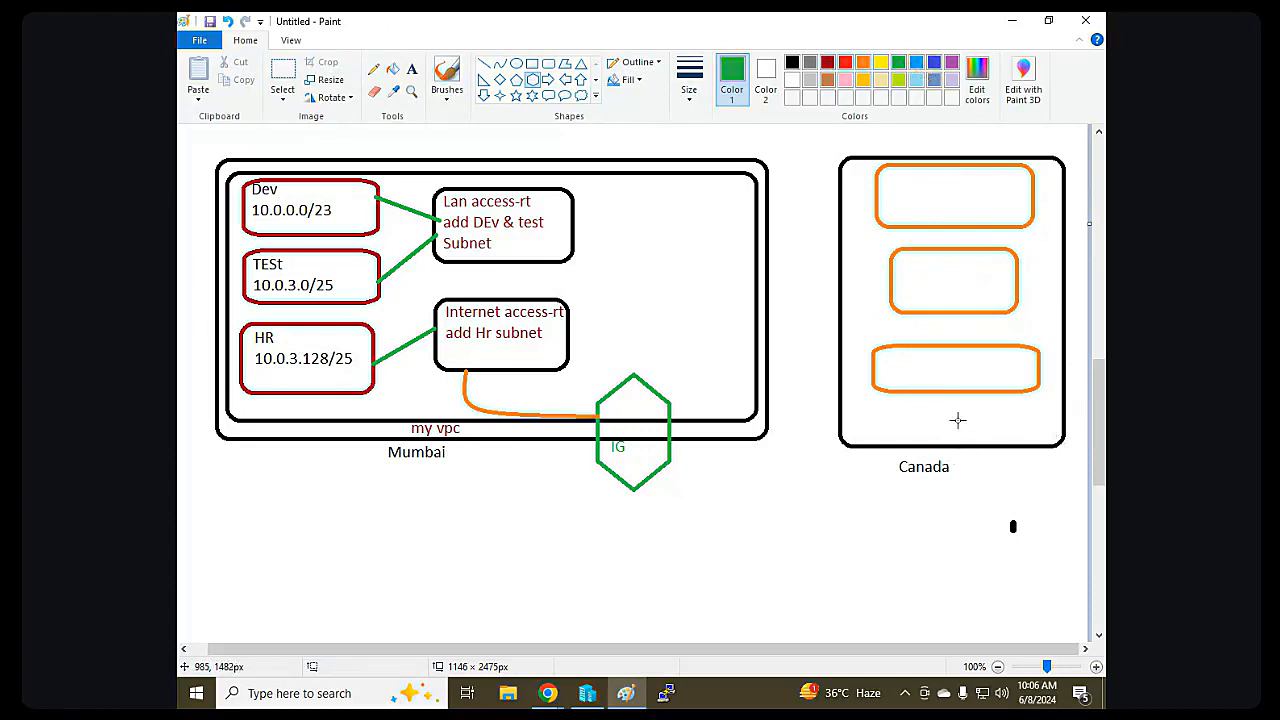
pyautogui.moveTo(957, 420); pyautogui.dragTo(1030, 510)
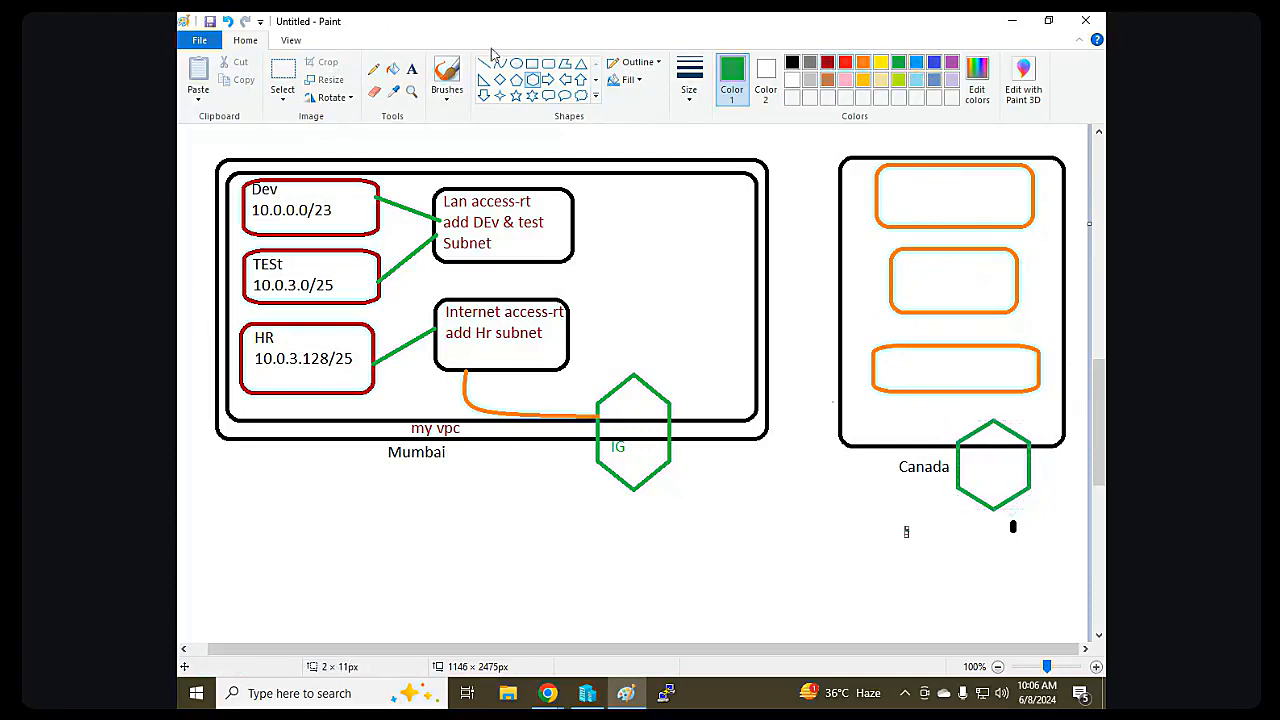
# Label the middle orange box inside the Canada rectangle in black with "ho-vpc" and "10.0." on the line below.
pyautogui.click(411, 68)
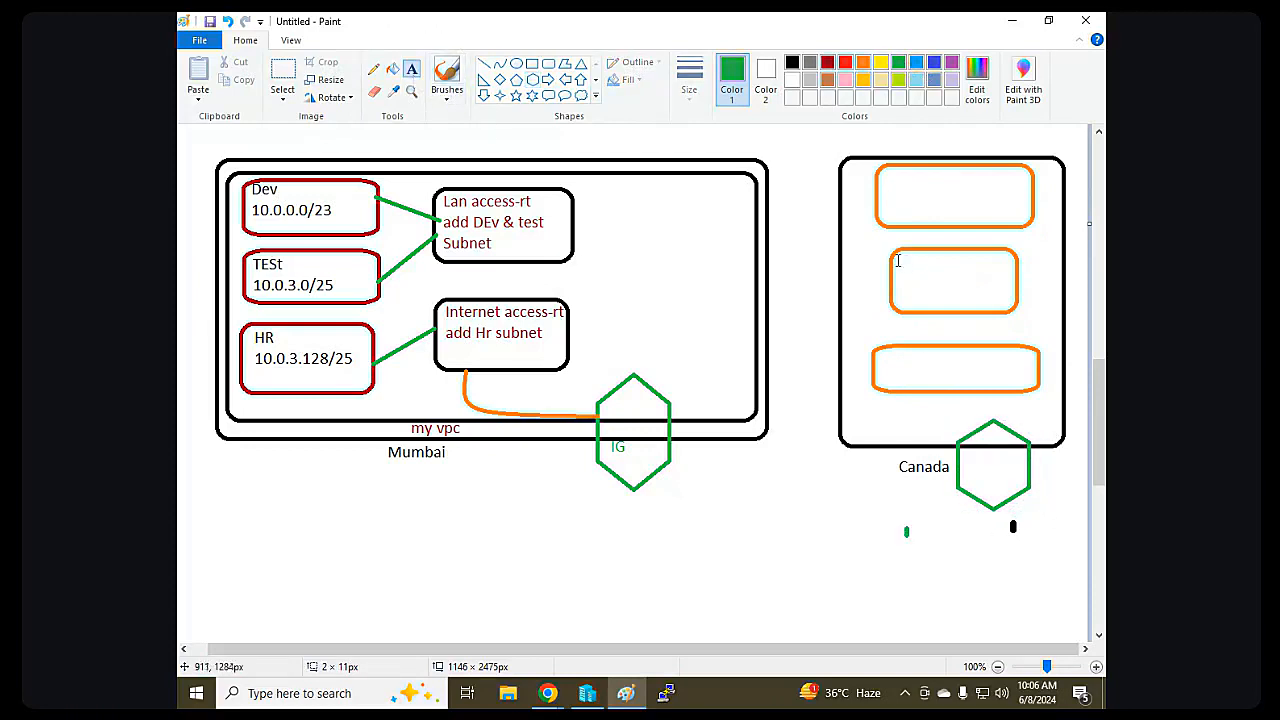
pyautogui.click(792, 62)
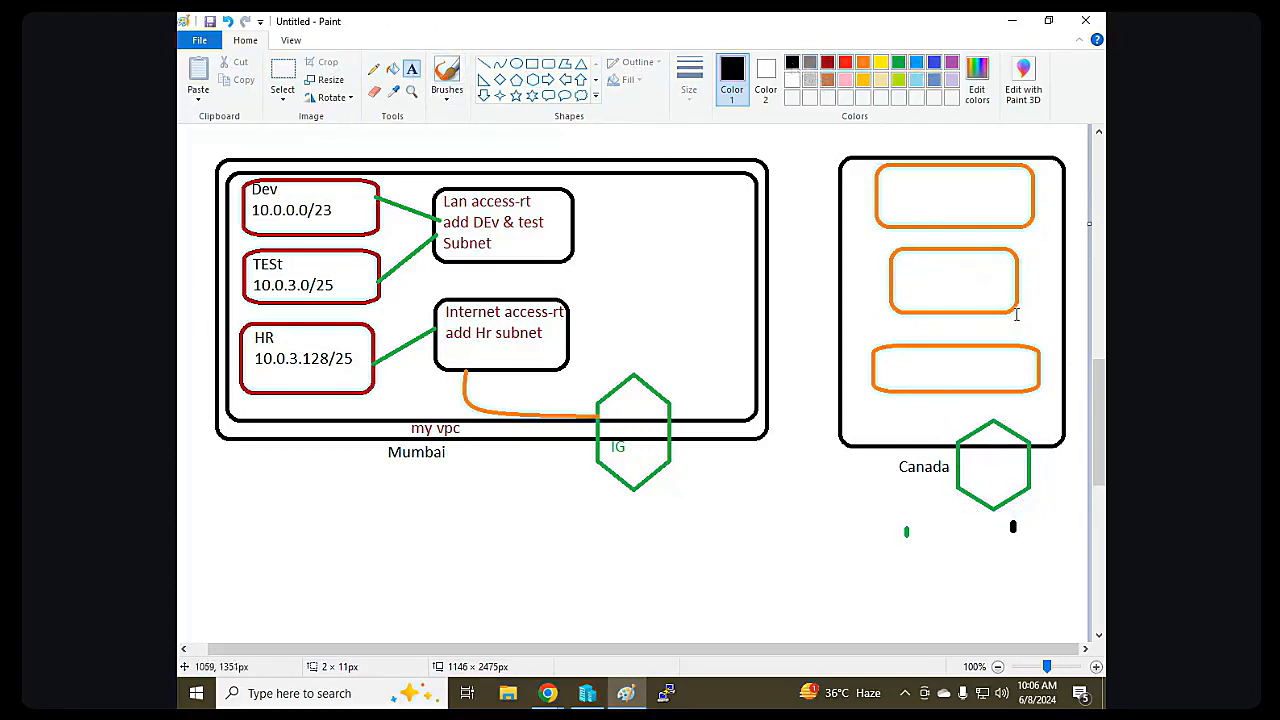
pyautogui.click(904, 265)
pyautogui.write('ho-')
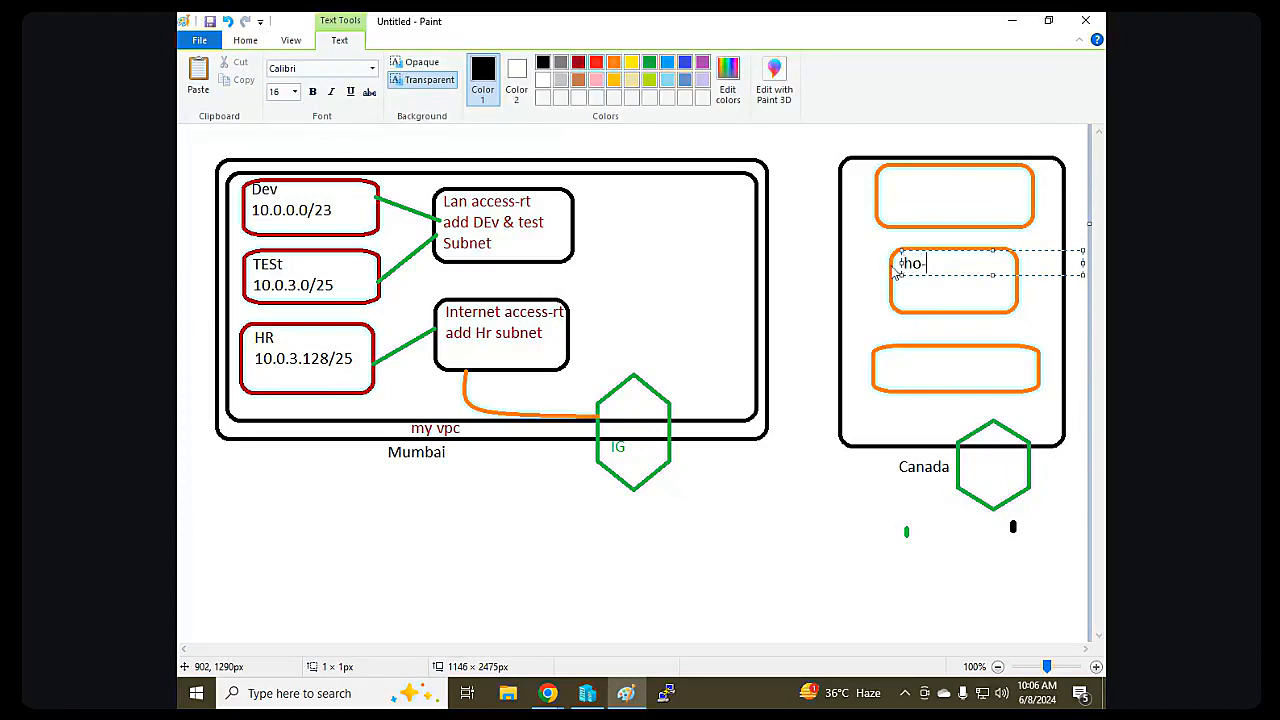
pyautogui.write('vpc')
pyautogui.press('Return')
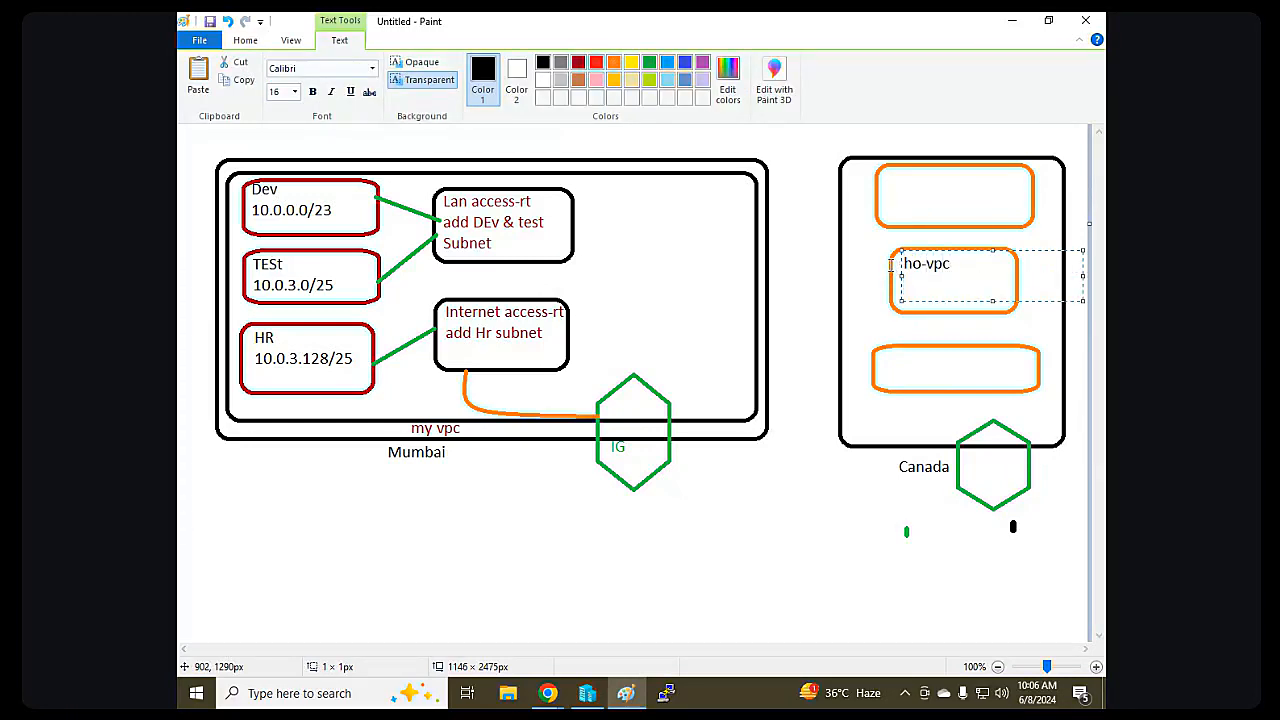
pyautogui.write('10.0.')
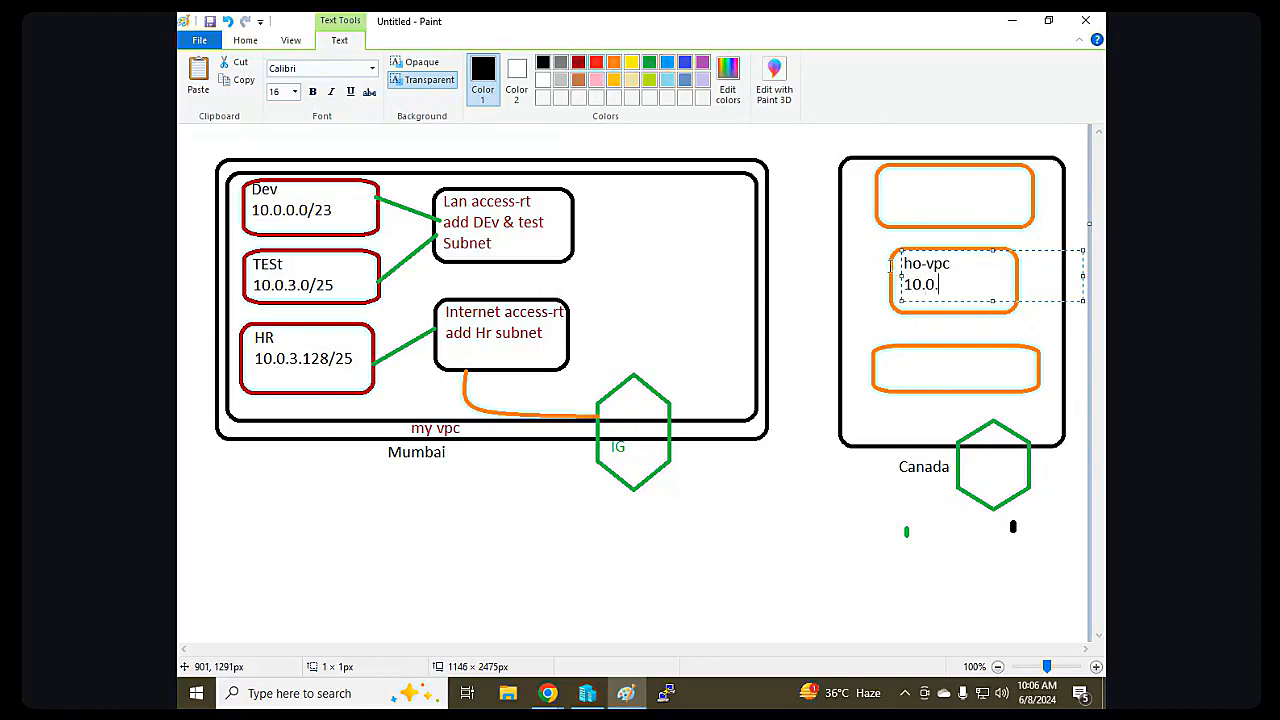
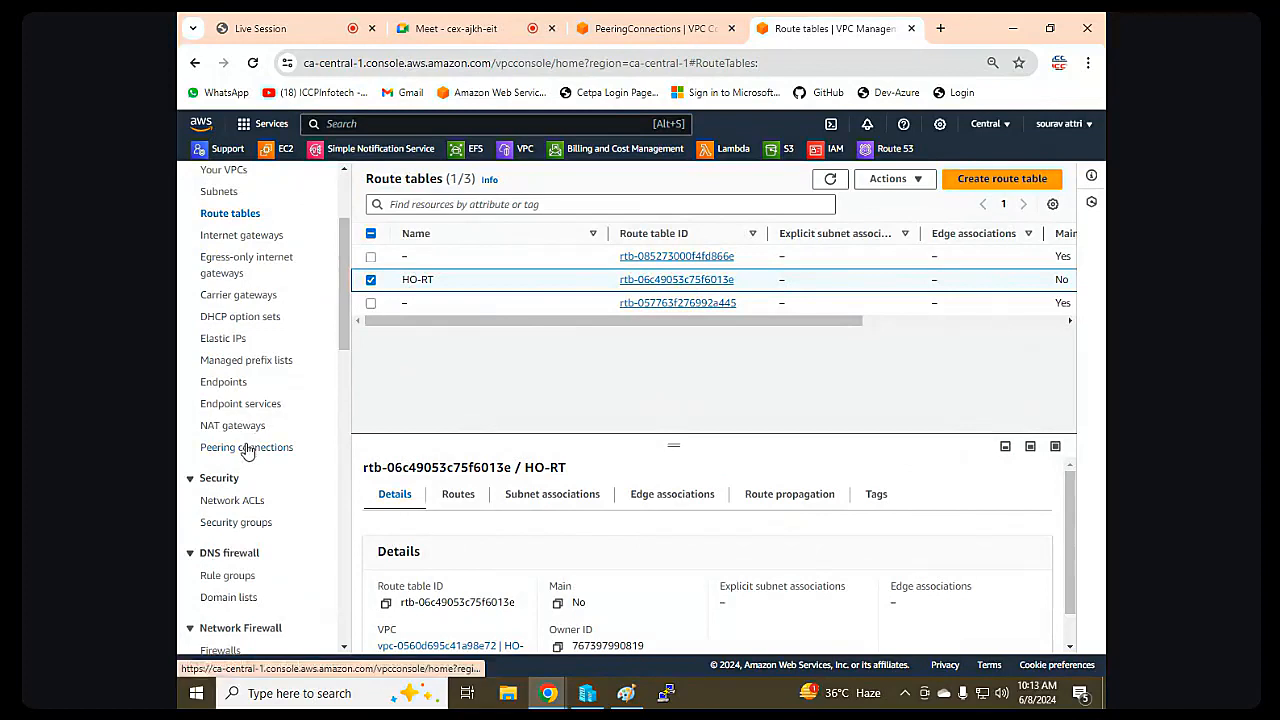
# Switch to the AWS VPC console and check which actions are available for the canada-to-mumbai peering connection.
pyautogui.click(247, 449)
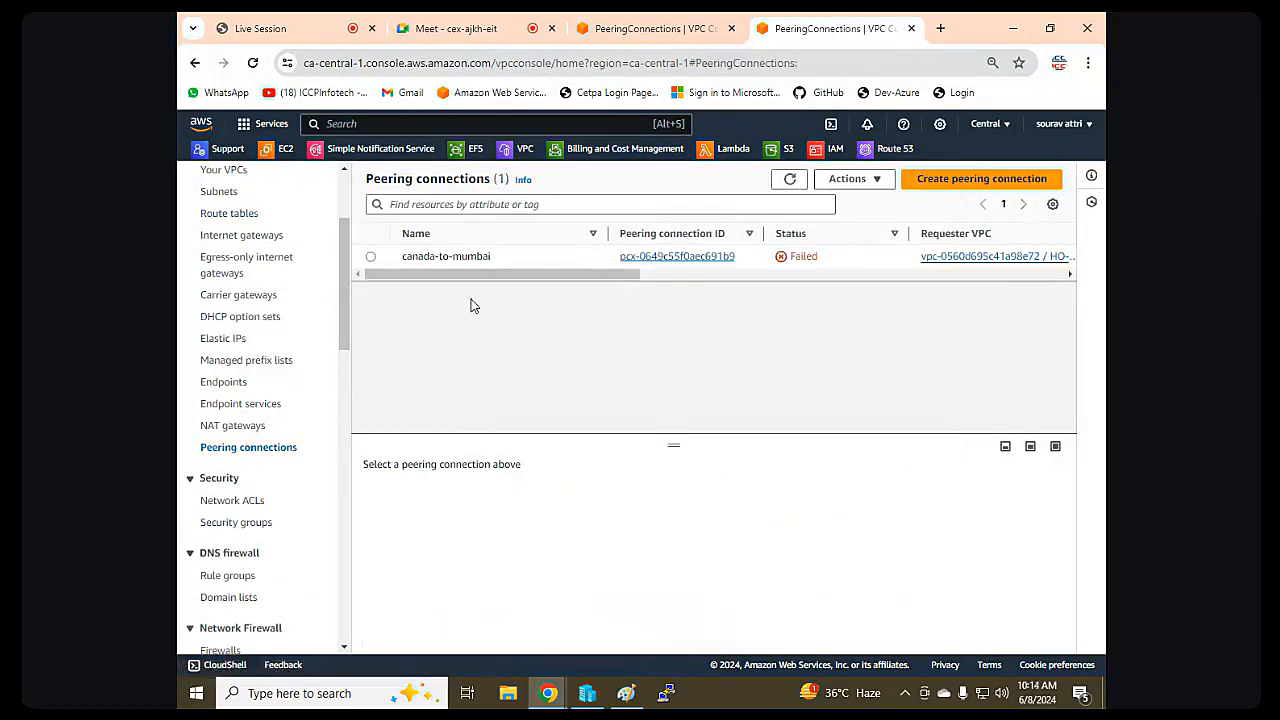
pyautogui.click(370, 256)
pyautogui.click(856, 181)
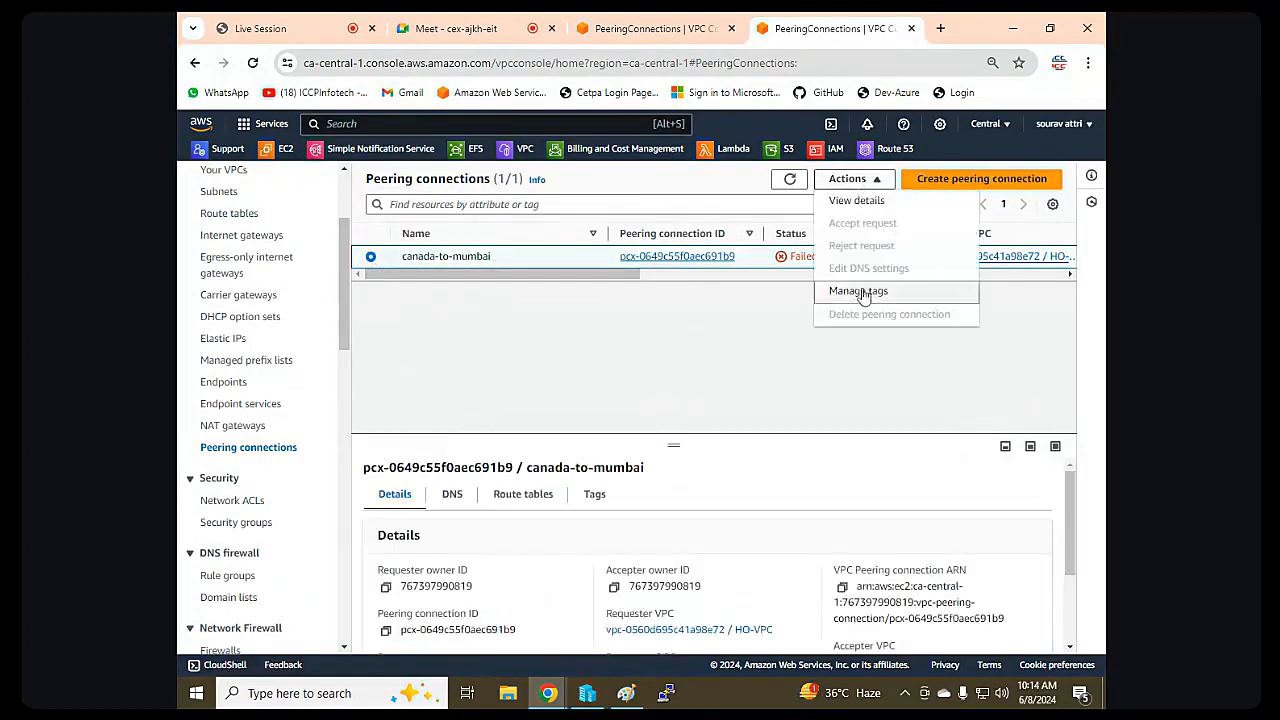
pyautogui.click(745, 338)
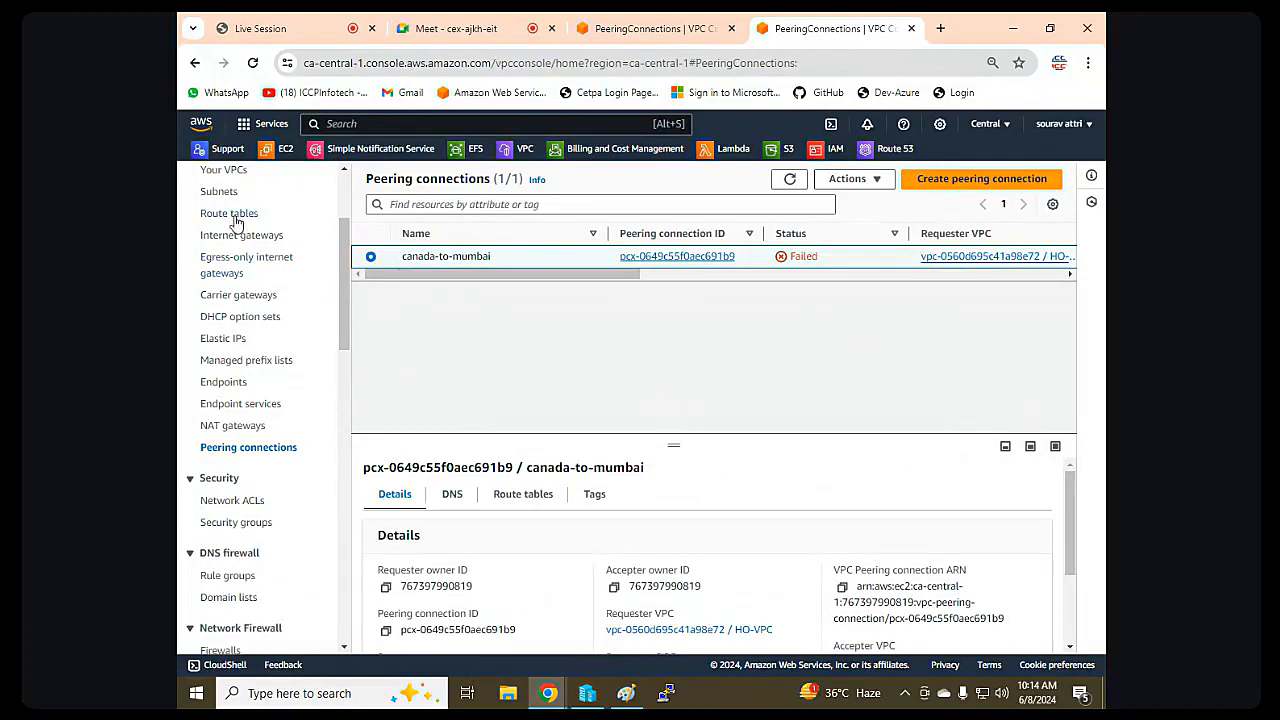
# Delete HO-VPC together with its dependent resources ho-ig, HO-RT and HO-sub1.
pyautogui.scroll(3, 240, 228)
pyautogui.click(236, 336)
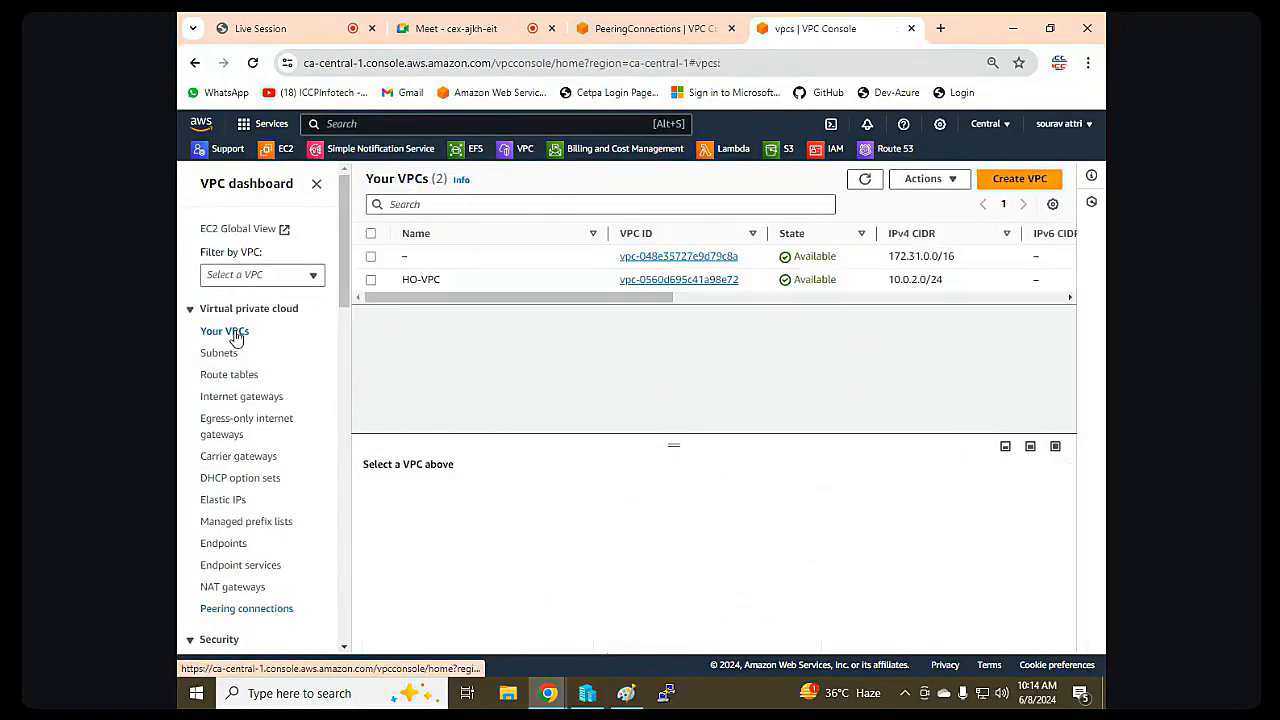
pyautogui.click(386, 281)
pyautogui.click(940, 181)
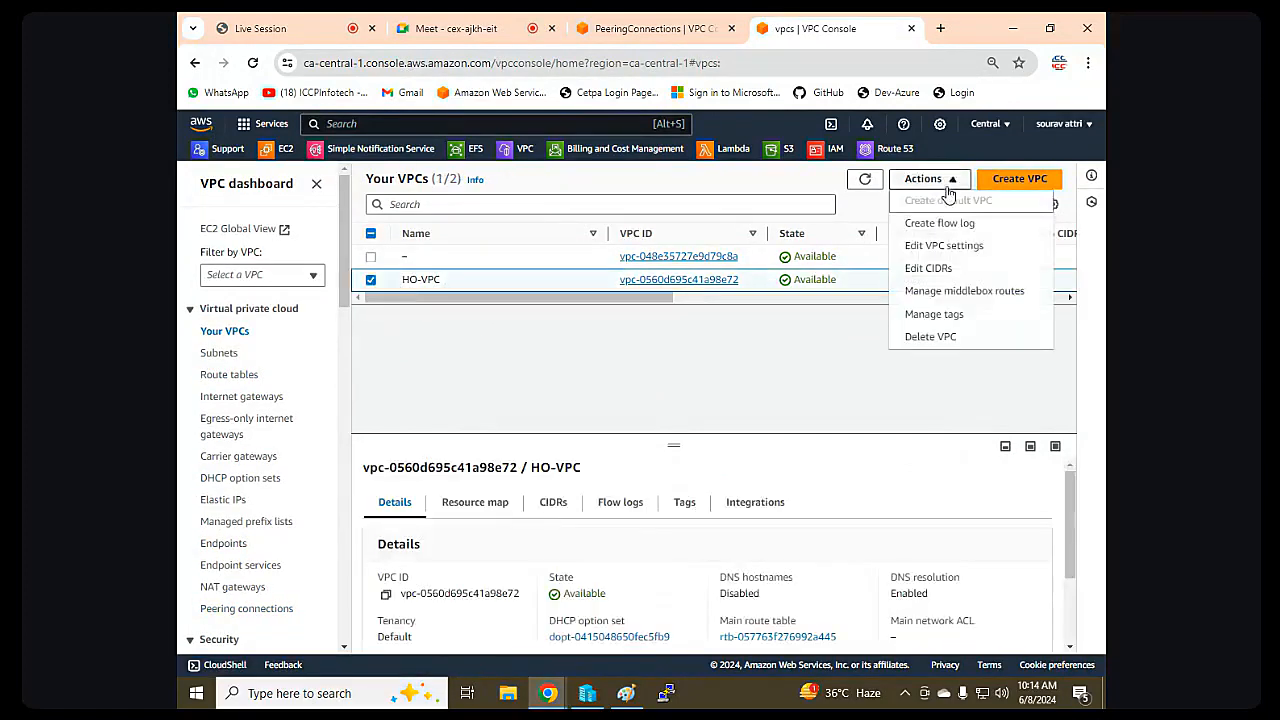
pyautogui.click(945, 342)
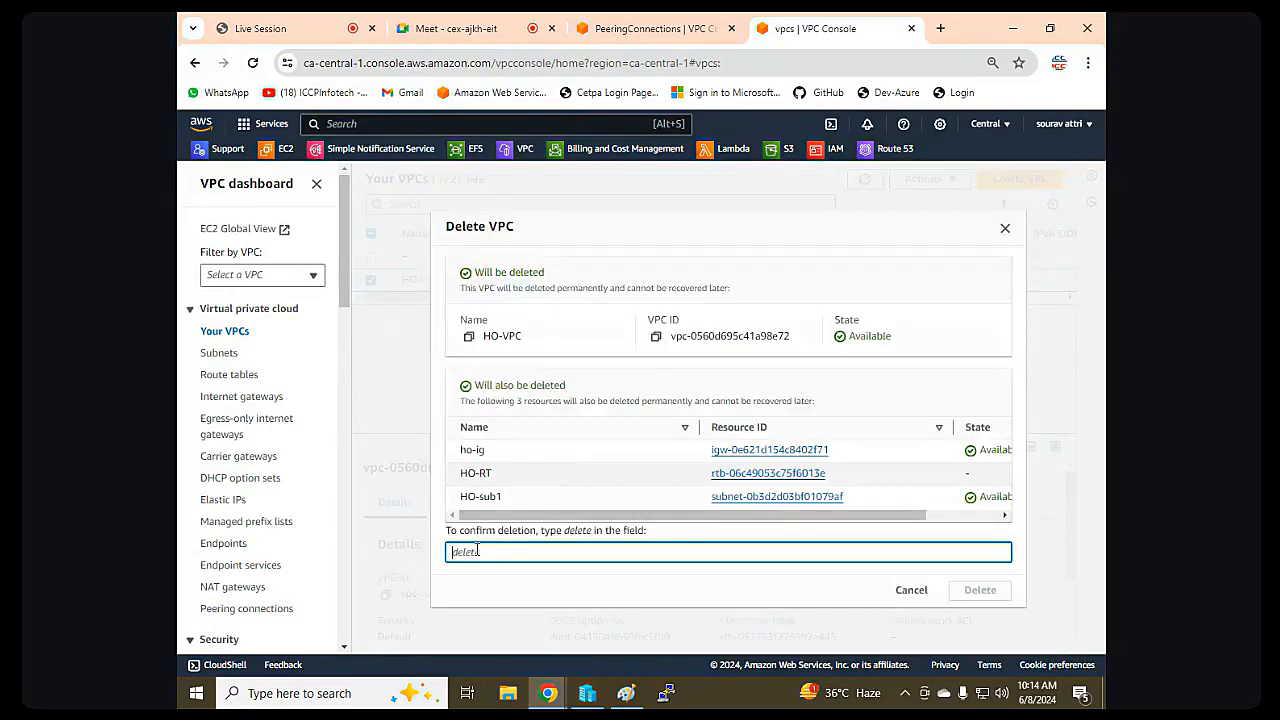
pyautogui.click(477, 551)
pyautogui.write('delete')
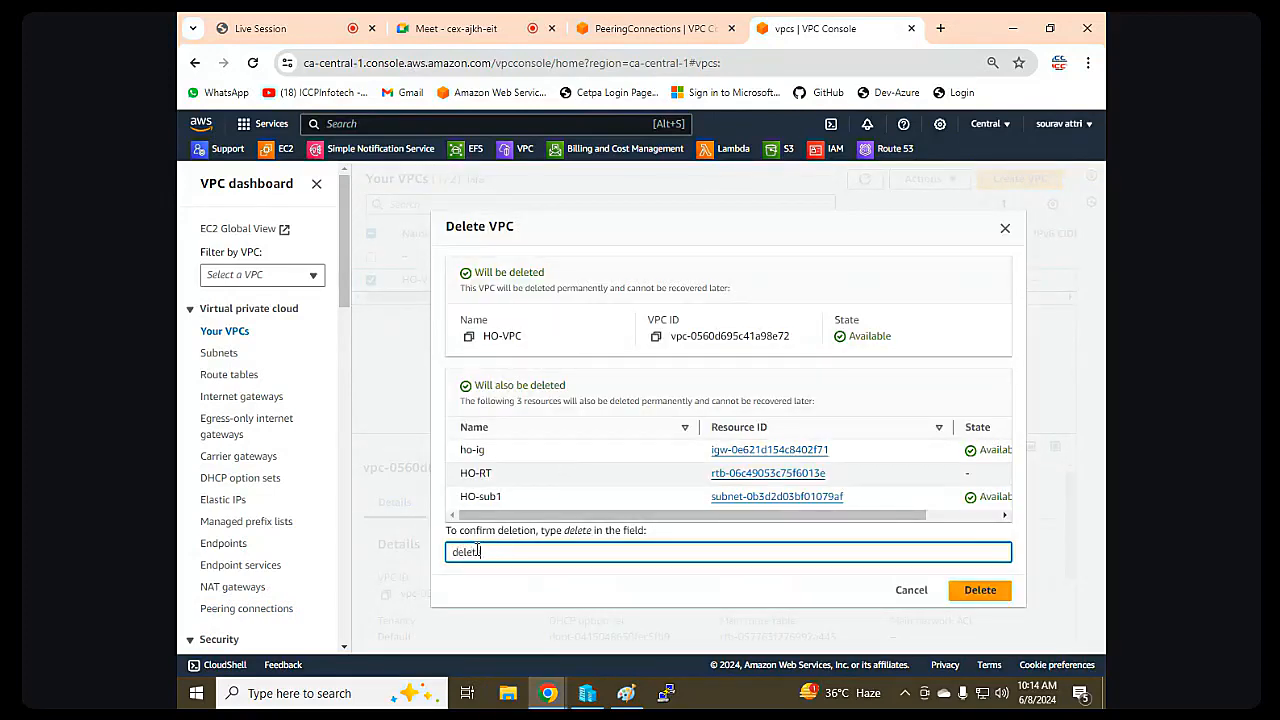
pyautogui.click(978, 591)
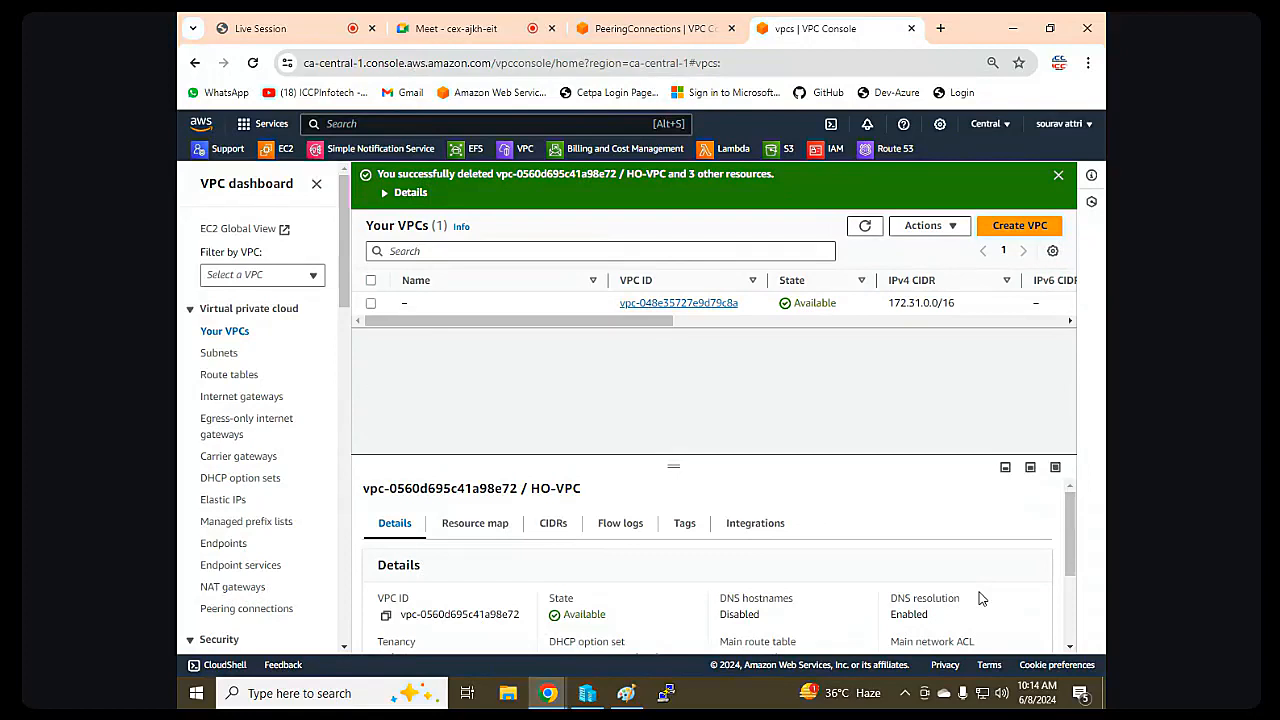
# Create a VPC-only resource named ho-vpc with the IPv4 CIDR 10.0.4.0/24 and no IPv6 block.
pyautogui.click(1012, 228)
pyautogui.click(240, 414)
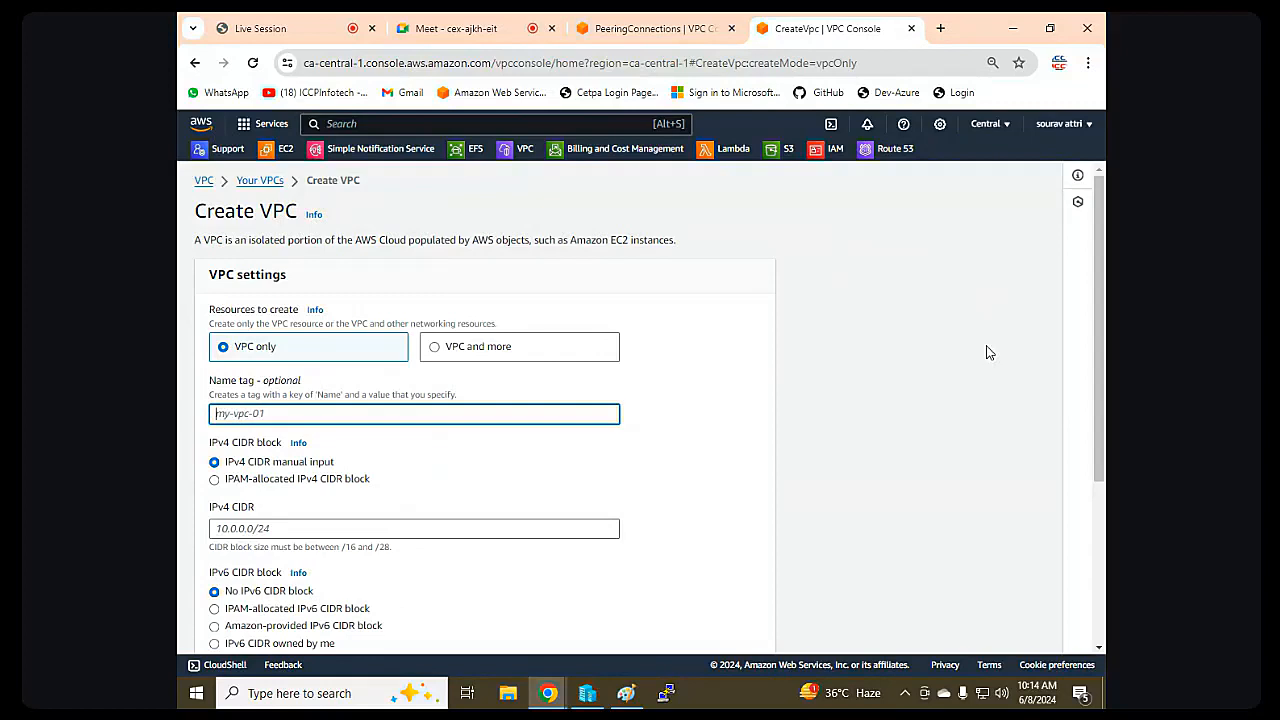
pyautogui.write('10.0.4.0/24')
pyautogui.click(291, 527)
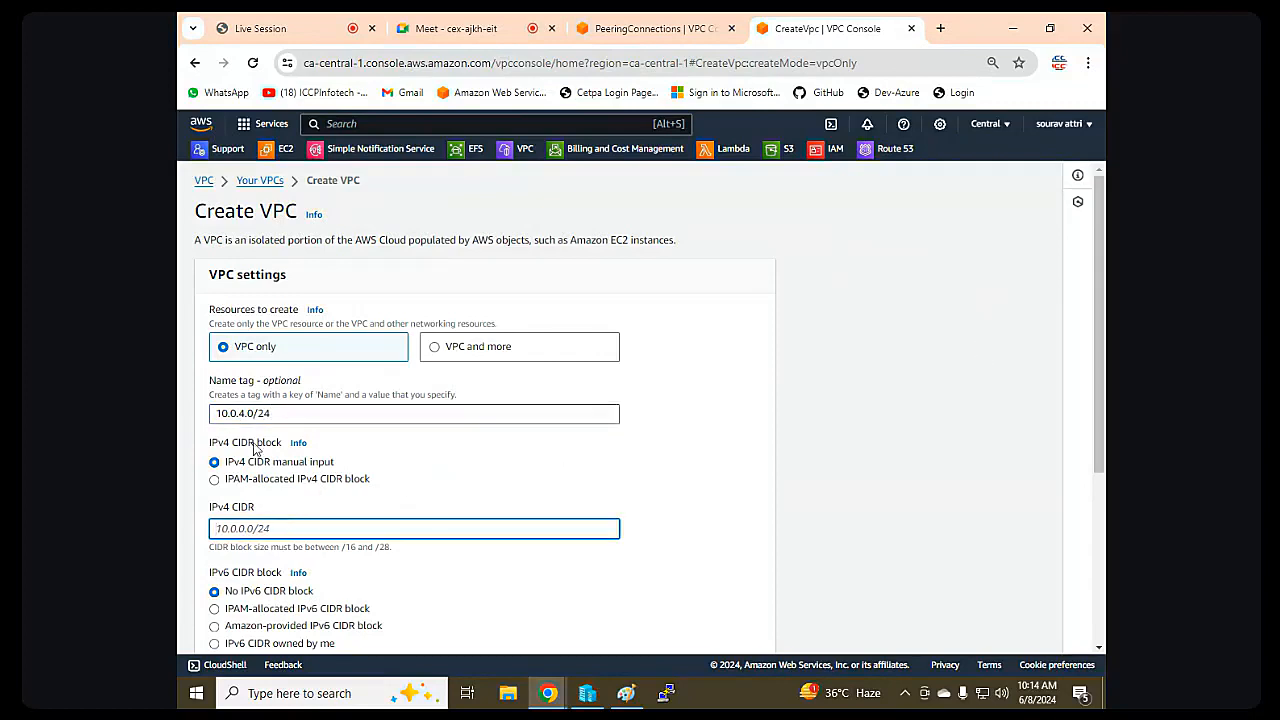
pyautogui.moveTo(293, 418); pyautogui.dragTo(179, 390)
pyautogui.hotkey('ctrl', 'c')
pyautogui.press('BackSpace')
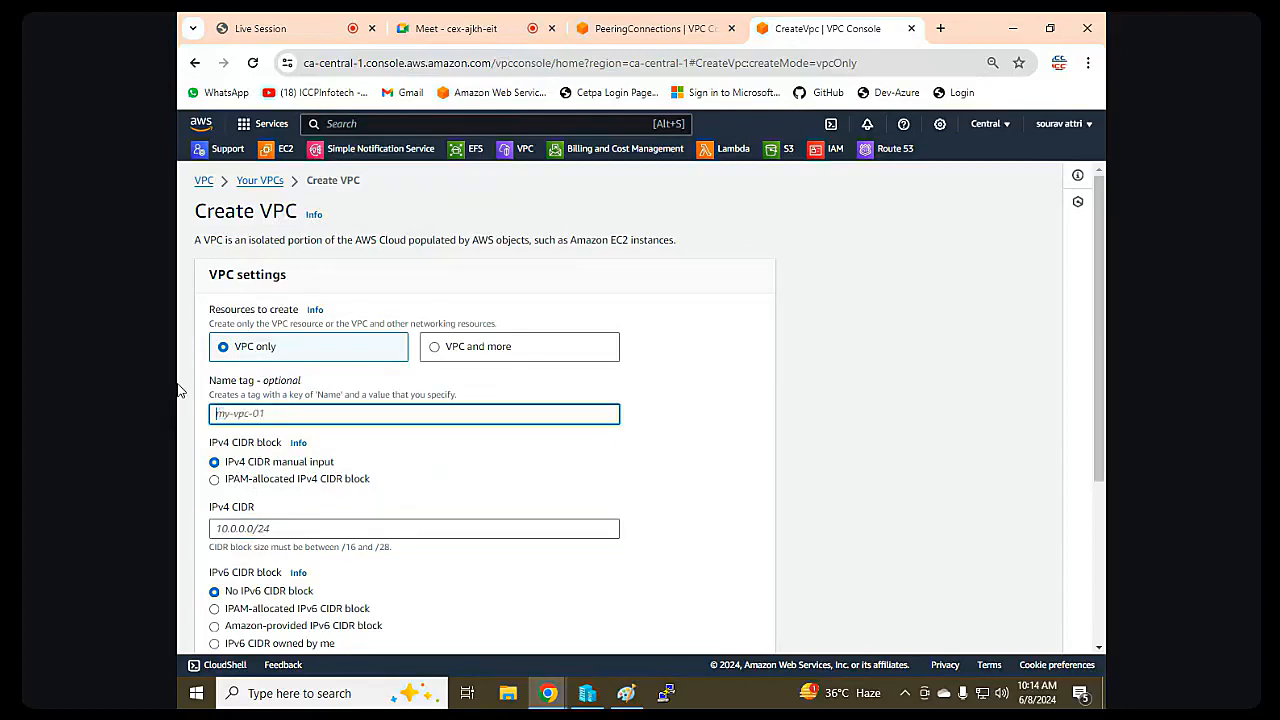
pyautogui.write('ho-vpc')
pyautogui.click(232, 537)
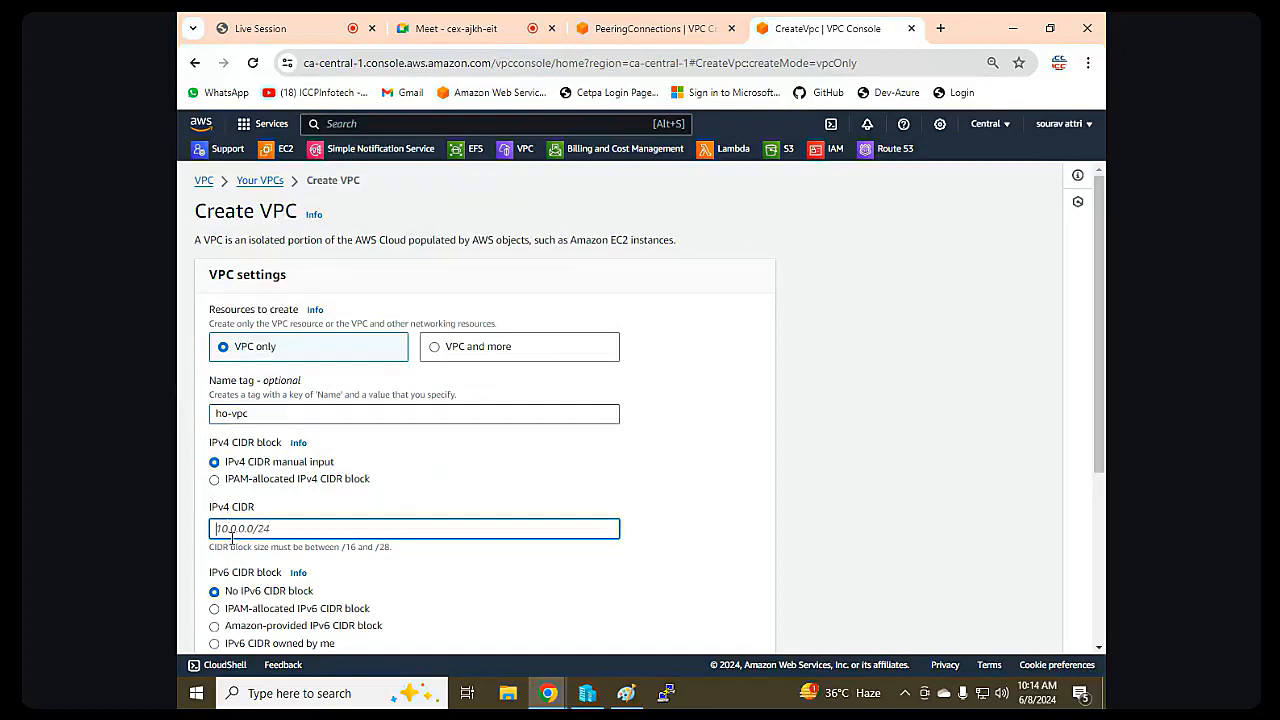
pyautogui.hotkey('ctrl', 'v')
pyautogui.scroll(-2, 370, 524)
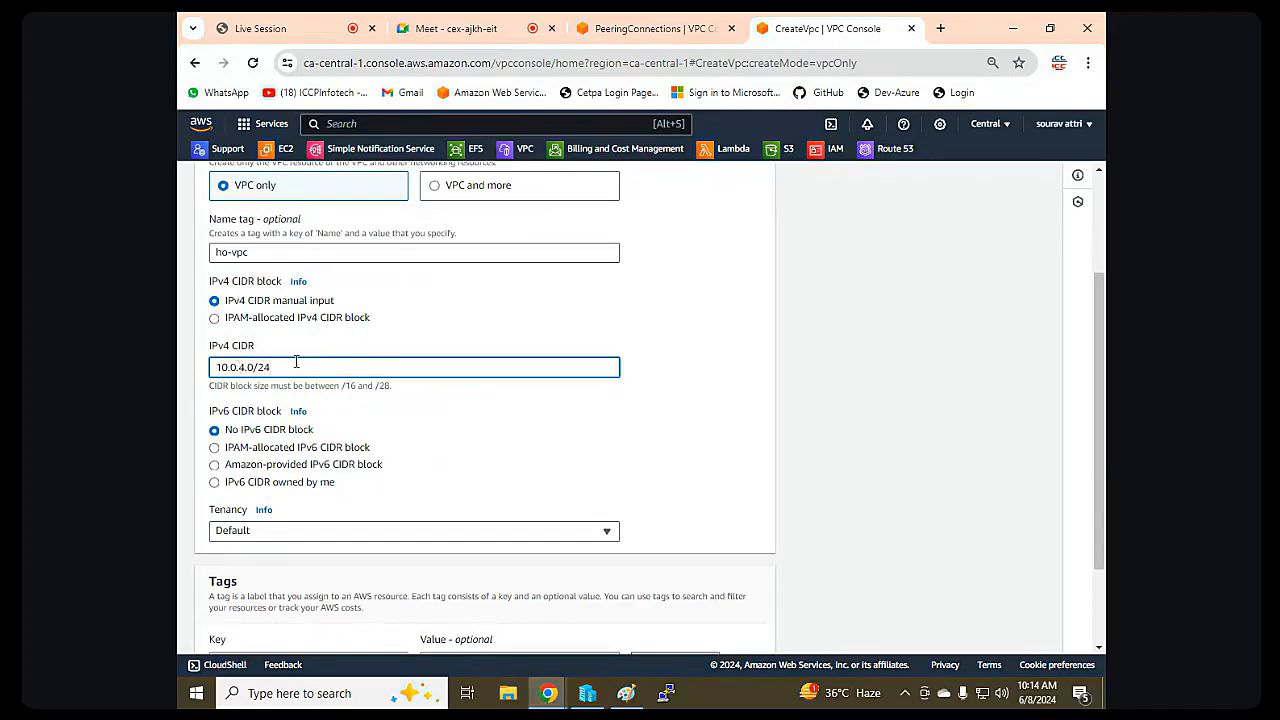
pyautogui.scroll(-3, 274, 531)
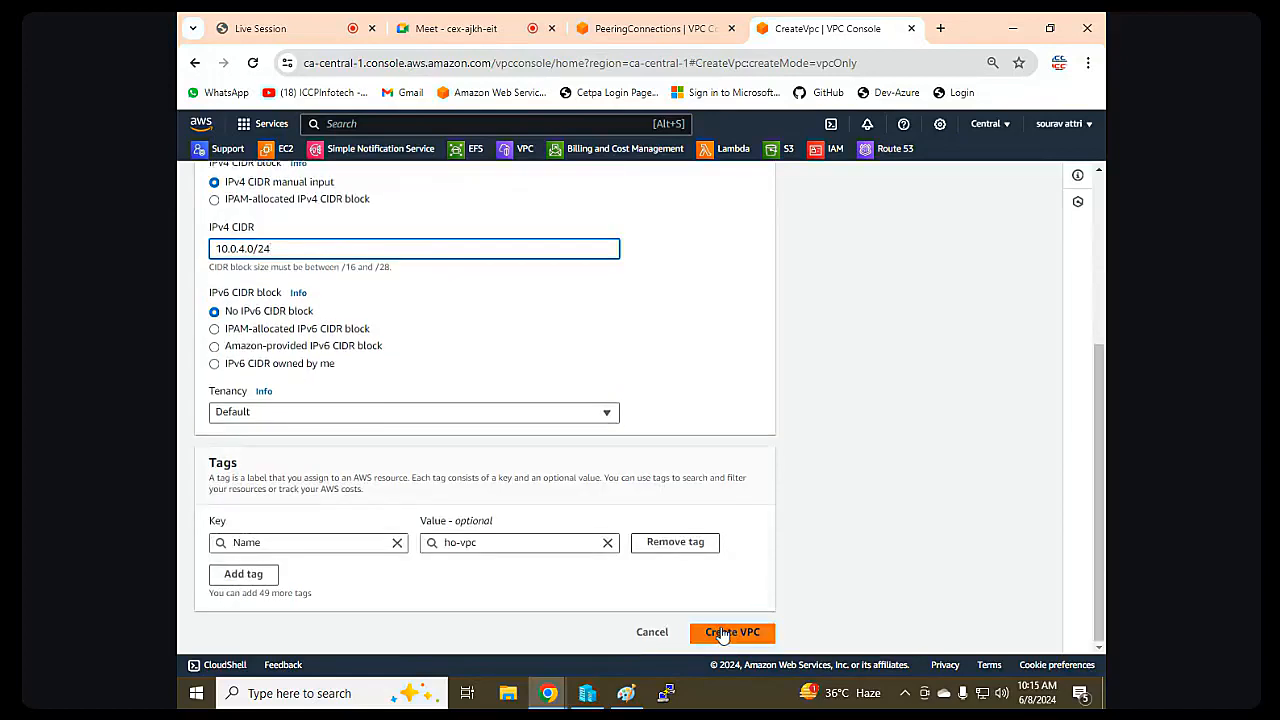
pyautogui.click(724, 634)
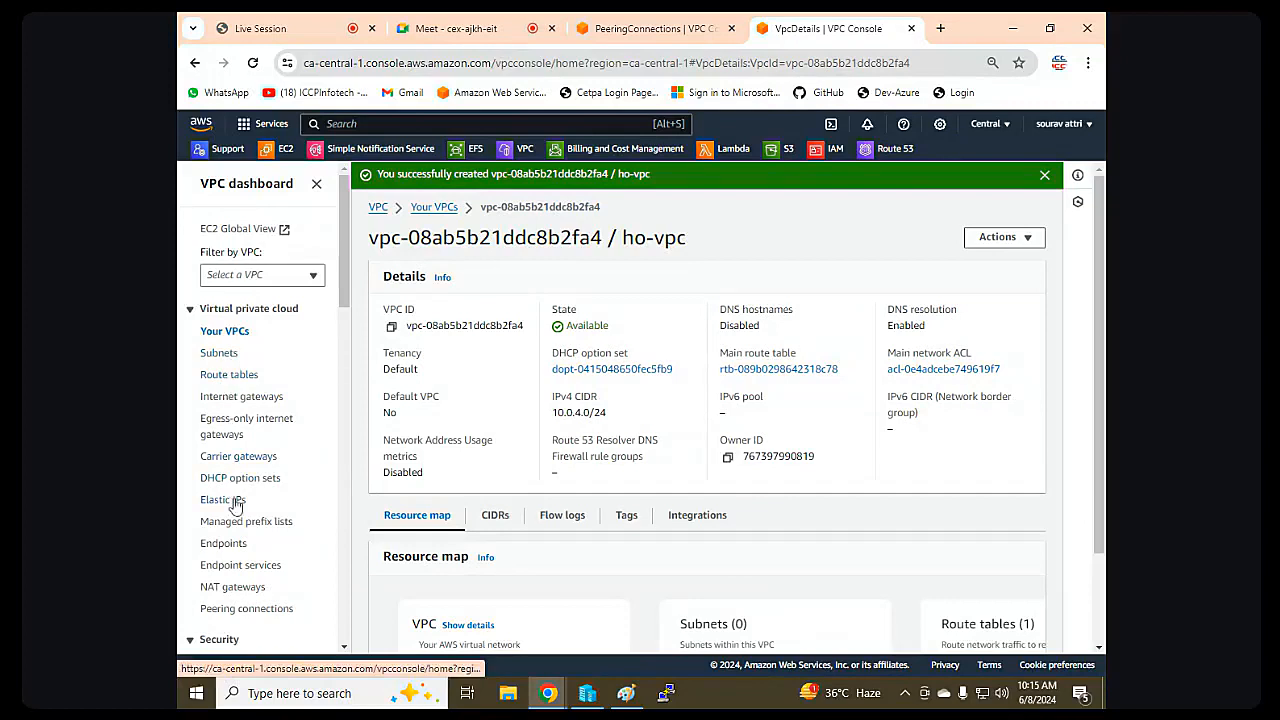
# Open the list of peering connections and dismiss the error notification.
pyautogui.scroll(-1, 248, 468)
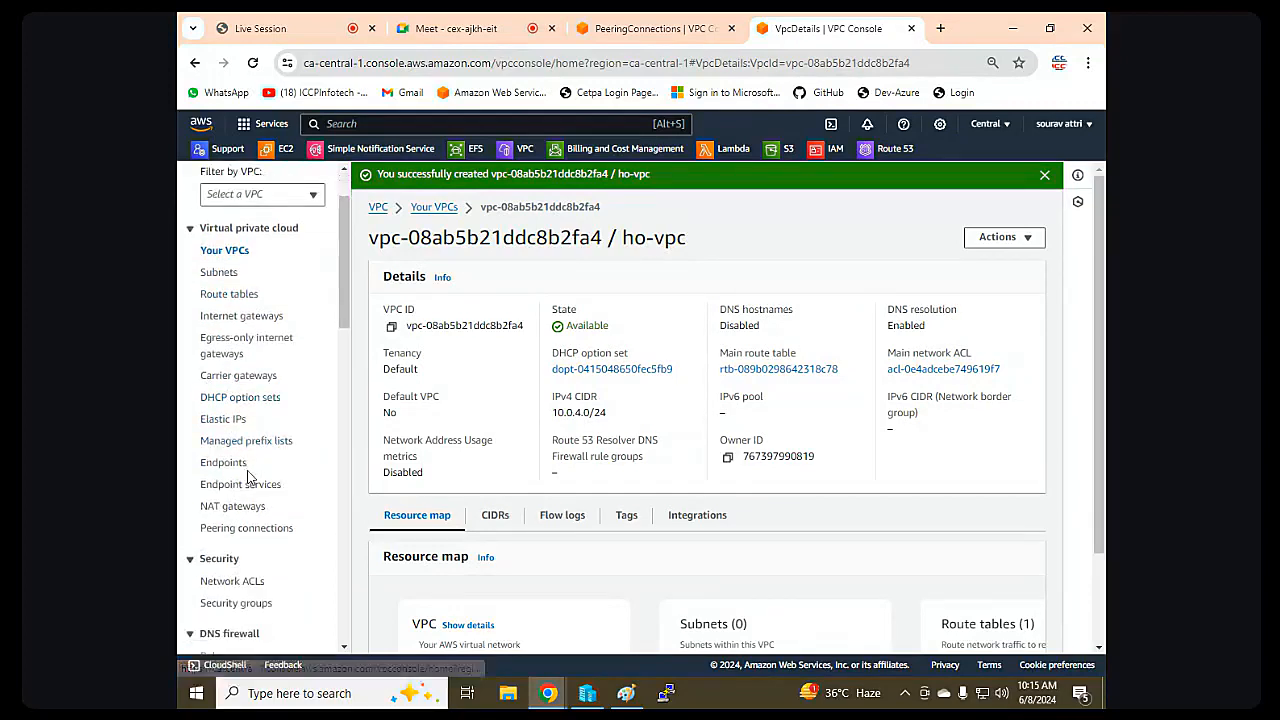
pyautogui.click(233, 530)
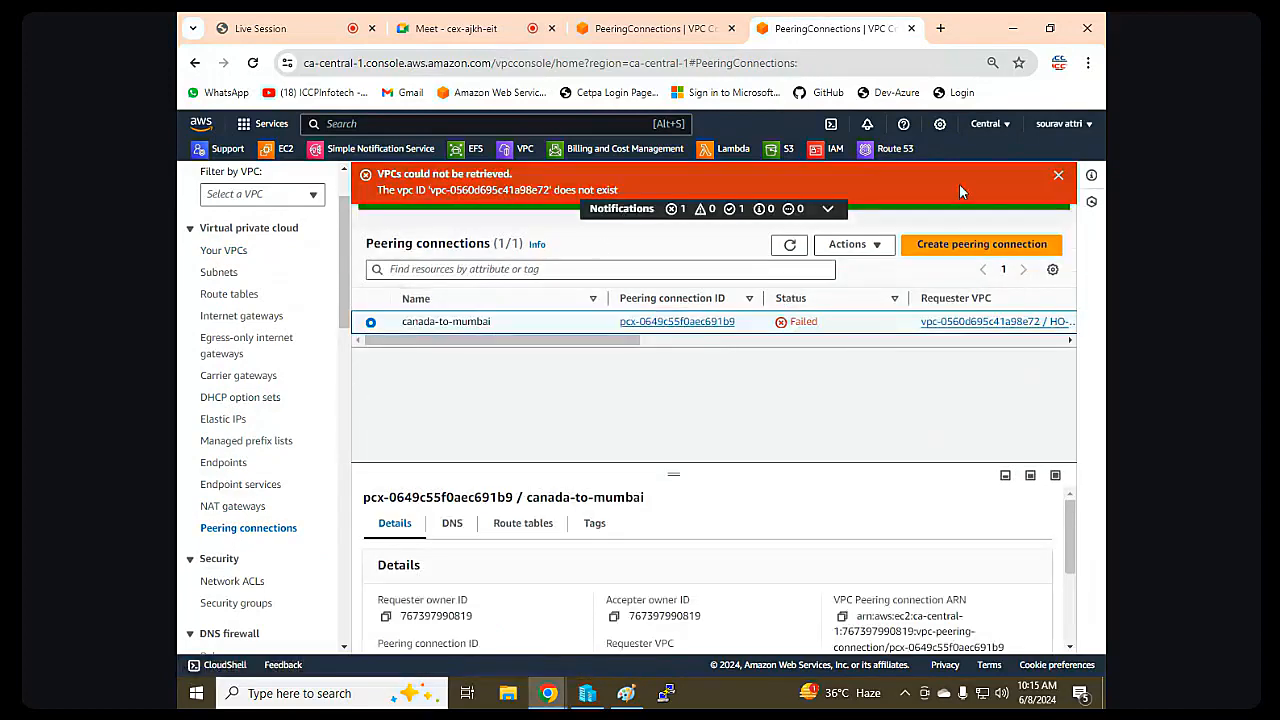
pyautogui.click(1059, 176)
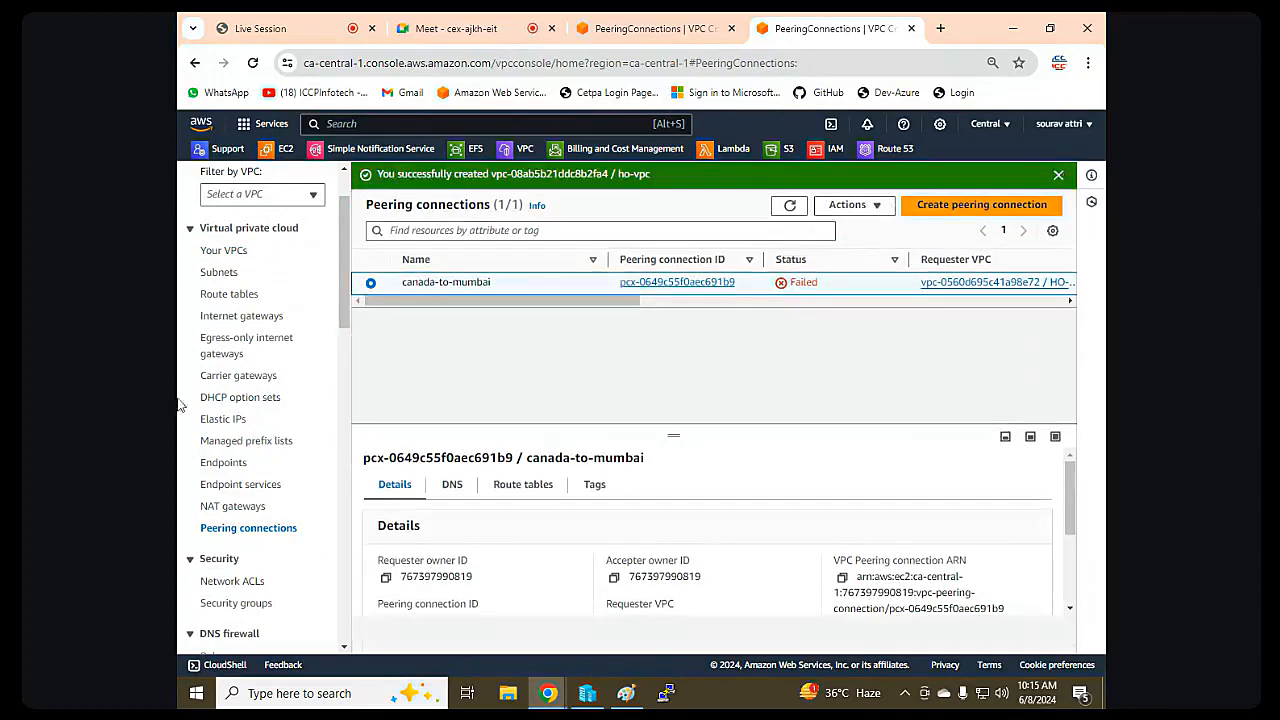
# Create an internet gateway with the name tag ho-ig.
pyautogui.scroll(1, 228, 452)
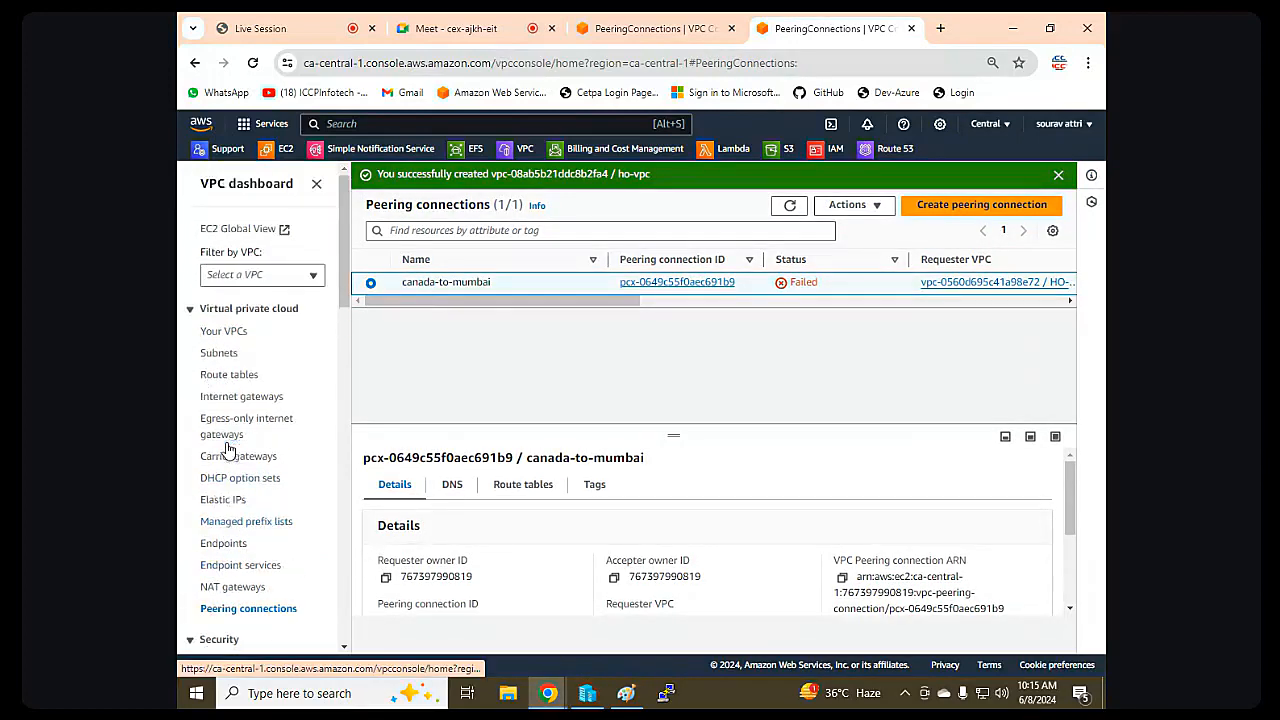
pyautogui.click(251, 397)
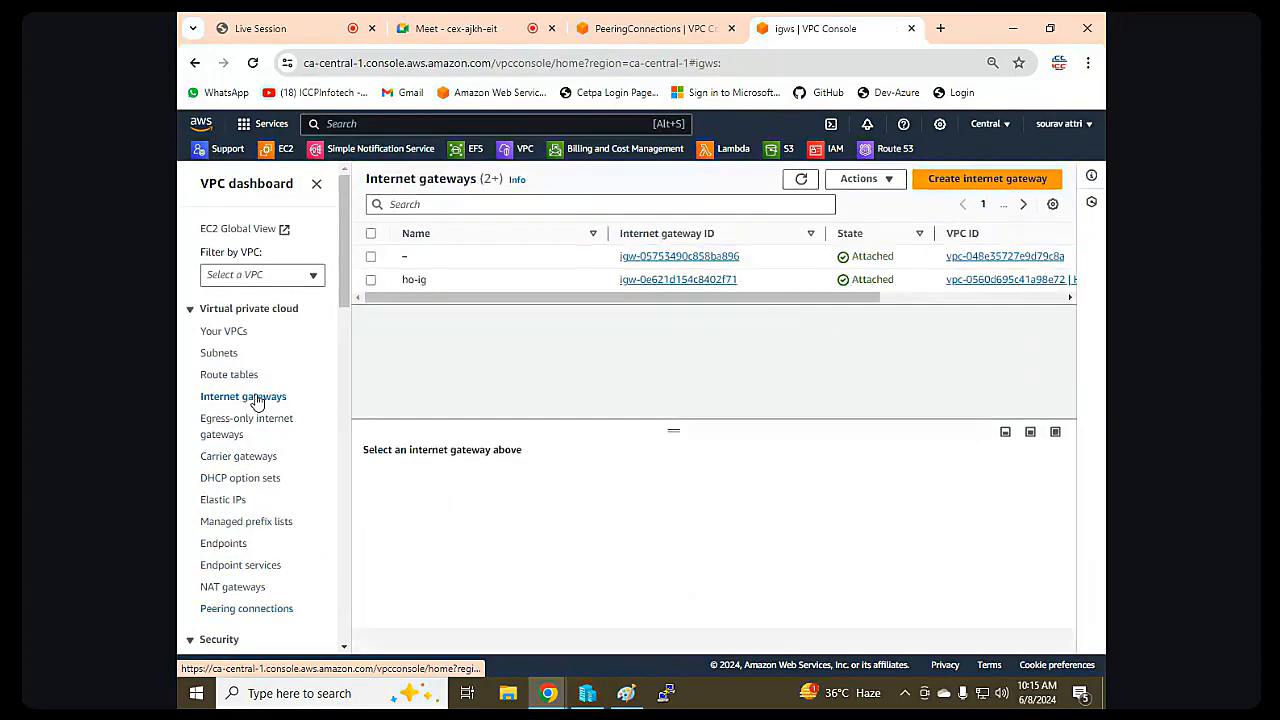
pyautogui.click(938, 185)
pyautogui.click(393, 350)
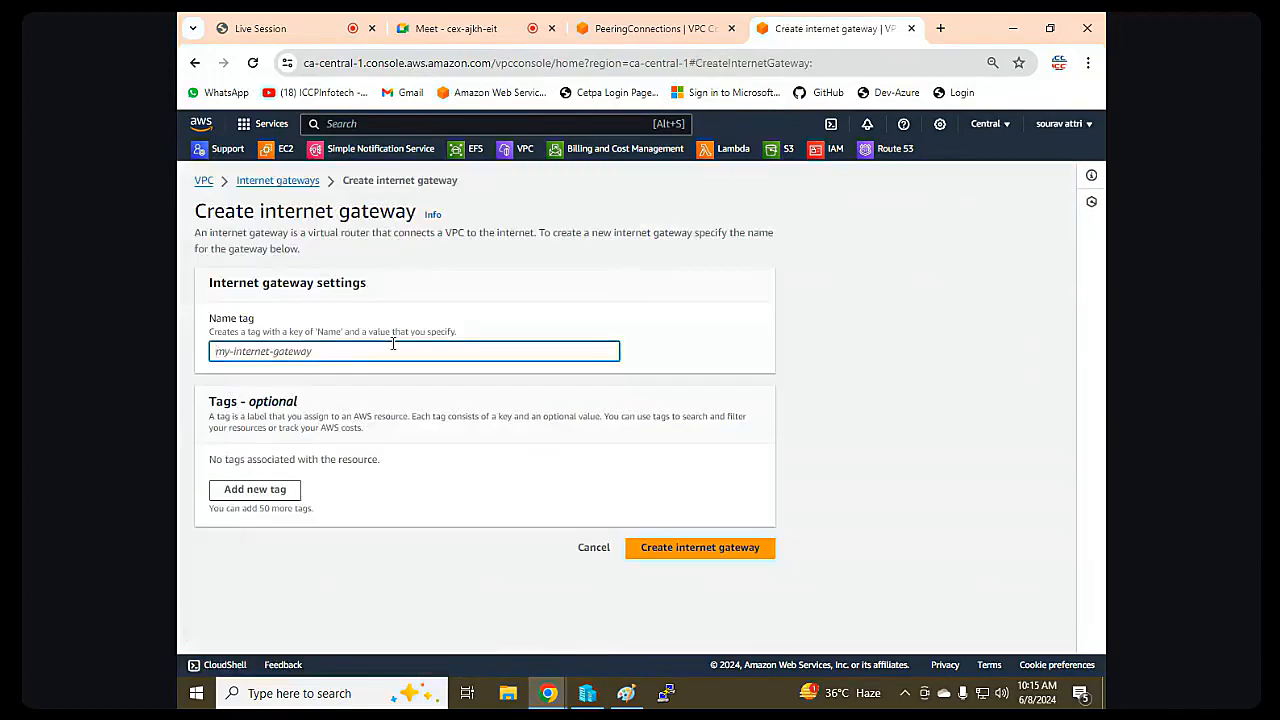
pyautogui.write('ho-ig')
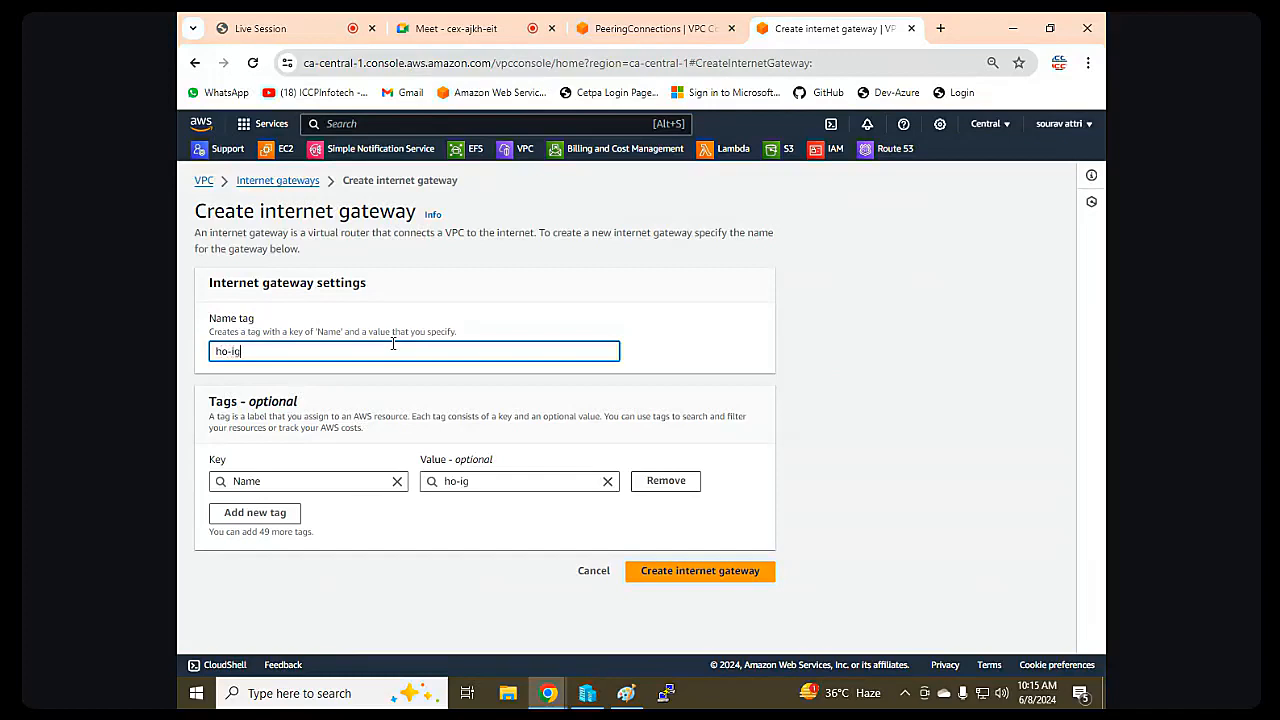
pyautogui.click(741, 582)
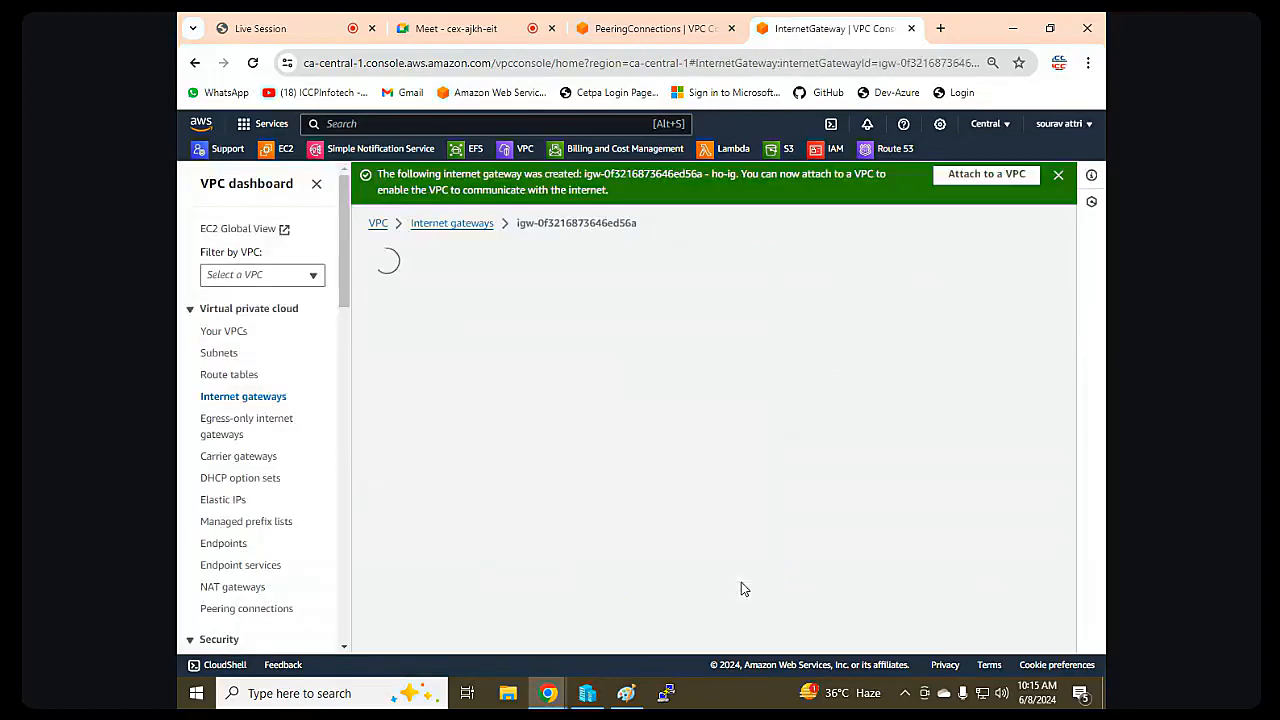
# Attach the new ho-ig internet gateway to ho-vpc.
pyautogui.click(1008, 253)
pyautogui.click(985, 272)
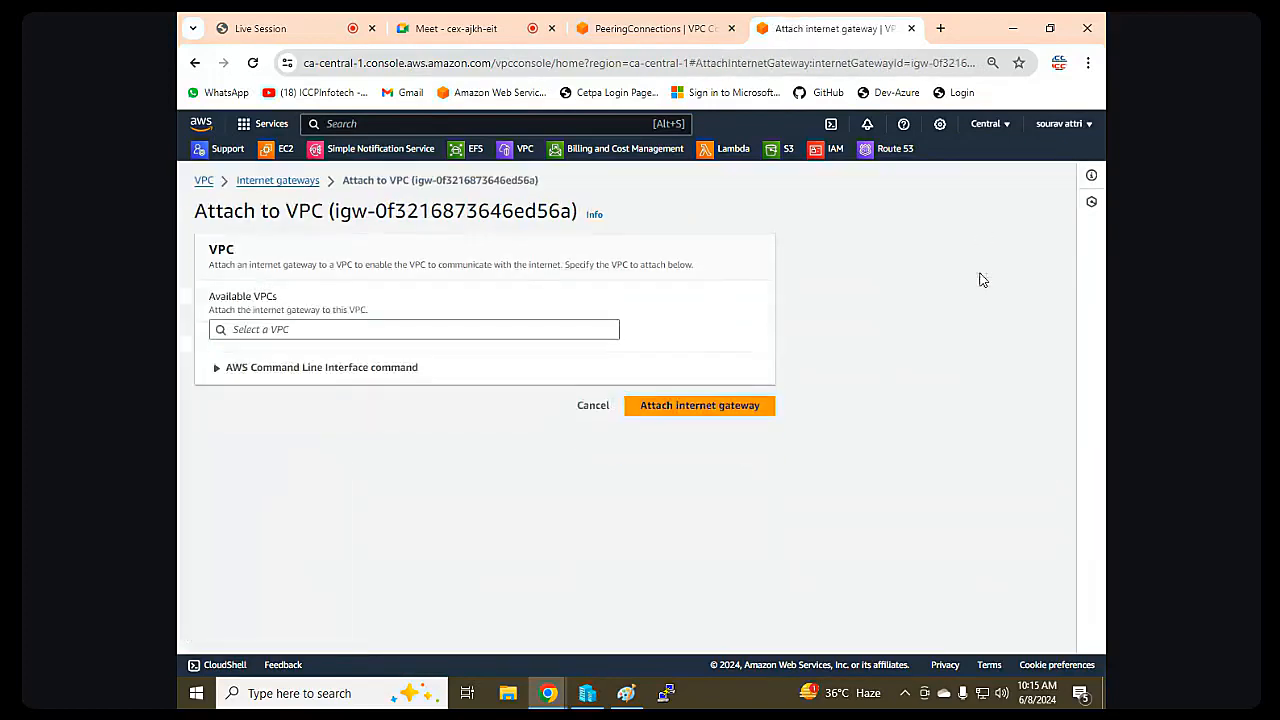
pyautogui.click(508, 328)
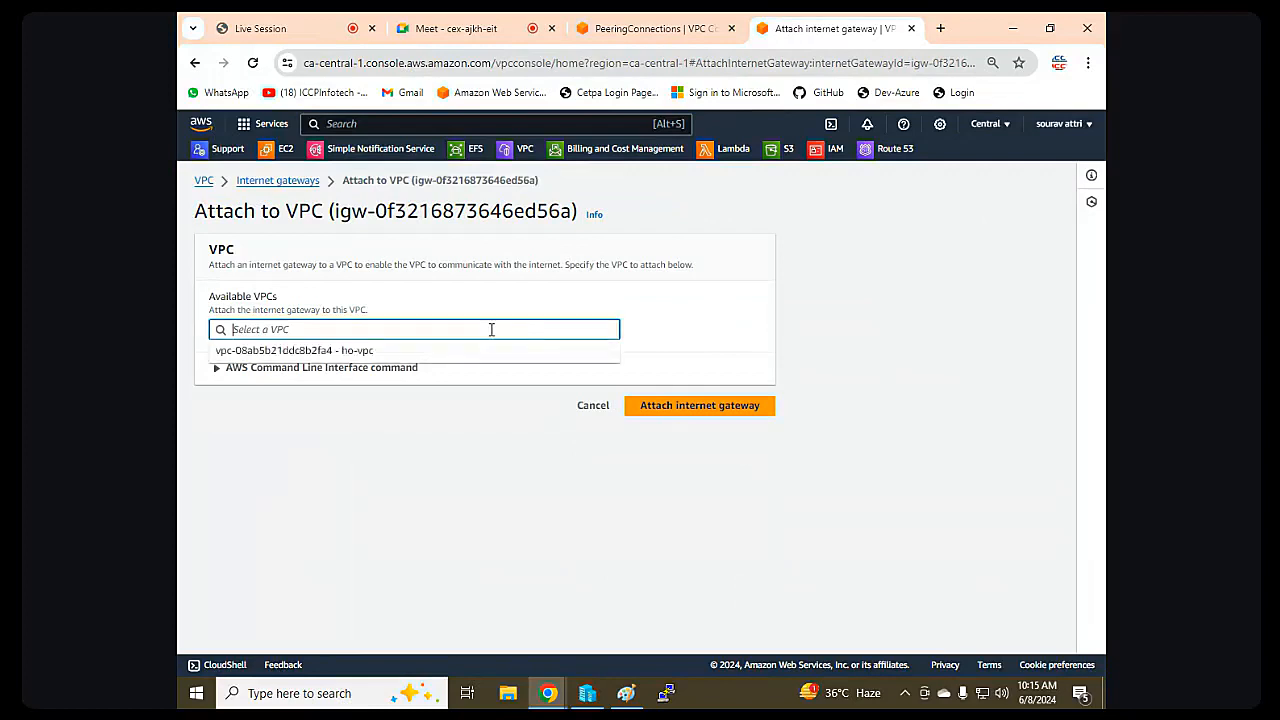
pyautogui.click(372, 353)
pyautogui.click(687, 407)
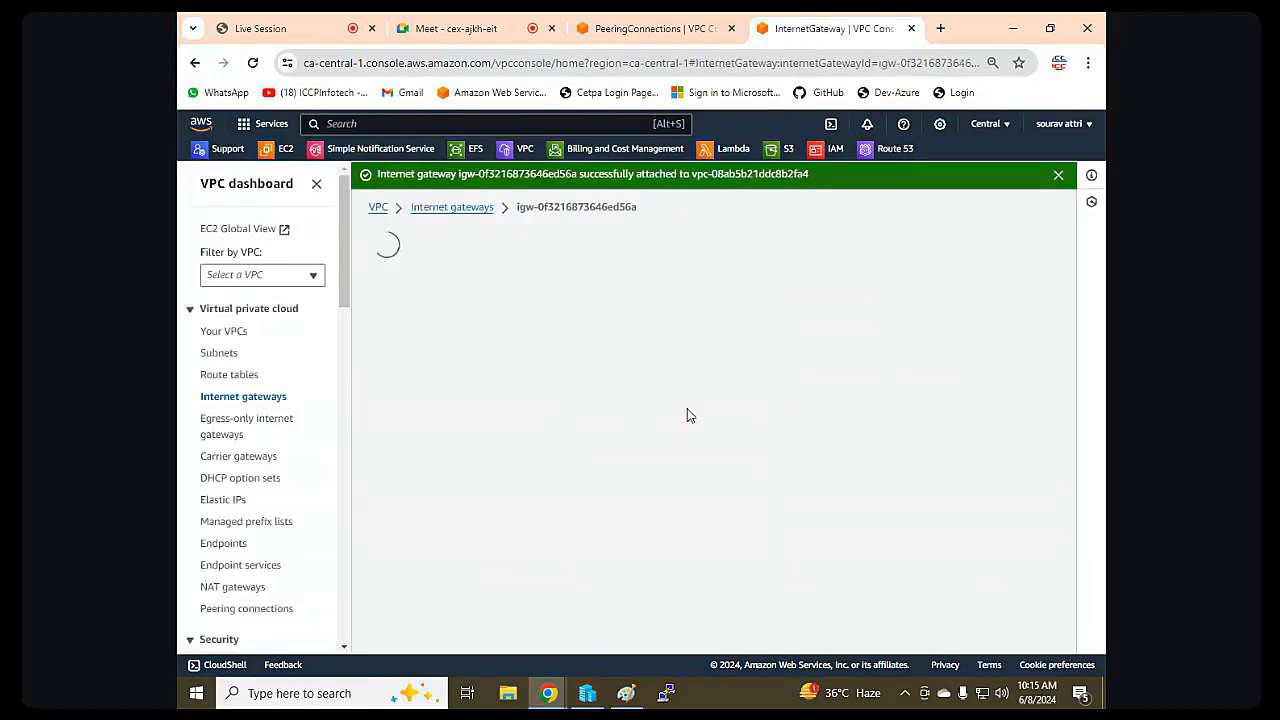
# Start a new peering connection named canada-to-mumbai in the Canada region with ho-vpc as the requester VPC.
pyautogui.scroll(-2, 262, 470)
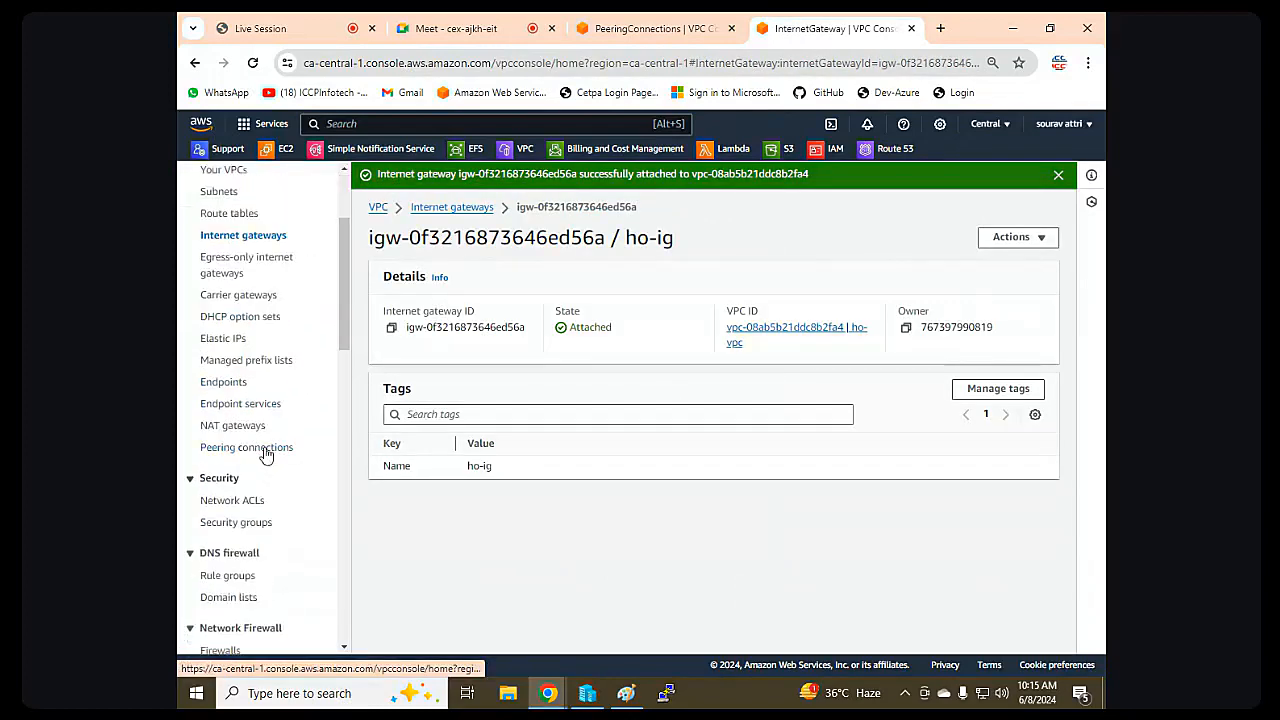
pyautogui.click(260, 449)
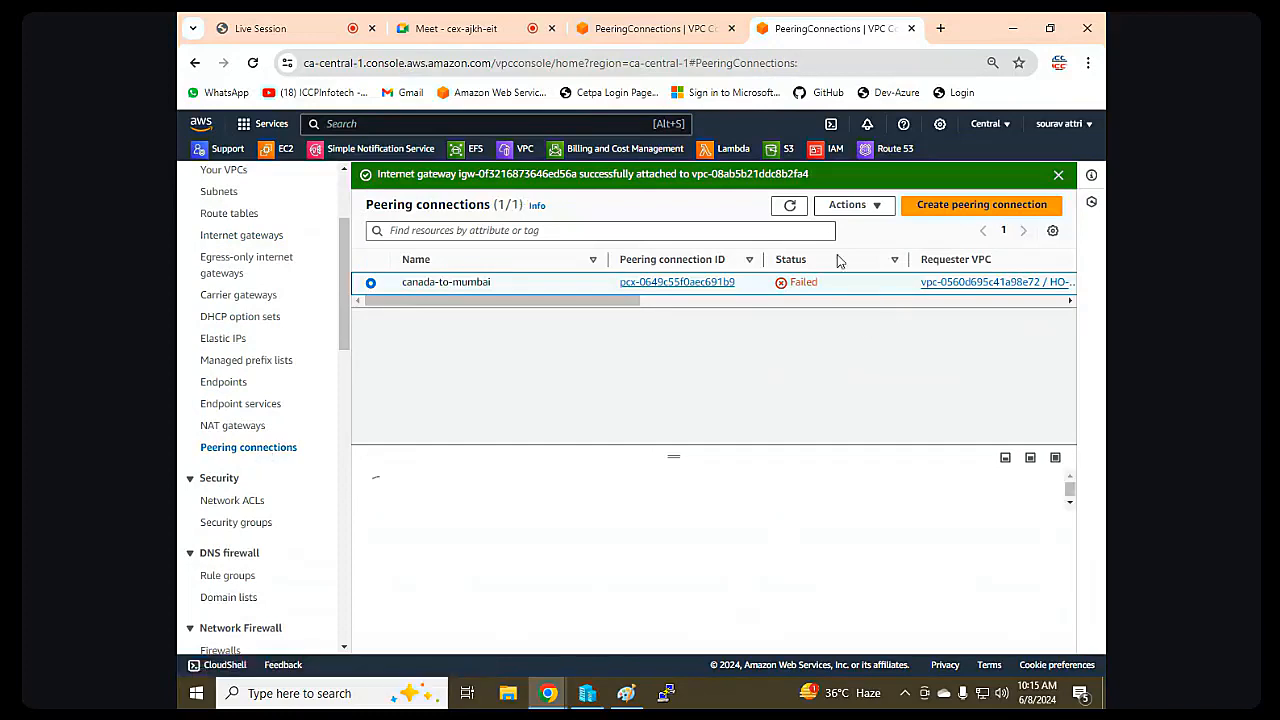
pyautogui.click(968, 245)
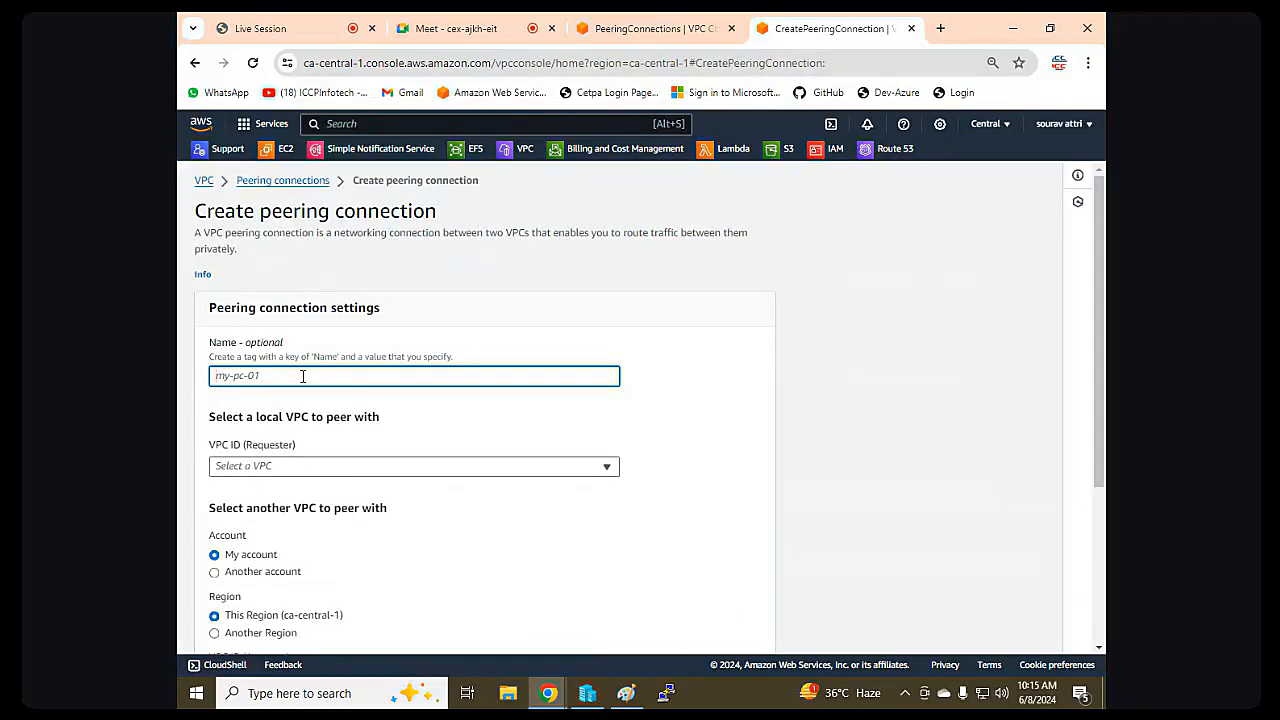
pyautogui.write('canada-to-mumbai')
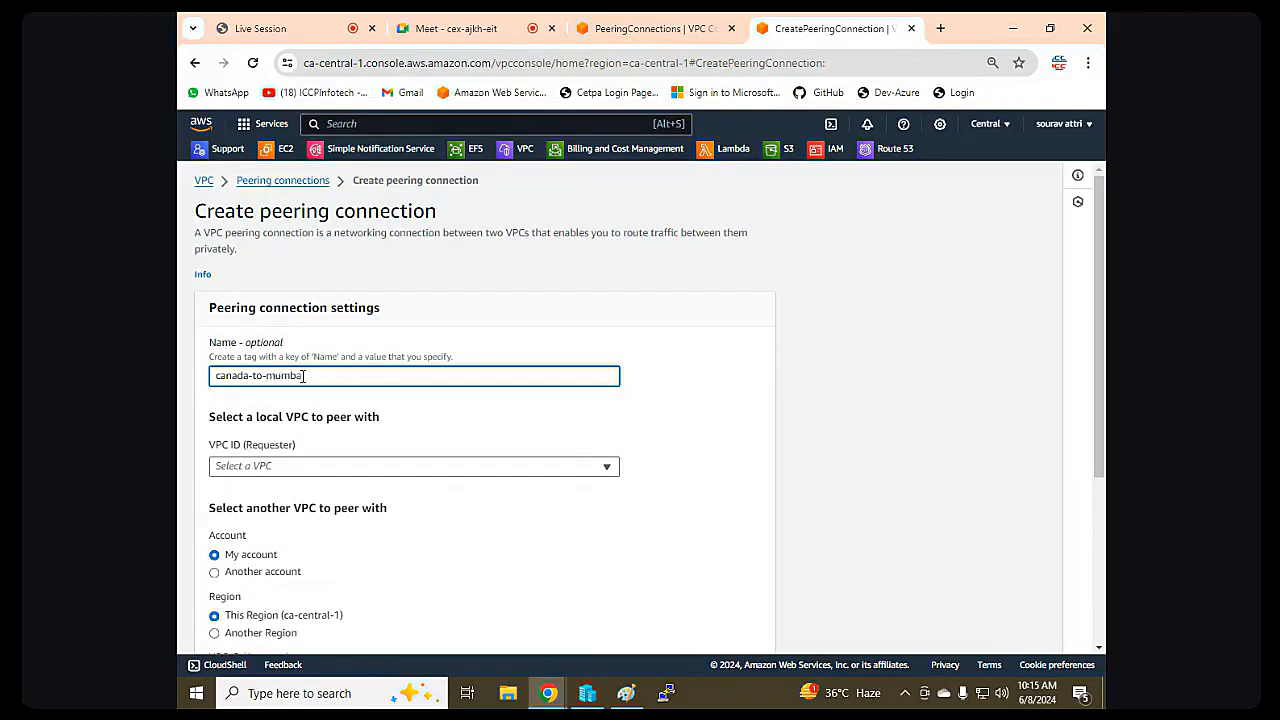
pyautogui.click(298, 467)
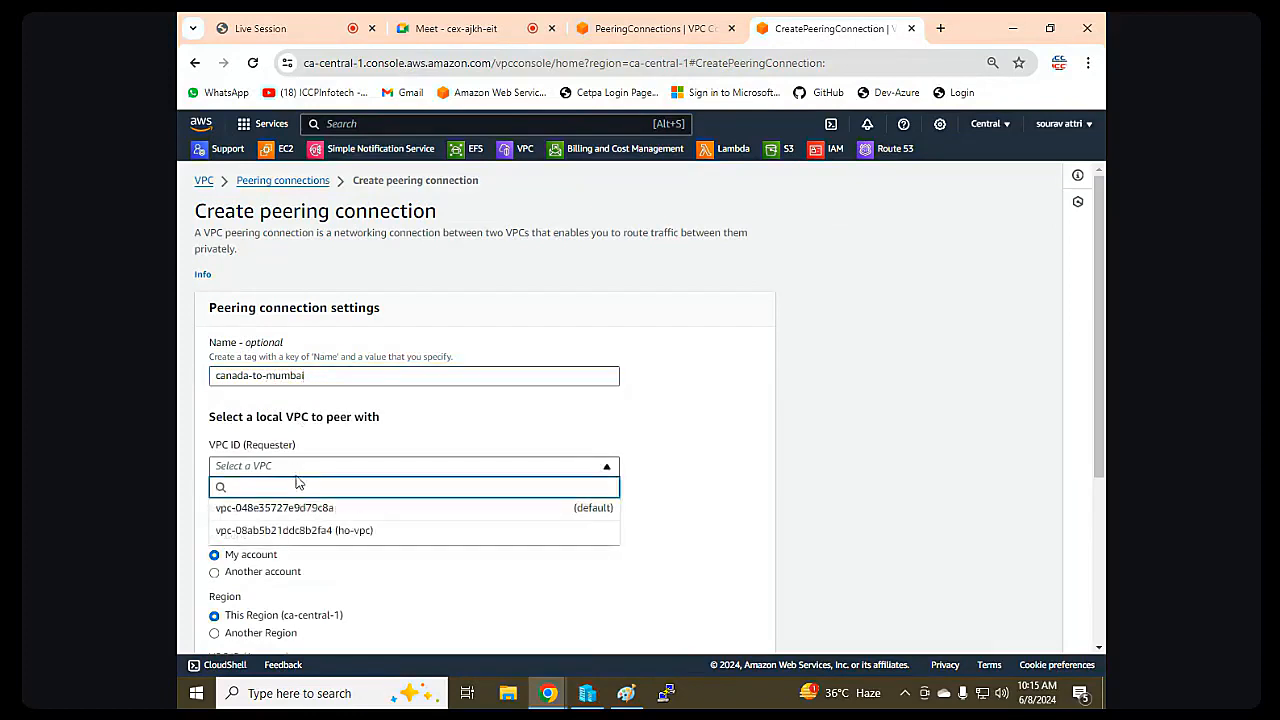
pyautogui.click(298, 530)
# Set the accepter side of the peering connection to another region, Asia Pacific (Mumbai) (ap-south-1).
pyautogui.scroll(-3, 500, 500)
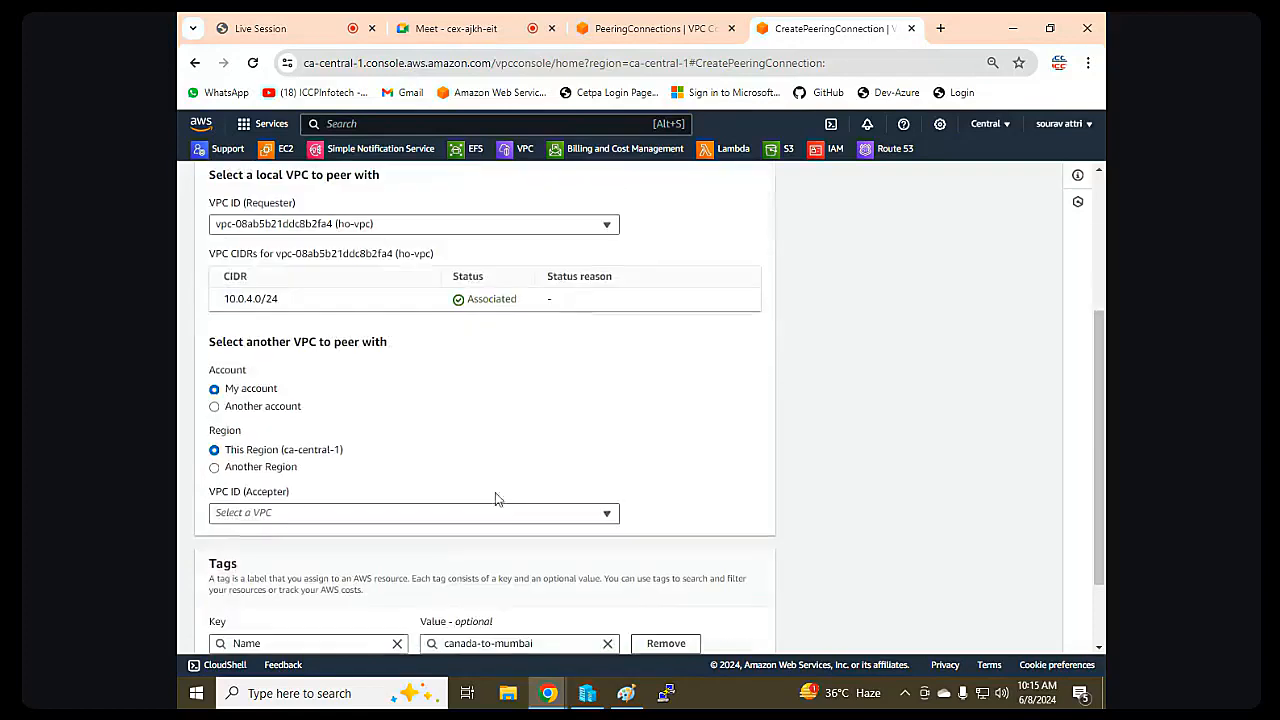
pyautogui.scroll(-2, 337, 309)
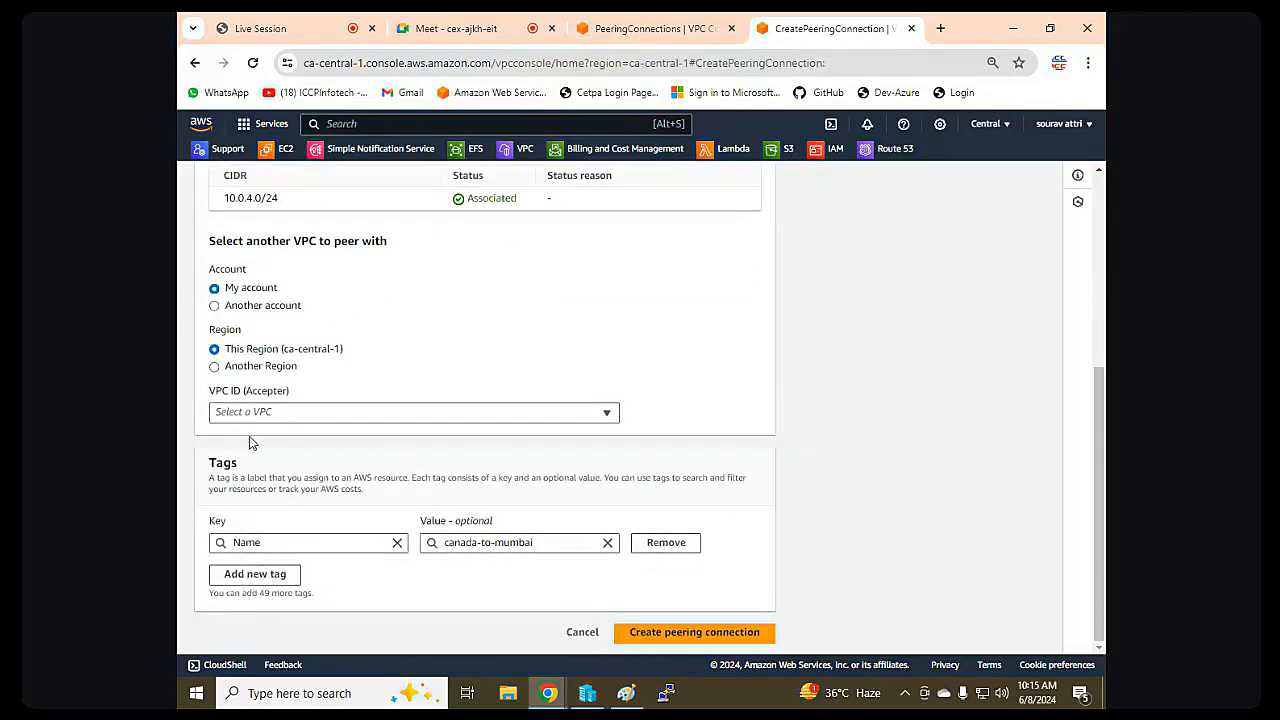
pyautogui.click(258, 367)
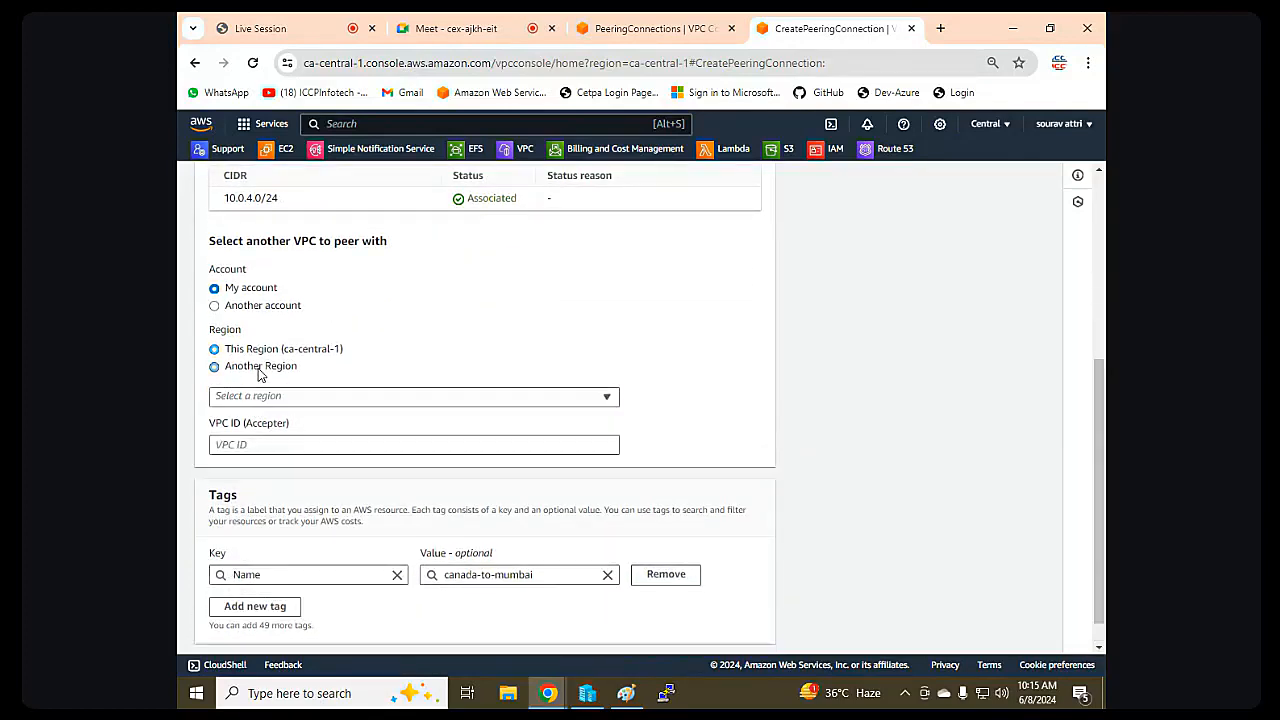
pyautogui.click(323, 398)
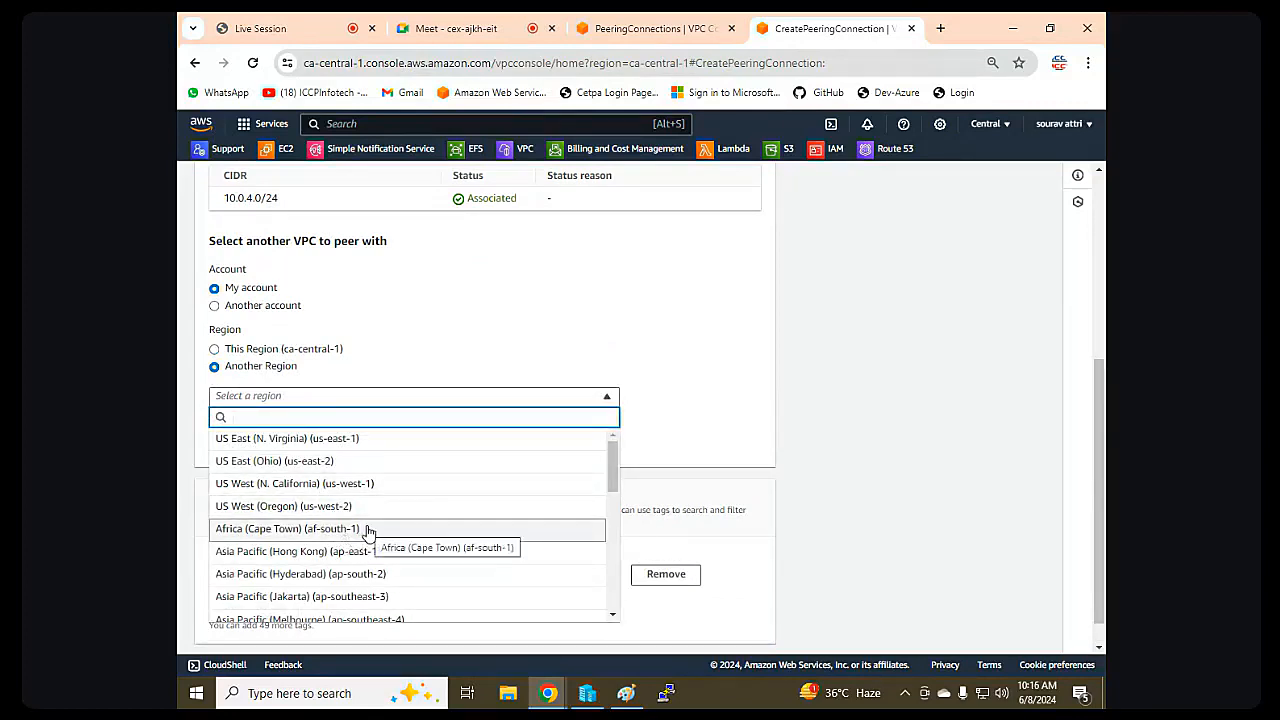
pyautogui.scroll(-1, 368, 533)
pyautogui.scroll(-1, 368, 533)
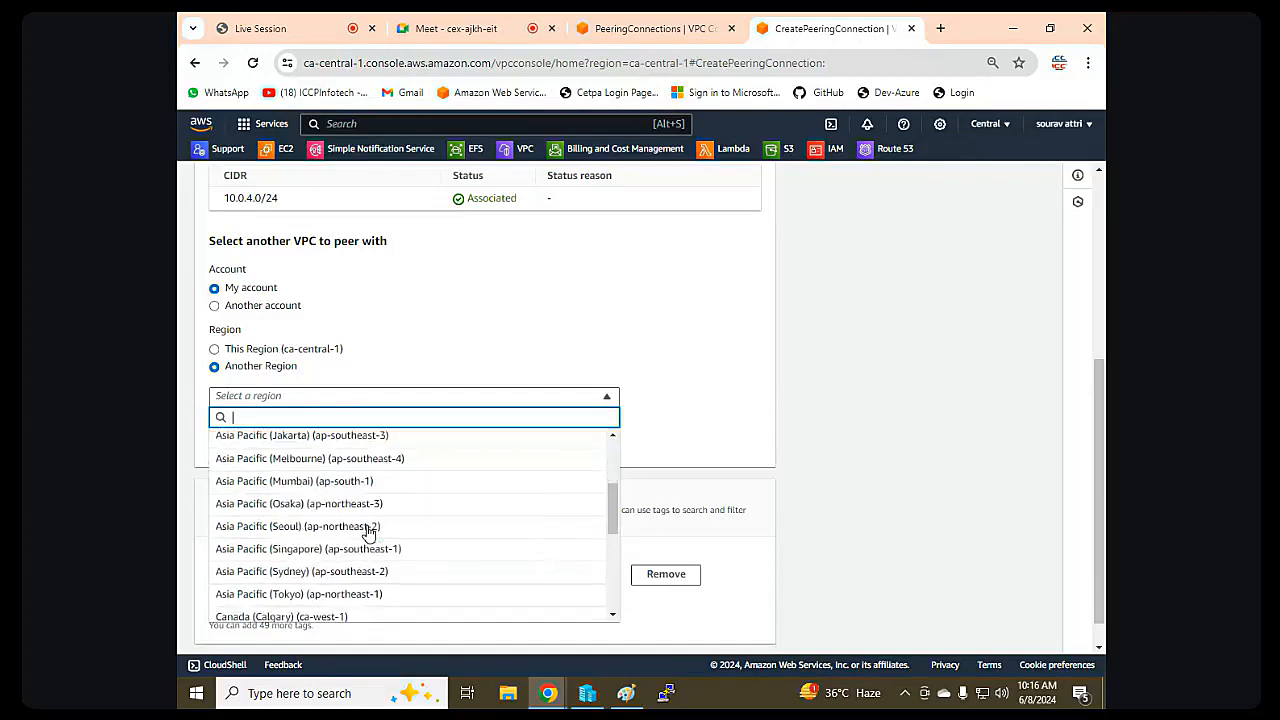
pyautogui.click(300, 483)
pyautogui.click(346, 443)
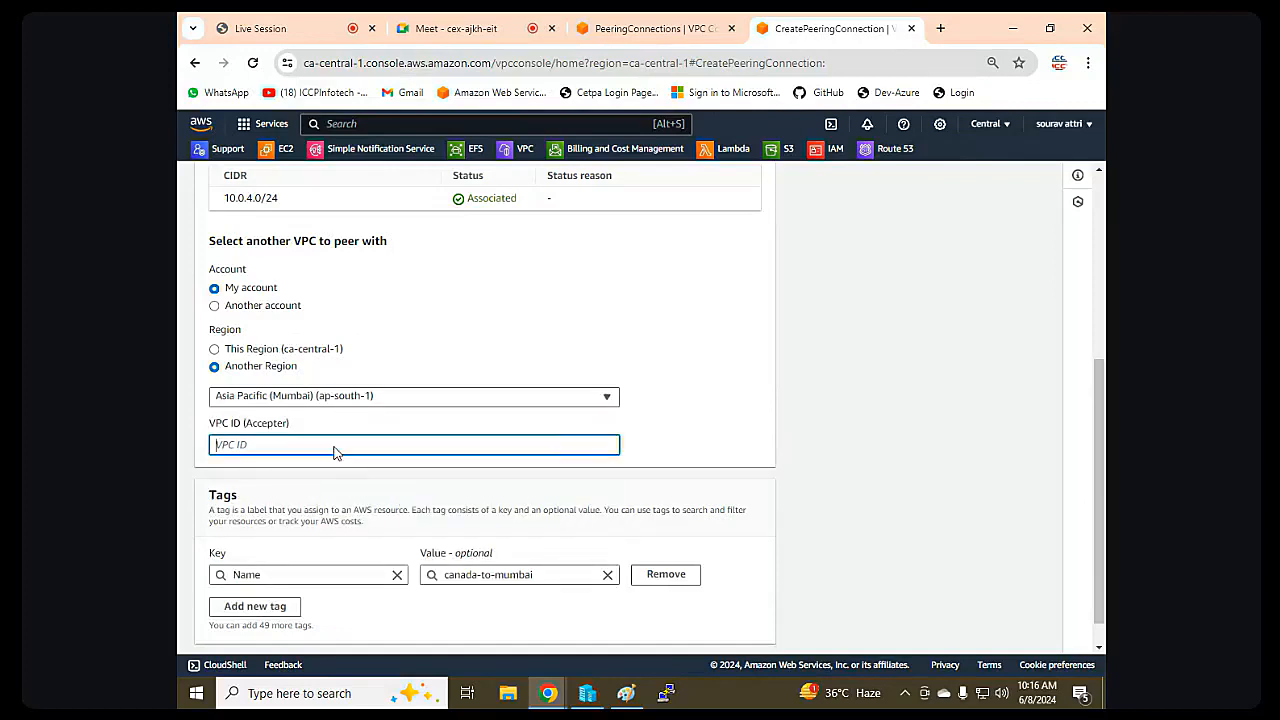
pyautogui.rightClick(335, 445)
pyautogui.click(367, 271)
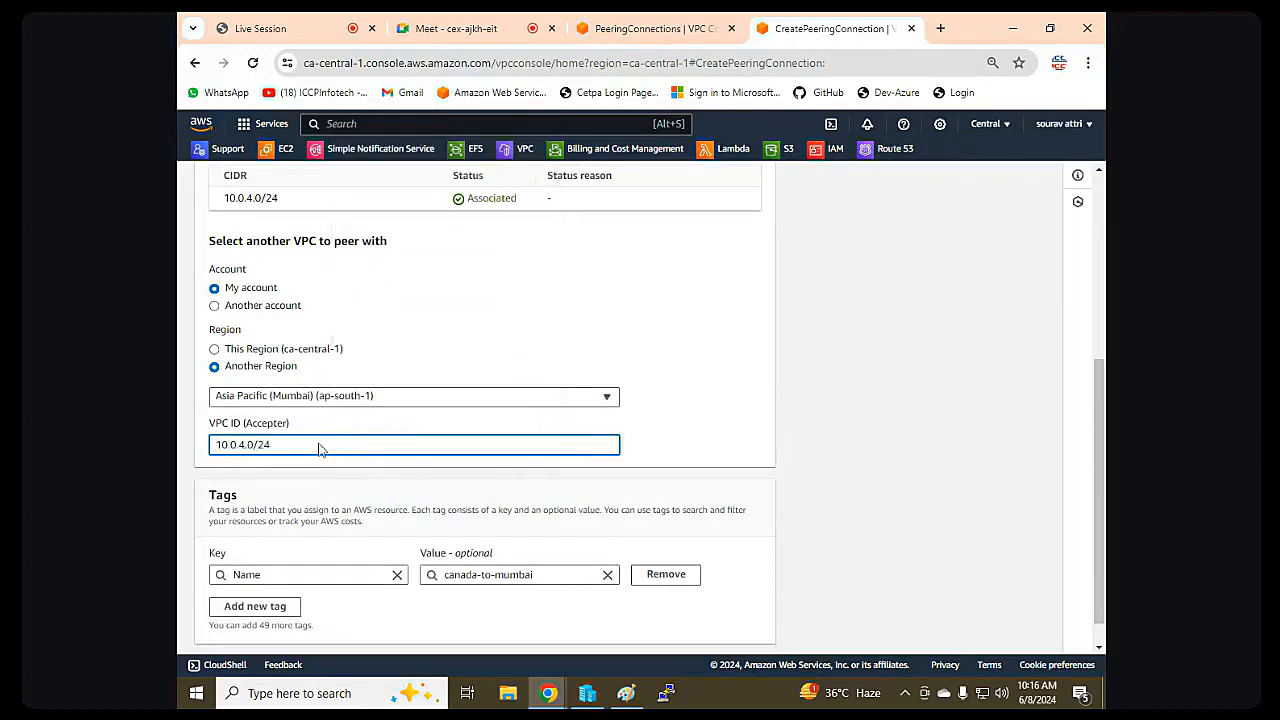
pyautogui.moveTo(279, 452); pyautogui.dragTo(178, 425)
pyautogui.press('BackSpace')
# Copy the VPC ID of Iccp-vpc1 from the Mumbai region's VPC list and enter it as the accepter VPC ID.
pyautogui.click(645, 29)
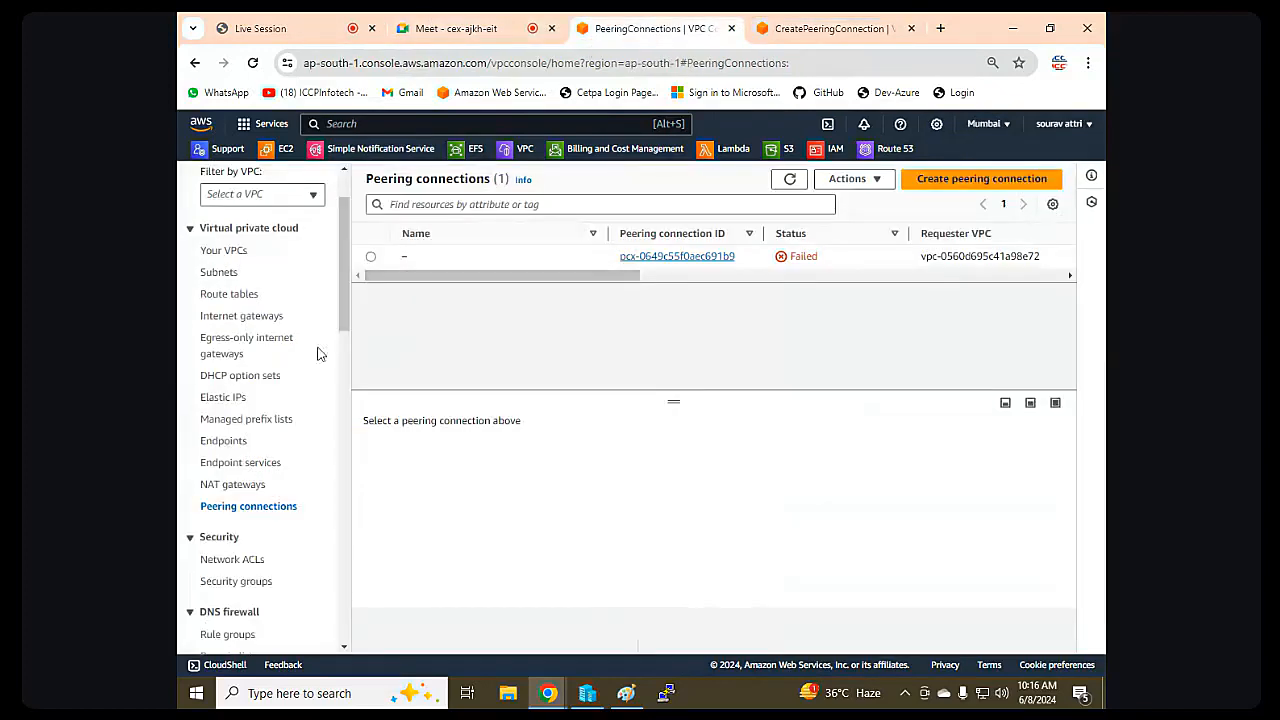
pyautogui.click(214, 252)
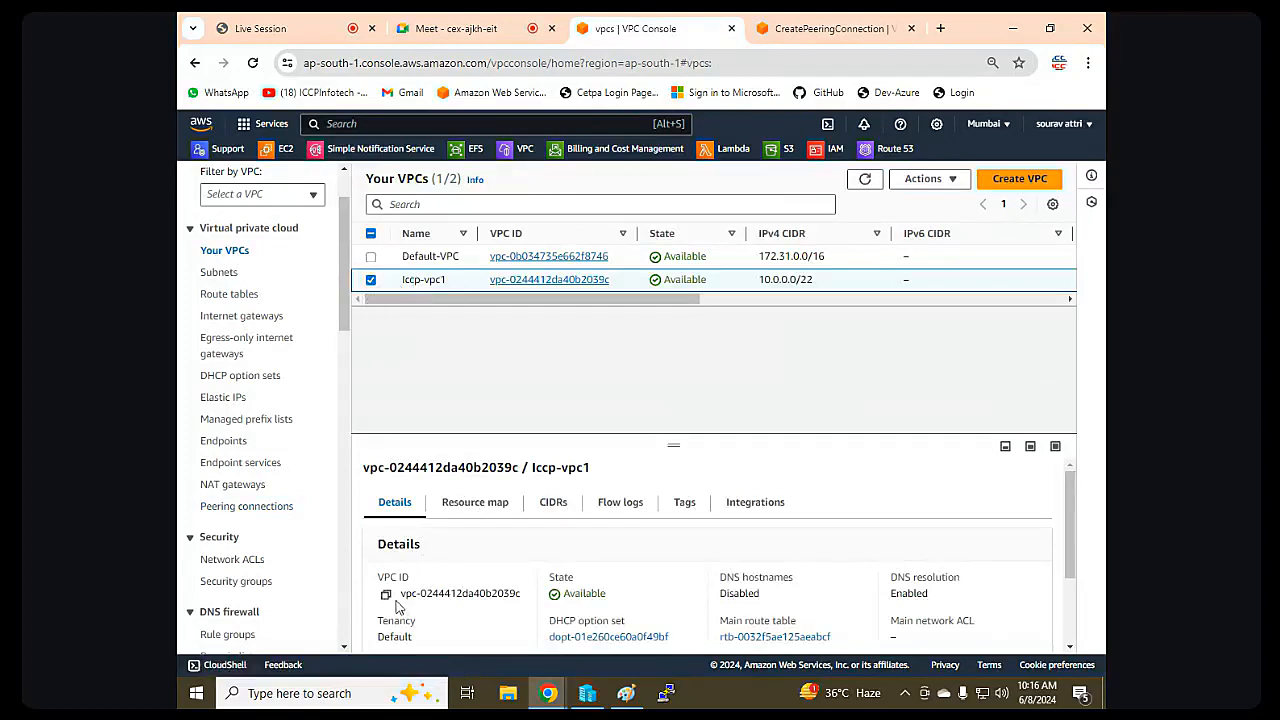
pyautogui.click(386, 597)
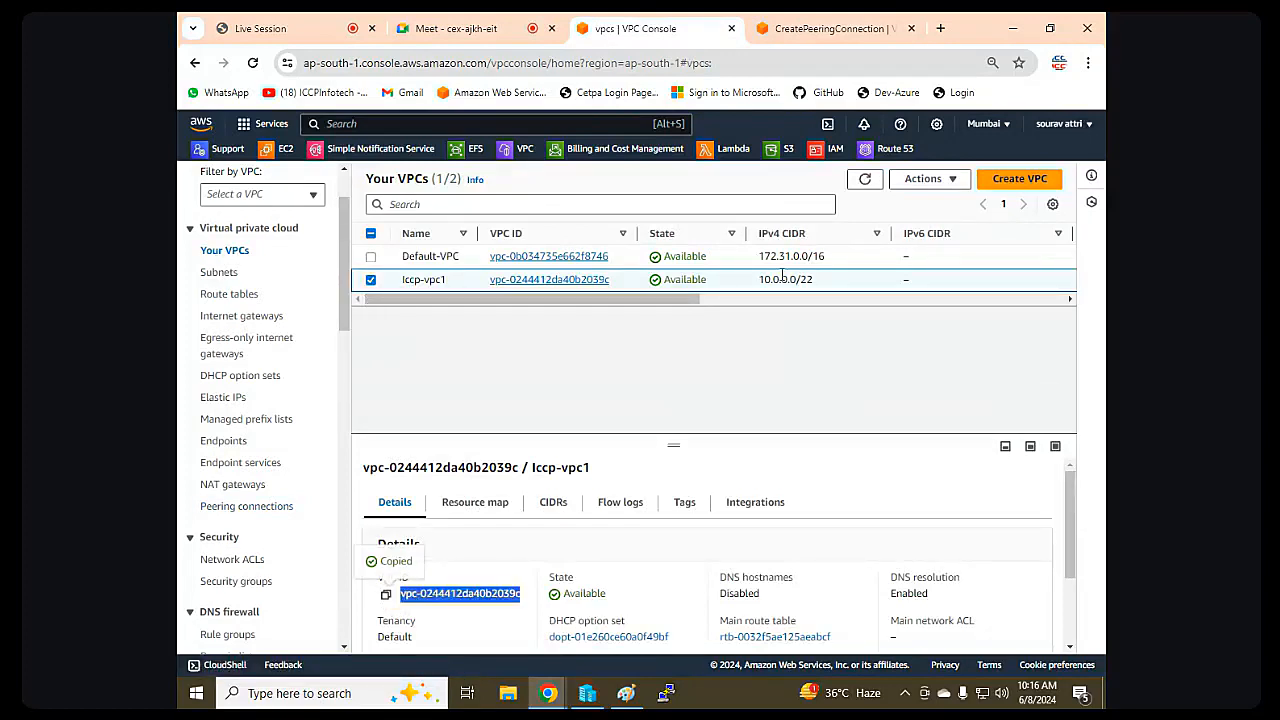
pyautogui.click(838, 28)
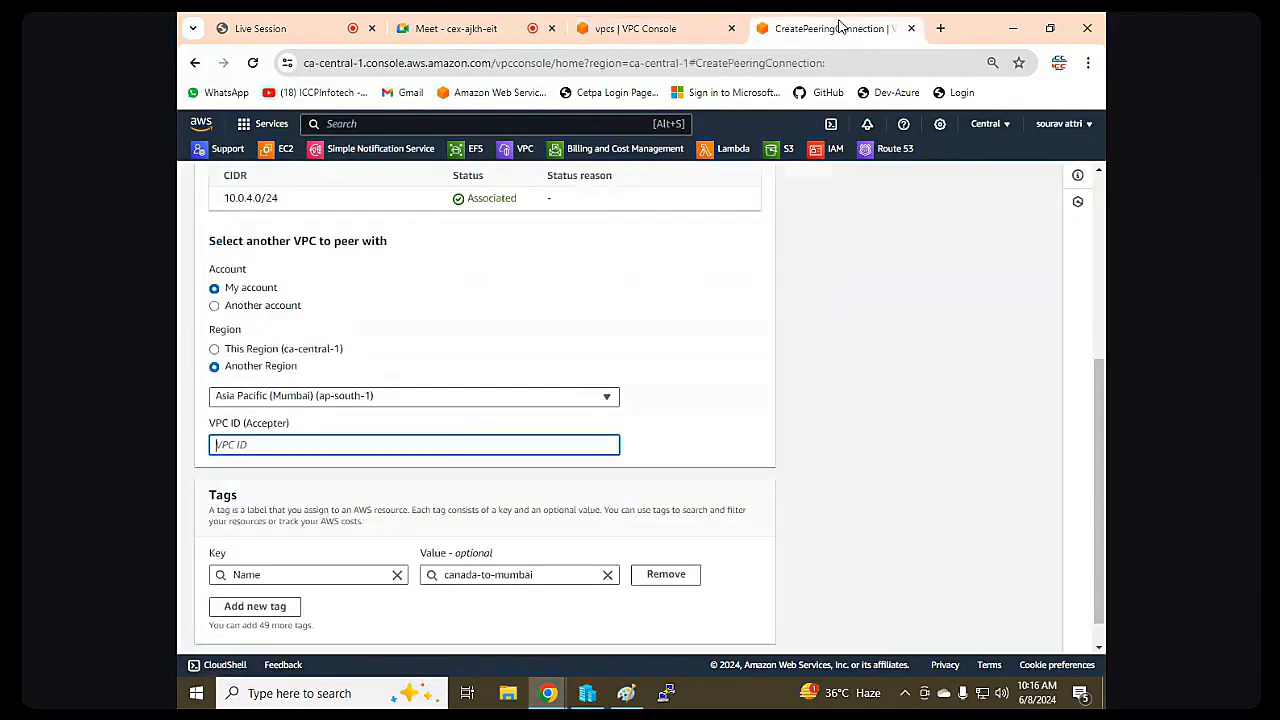
pyautogui.rightClick(288, 440)
pyautogui.click(320, 258)
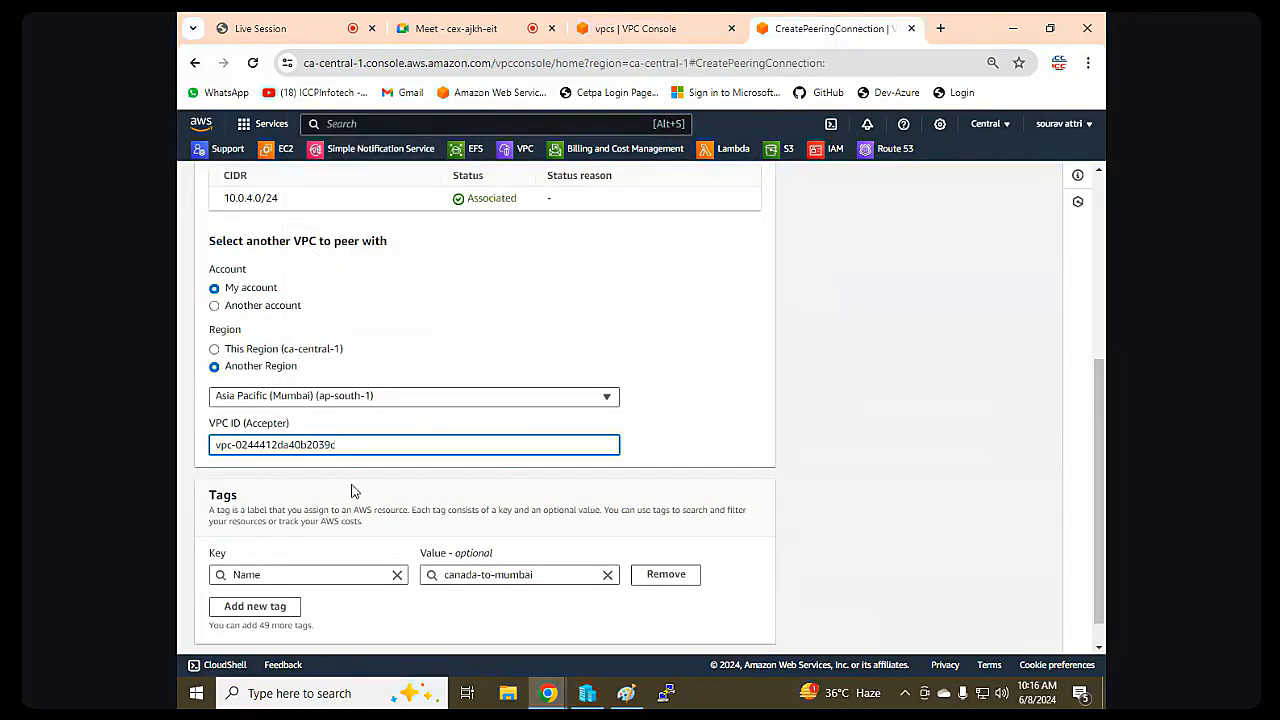
pyautogui.click(709, 406)
# Create the canada-to-mumbai peering connection, then return to the peering connections list and dismiss the error notification.
pyautogui.scroll(-1, 714, 403)
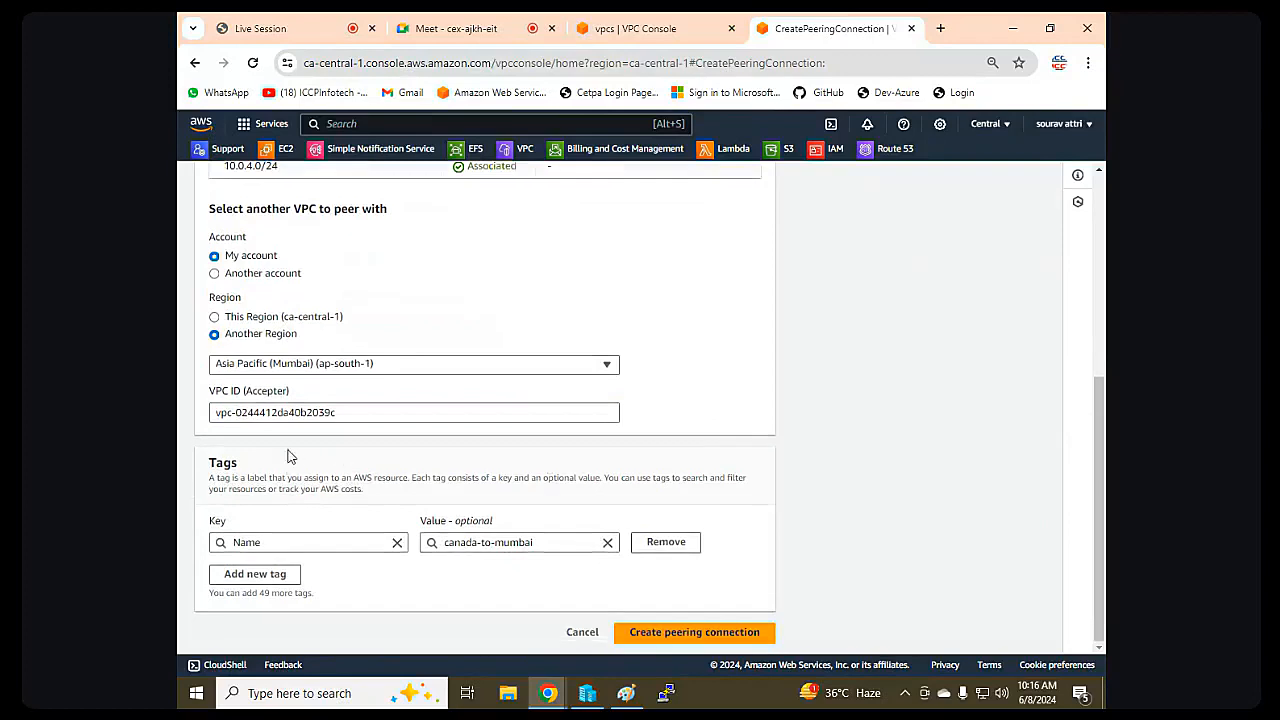
pyautogui.click(654, 634)
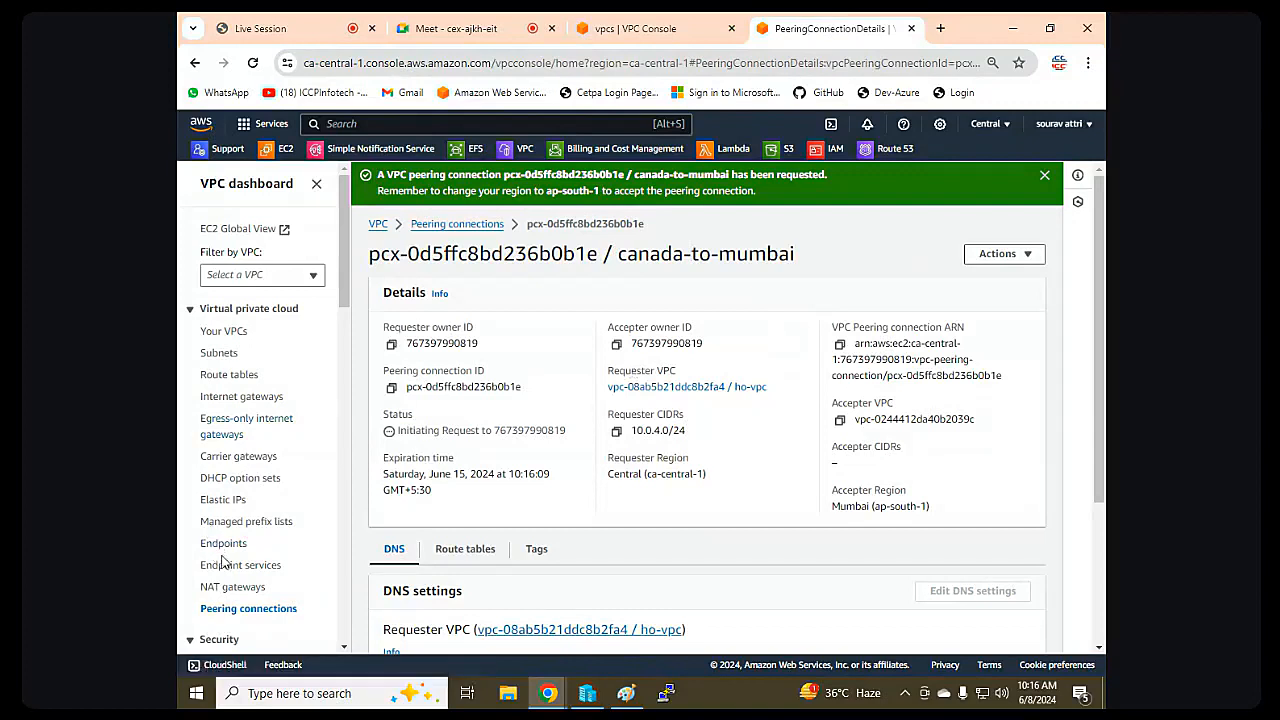
pyautogui.click(252, 607)
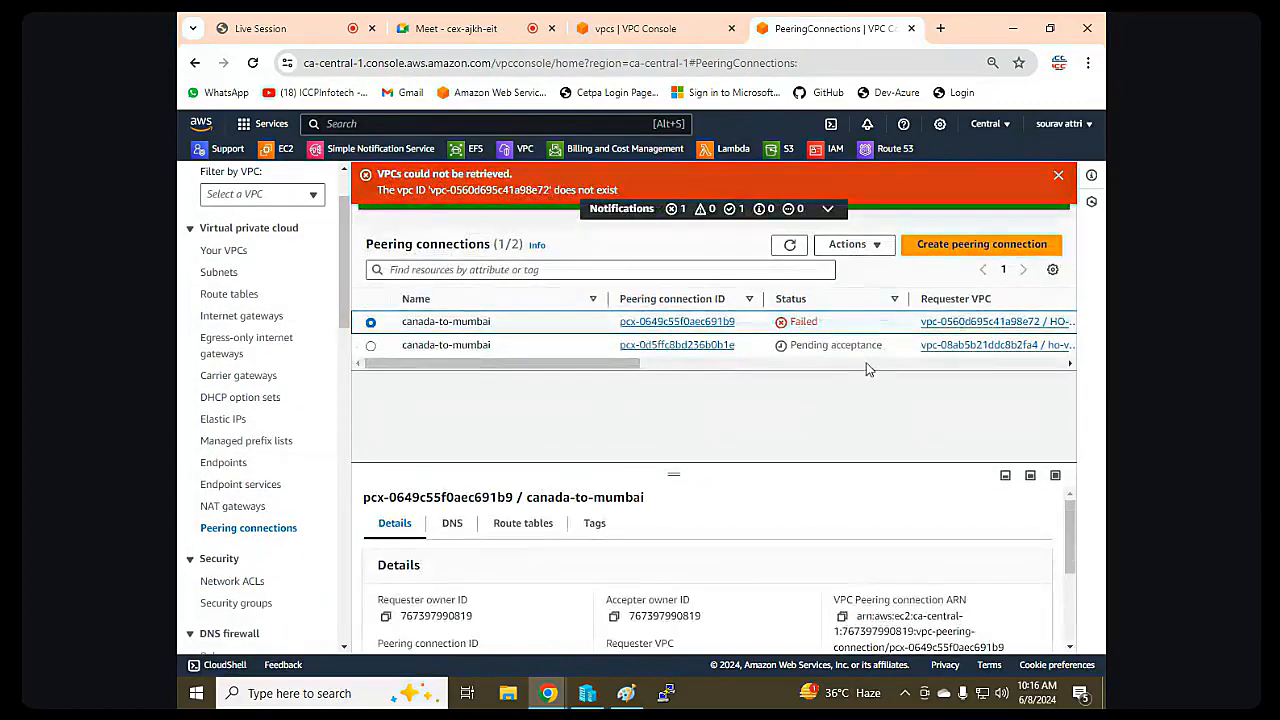
pyautogui.click(1058, 175)
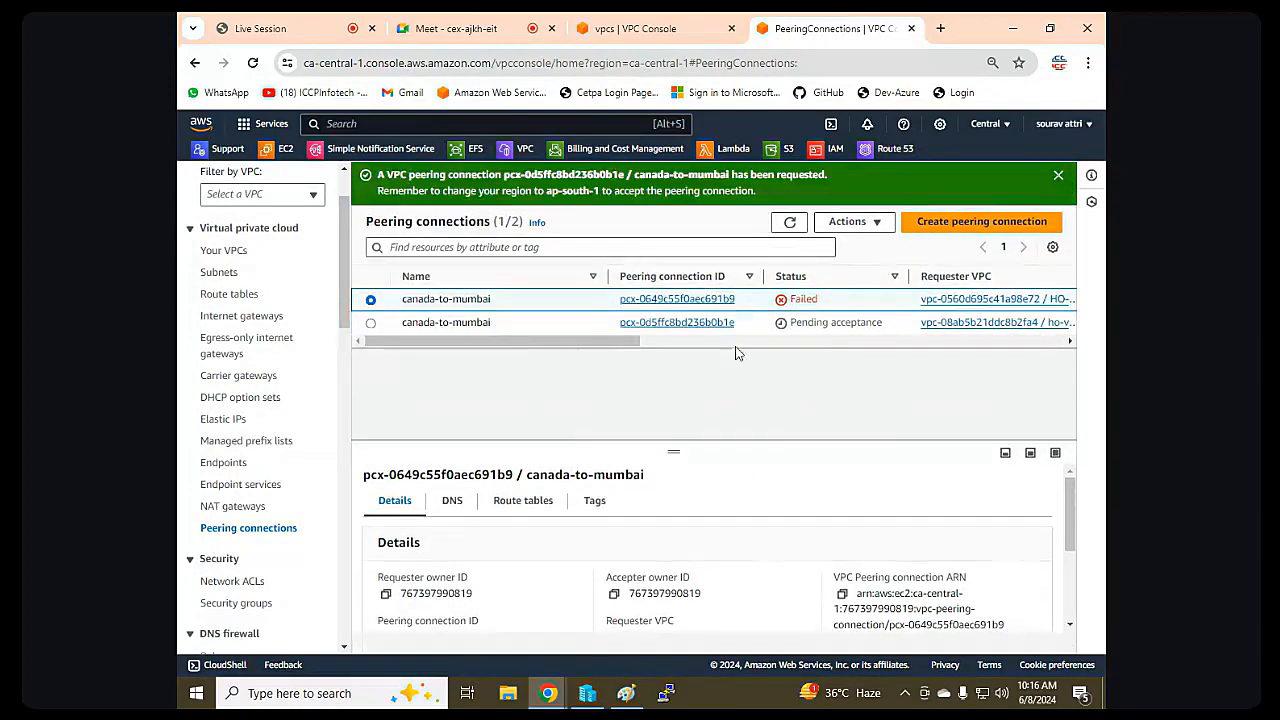
# Accept the pending peering connection request from ho-vpc in the Mumbai region.
pyautogui.click(640, 28)
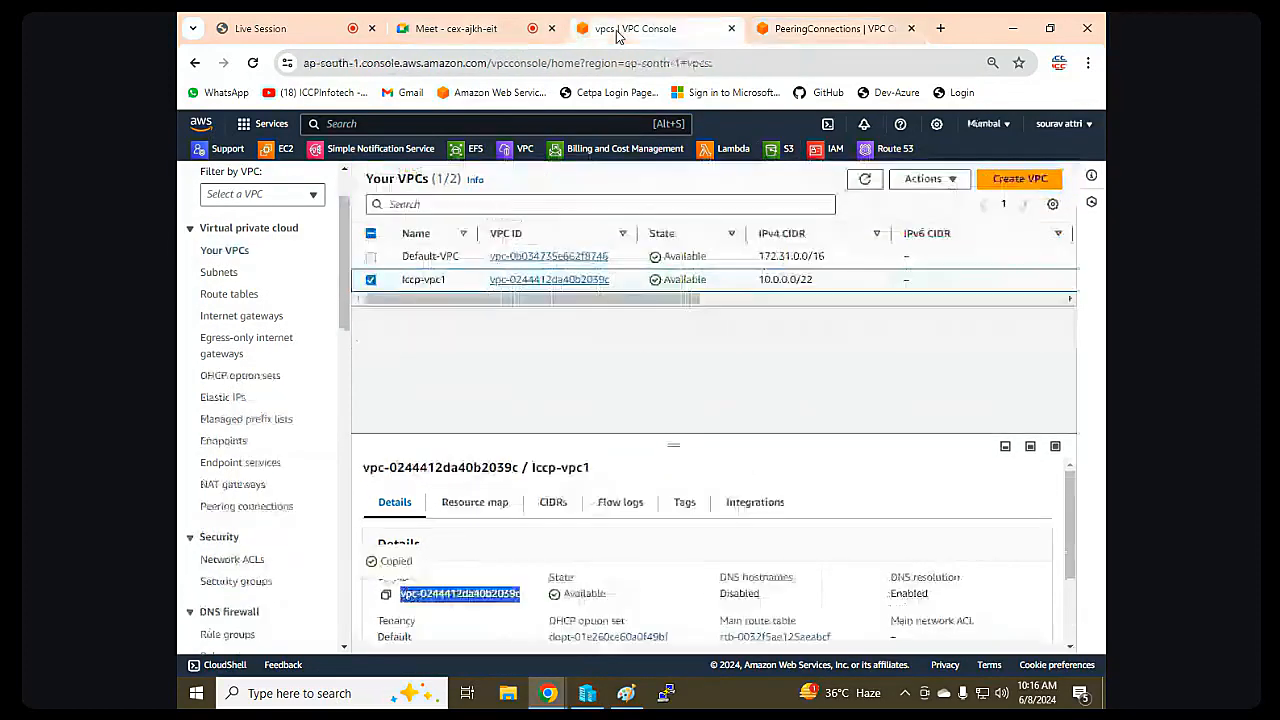
pyautogui.scroll(-1, 180, 478)
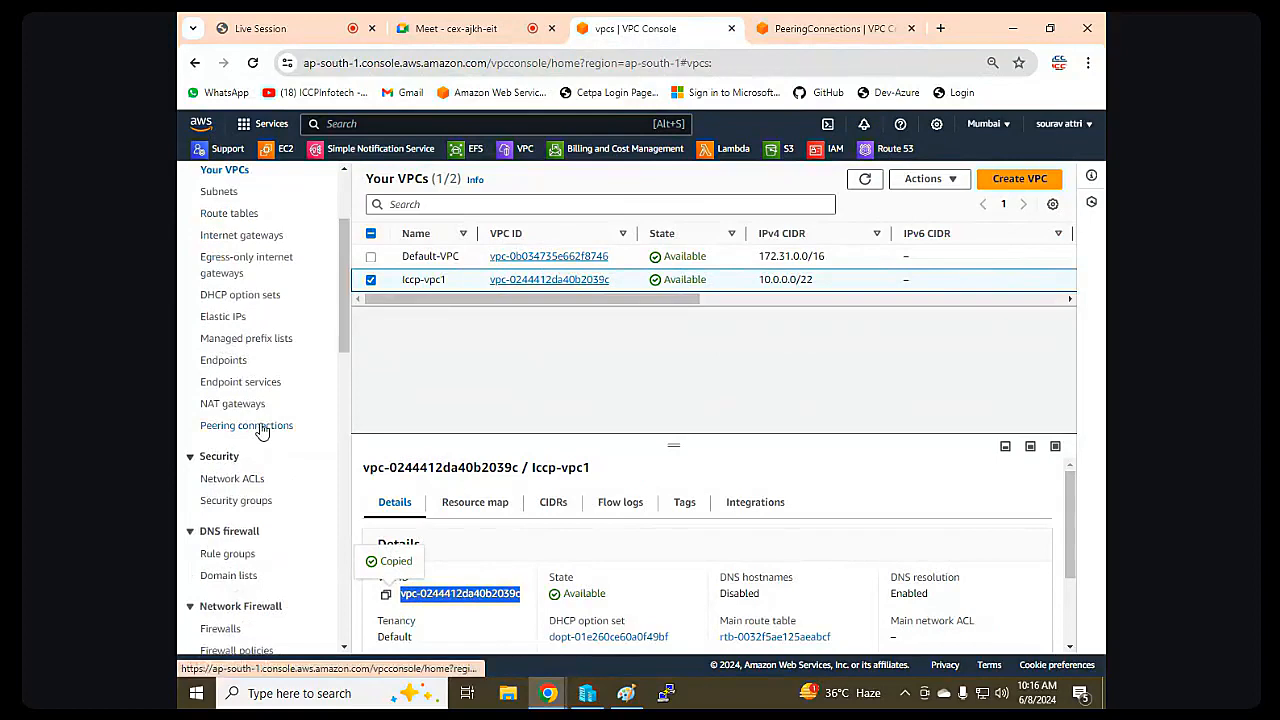
pyautogui.click(260, 429)
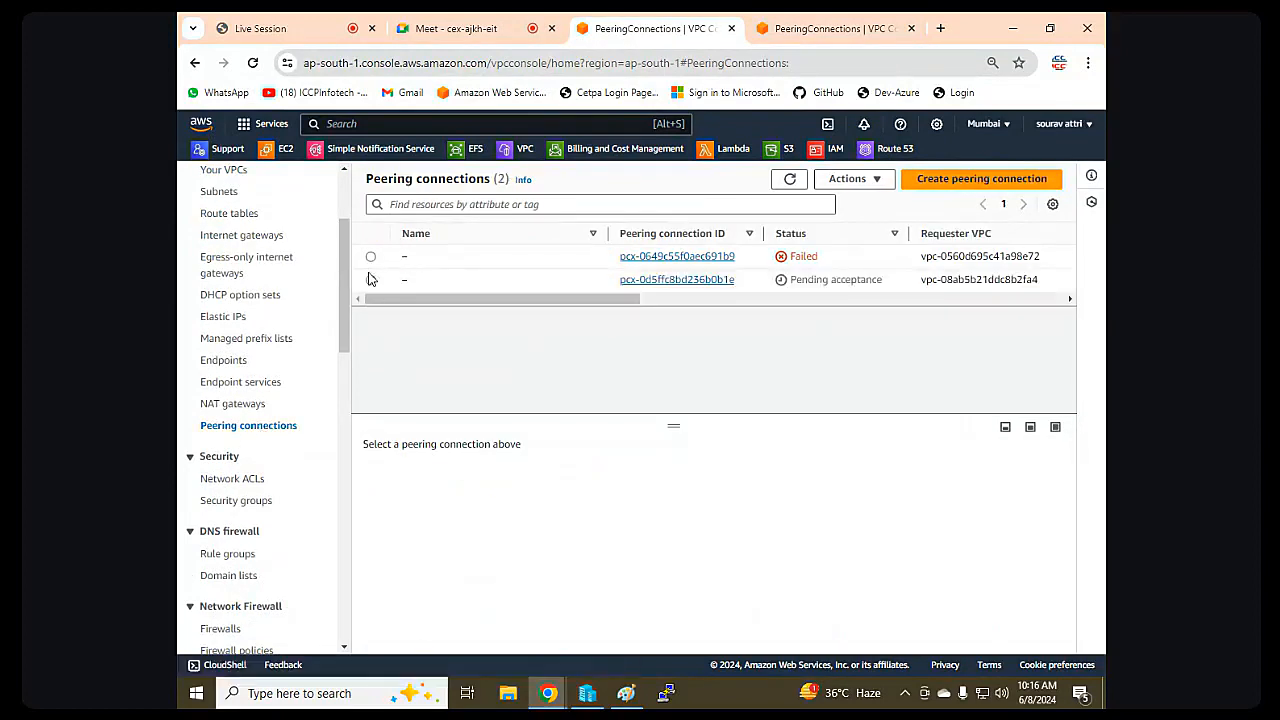
pyautogui.click(370, 281)
pyautogui.click(852, 179)
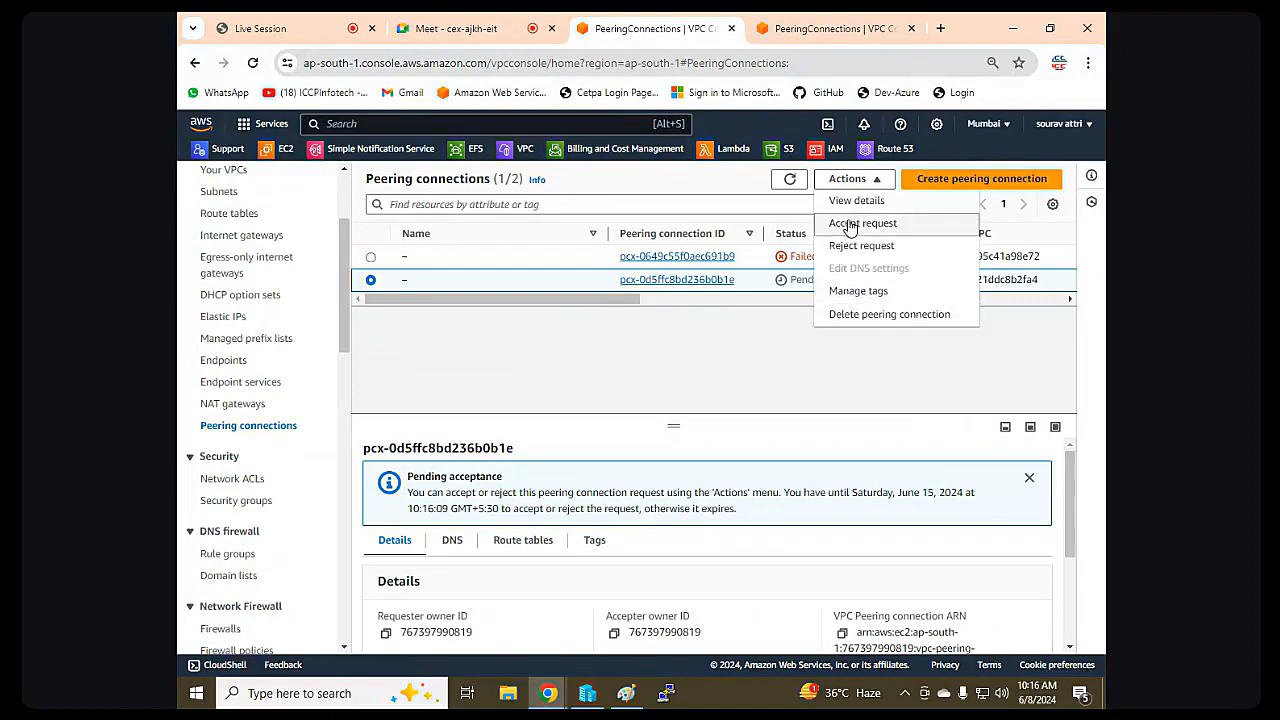
pyautogui.click(850, 224)
pyautogui.click(960, 529)
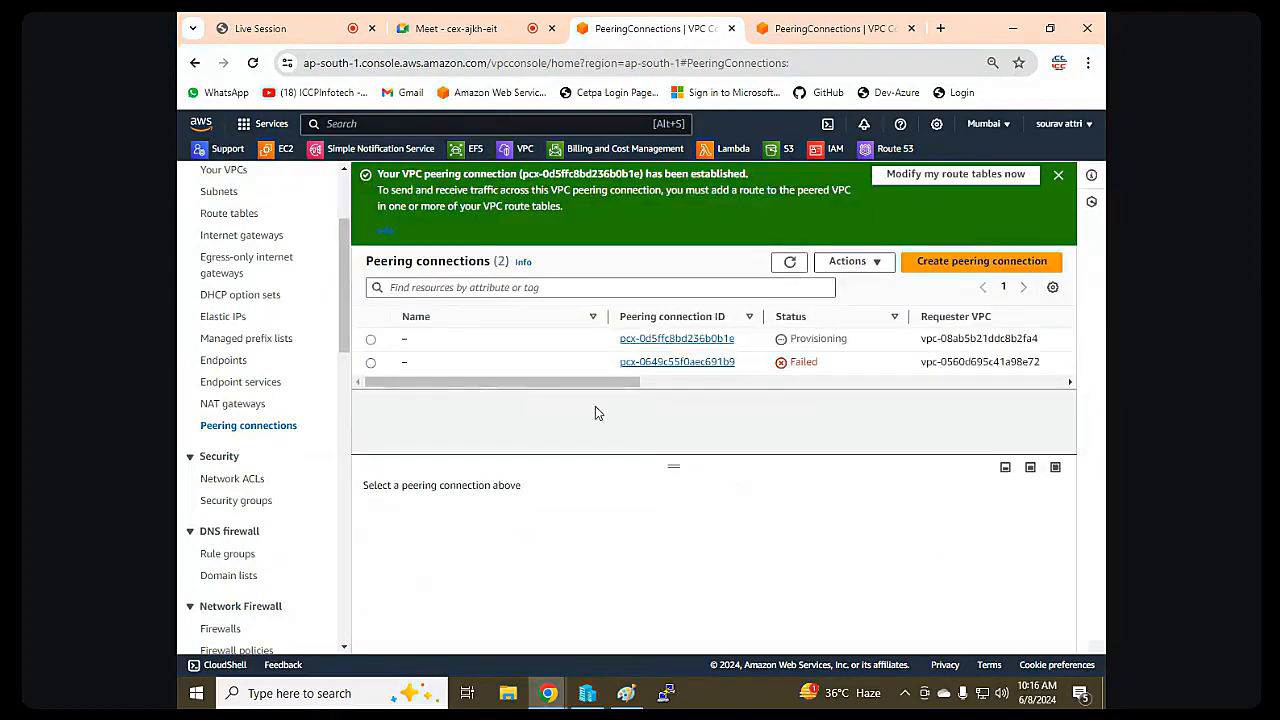
# Name the failed peering connection in the Mumbai region Mumbai-tocanada.
pyautogui.click(419, 366)
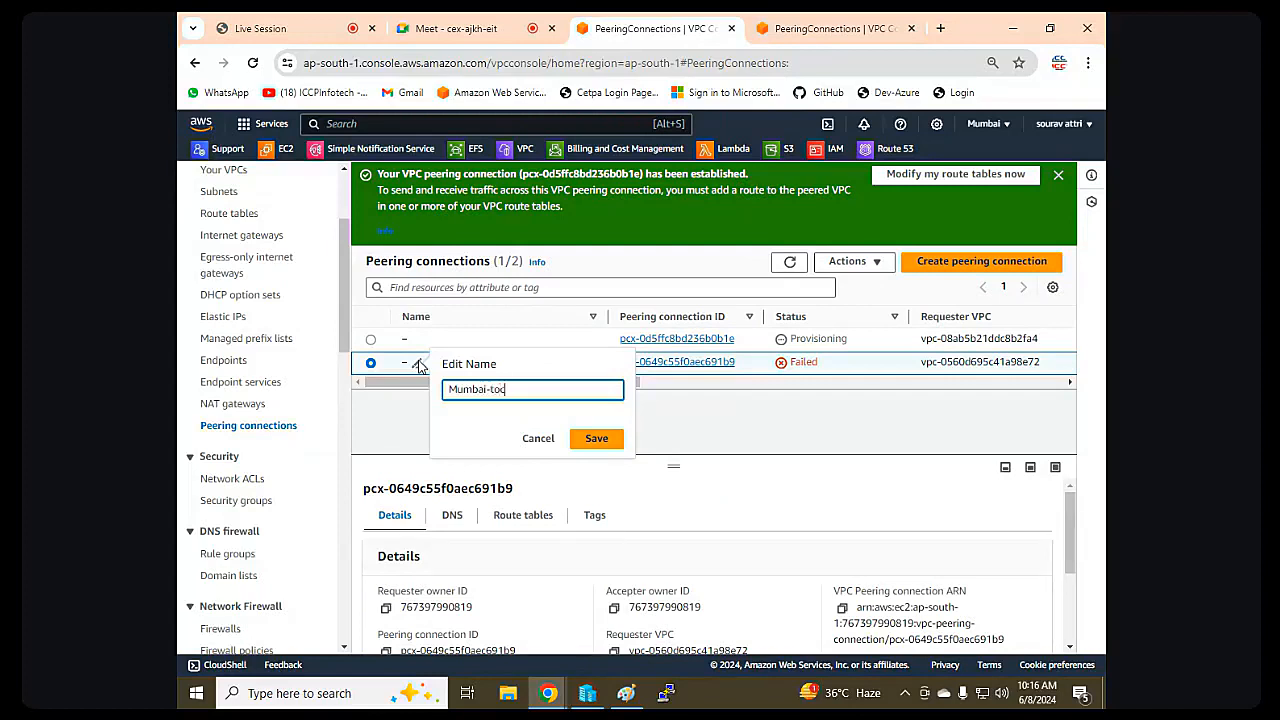
pyautogui.click(582, 440)
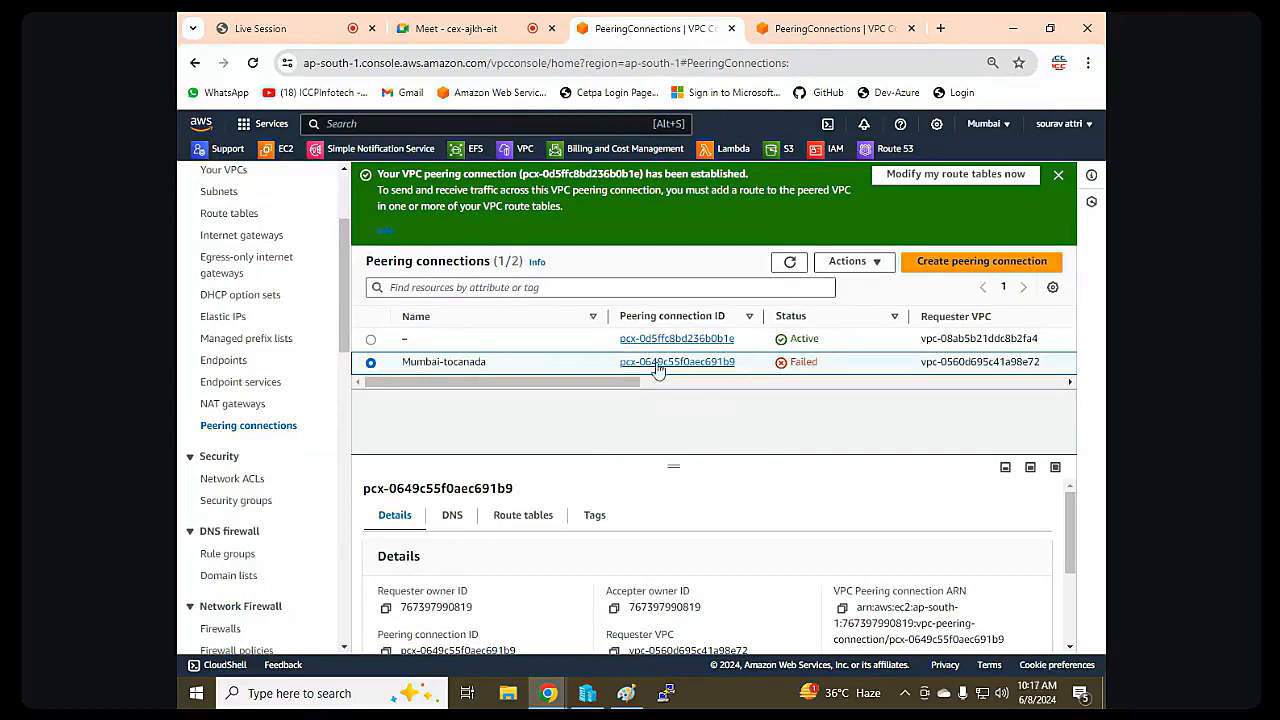
# Copy the failed connection's name and give the newly accepted peering connection the same name, Mumbai-tocanada.
pyautogui.click(495, 362)
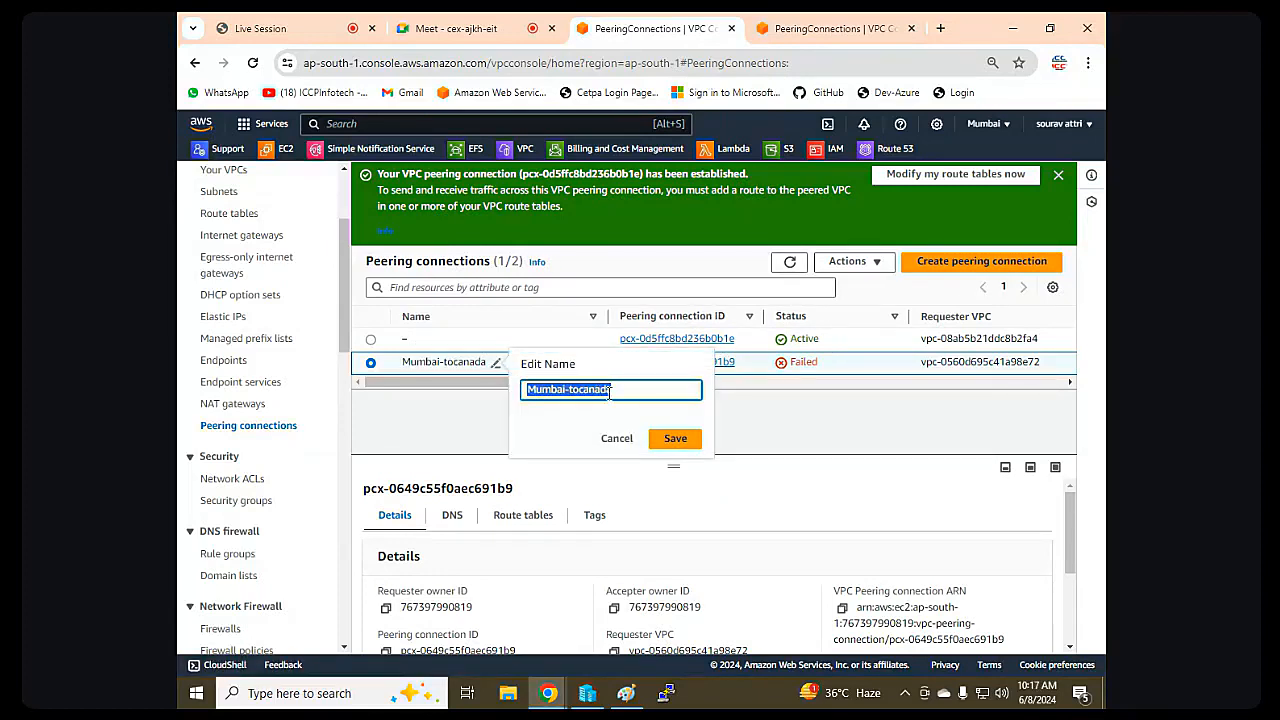
pyautogui.press('BackSpace')
pyautogui.click(419, 340)
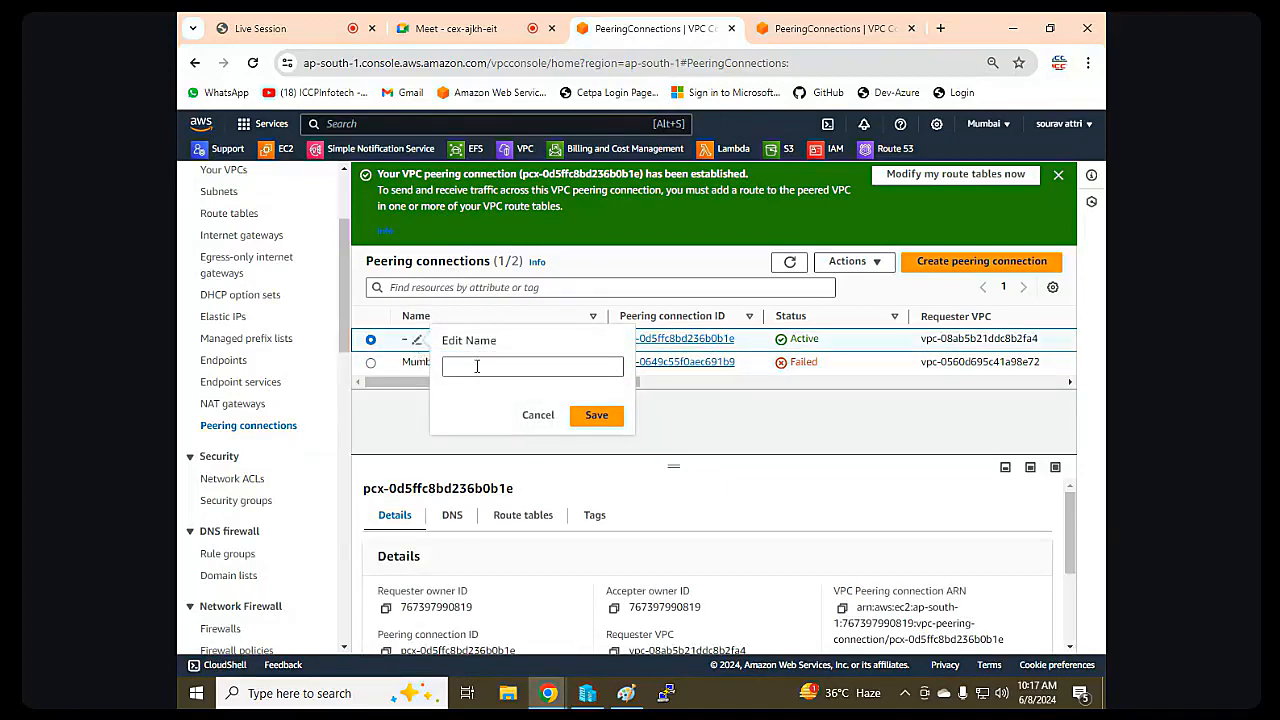
pyautogui.click(542, 368)
pyautogui.hotkey('ctrl', 'v')
pyautogui.click(596, 415)
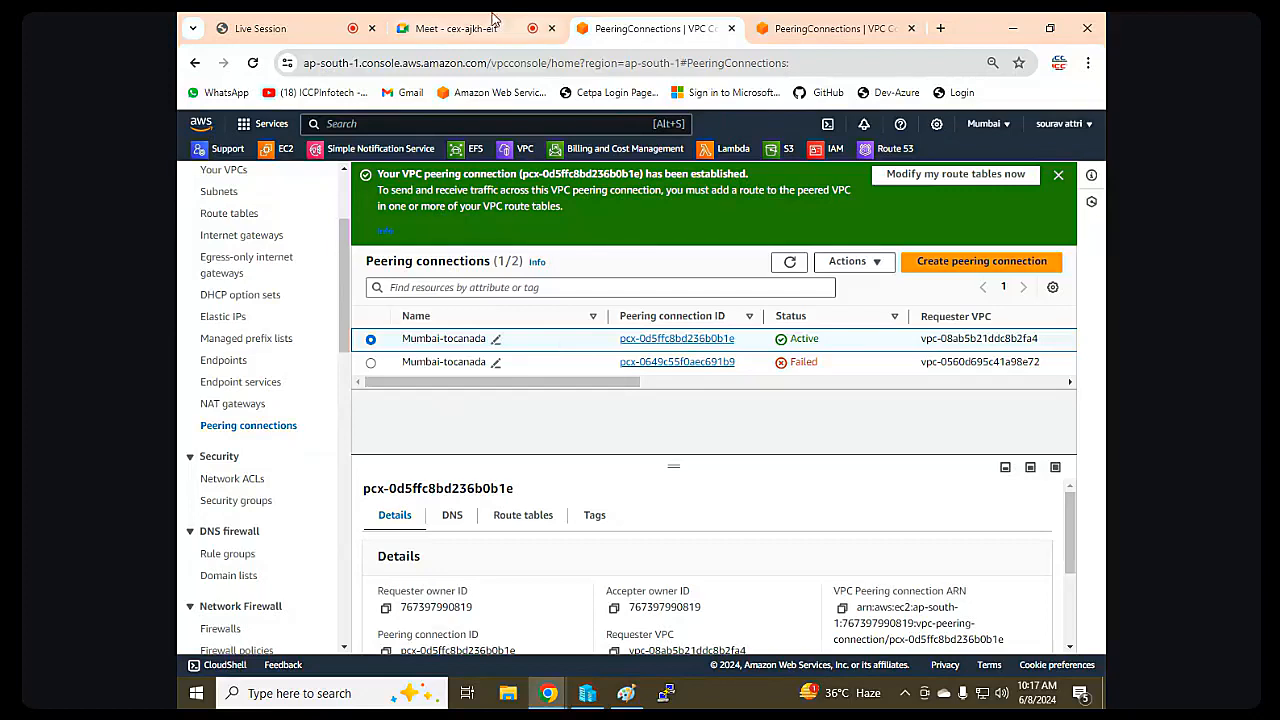
# Check the chat messages in the live session and the Google Meet call, then switch to the Paint diagram.
pyautogui.click(283, 36)
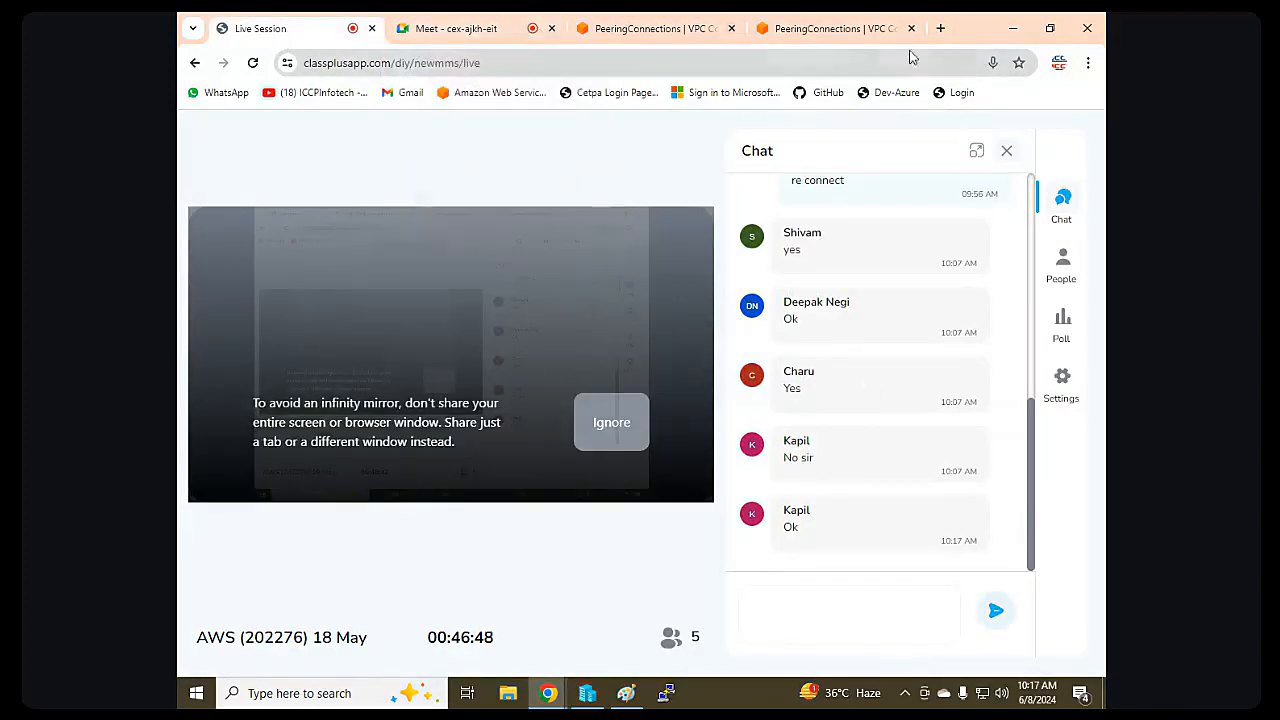
pyautogui.click(455, 29)
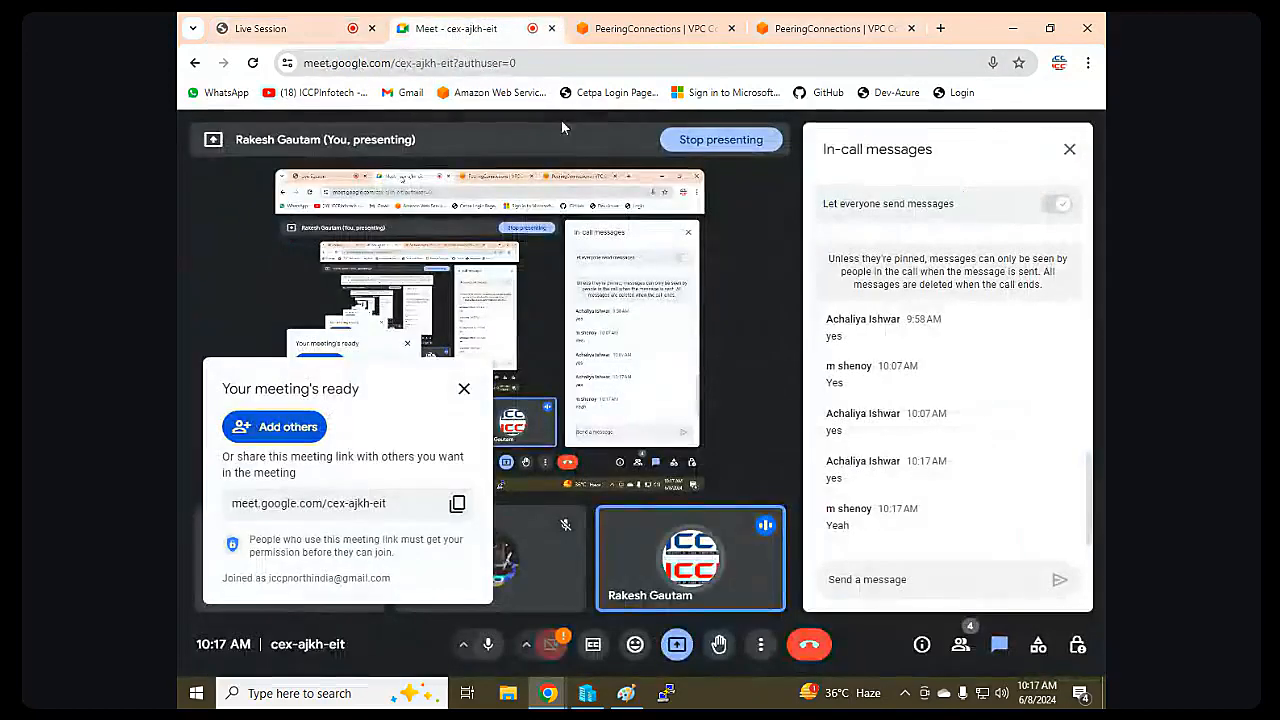
pyautogui.click(289, 36)
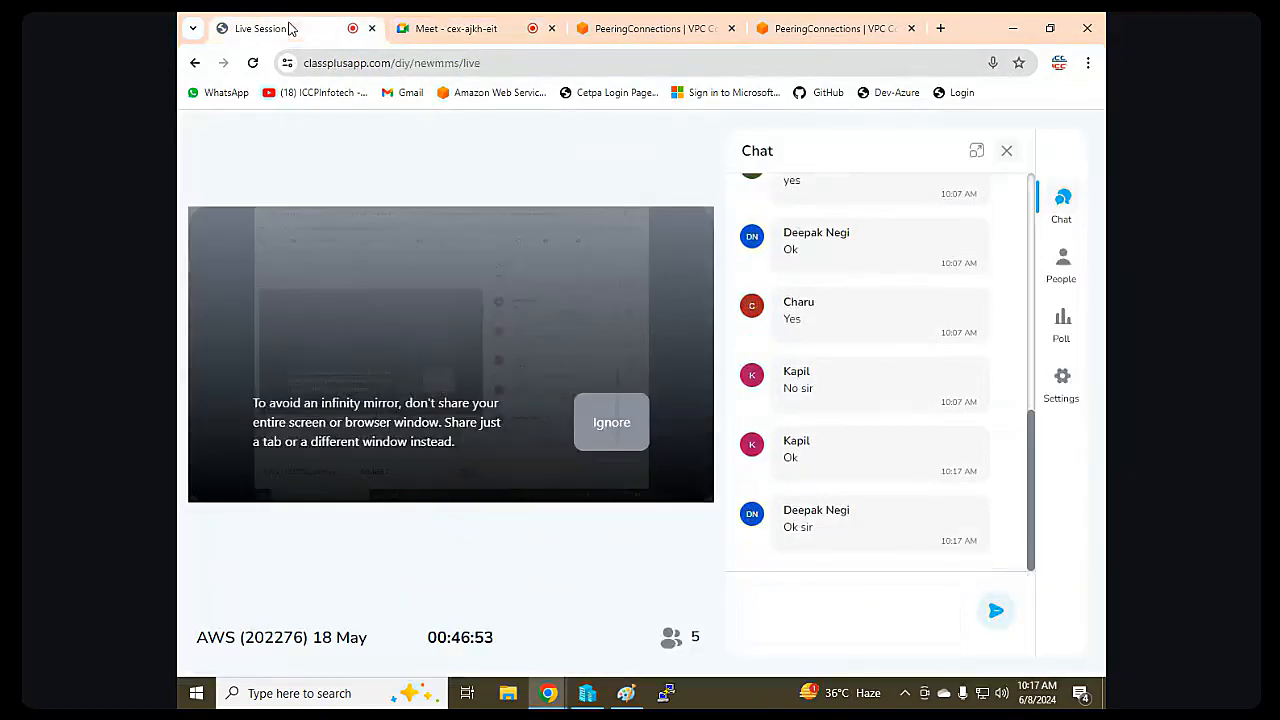
pyautogui.click(1016, 31)
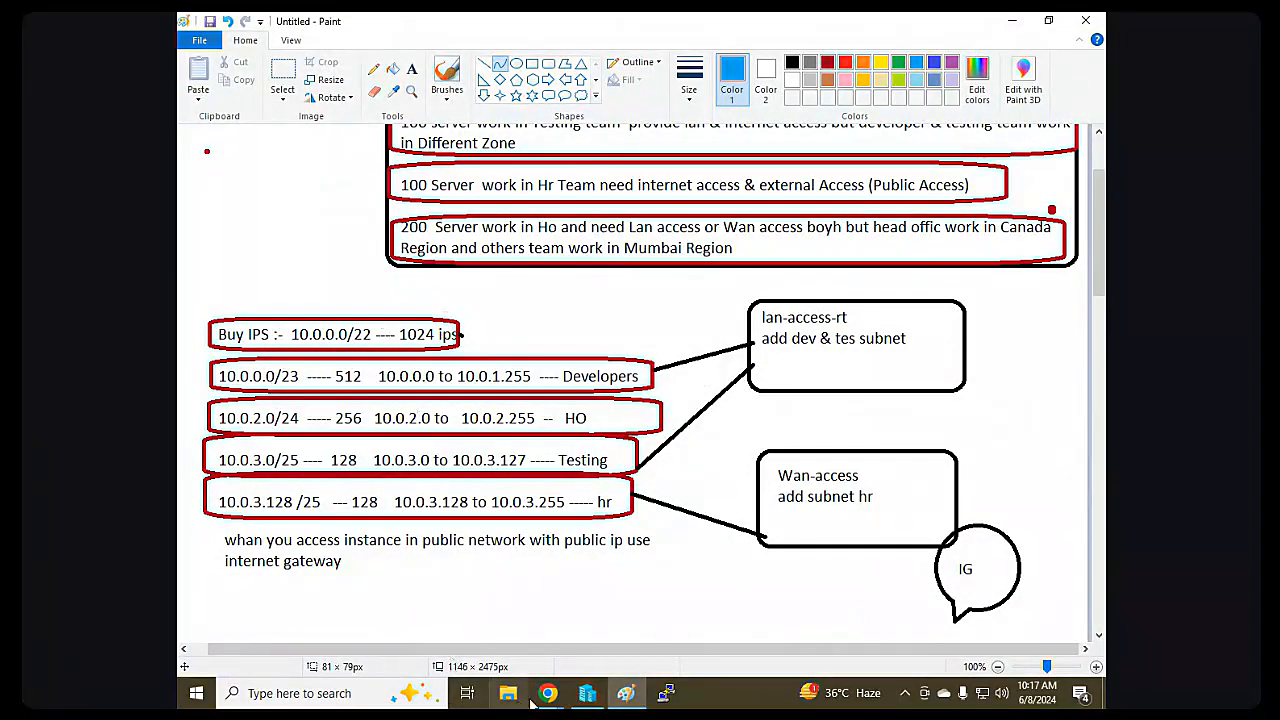
# Switch from Paint to Chrome and open the refreshed subnet list of the Canada (Central) region.
pyautogui.moveTo(548, 693)
pyautogui.click(434, 611)
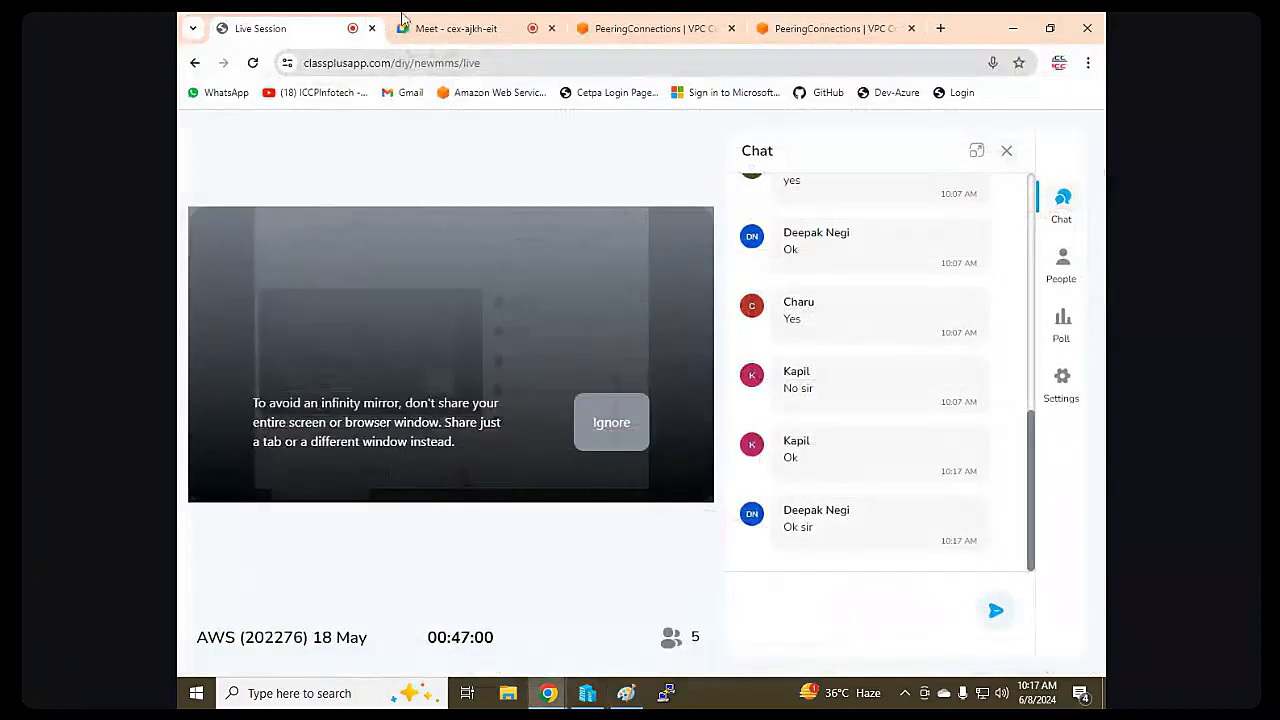
pyautogui.click(404, 22)
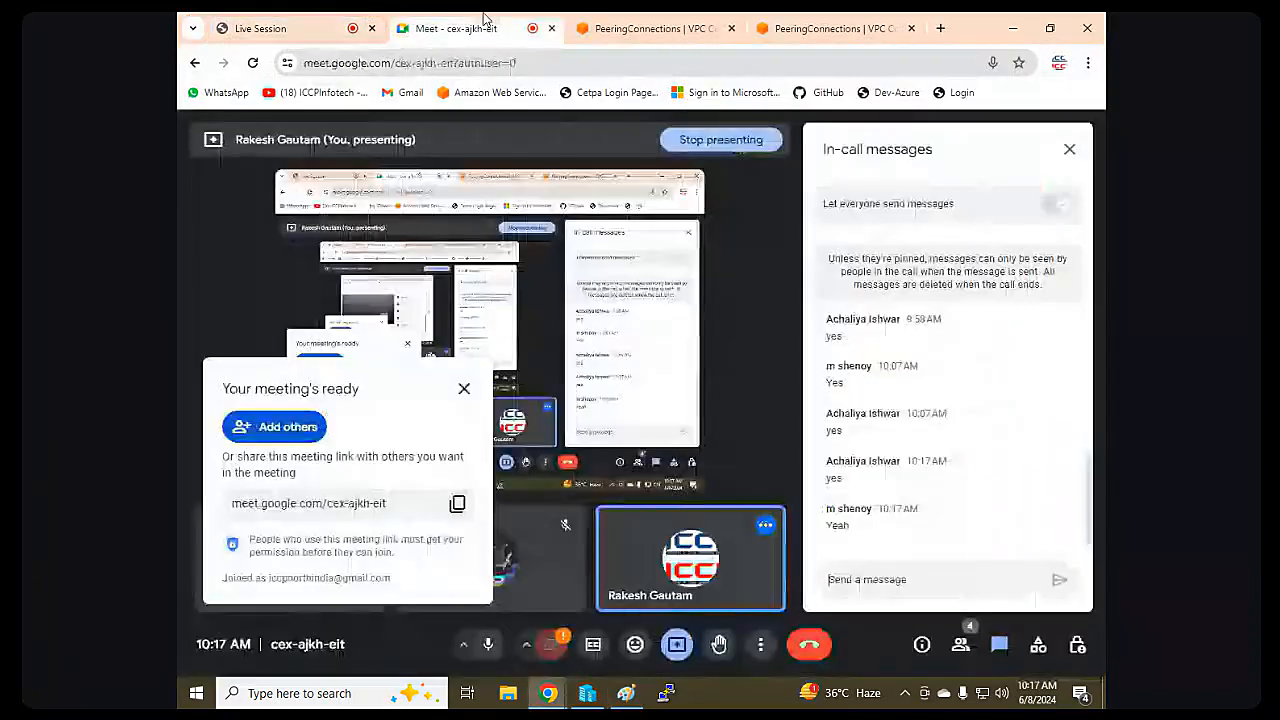
pyautogui.click(662, 22)
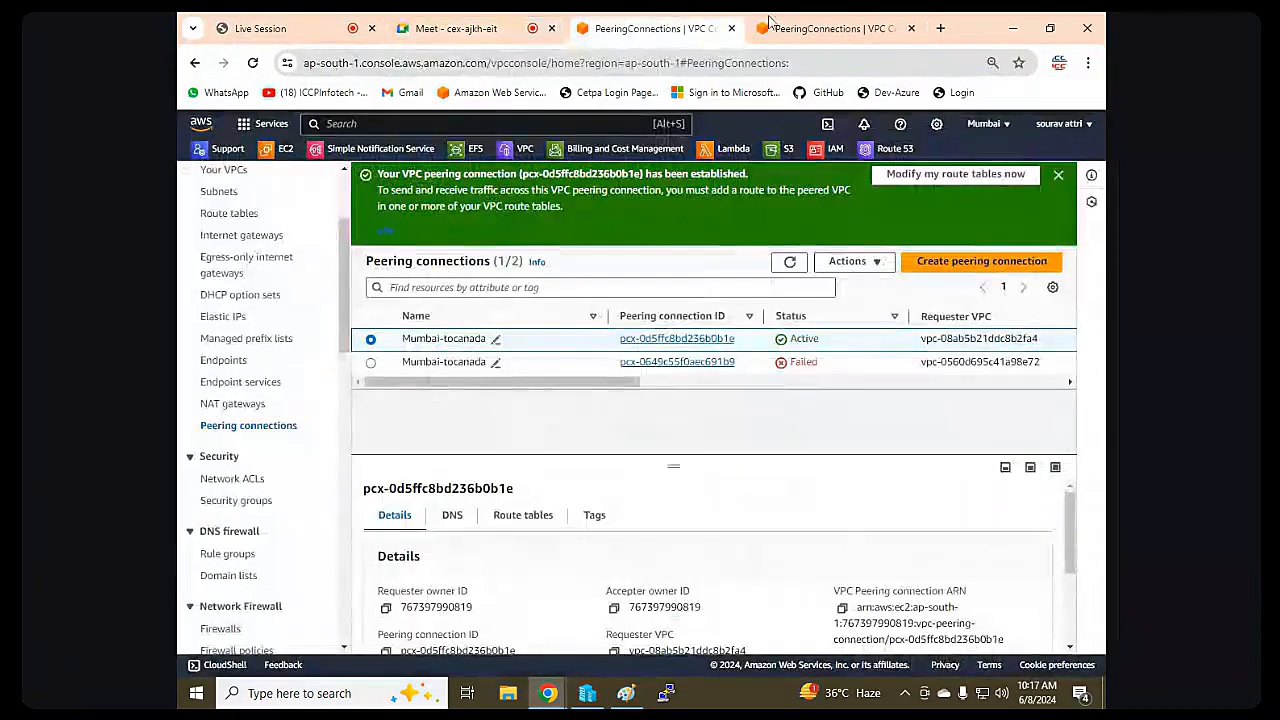
pyautogui.click(851, 30)
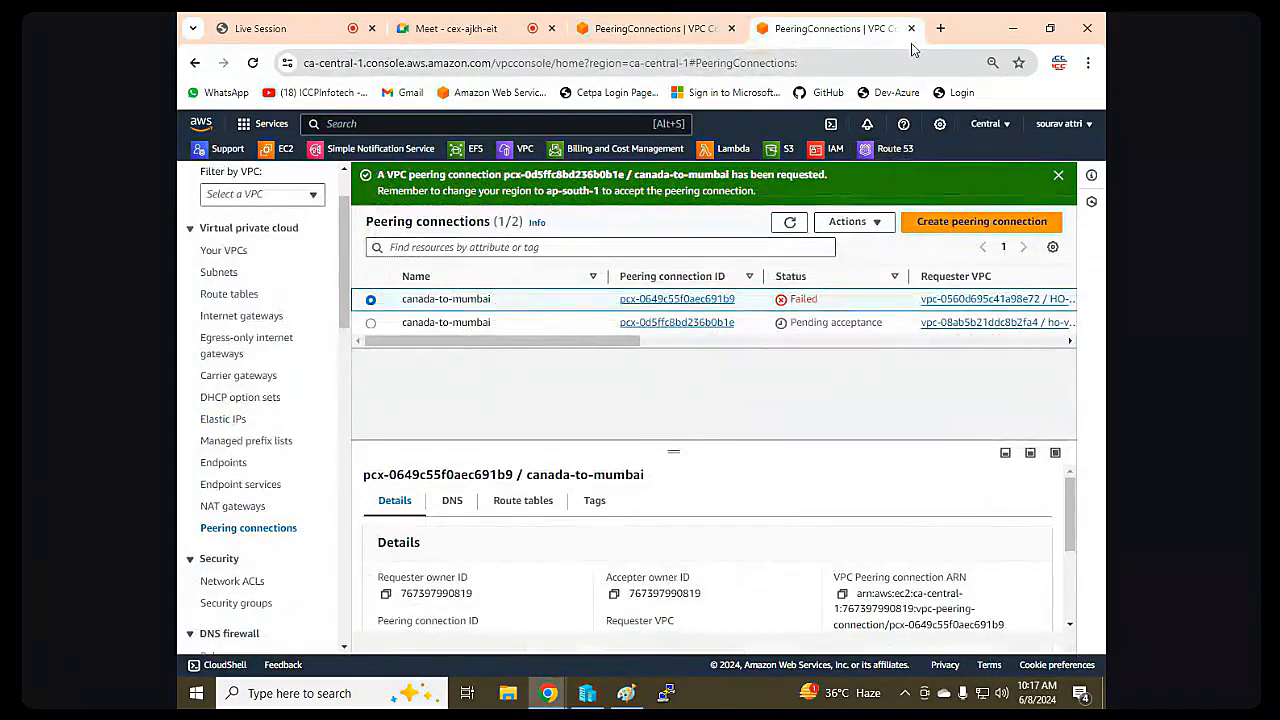
pyautogui.click(212, 273)
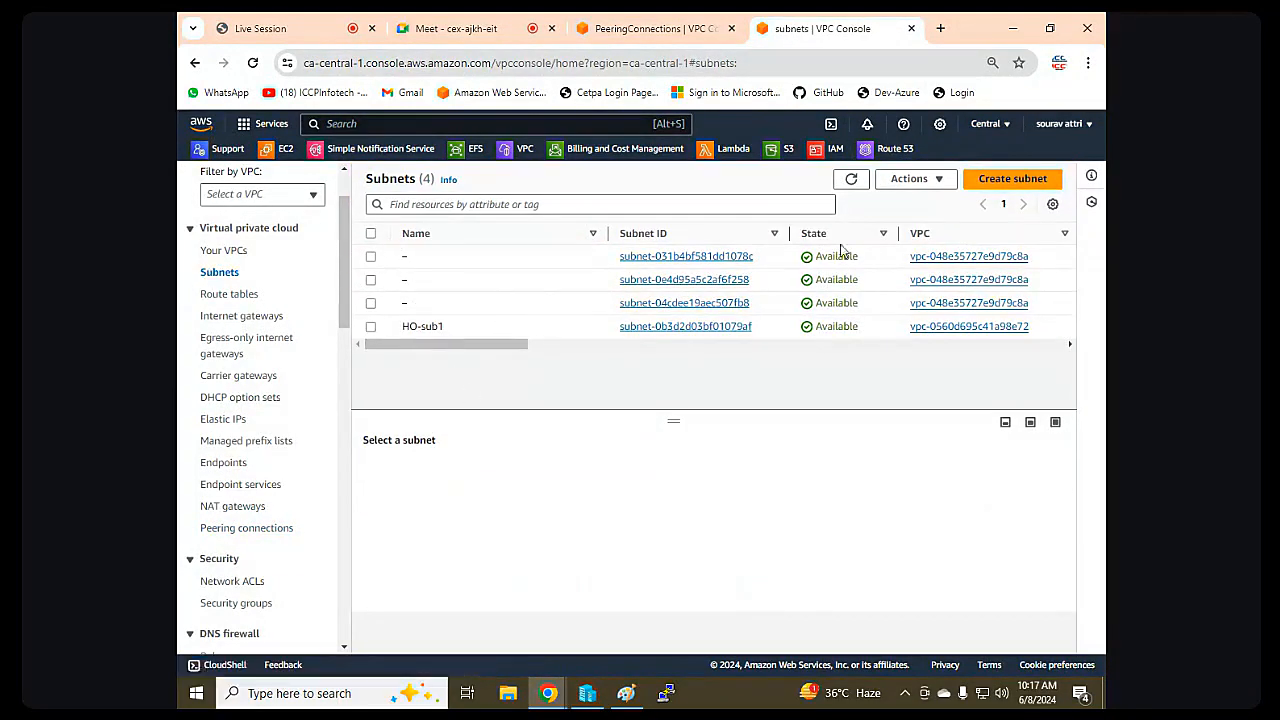
pyautogui.click(851, 178)
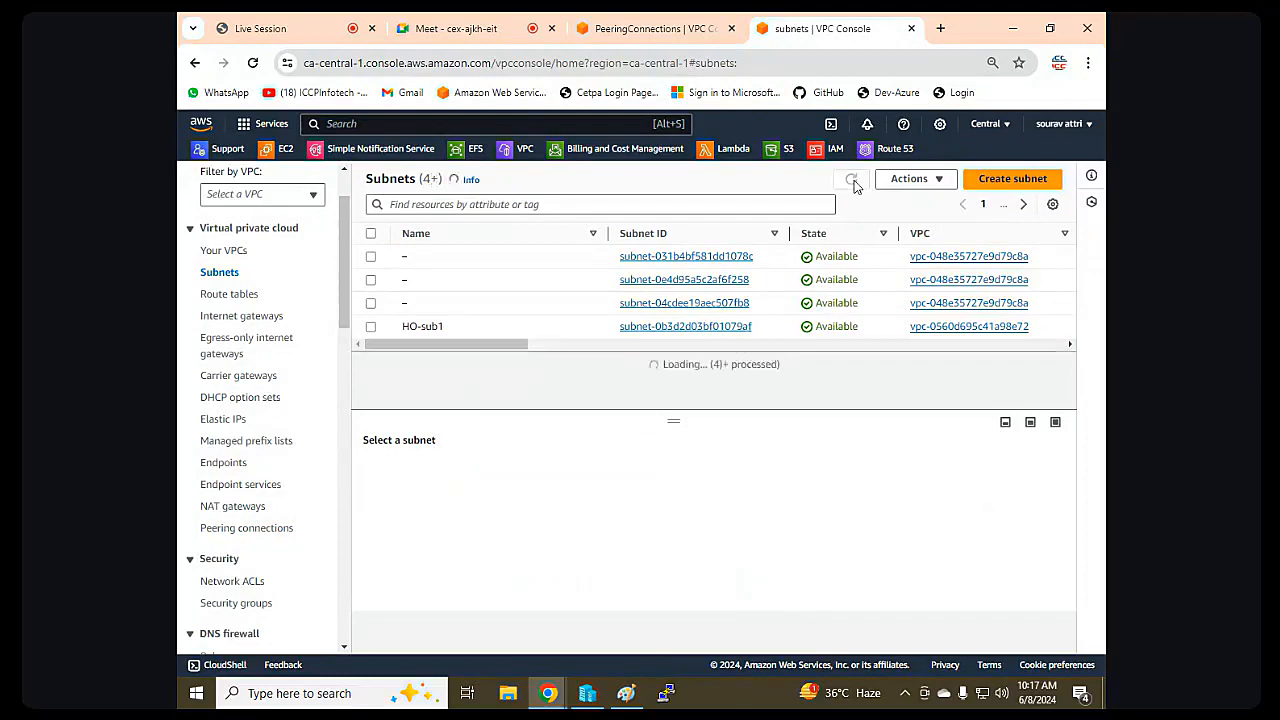
# Start a new subnet in ho-vpc and name it ho-subnet1.
pyautogui.click(1040, 178)
pyautogui.click(323, 317)
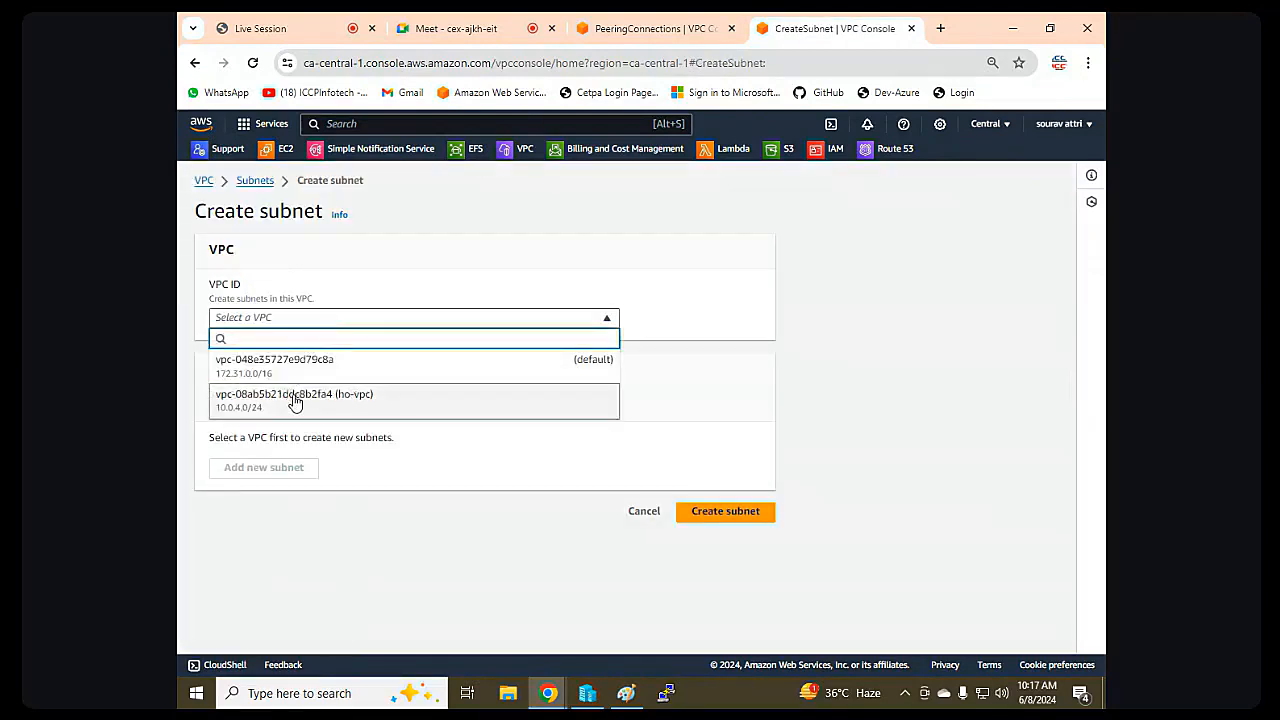
pyautogui.click(294, 392)
pyautogui.scroll(-2, 313, 523)
pyautogui.click(422, 442)
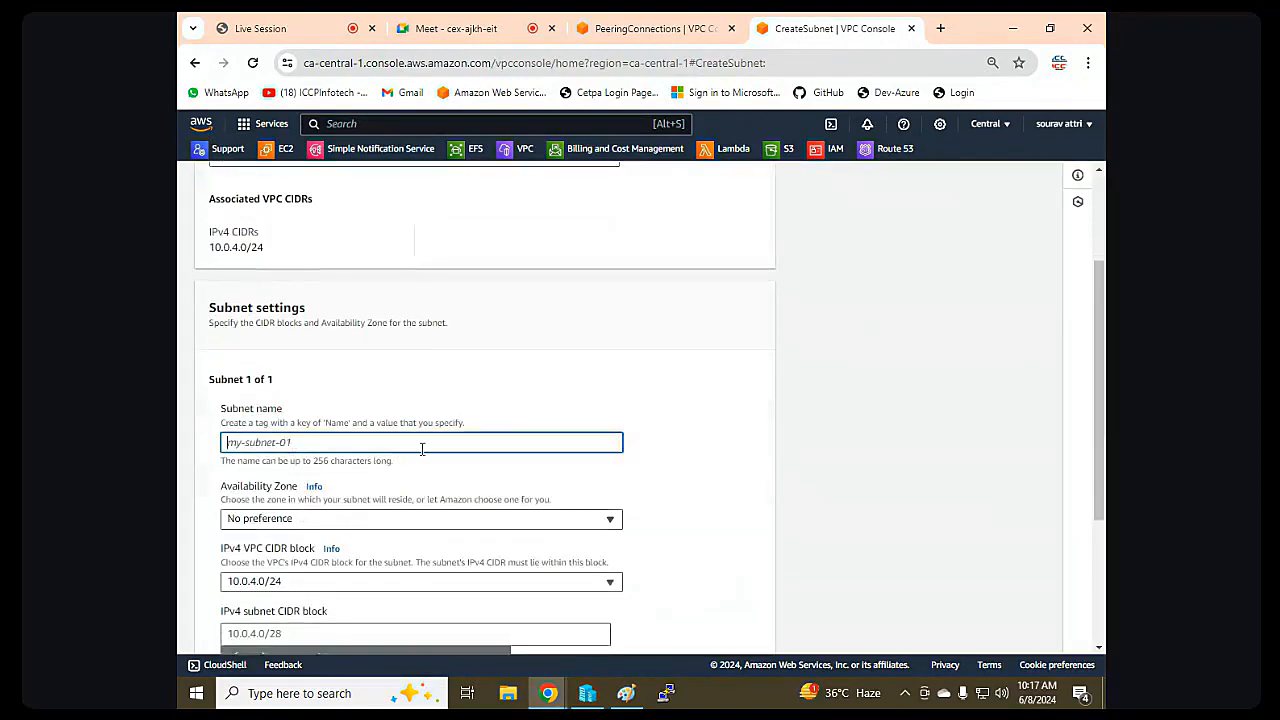
pyautogui.write('ho-s')
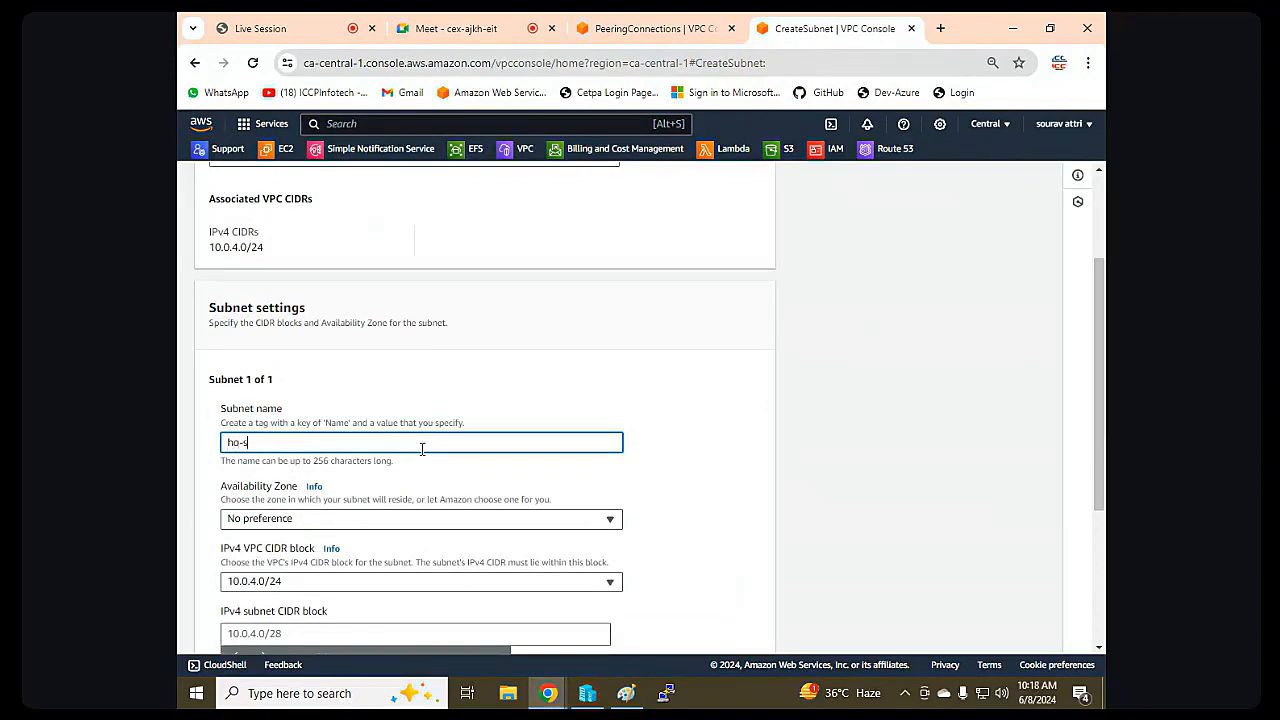
pyautogui.write('ubnet1')
pyautogui.scroll(-2, 428, 449)
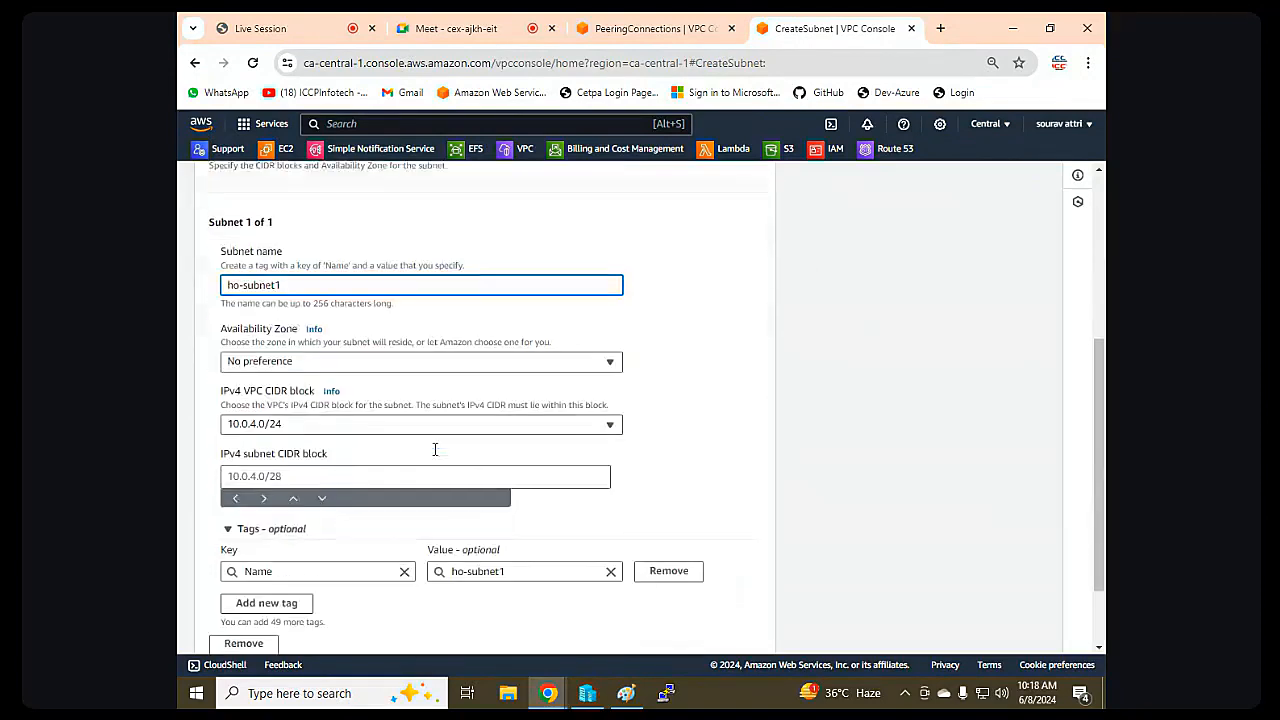
# Place the subnet in availability zone ca-central-1a with IPv4 CIDR block 10.0.4.0/24 and create it.
pyautogui.click(345, 358)
pyautogui.click(310, 422)
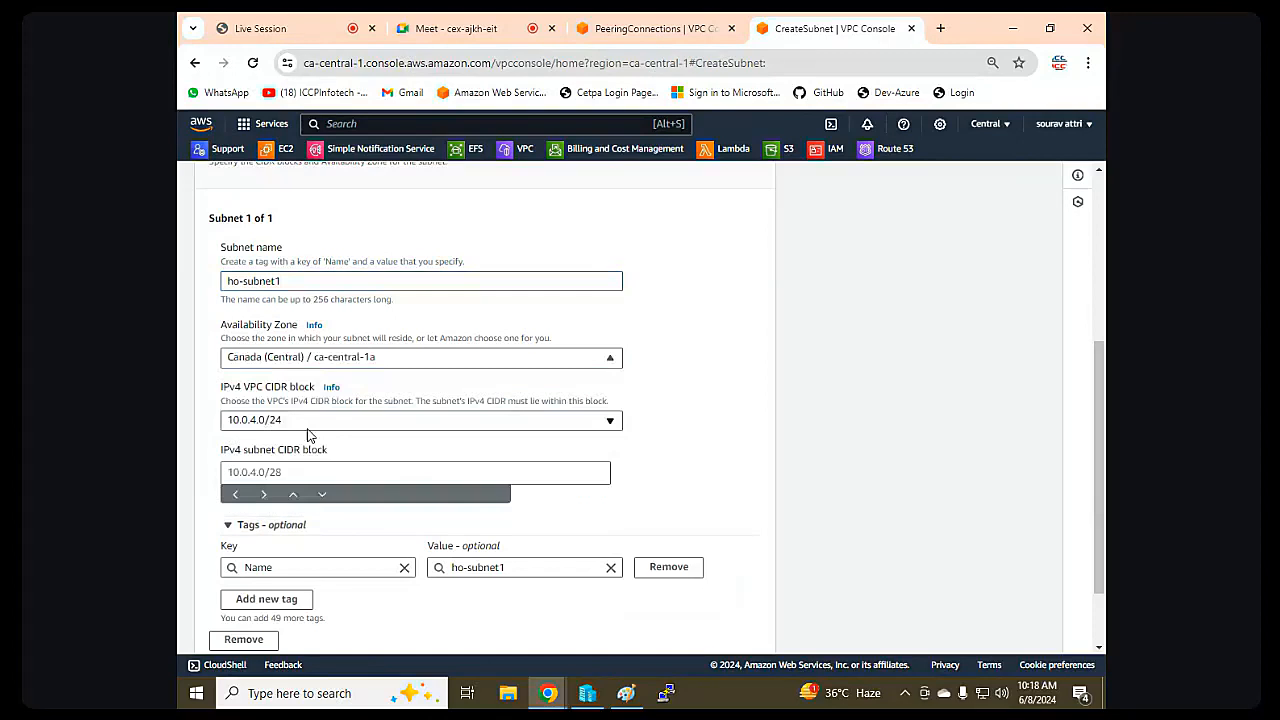
pyautogui.scroll(-1, 309, 430)
pyautogui.click(306, 381)
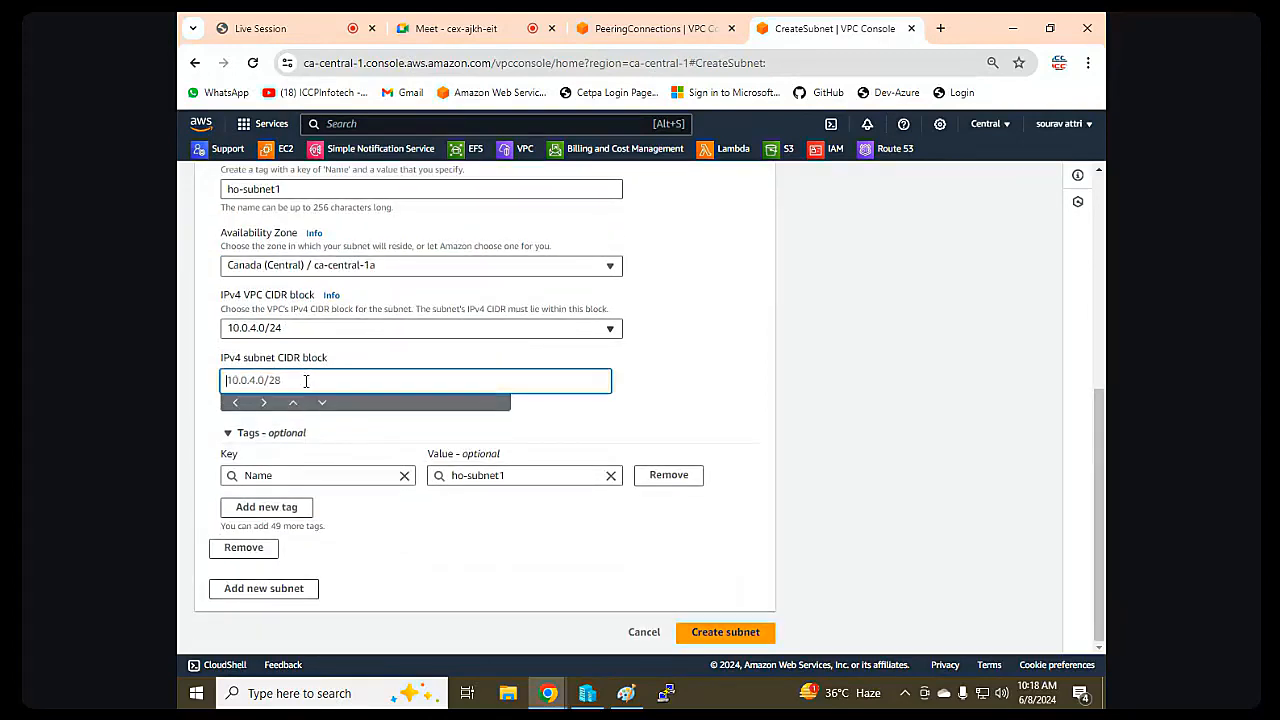
pyautogui.write('10.0.4.0/24')
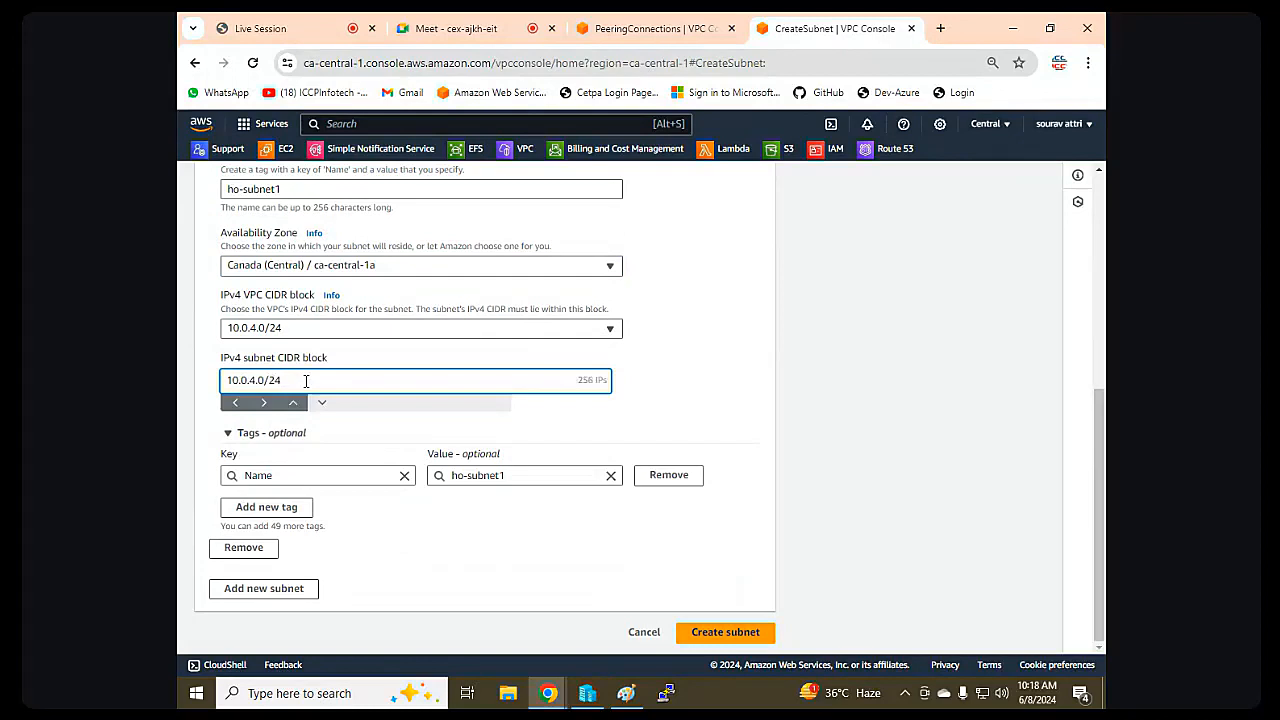
pyautogui.click(730, 634)
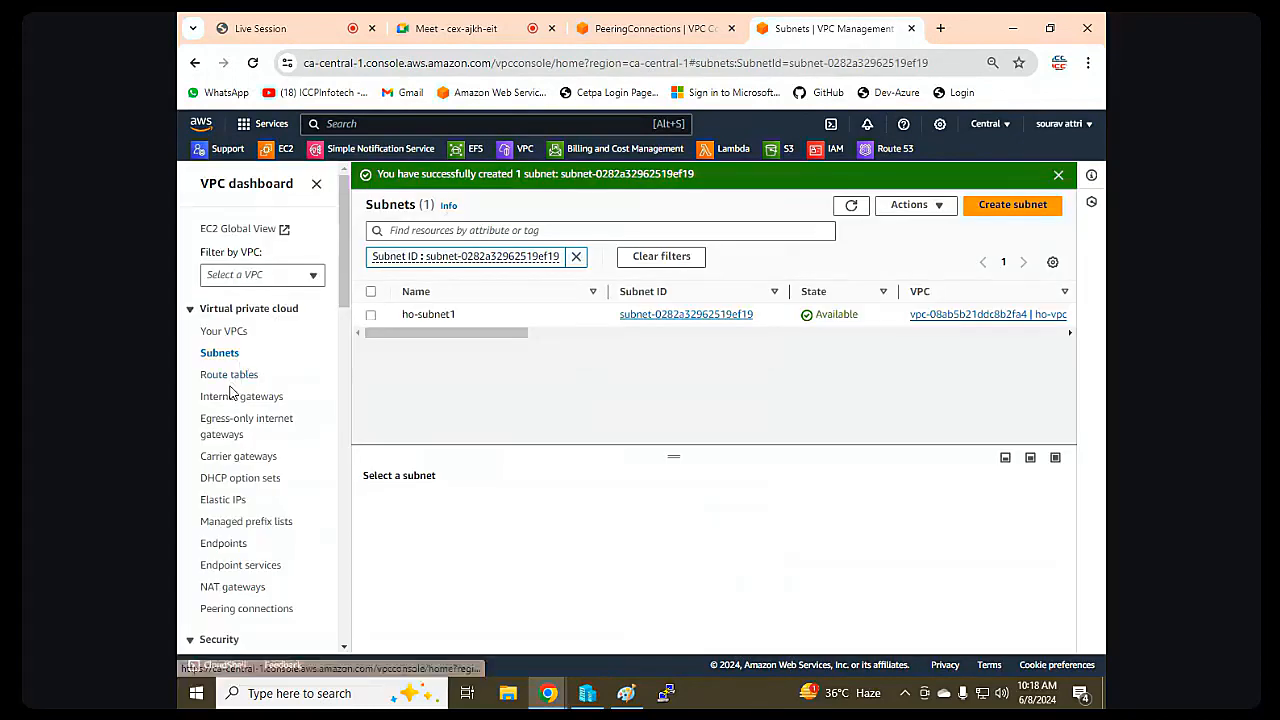
# Create a route table named ho-rt in ho-vpc.
pyautogui.click(230, 376)
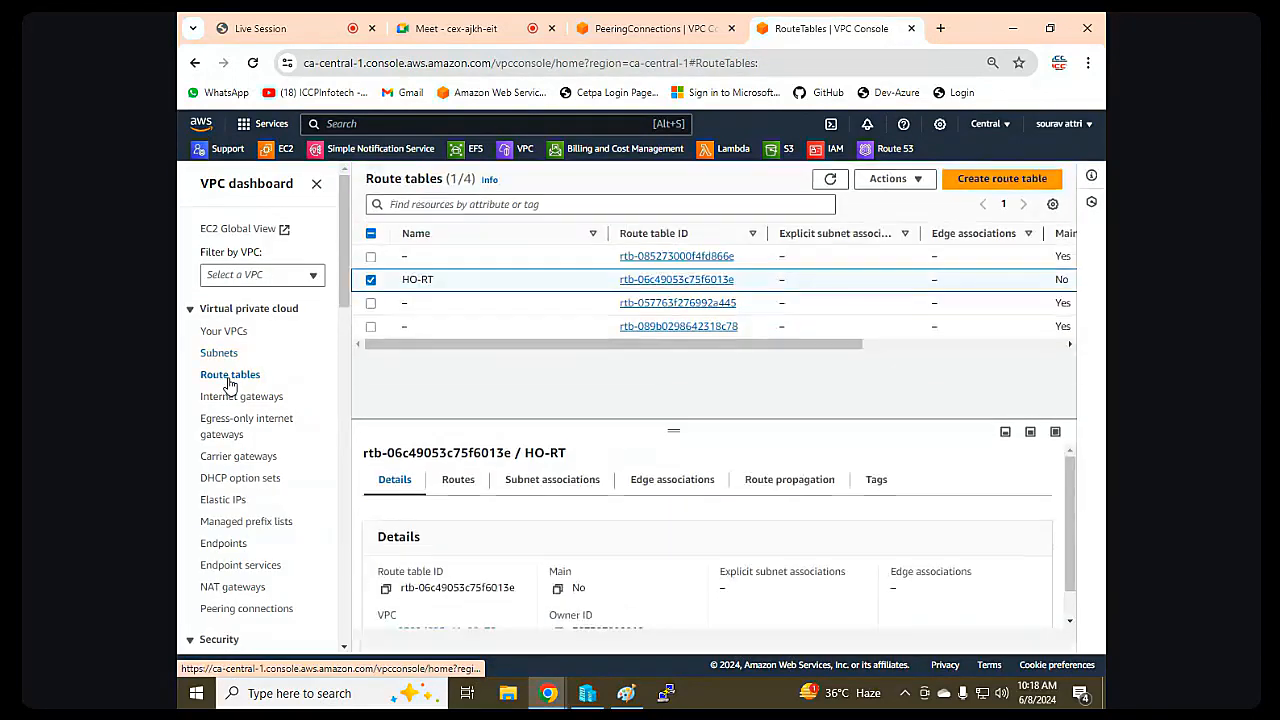
pyautogui.click(1000, 179)
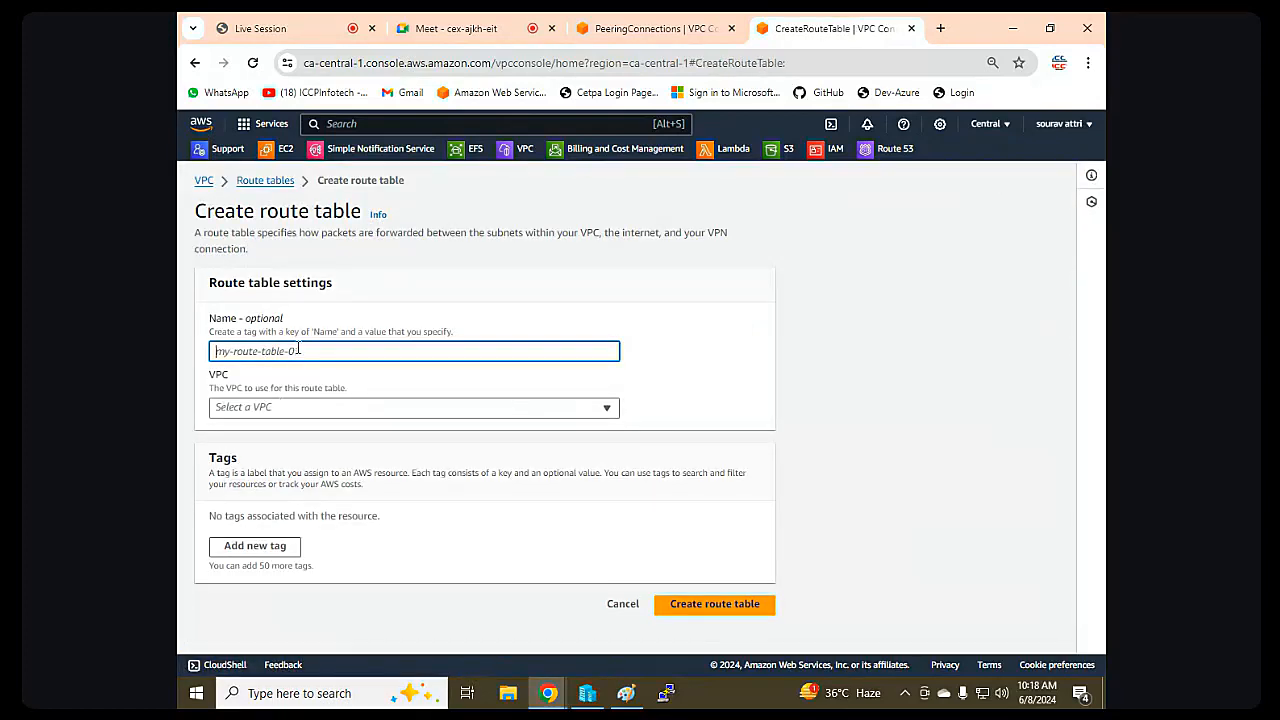
pyautogui.write('ho-rt')
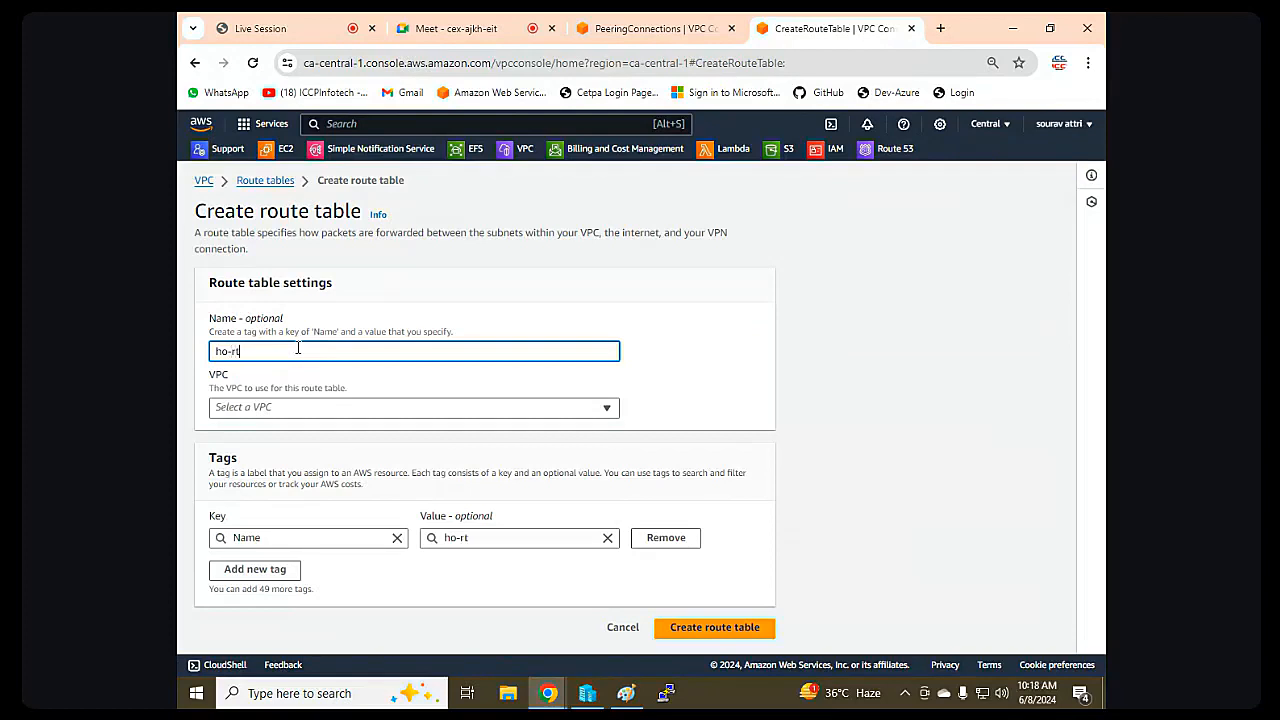
pyautogui.click(294, 405)
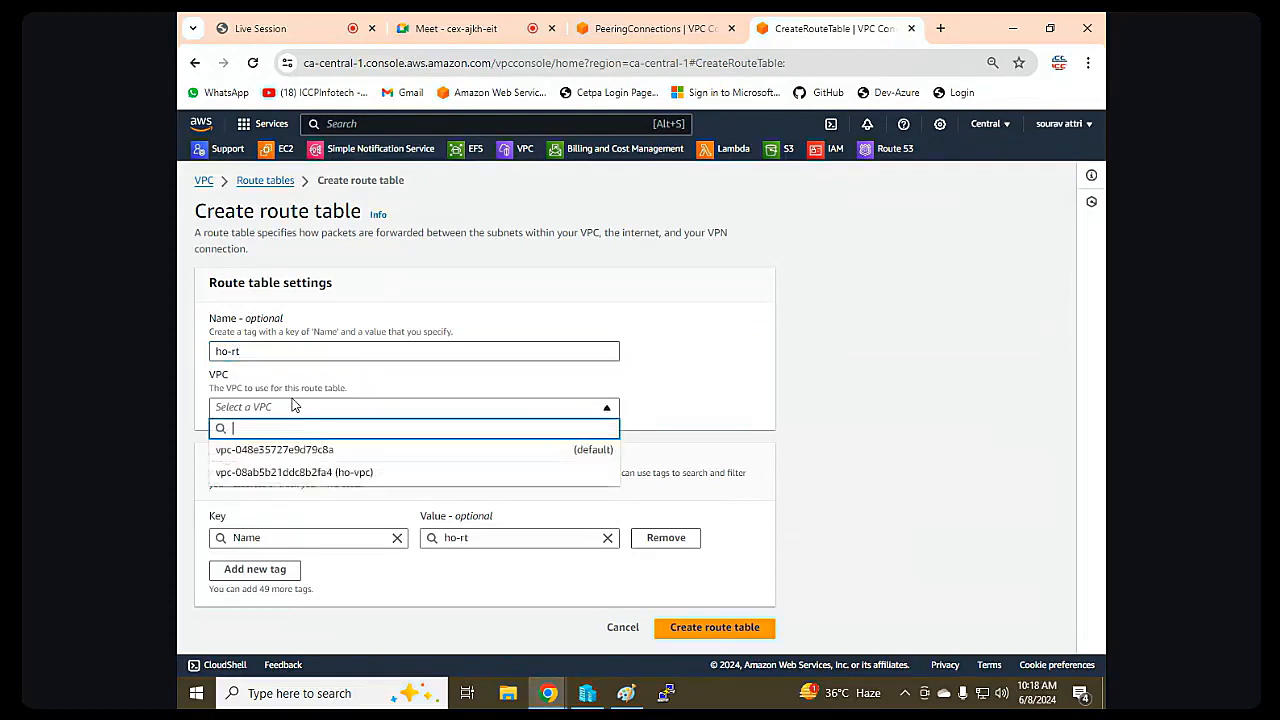
pyautogui.click(313, 473)
pyautogui.click(738, 628)
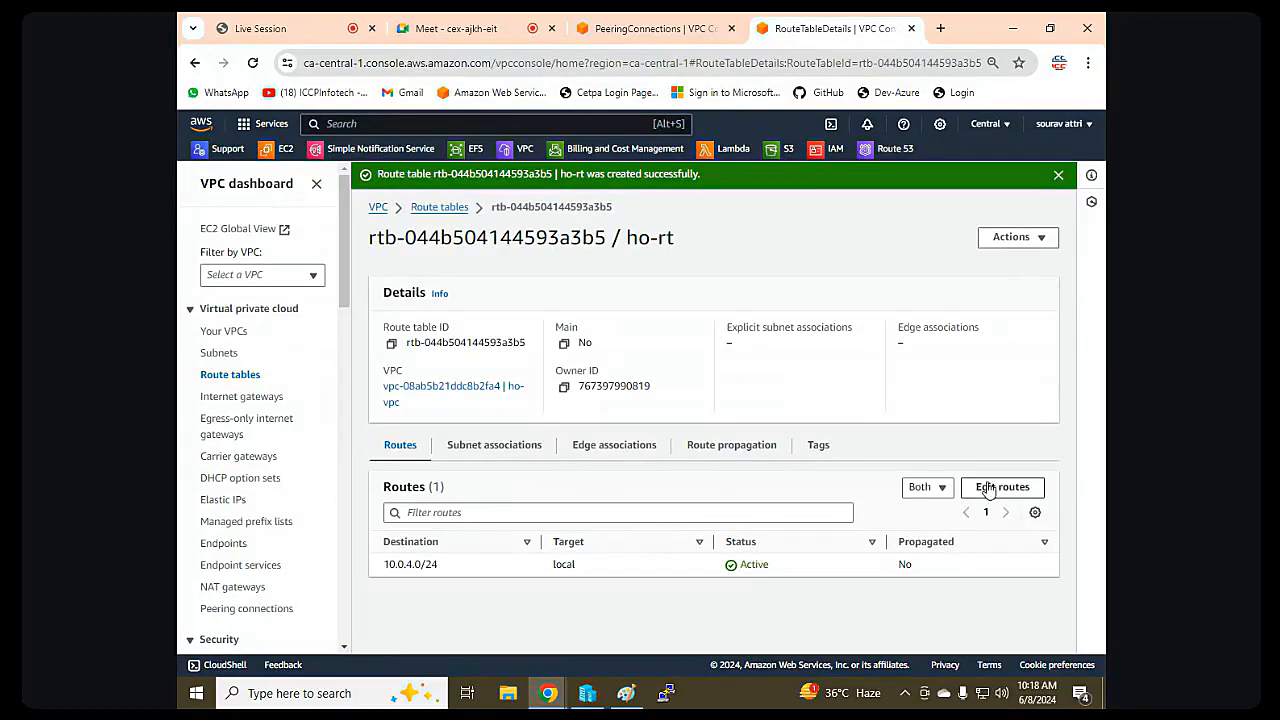
# Associate ho-subnet1 with the ho-rt route table and save the association.
pyautogui.click(1015, 238)
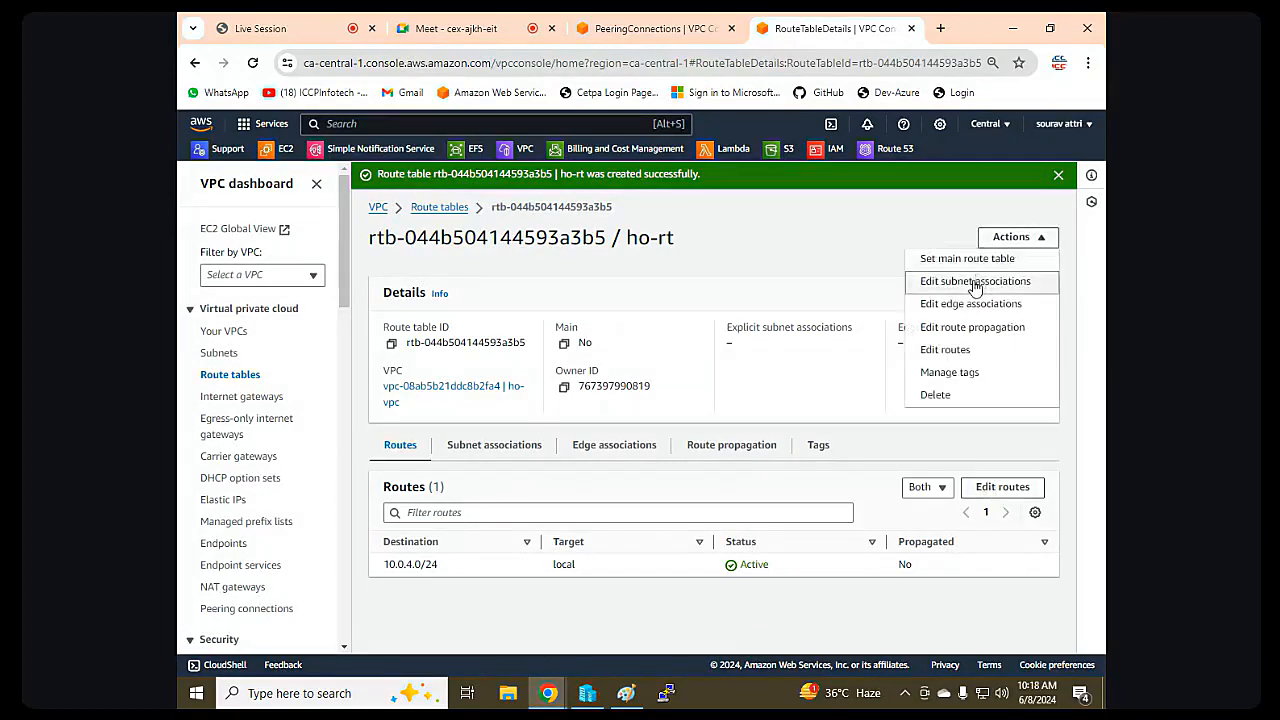
pyautogui.click(975, 283)
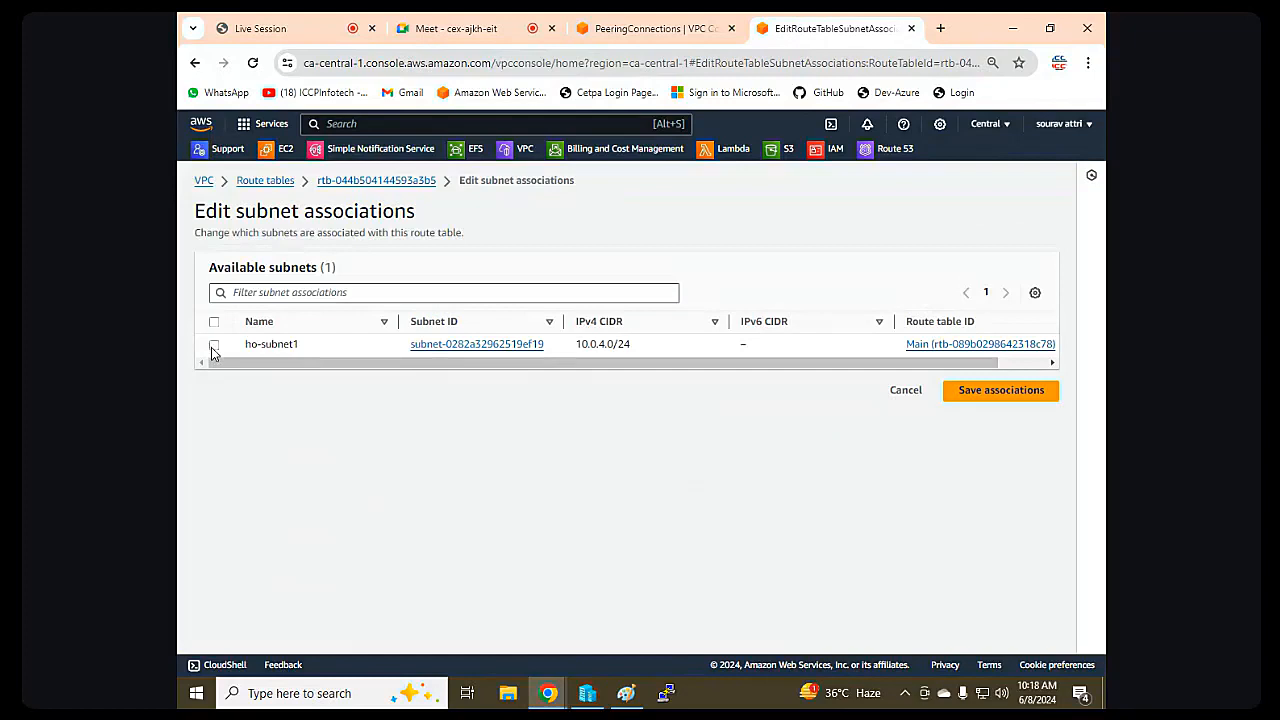
pyautogui.click(213, 346)
pyautogui.click(968, 487)
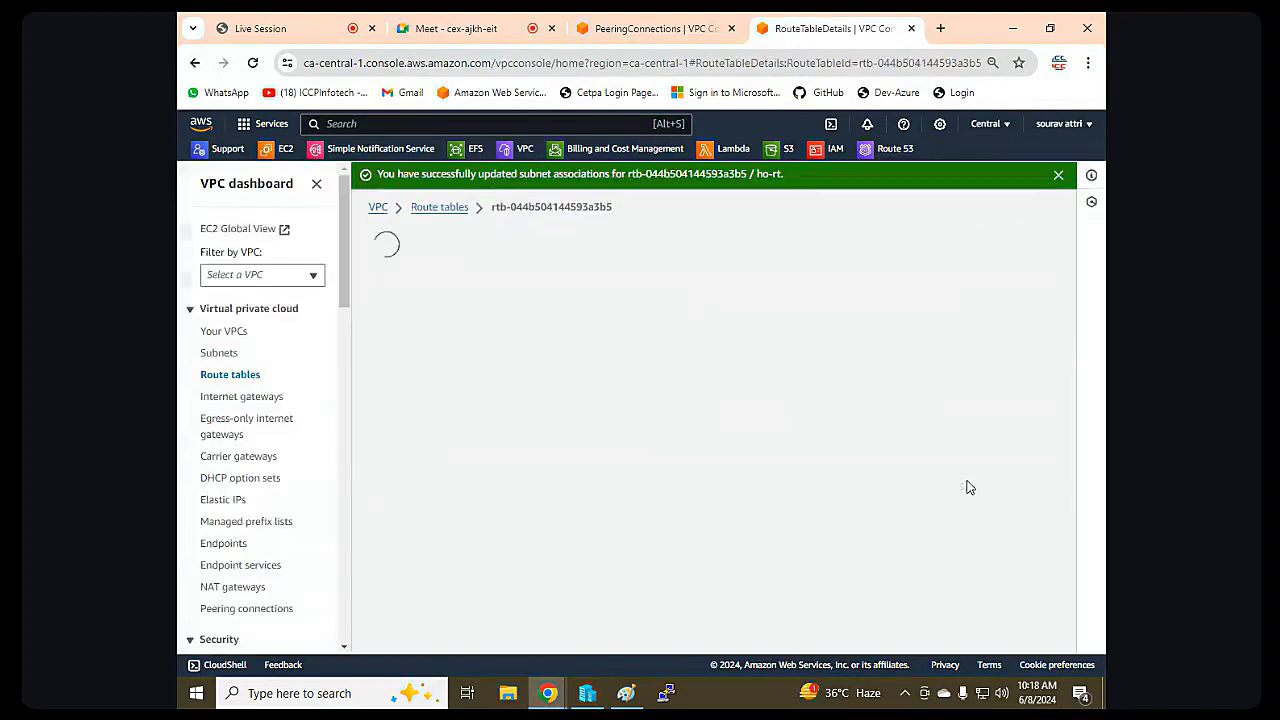
# Edit the routes of ho-rt and add a route for 0.0.0.0/0 targeting the internet gateway ho-ig.
pyautogui.click(1005, 488)
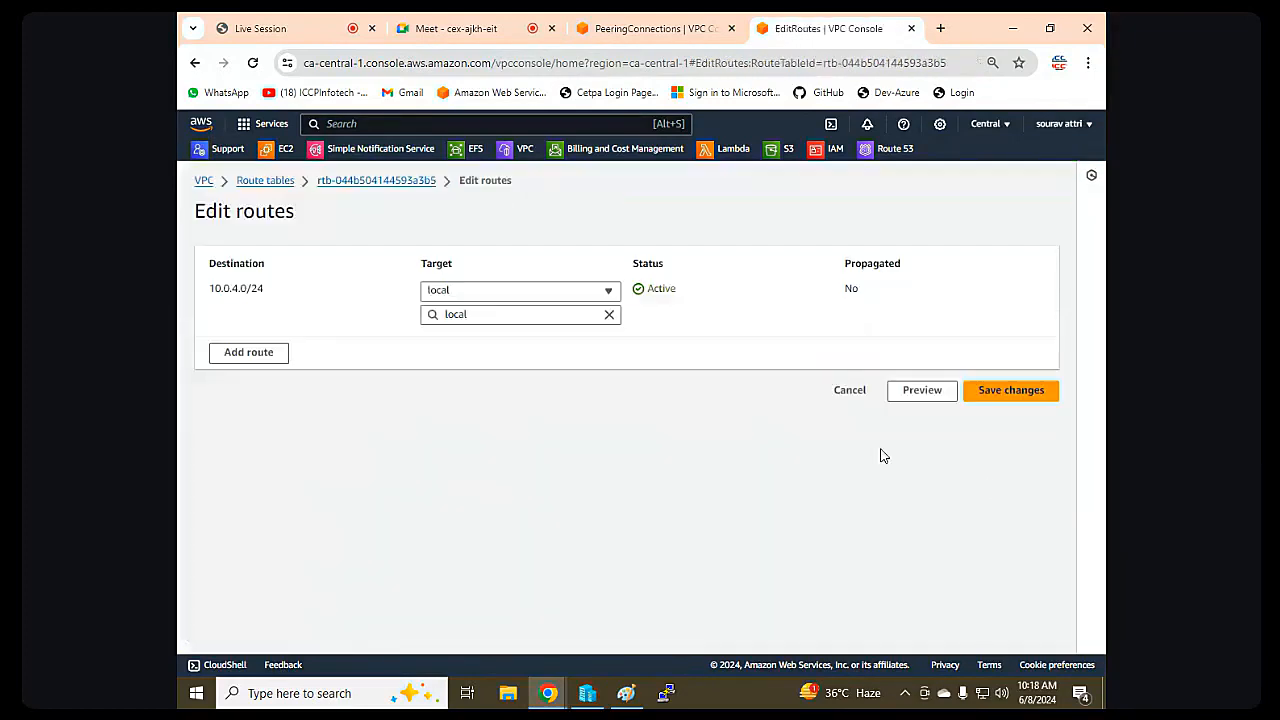
pyautogui.click(216, 357)
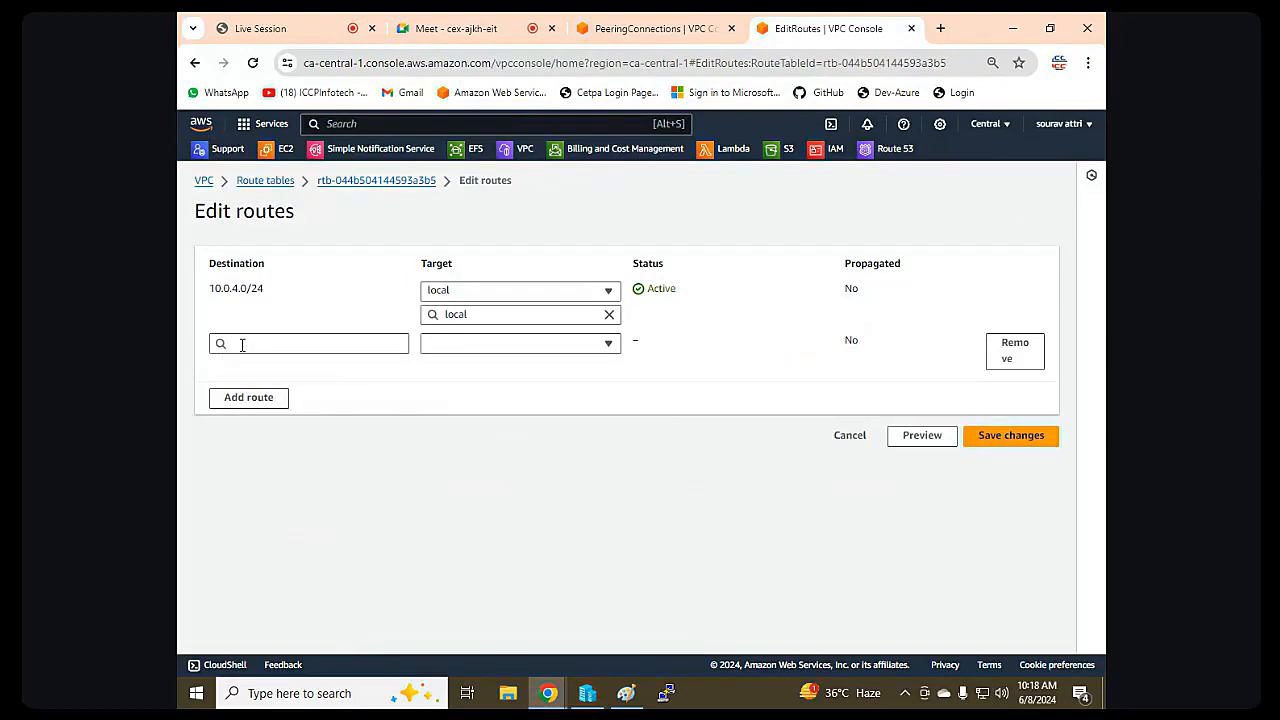
pyautogui.click(242, 345)
pyautogui.click(246, 365)
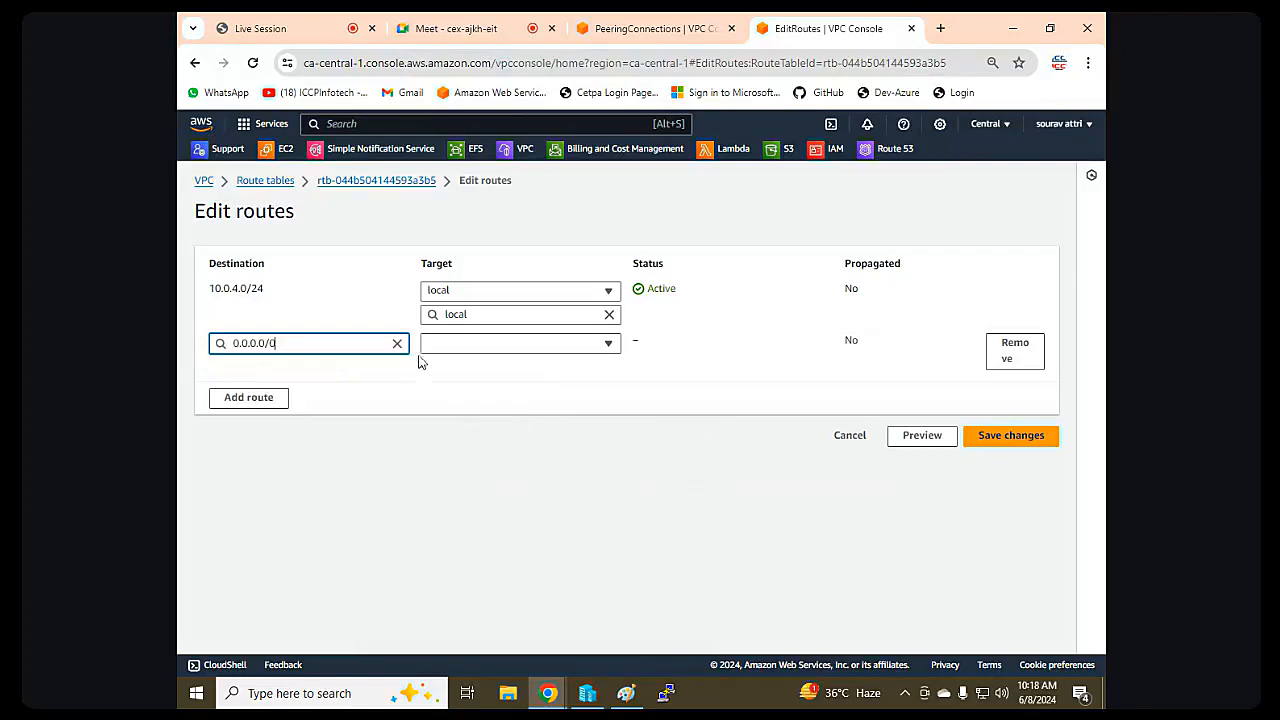
pyautogui.click(463, 345)
pyautogui.click(472, 481)
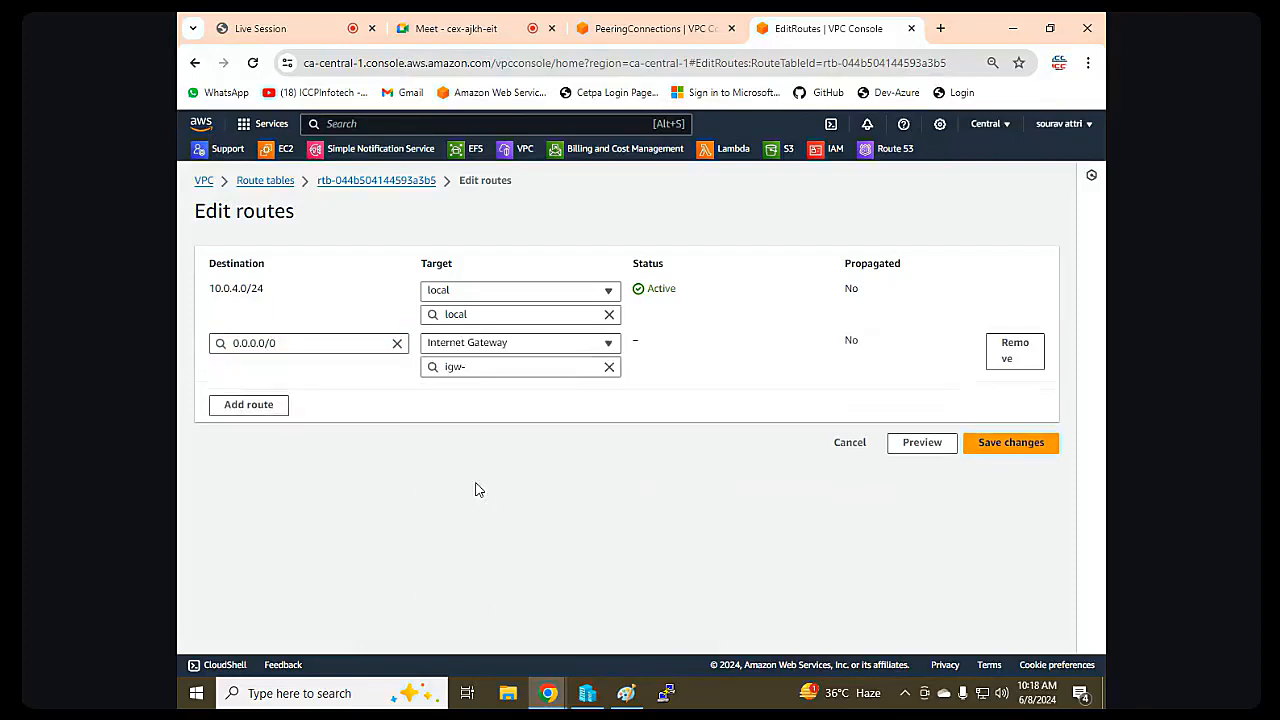
pyautogui.click(517, 366)
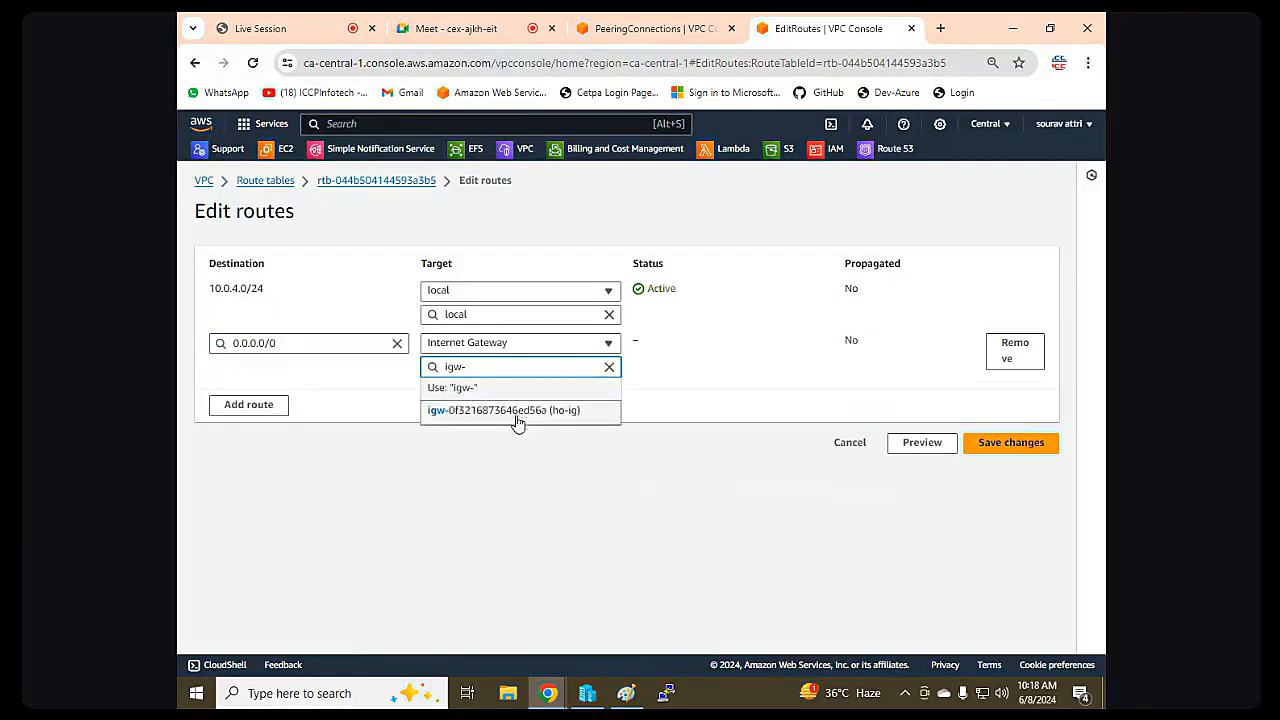
pyautogui.click(517, 420)
# Add three more route rows to ho-rt and target the first, for 10.0.0.0/23, at peering connection pcx-0d5ffc8bd236b0b1e.
pyautogui.click(250, 405)
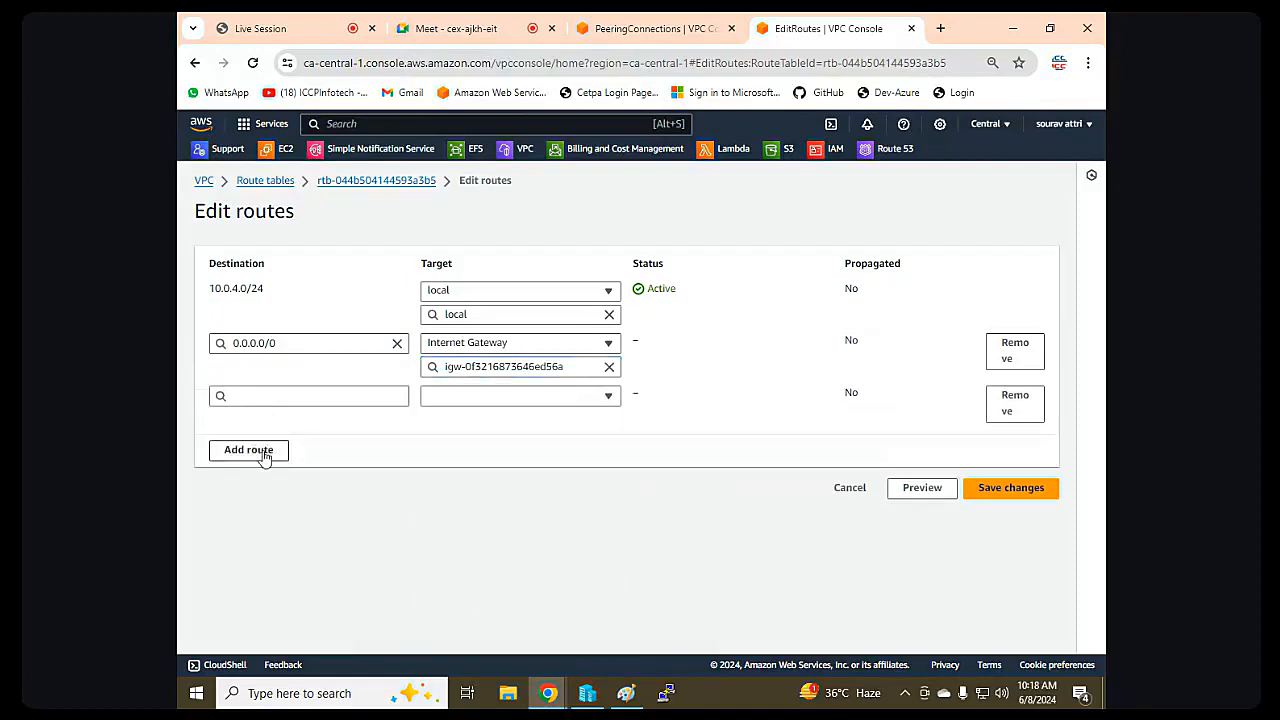
pyautogui.click(252, 450)
pyautogui.click(248, 497)
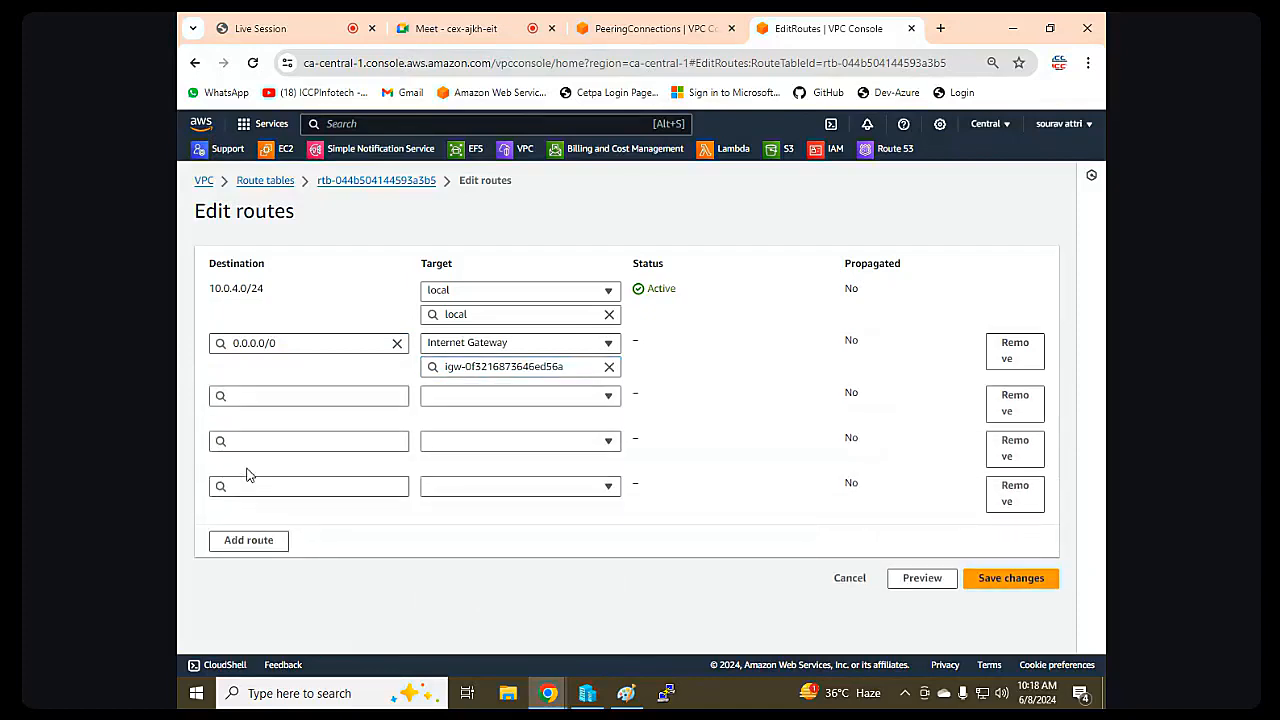
pyautogui.click(247, 397)
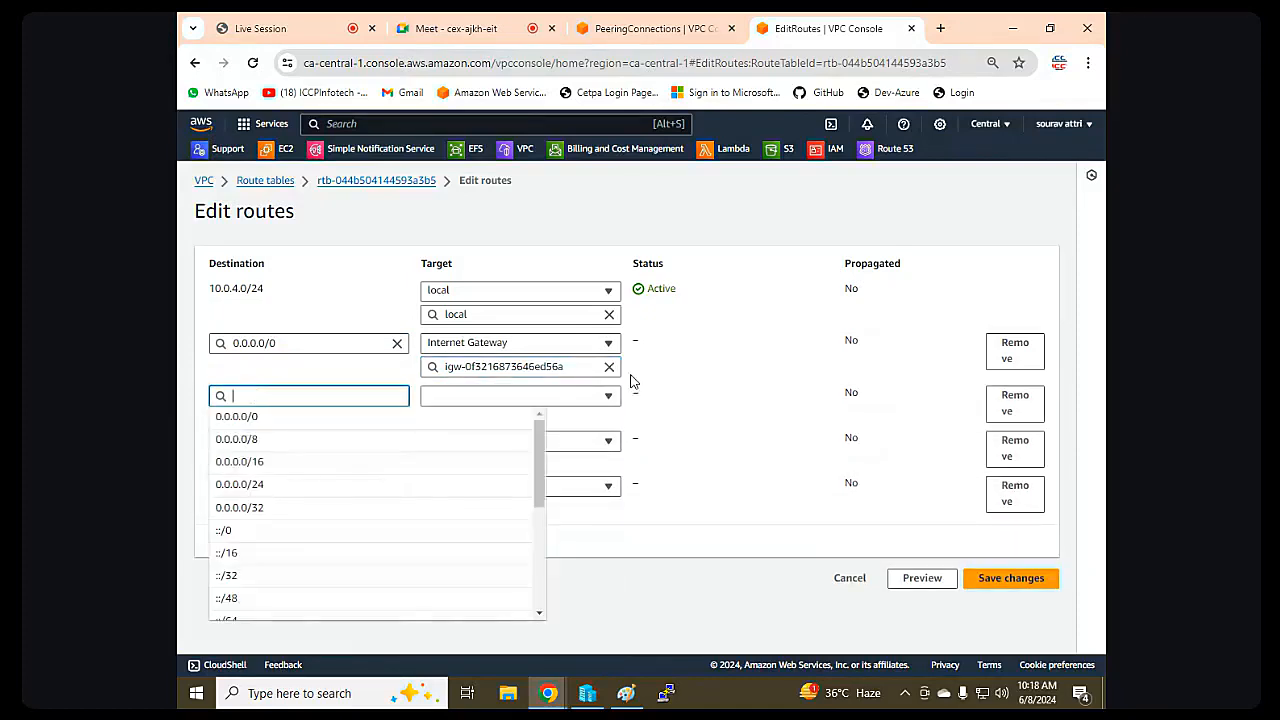
pyautogui.write('10.0.0')
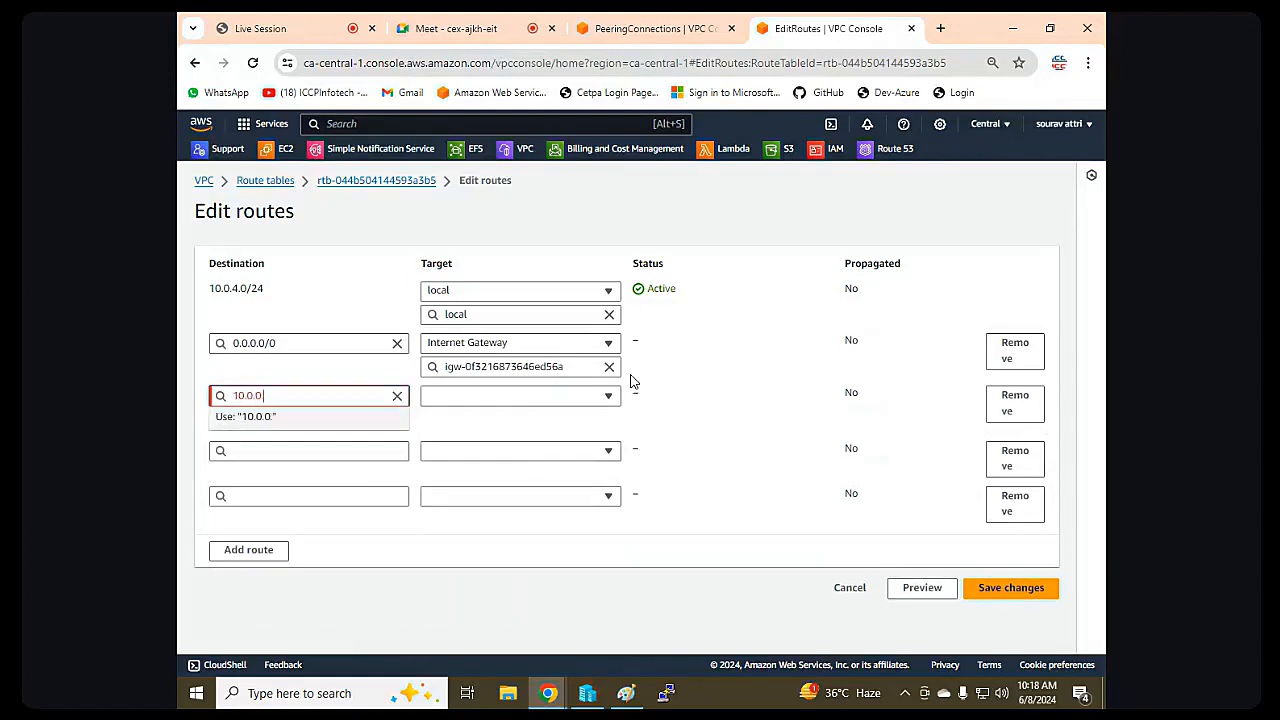
pyautogui.write('.0/23')
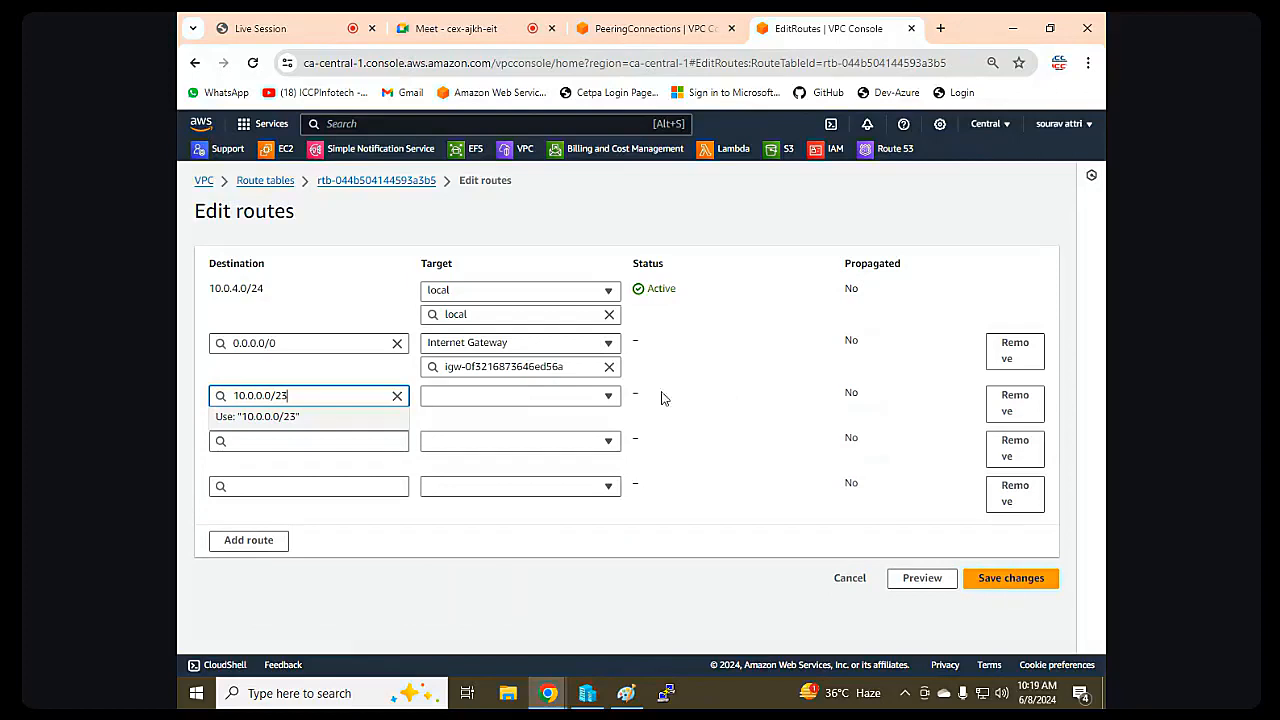
pyautogui.click(590, 398)
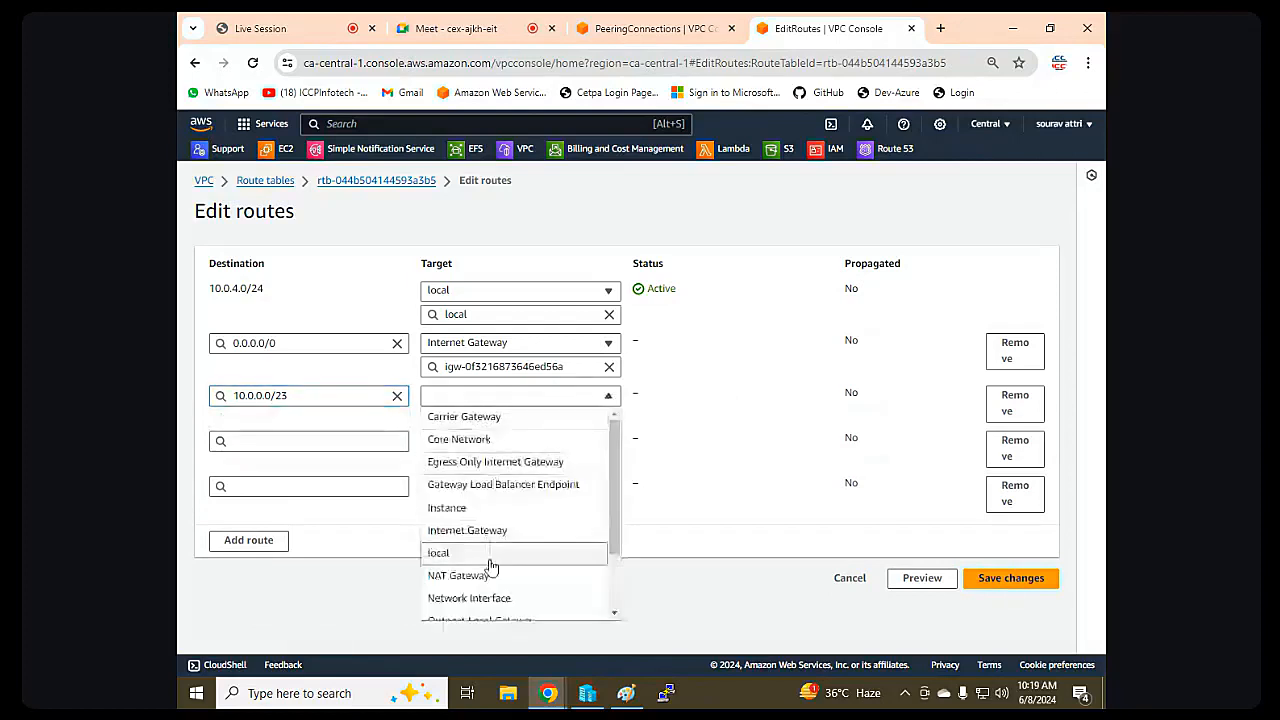
pyautogui.scroll(-2, 490, 565)
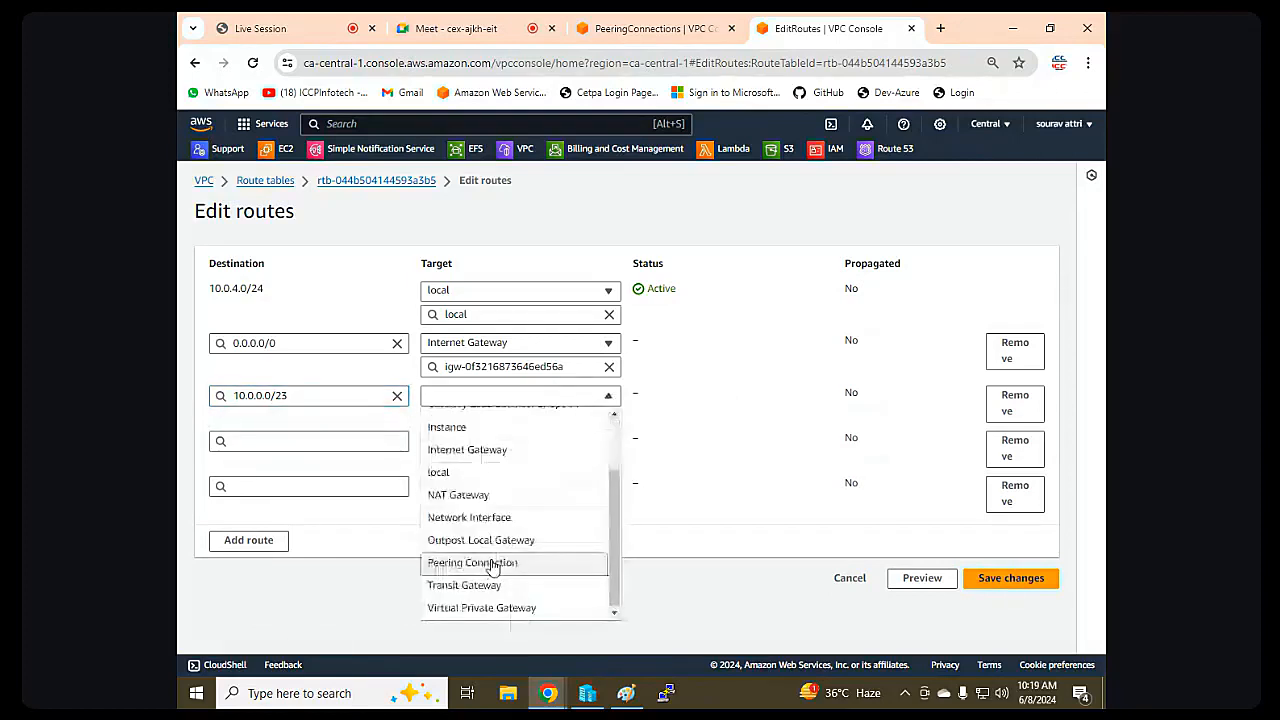
pyautogui.click(491, 565)
pyautogui.click(526, 460)
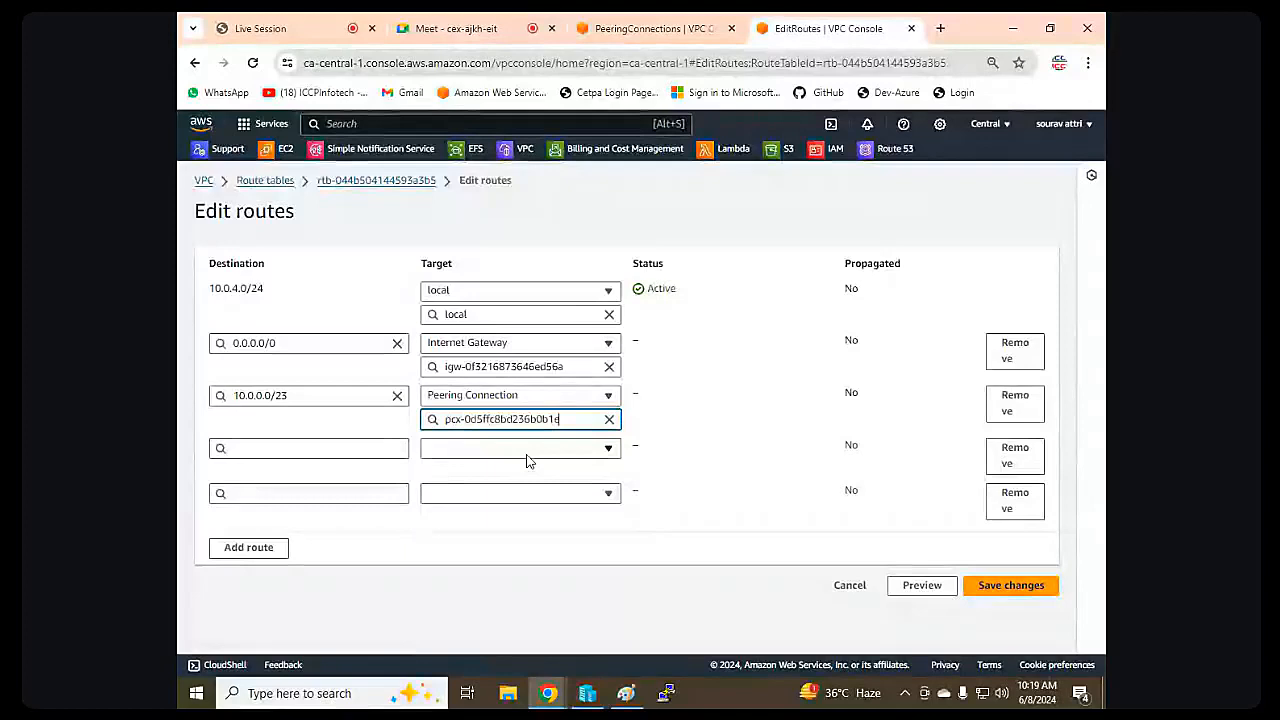
# Fill the next ho-rt route row with destination 10.0.3.0/25 and target peering connection pcx-0d5ffc8bd236b0b1e.
pyautogui.click(335, 449)
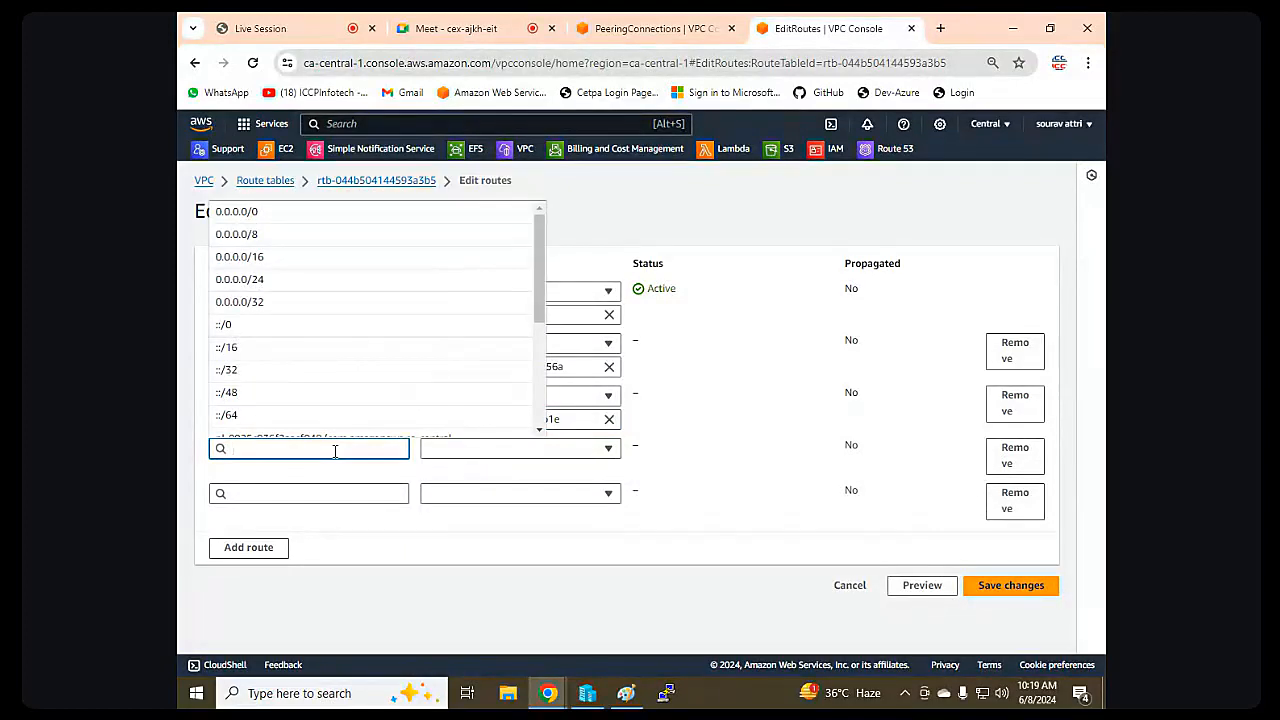
pyautogui.write('10.0.3.0')
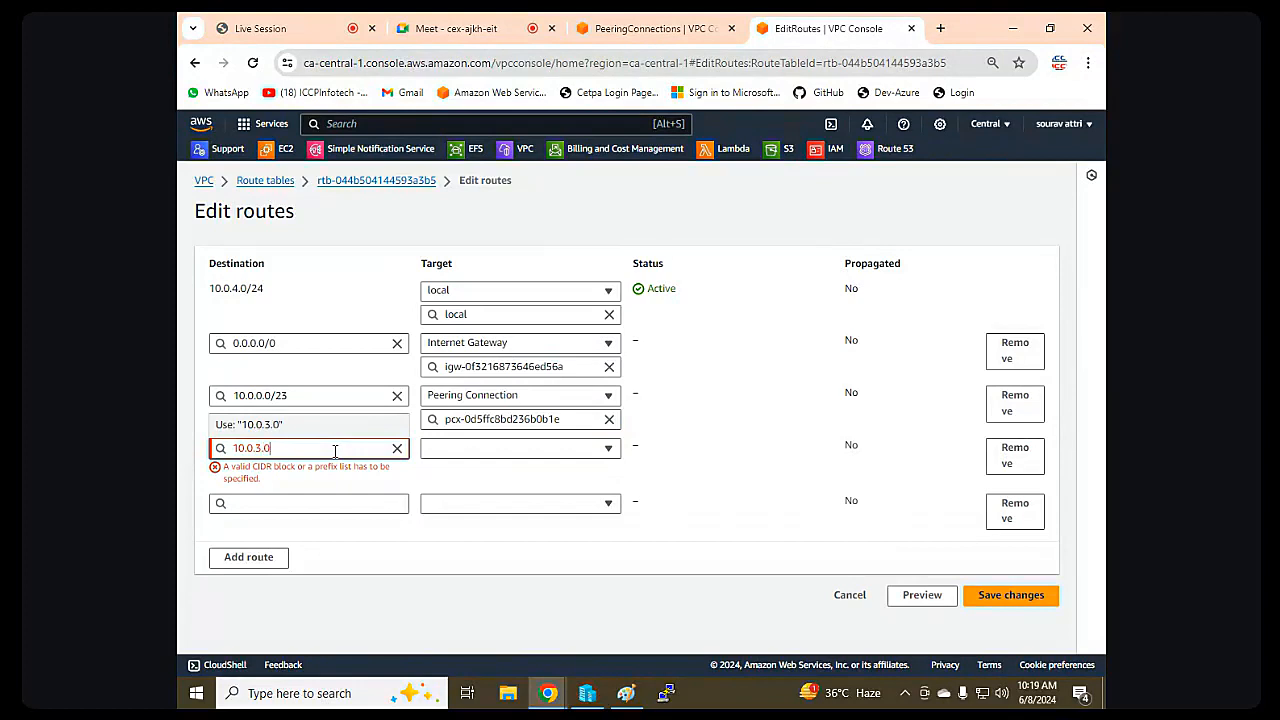
pyautogui.write('/25')
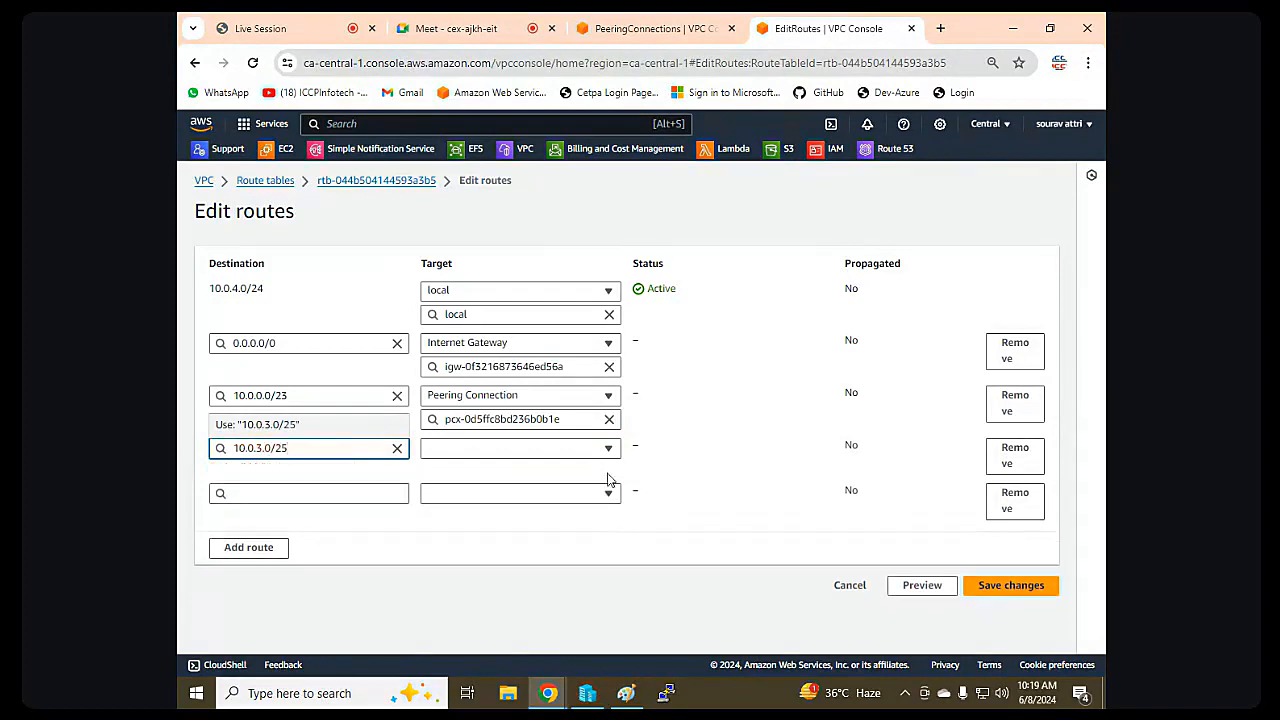
pyautogui.click(571, 449)
pyautogui.scroll(-1, 530, 395)
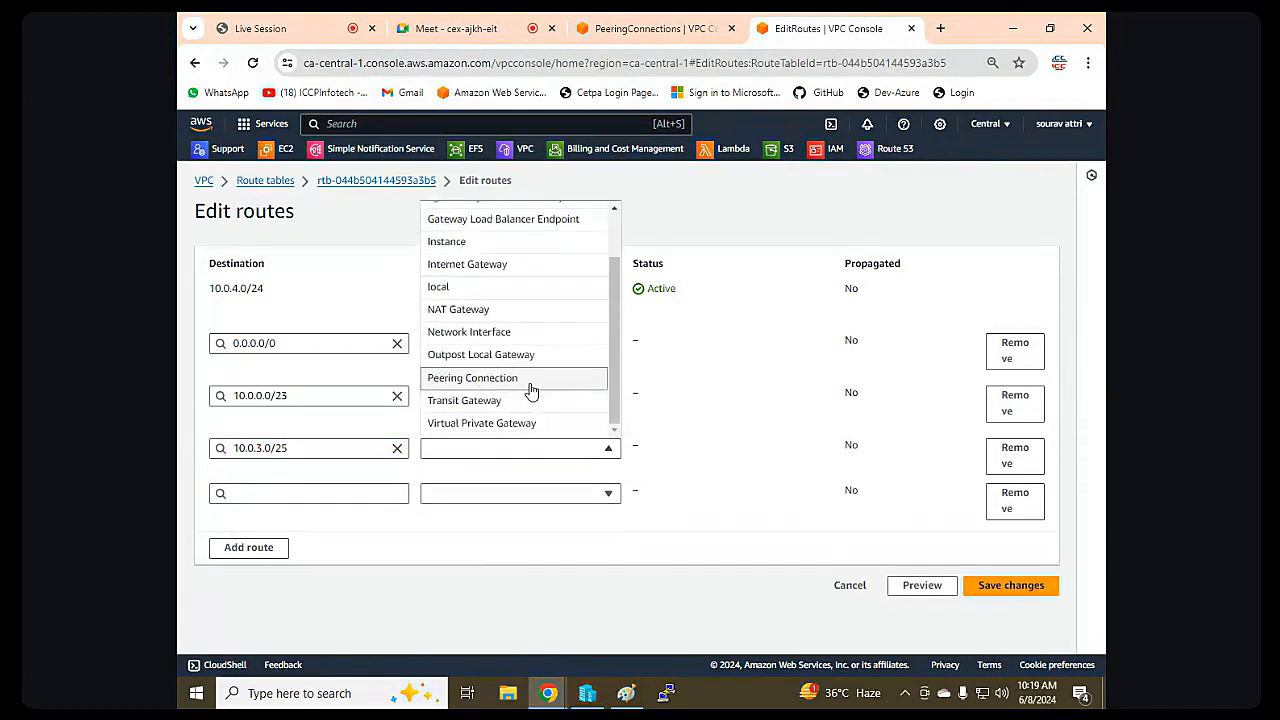
pyautogui.click(491, 379)
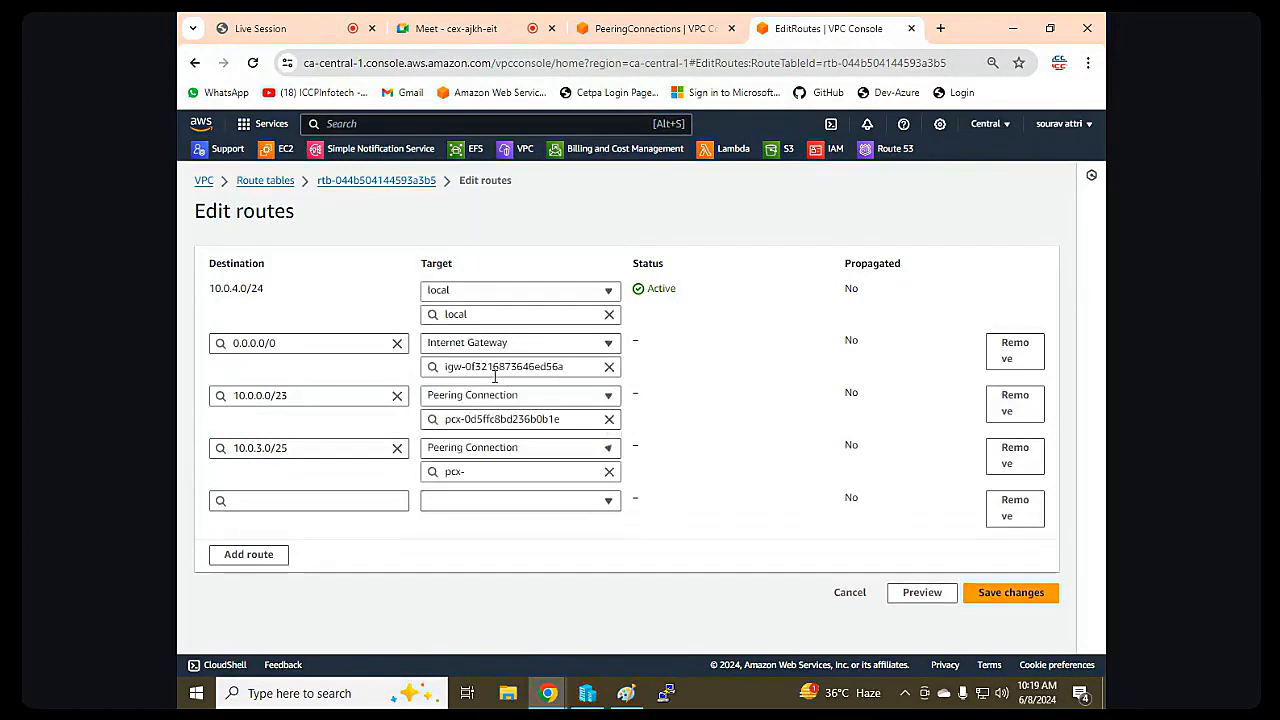
pyautogui.click(514, 469)
pyautogui.click(514, 514)
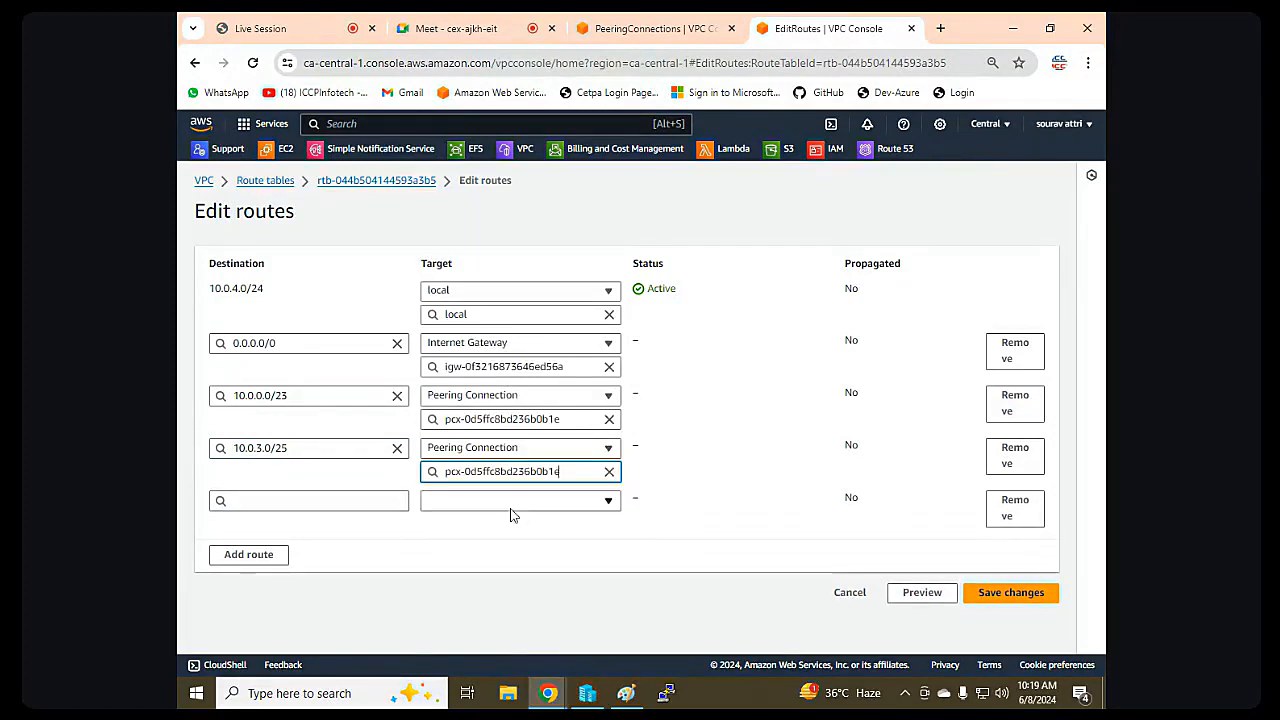
# Fill the last ho-rt route row with destination 10.0.3.128/0 and target peering connection pcx-0d5ffc8bd236b0b1e.
pyautogui.click(270, 500)
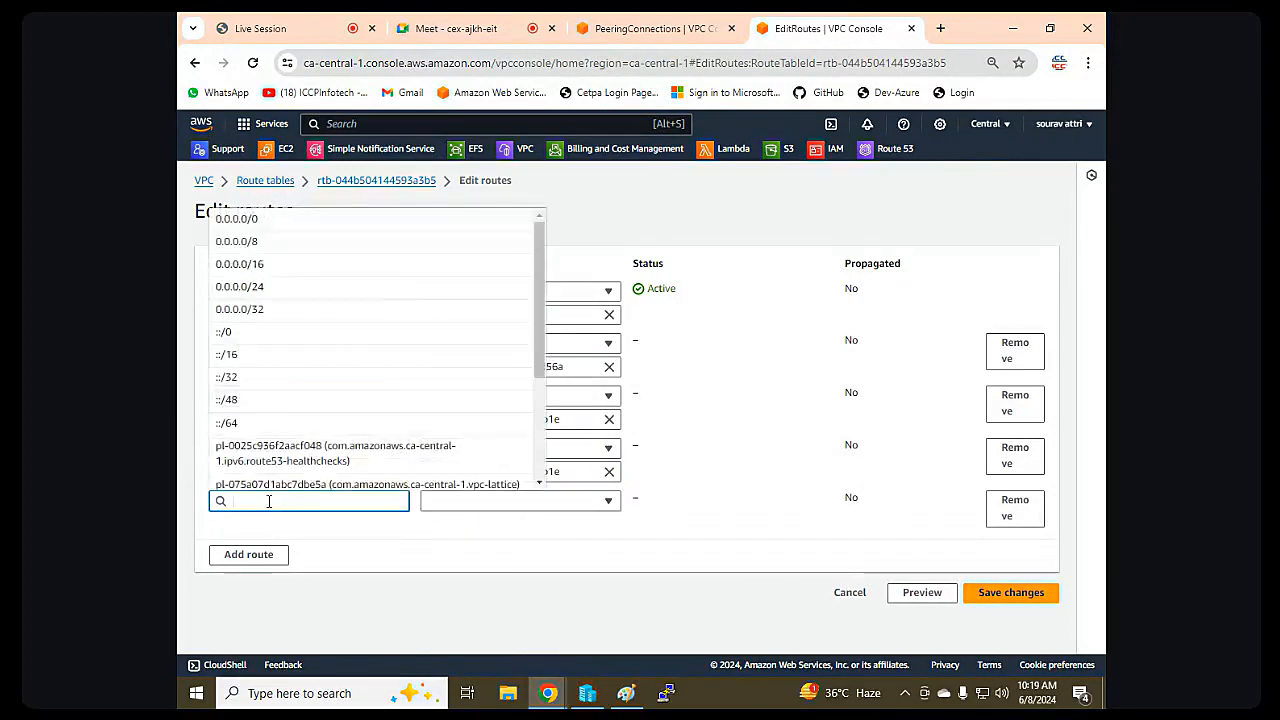
pyautogui.write('10.0.')
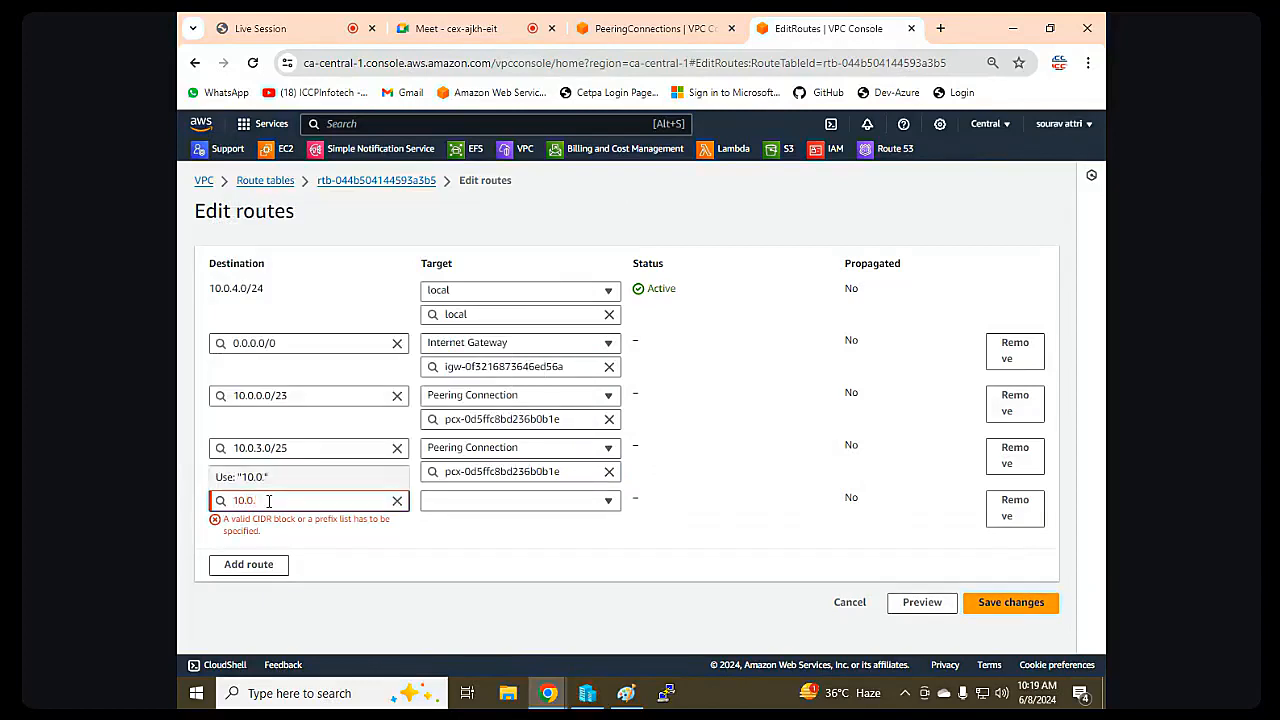
pyautogui.write('3.128/0')
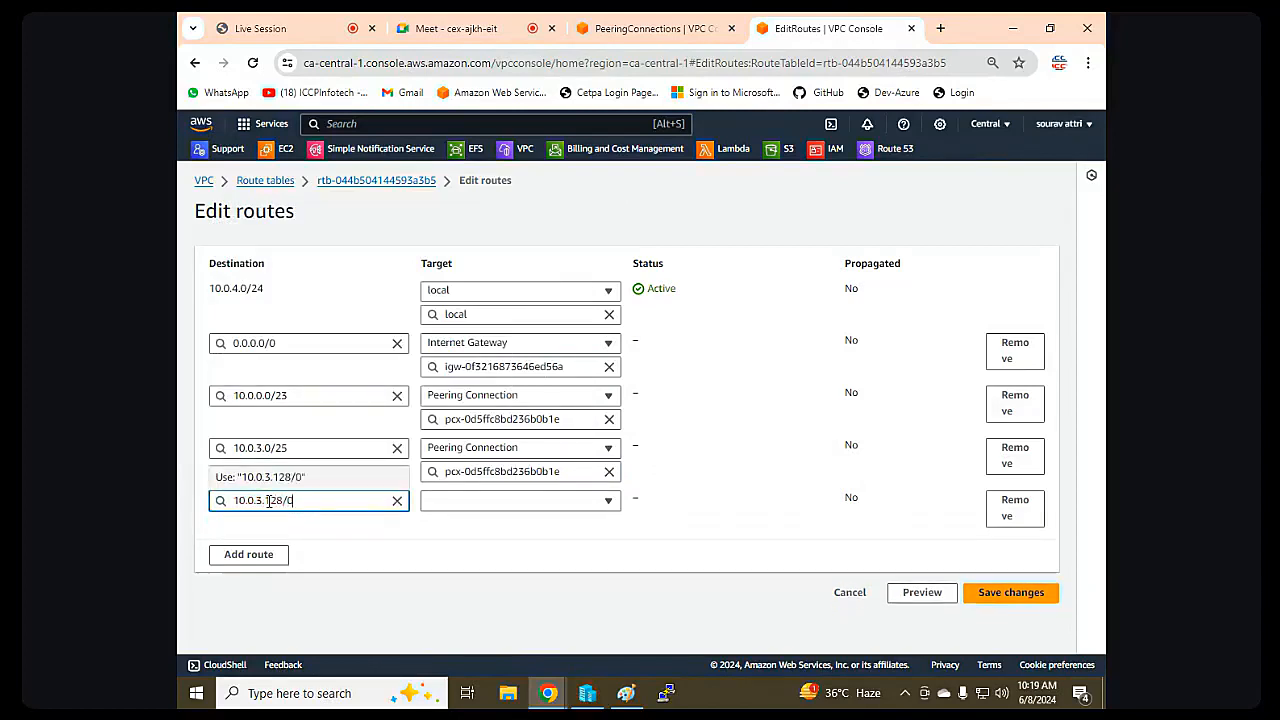
pyautogui.click(484, 500)
pyautogui.click(476, 508)
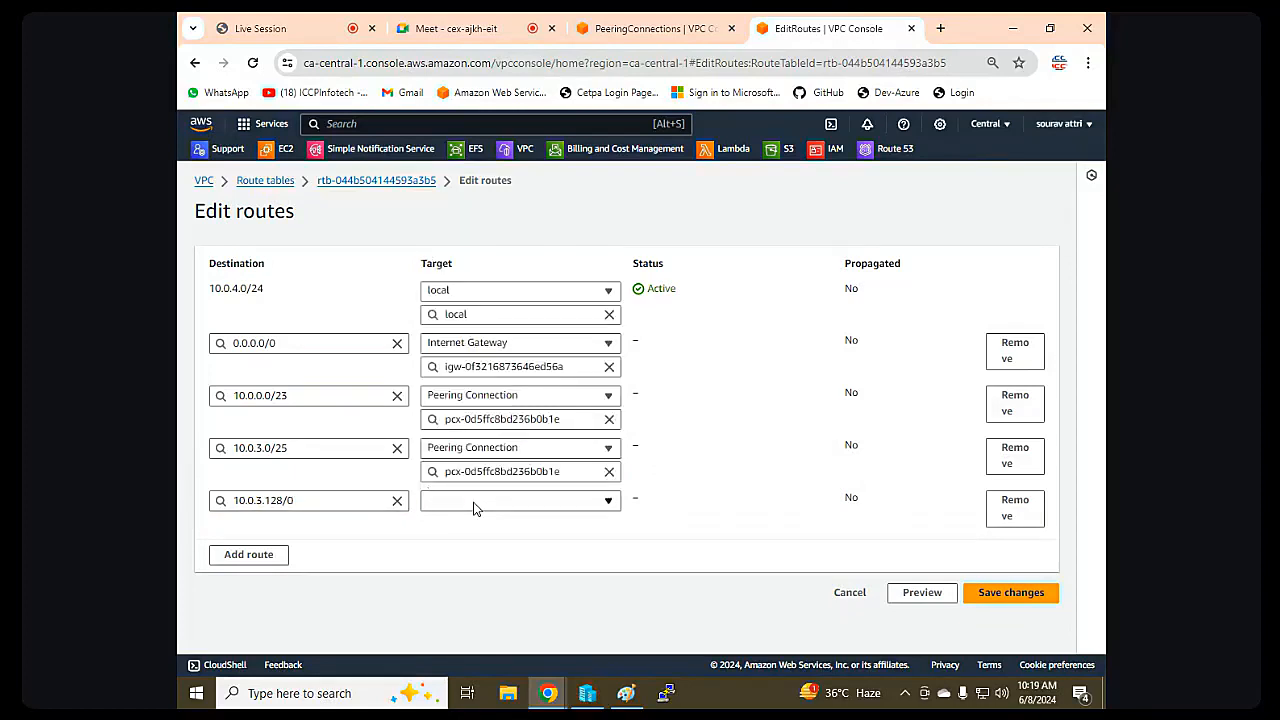
pyautogui.click(476, 508)
pyautogui.click(504, 444)
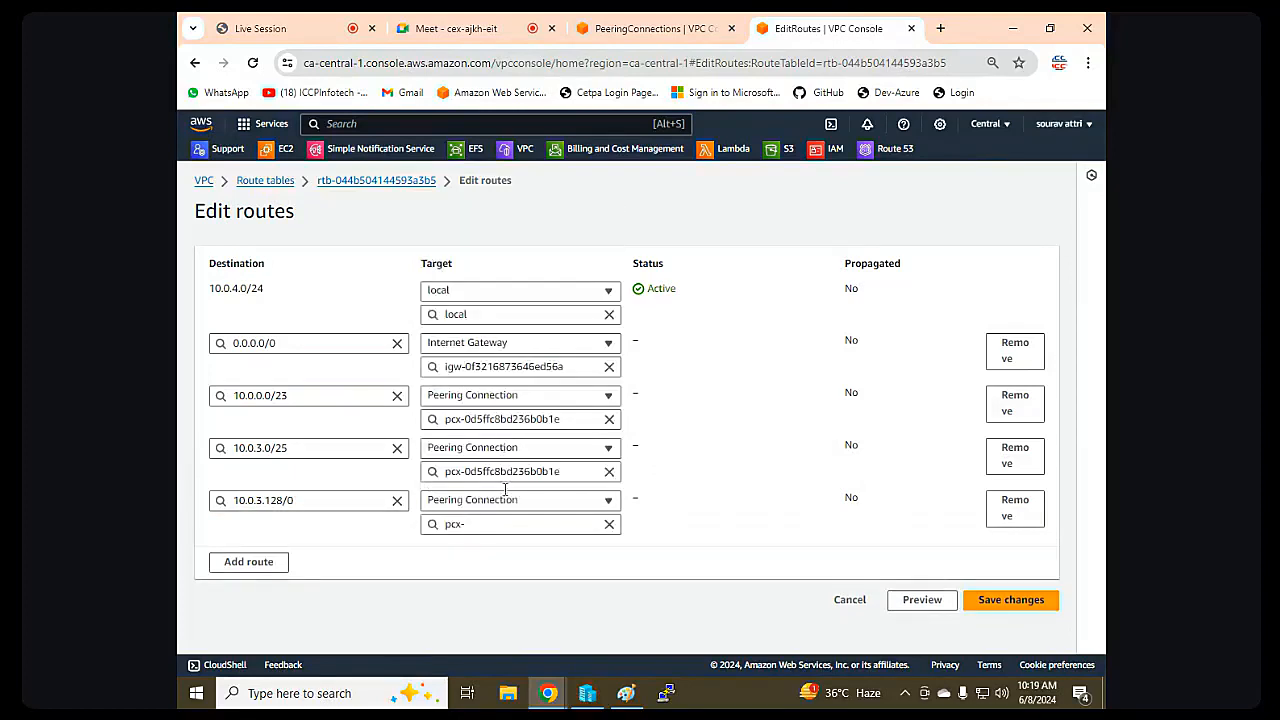
pyautogui.click(503, 524)
pyautogui.click(517, 572)
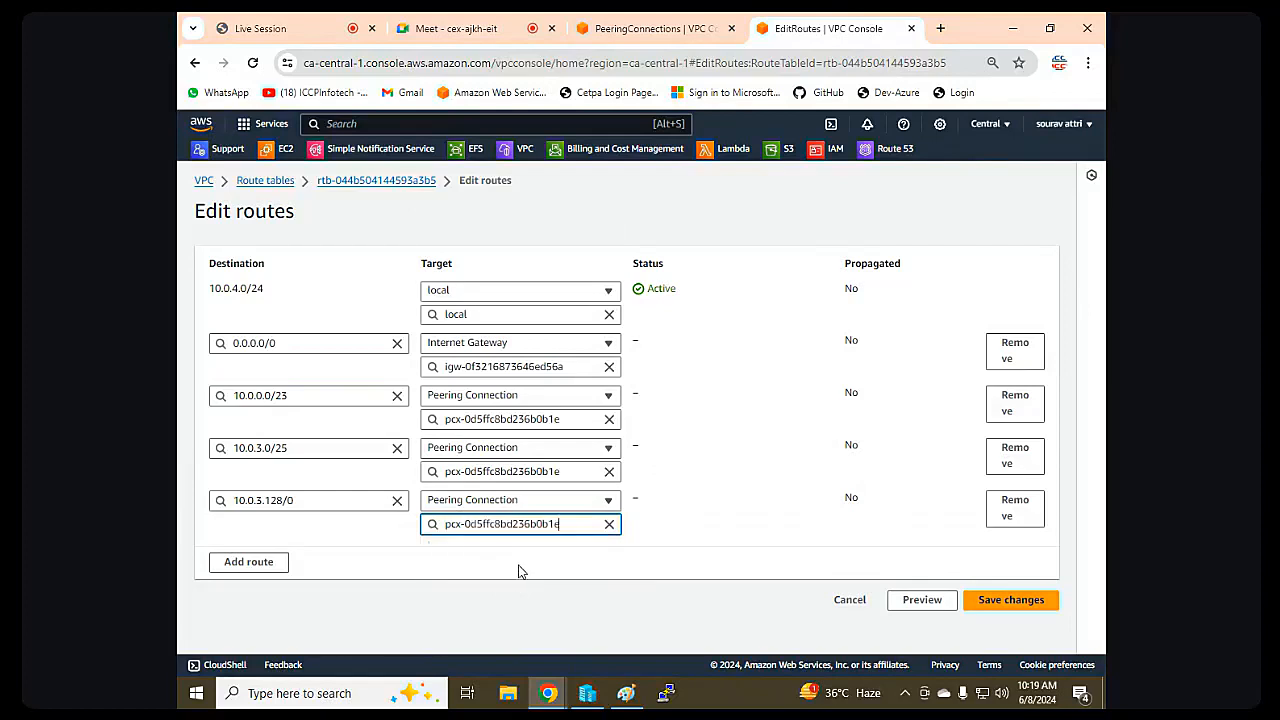
# Try to save the ho-rt route changes, retry once, and return to editing the routes.
pyautogui.click(1022, 604)
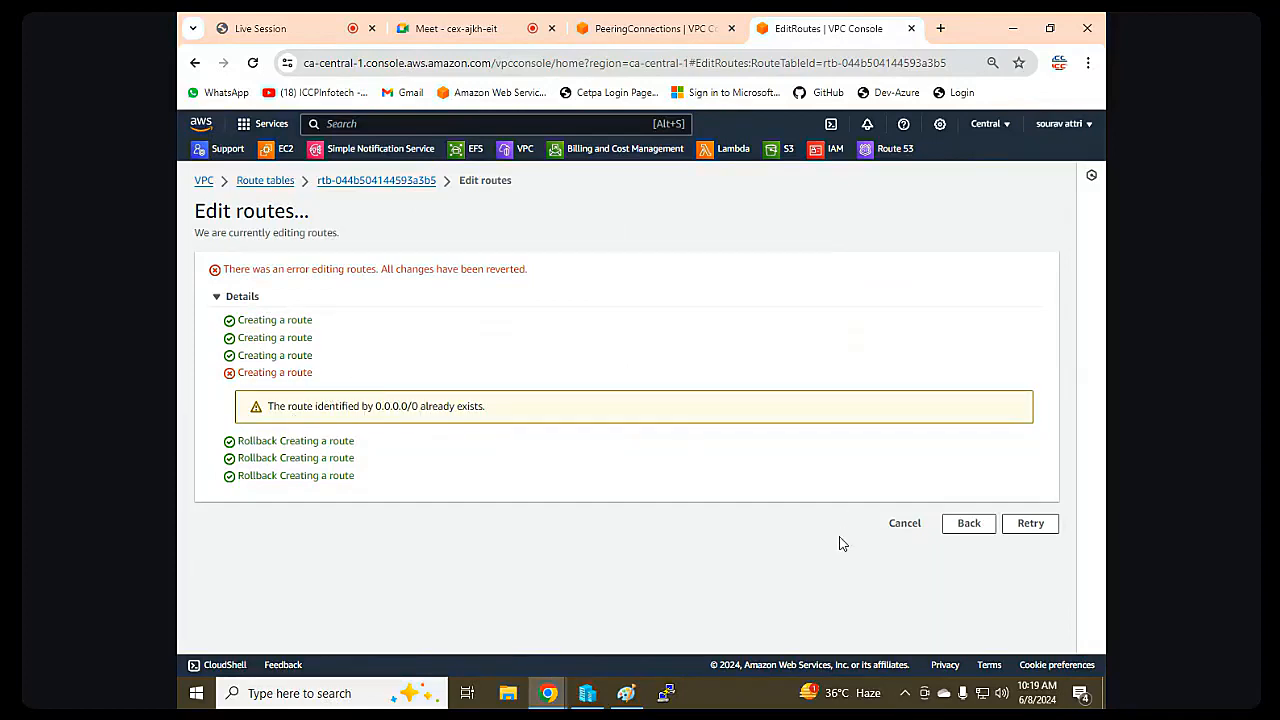
pyautogui.click(1045, 528)
pyautogui.click(964, 530)
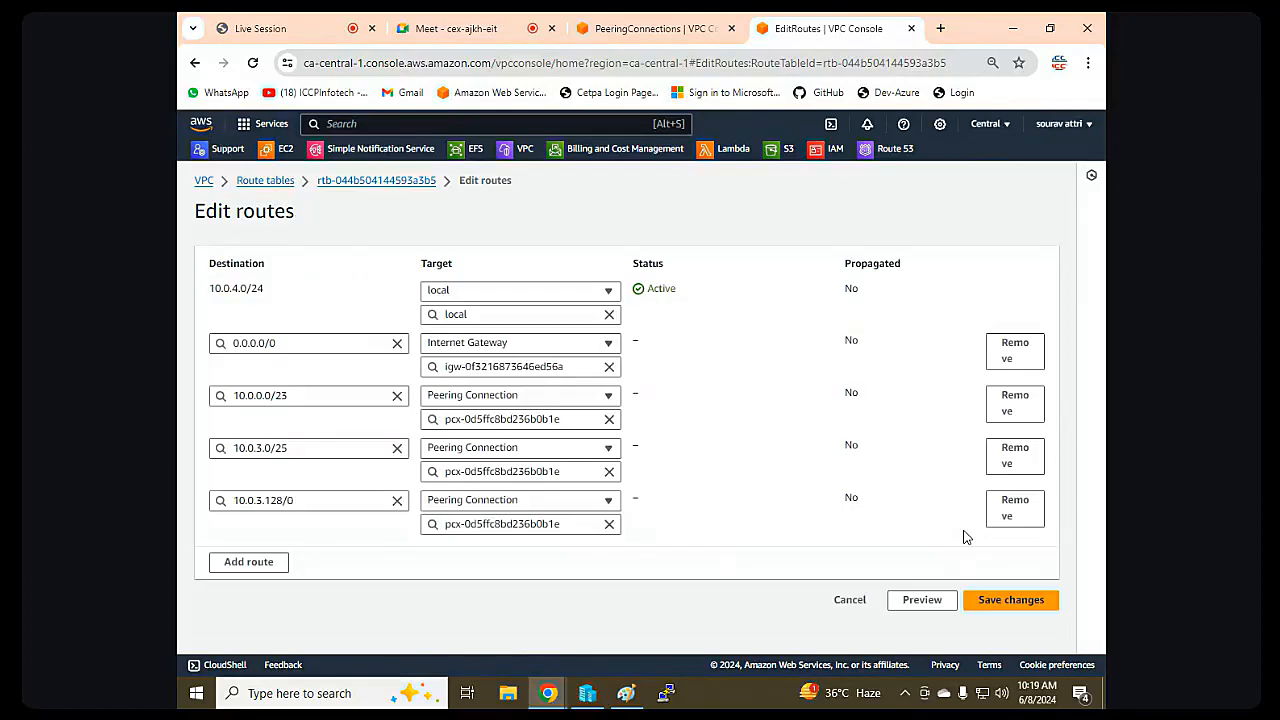
# Correct the last route's destination to 10.0.3.128/25 and save the ho-rt routes.
pyautogui.click(297, 504)
pyautogui.press('BackSpace')
pyautogui.write('25')
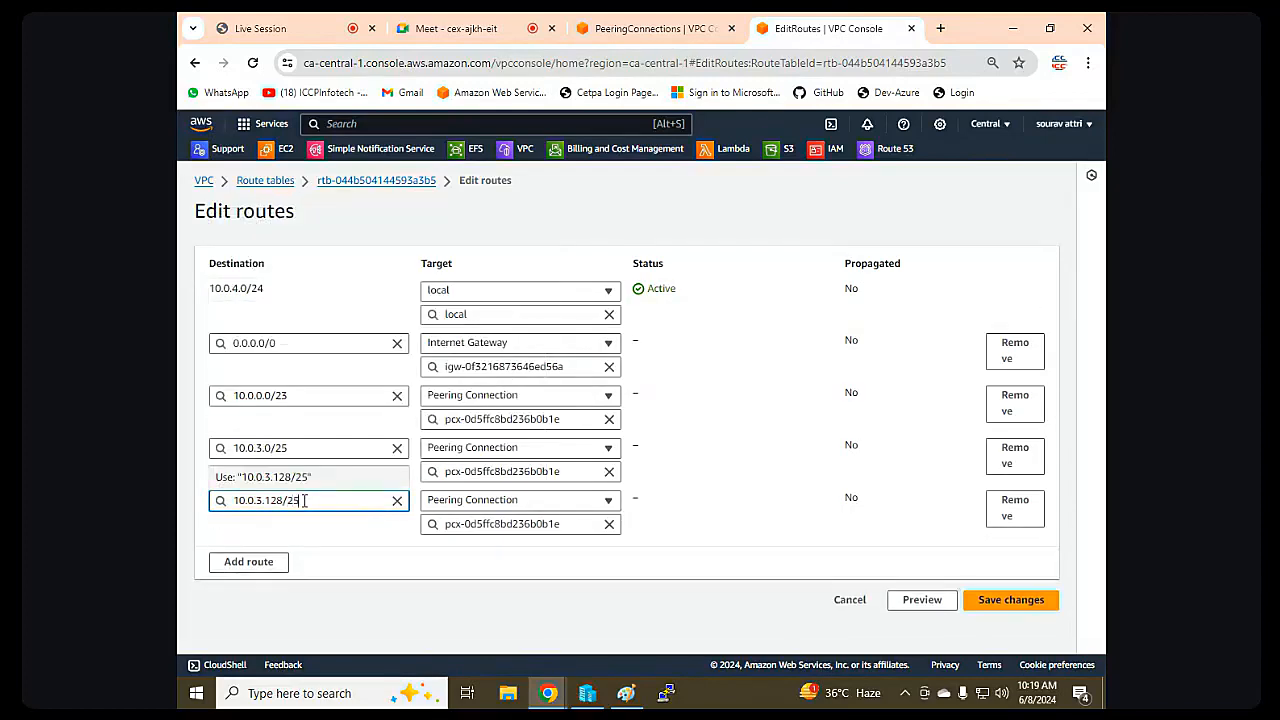
pyautogui.click(1005, 600)
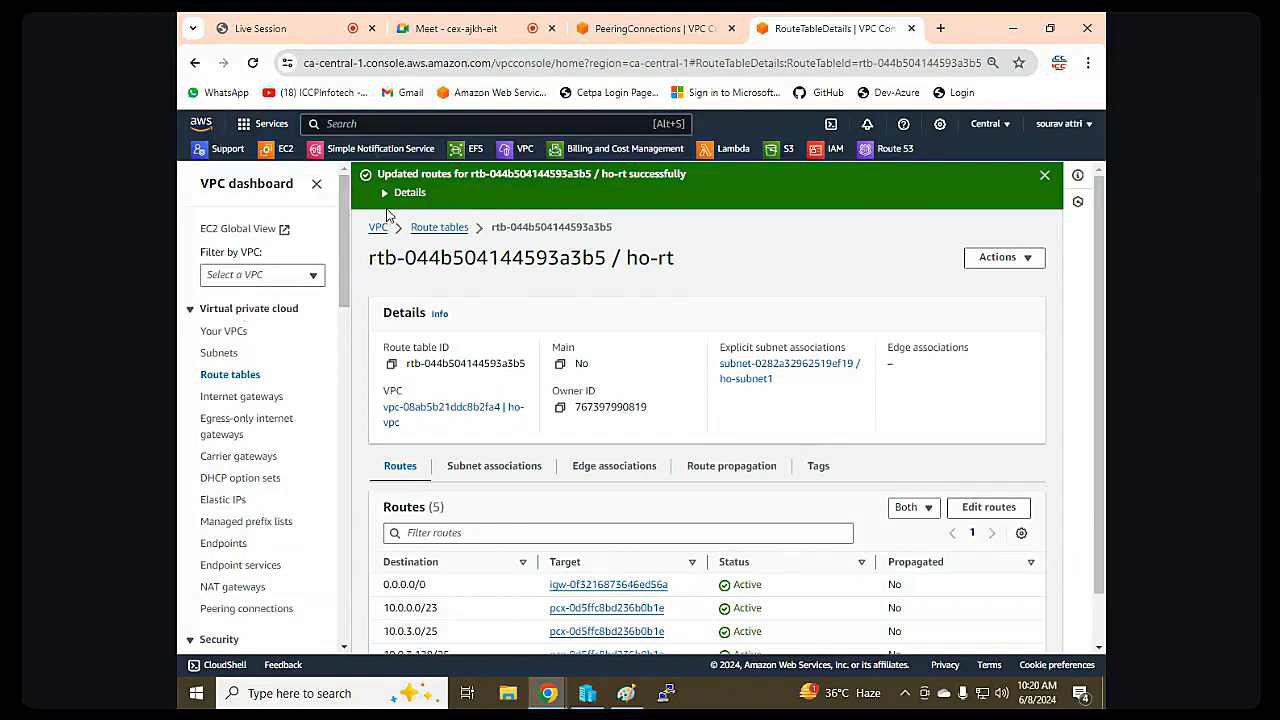
# Open EC2 in a new browser tab and start launching a new instance named HO-PC.
pyautogui.rightClick(284, 149)
pyautogui.click(320, 162)
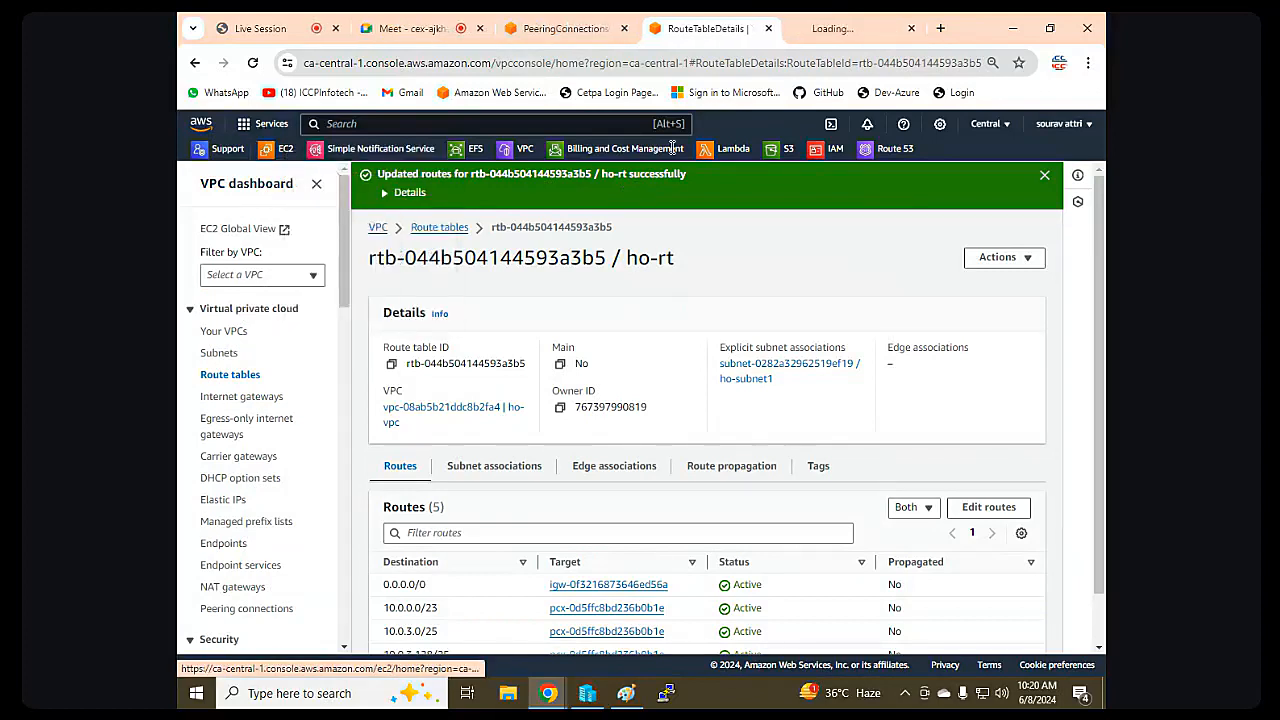
pyautogui.click(818, 30)
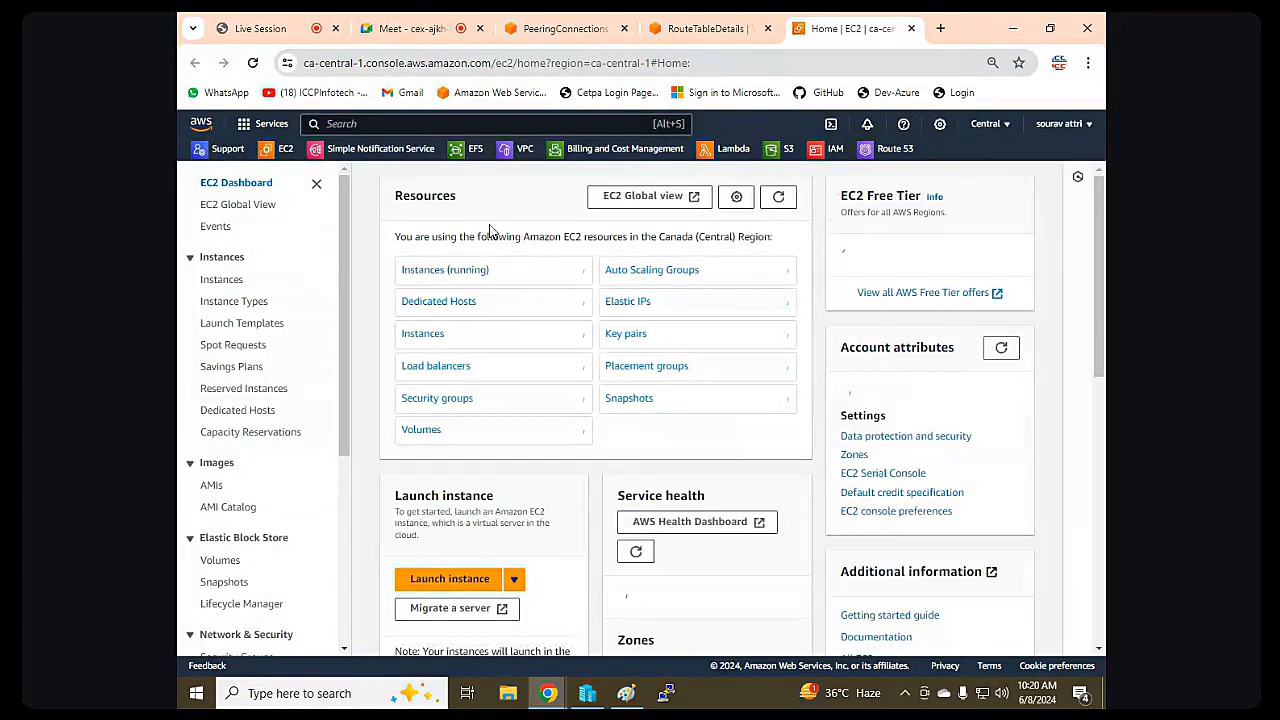
pyautogui.click(433, 270)
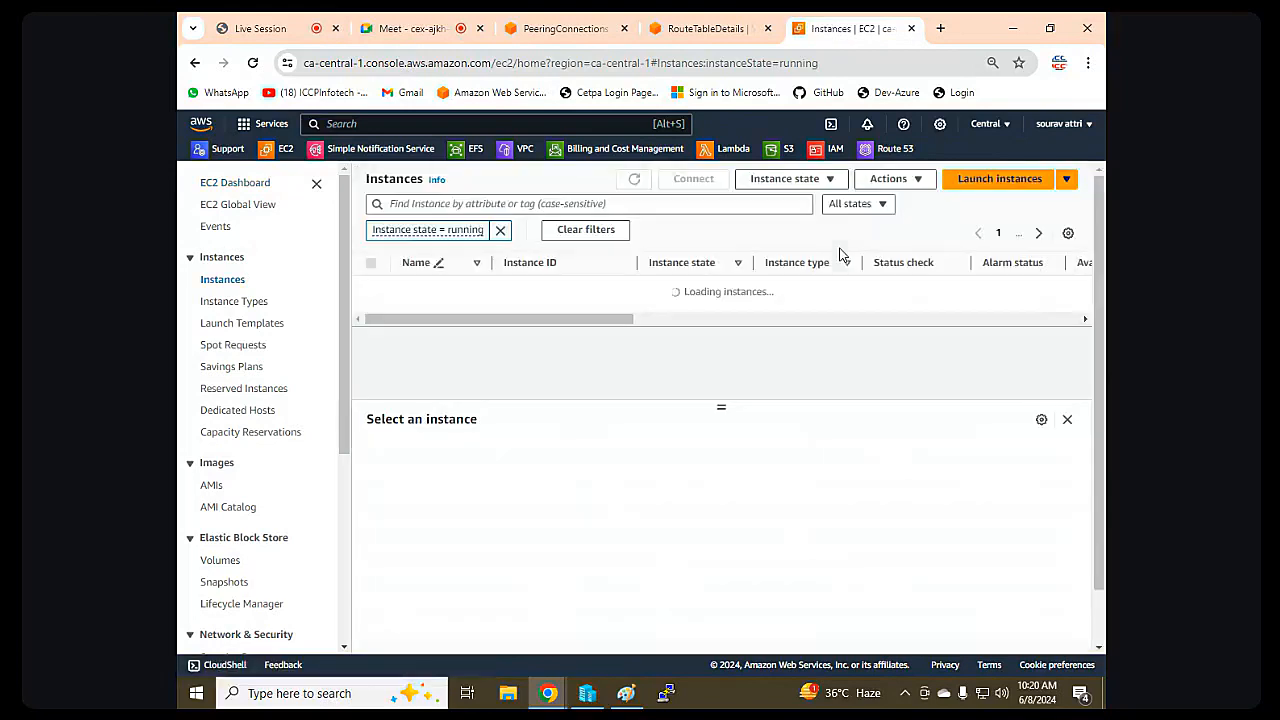
pyautogui.click(997, 185)
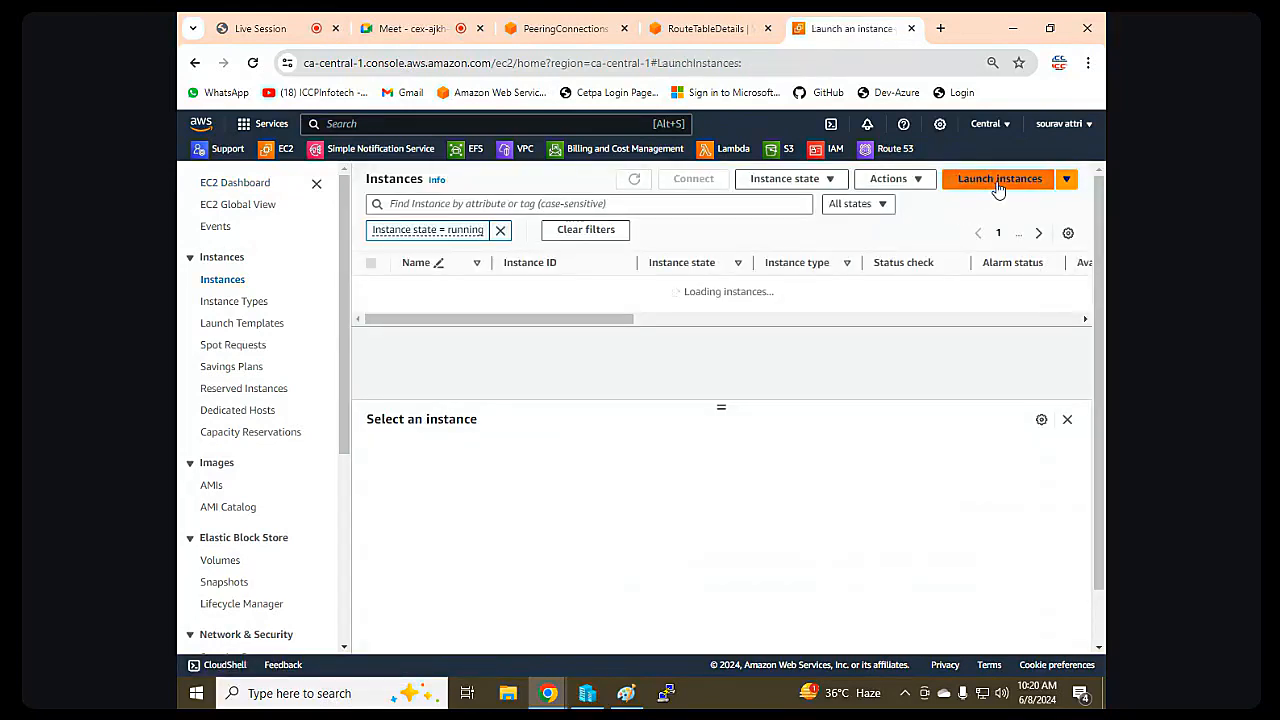
pyautogui.click(326, 381)
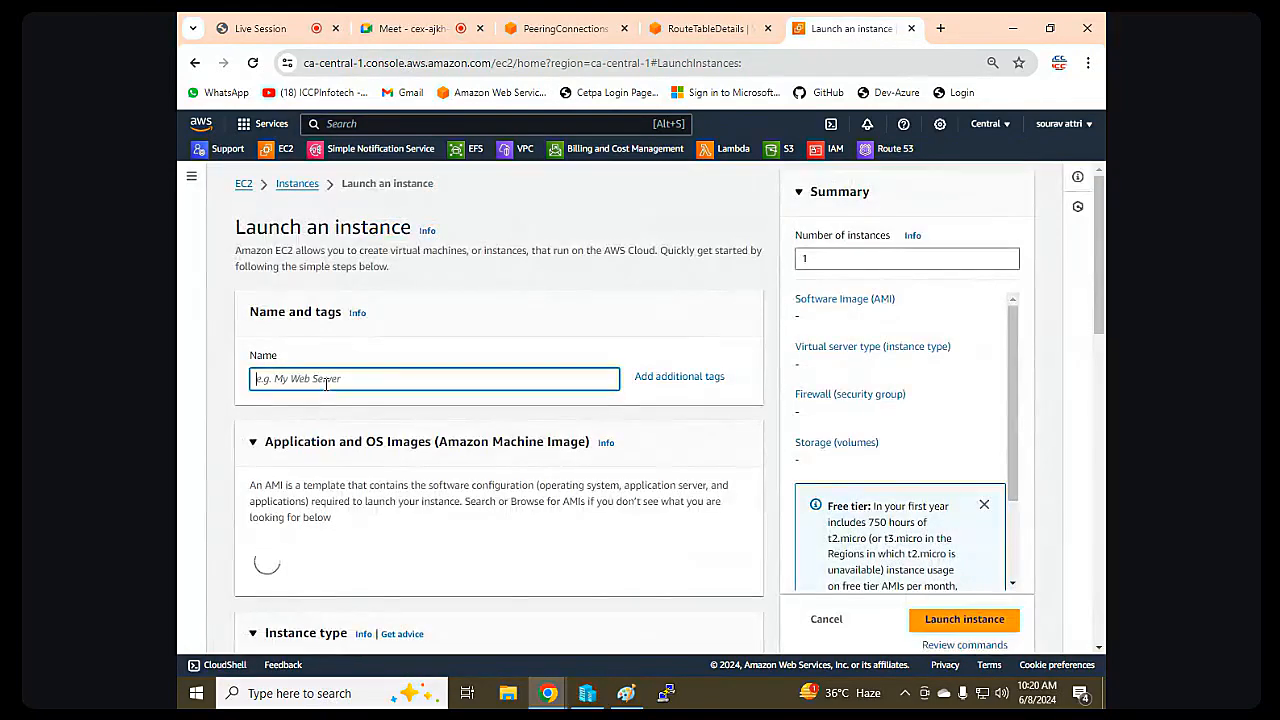
pyautogui.write('HO')
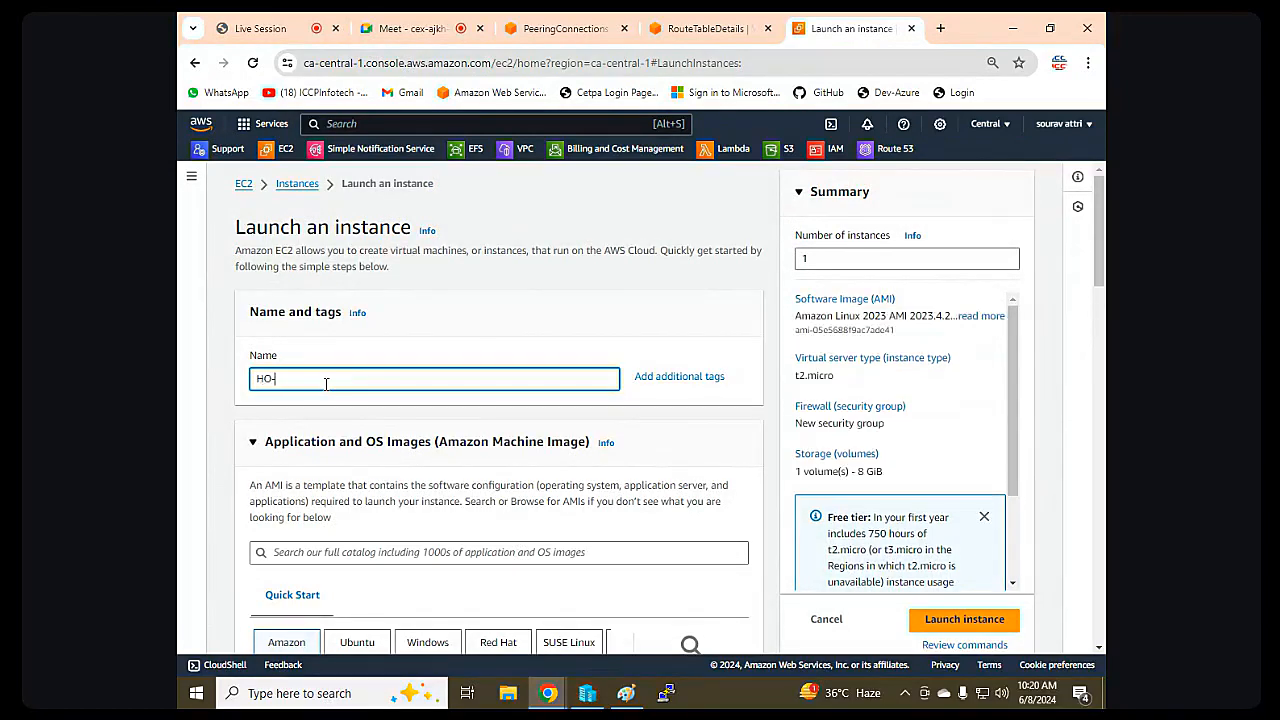
pyautogui.write('-PC')
# Choose the Windows image family and select the Microsoft Windows Server 2016 Base AMI for the instance.
pyautogui.scroll(-3, 354, 414)
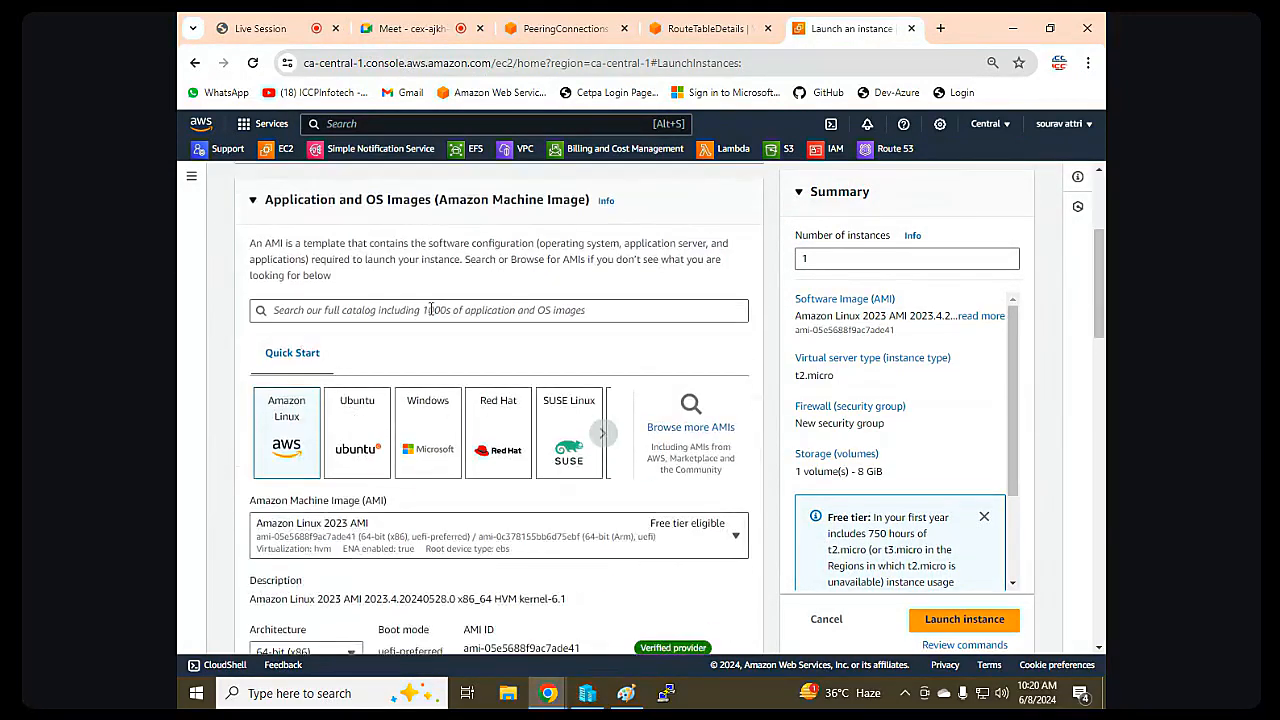
pyautogui.click(505, 445)
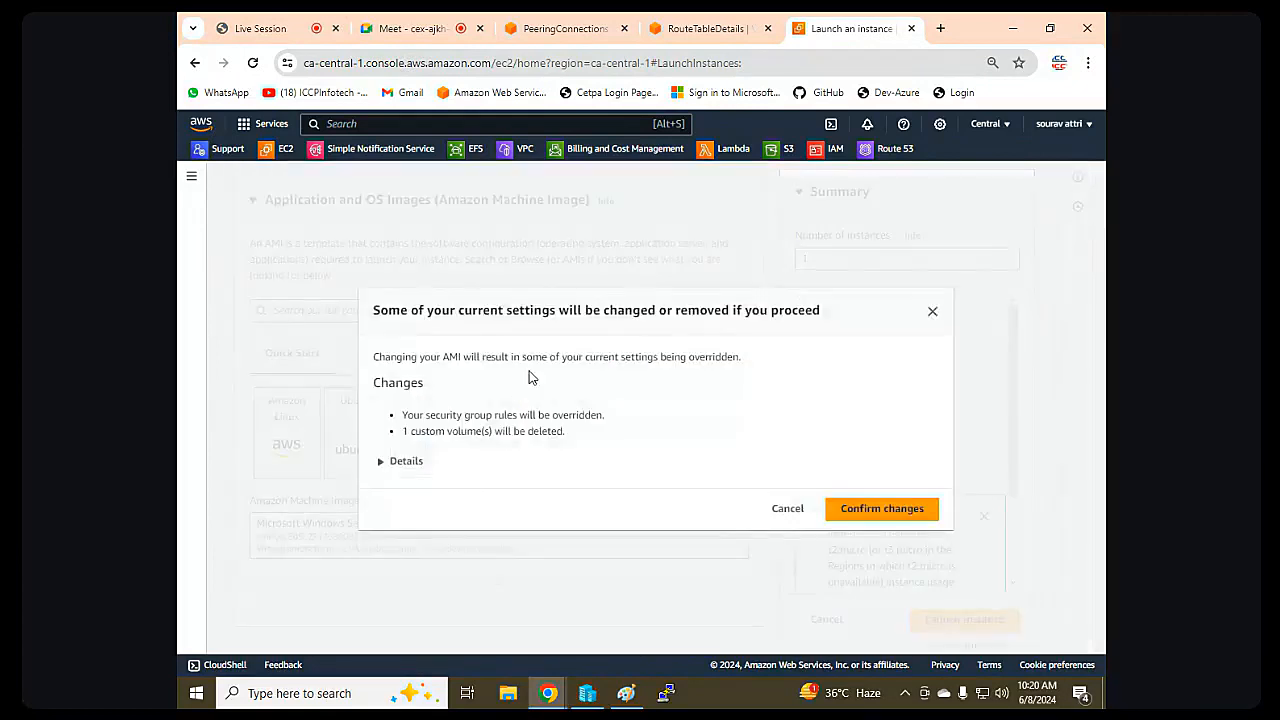
pyautogui.click(787, 508)
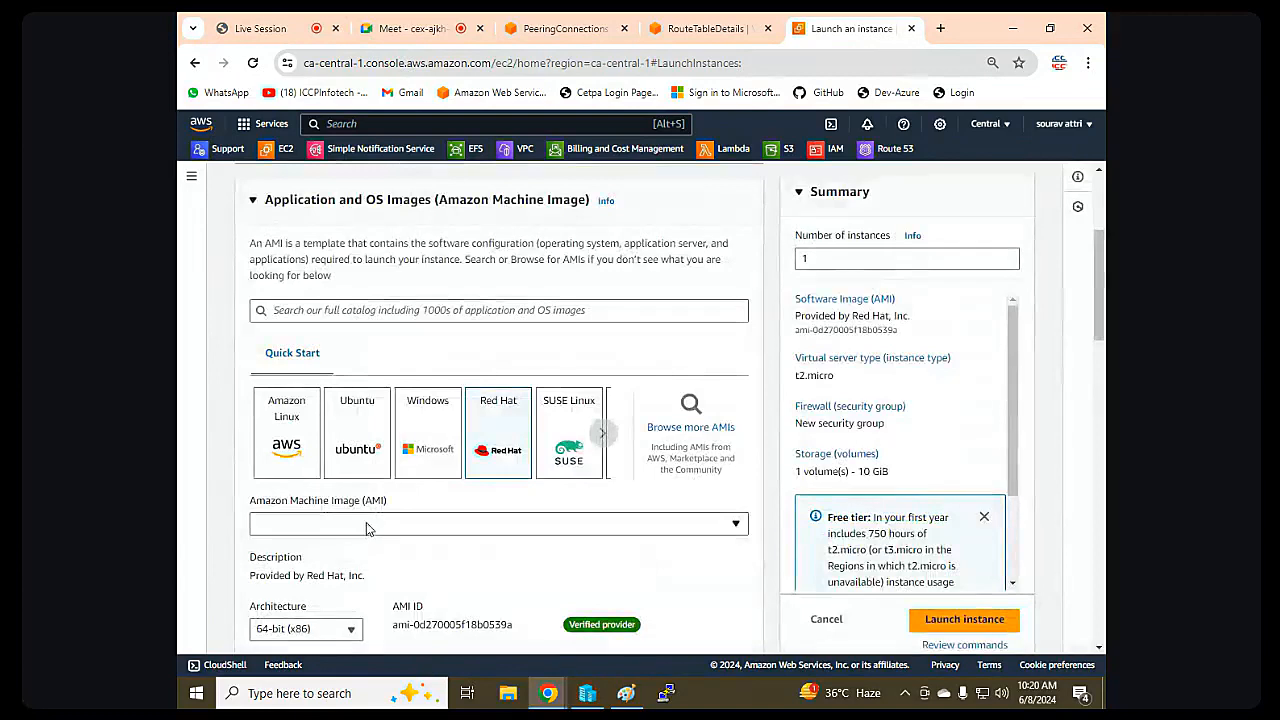
pyautogui.click(432, 445)
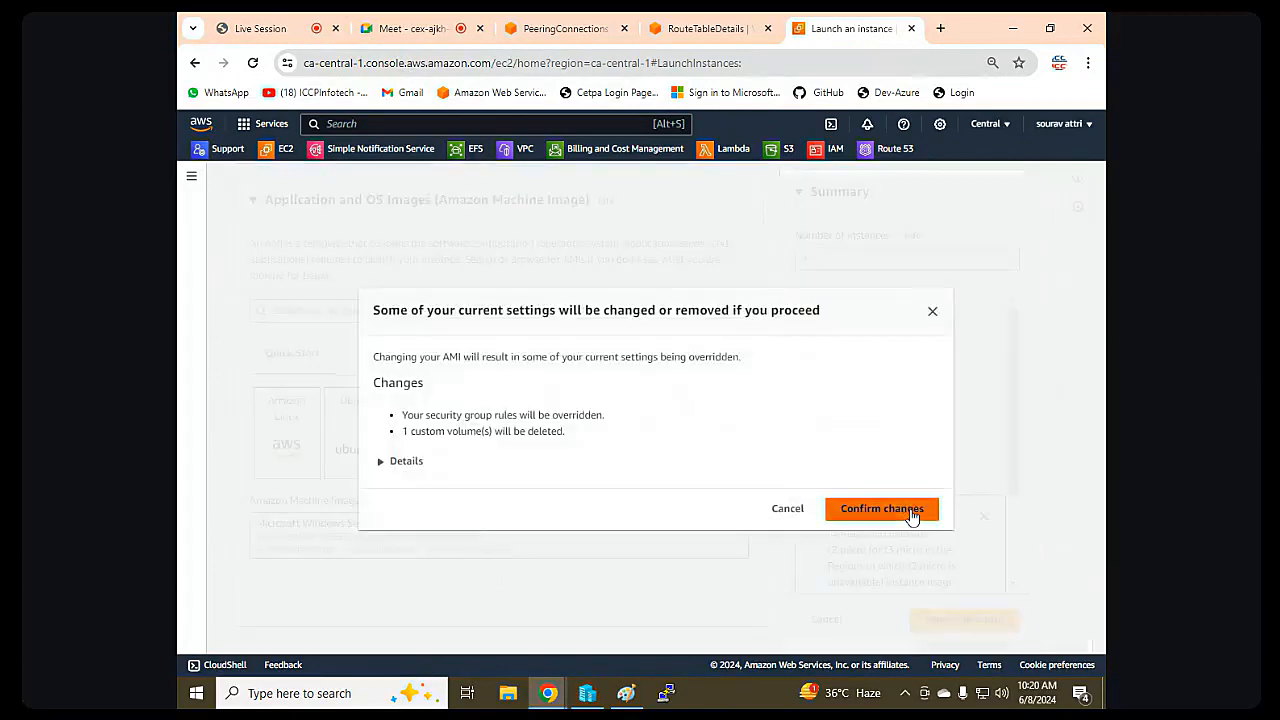
pyautogui.click(518, 566)
pyautogui.click(470, 535)
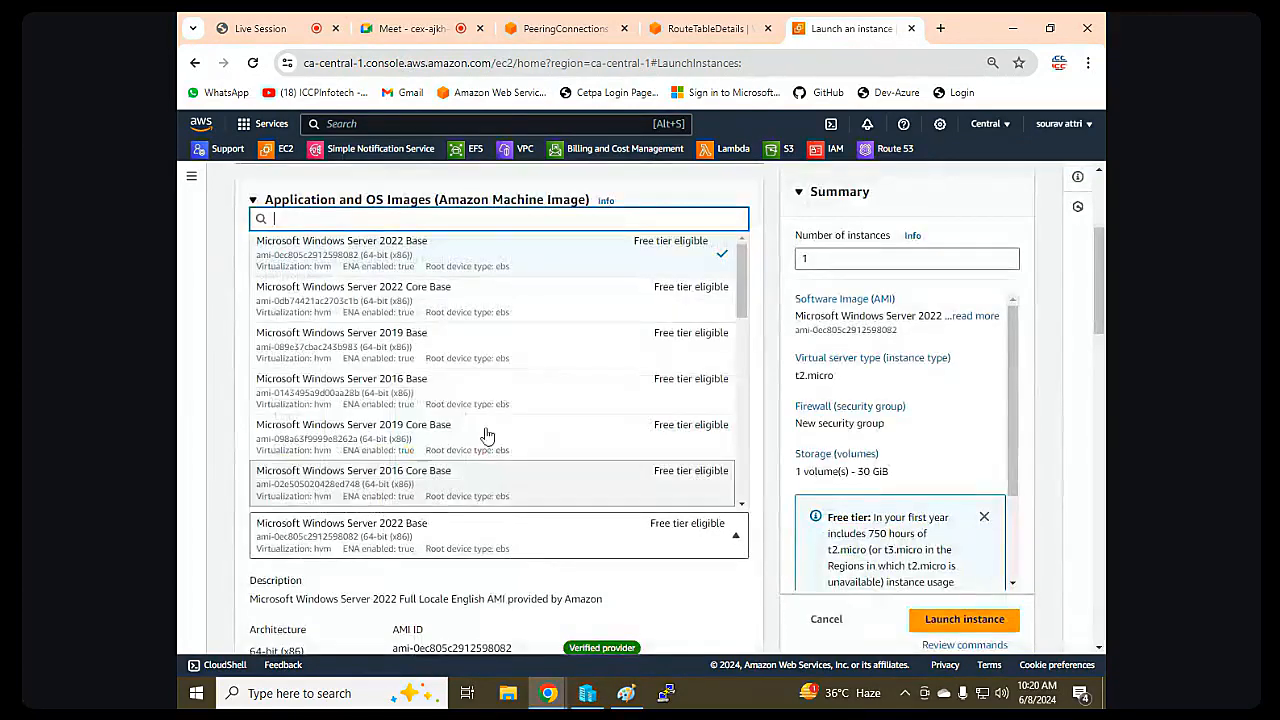
pyautogui.click(414, 403)
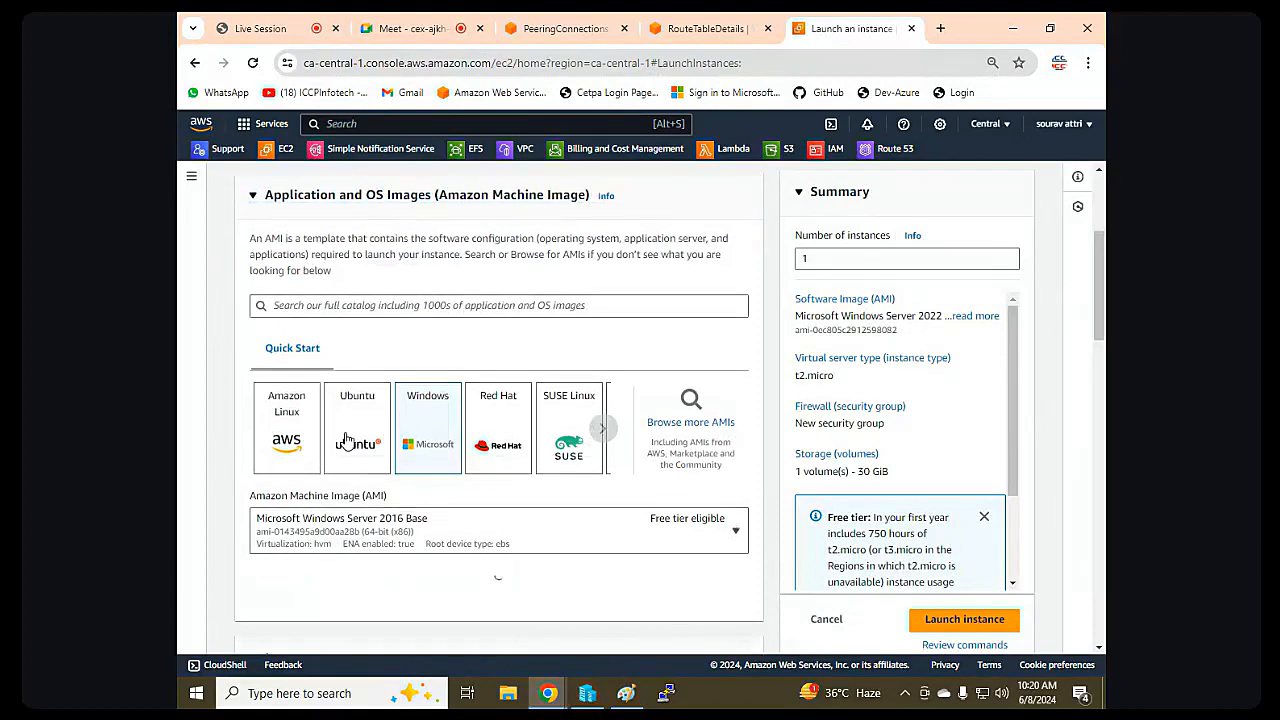
# Create an RSA key pair named cankey in .pem format for the instance login.
pyautogui.scroll(-4, 633, 455)
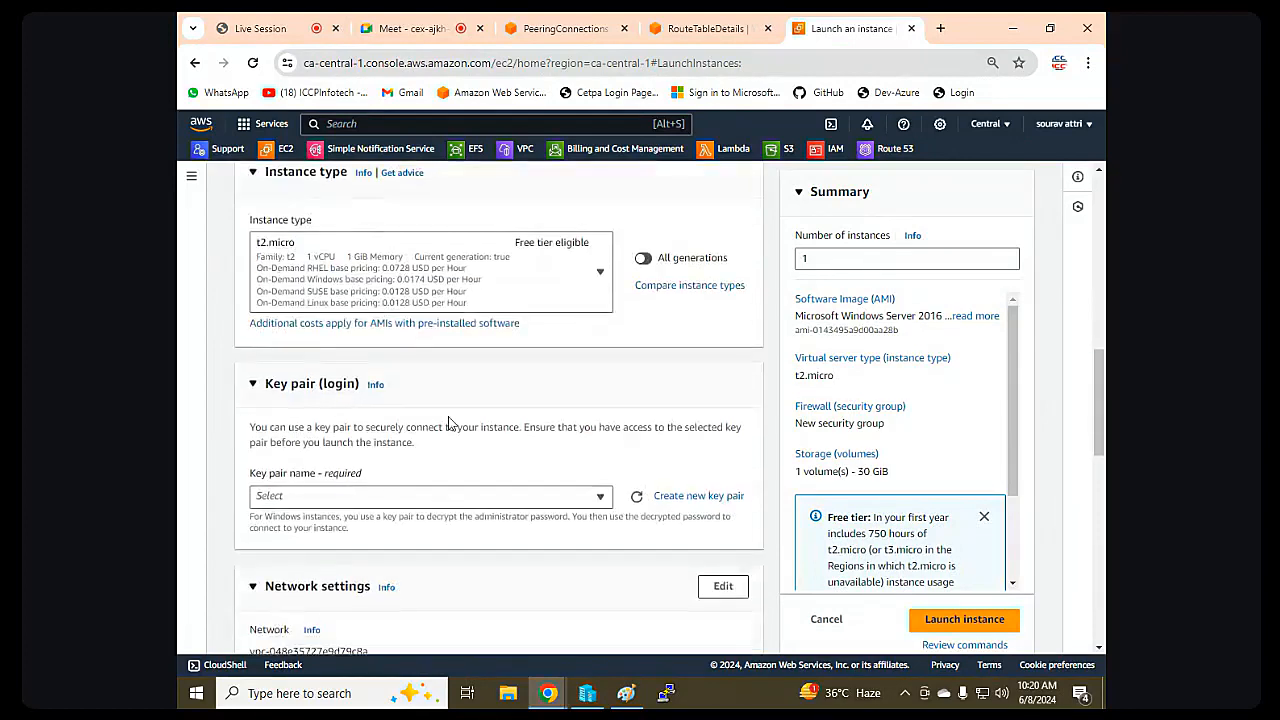
pyautogui.scroll(2, 420, 414)
pyautogui.scroll(-3, 532, 440)
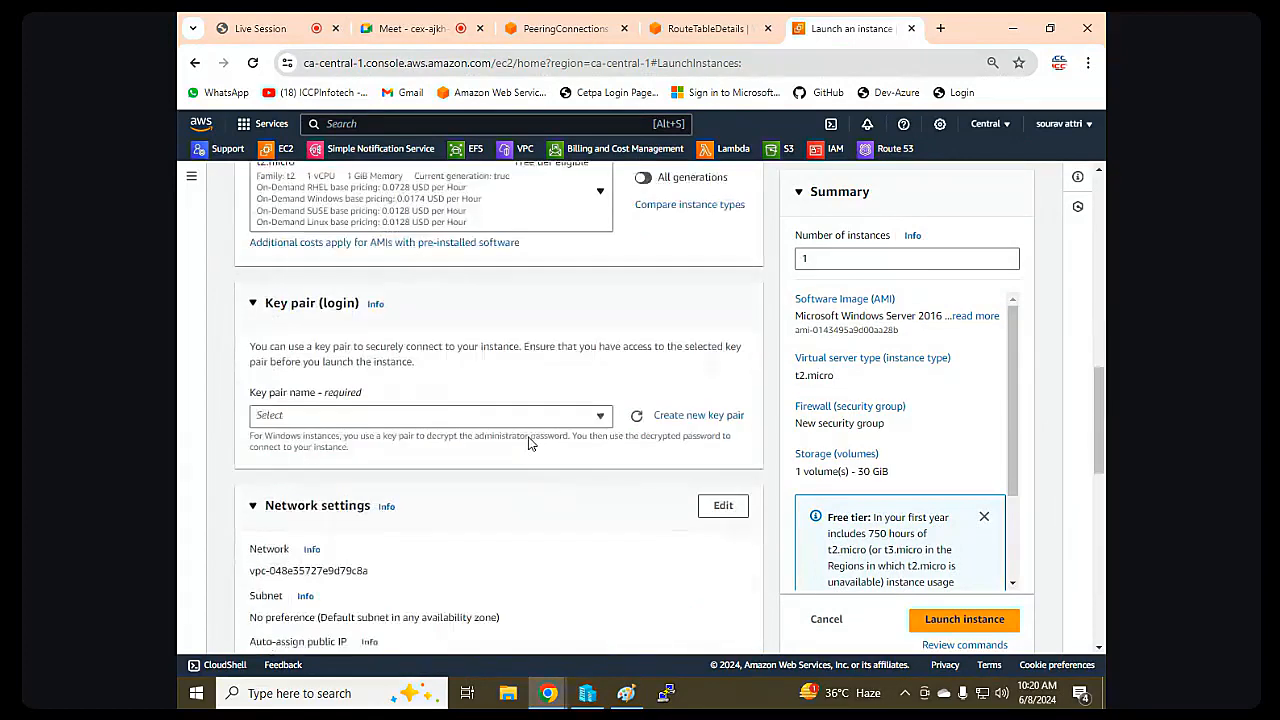
pyautogui.click(666, 416)
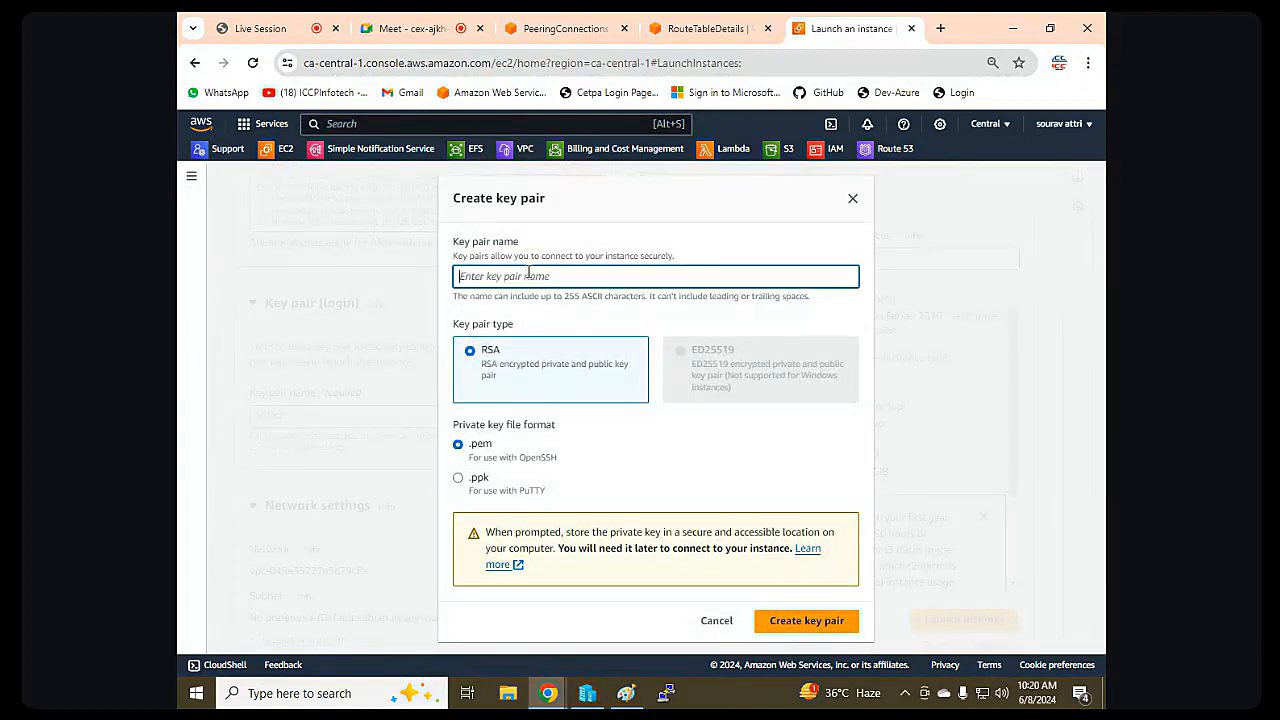
pyautogui.write('cankey')
pyautogui.click(478, 457)
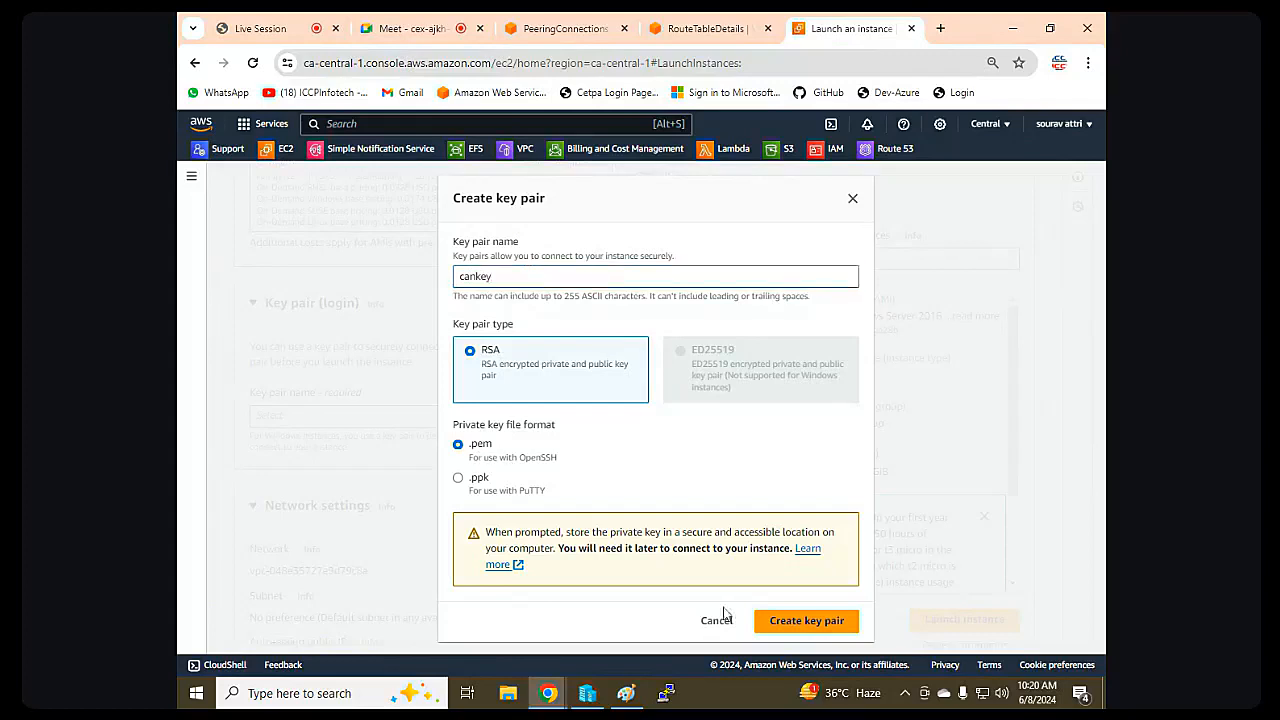
pyautogui.click(797, 632)
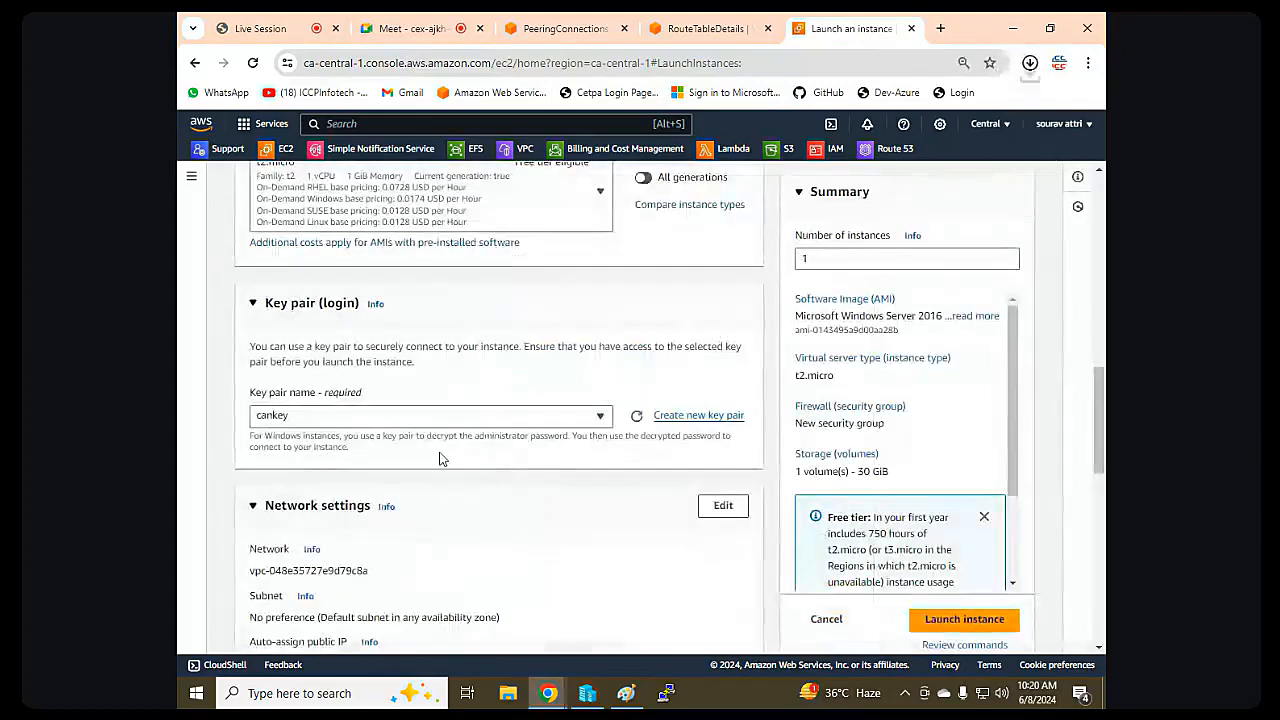
# Edit the instance's network settings and set its VPC to ho-vpc.
pyautogui.scroll(-2, 437, 457)
pyautogui.click(710, 350)
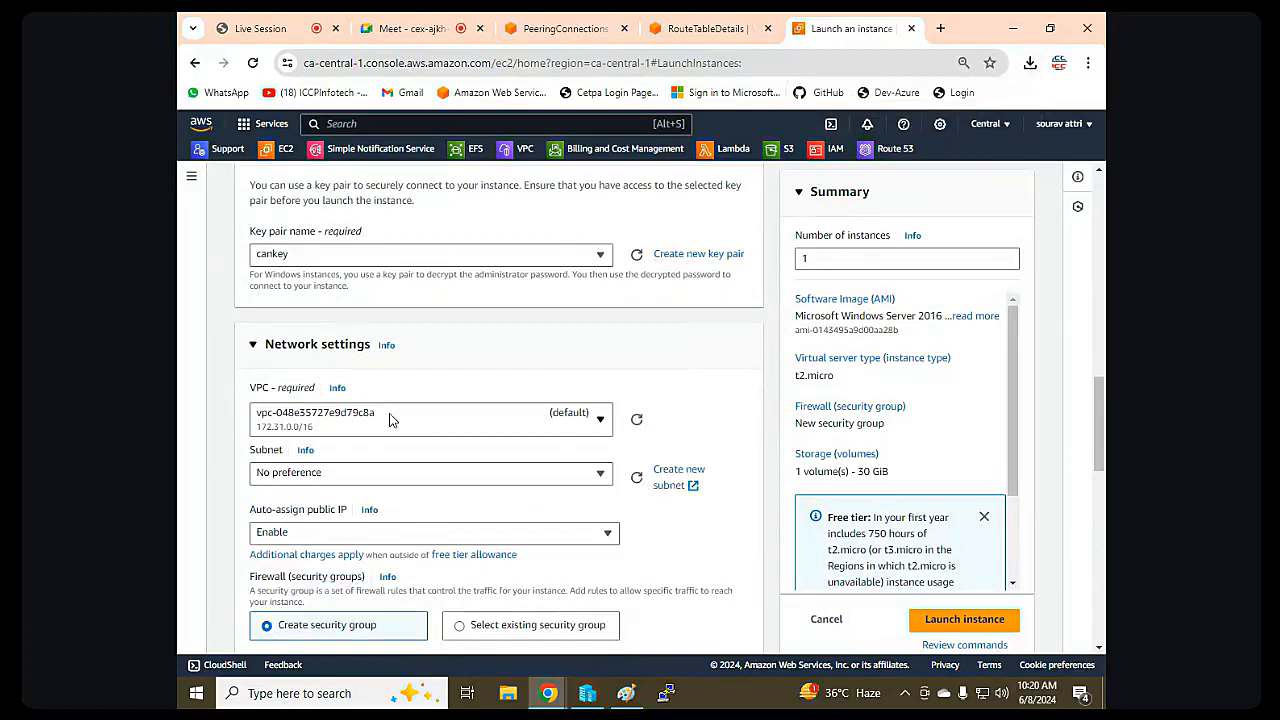
pyautogui.click(391, 420)
pyautogui.click(330, 510)
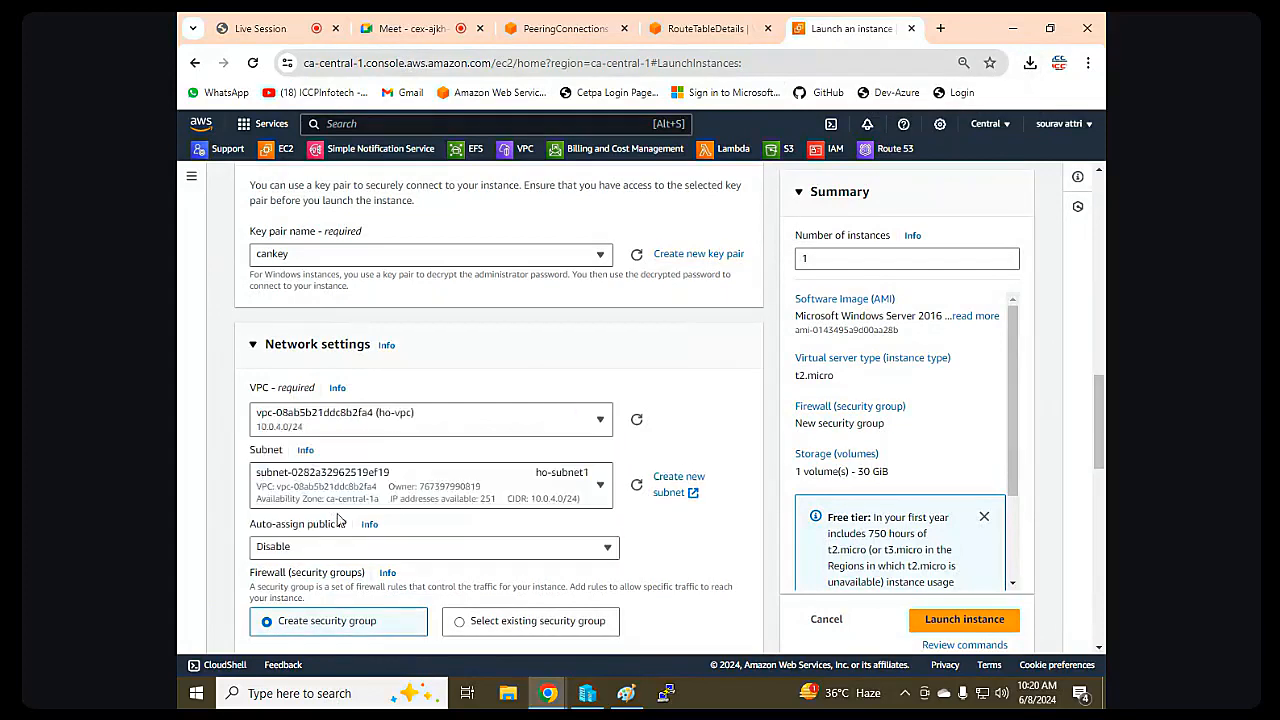
# Enable auto-assignment of a public IP for the HO-PC instance.
pyautogui.click(345, 552)
pyautogui.click(303, 503)
pyautogui.scroll(-2, 470, 509)
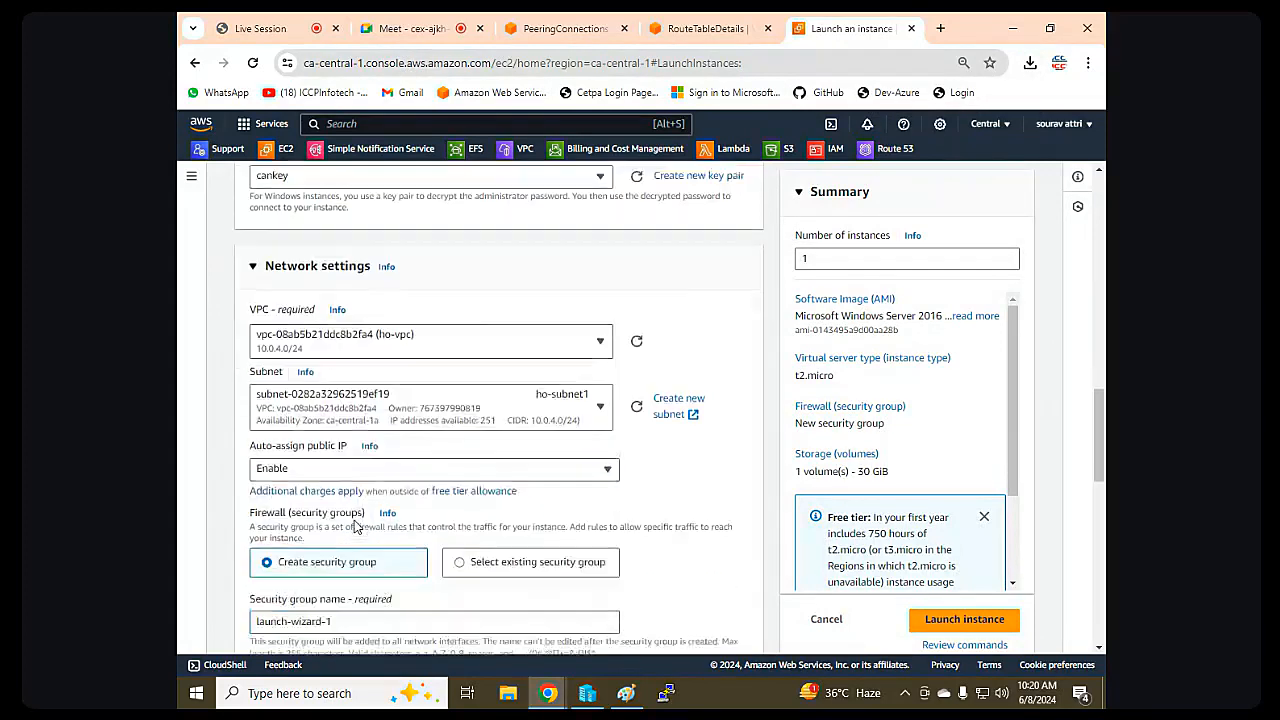
# Set the new security group's inbound rule type to All traffic and launch the HO-PC instance.
pyautogui.scroll(-3, 470, 509)
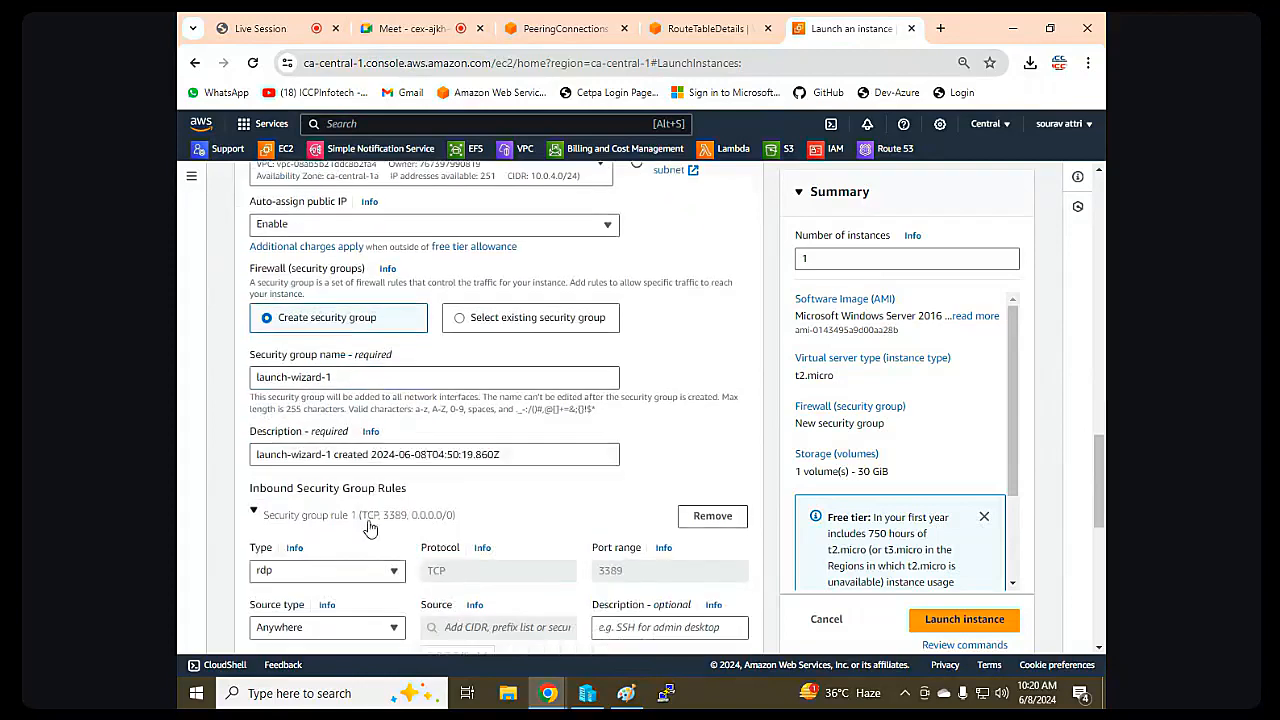
pyautogui.click(300, 572)
pyautogui.scroll(-3, 297, 343)
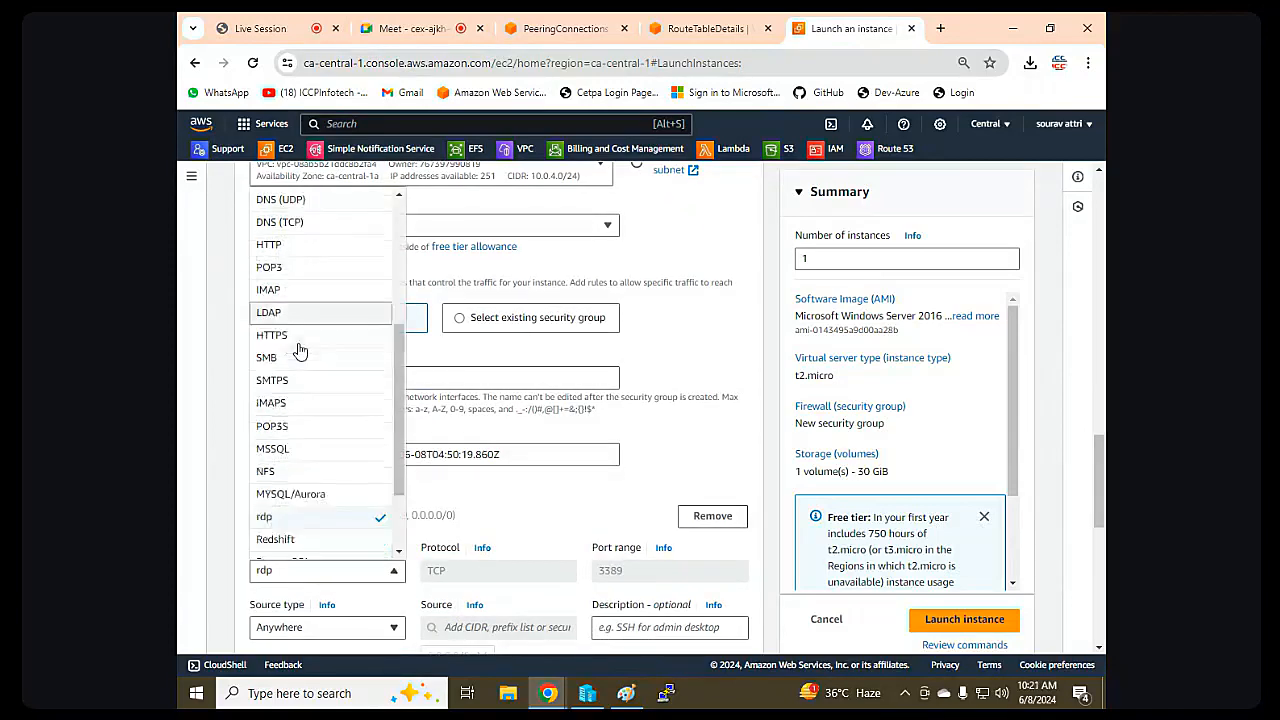
pyautogui.scroll(-2, 290, 440)
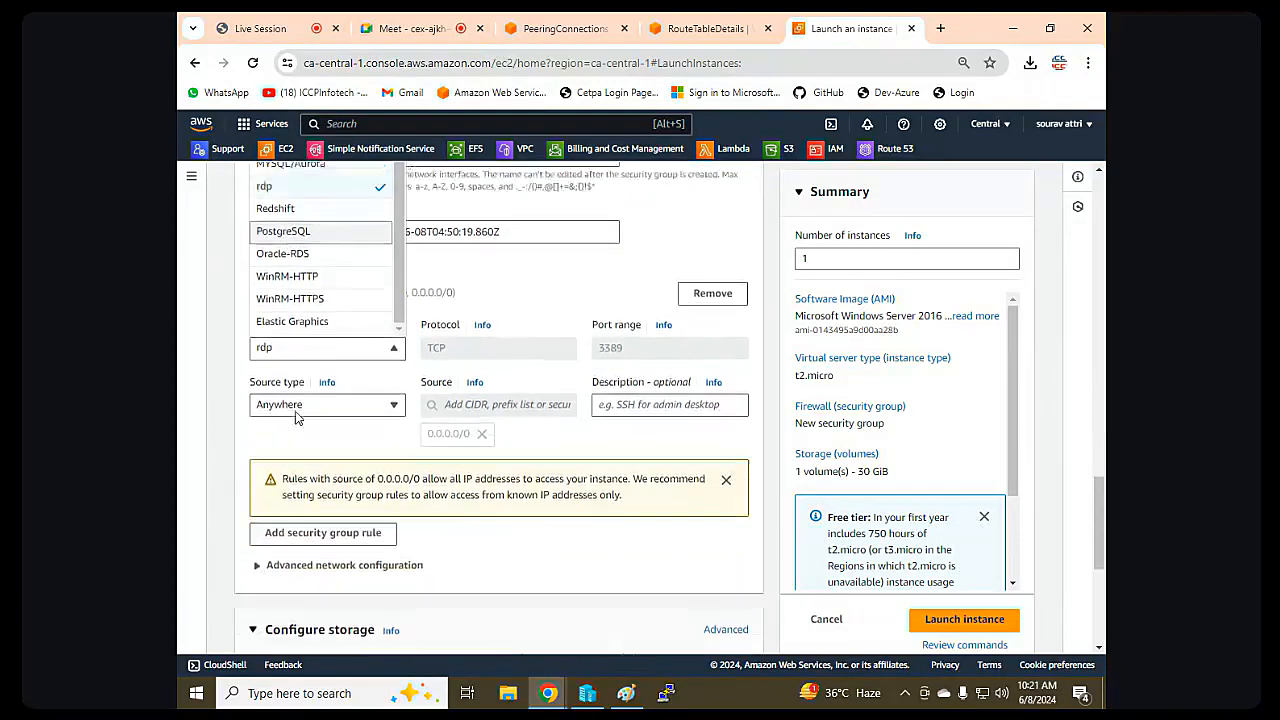
pyautogui.scroll(5, 297, 404)
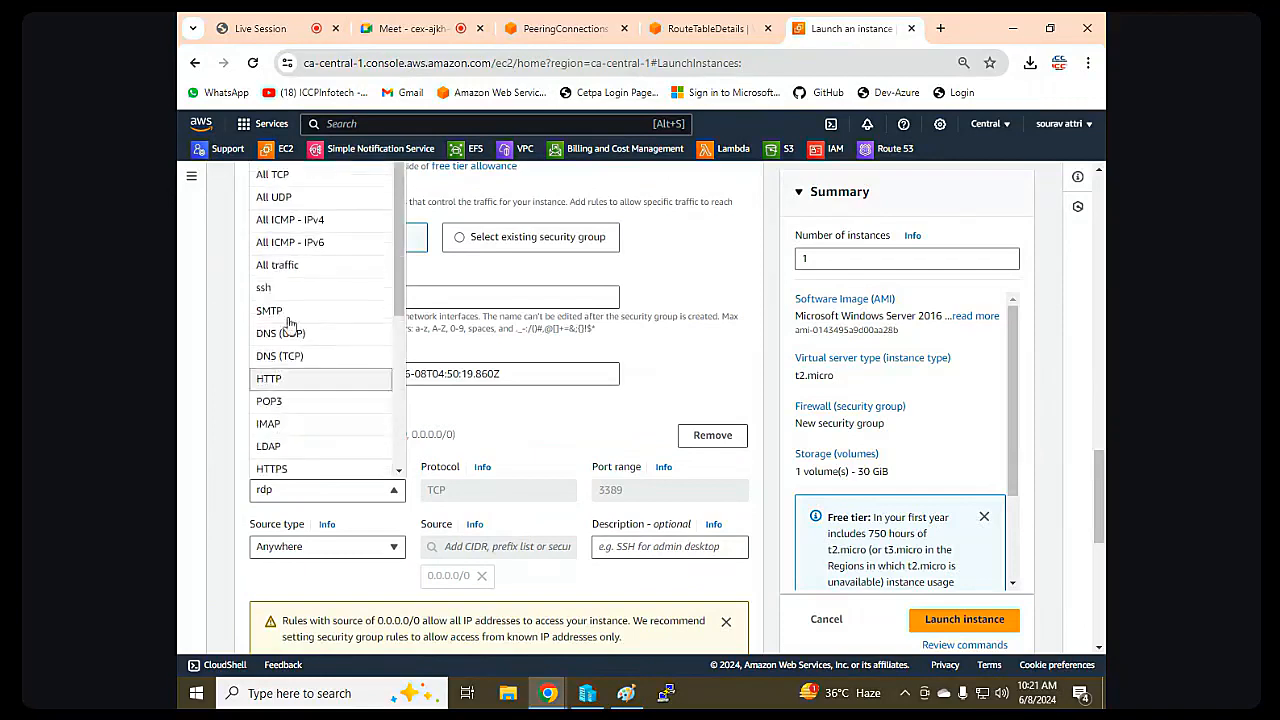
pyautogui.click(278, 264)
pyautogui.scroll(-4, 625, 398)
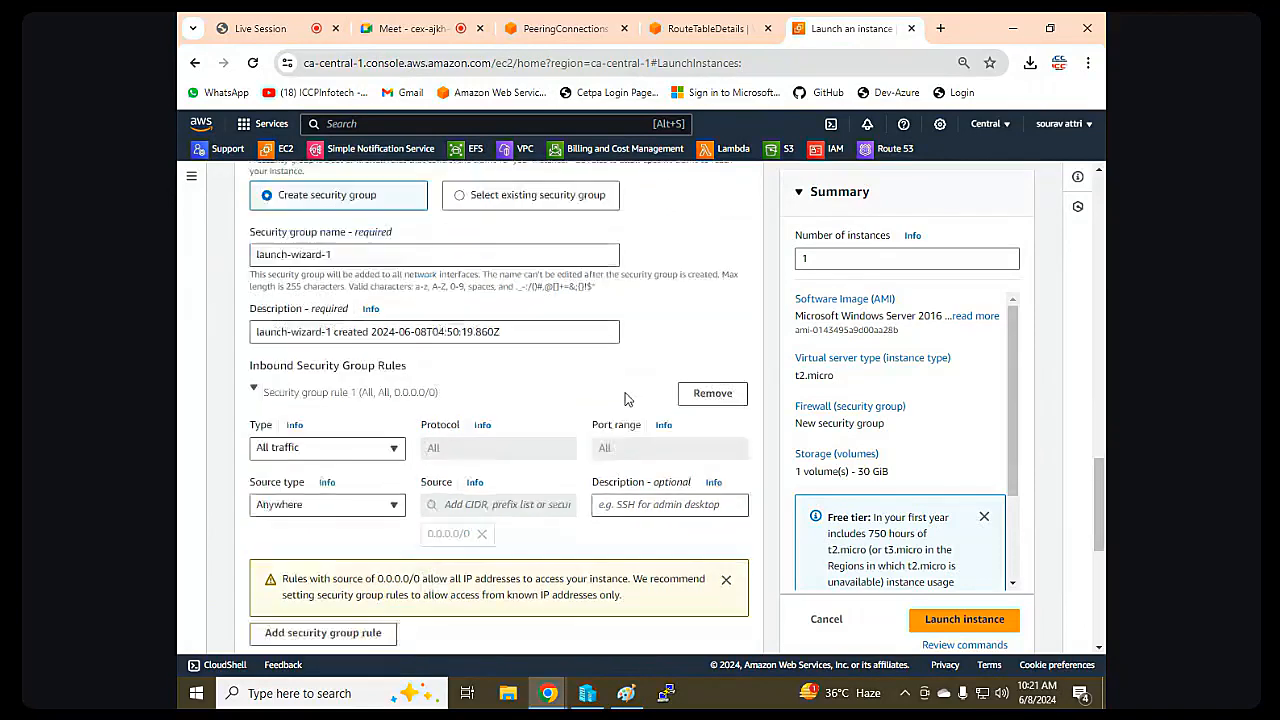
pyautogui.scroll(-2, 625, 398)
pyautogui.click(978, 592)
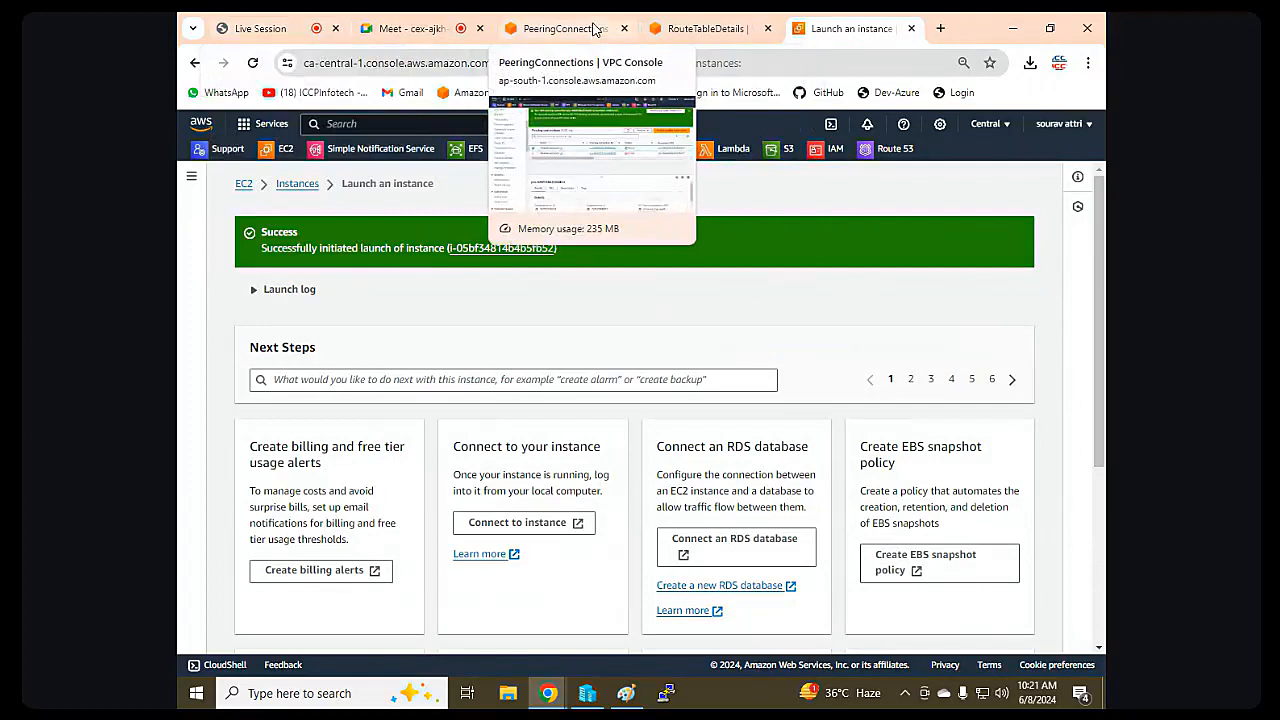
# Switch to the Mumbai VPC console and list its route tables.
pyautogui.click(560, 28)
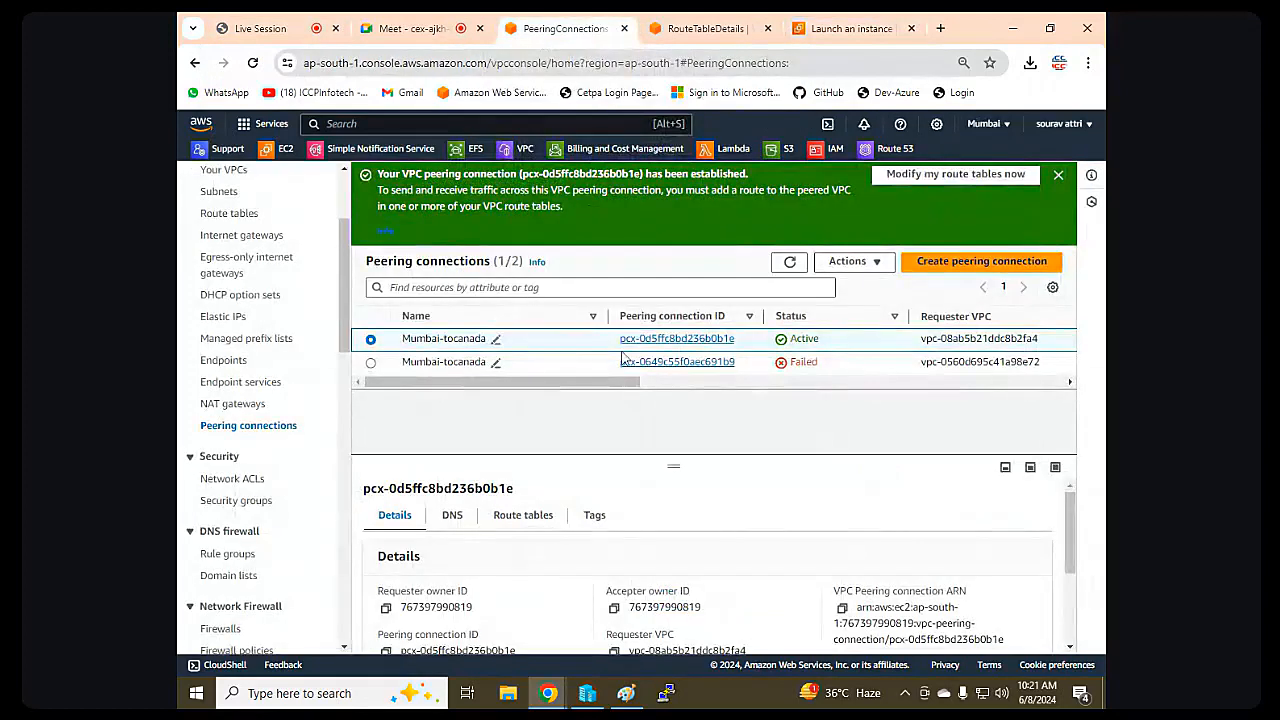
pyautogui.scroll(1, 247, 382)
pyautogui.scroll(1, 249, 382)
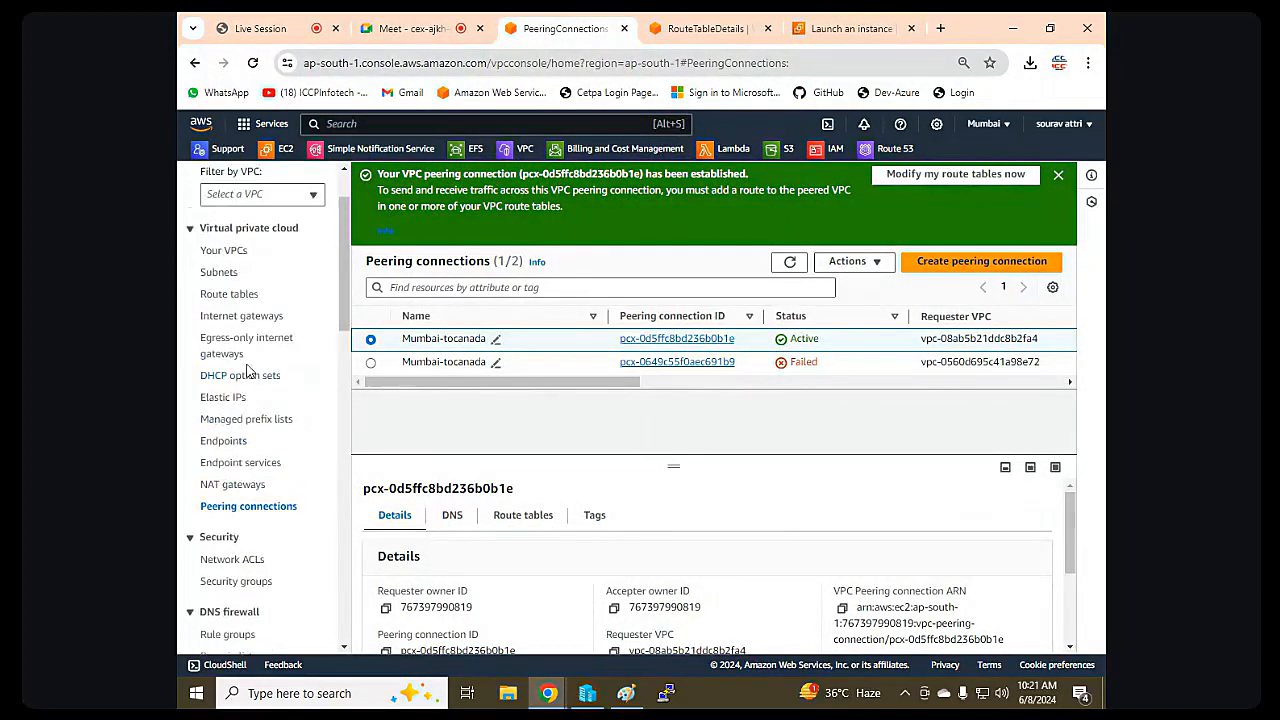
pyautogui.click(245, 296)
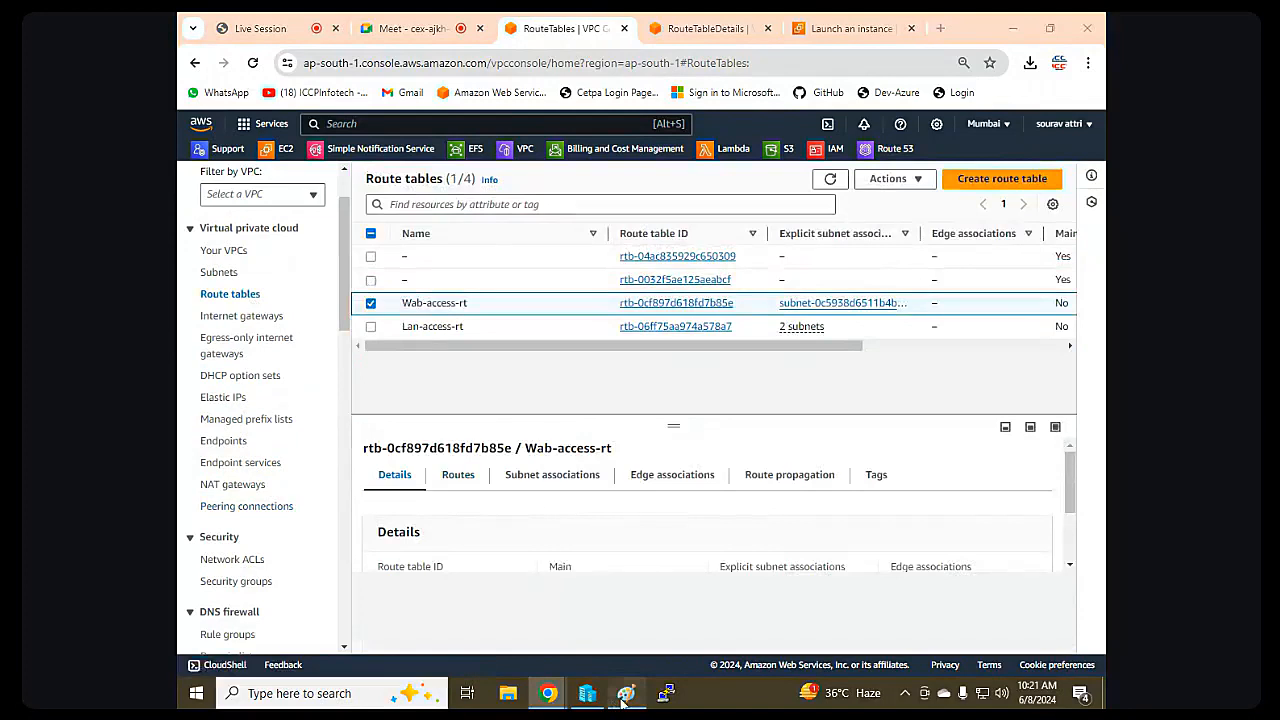
# Switch to Paint and examine how the diagram links the Mumbai and Canada route tables through peering, returning to the browser.
pyautogui.click(626, 693)
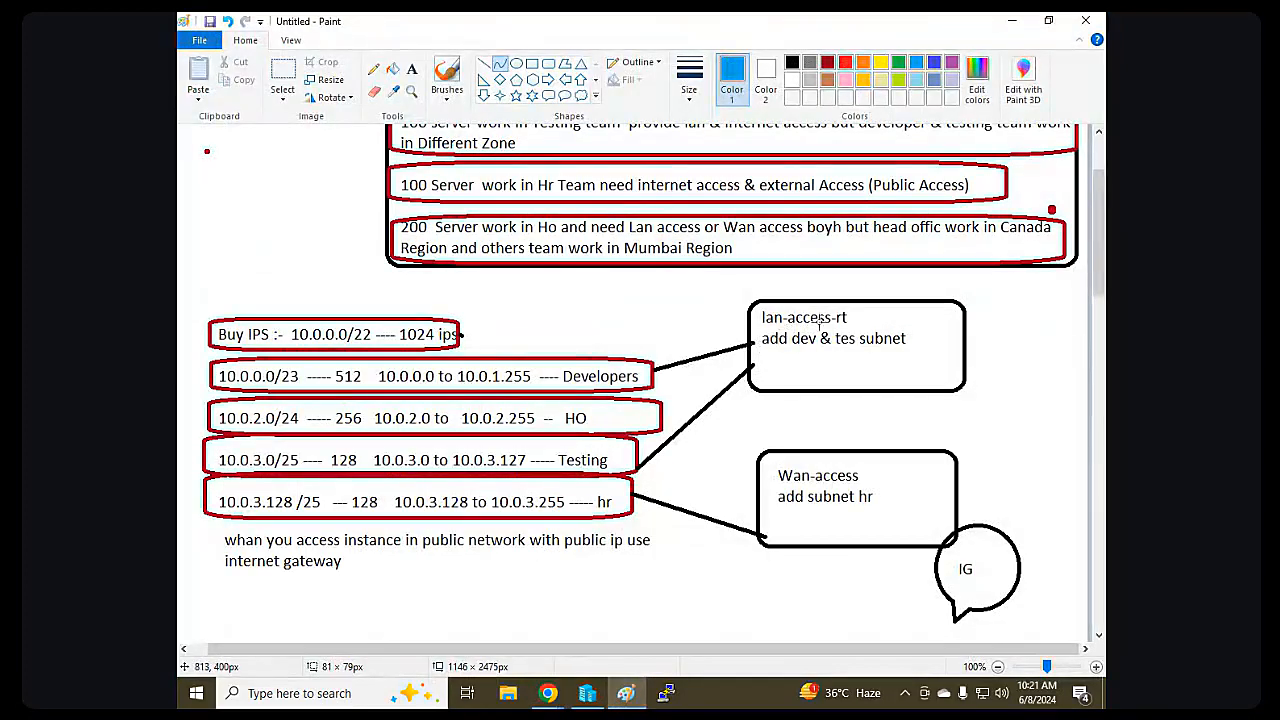
pyautogui.scroll(-1, 810, 330)
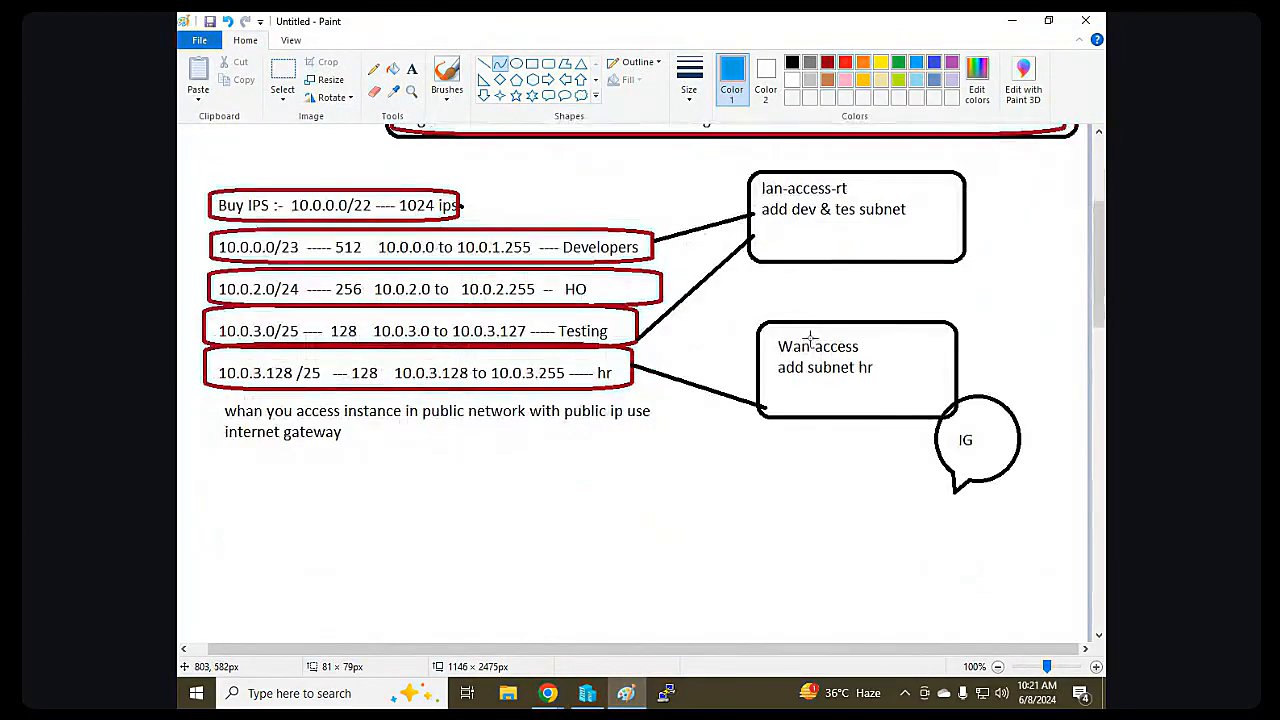
pyautogui.scroll(-3, 775, 318)
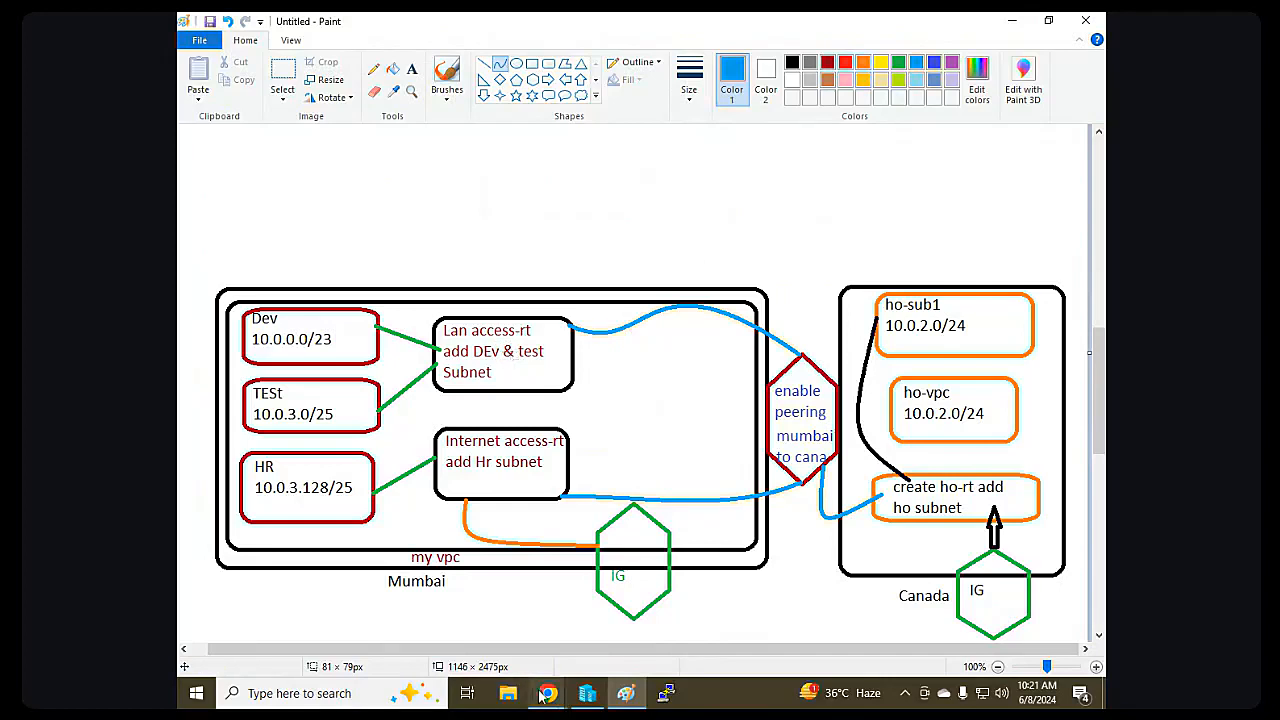
pyautogui.moveTo(548, 693)
pyautogui.click(370, 610)
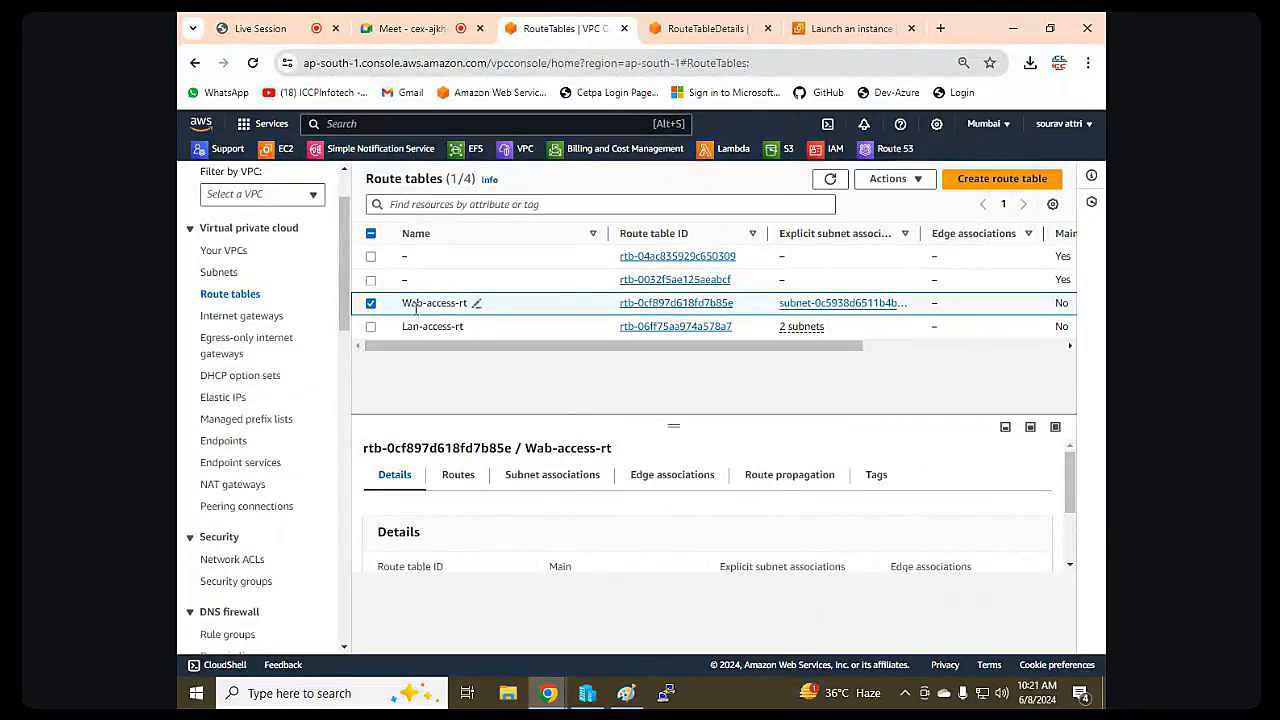
# Edit the routes of Wab-access-rt and add a route with destination 10.0.4.0/24.
pyautogui.click(460, 478)
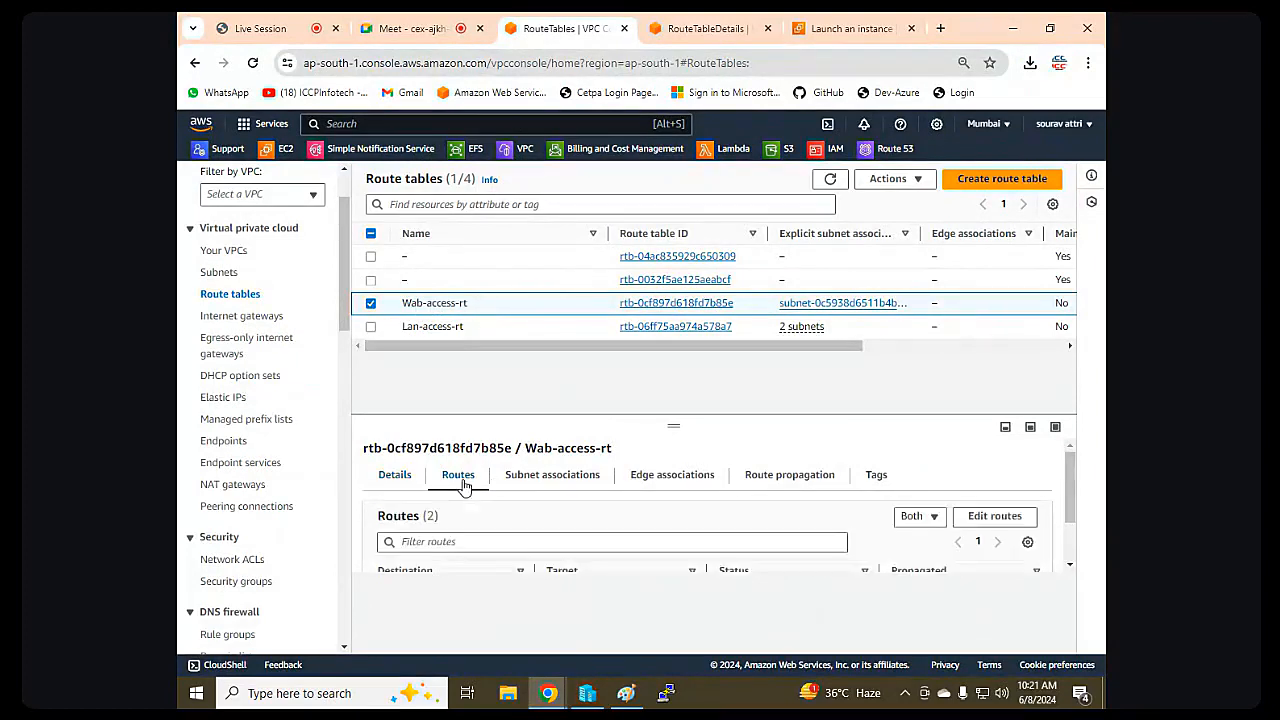
pyautogui.scroll(-2, 490, 466)
pyautogui.click(994, 450)
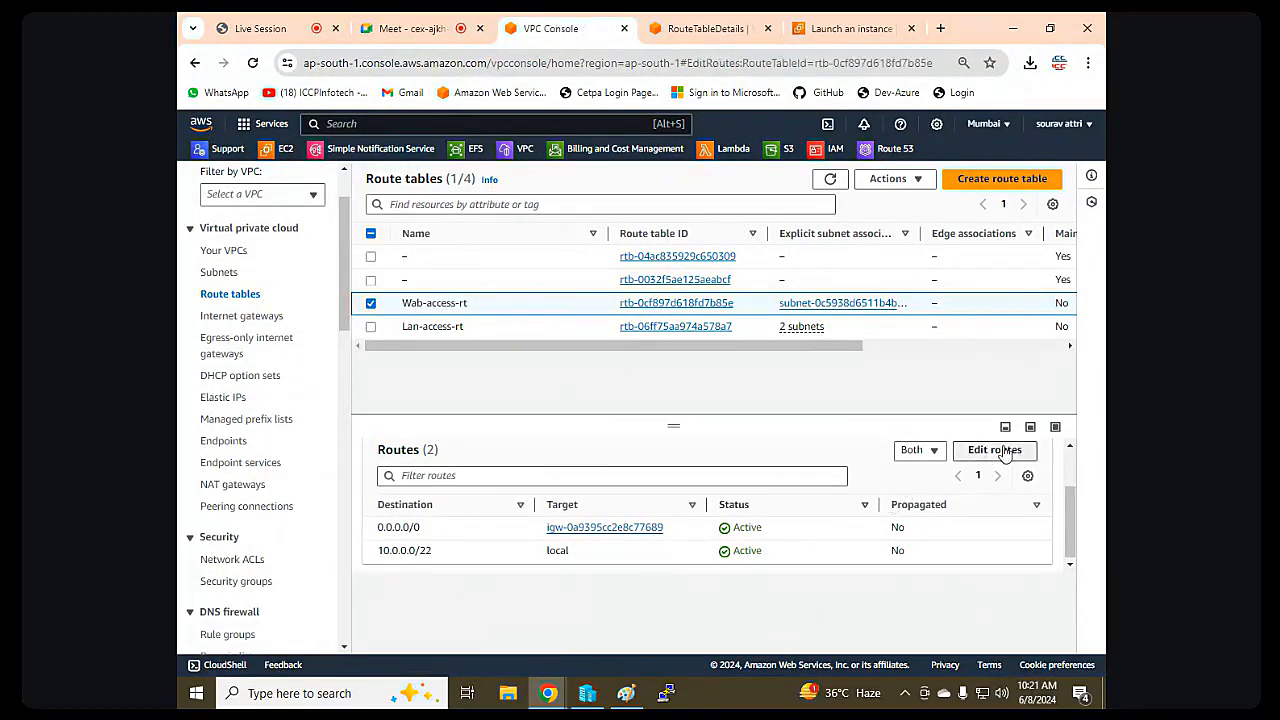
pyautogui.click(240, 409)
pyautogui.click(291, 397)
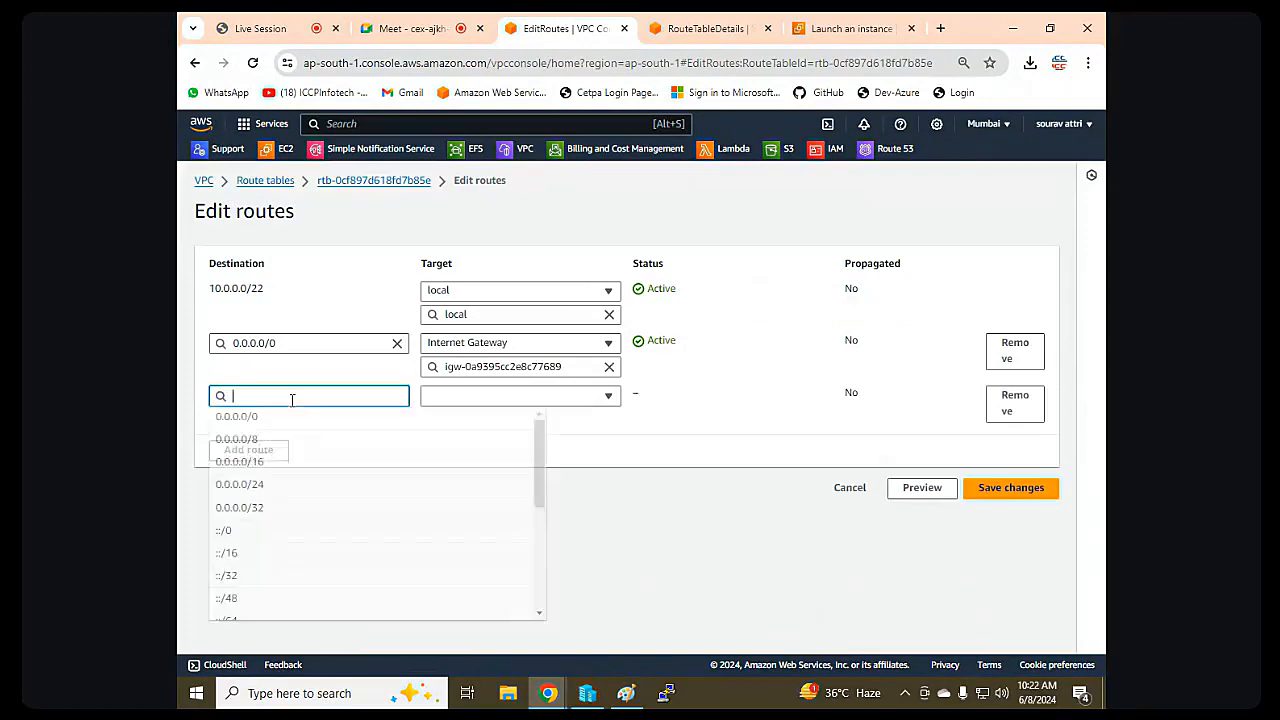
pyautogui.write('10.0.4.0')
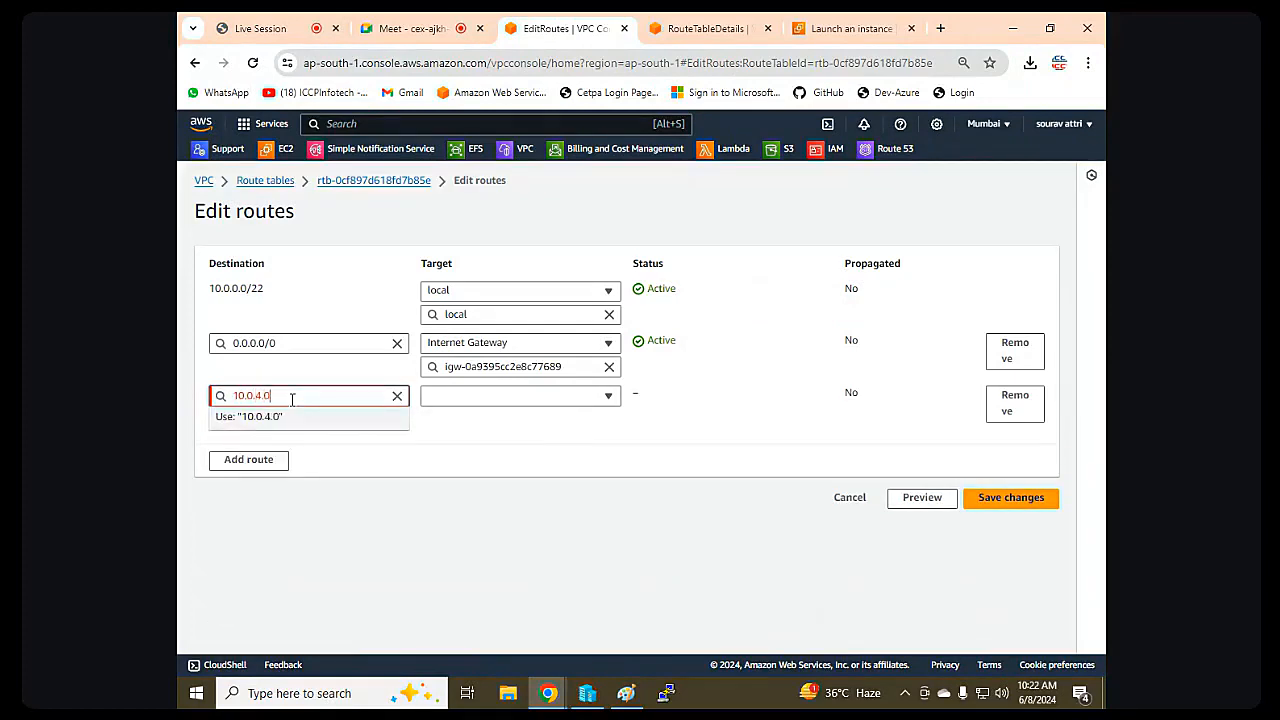
pyautogui.write('/24')
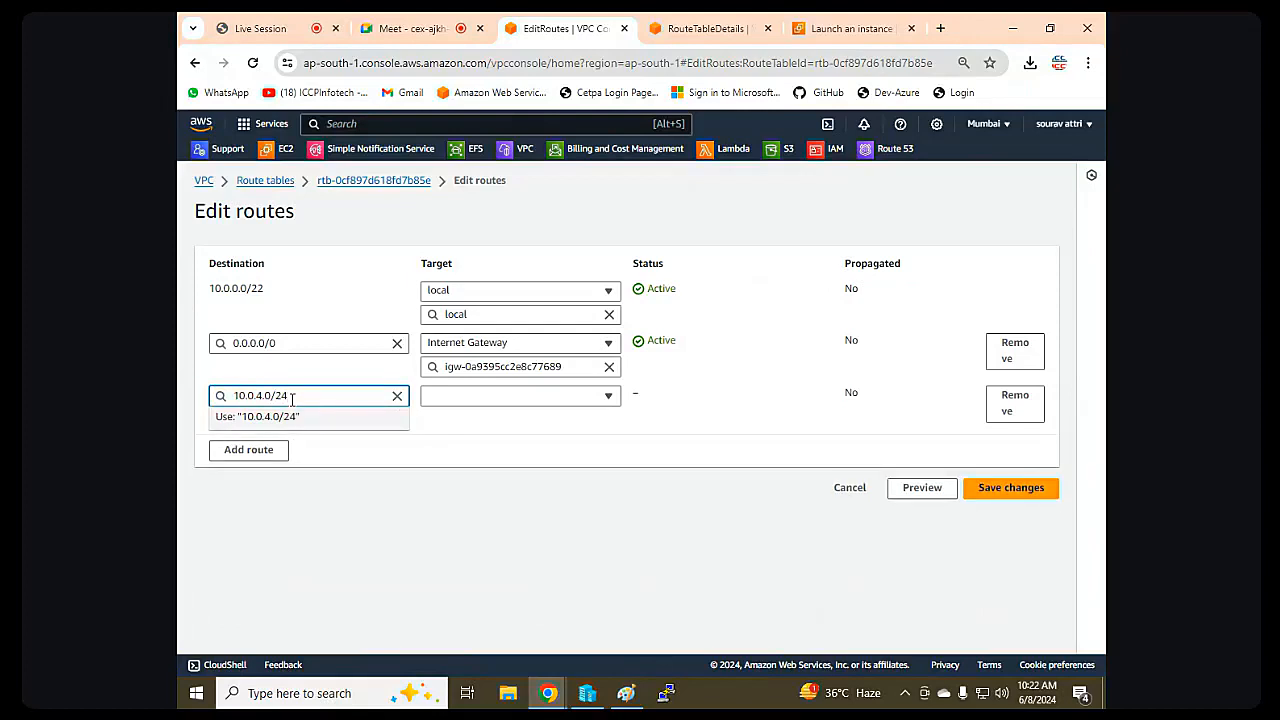
pyautogui.click(508, 460)
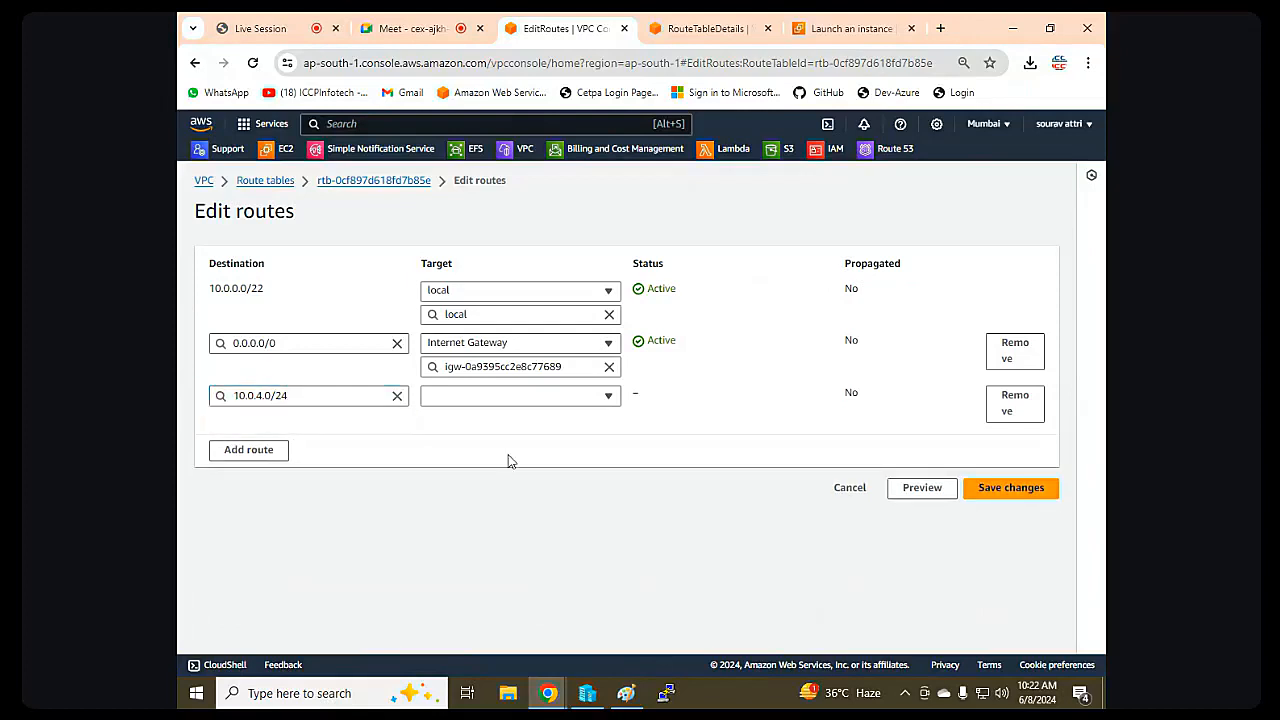
# Target the new Wab-access-rt route at the Mumbai-tocanada peering connection and save the changes.
pyautogui.click(525, 405)
pyautogui.scroll(-2, 505, 535)
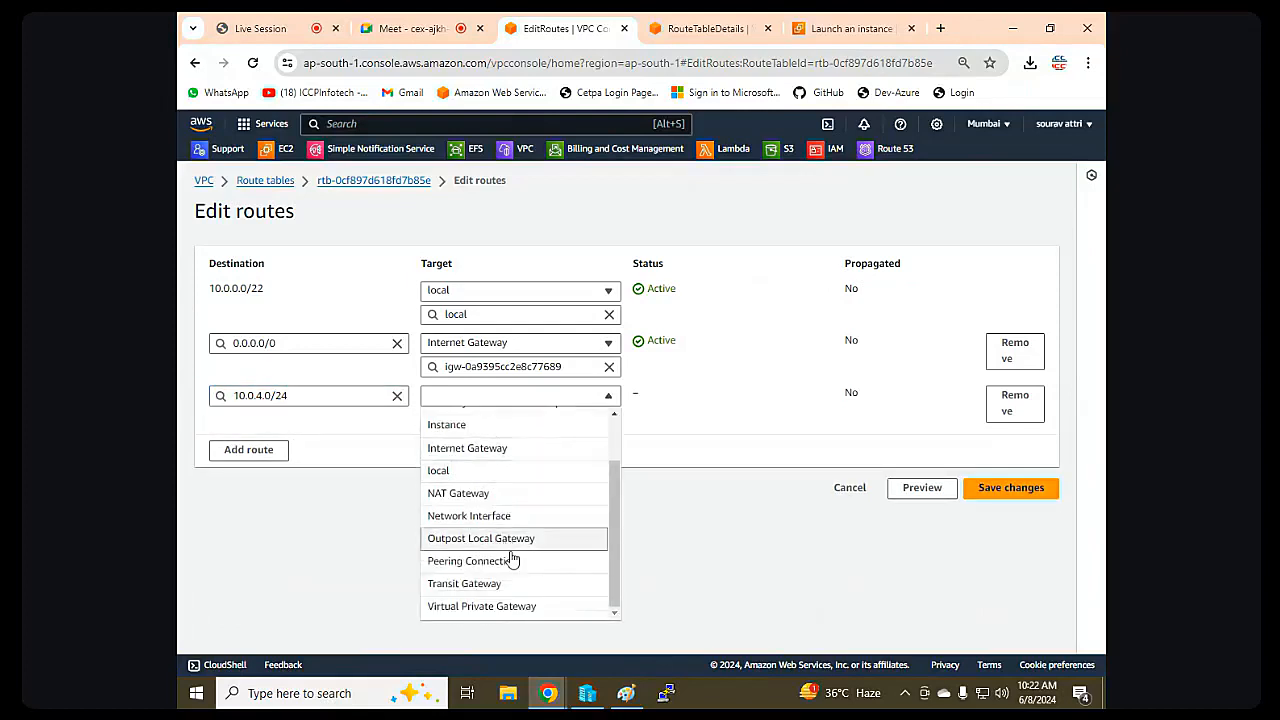
pyautogui.click(510, 560)
pyautogui.click(534, 419)
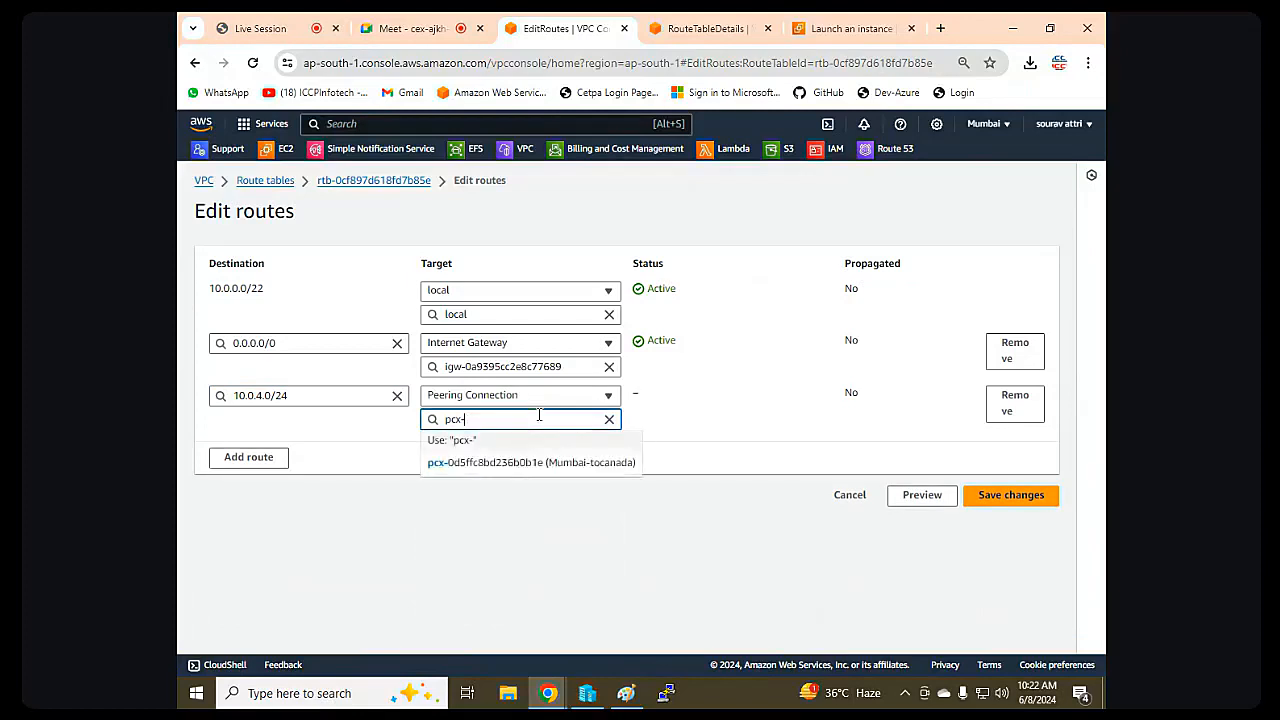
pyautogui.click(480, 464)
pyautogui.click(1033, 497)
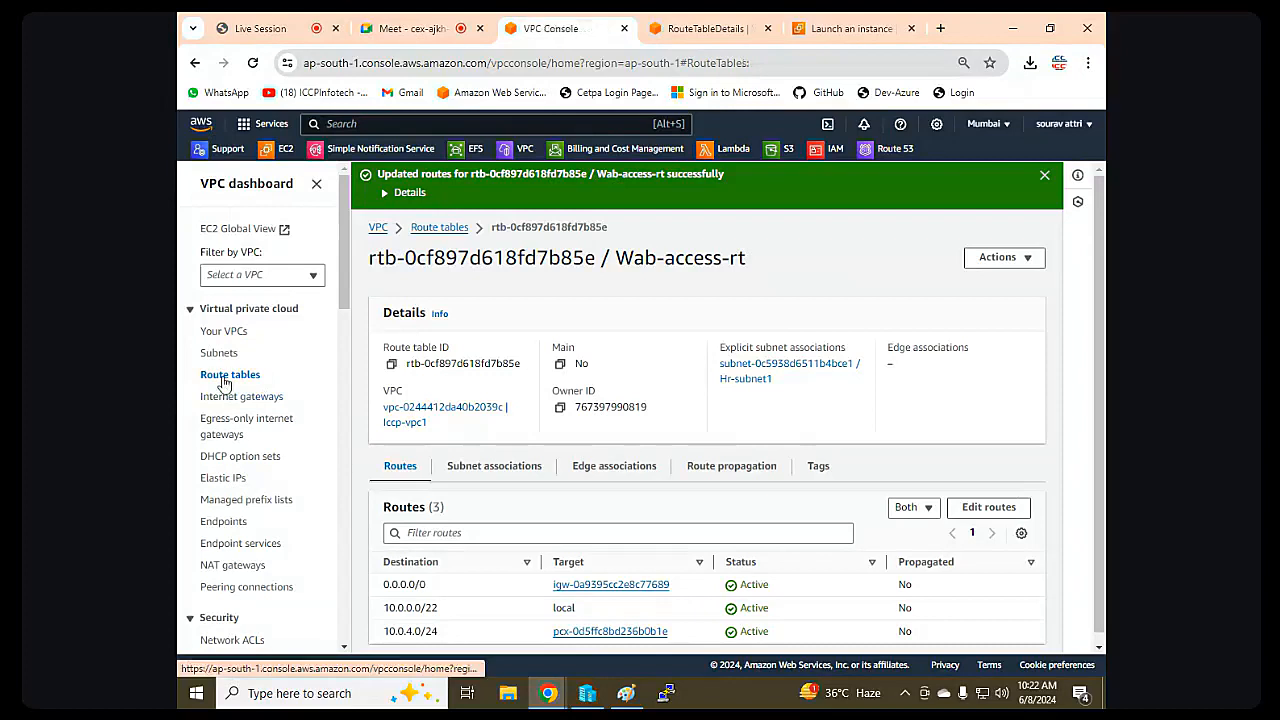
# Edit the routes of Lan-access-rt and add a route with destination 10.0.4.0/24.
pyautogui.click(224, 383)
pyautogui.click(371, 373)
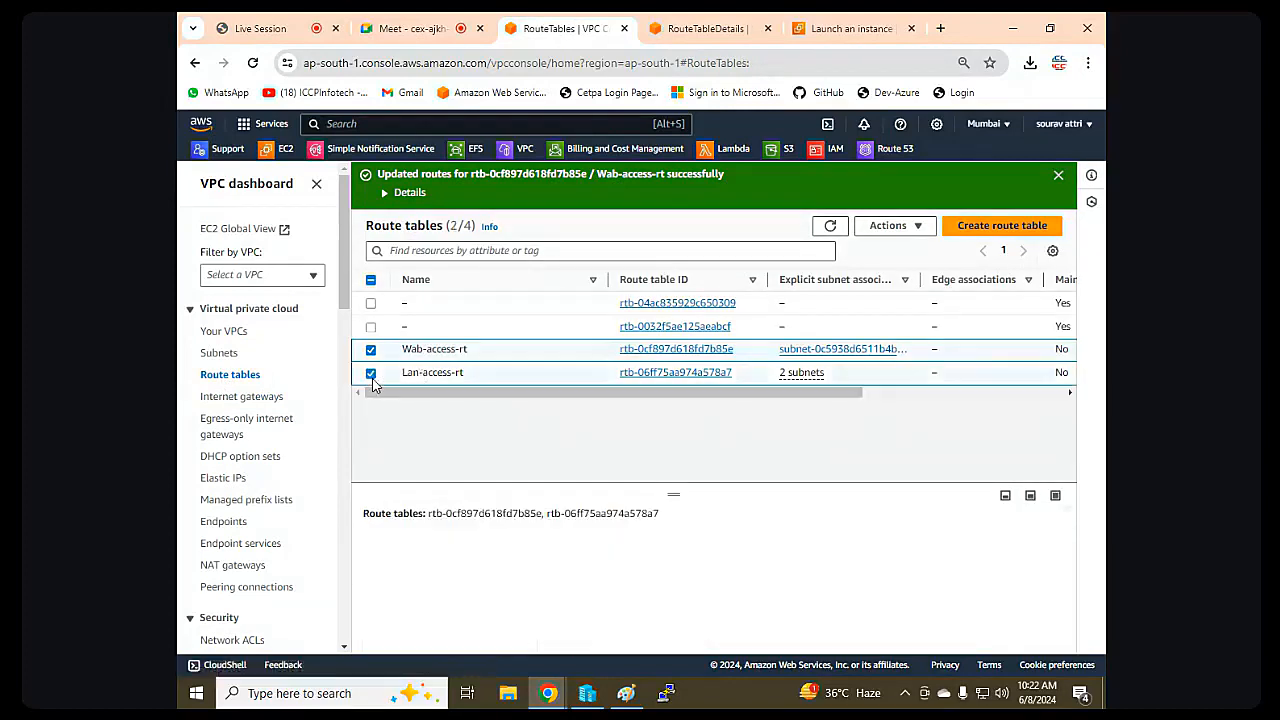
pyautogui.click(371, 350)
pyautogui.click(460, 543)
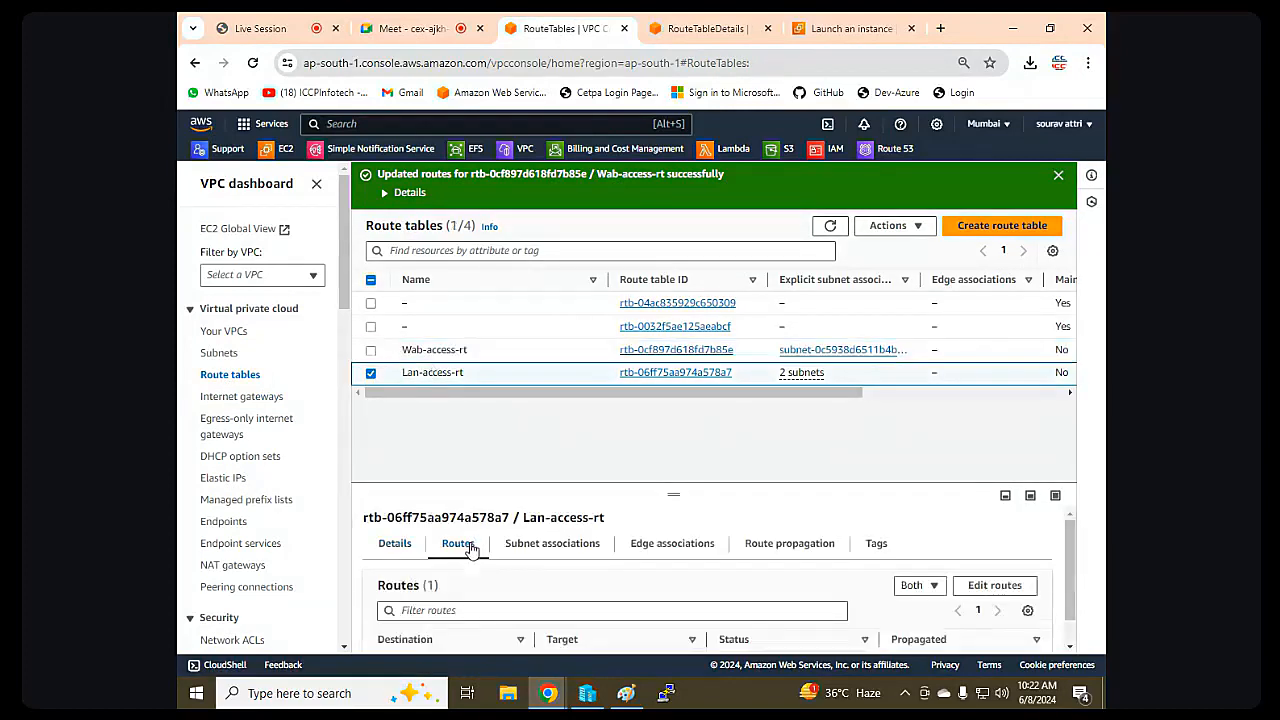
pyautogui.click(1000, 590)
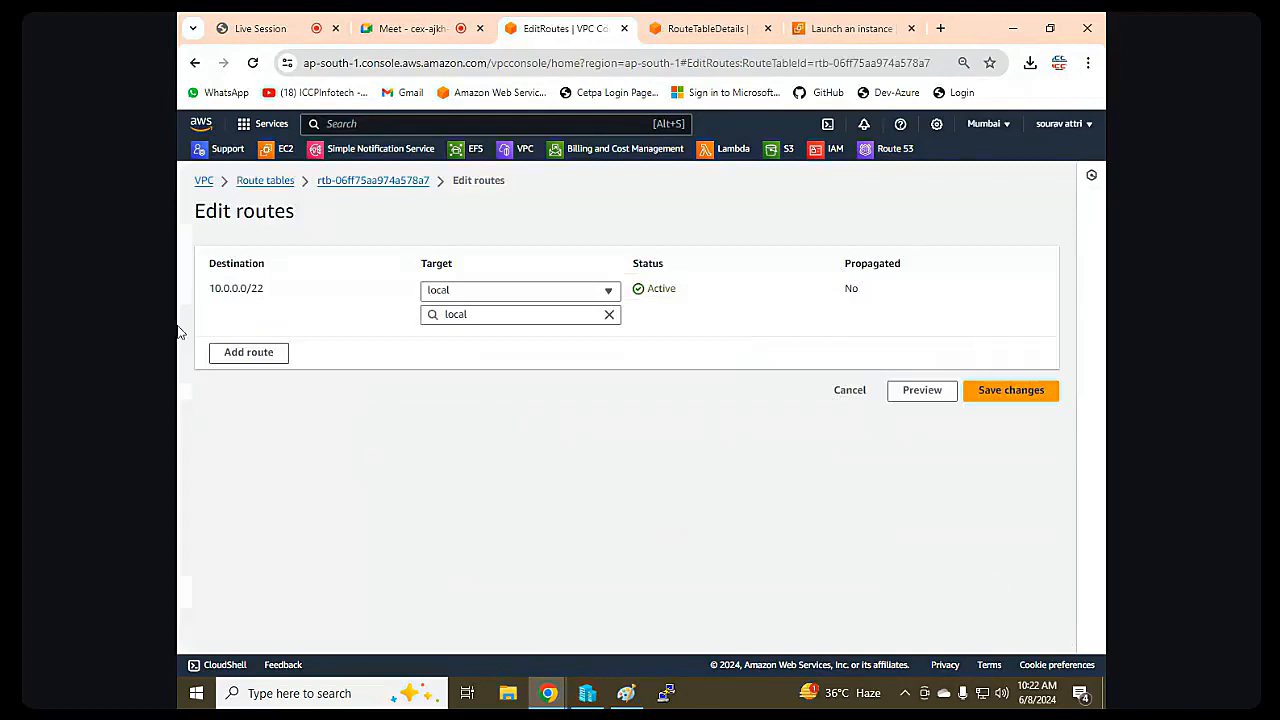
pyautogui.click(248, 352)
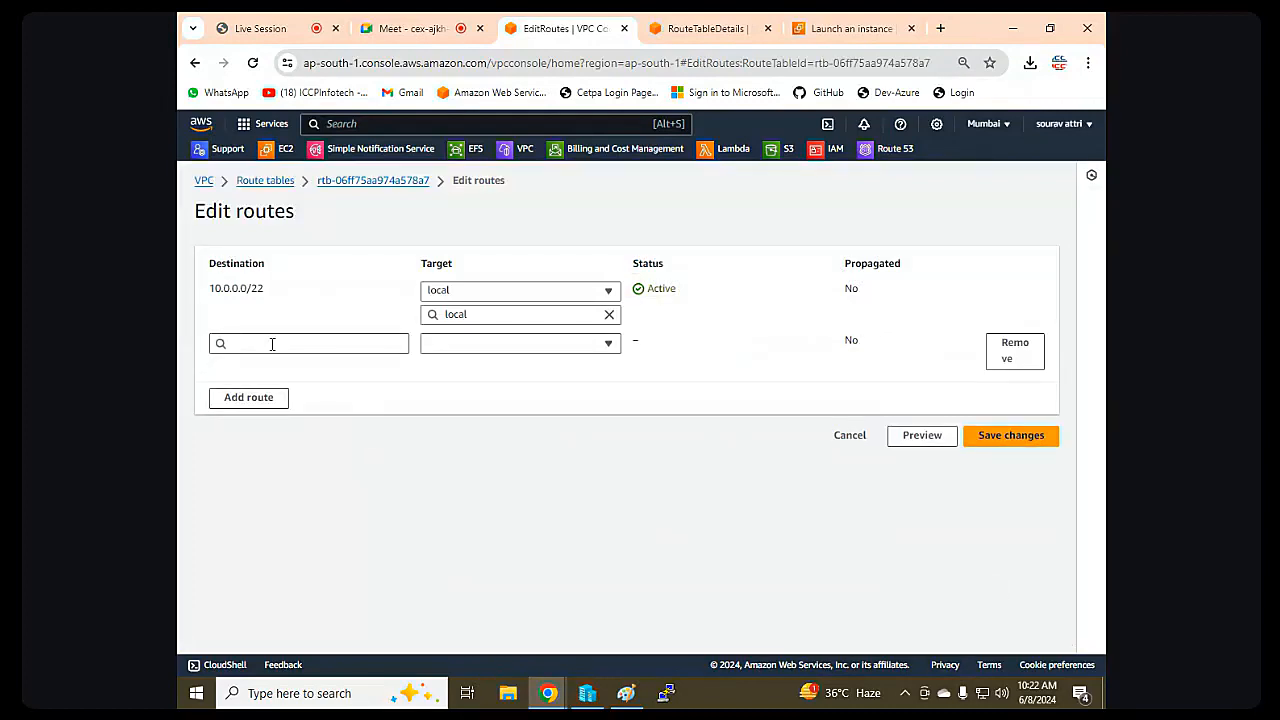
pyautogui.press('0')
pyautogui.click(271, 344)
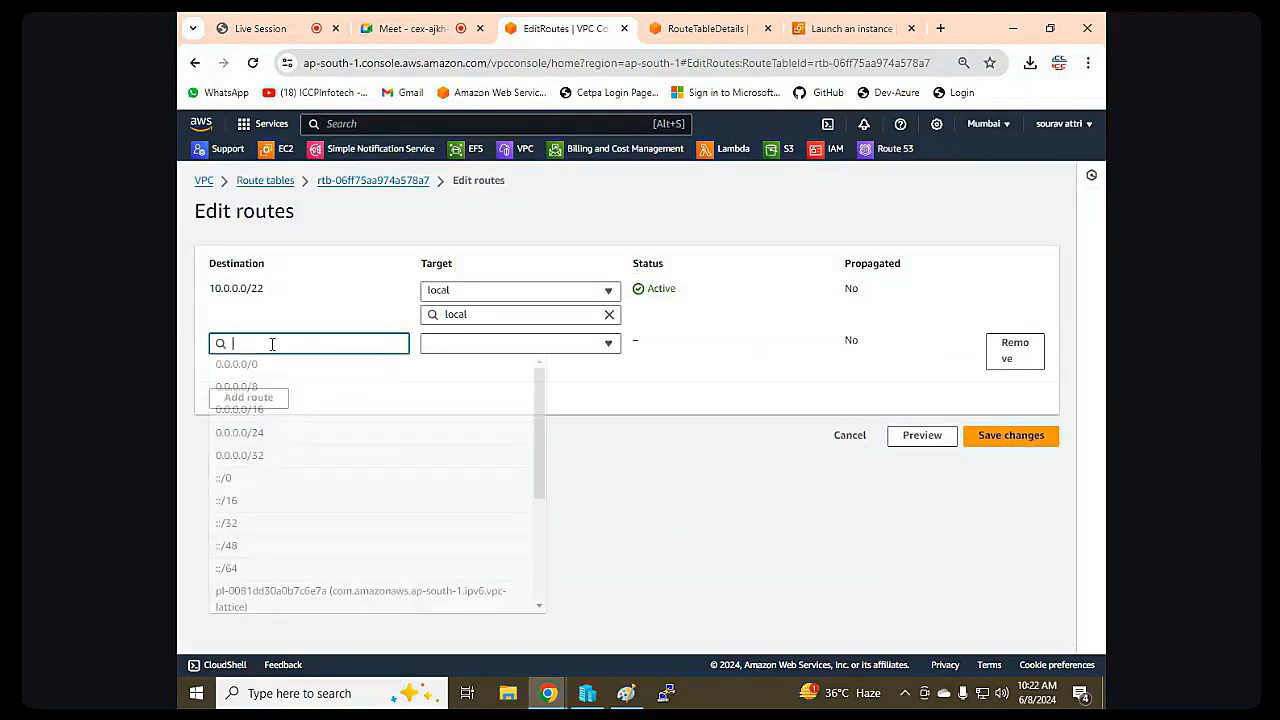
pyautogui.write('10.0.4.0')
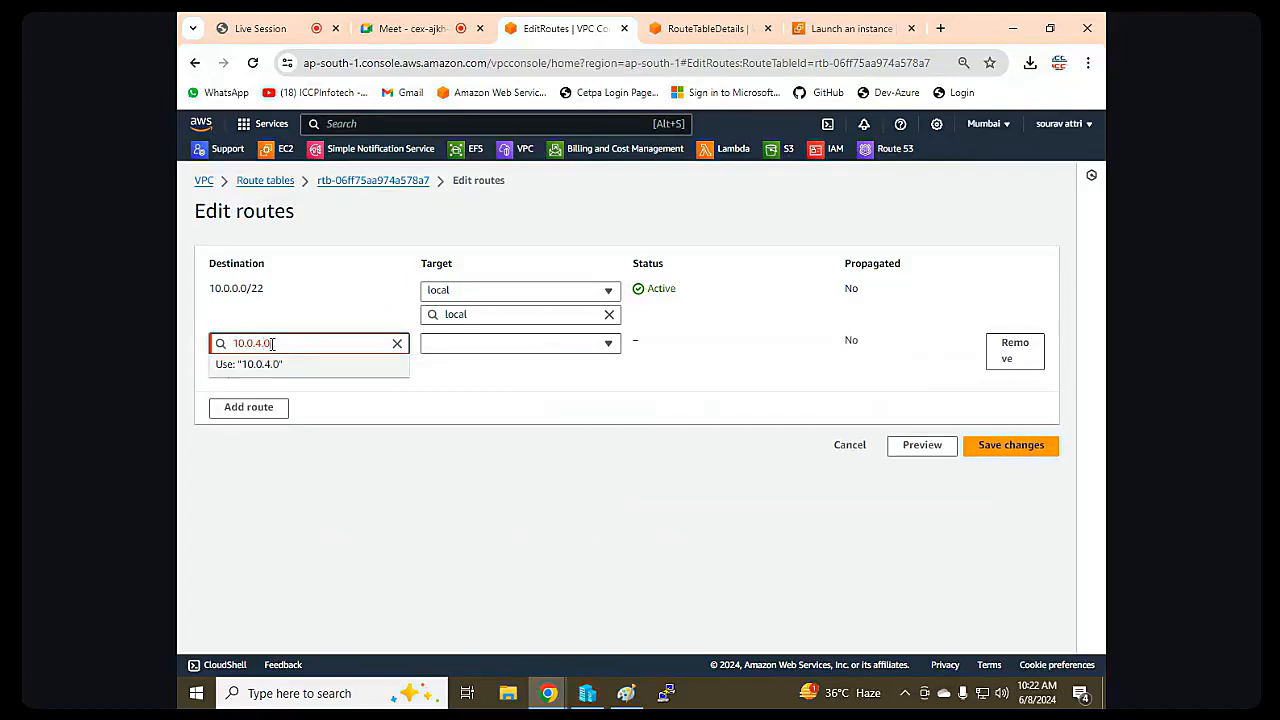
pyautogui.write('/24')
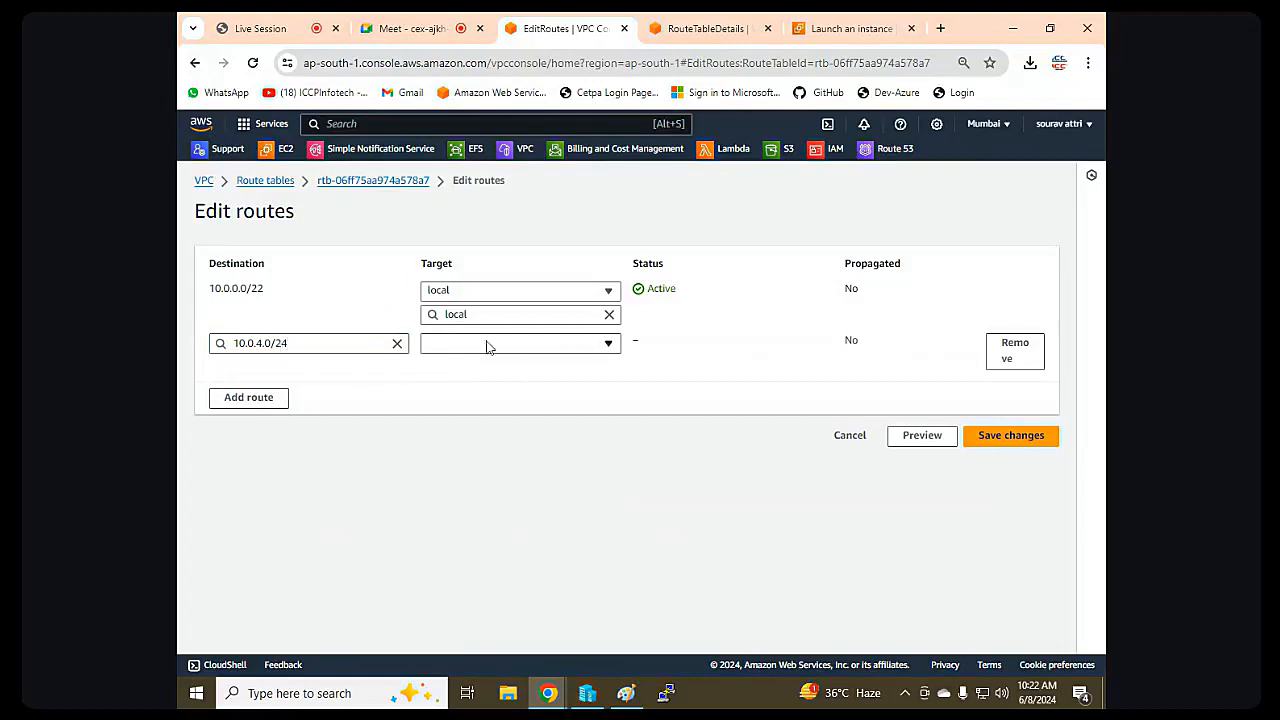
# Target the new Lan-access-rt route at the Mumbai-tocanada peering connection and save the changes.
pyautogui.click(520, 343)
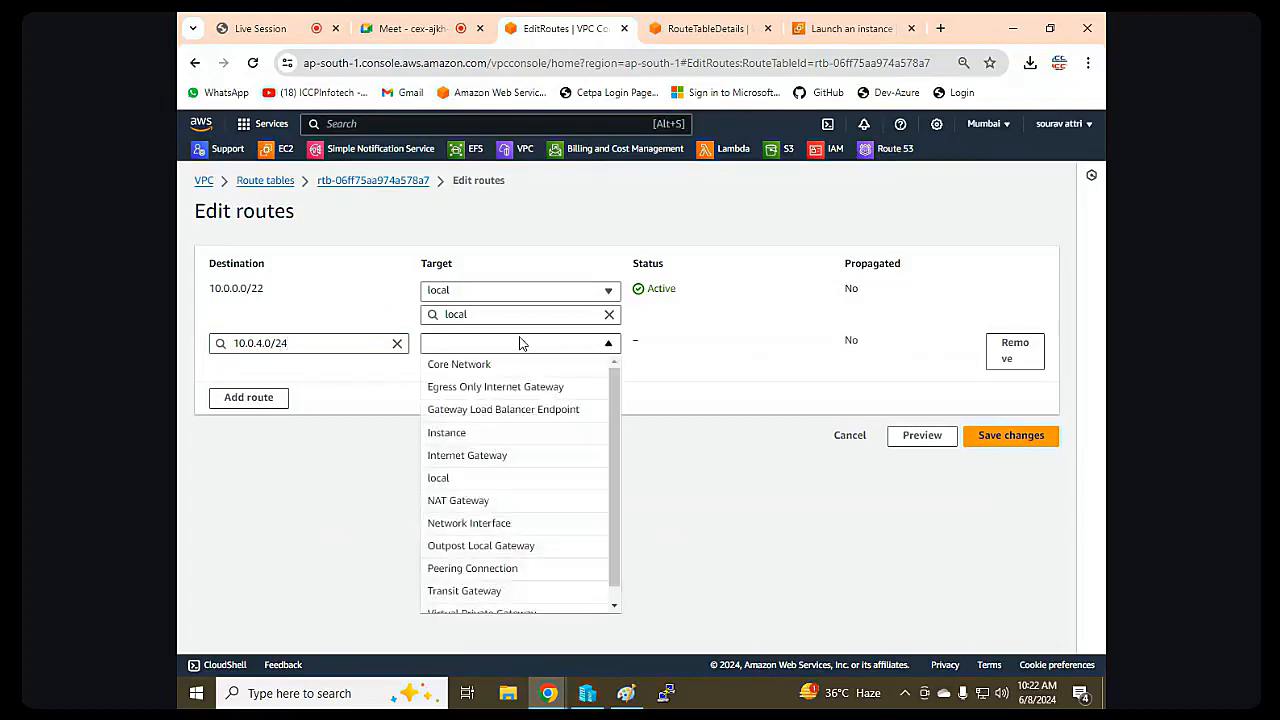
pyautogui.click(472, 568)
pyautogui.click(509, 373)
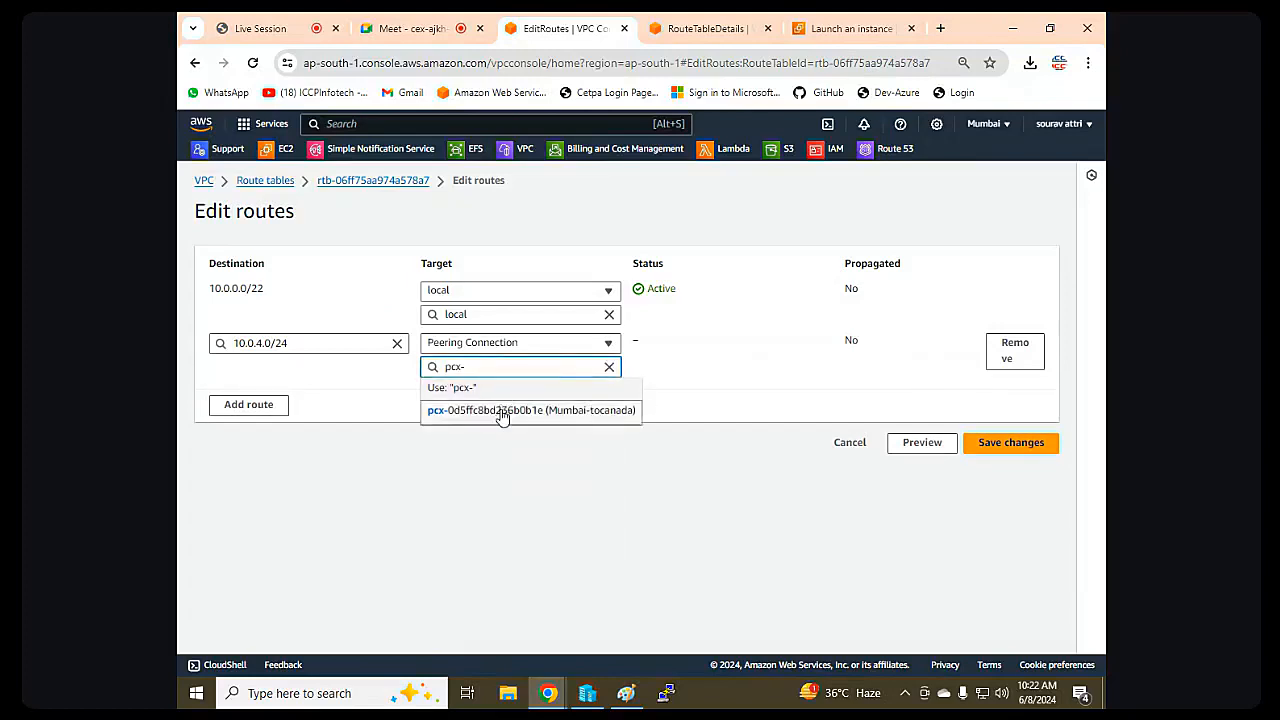
pyautogui.click(503, 413)
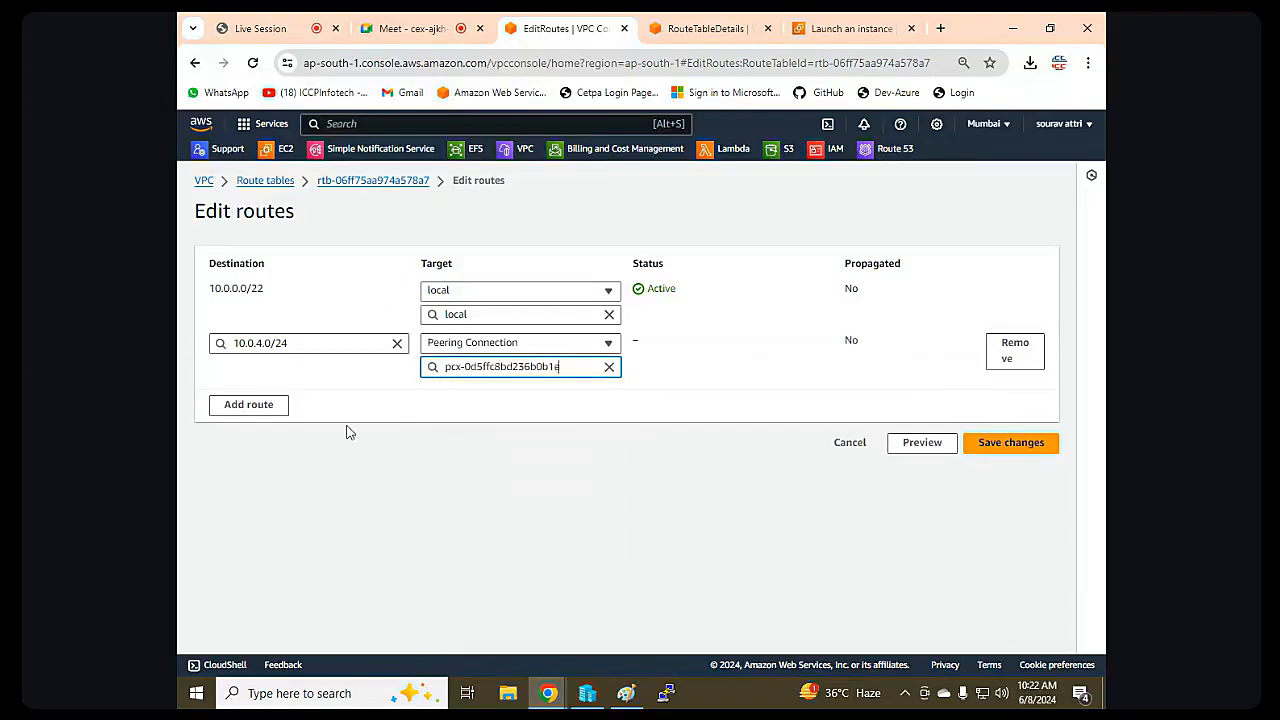
pyautogui.click(998, 452)
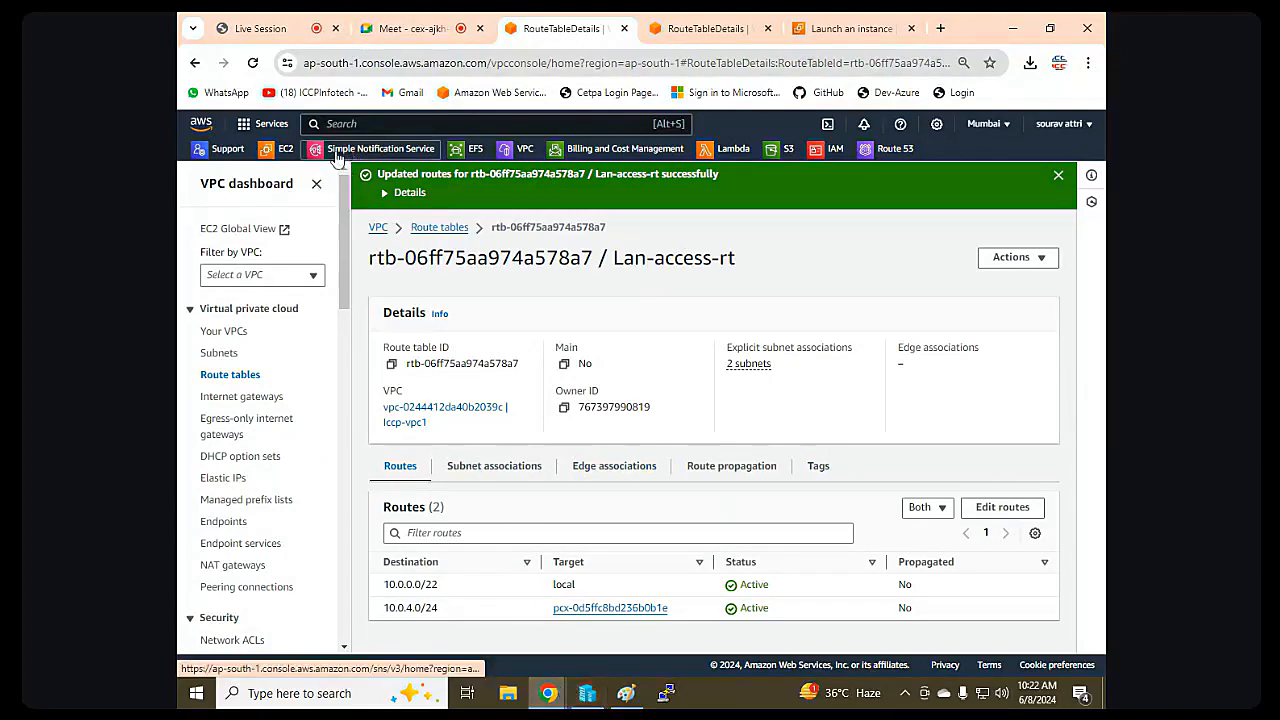
# Open the list of running EC2 instances in the Mumbai region.
pyautogui.click(287, 150)
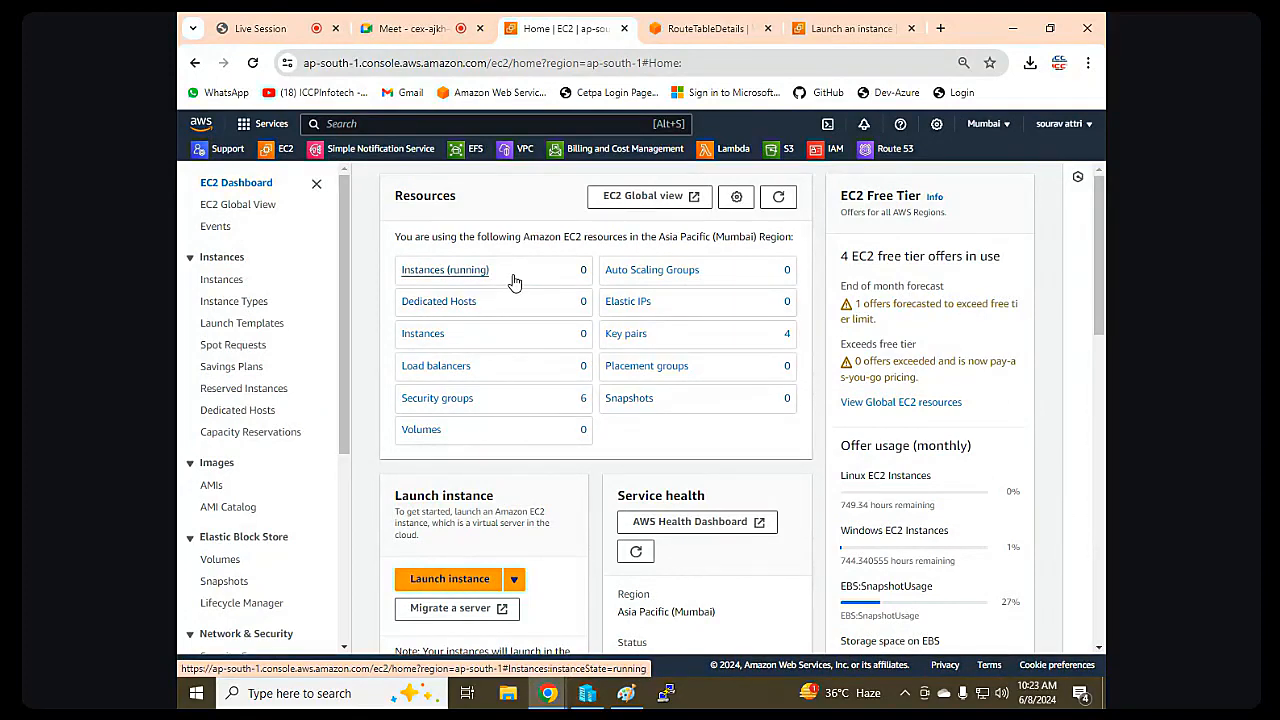
pyautogui.click(412, 282)
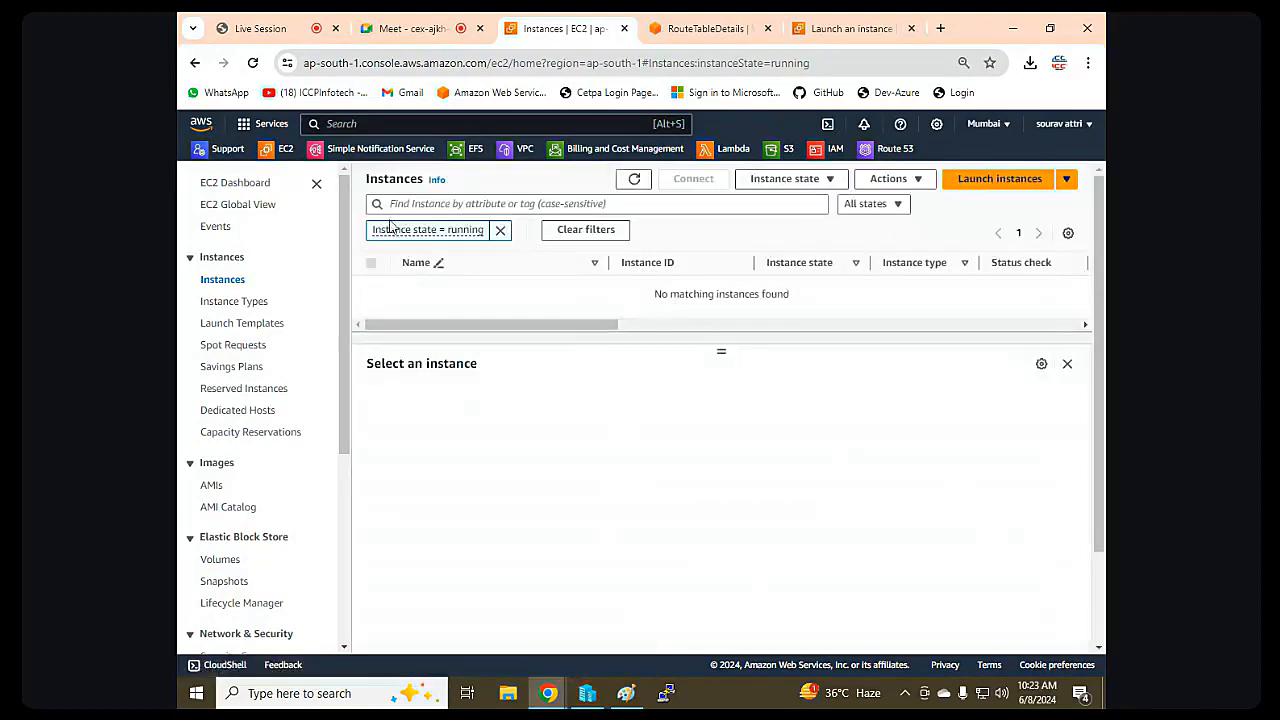
# Switch to the live session, accept the participant's raised-hand request in the people list, and return to the EC2 instances page.
pyautogui.click(268, 29)
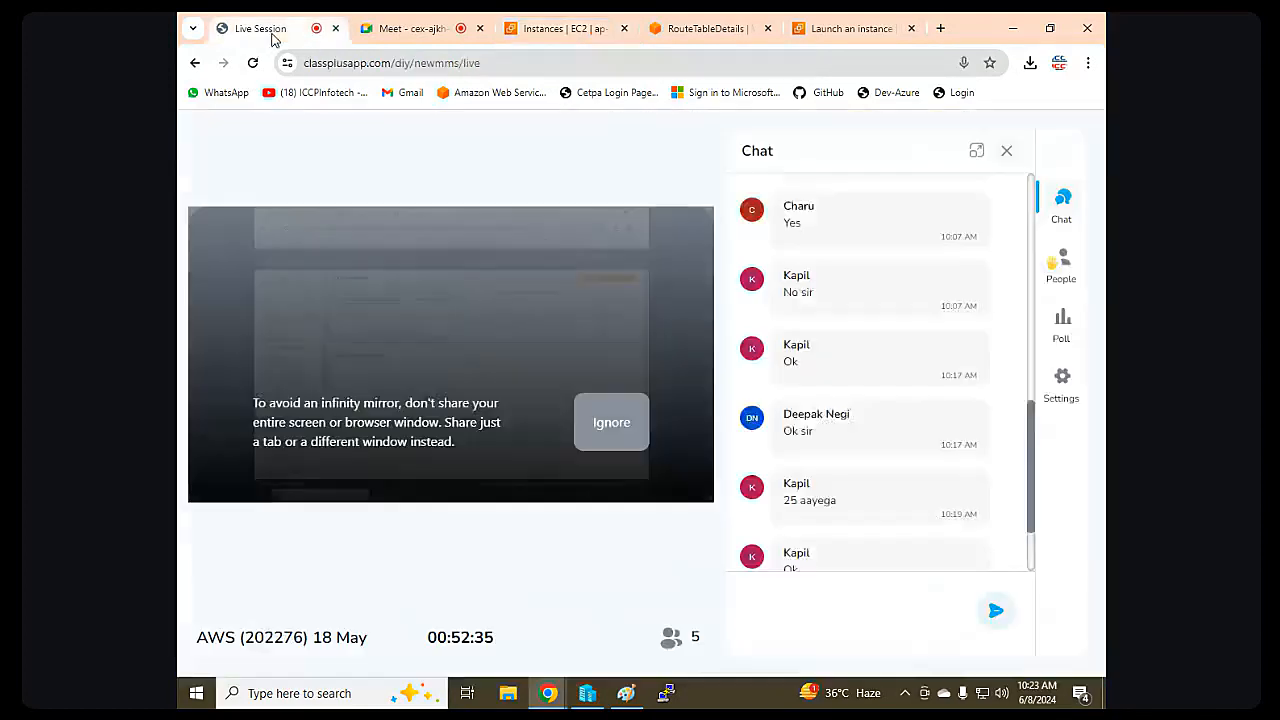
pyautogui.click(1063, 262)
pyautogui.click(956, 302)
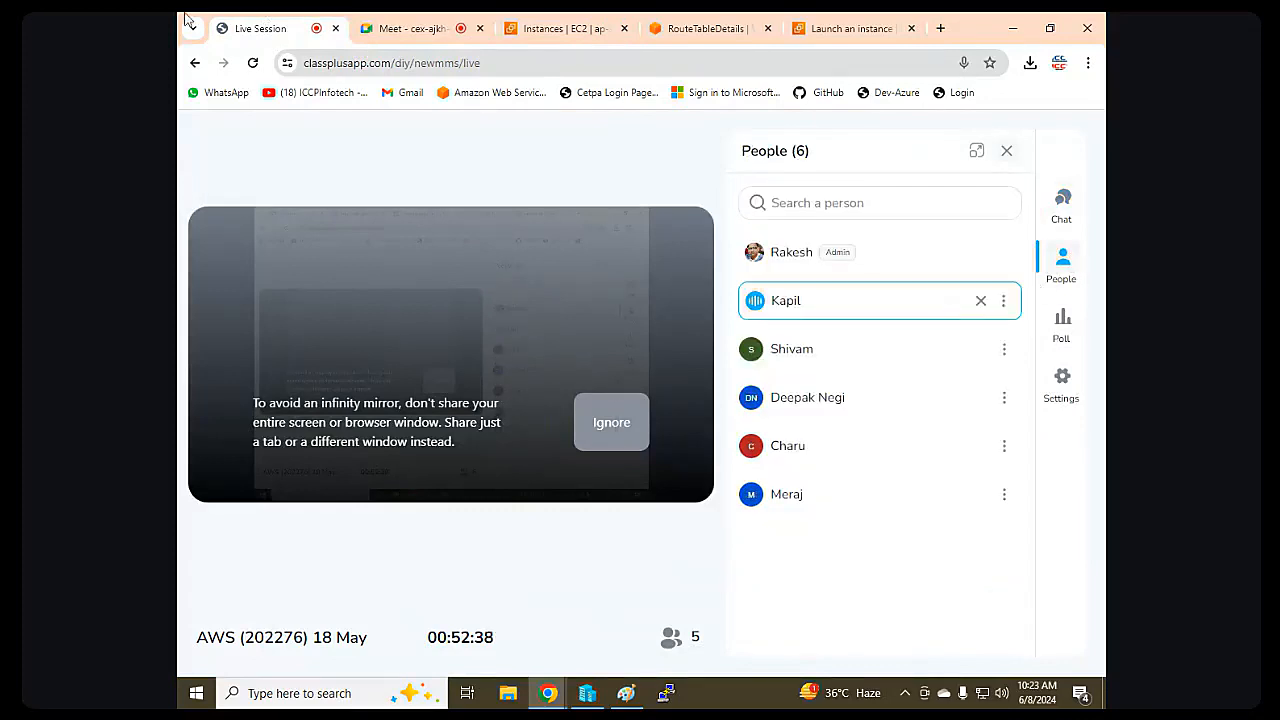
pyautogui.click(400, 30)
pyautogui.click(254, 30)
pyautogui.click(570, 32)
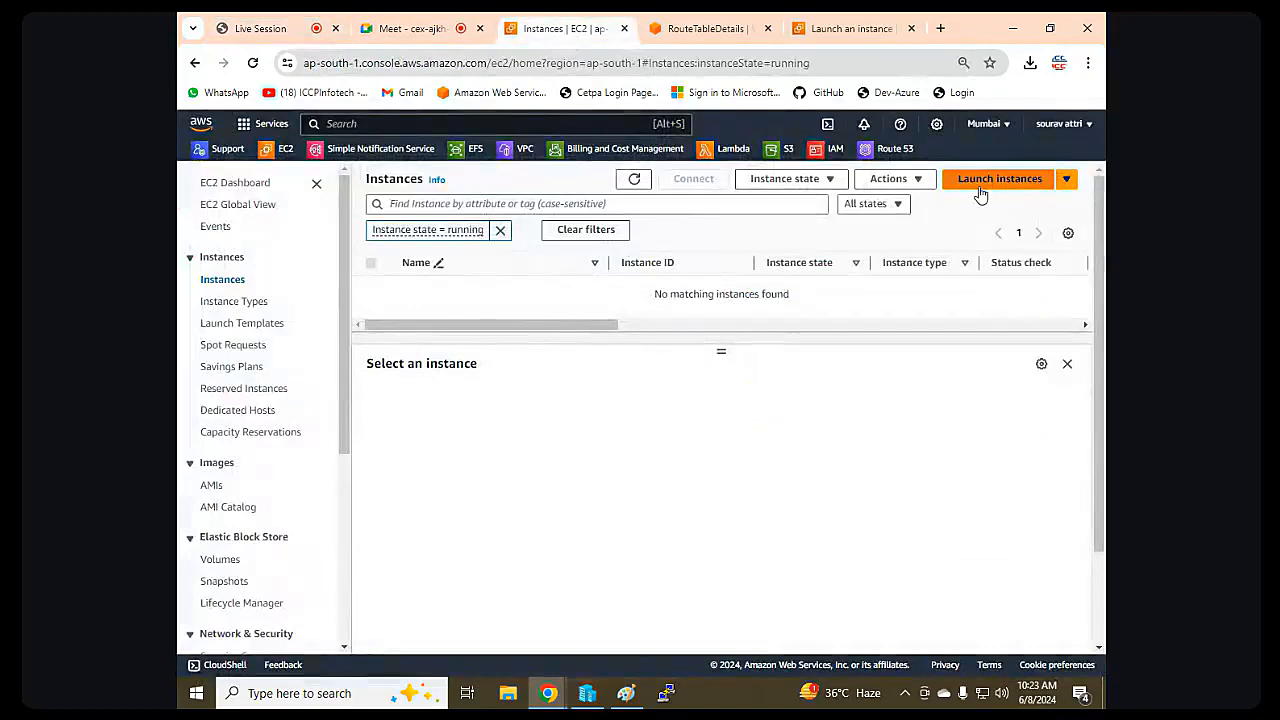
# Remove the running-state filter from the instance list and start launching a new Mumbai instance, opening its name for entry.
pyautogui.click(500, 230)
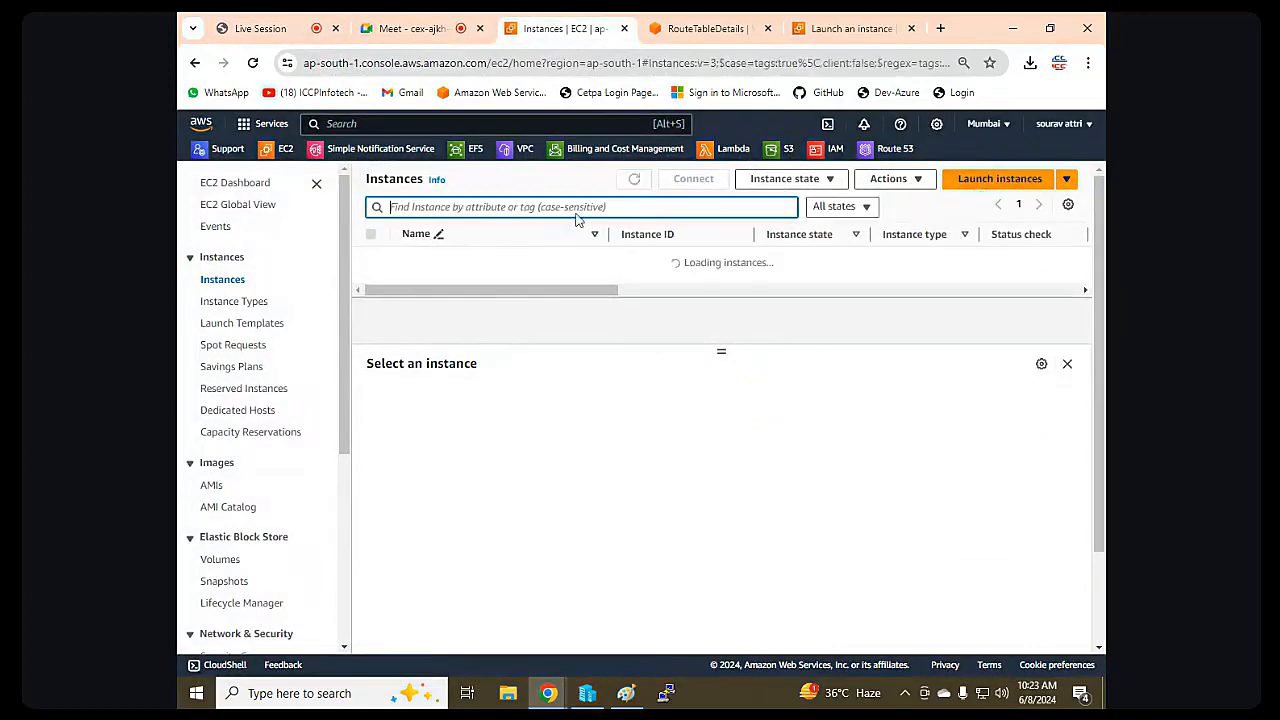
pyautogui.click(960, 181)
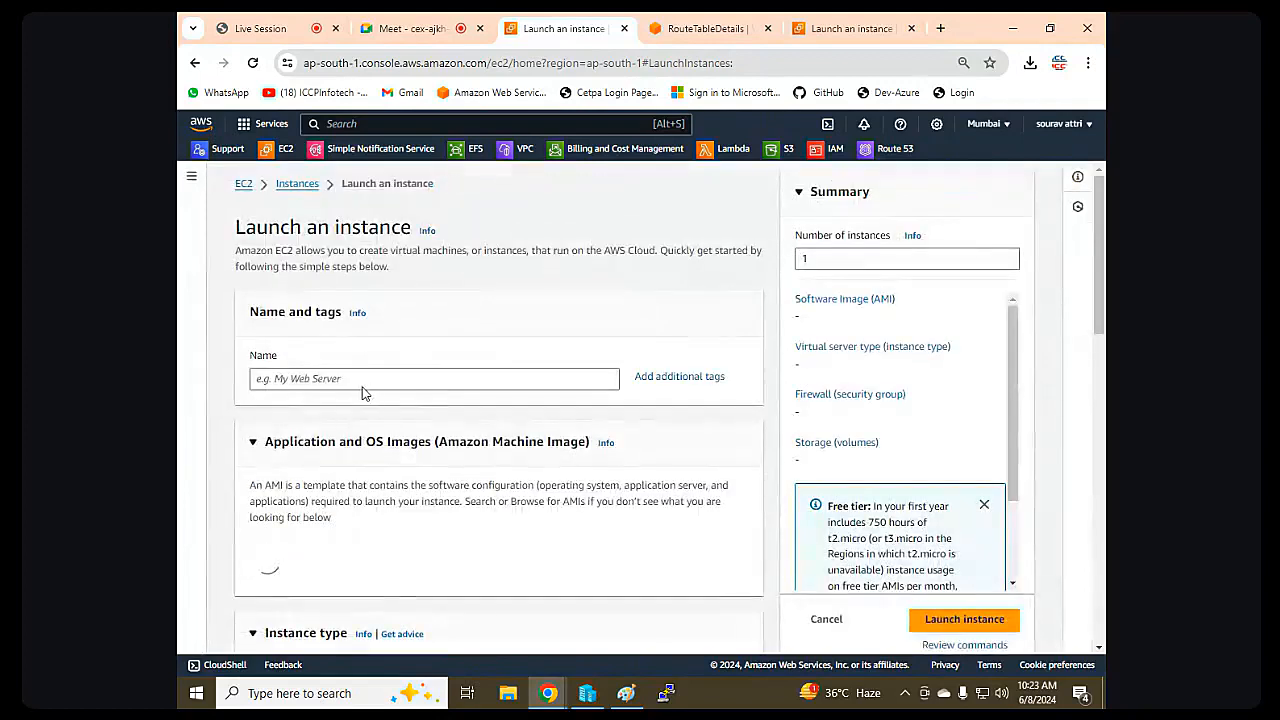
pyautogui.click(358, 381)
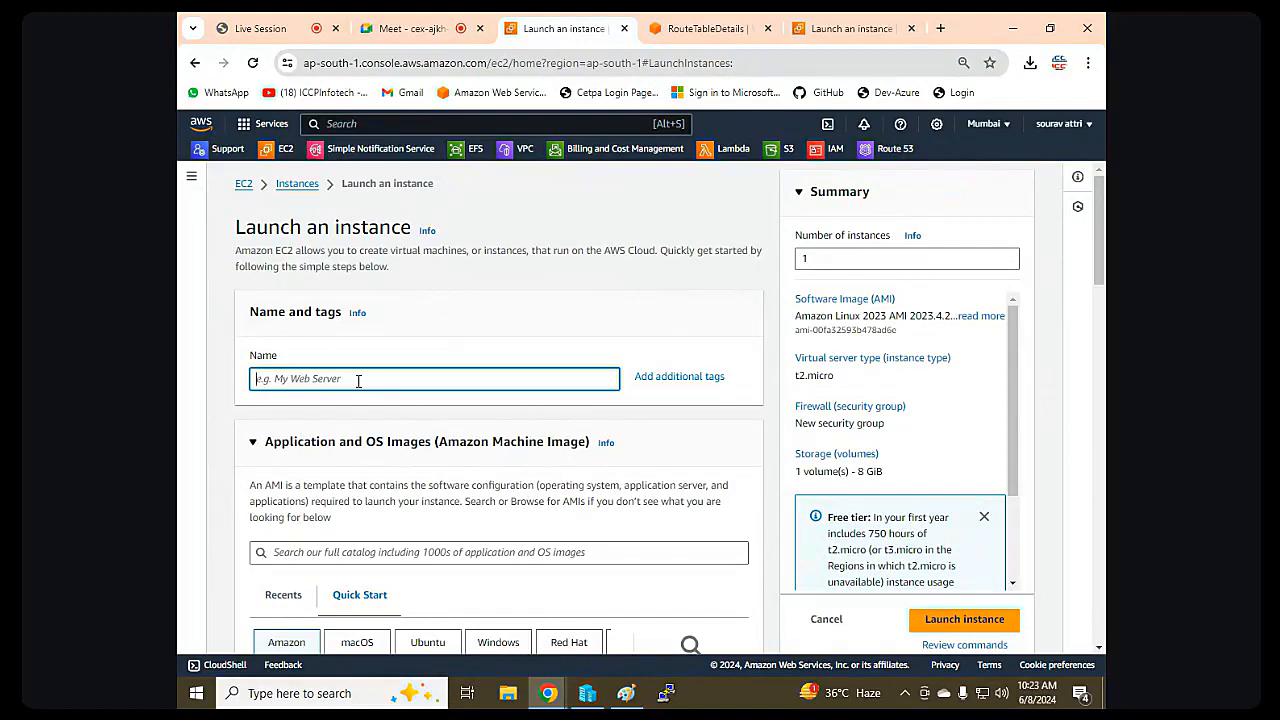
# Name the new instance dev-vm and choose the Windows quick-start image.
pyautogui.write('dev-vm')
pyautogui.scroll(-3, 470, 408)
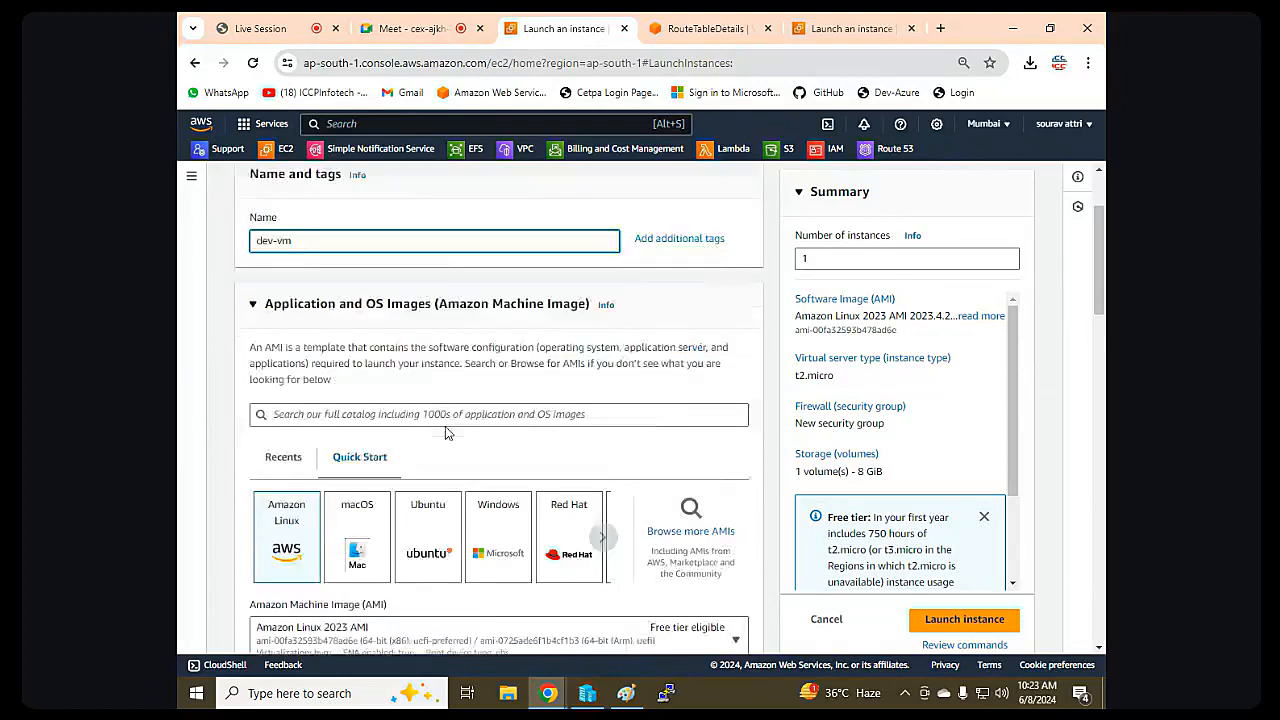
pyautogui.click(476, 428)
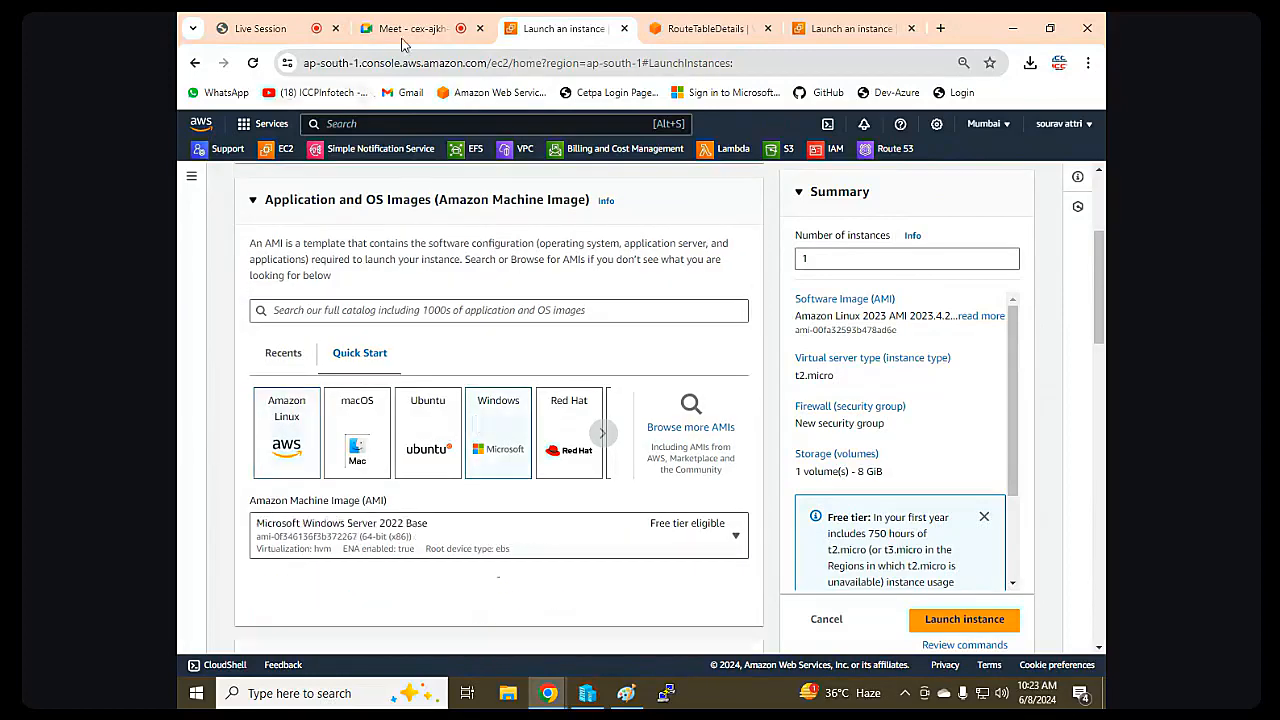
# Check the participant list in the Live Session page and the in-call messages in Google Meet.
pyautogui.click(262, 30)
pyautogui.click(981, 301)
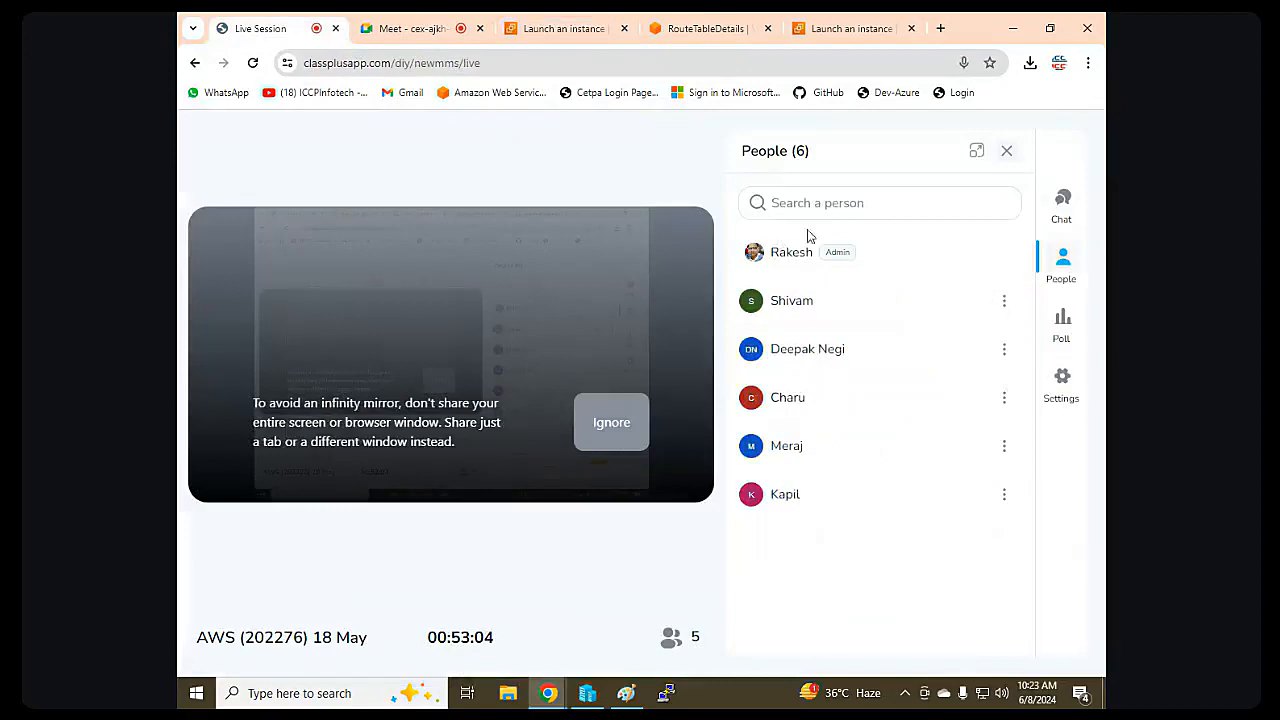
pyautogui.click(410, 28)
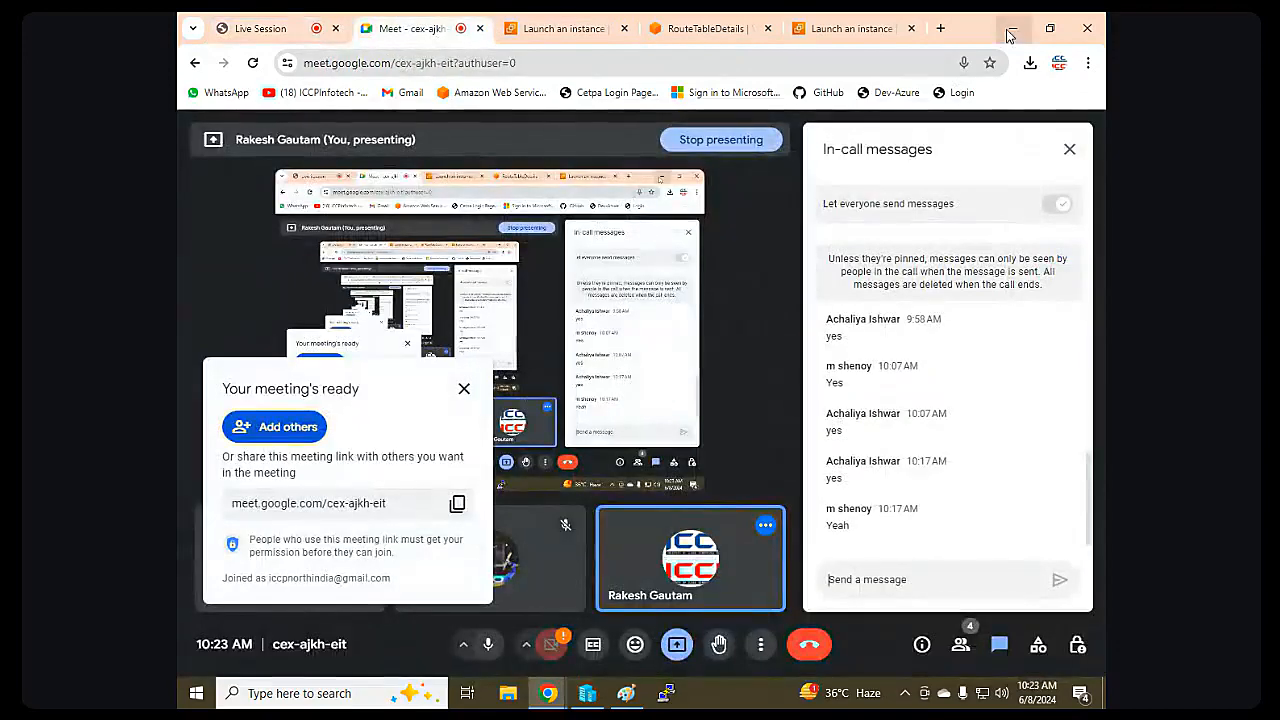
pyautogui.click(255, 28)
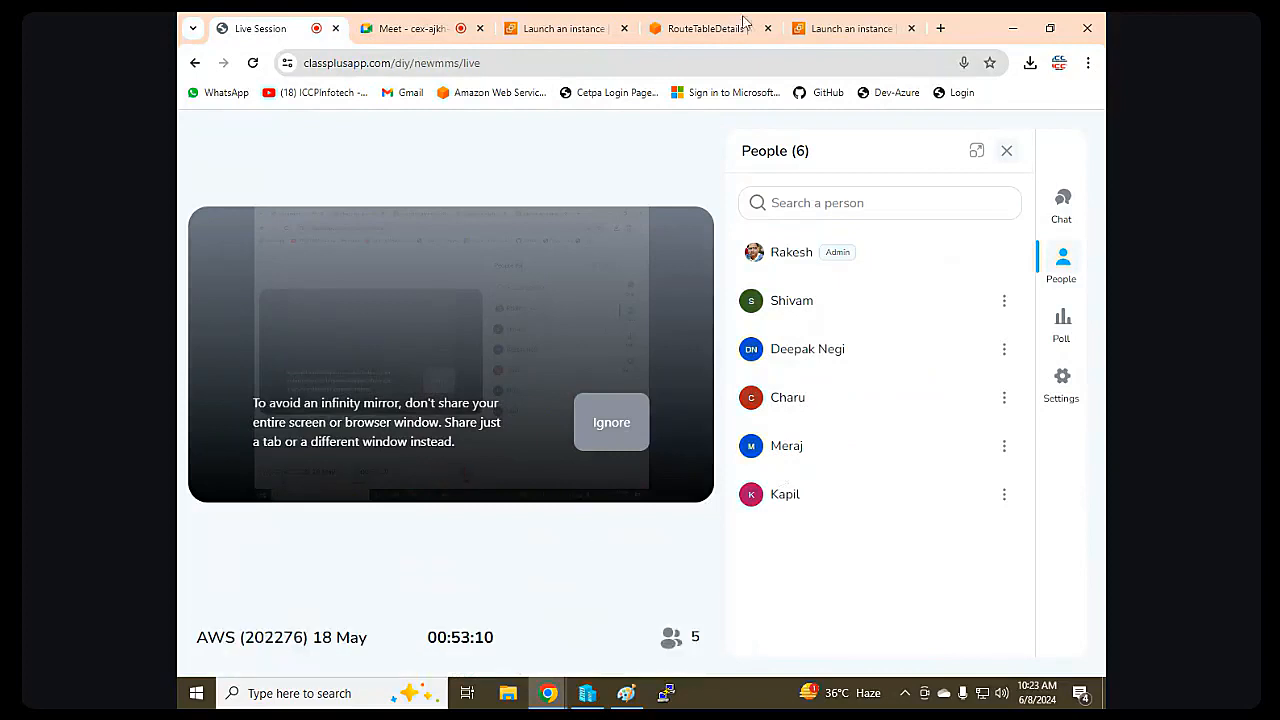
pyautogui.click(420, 34)
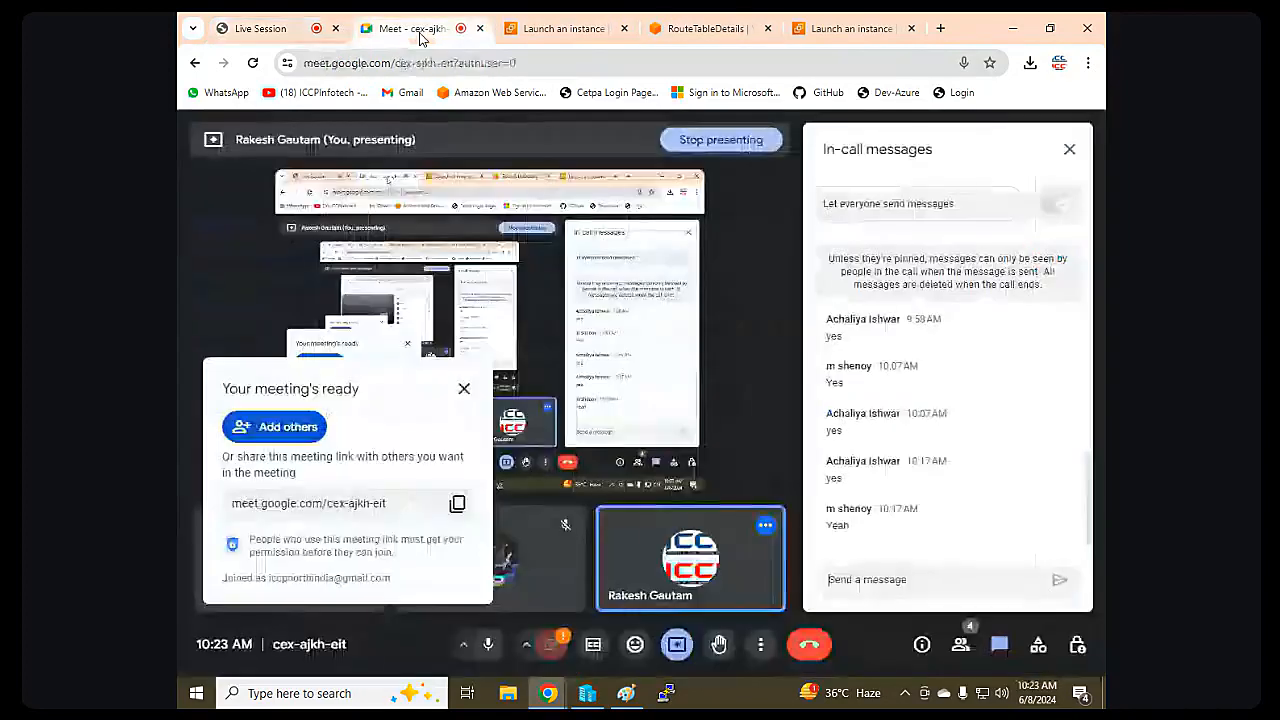
pyautogui.click(603, 32)
pyautogui.click(263, 22)
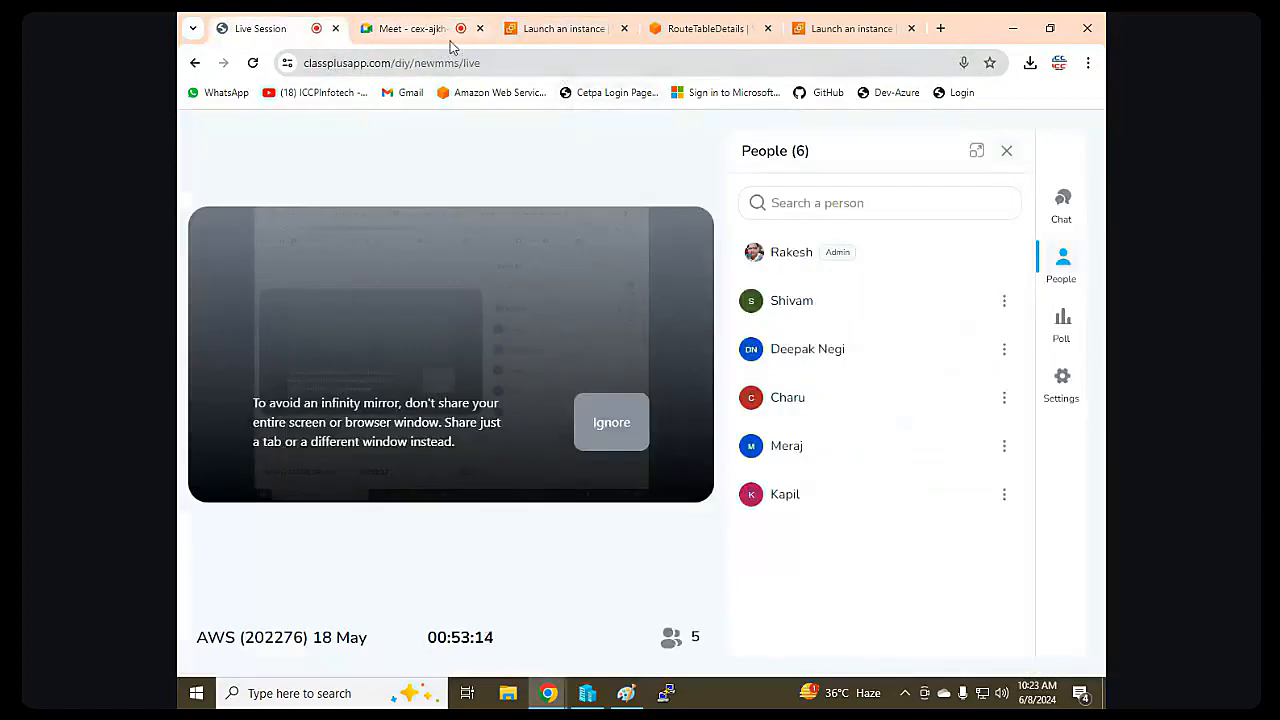
pyautogui.click(407, 34)
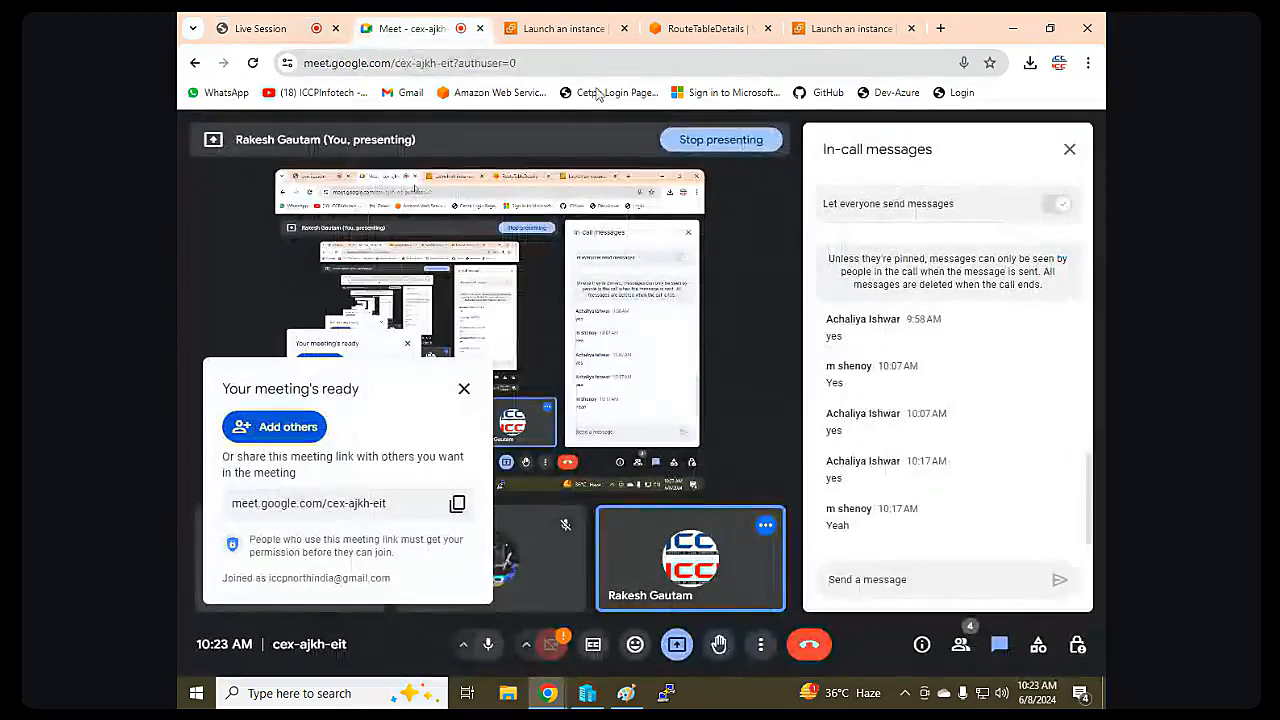
# Return to the AWS instance launch page and select cloudvmkey as the key pair.
pyautogui.click(546, 31)
pyautogui.scroll(-3, 400, 400)
pyautogui.scroll(-3, 278, 408)
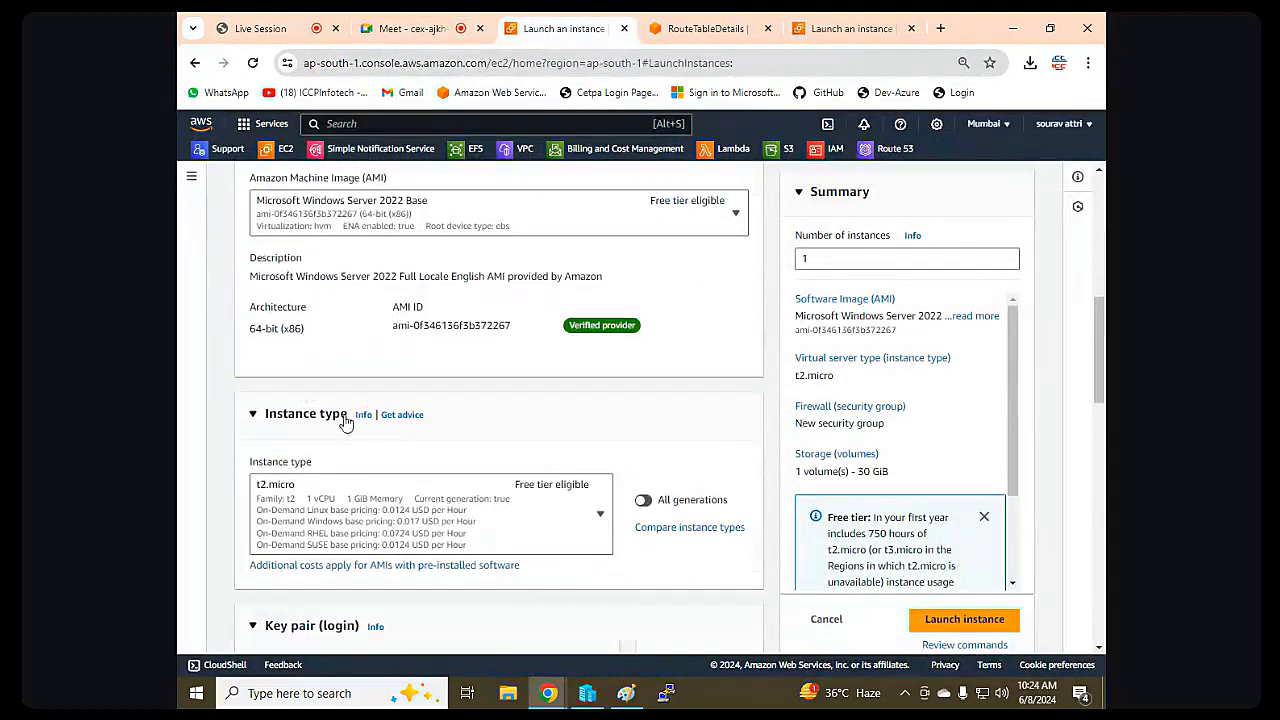
pyautogui.scroll(-4, 357, 489)
pyautogui.click(371, 495)
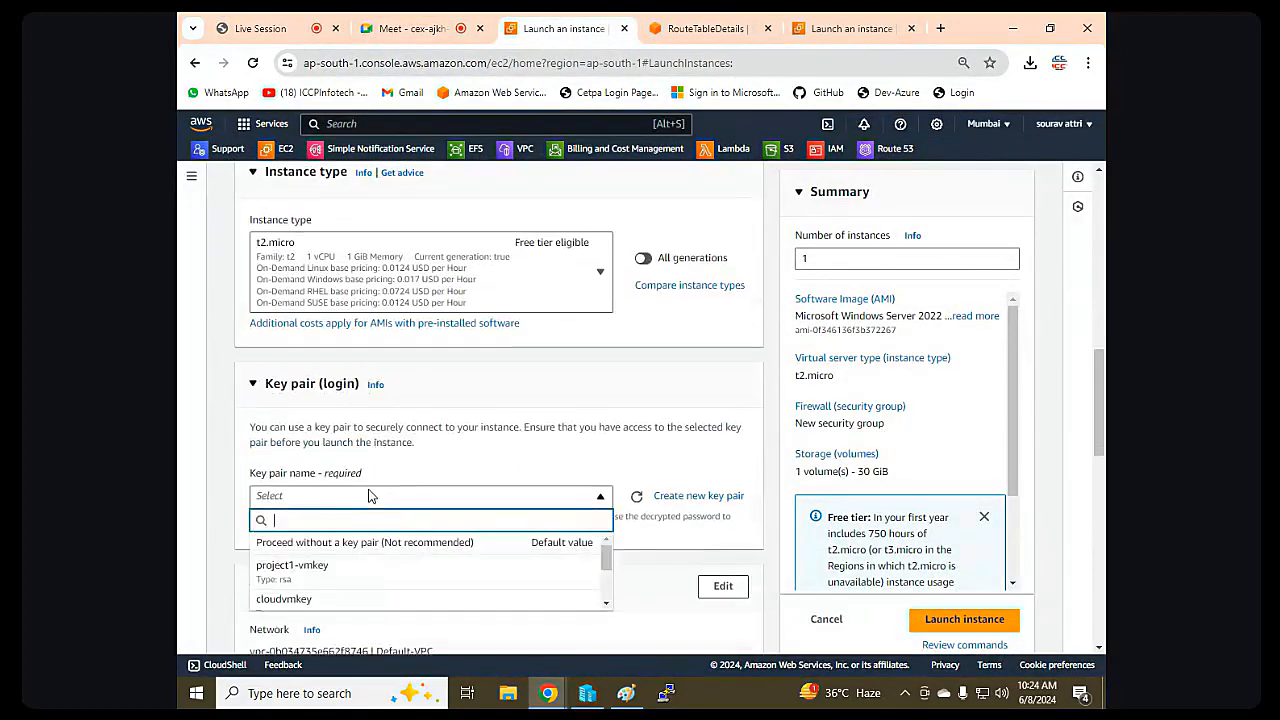
pyautogui.scroll(-1, 343, 527)
pyautogui.click(298, 520)
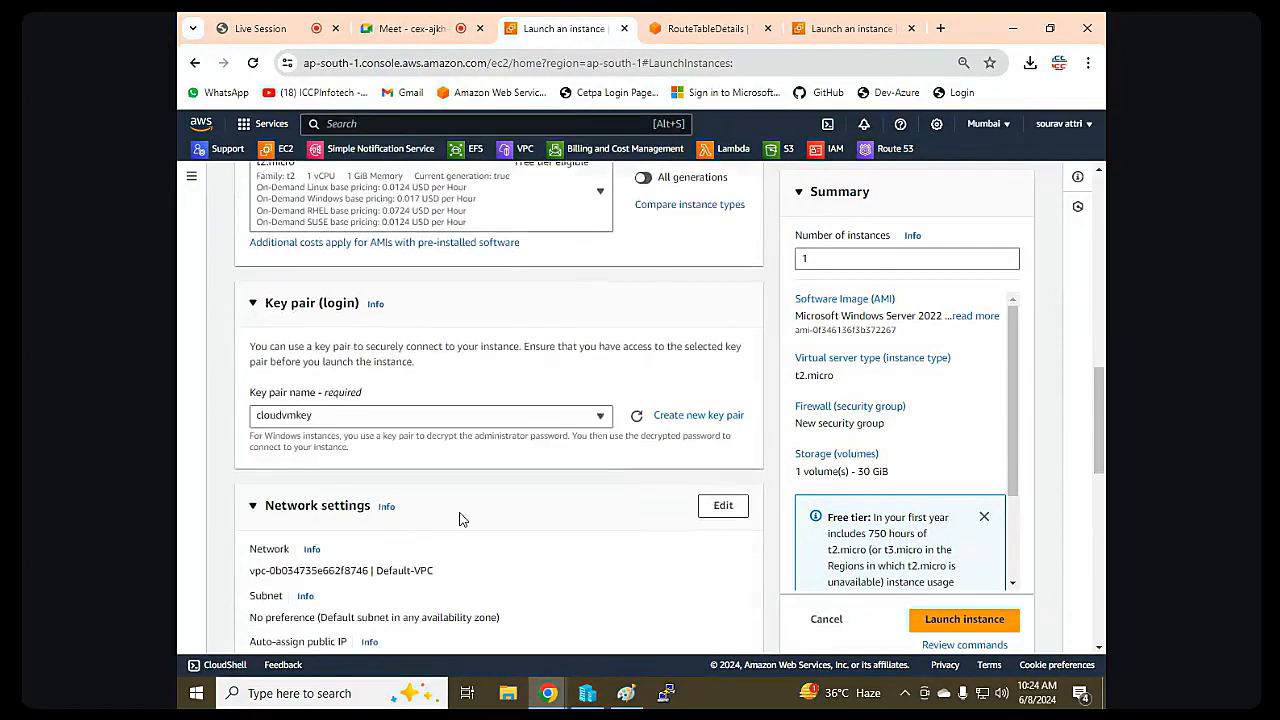
pyautogui.scroll(-1, 631, 469)
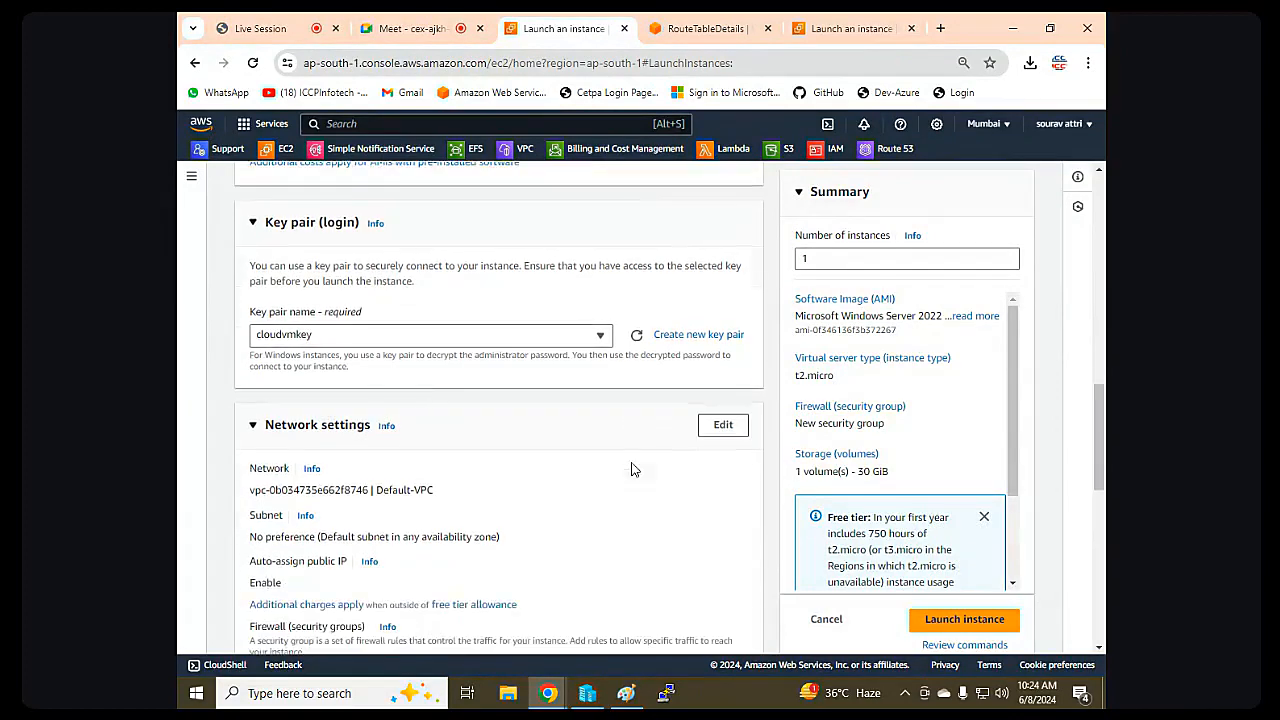
pyautogui.click(466, 336)
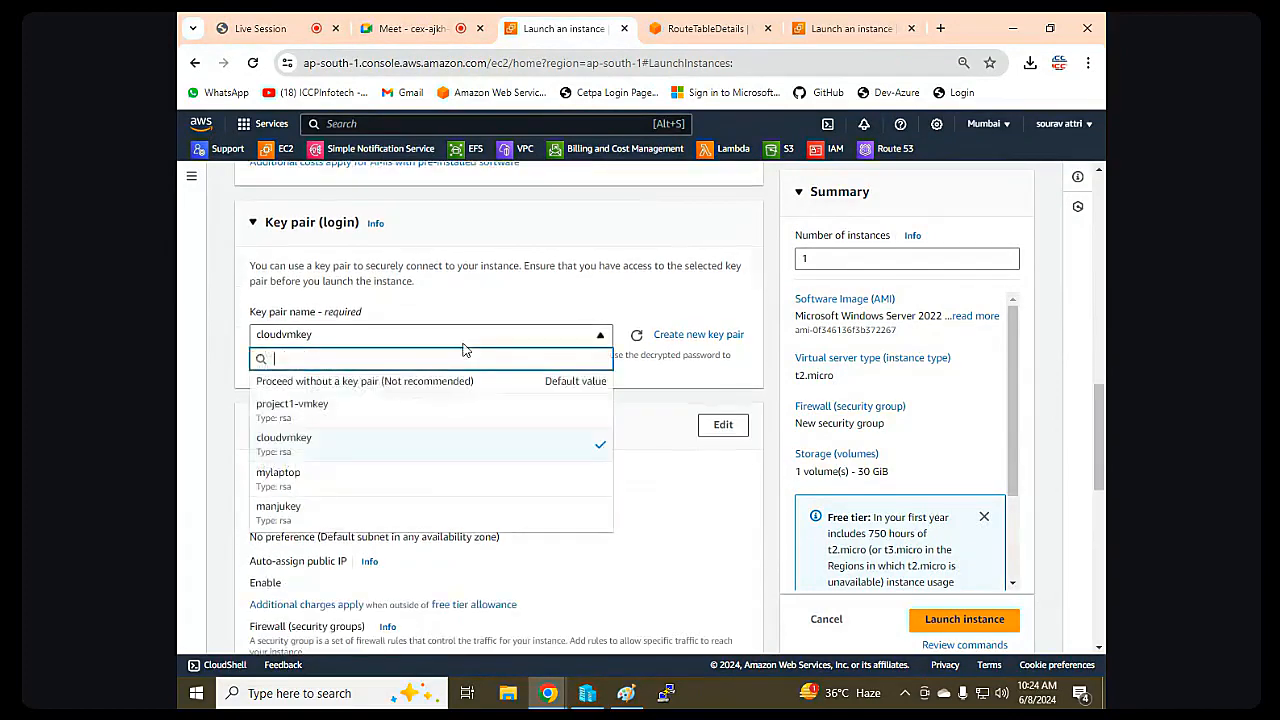
pyautogui.click(378, 442)
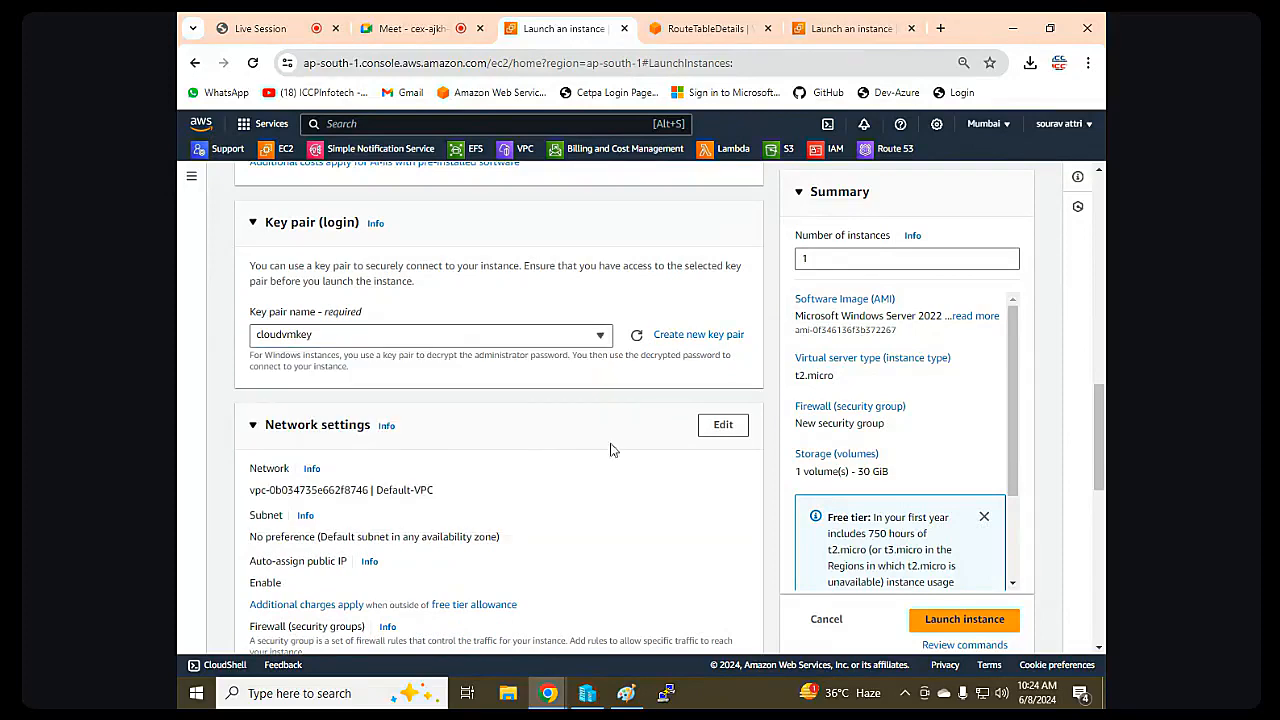
# Edit the network settings to use the Iccp-vpc1 VPC and the Dev-lanaccess-sub1 subnet.
pyautogui.click(722, 425)
pyautogui.scroll(-2, 634, 466)
pyautogui.click(474, 340)
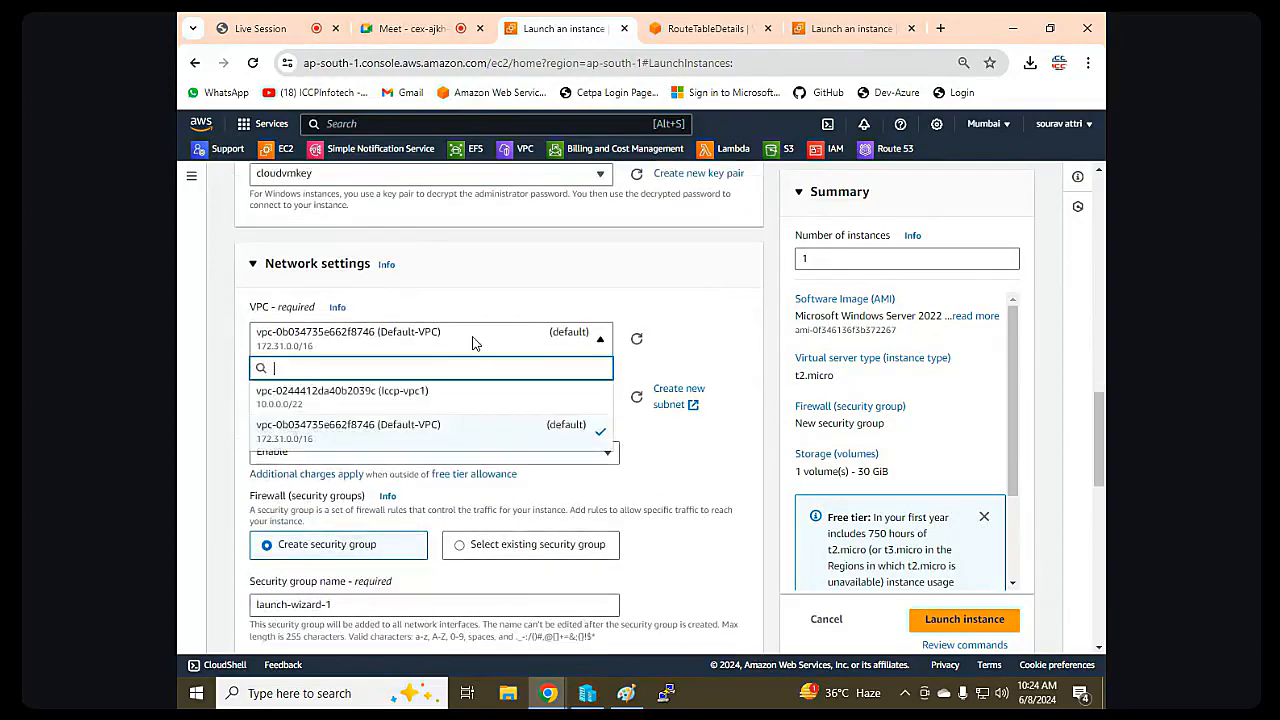
pyautogui.click(437, 398)
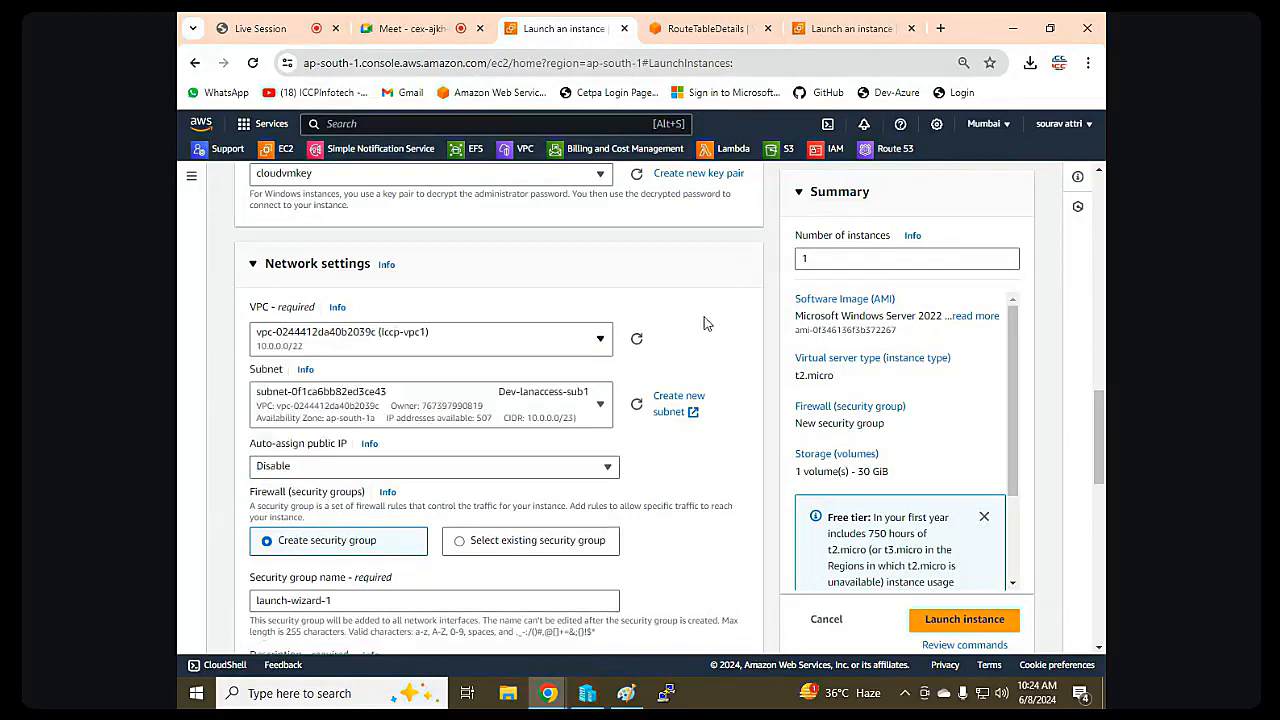
pyautogui.click(528, 412)
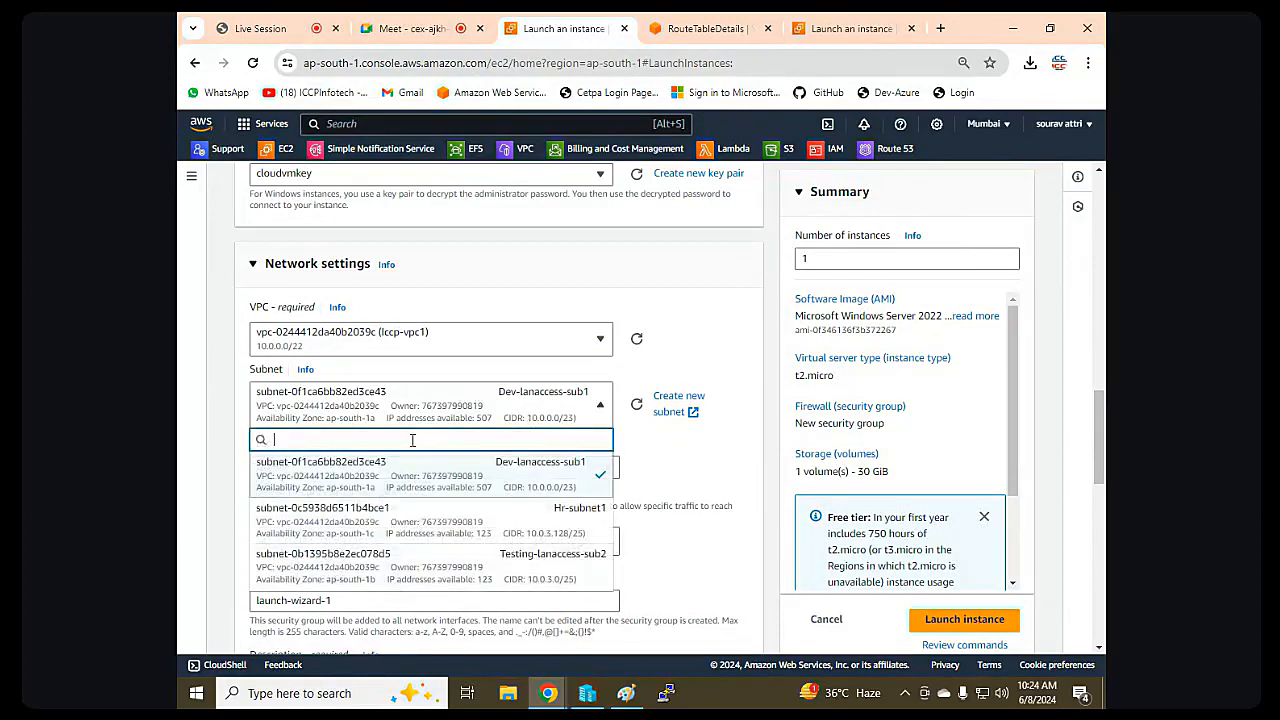
pyautogui.click(490, 462)
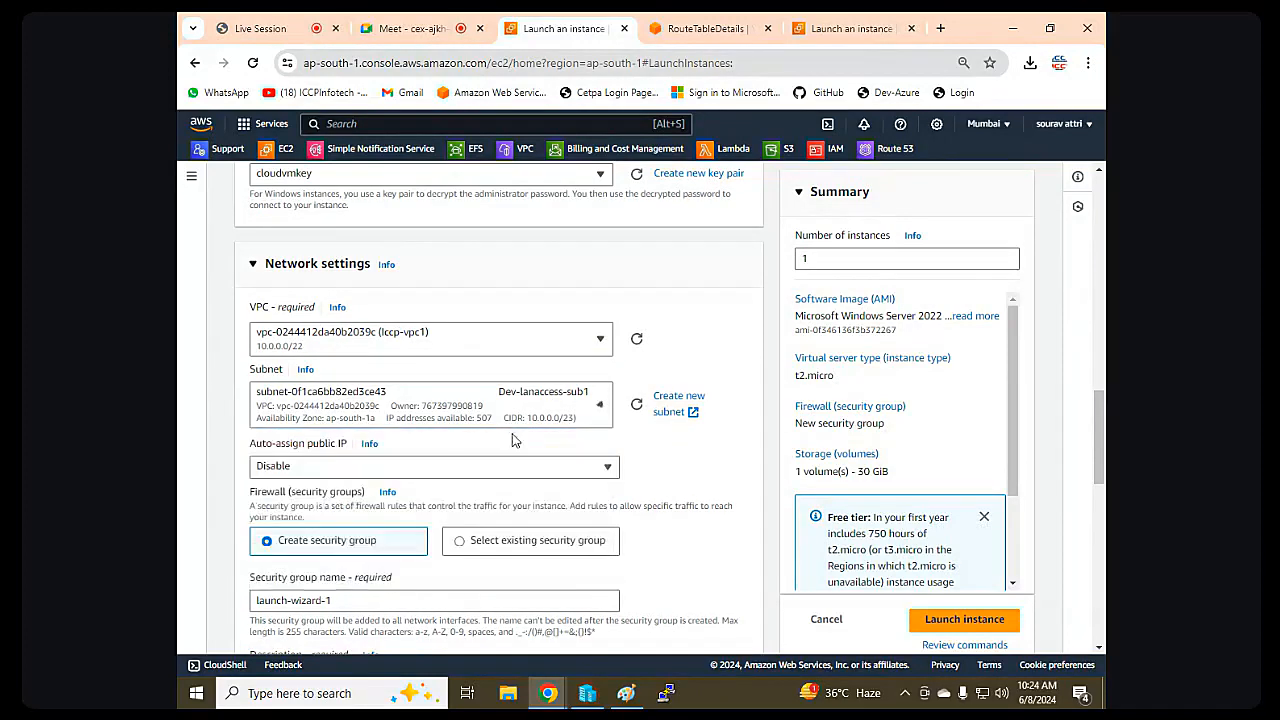
# Enable auto-assignment of a public IP for the instance.
pyautogui.scroll(-1, 672, 362)
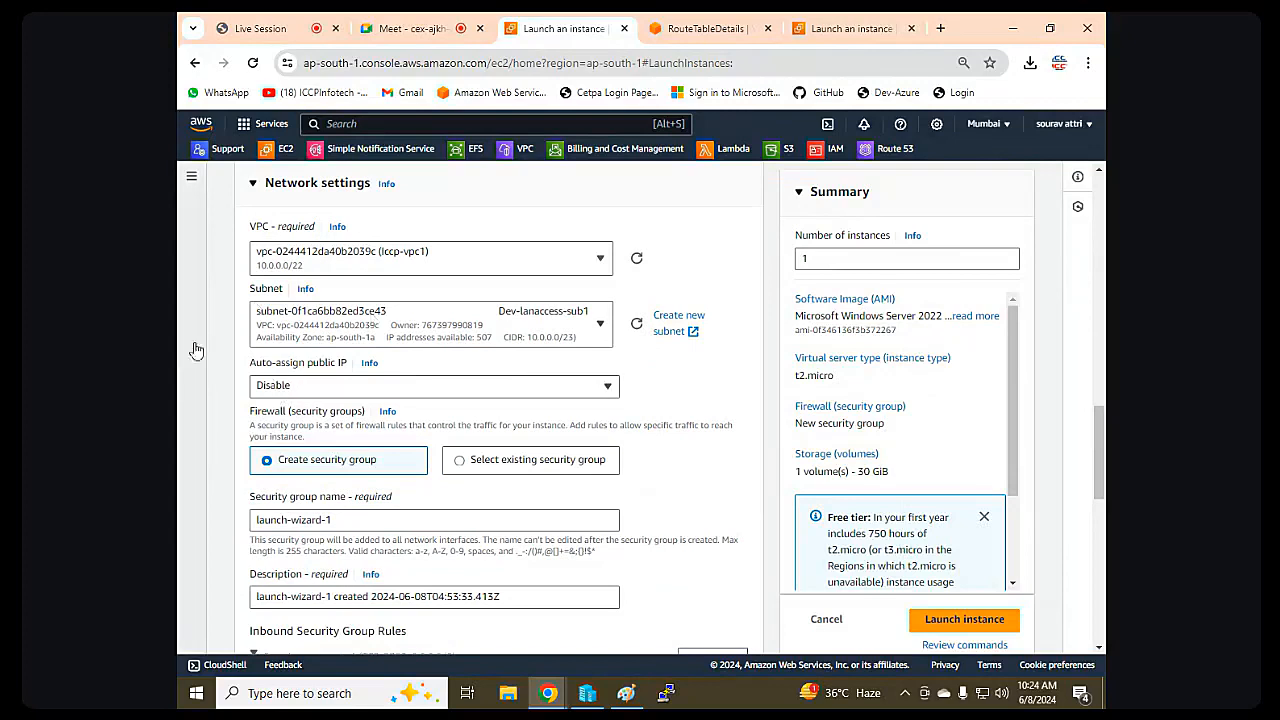
pyautogui.click(296, 394)
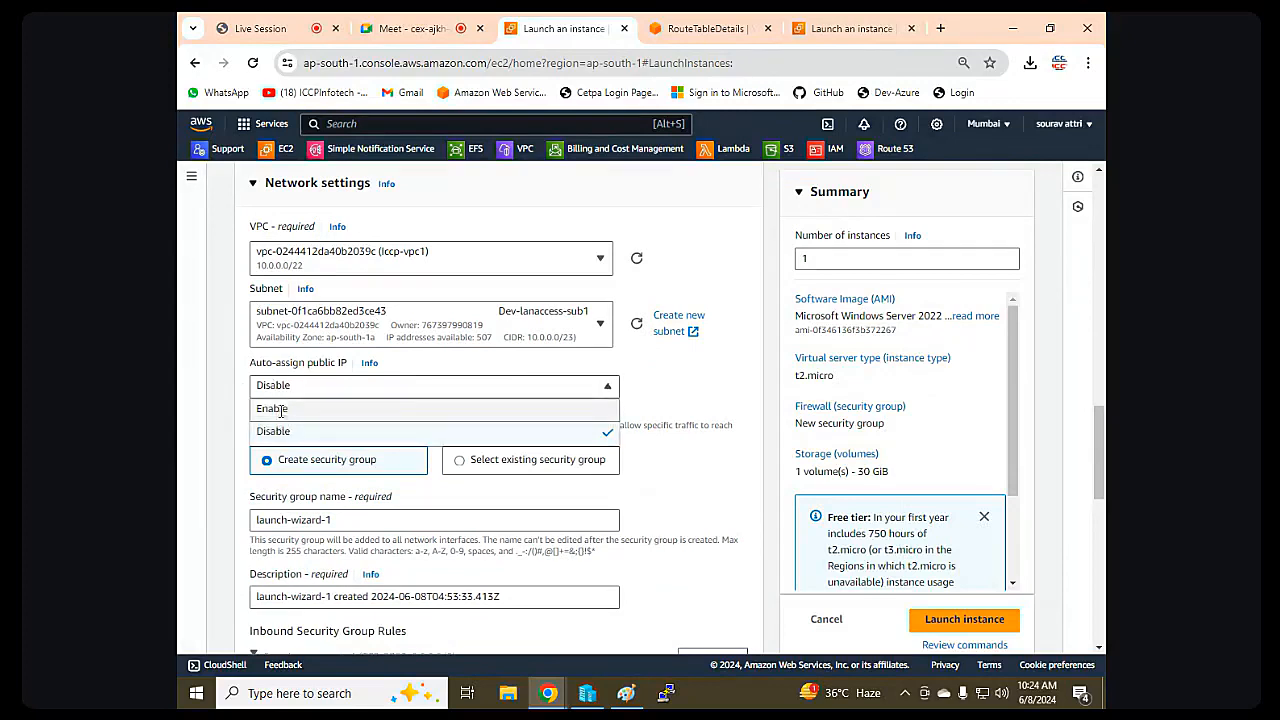
pyautogui.click(281, 409)
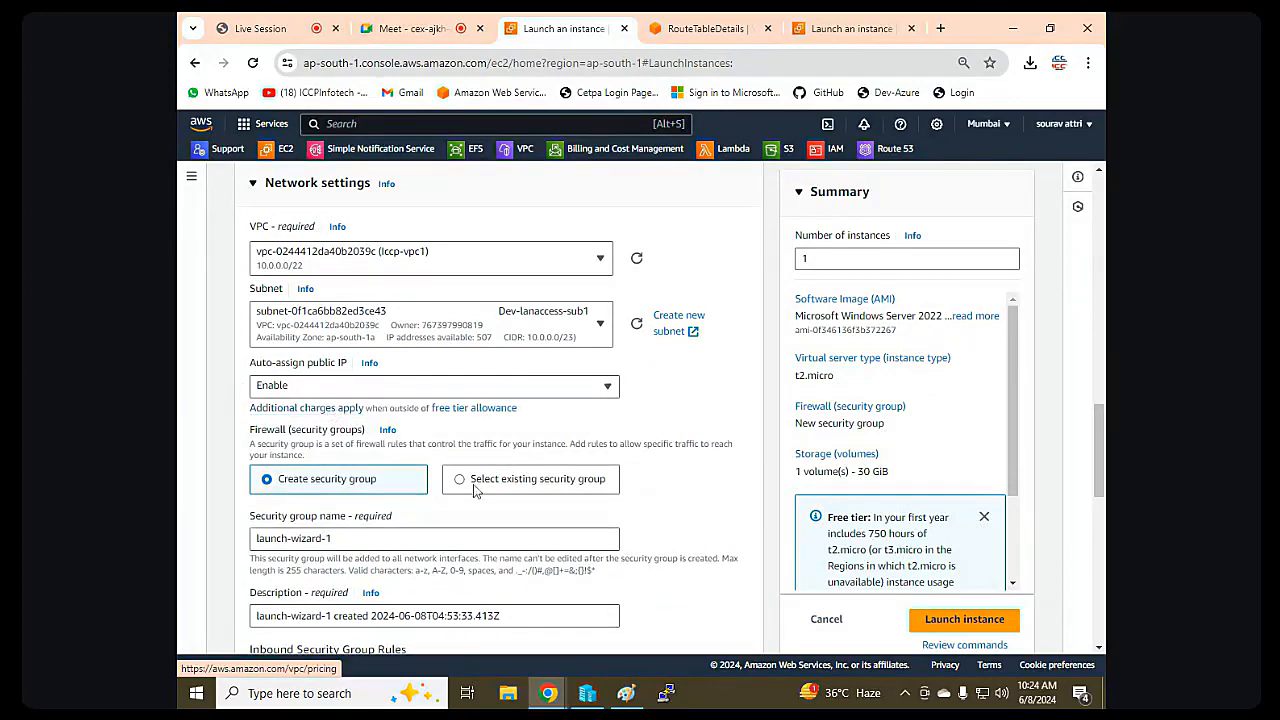
pyautogui.click(462, 480)
pyautogui.scroll(-2, 379, 432)
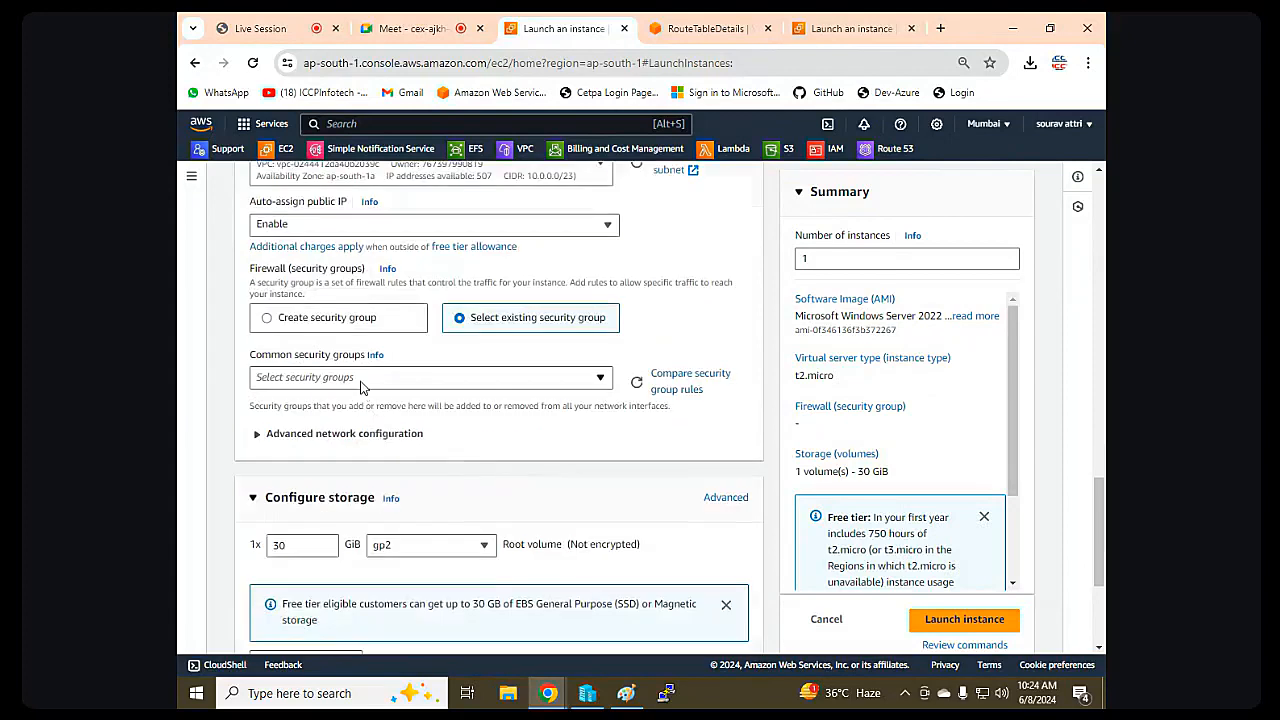
pyautogui.click(338, 317)
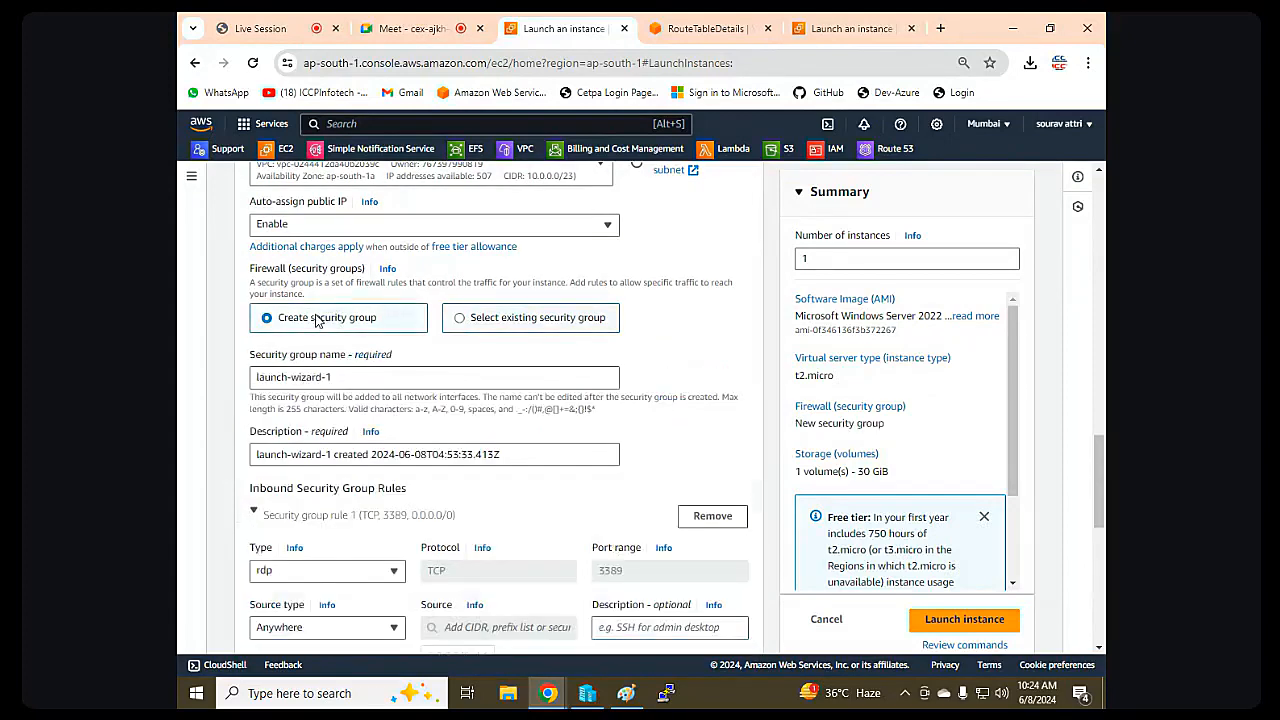
# Set the type of the new security group's inbound rule to All traffic.
pyautogui.click(283, 570)
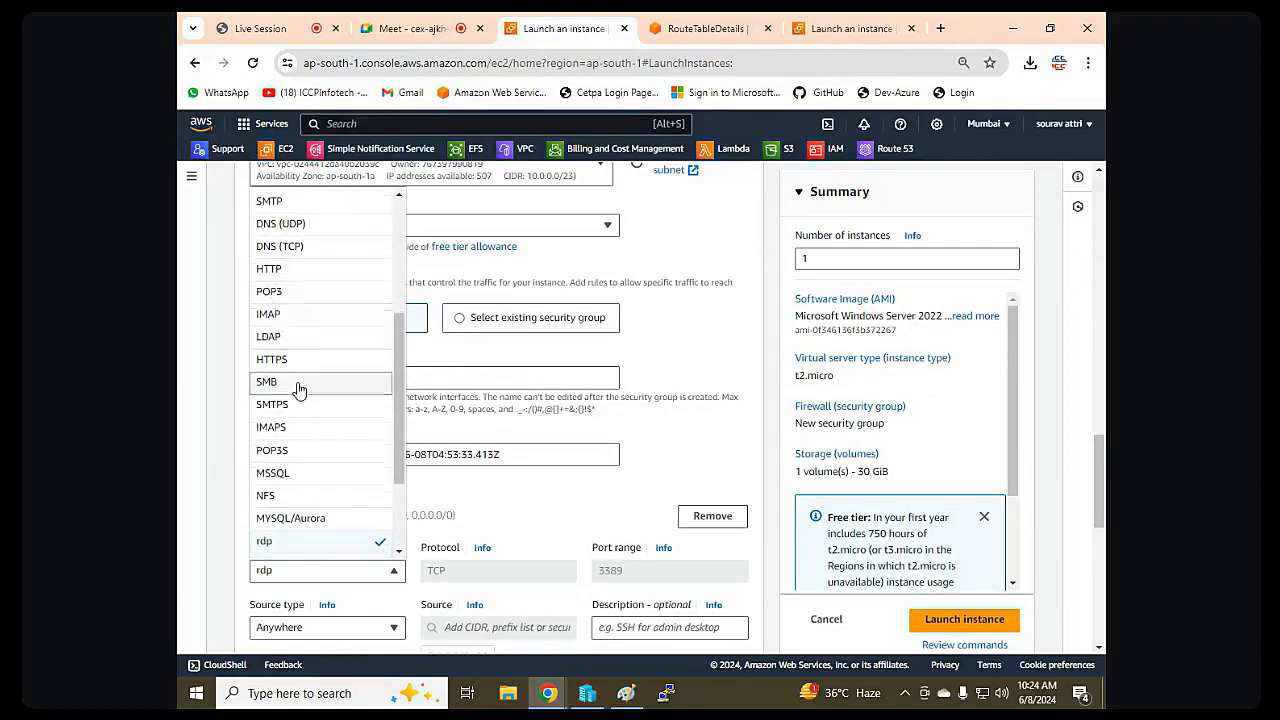
pyautogui.scroll(-3, 300, 394)
pyautogui.scroll(-2, 299, 508)
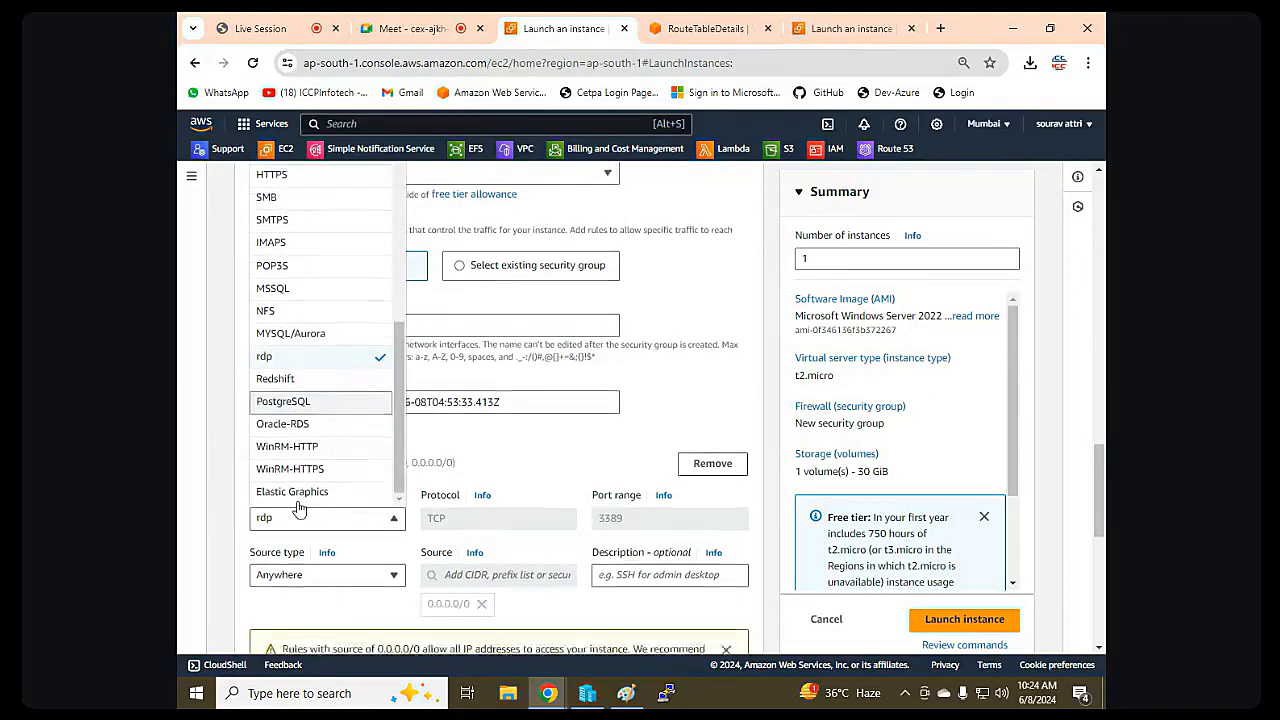
pyautogui.scroll(3, 309, 340)
pyautogui.scroll(3, 309, 338)
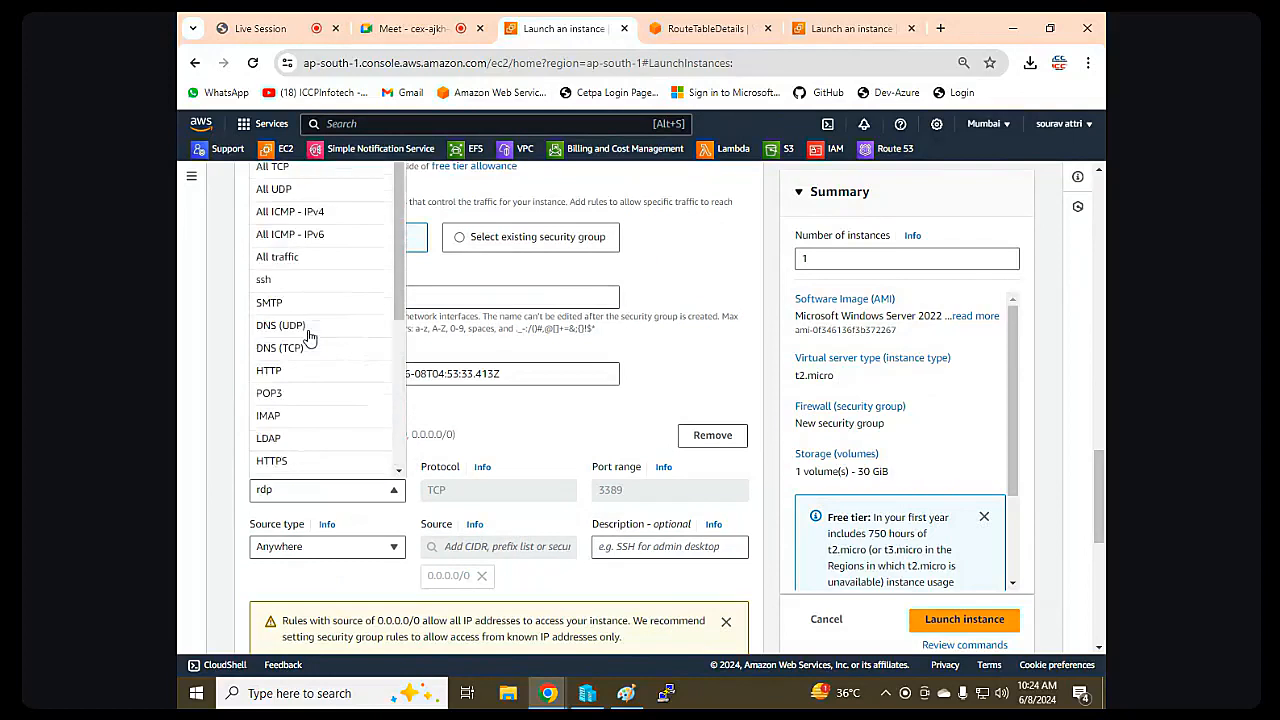
pyautogui.click(275, 262)
# Launch the dev-vm instance and open the list of instances.
pyautogui.scroll(-3, 425, 415)
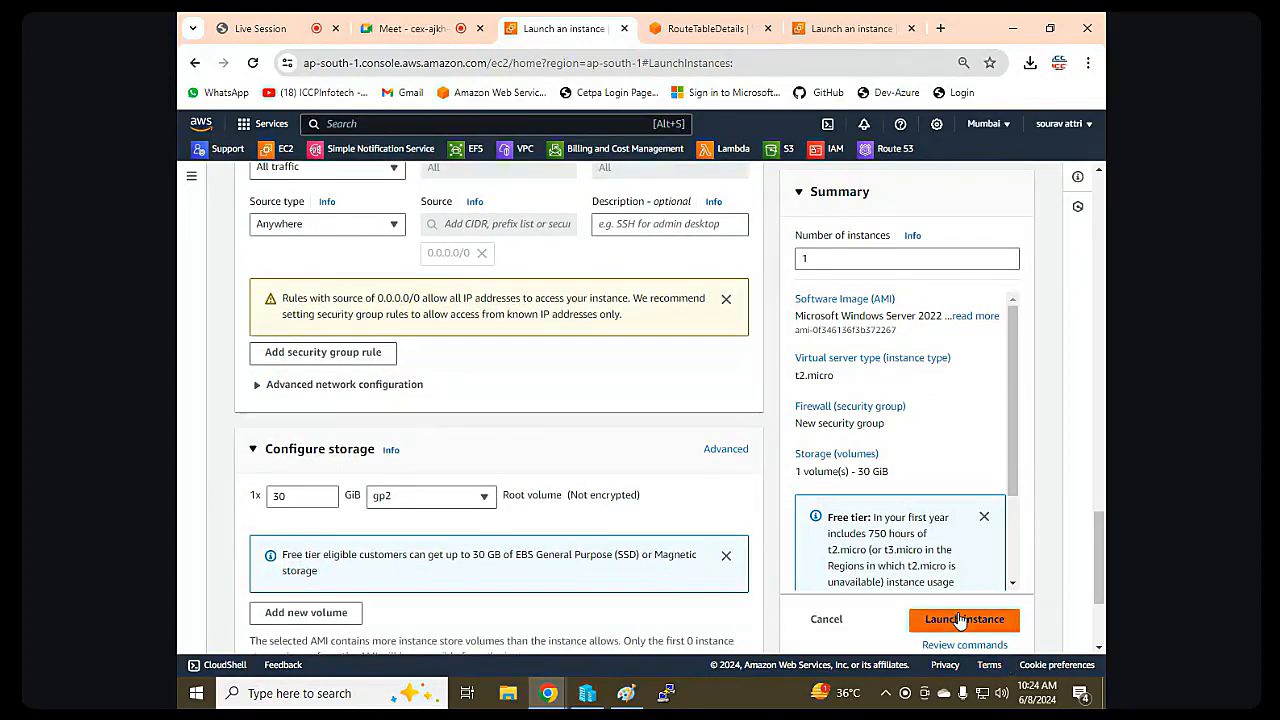
pyautogui.click(960, 620)
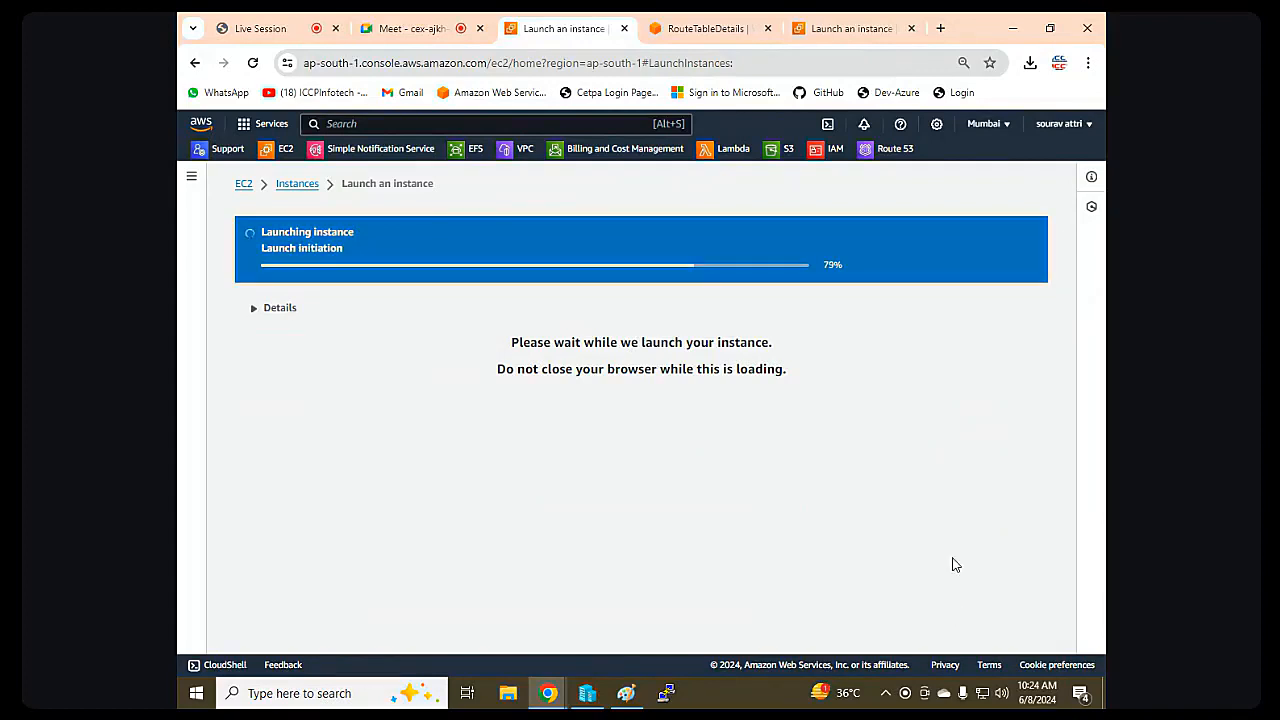
pyautogui.click(300, 184)
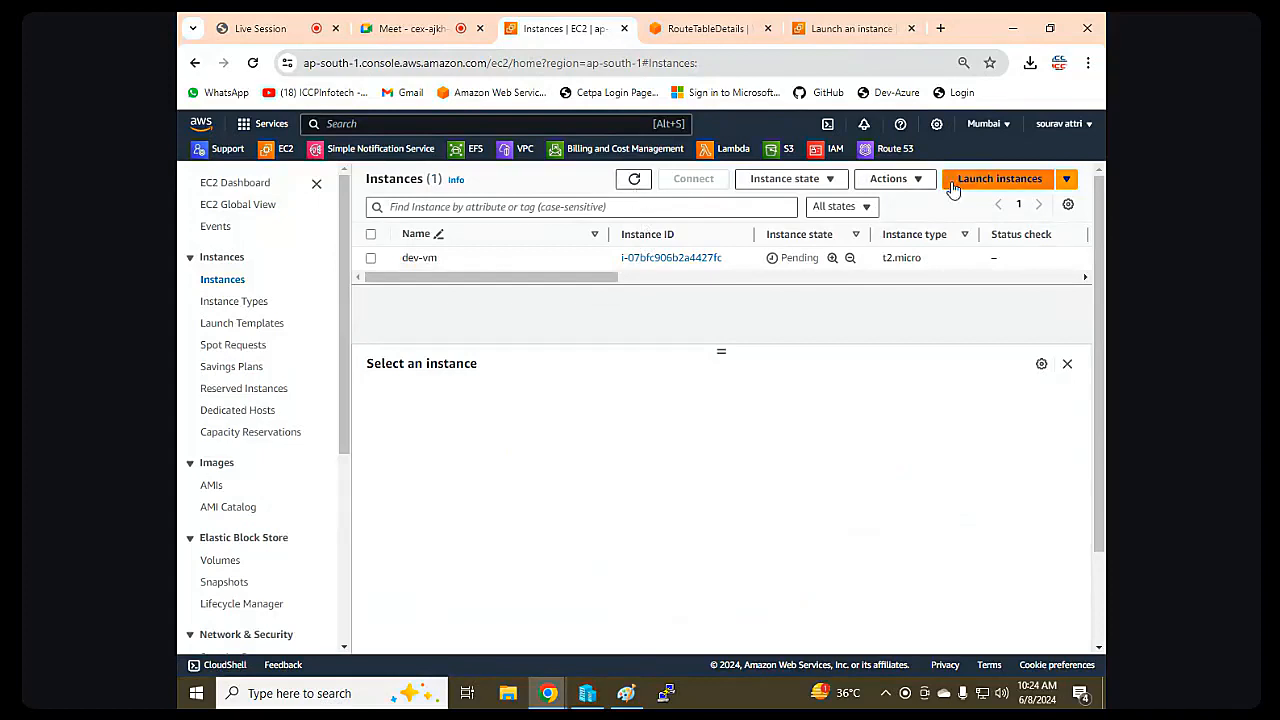
# Start another instance launch and name the instance hr-vm.
pyautogui.click(995, 188)
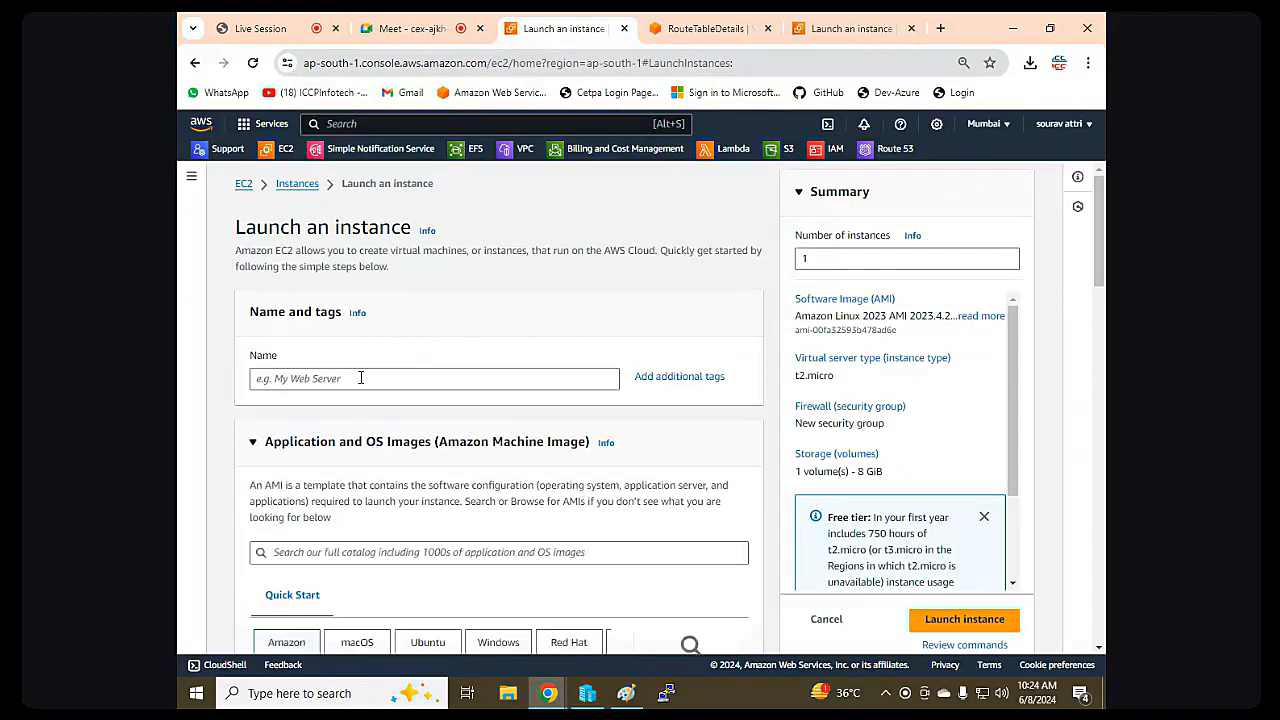
pyautogui.click(361, 378)
pyautogui.write('hr-vm')
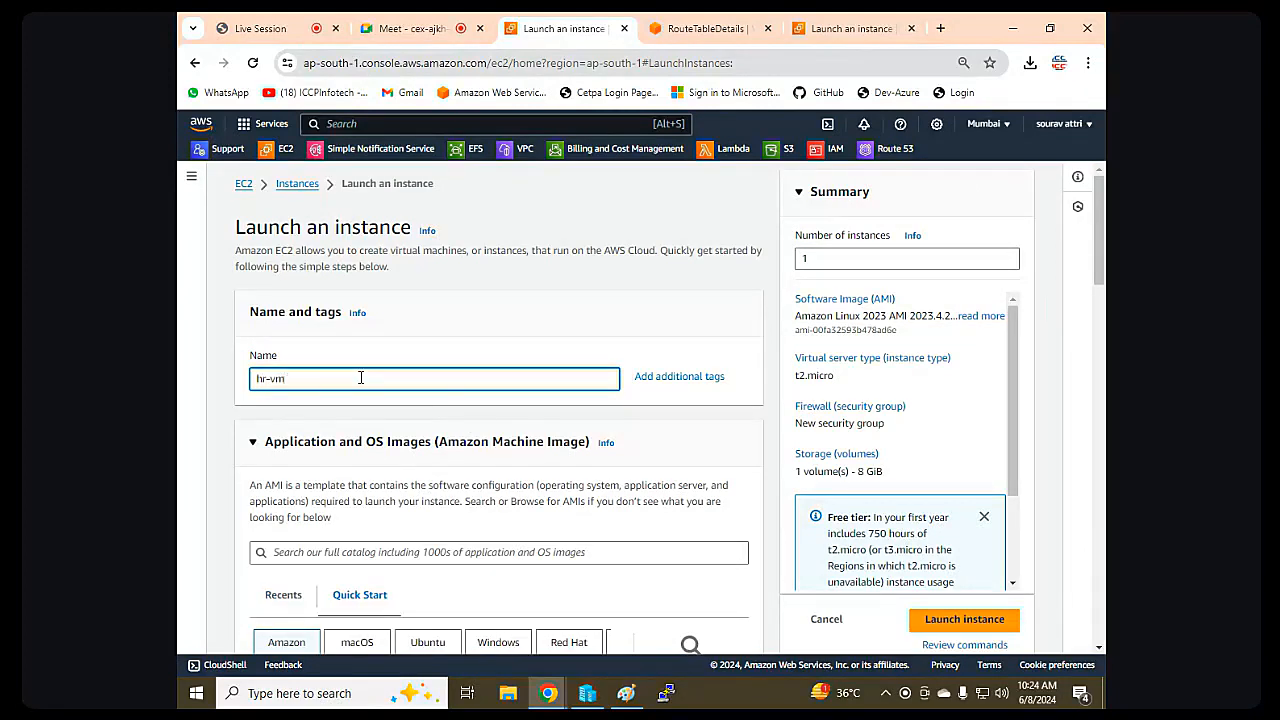
# Choose Windows as the operating system and Microsoft Windows Server 2016 Base as the machine image for hr-vm.
pyautogui.scroll(-3, 477, 430)
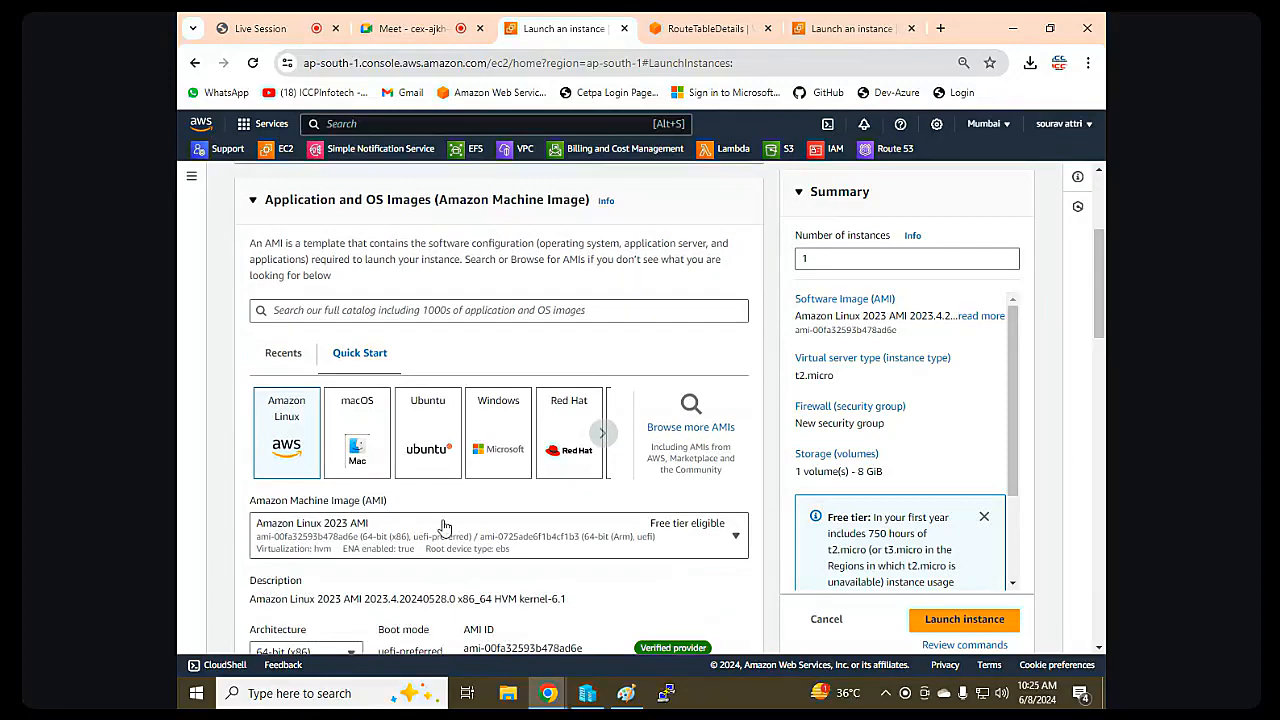
pyautogui.click(444, 527)
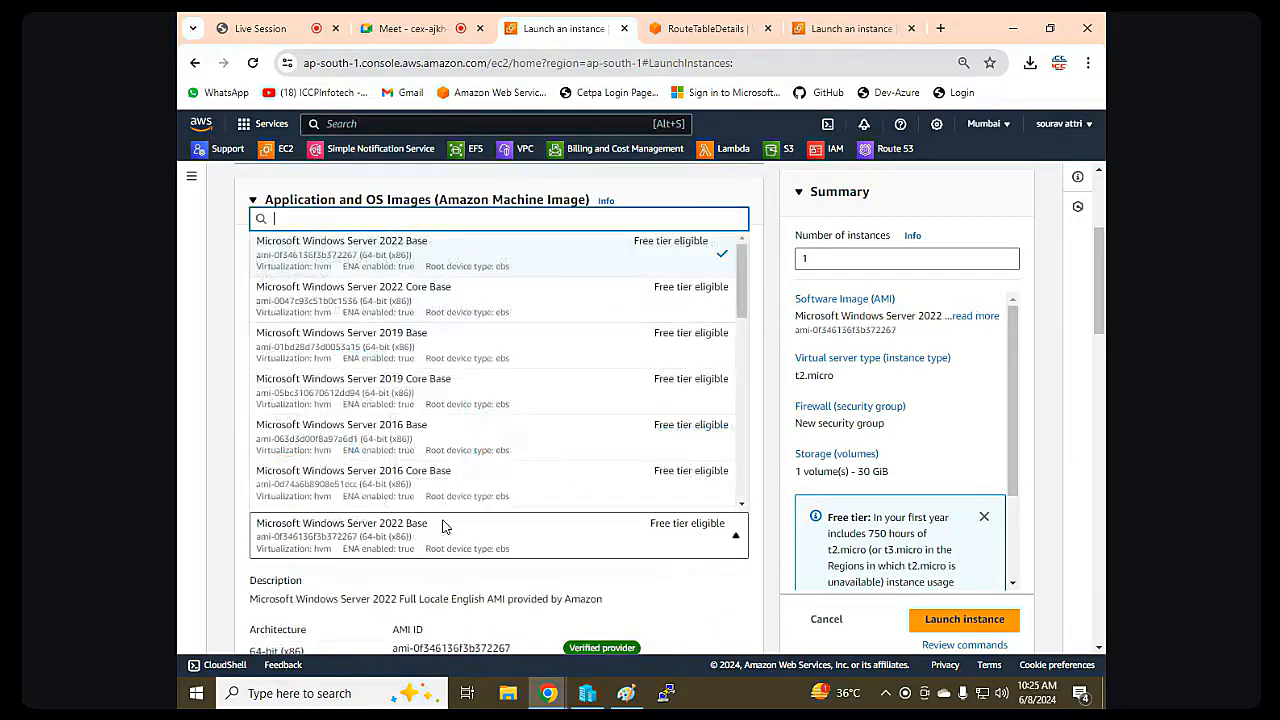
pyautogui.click(421, 444)
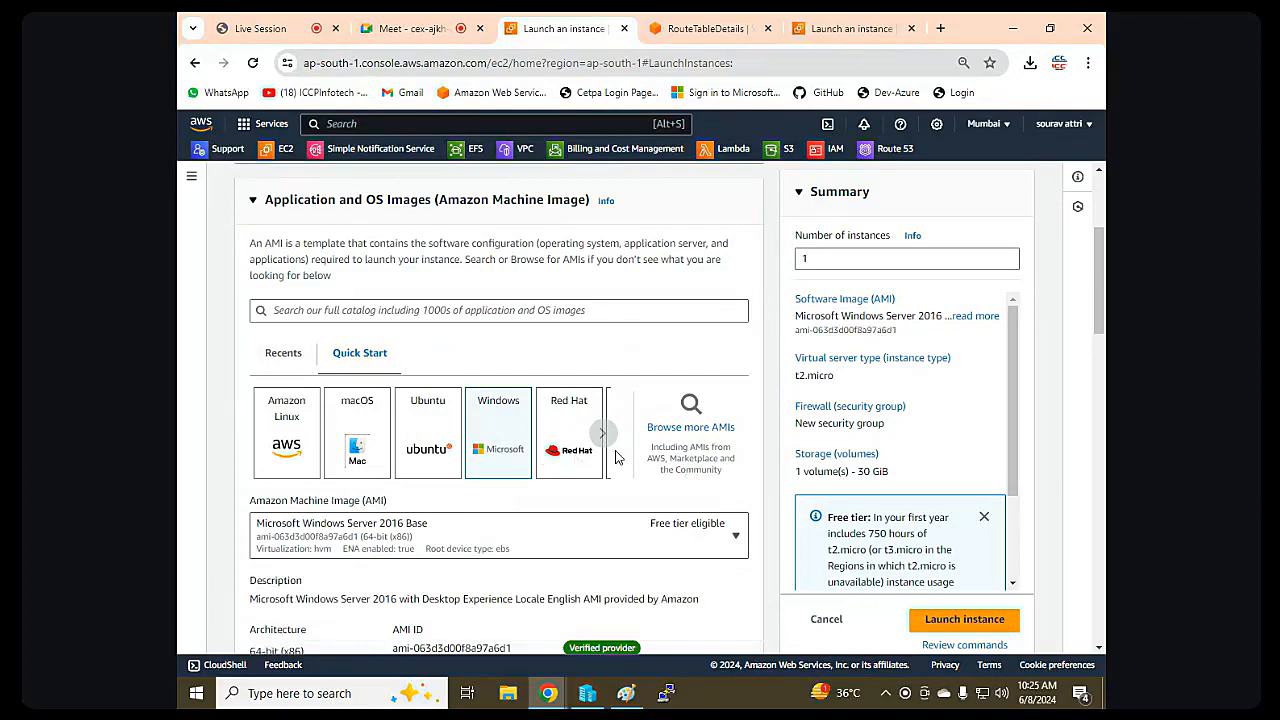
pyautogui.scroll(-5, 618, 450)
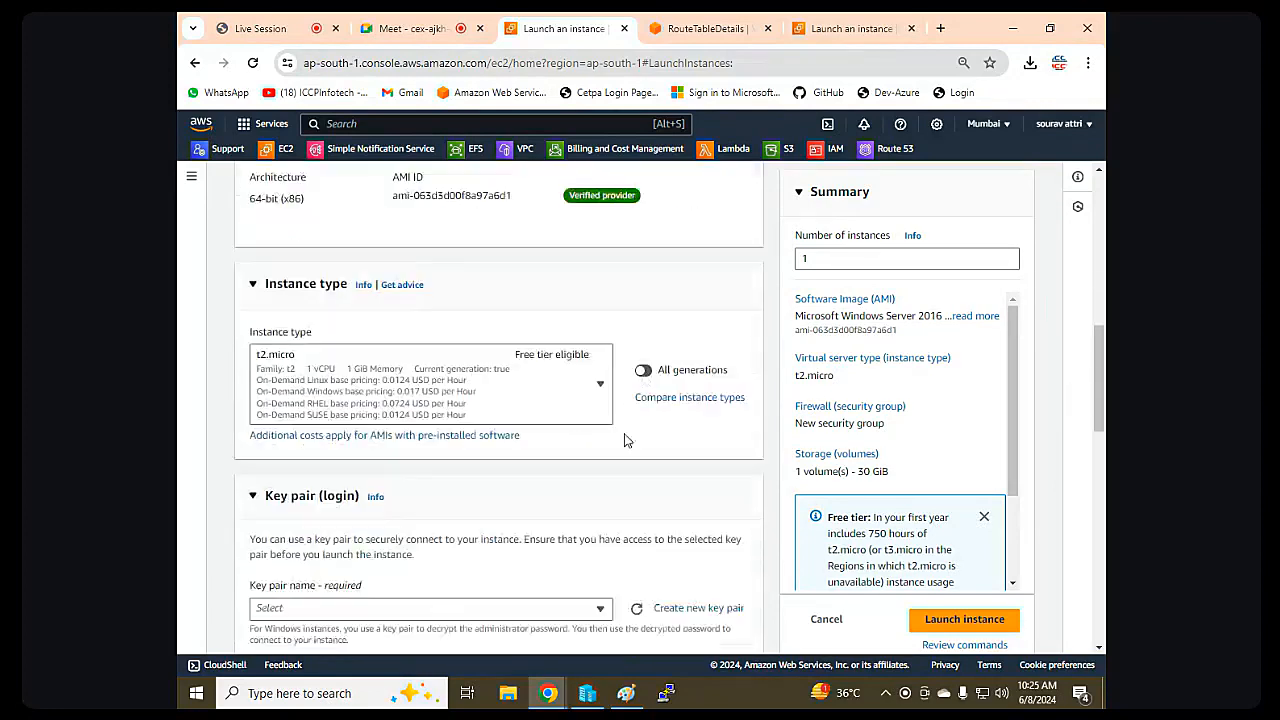
# Select cloudvmkey as the key pair for the hr-vm instance.
pyautogui.scroll(-2, 624, 440)
pyautogui.click(452, 417)
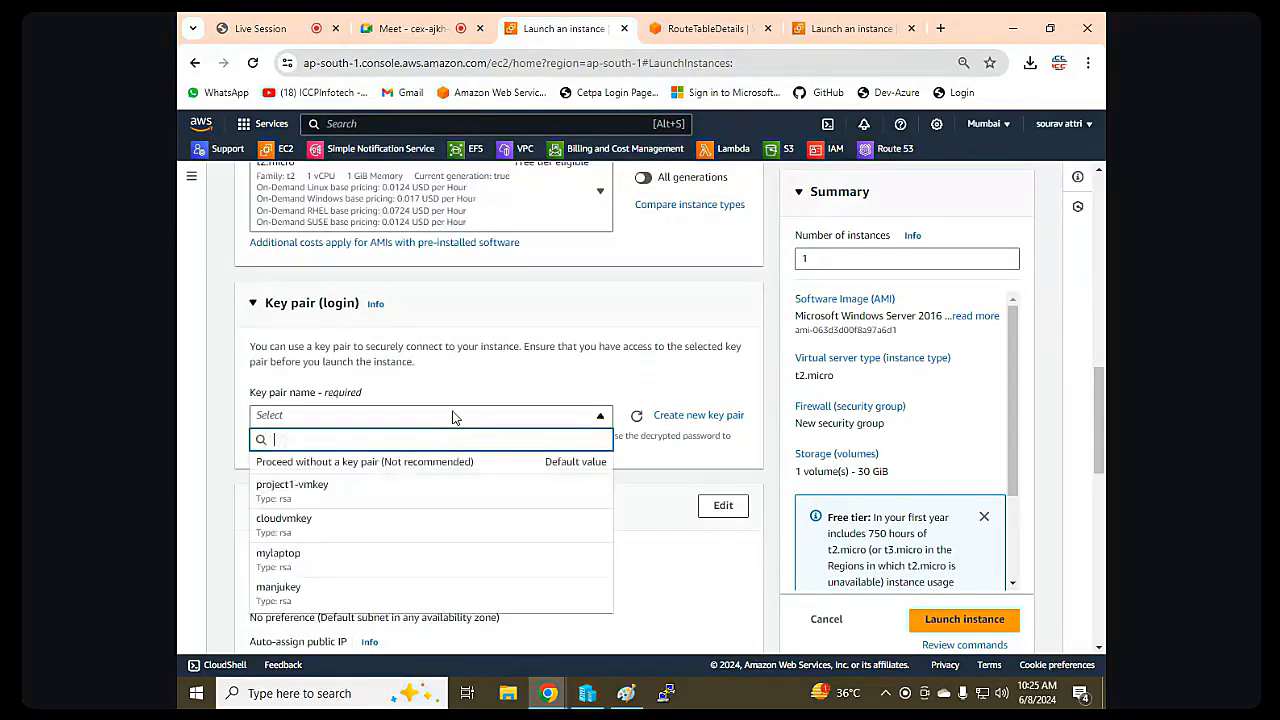
pyautogui.click(350, 520)
# Edit the network settings to place hr-vm in the VPC Iccp-vpc1 and the subnet Hr-subnet1.
pyautogui.scroll(-2, 560, 396)
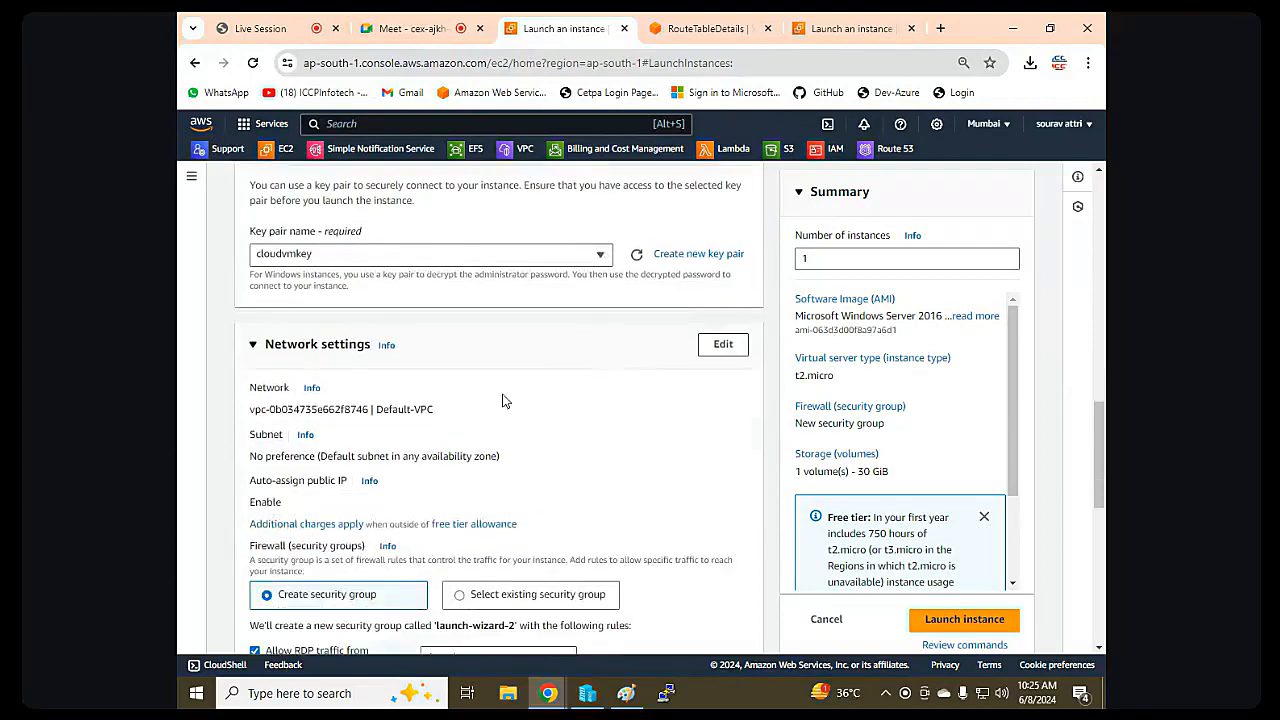
pyautogui.click(723, 344)
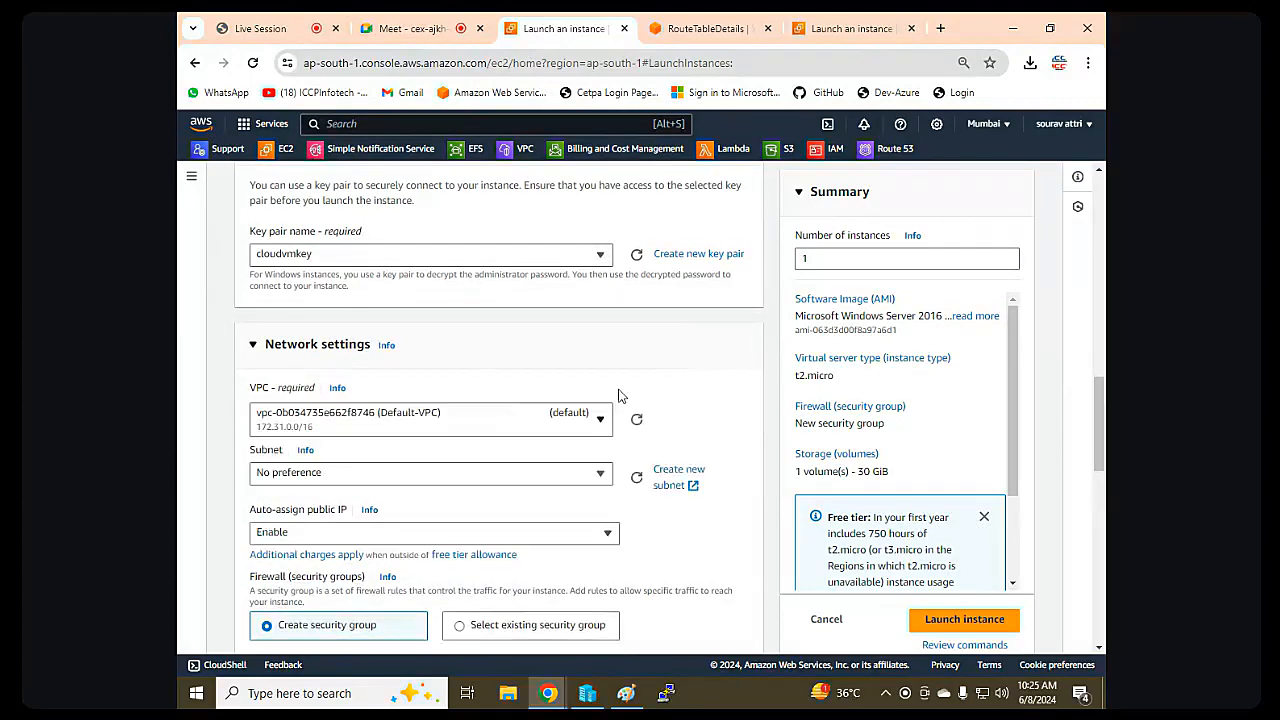
pyautogui.click(316, 421)
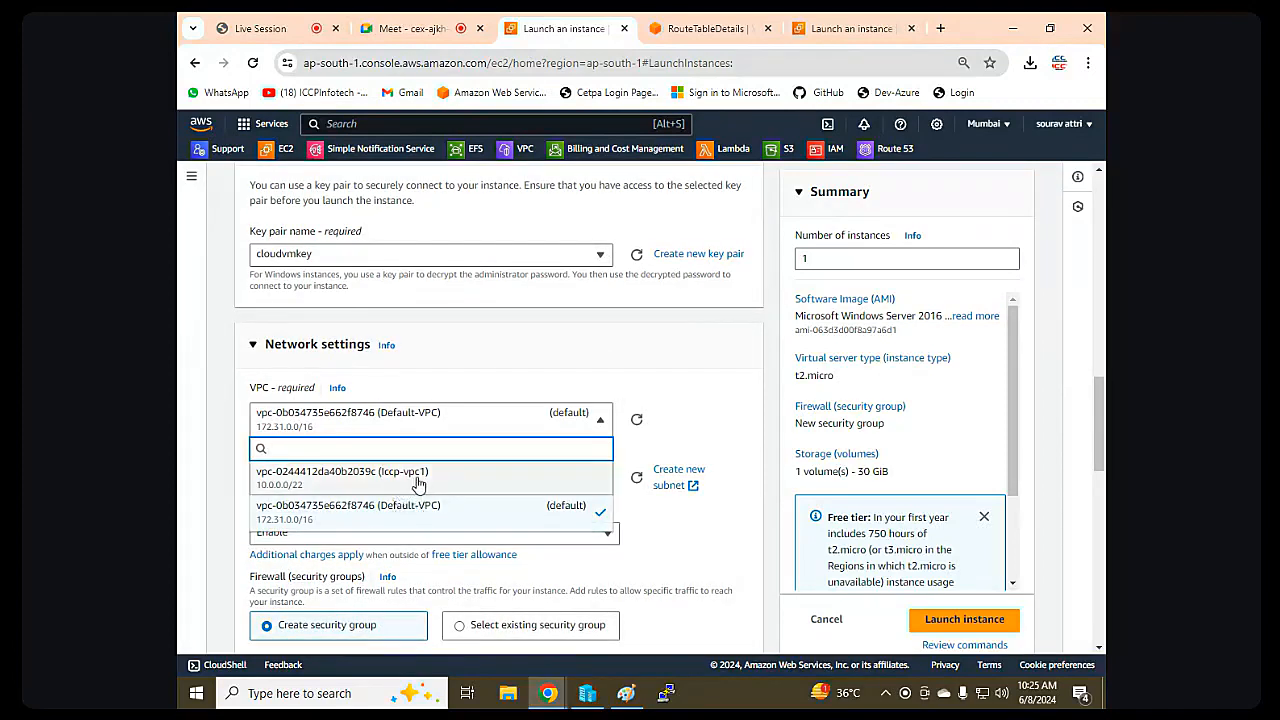
pyautogui.click(502, 476)
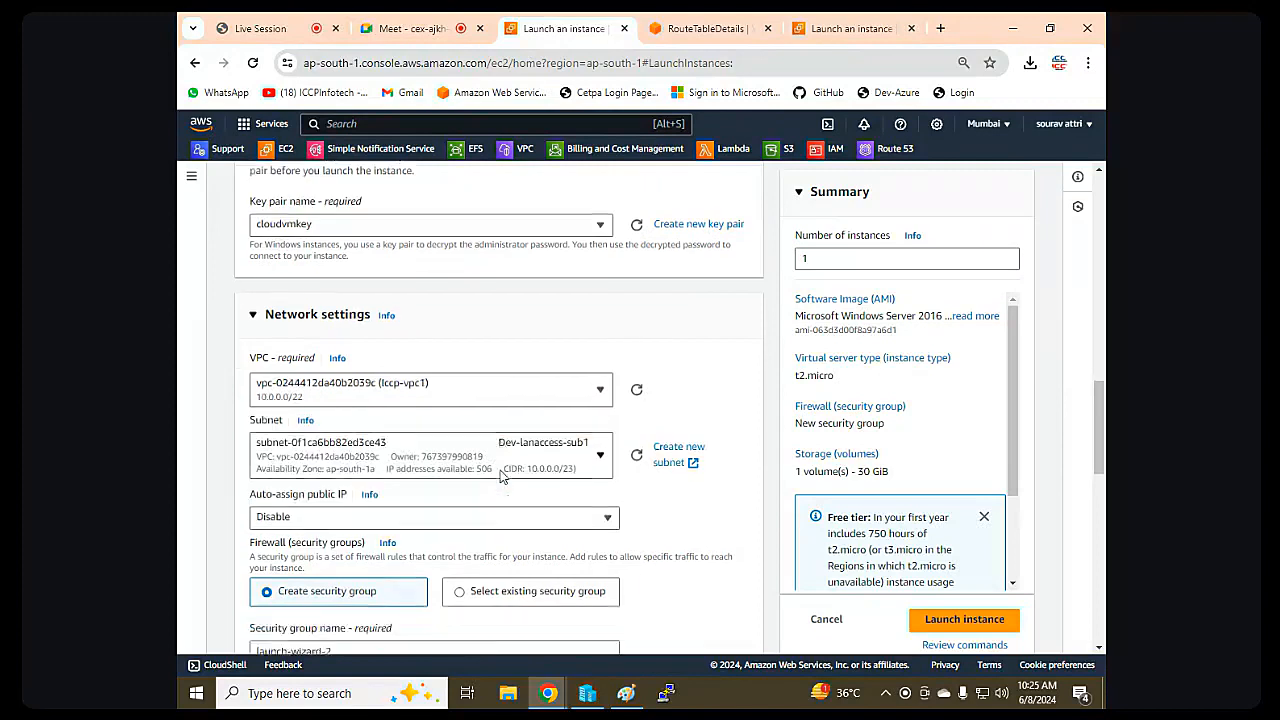
pyautogui.scroll(-1, 502, 476)
pyautogui.click(507, 343)
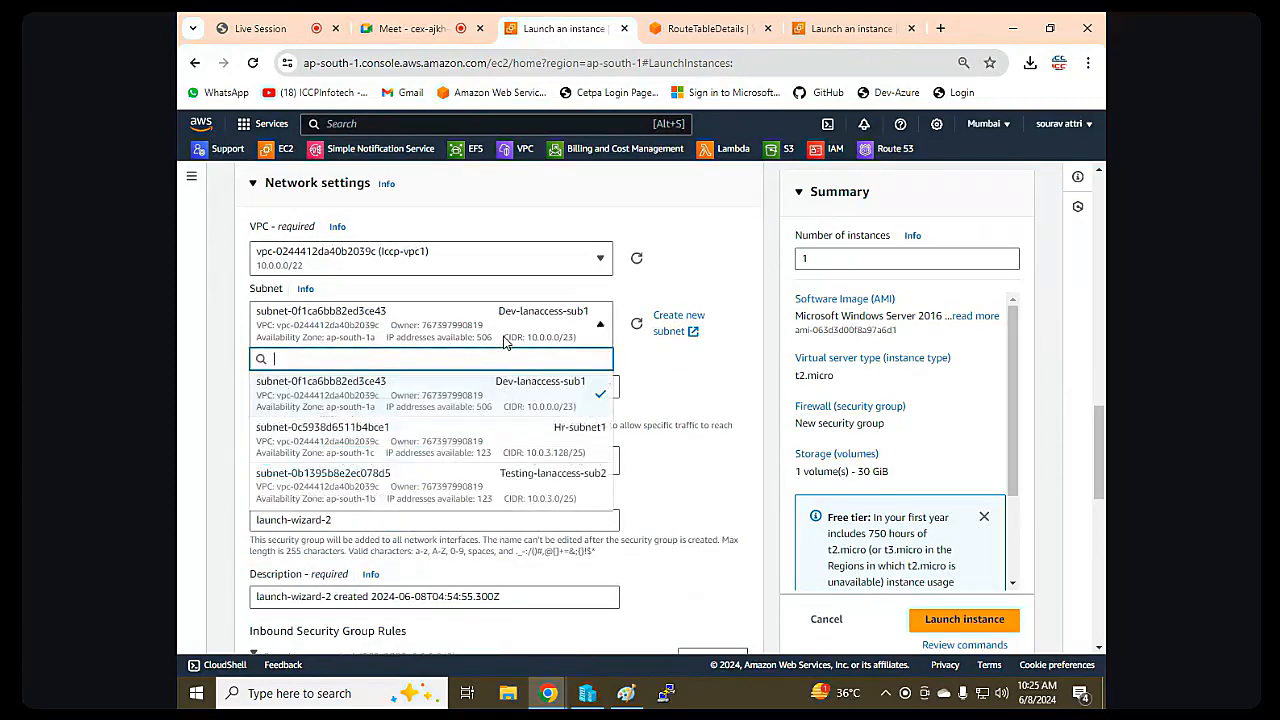
pyautogui.click(548, 432)
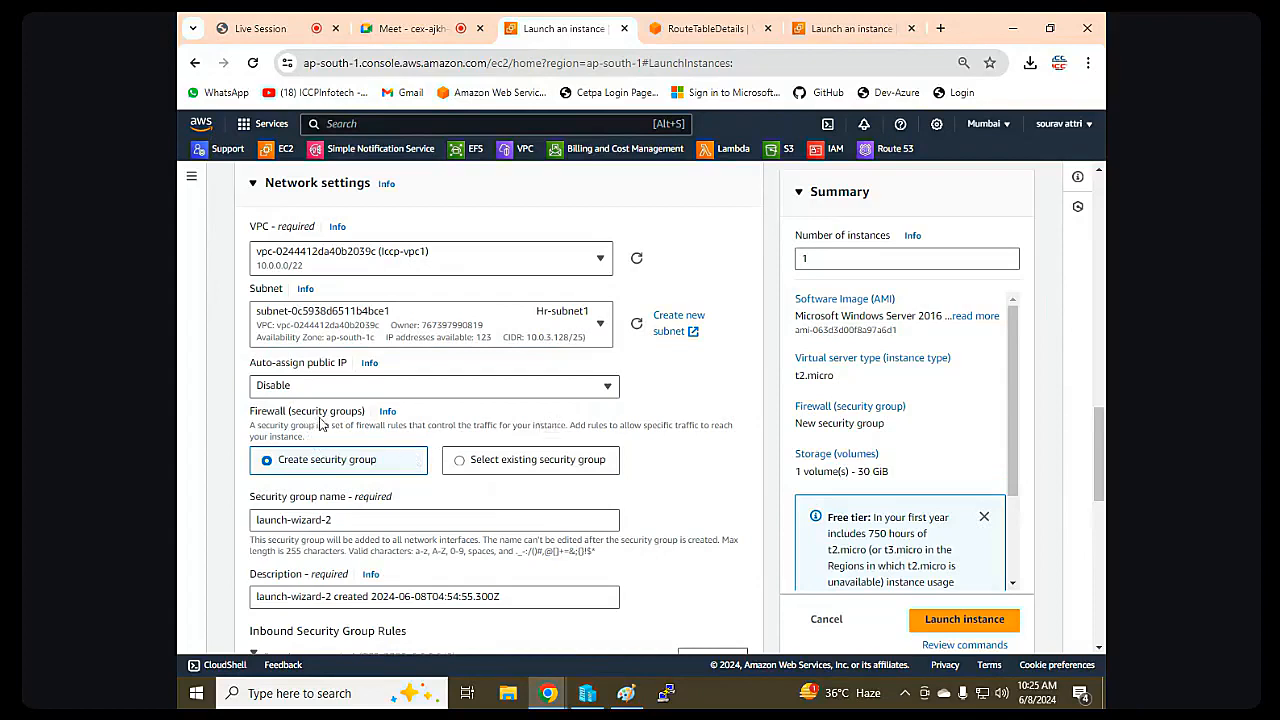
# Enable auto-assignment of a public IP and use the existing security group launch-wizard-1 for hr-vm.
pyautogui.click(340, 387)
pyautogui.click(350, 406)
pyautogui.scroll(-1, 370, 407)
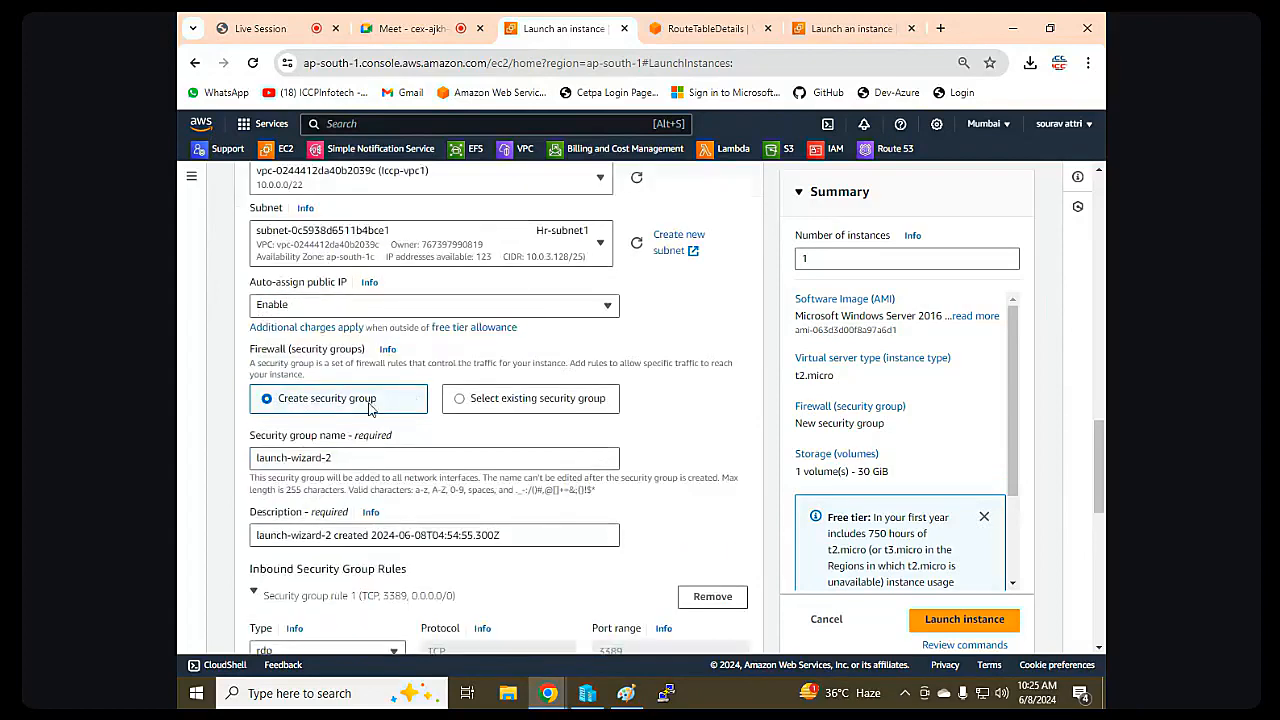
pyautogui.click(517, 404)
pyautogui.click(426, 460)
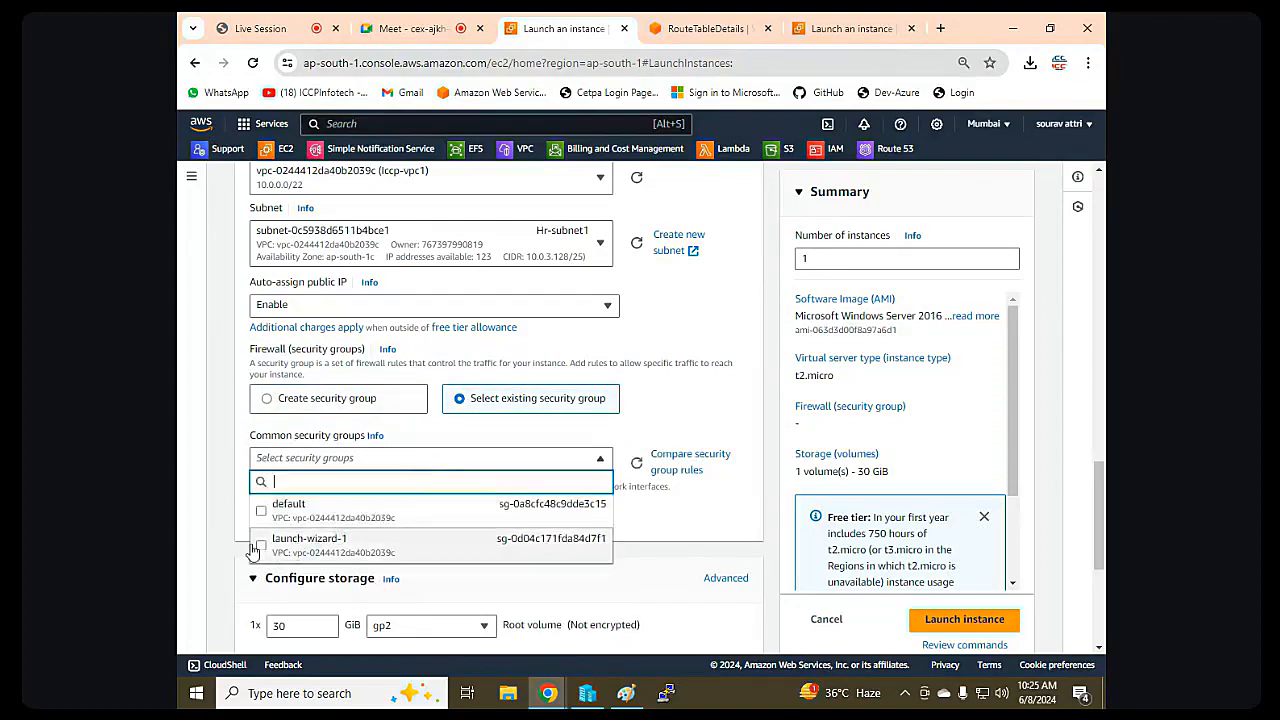
pyautogui.click(262, 546)
# Try to launch hr-vm and review its instance type against the availability zone of its subnet.
pyautogui.scroll(-3, 267, 556)
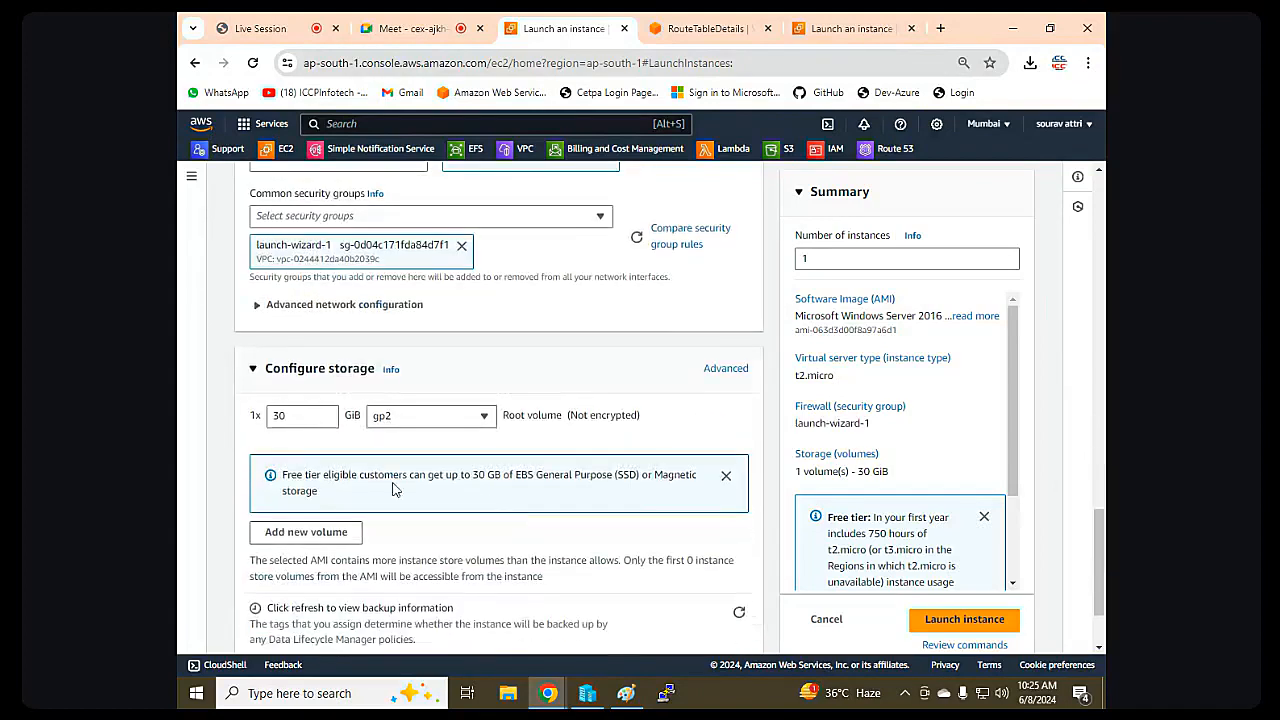
pyautogui.click(925, 594)
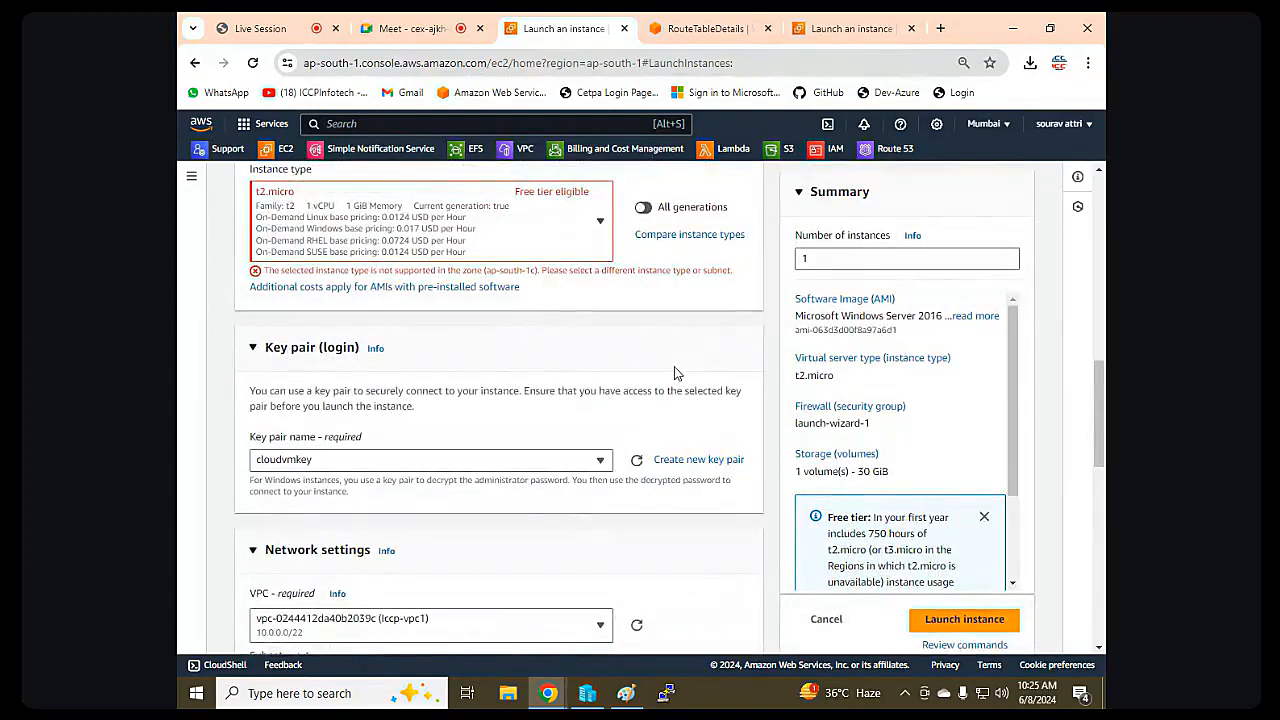
pyautogui.scroll(2, 670, 372)
pyautogui.scroll(-2, 554, 372)
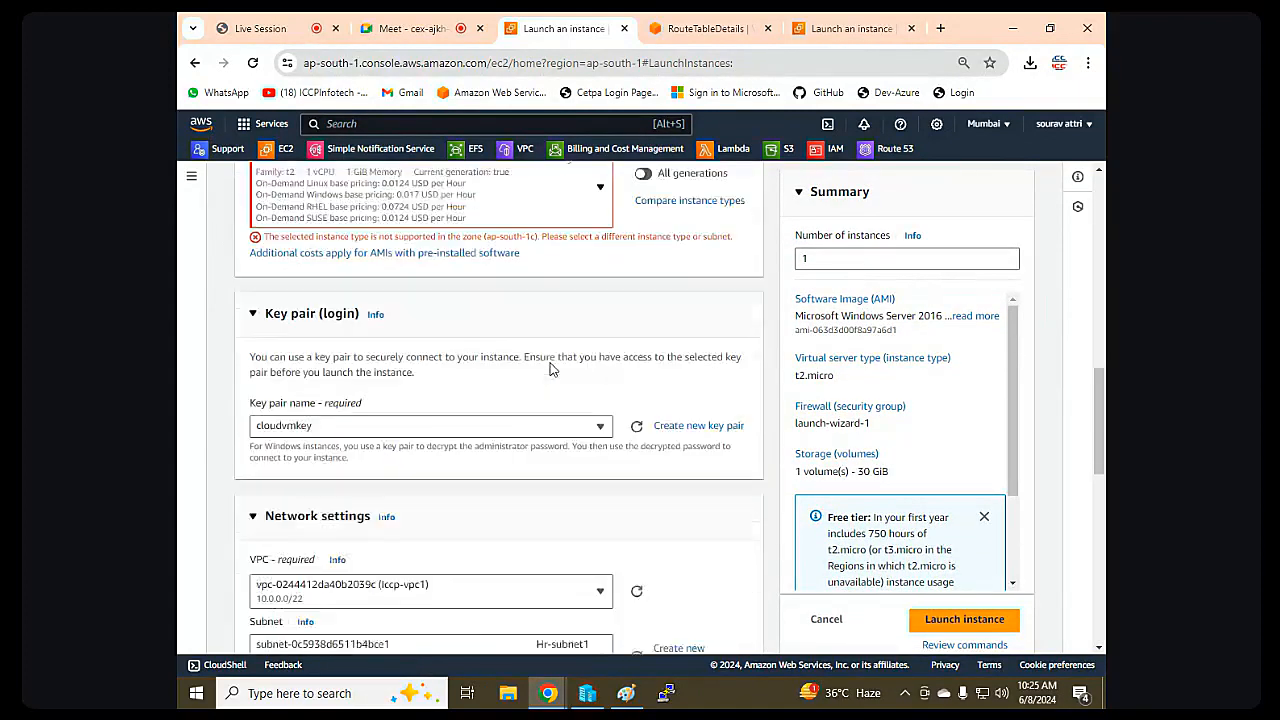
pyautogui.scroll(-2, 508, 416)
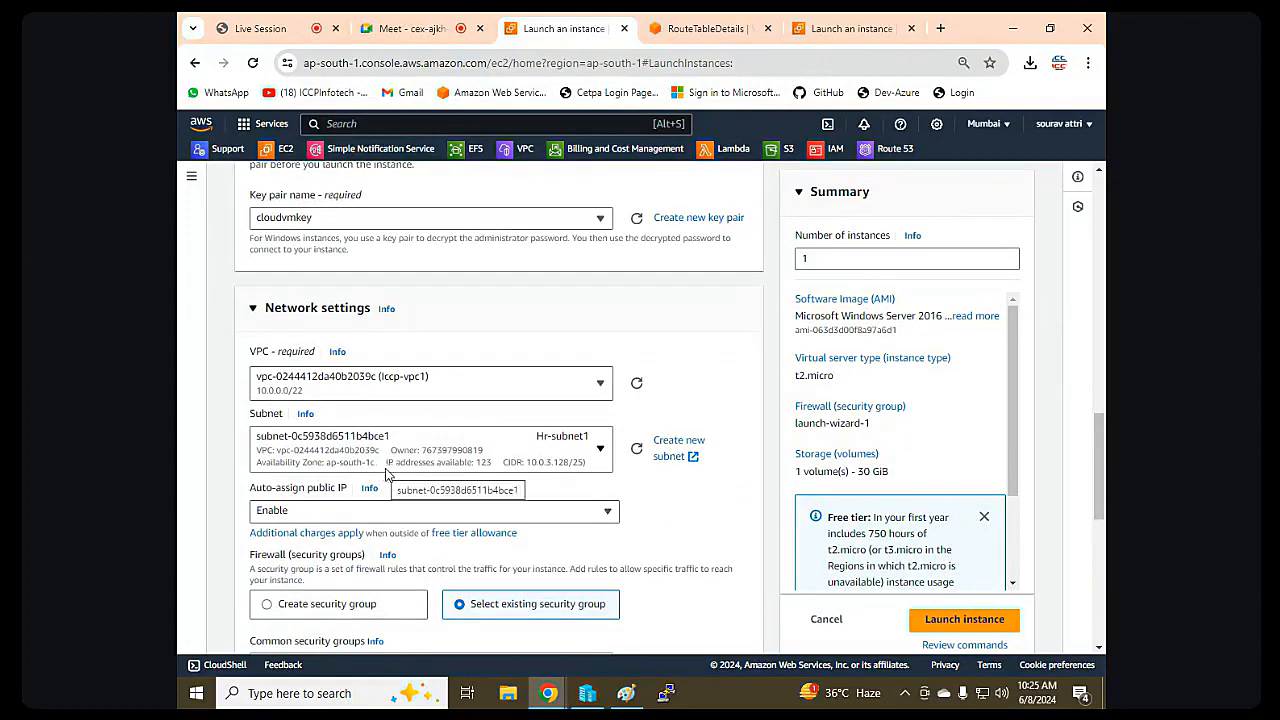
pyautogui.scroll(6, 560, 315)
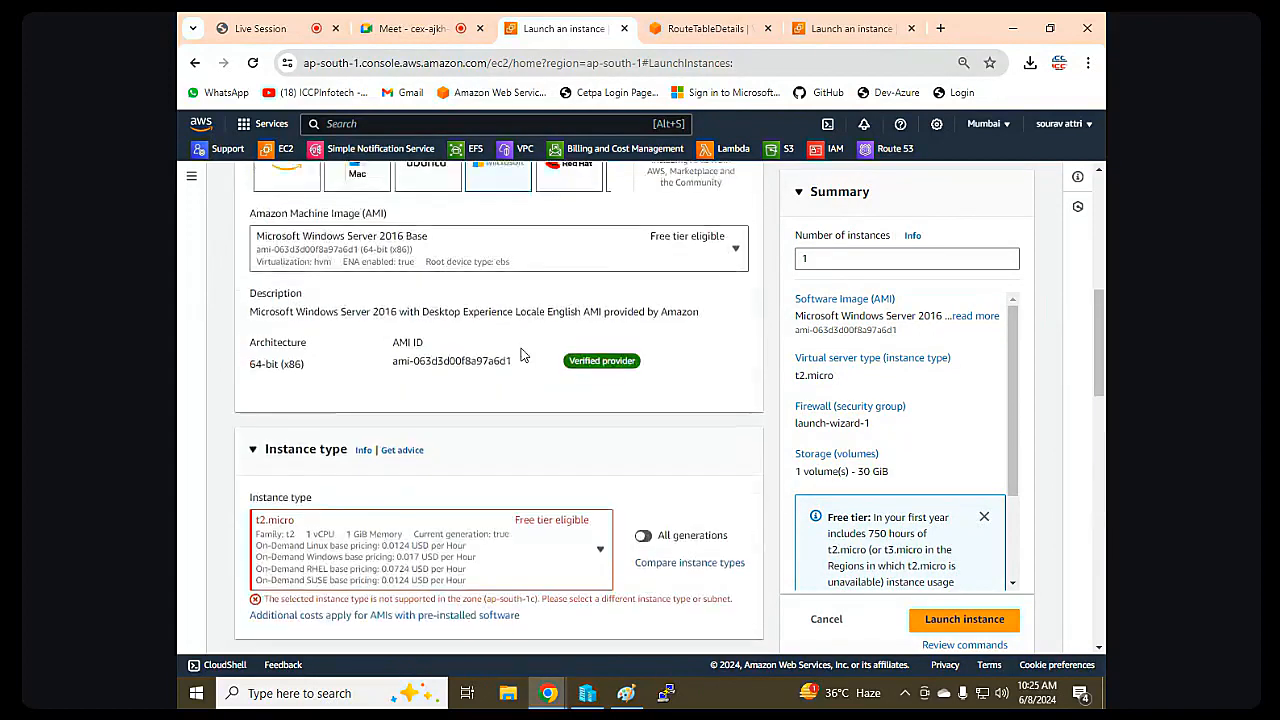
pyautogui.scroll(1, 522, 354)
pyautogui.scroll(-3, 360, 395)
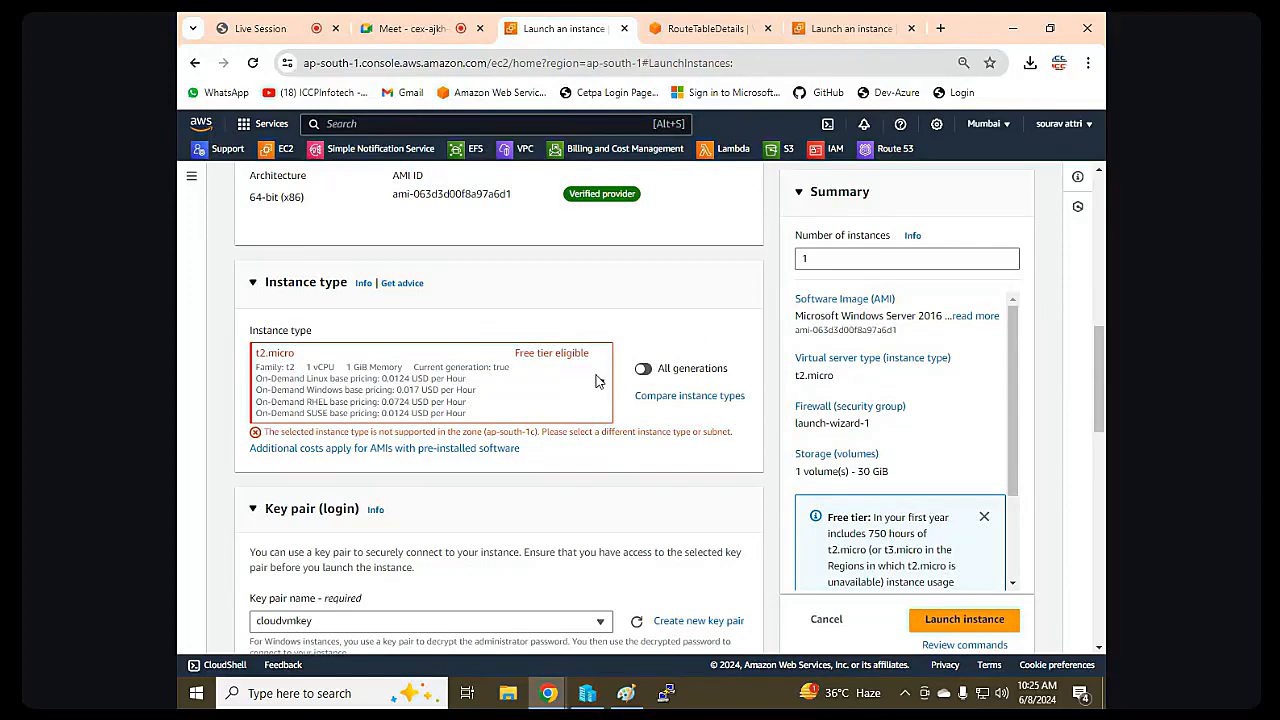
# Change the instance type of hr-vm to t2.small and try to launch the instance.
pyautogui.click(432, 381)
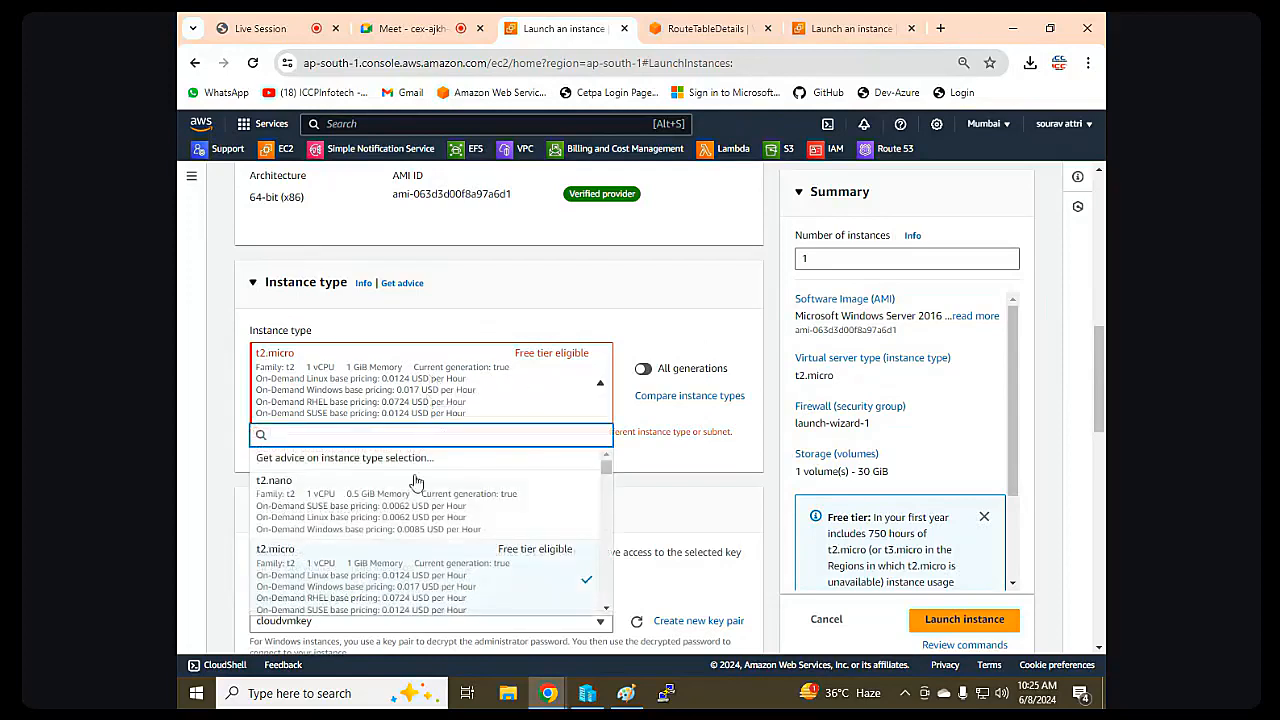
pyautogui.scroll(-1, 415, 510)
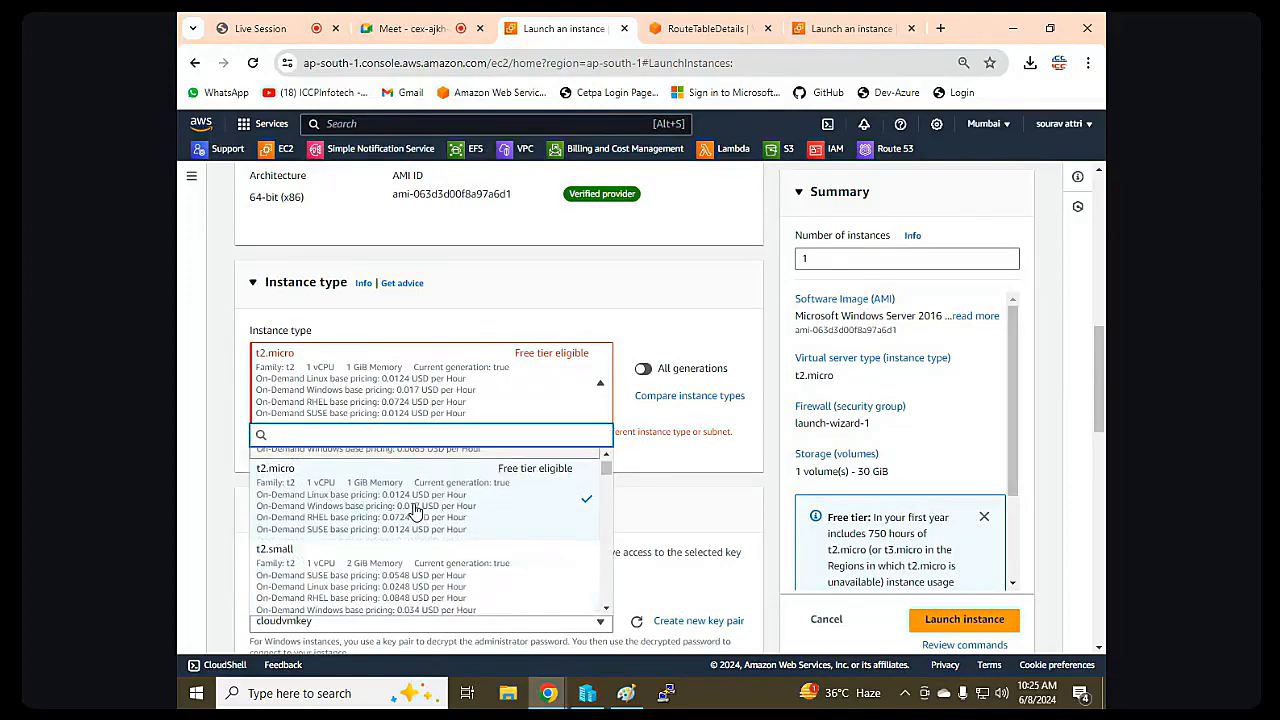
pyautogui.click(386, 578)
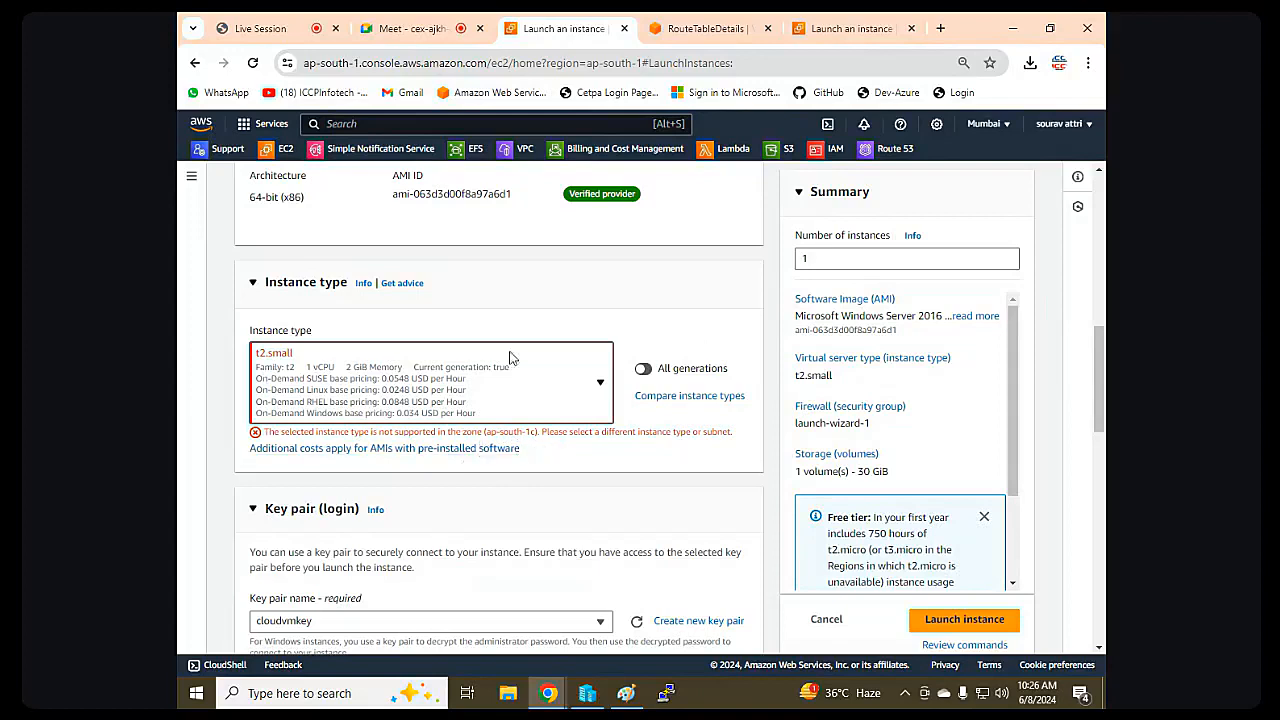
pyautogui.scroll(-7, 668, 492)
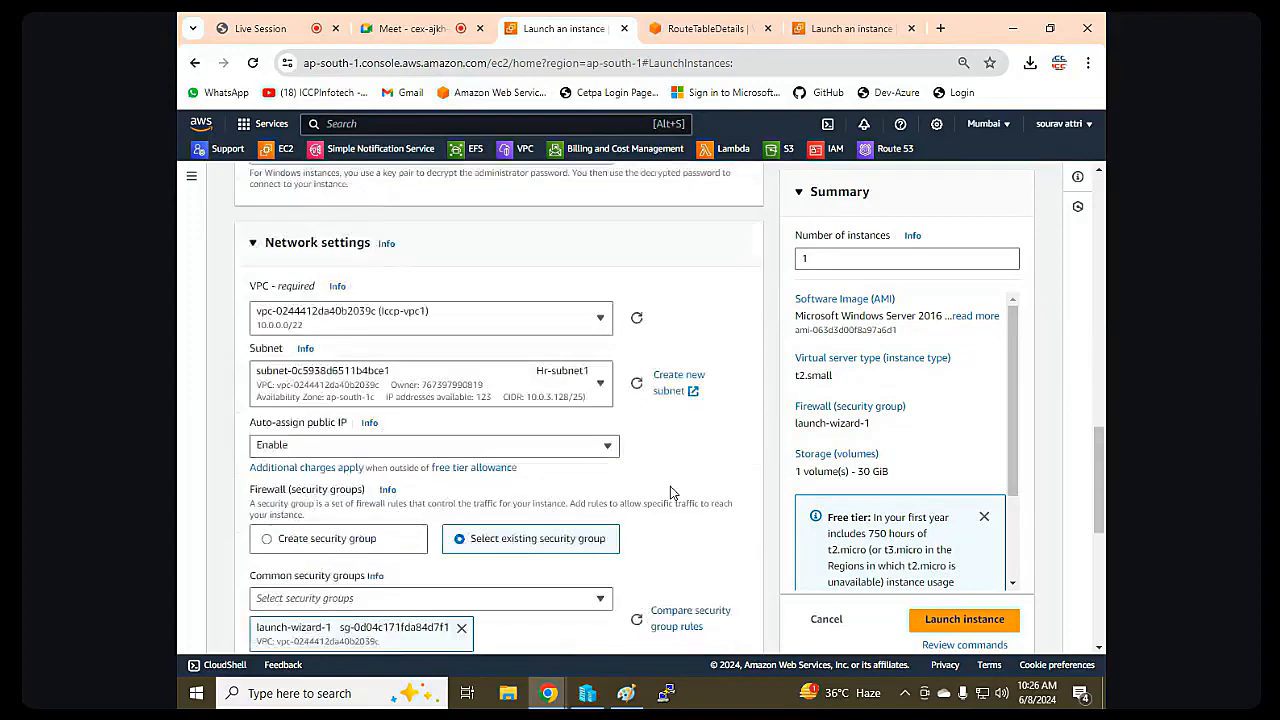
pyautogui.scroll(-2, 675, 492)
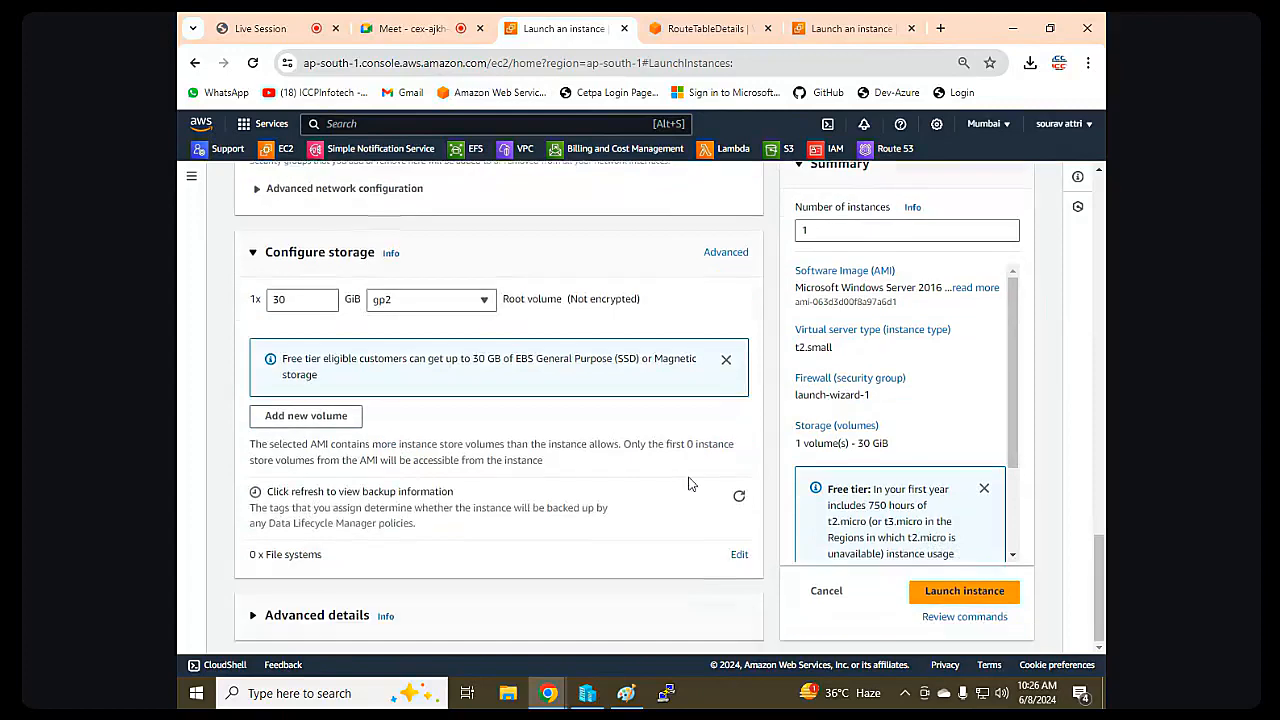
pyautogui.click(1003, 597)
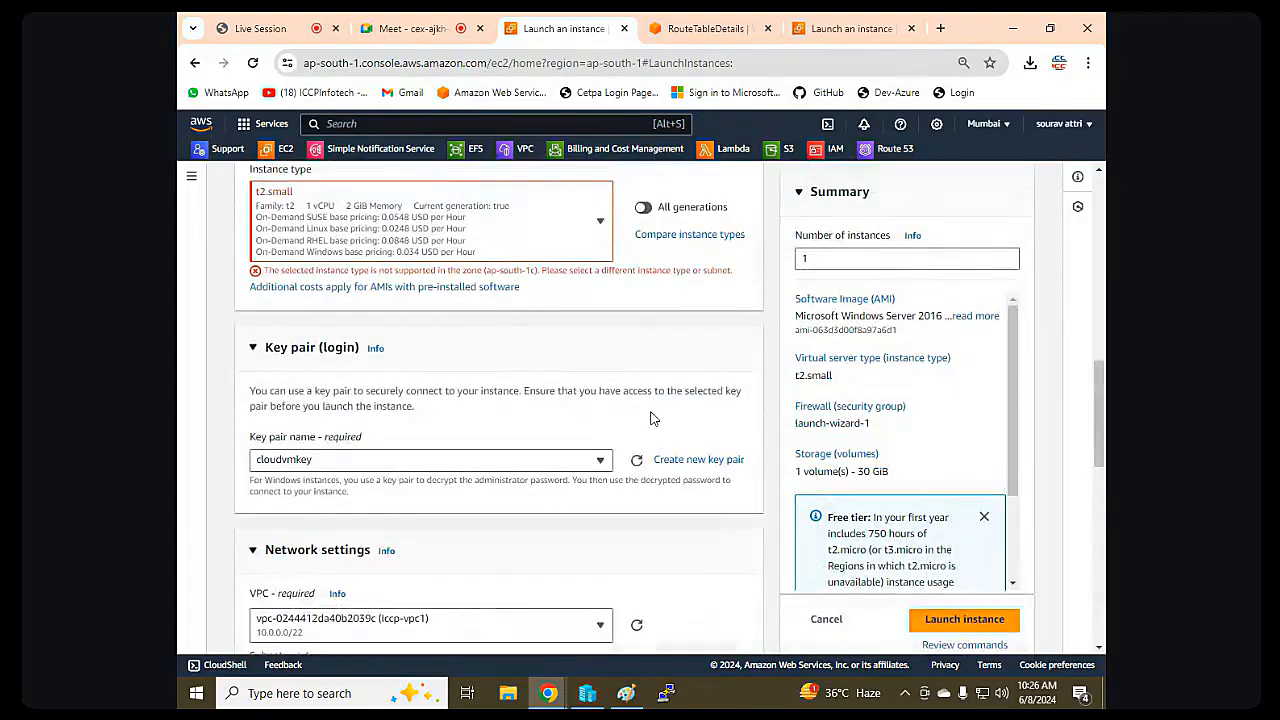
# Switch the instance type of hr-vm to t2.medium and try the launch again.
pyautogui.scroll(1, 652, 418)
pyautogui.scroll(-1, 650, 418)
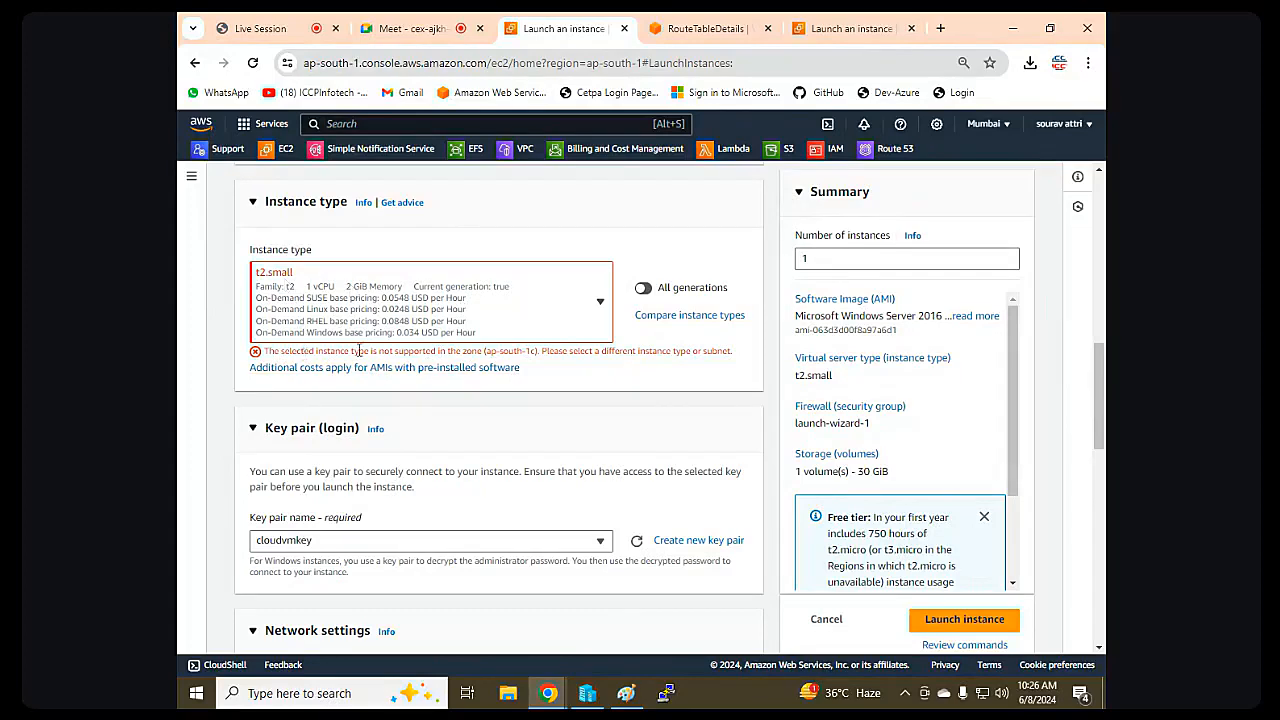
pyautogui.click(562, 315)
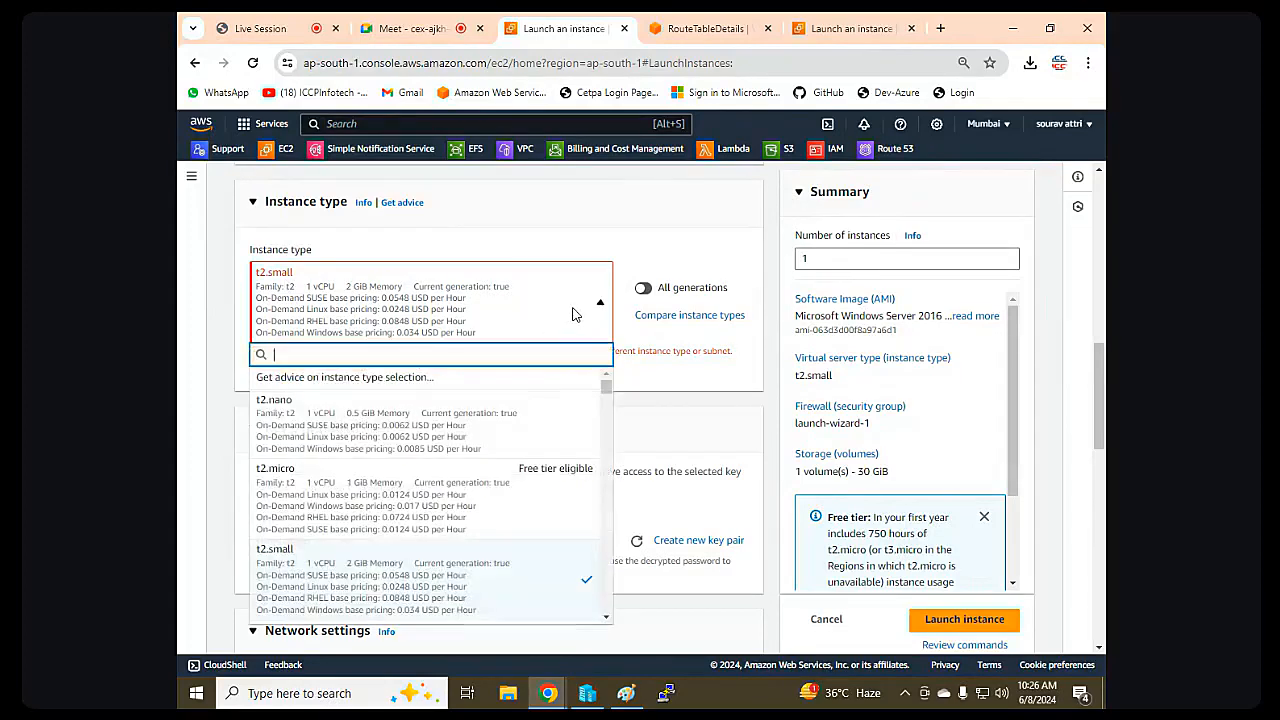
pyautogui.scroll(-2, 514, 470)
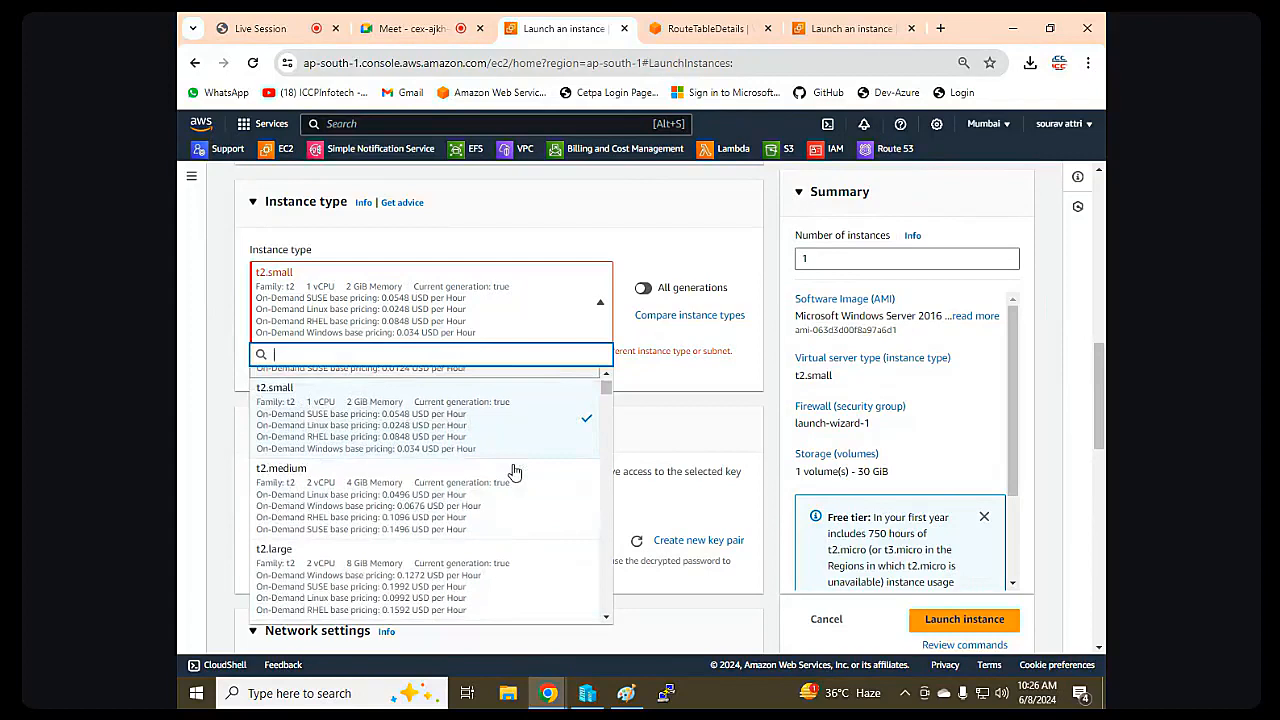
pyautogui.click(396, 511)
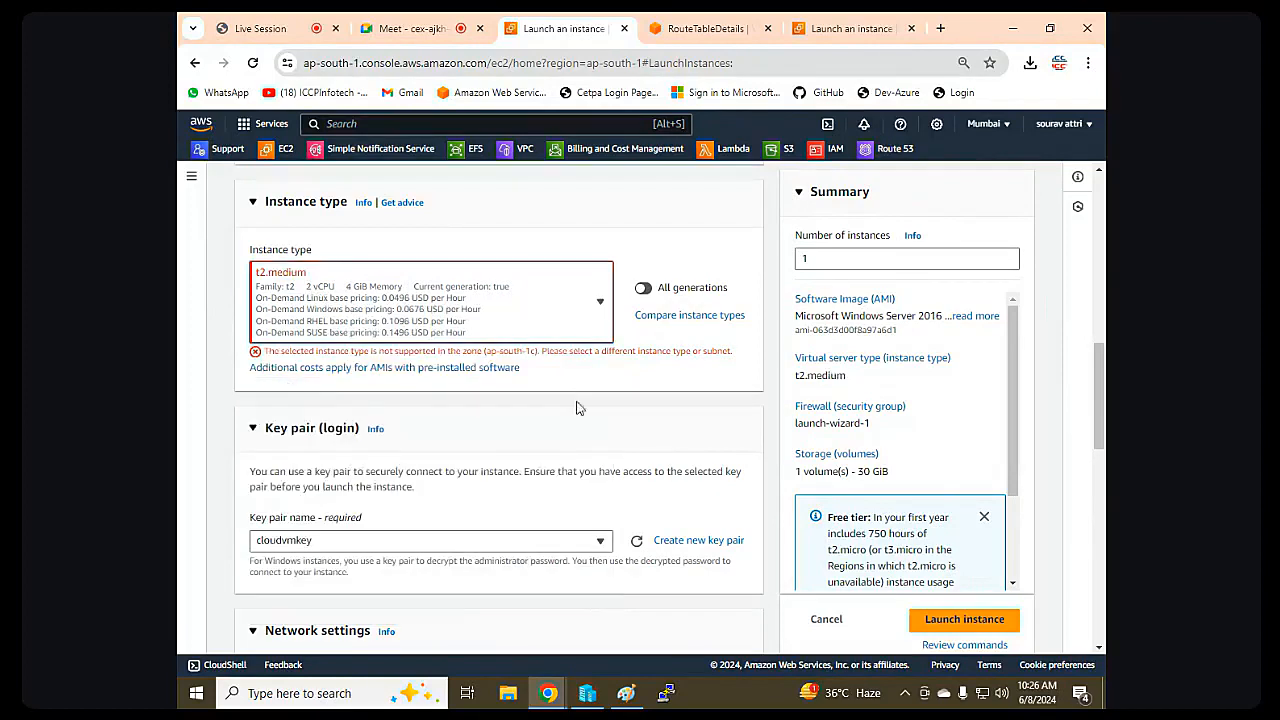
pyautogui.click(940, 622)
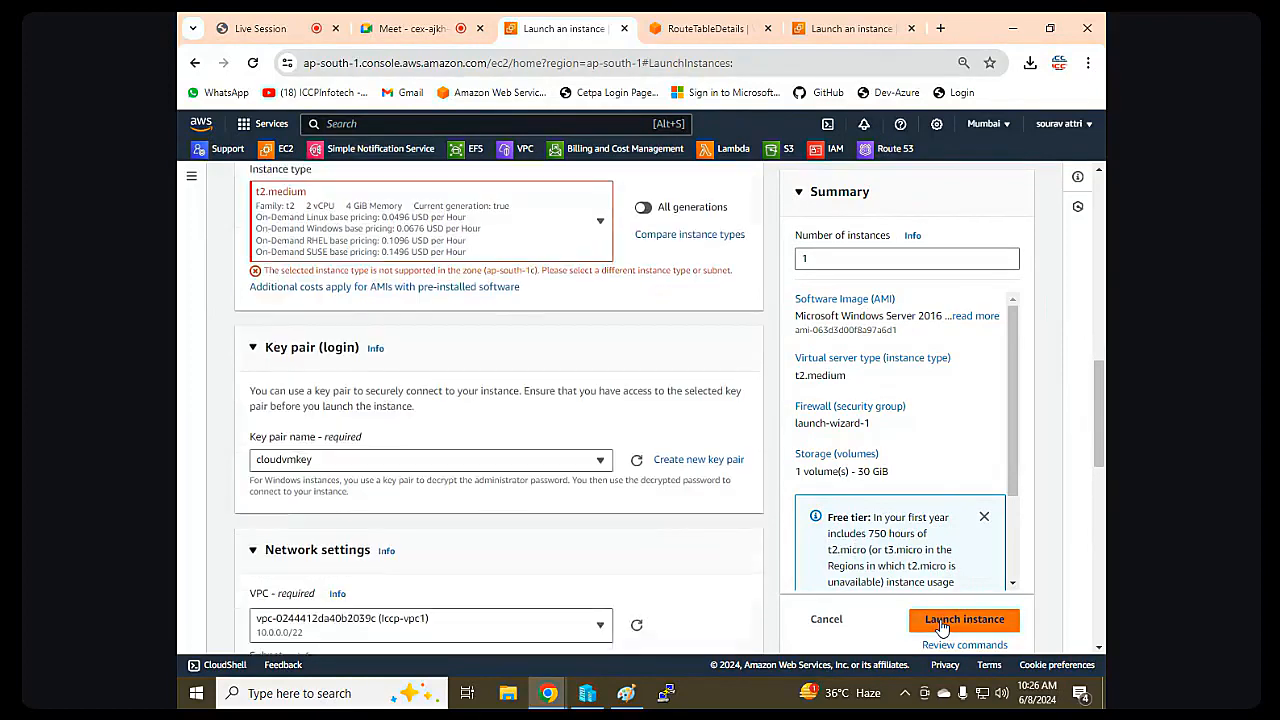
# Set the instance type of hr-vm to t2.large and try once more to launch it.
pyautogui.scroll(5, 680, 457)
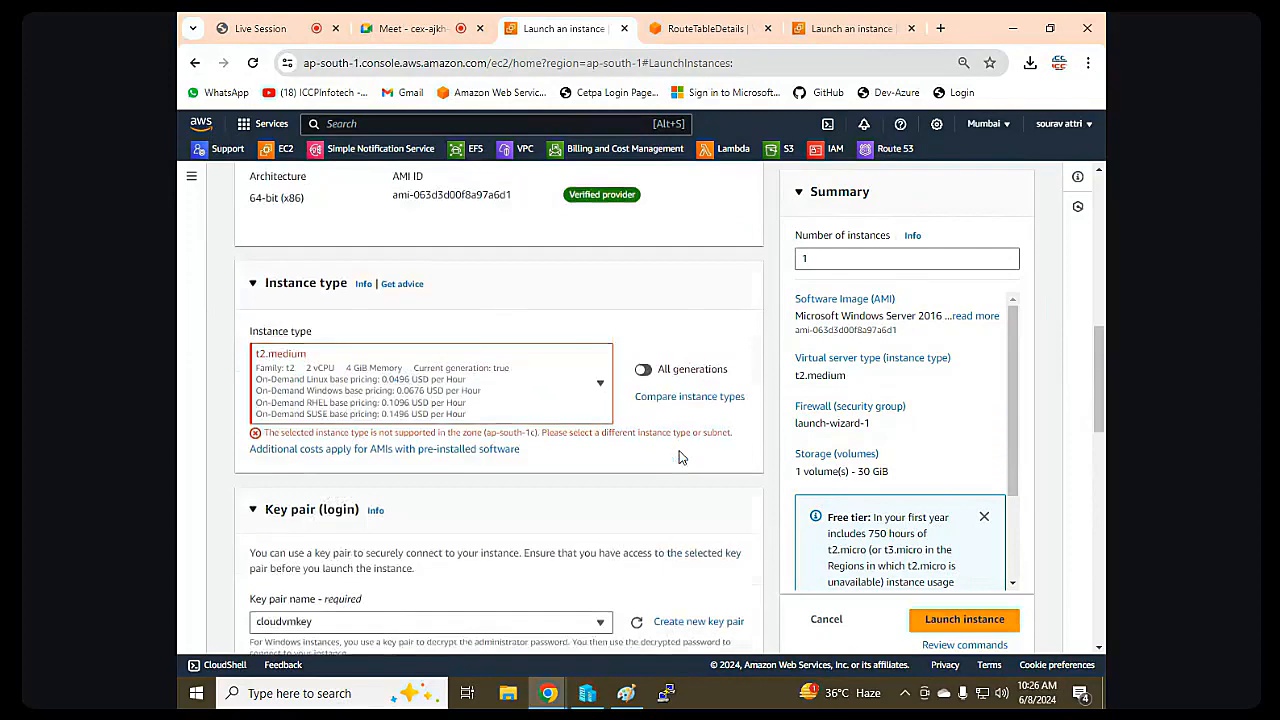
pyautogui.scroll(-3, 680, 457)
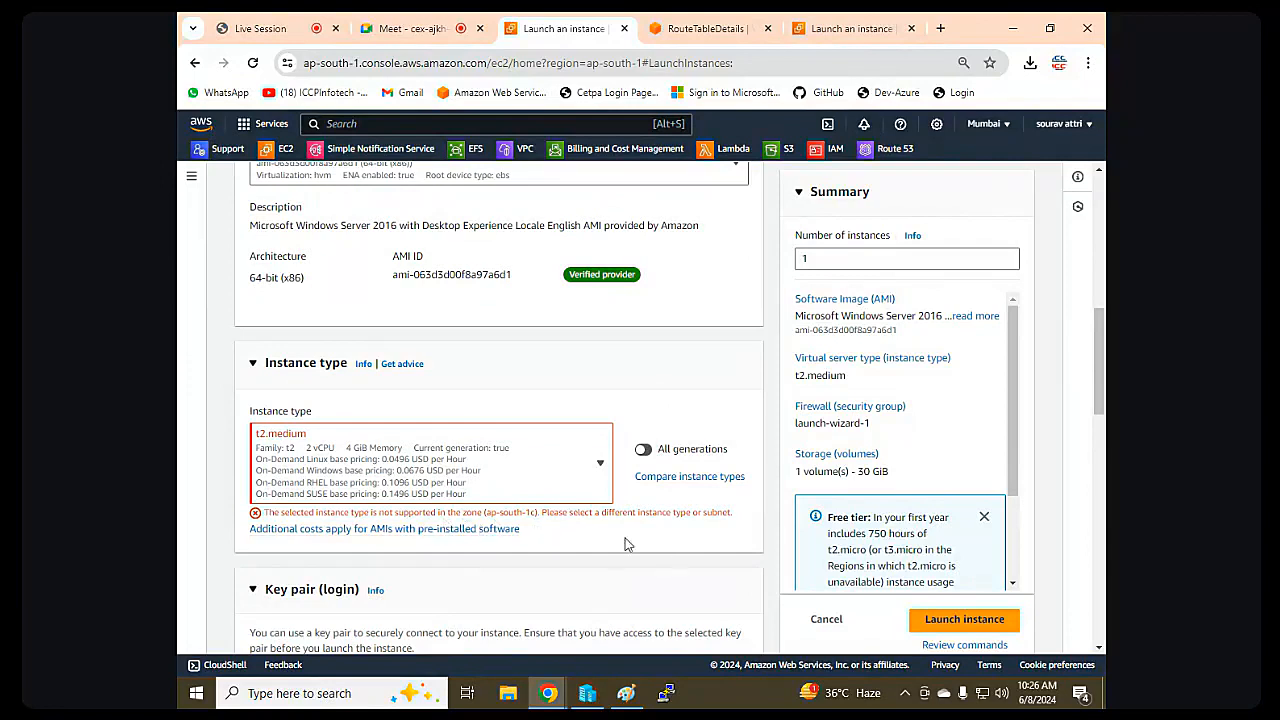
pyautogui.click(590, 468)
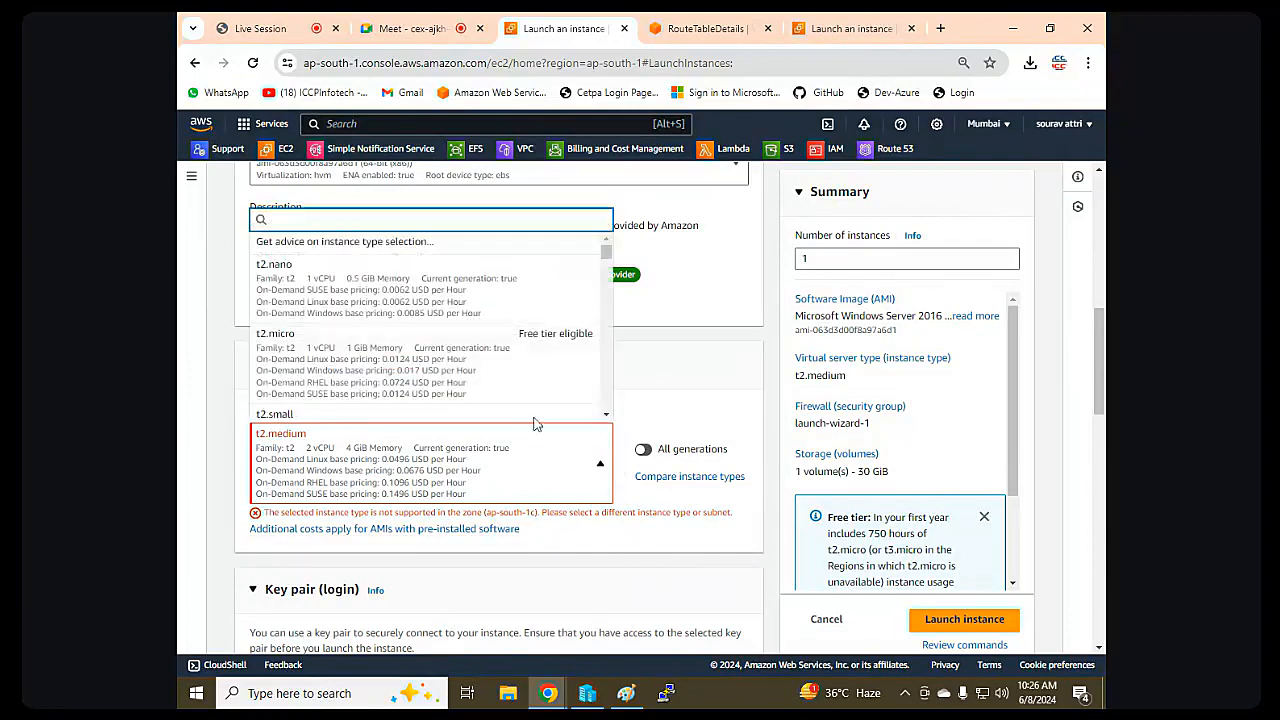
pyautogui.scroll(-3, 460, 318)
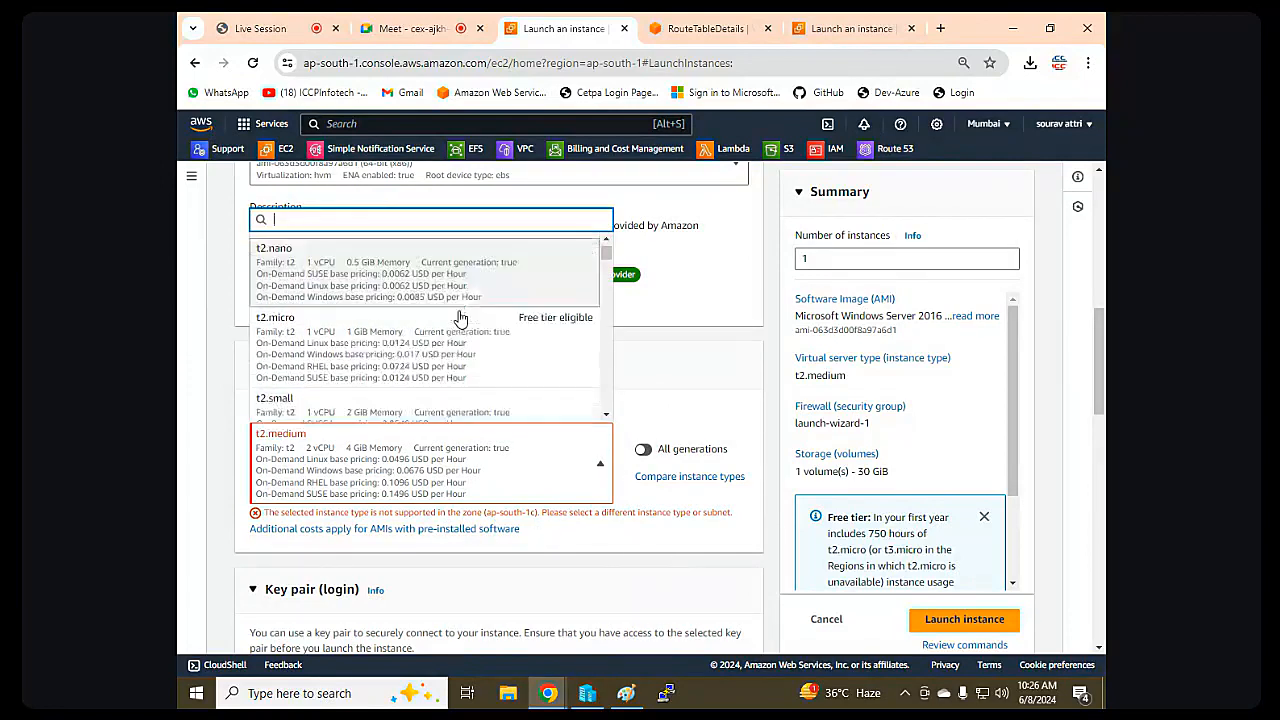
pyautogui.scroll(-1, 460, 318)
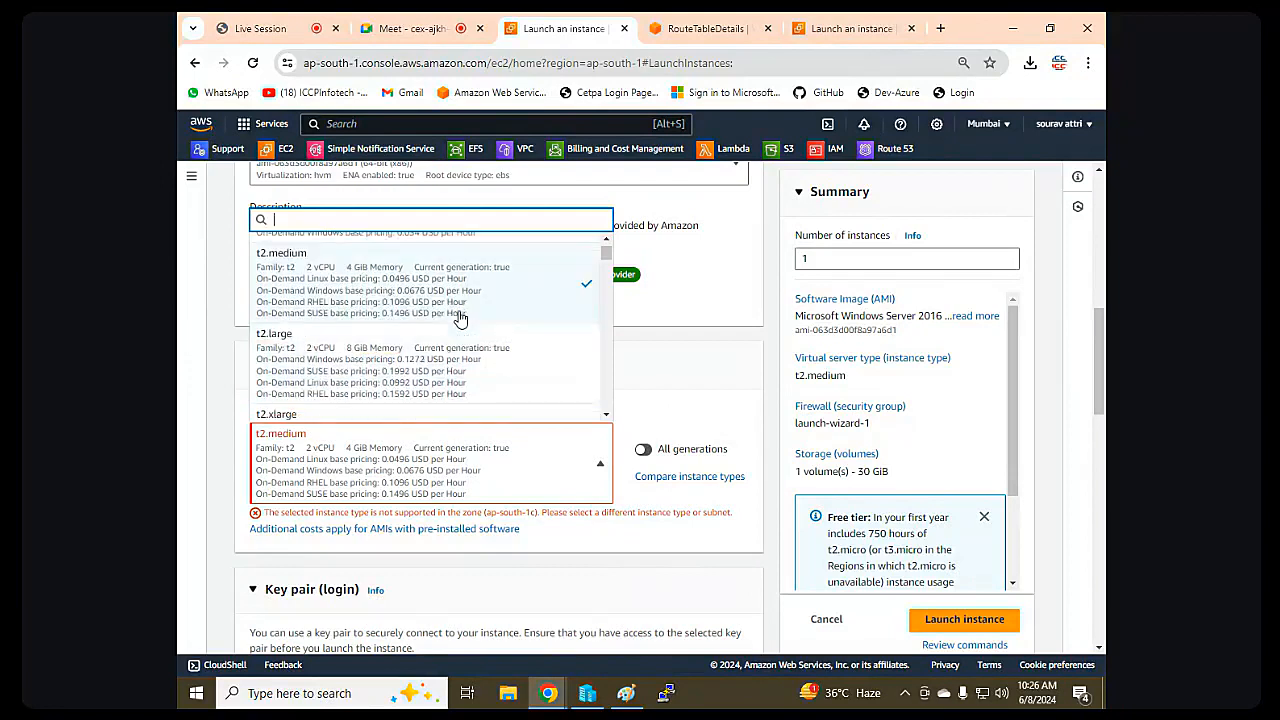
pyautogui.click(354, 363)
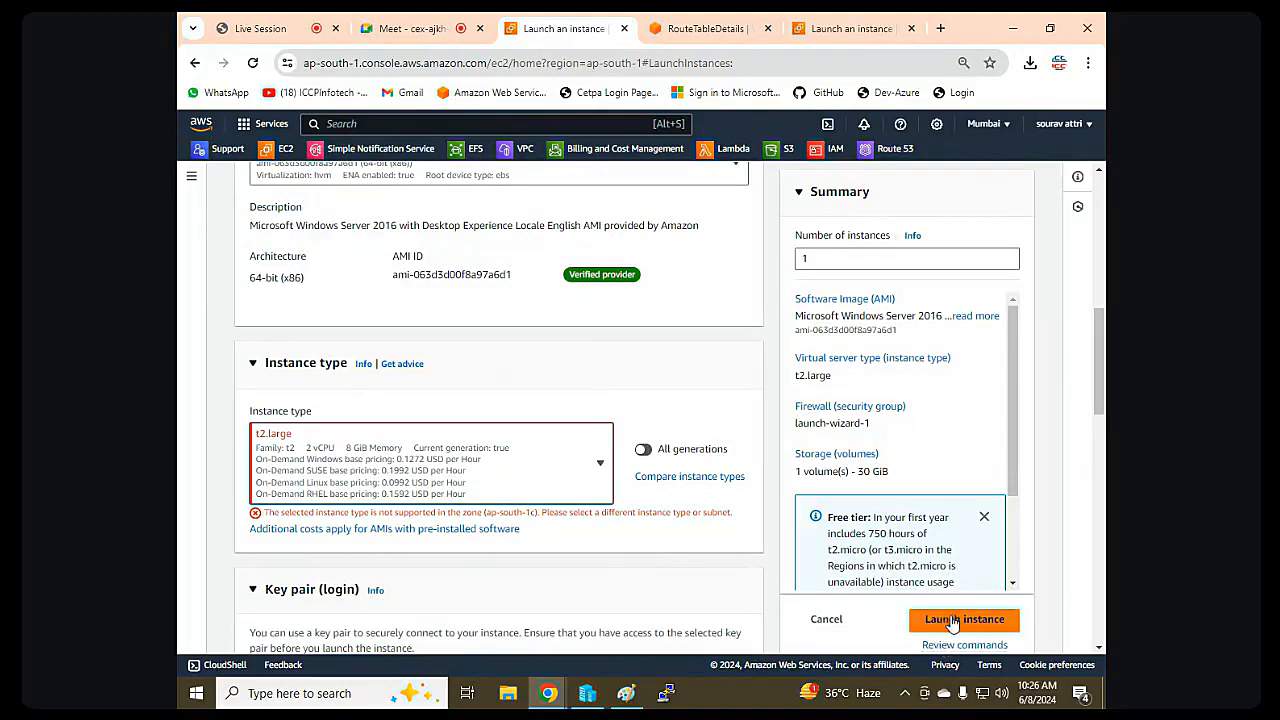
pyautogui.scroll(-3, 952, 622)
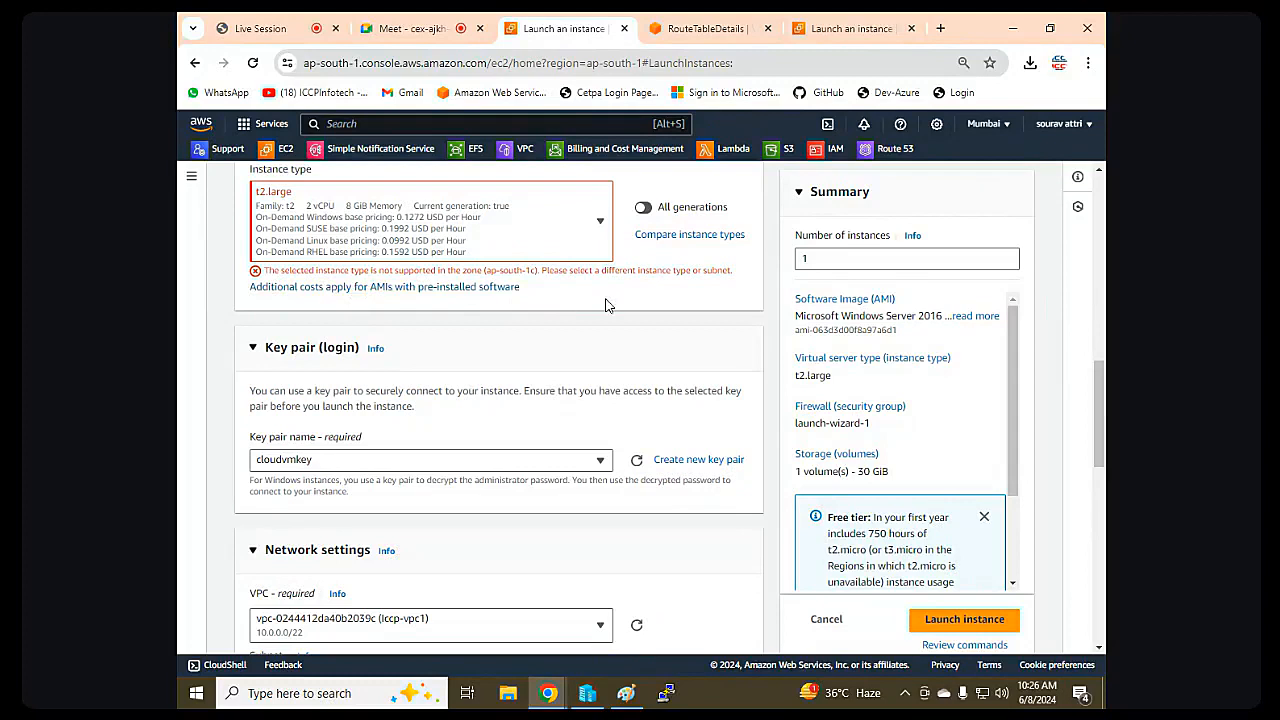
pyautogui.scroll(1, 600, 318)
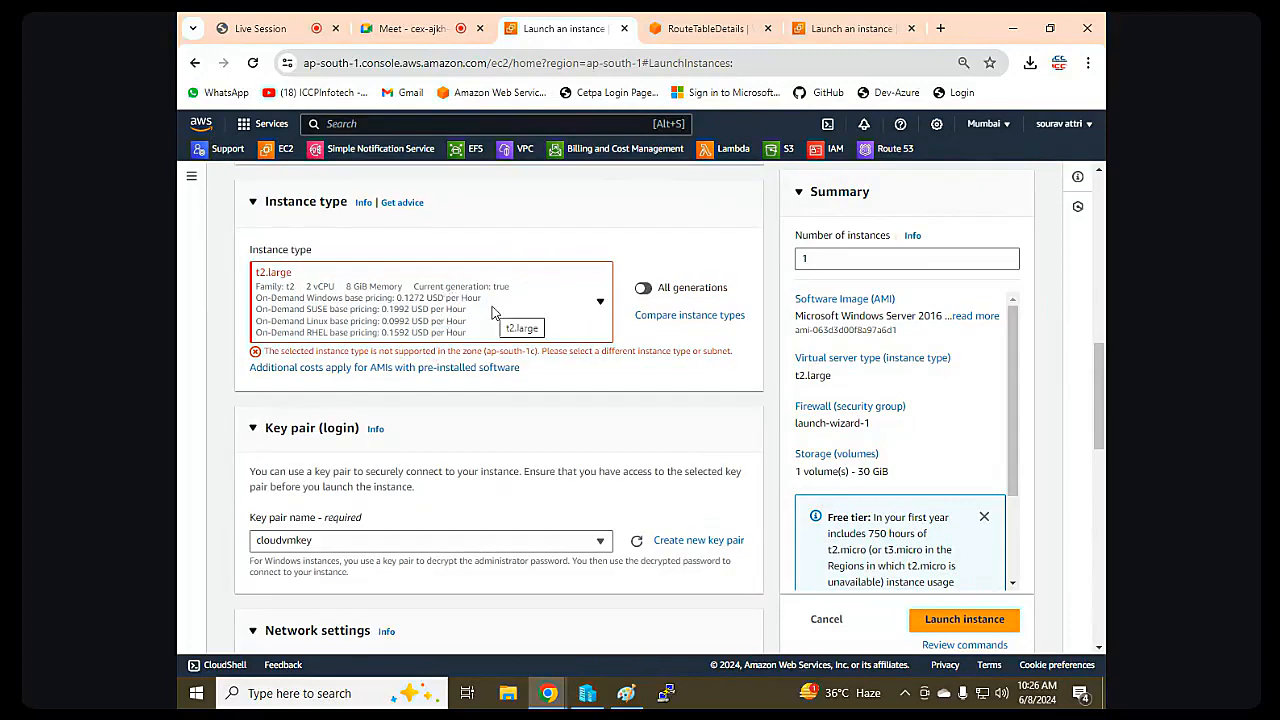
pyautogui.scroll(1, 509, 371)
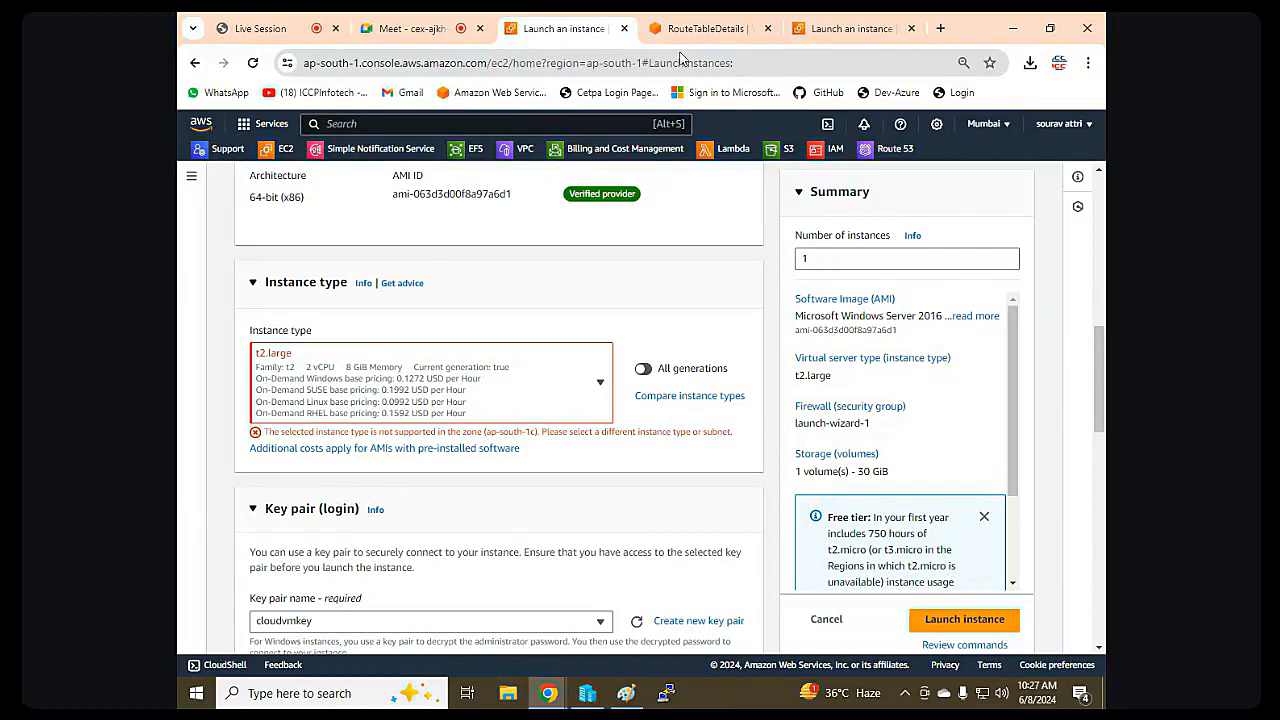
pyautogui.click(700, 28)
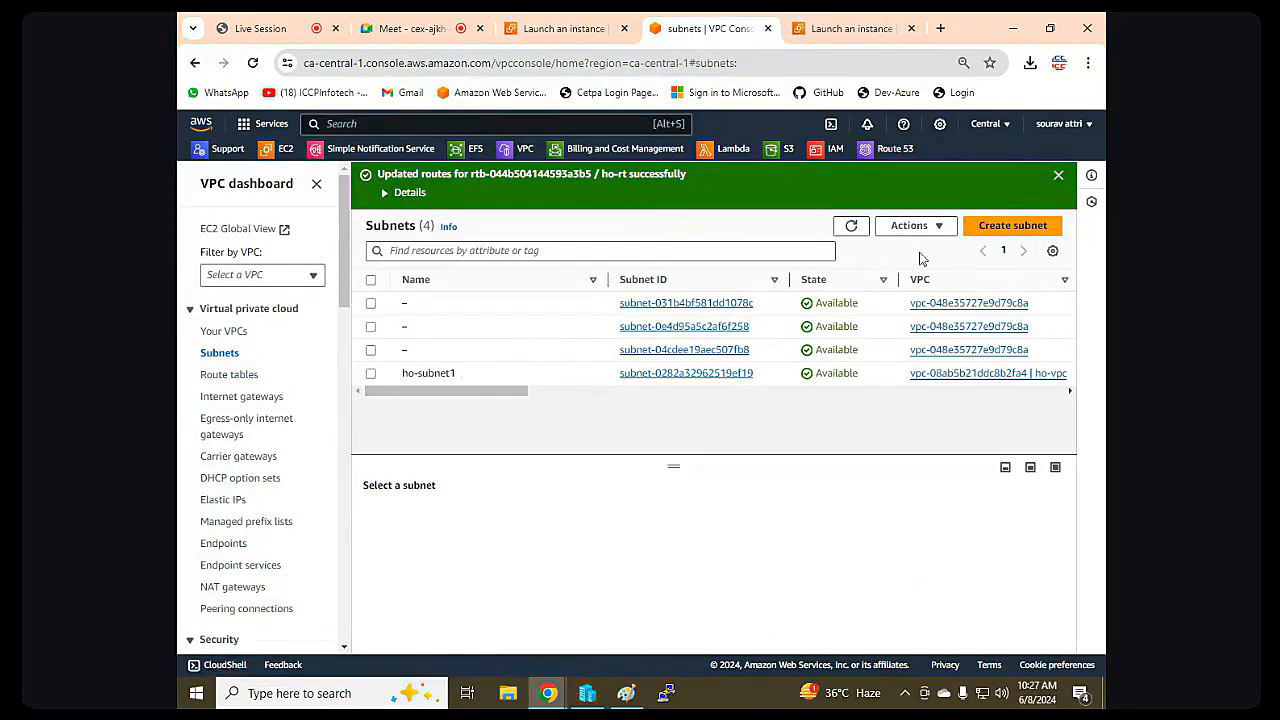
pyautogui.click(851, 225)
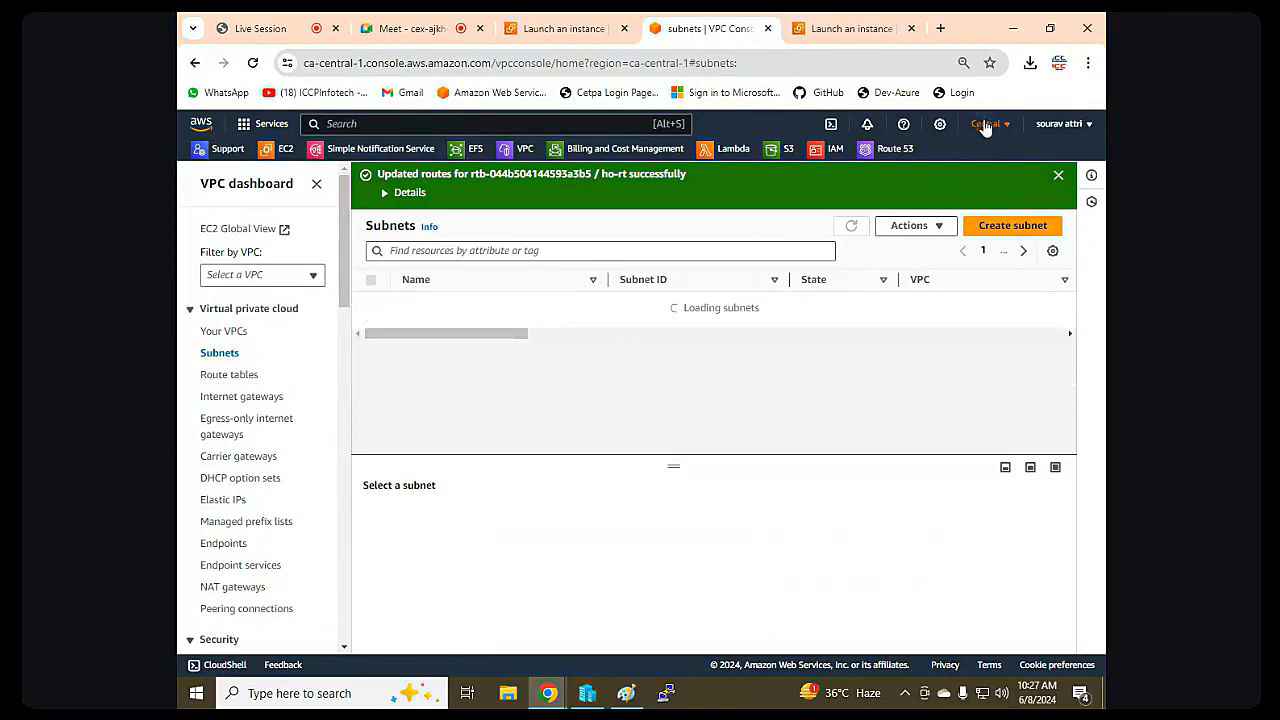
pyautogui.click(575, 28)
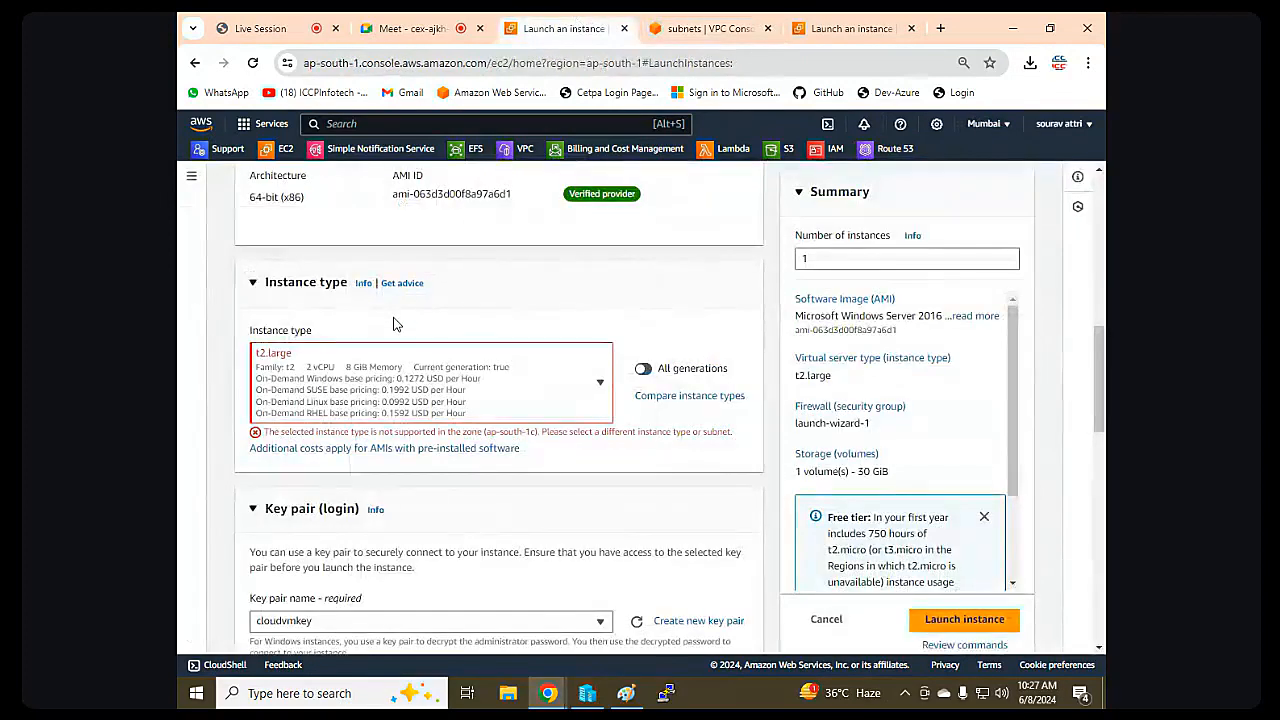
# Open the VPC console in the Asia Pacific (Mumbai) region and display its list of subnets.
pyautogui.click(850, 28)
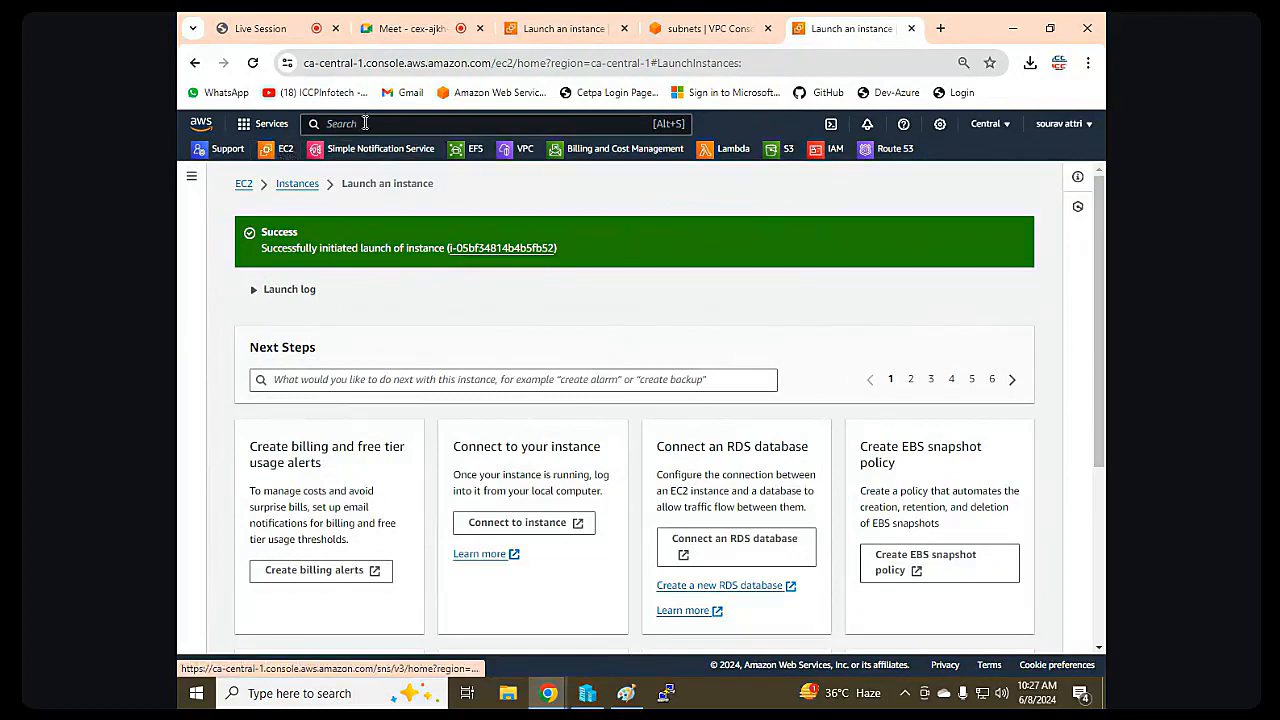
pyautogui.click(525, 155)
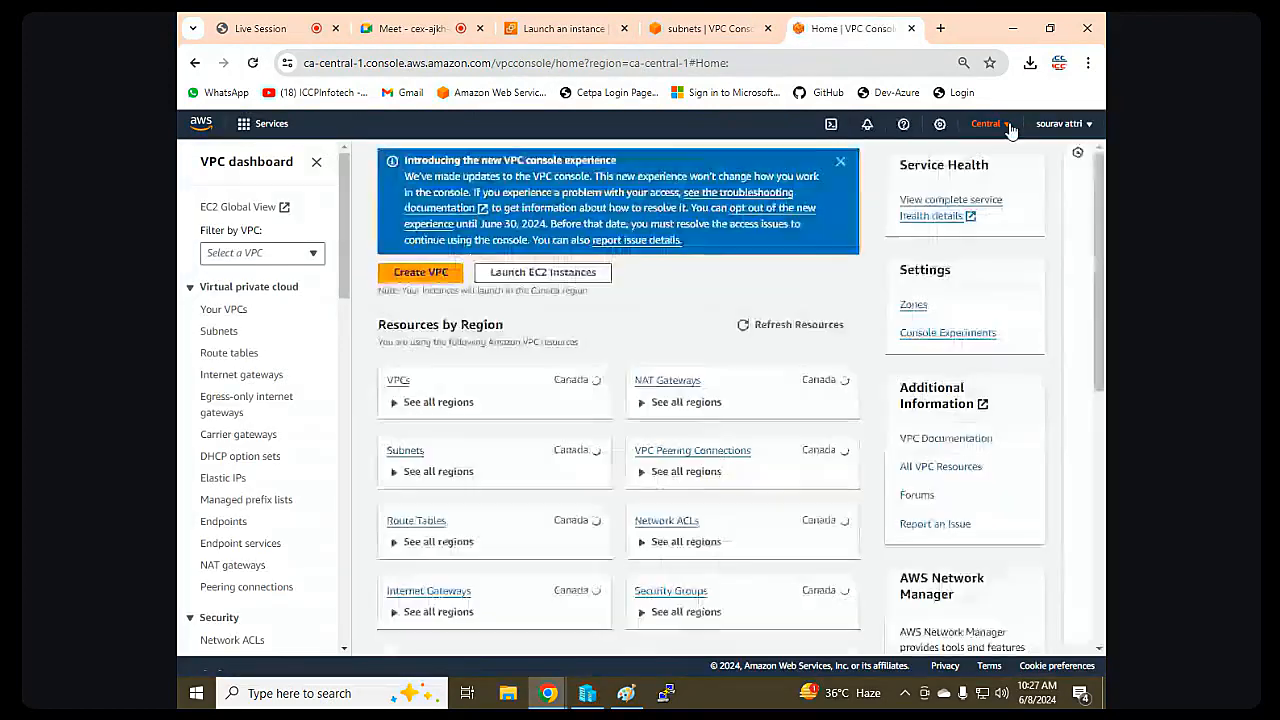
pyautogui.click(1010, 127)
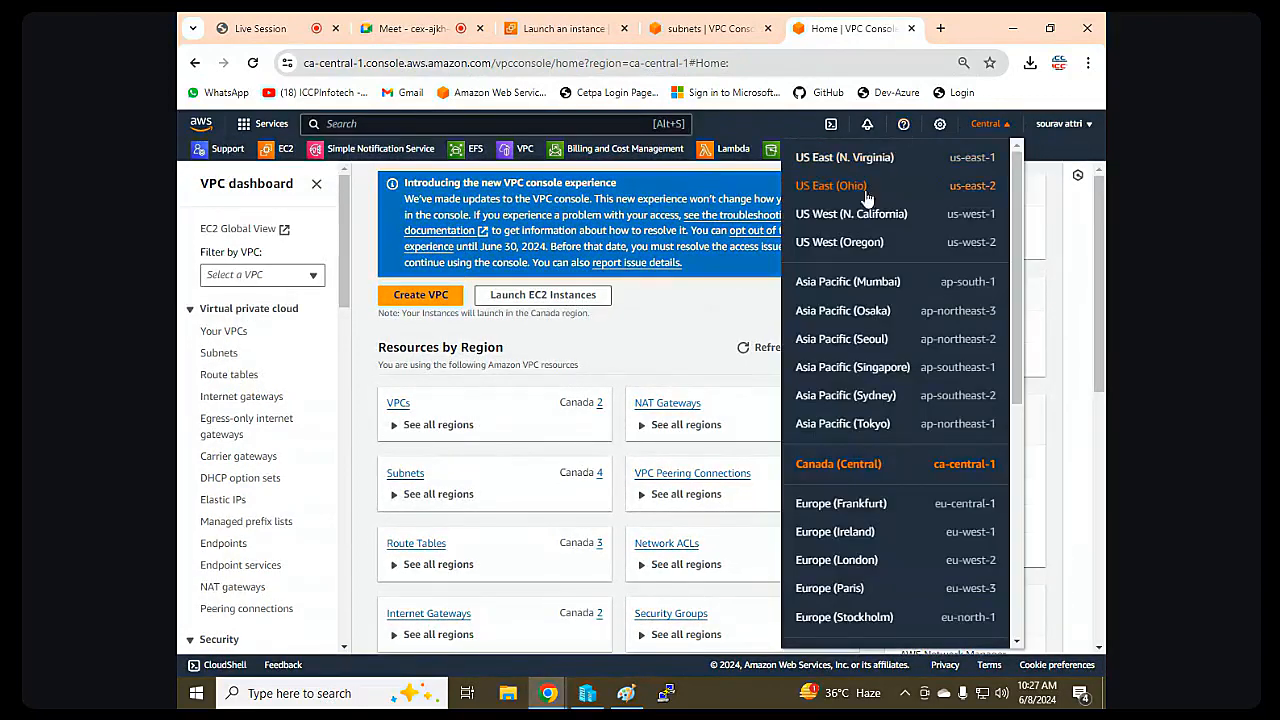
pyautogui.click(851, 283)
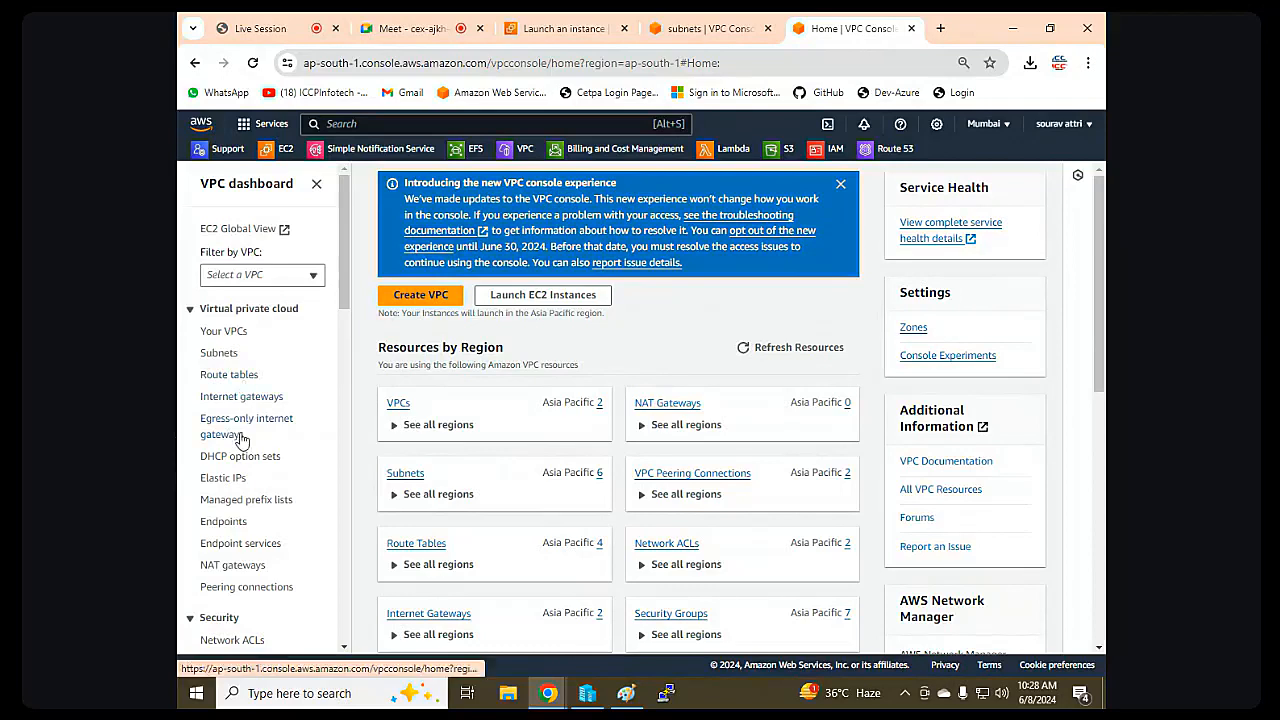
pyautogui.click(220, 353)
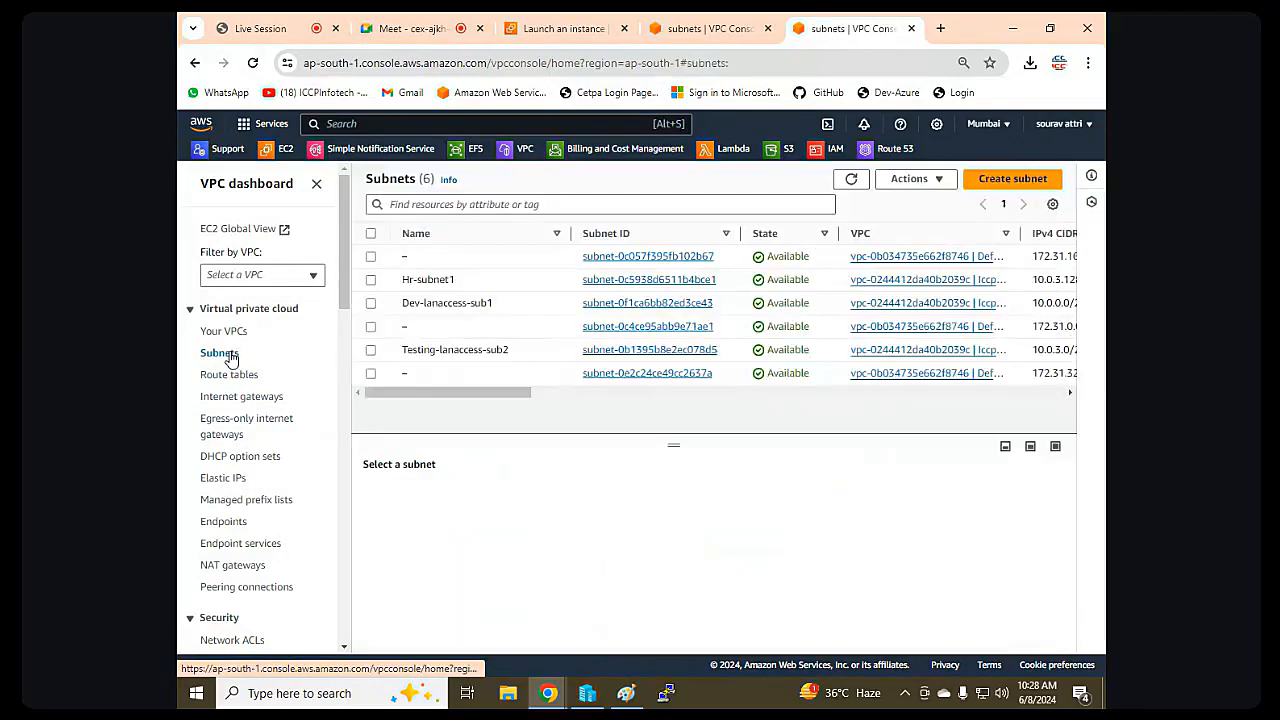
# Open the subnet settings of Hr-subnet1 for editing.
pyautogui.click(370, 281)
pyautogui.click(910, 182)
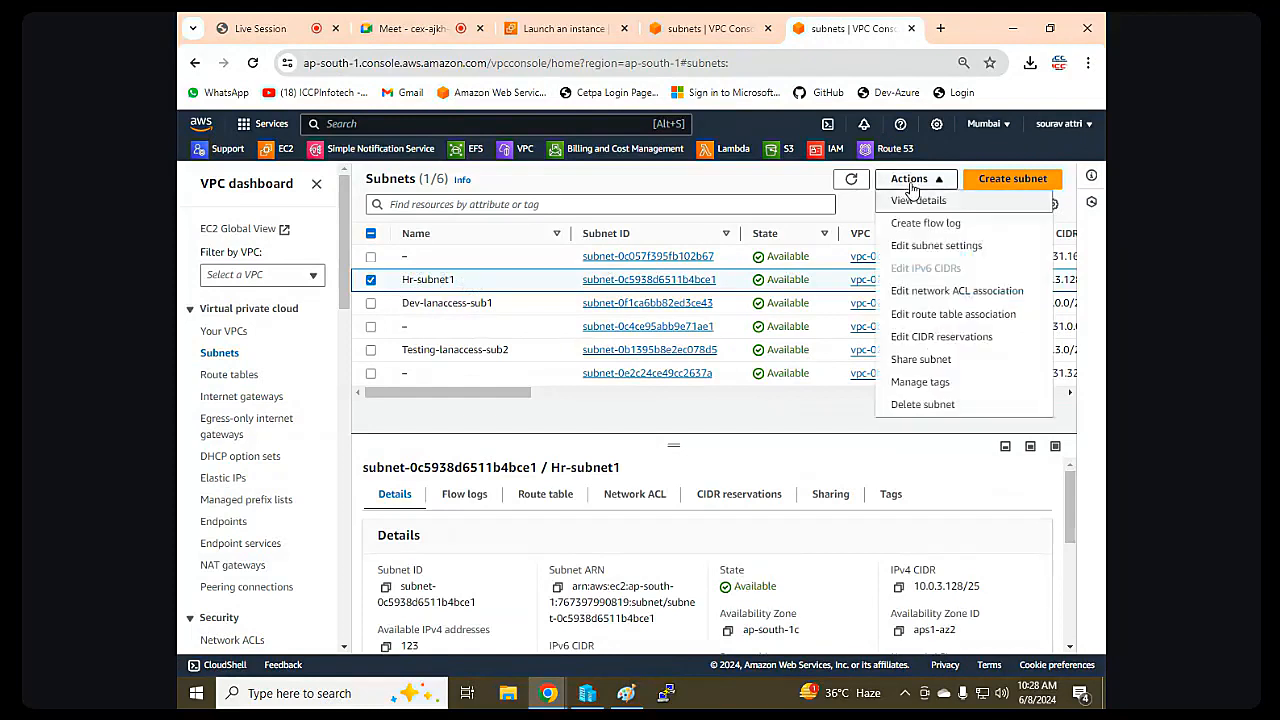
pyautogui.click(926, 247)
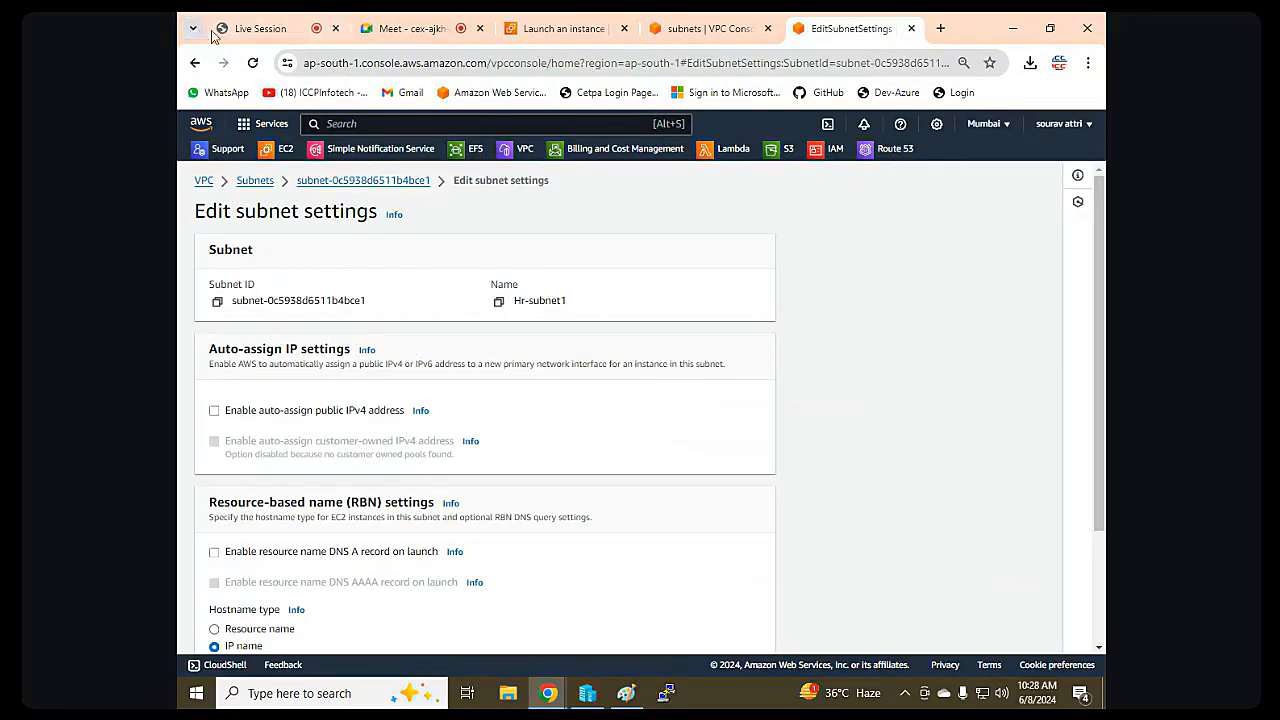
pyautogui.click(258, 28)
pyautogui.click(246, 642)
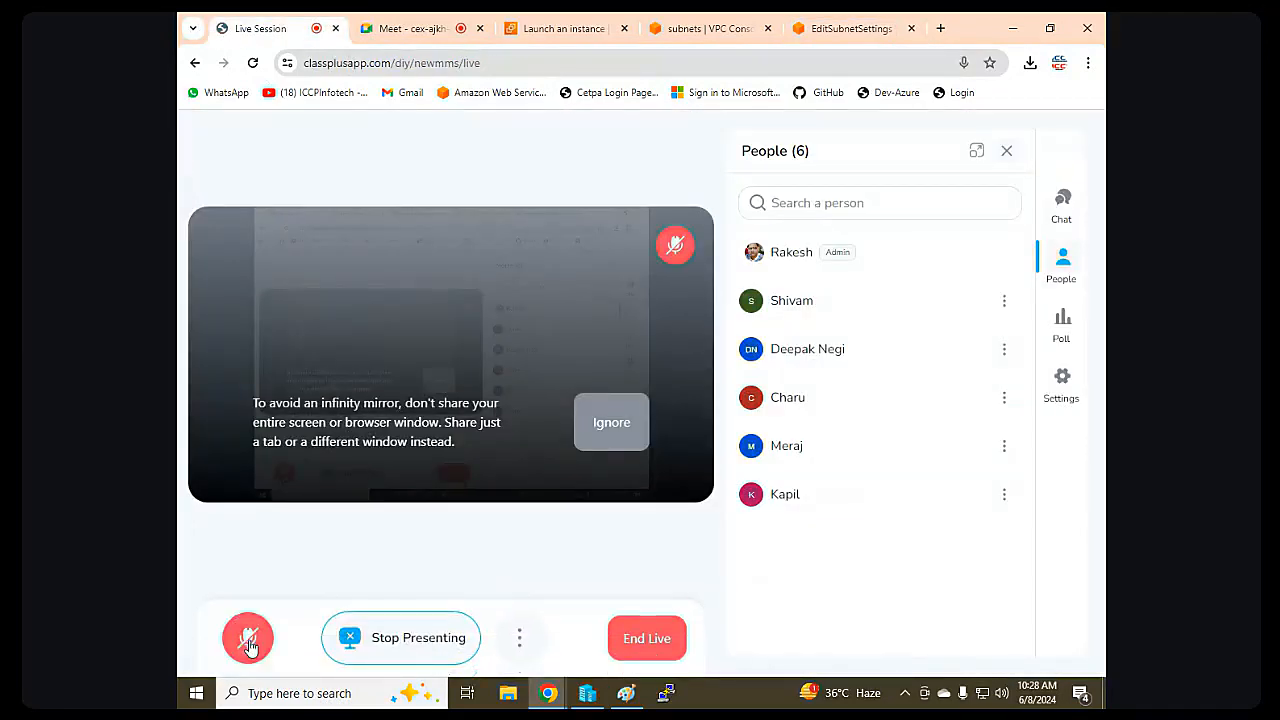
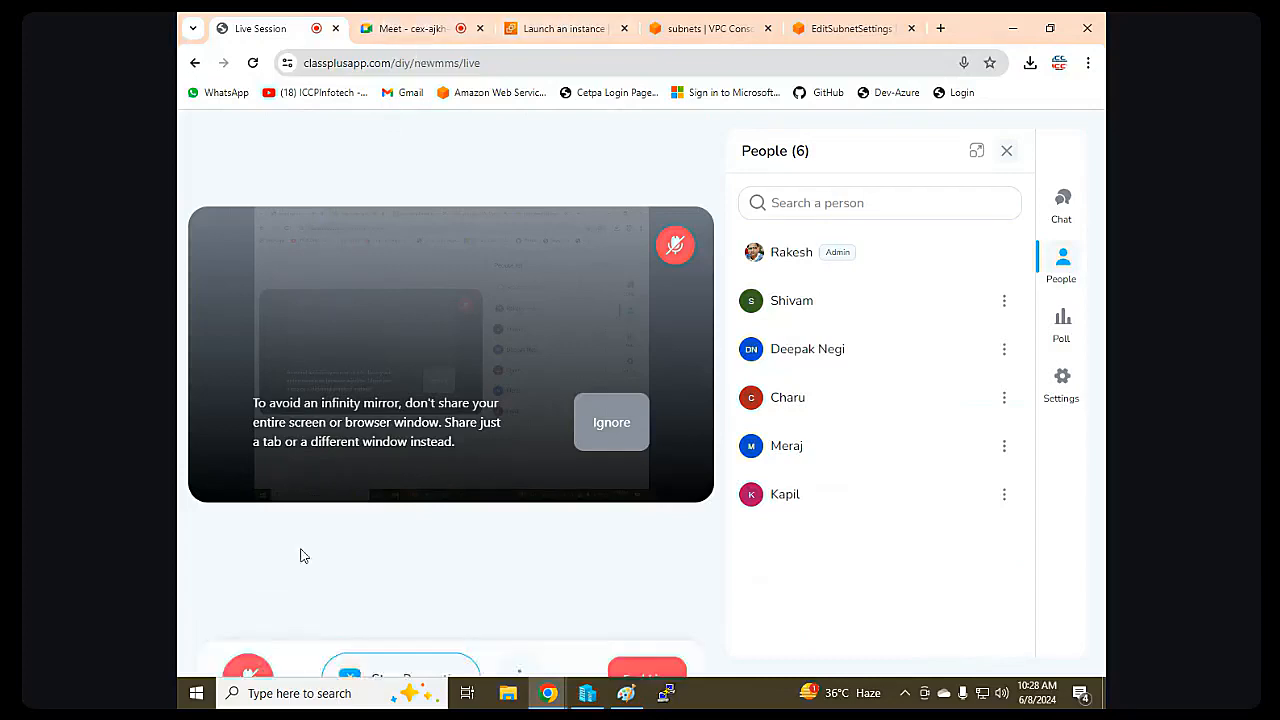
pyautogui.click(242, 650)
# Review the instance type error in the launch form and check Hr-subnet1's settings for an availability zone option.
pyautogui.click(567, 32)
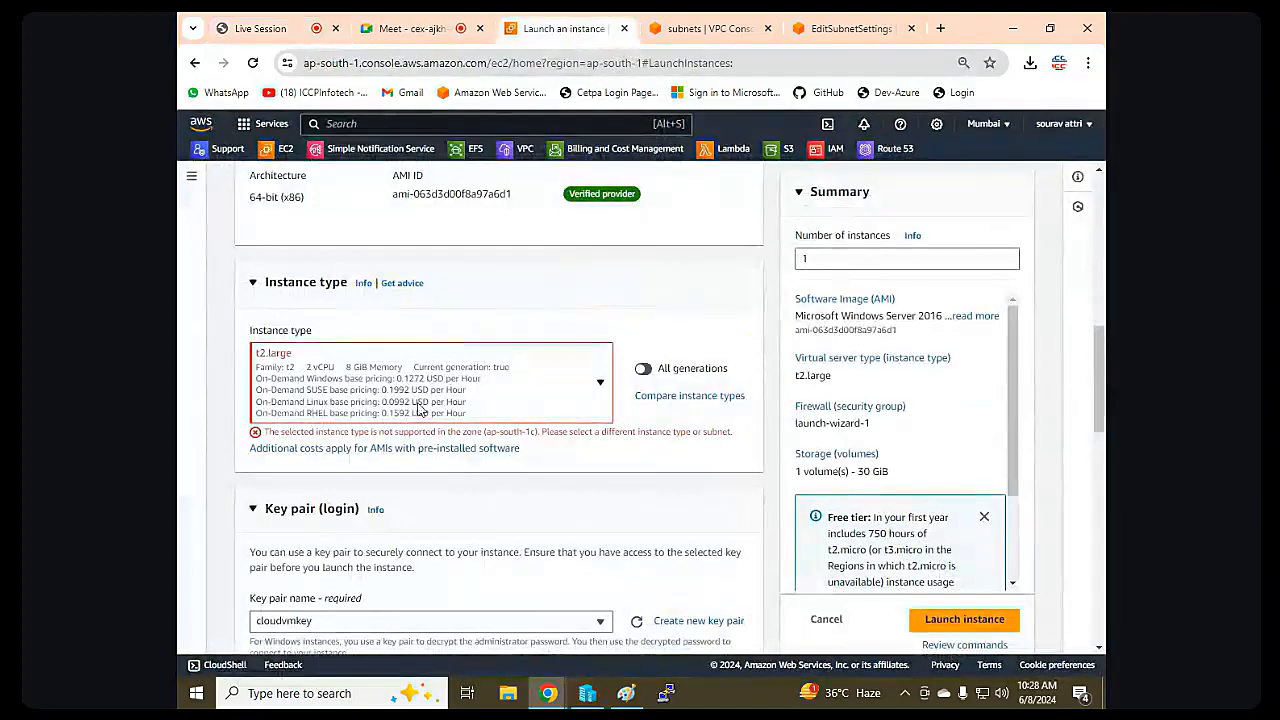
pyautogui.scroll(1, 480, 415)
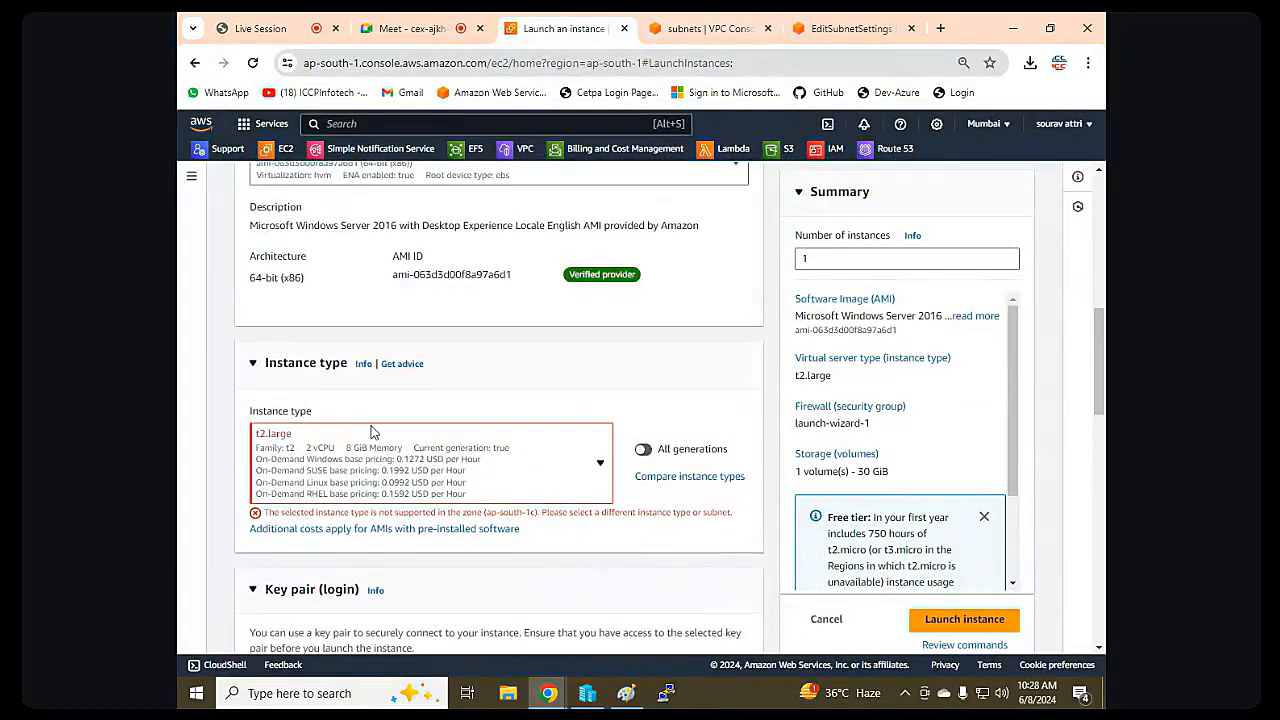
pyautogui.click(720, 30)
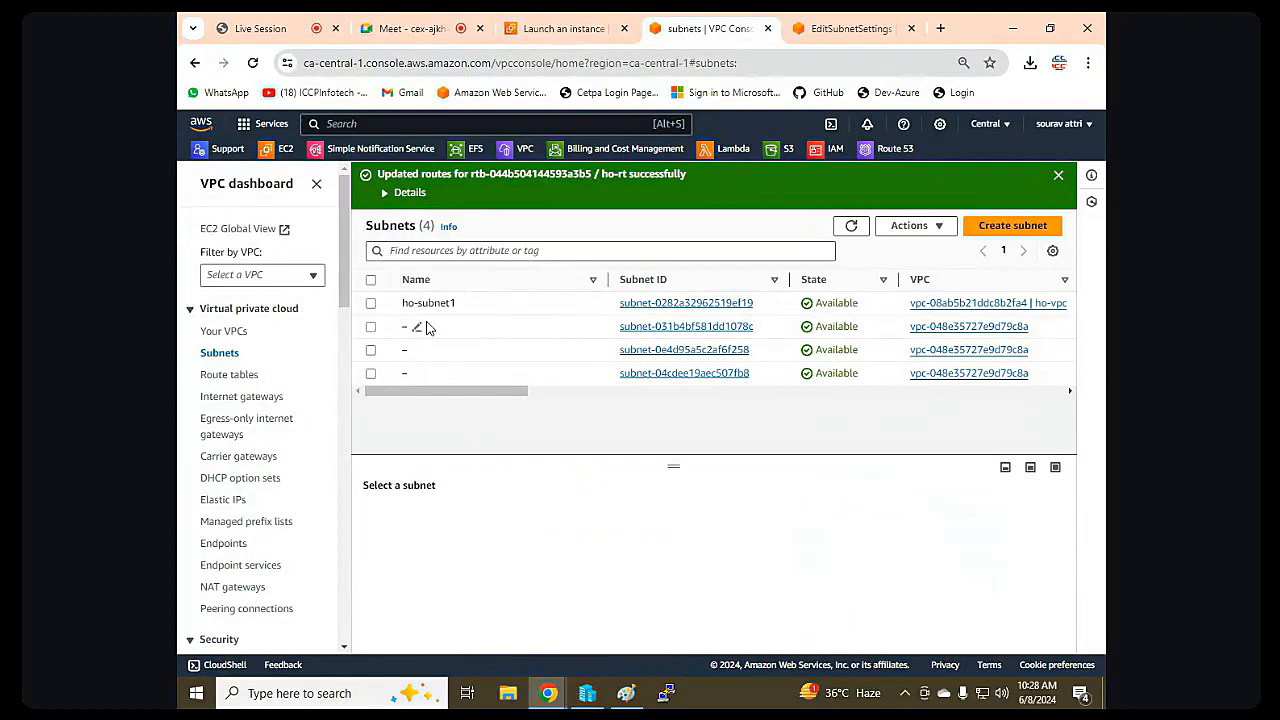
pyautogui.click(845, 28)
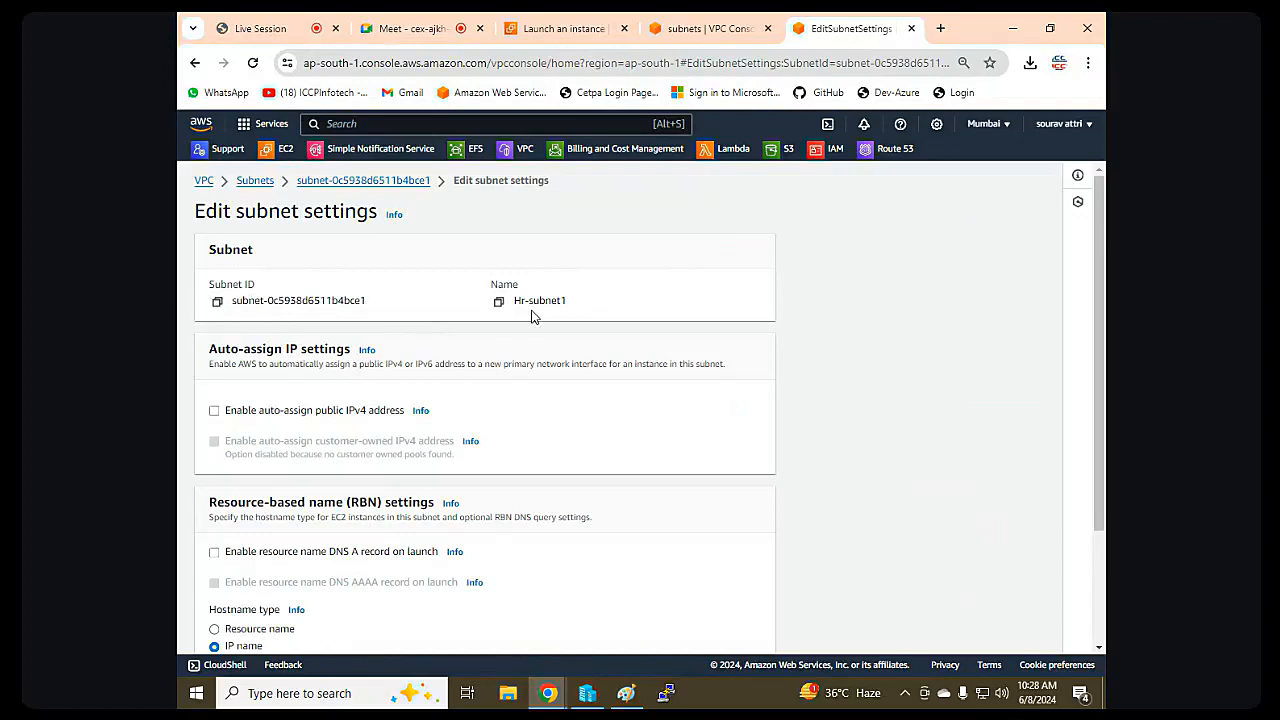
pyautogui.scroll(-3, 522, 383)
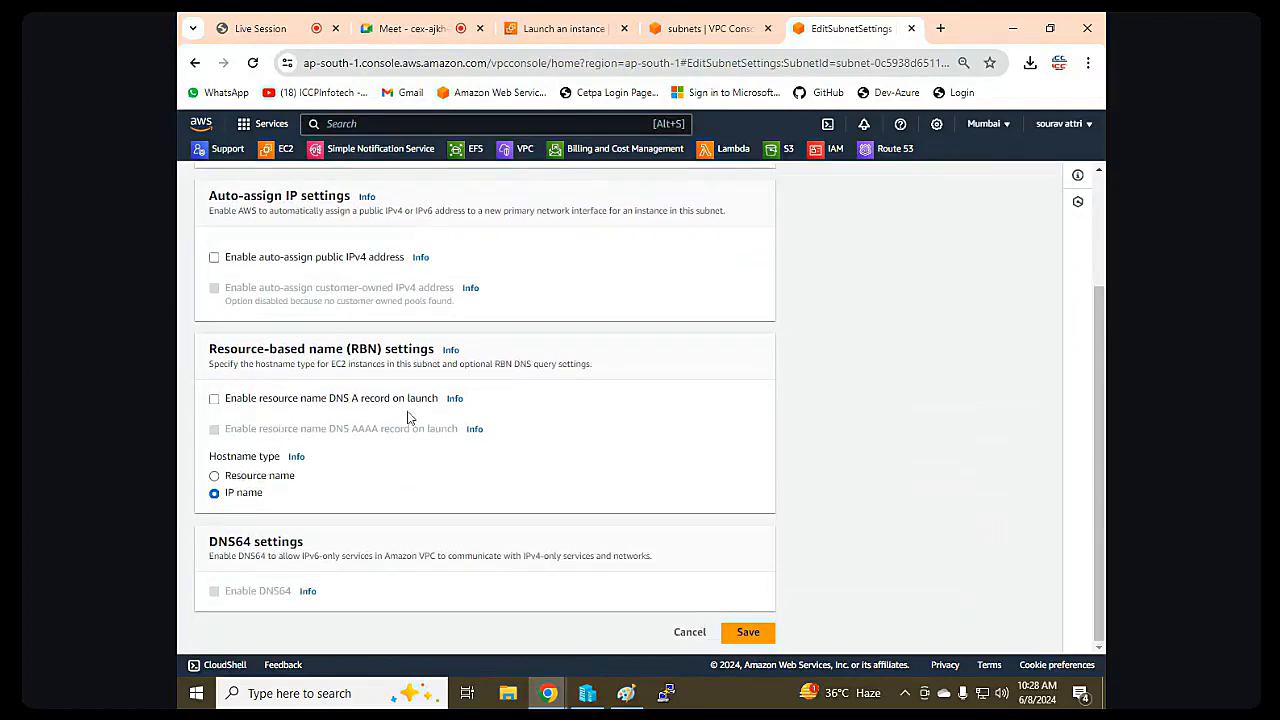
pyautogui.scroll(3, 452, 455)
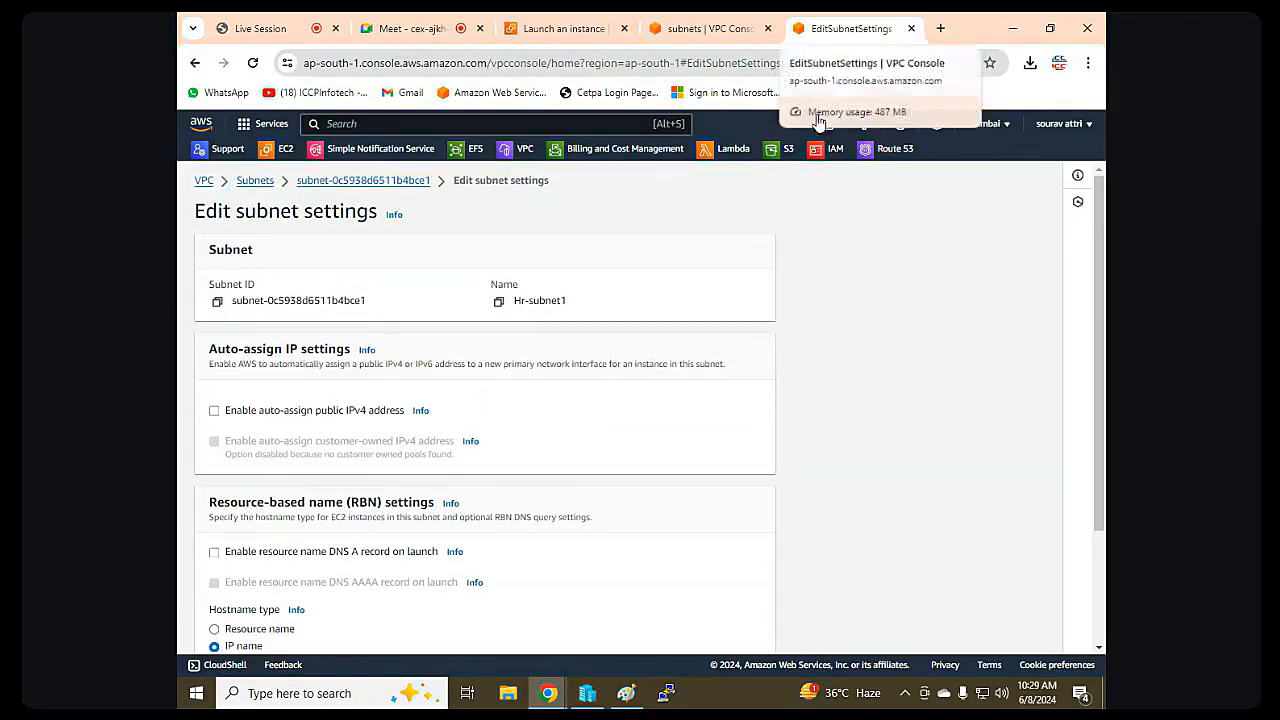
# Return to the subnet list and permanently delete Hr-subnet1, confirming with "delete".
pyautogui.click(190, 64)
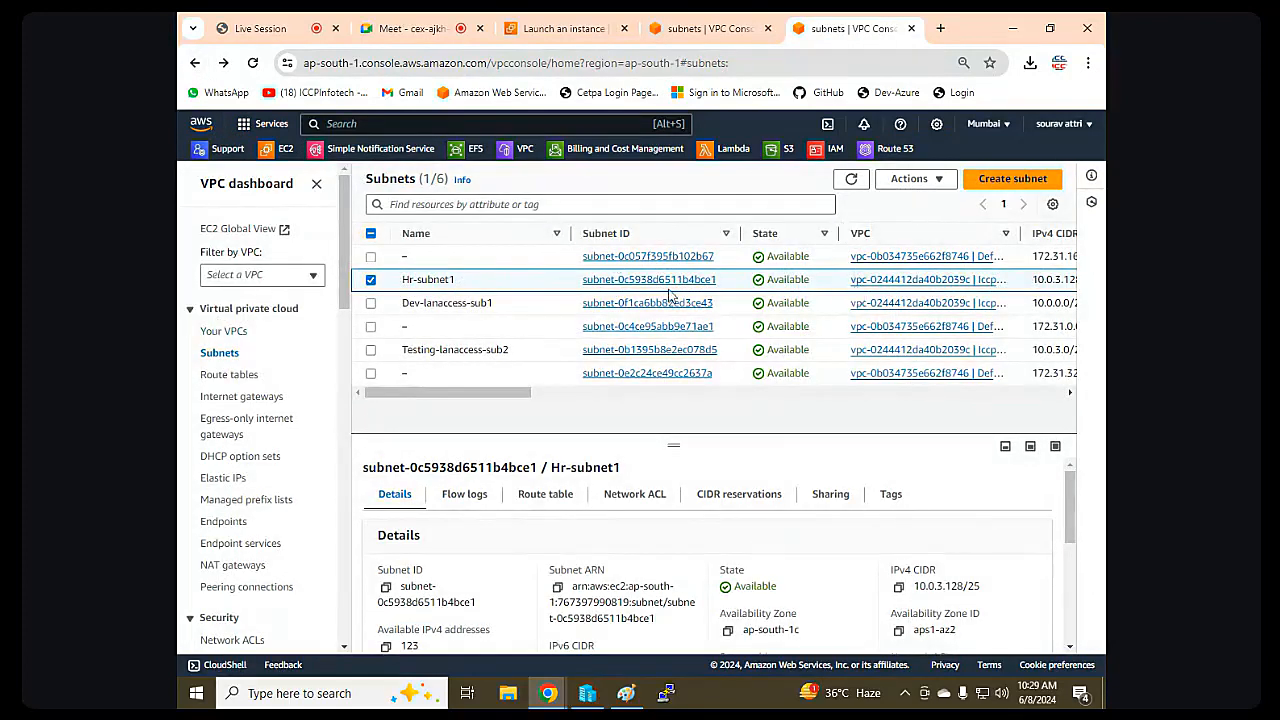
pyautogui.click(905, 178)
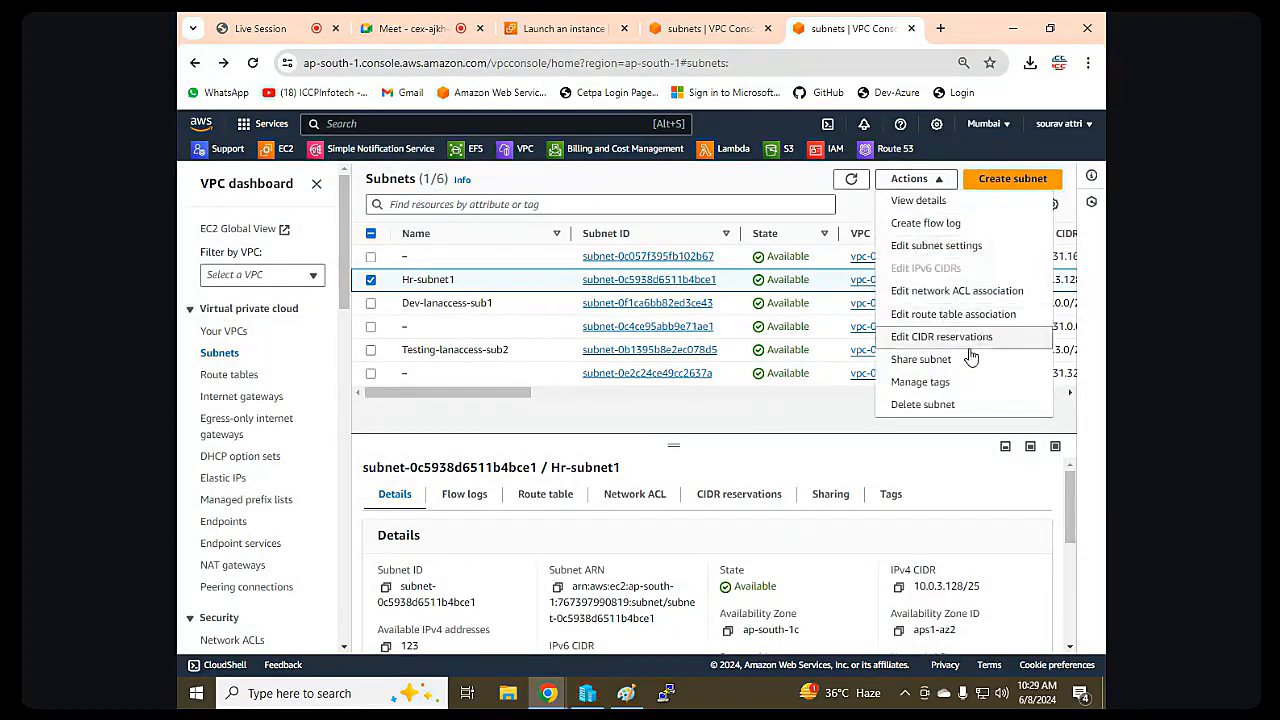
pyautogui.click(935, 405)
pyautogui.click(503, 460)
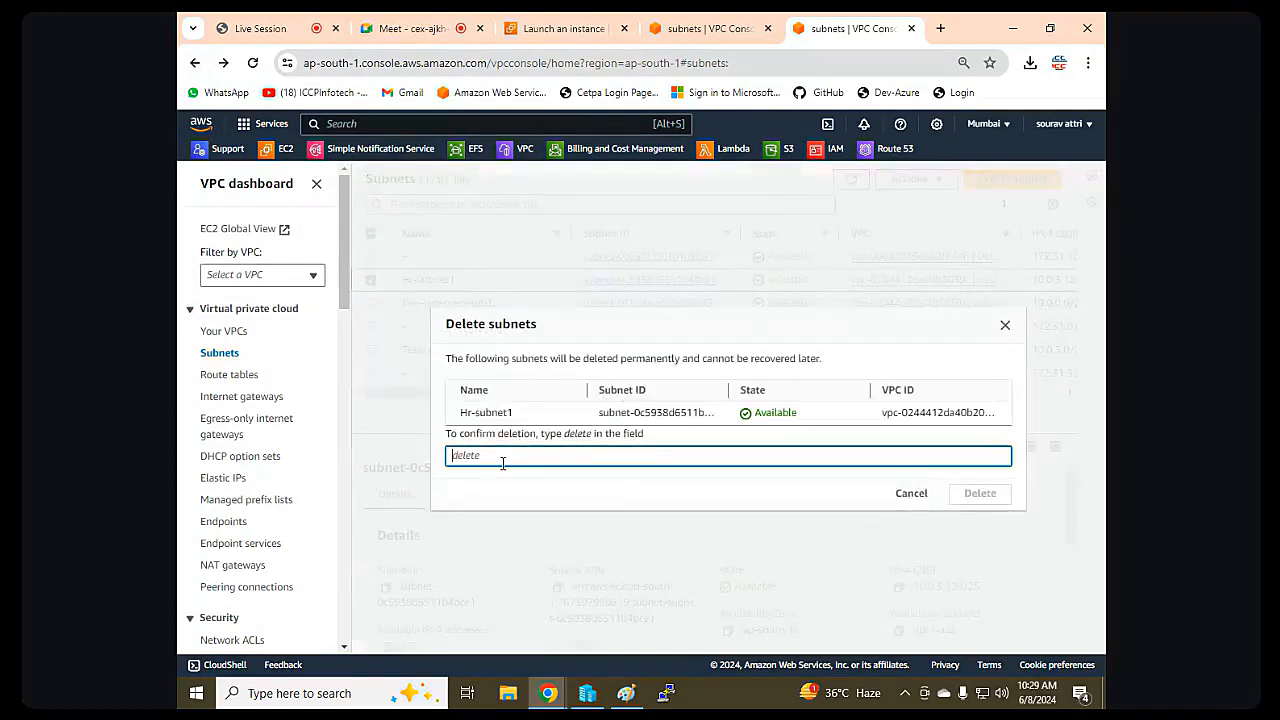
pyautogui.write('delete')
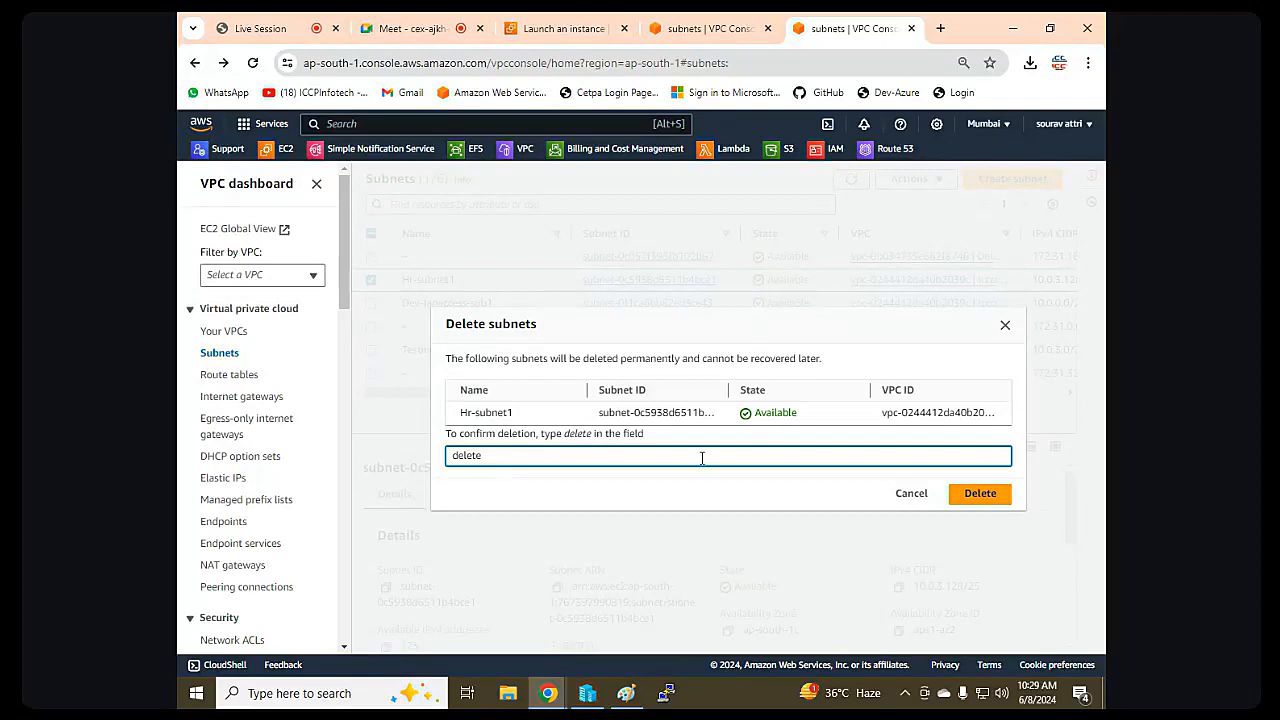
pyautogui.click(982, 499)
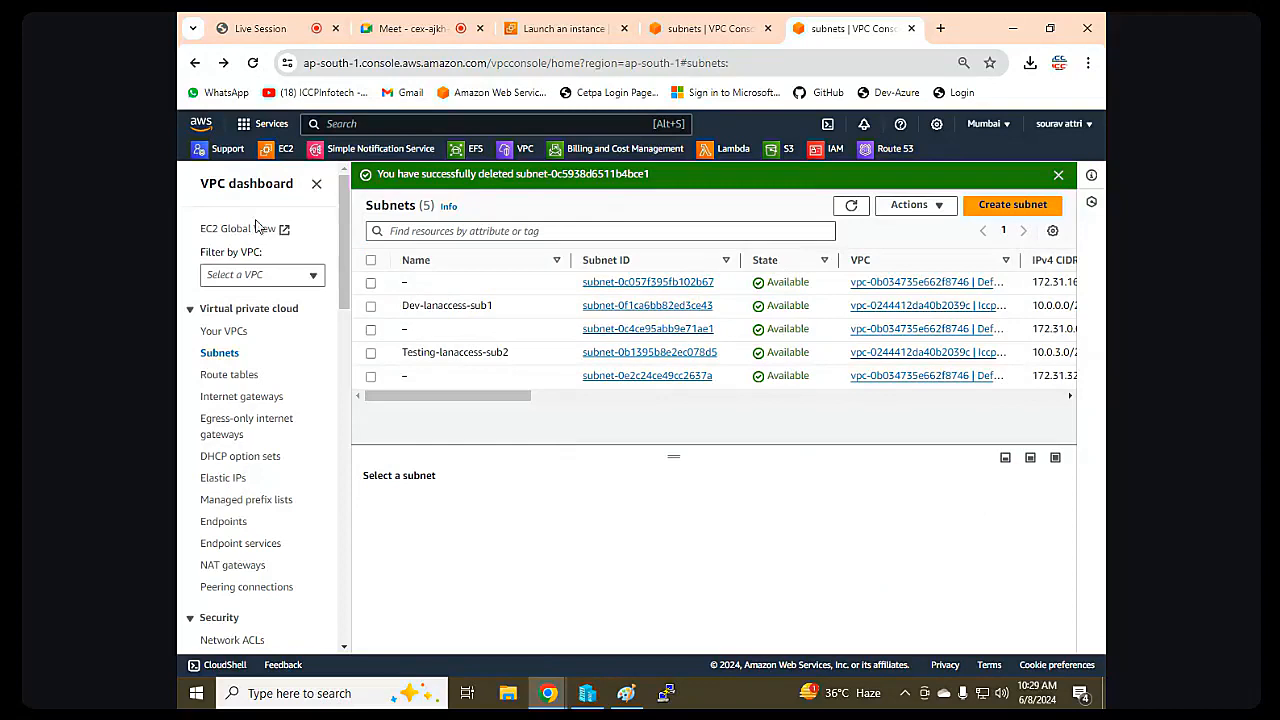
# Start creating a new subnet in the VPC Iccp-vpc1.
pyautogui.moveTo(407, 333)
pyautogui.click(1003, 210)
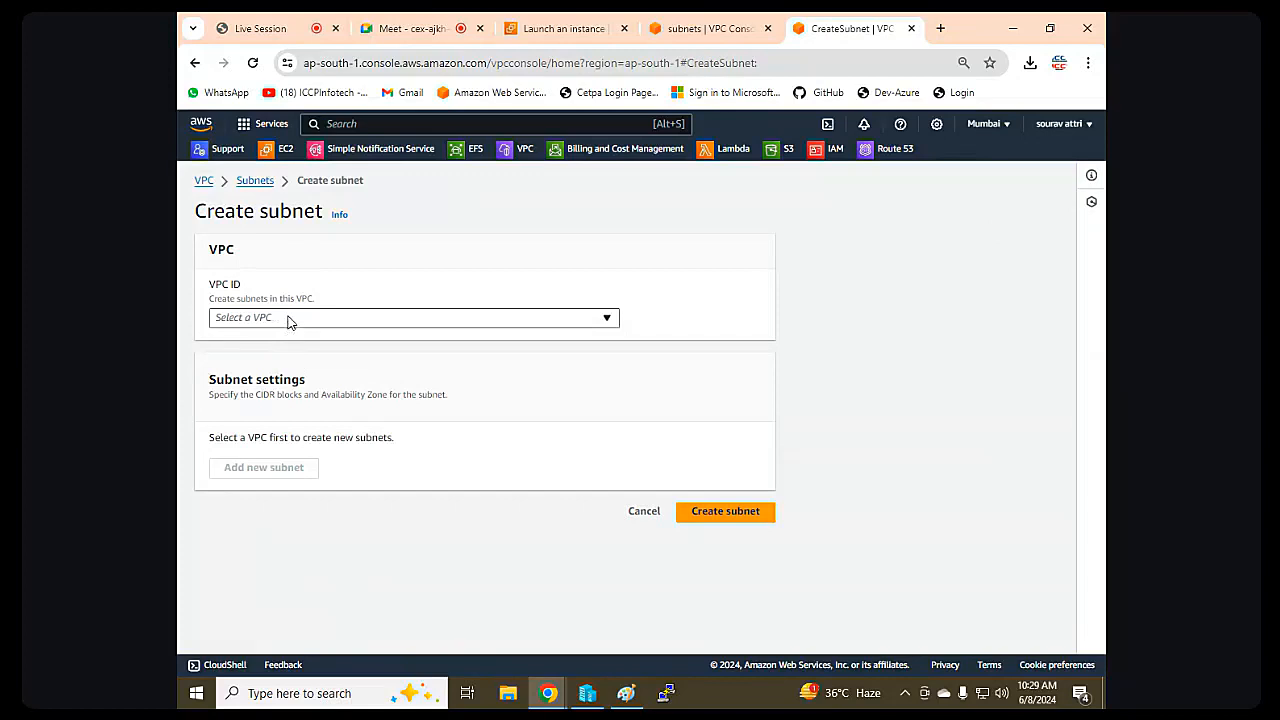
pyautogui.click(288, 318)
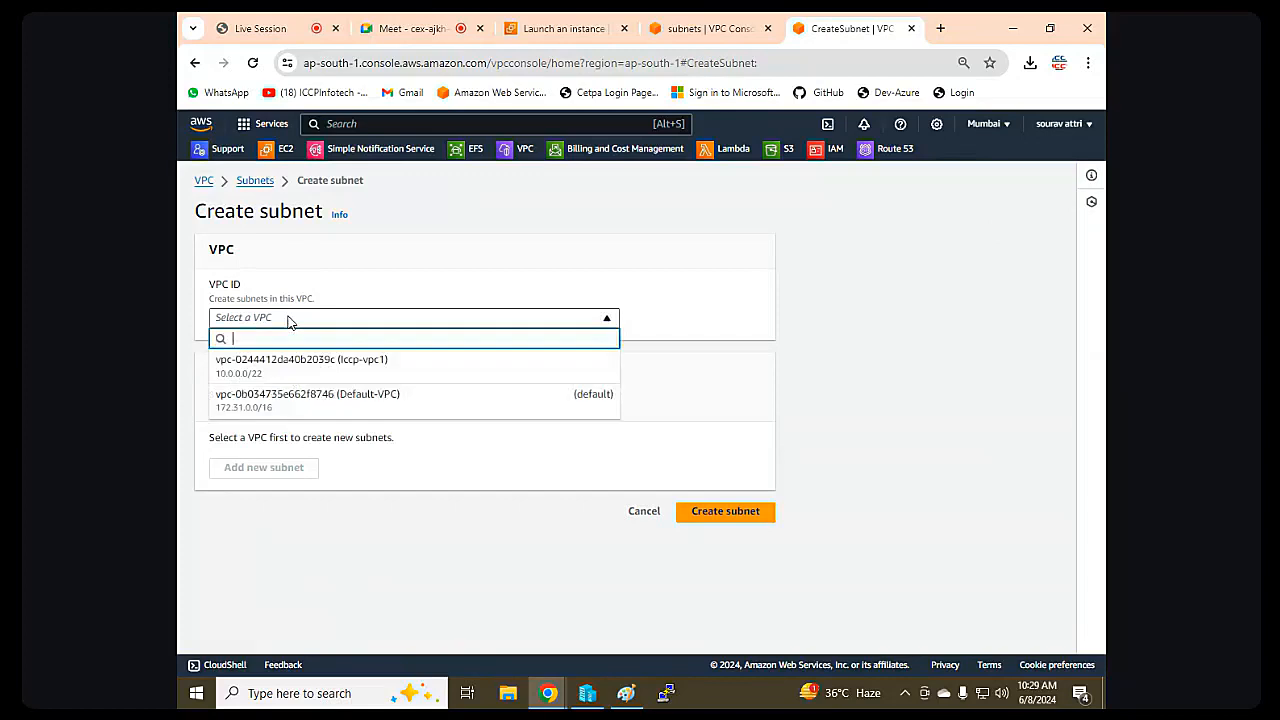
pyautogui.click(306, 366)
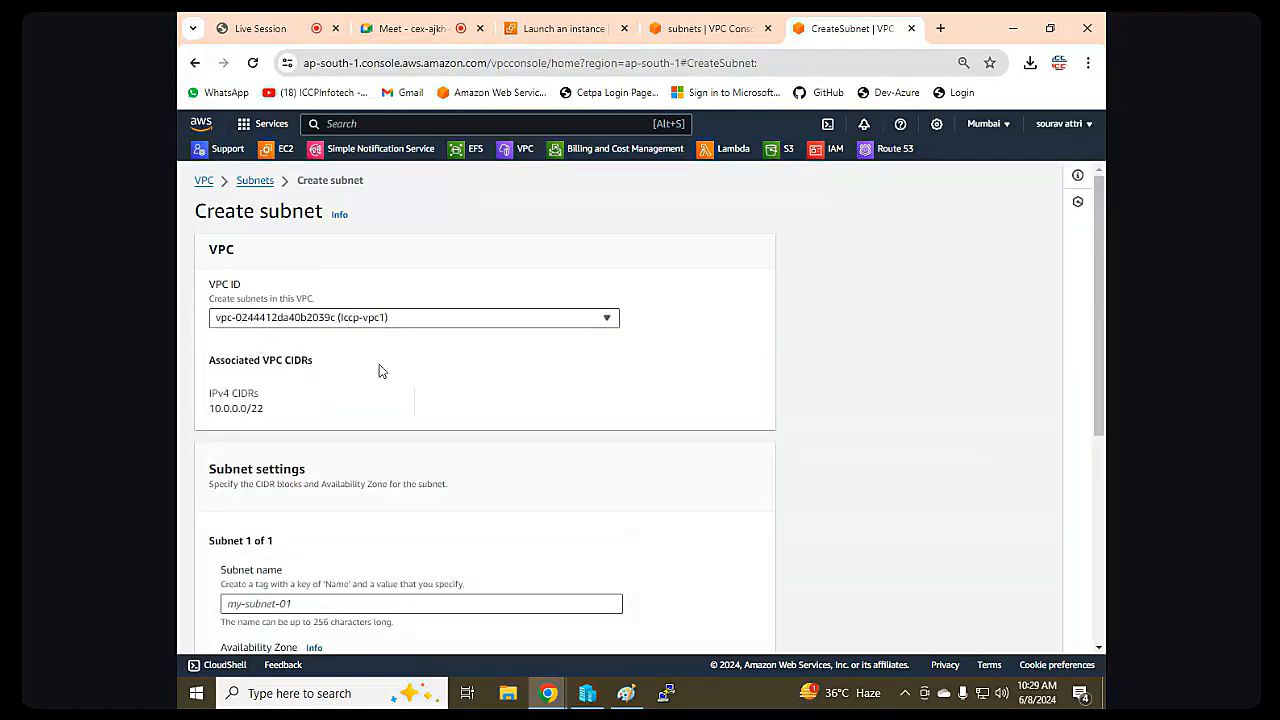
# Name the new subnet hr-subnet and place it in the availability zone ap-south-1b.
pyautogui.scroll(-2, 454, 377)
pyautogui.click(316, 364)
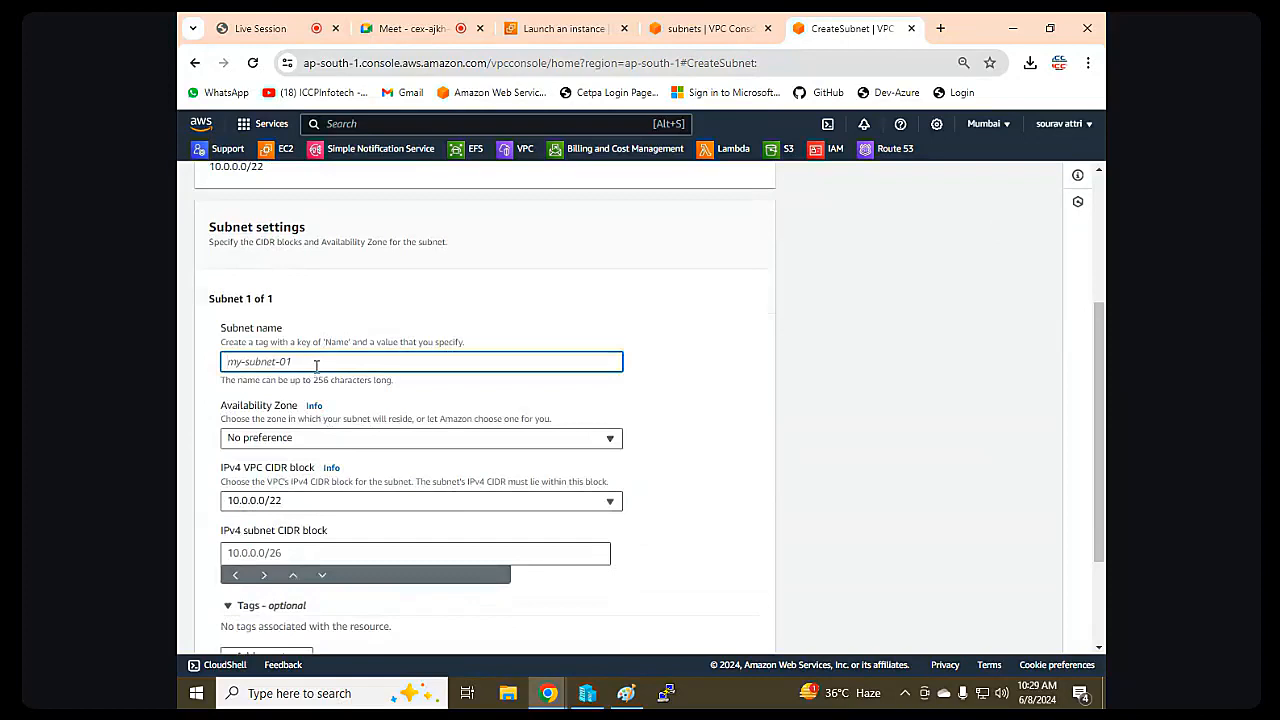
pyautogui.write('hr-subnet')
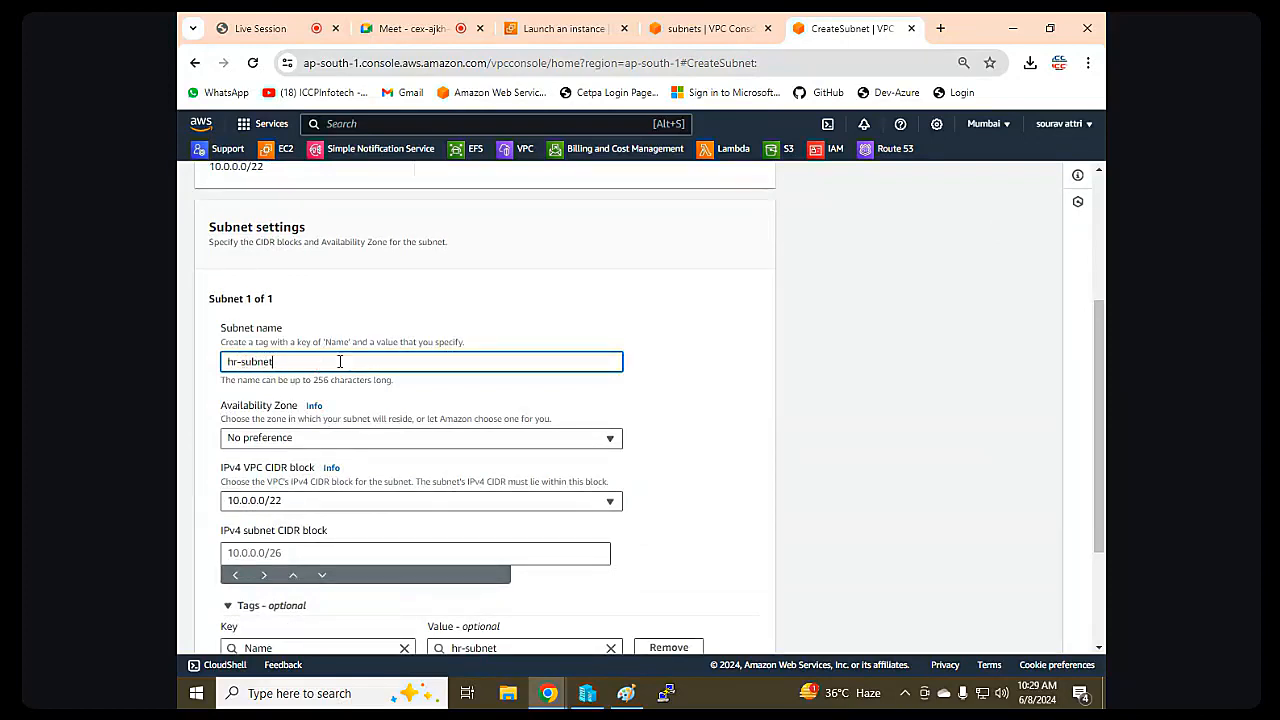
pyautogui.scroll(-1, 340, 362)
pyautogui.click(306, 358)
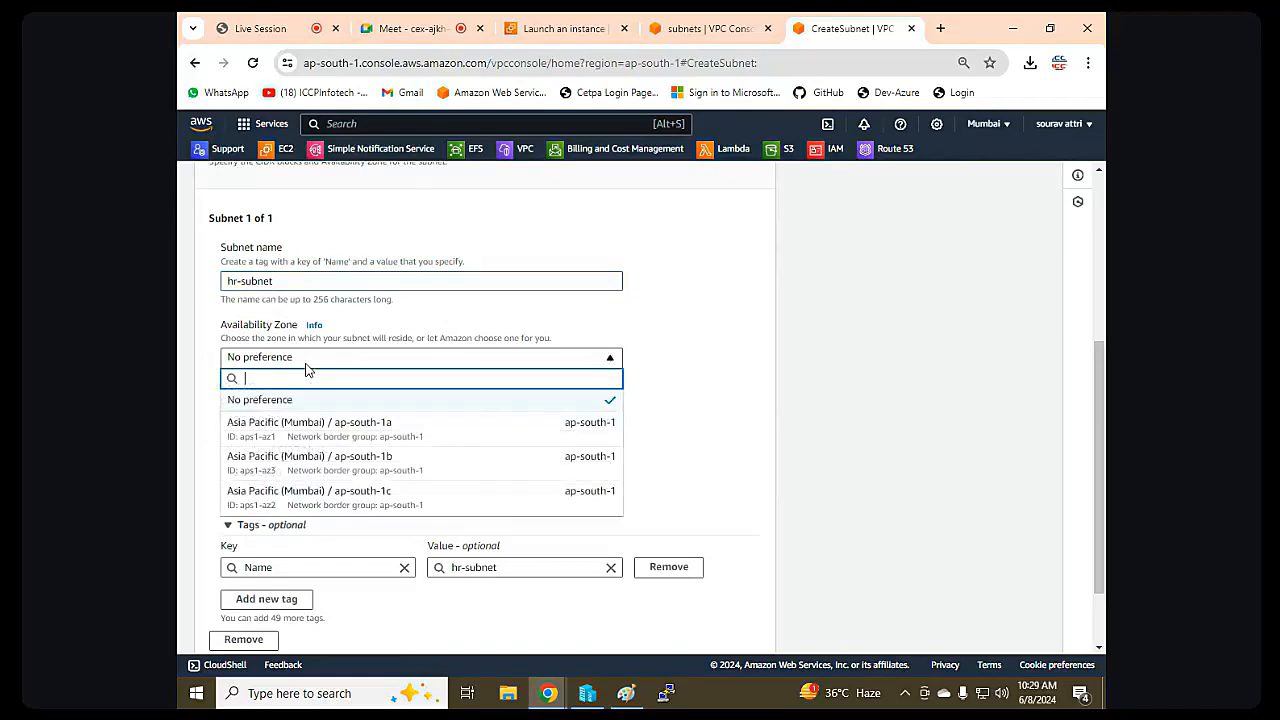
pyautogui.click(338, 462)
# Set the IPv4 subnet CIDR block to 10.0.3.127/25 and try to create the subnet.
pyautogui.scroll(-1, 340, 465)
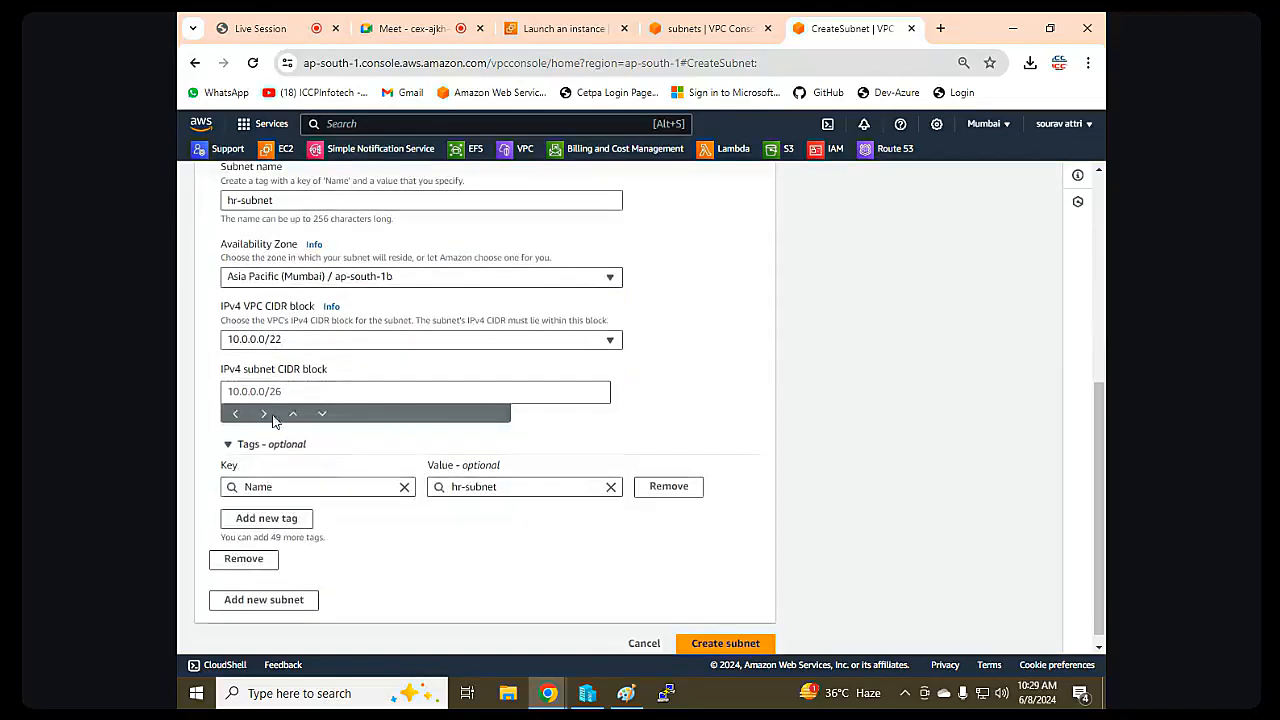
pyautogui.click(289, 391)
pyautogui.write('10.0.3.')
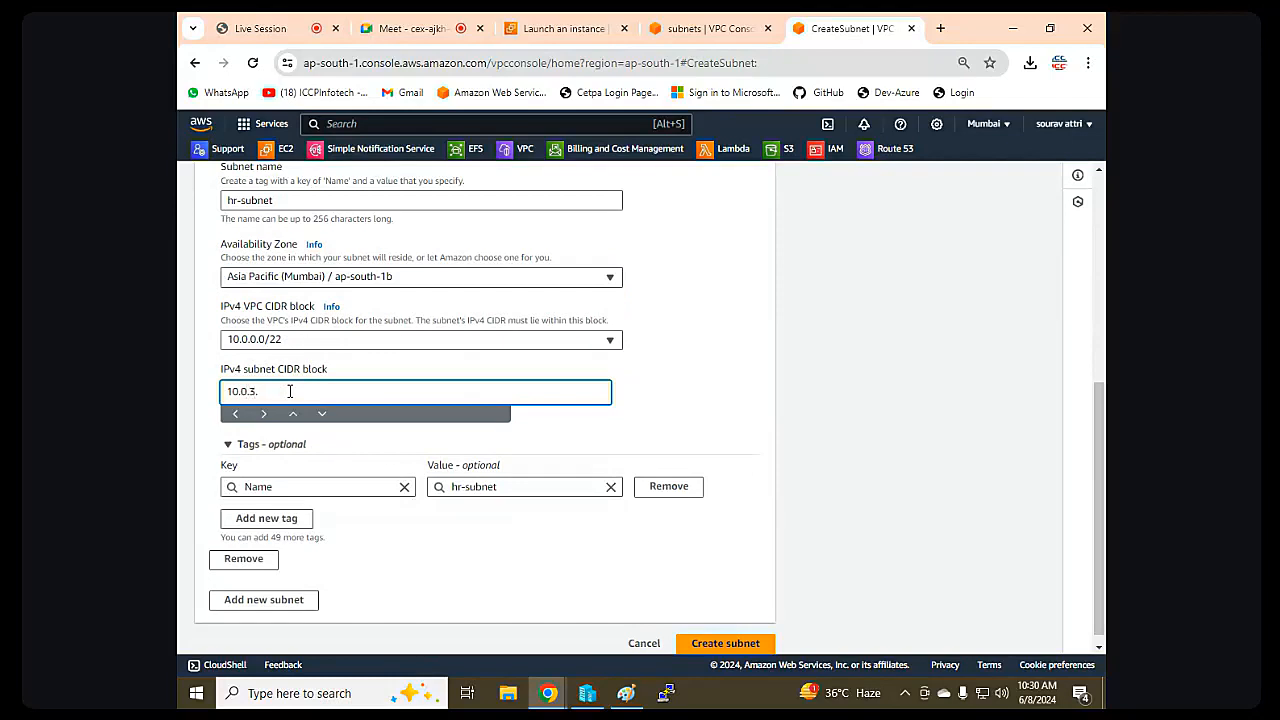
pyautogui.write('127/25')
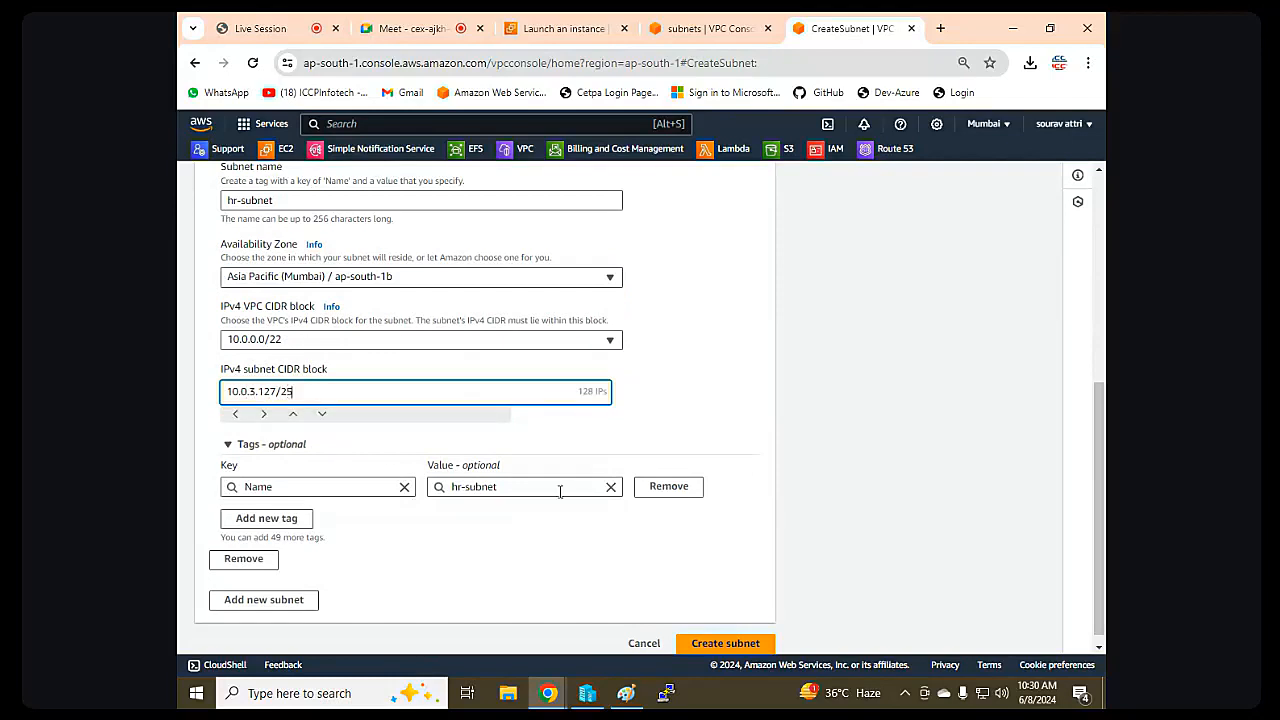
pyautogui.click(713, 643)
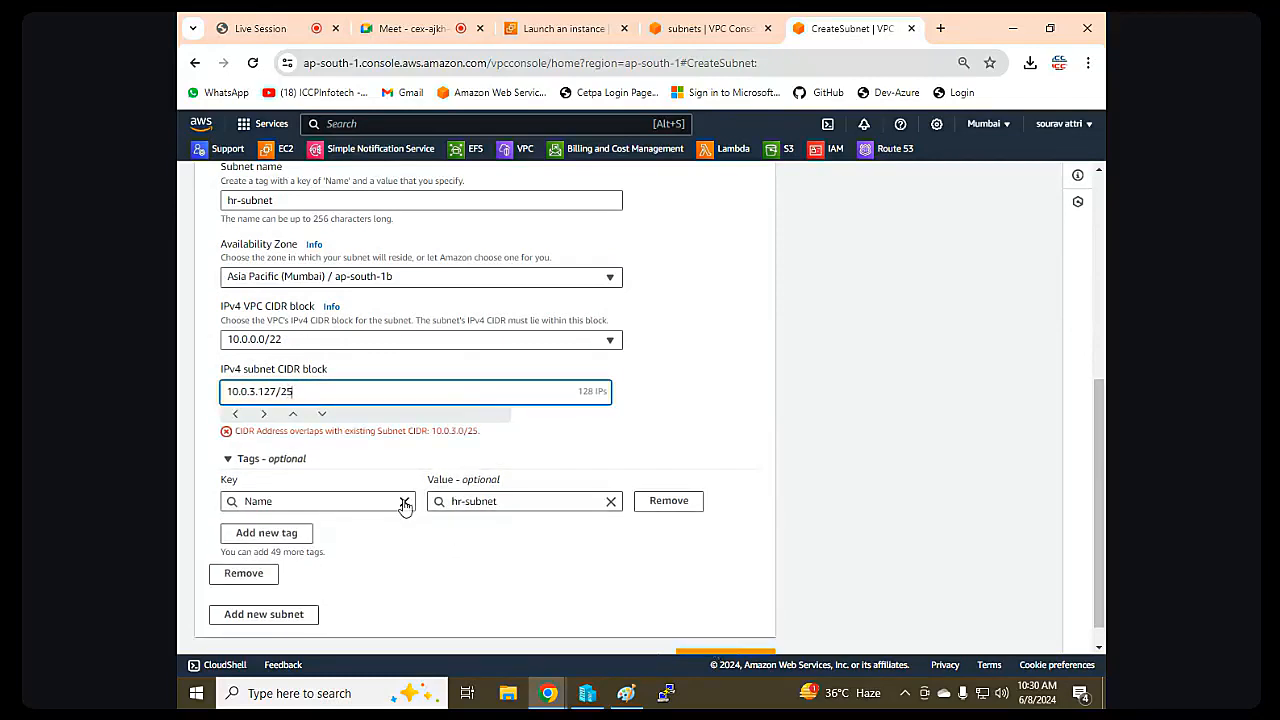
# Review the entered subnet CIDR block and check the planned HR address range in the Paint network notes.
pyautogui.click(261, 391)
pyautogui.scroll(3, 302, 391)
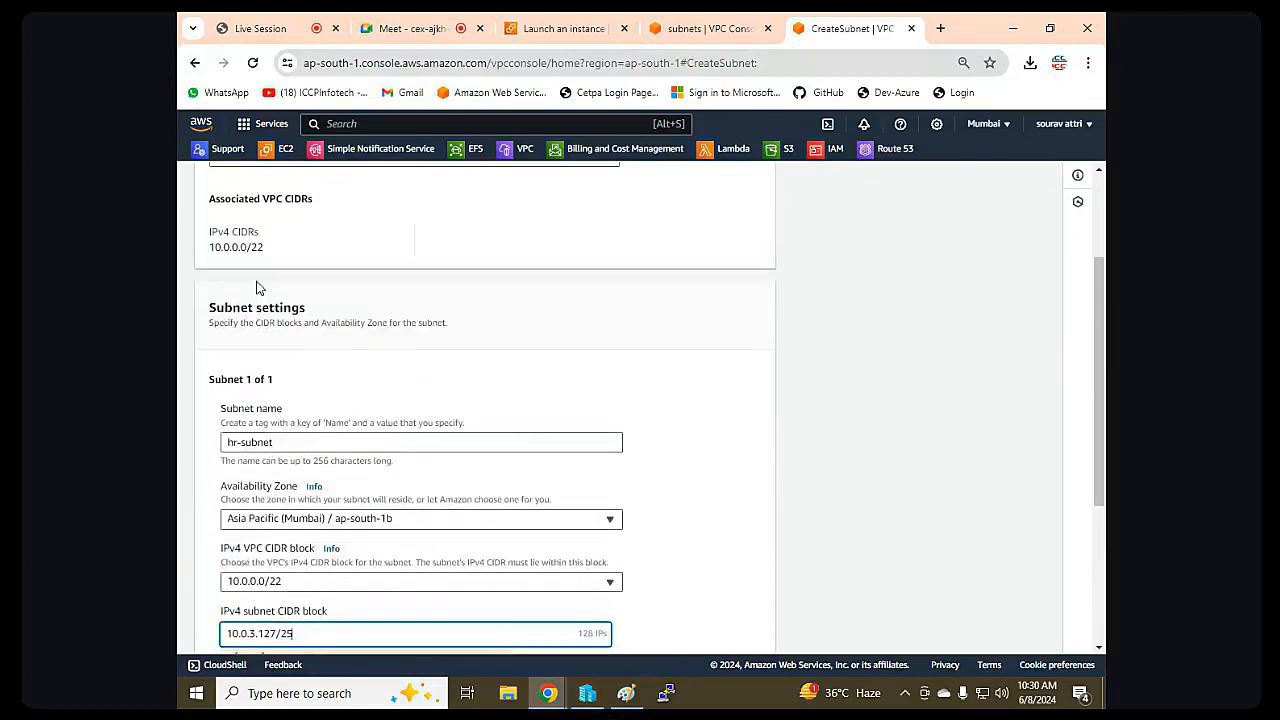
pyautogui.scroll(-2, 320, 586)
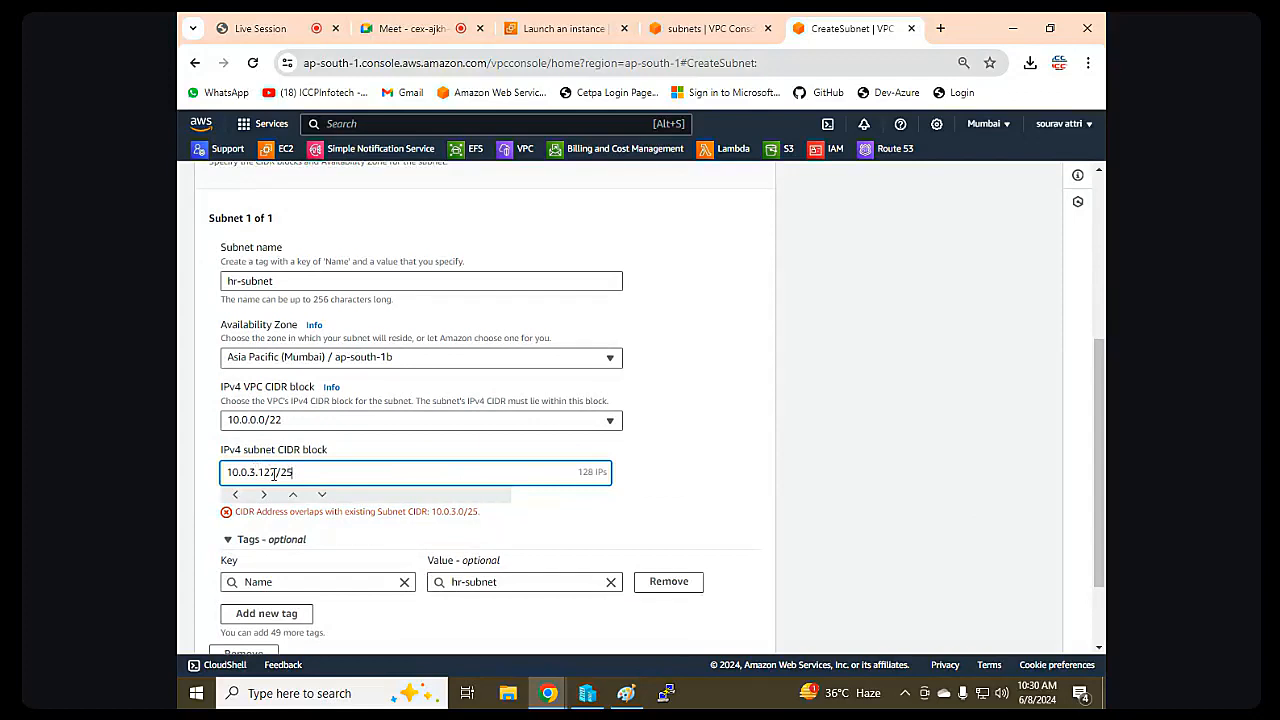
pyautogui.click(626, 693)
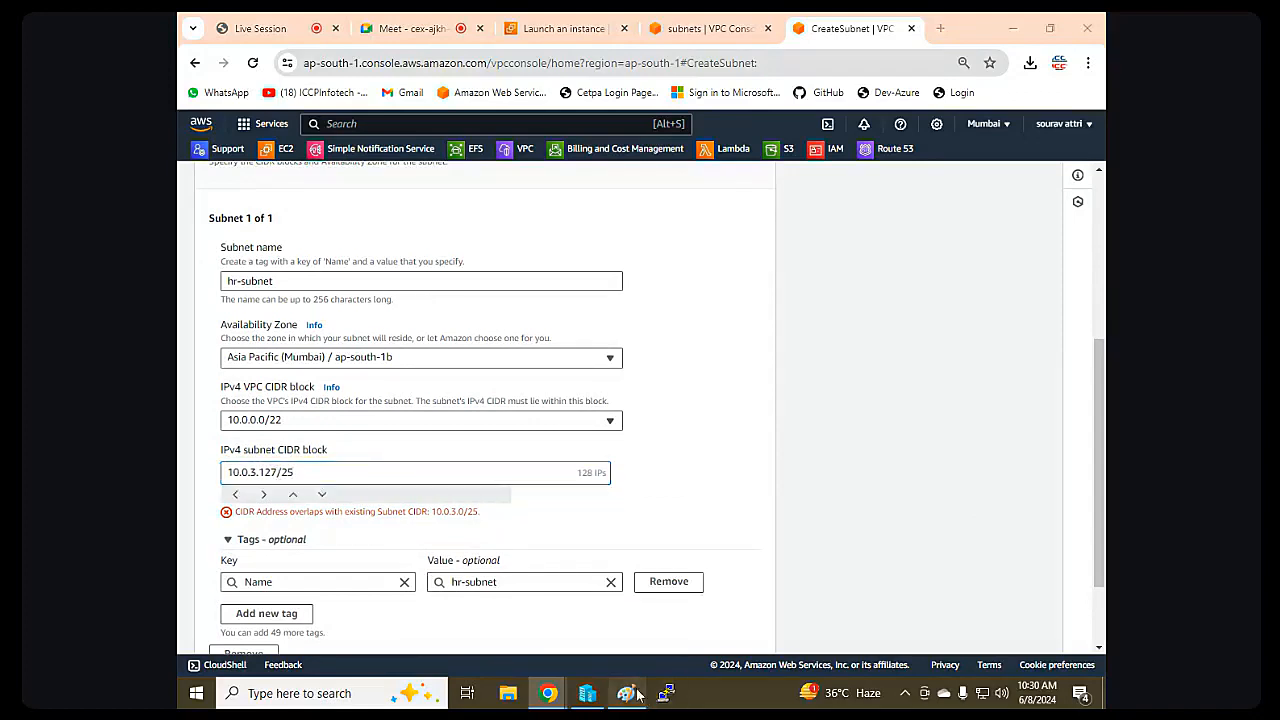
pyautogui.scroll(-3, 520, 283)
pyautogui.scroll(7, 520, 283)
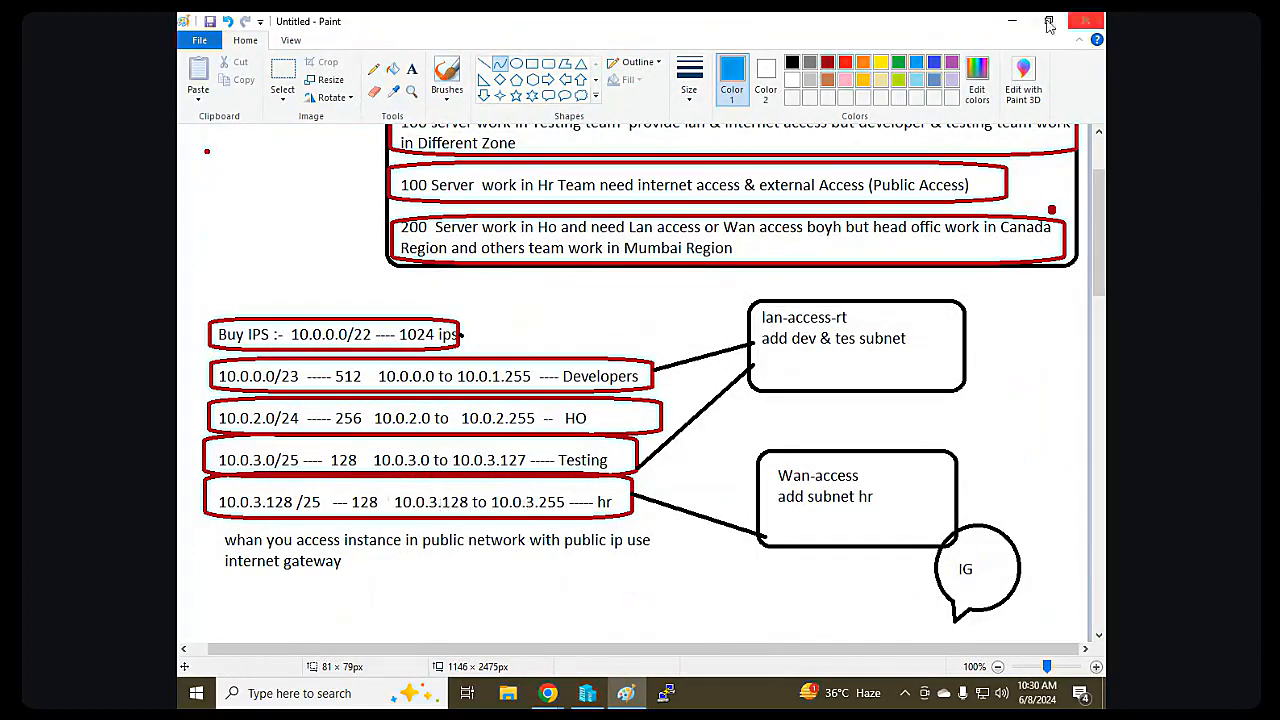
pyautogui.click(1012, 21)
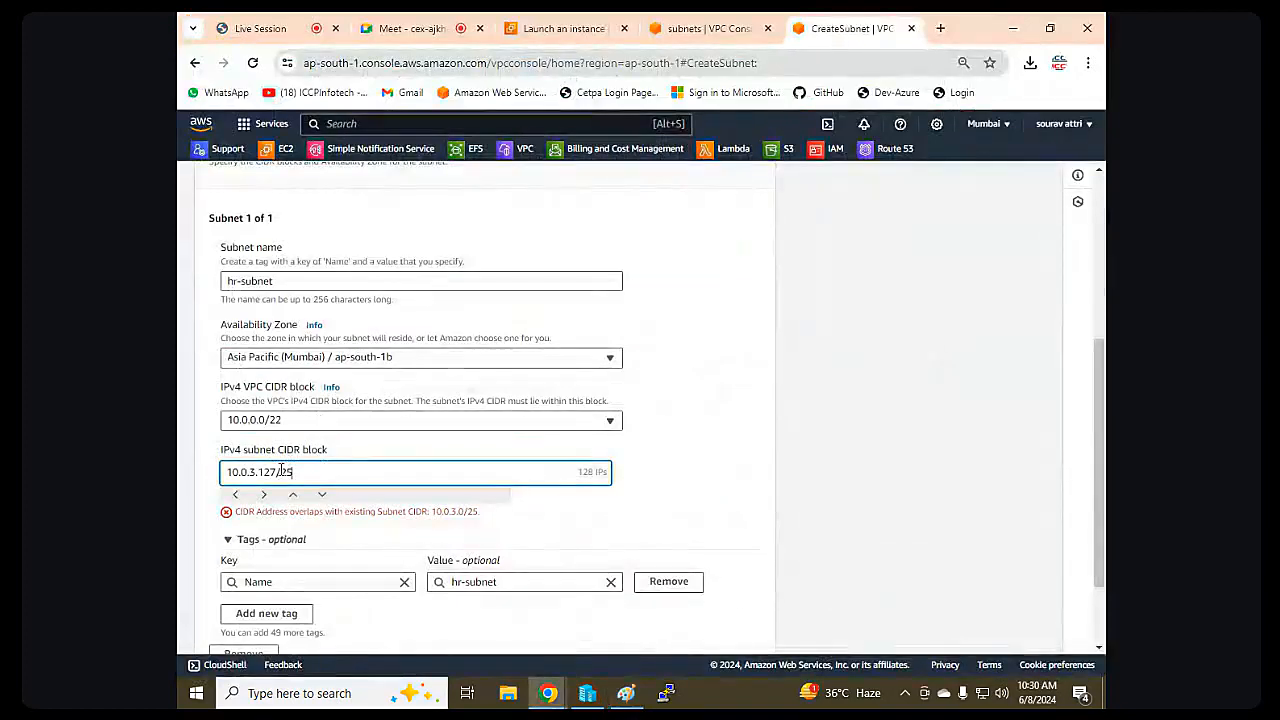
# Correct the IPv4 subnet CIDR block to 10.0.3.128/25 and create hr-subnet.
pyautogui.click(276, 471)
pyautogui.press('BackSpace')
pyautogui.write('8')
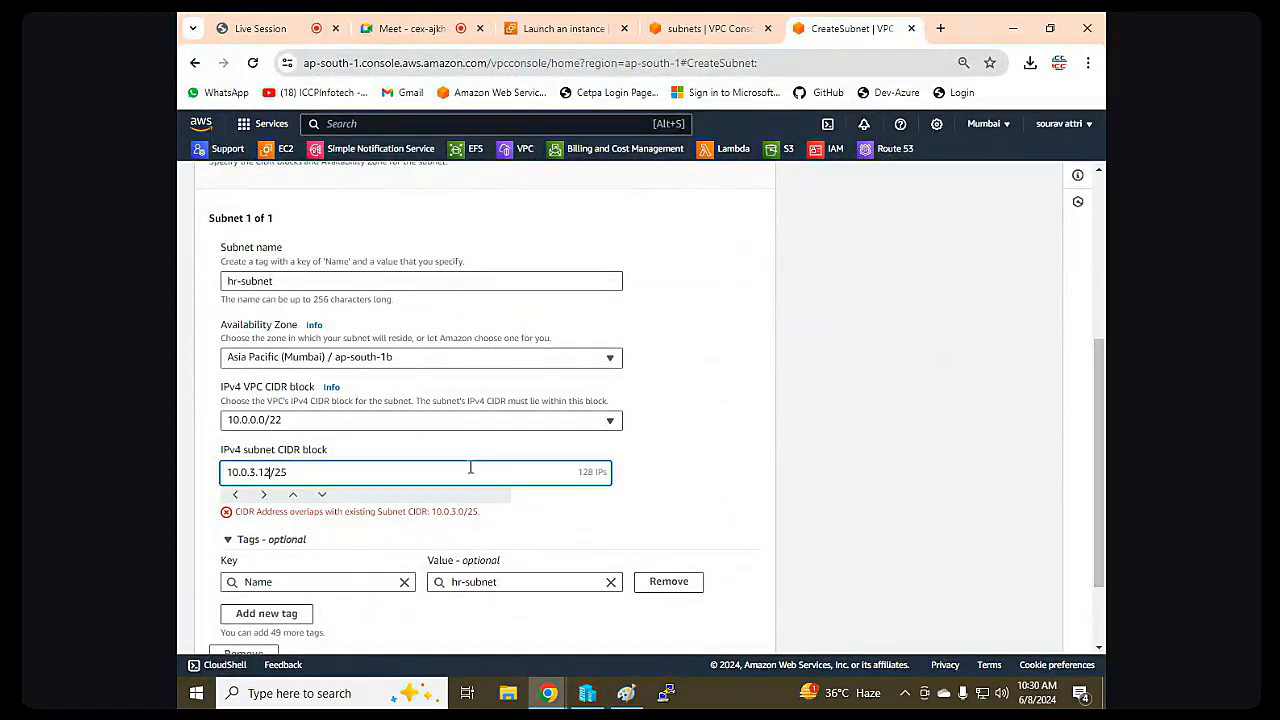
pyautogui.scroll(-2, 467, 466)
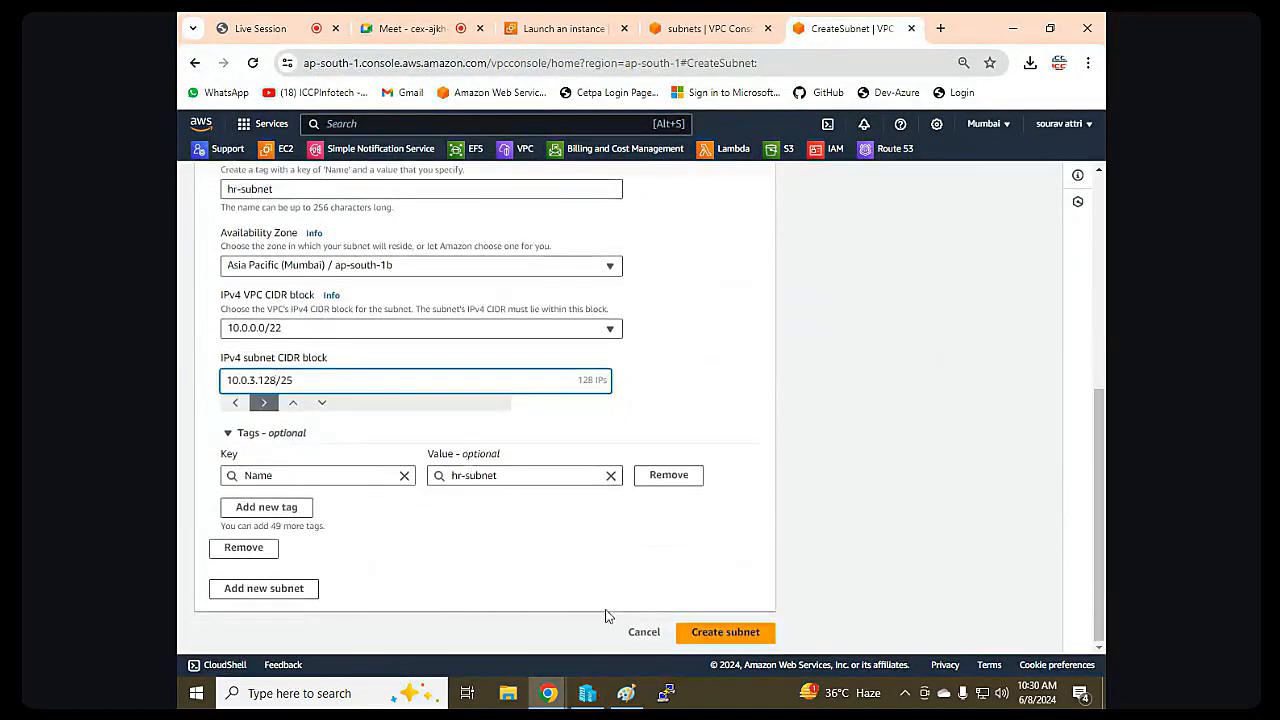
pyautogui.click(703, 632)
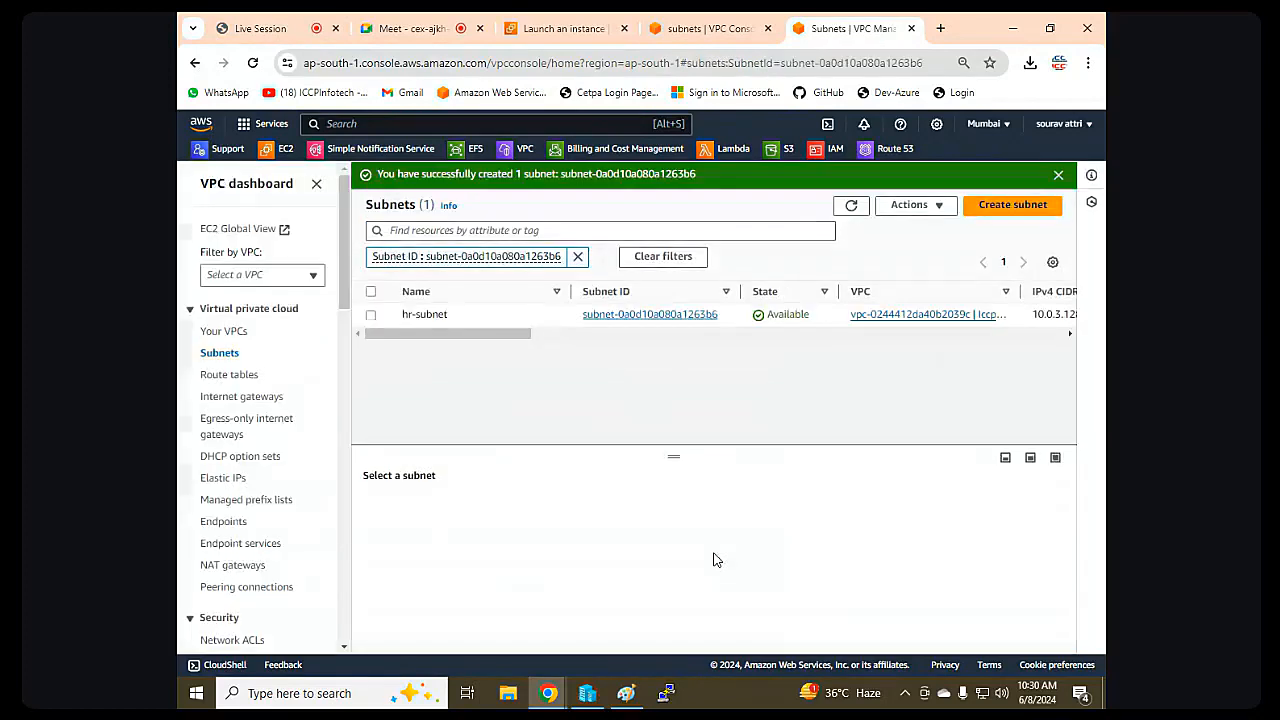
# Associate hr-subnet with the route table Wab-access-rt and save the association.
pyautogui.click(229, 376)
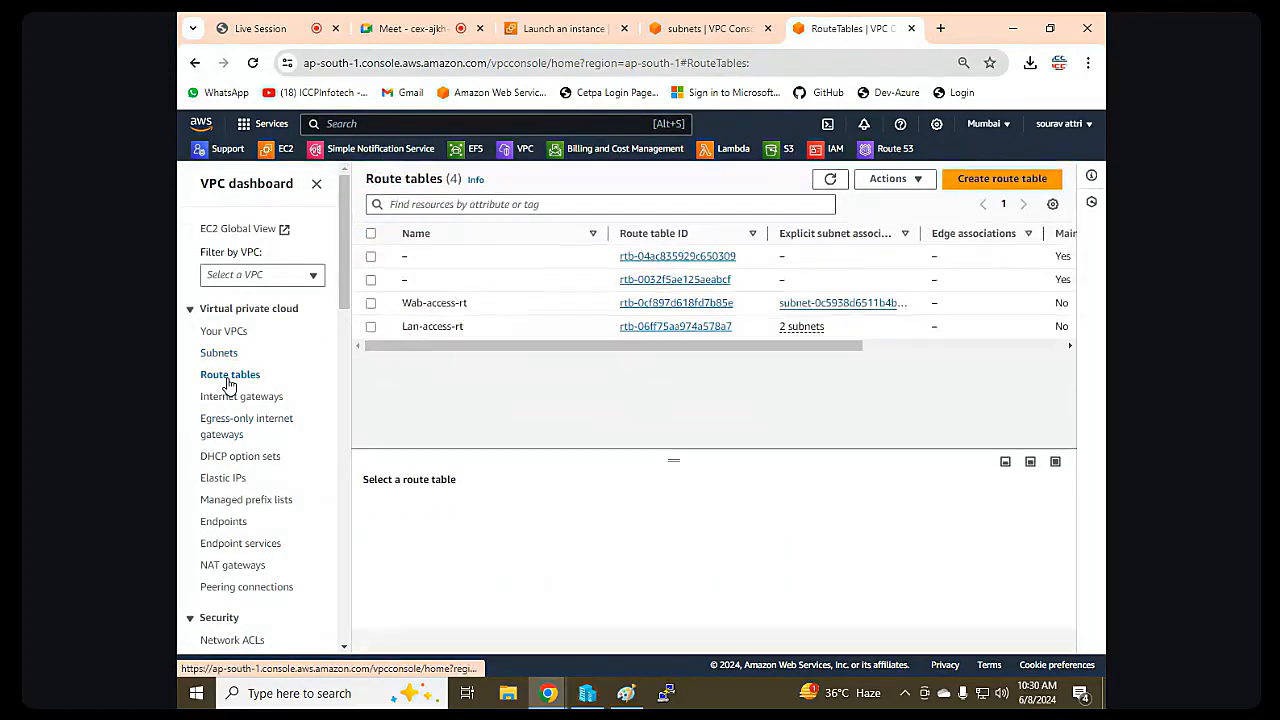
pyautogui.click(434, 305)
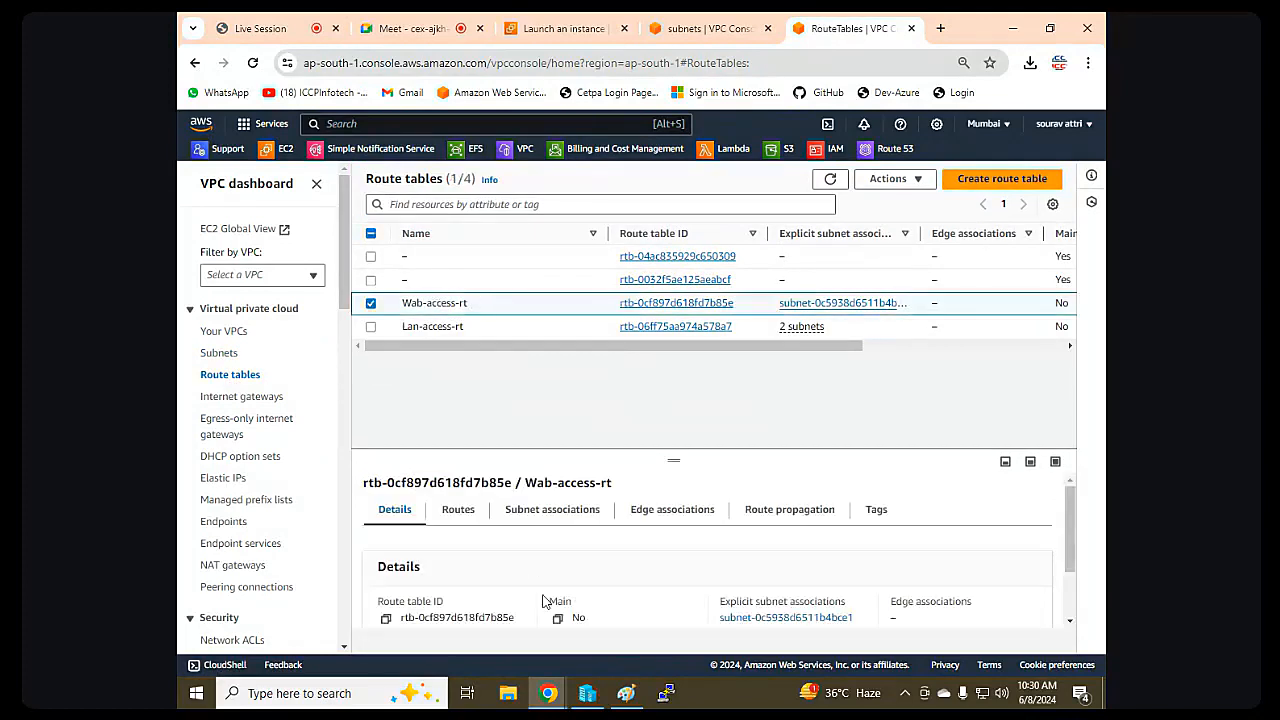
pyautogui.click(460, 515)
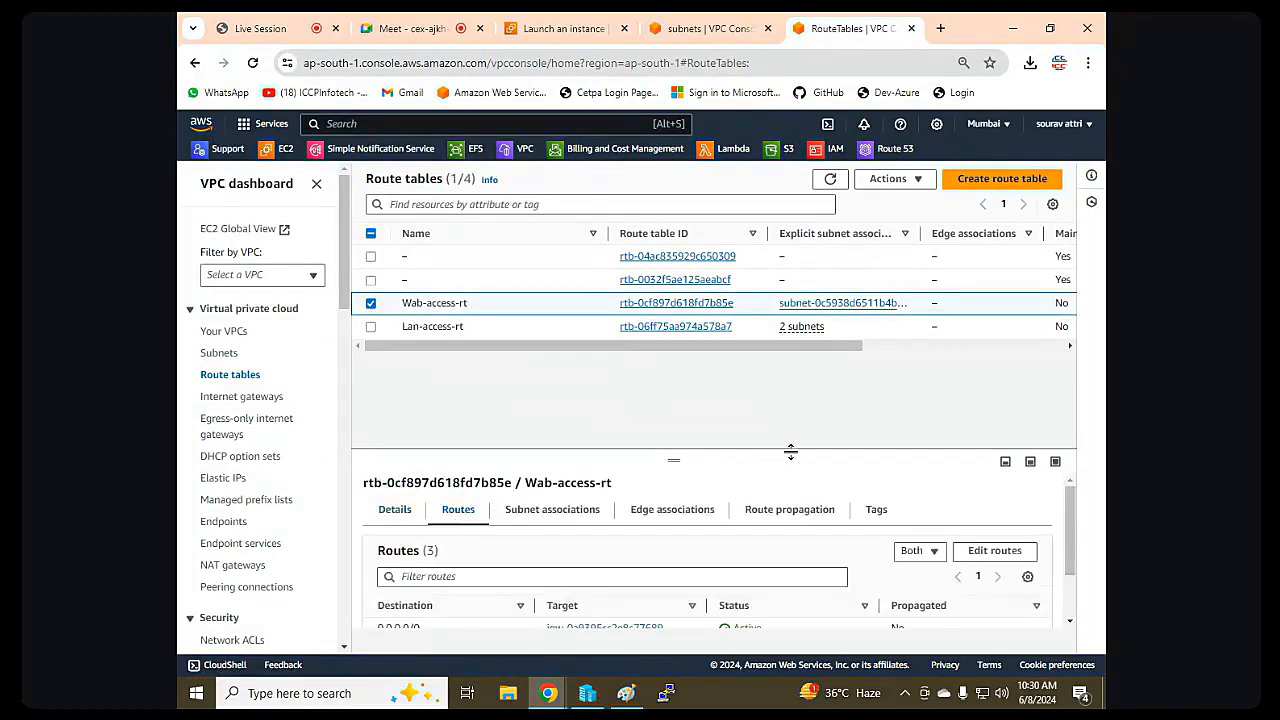
pyautogui.click(585, 512)
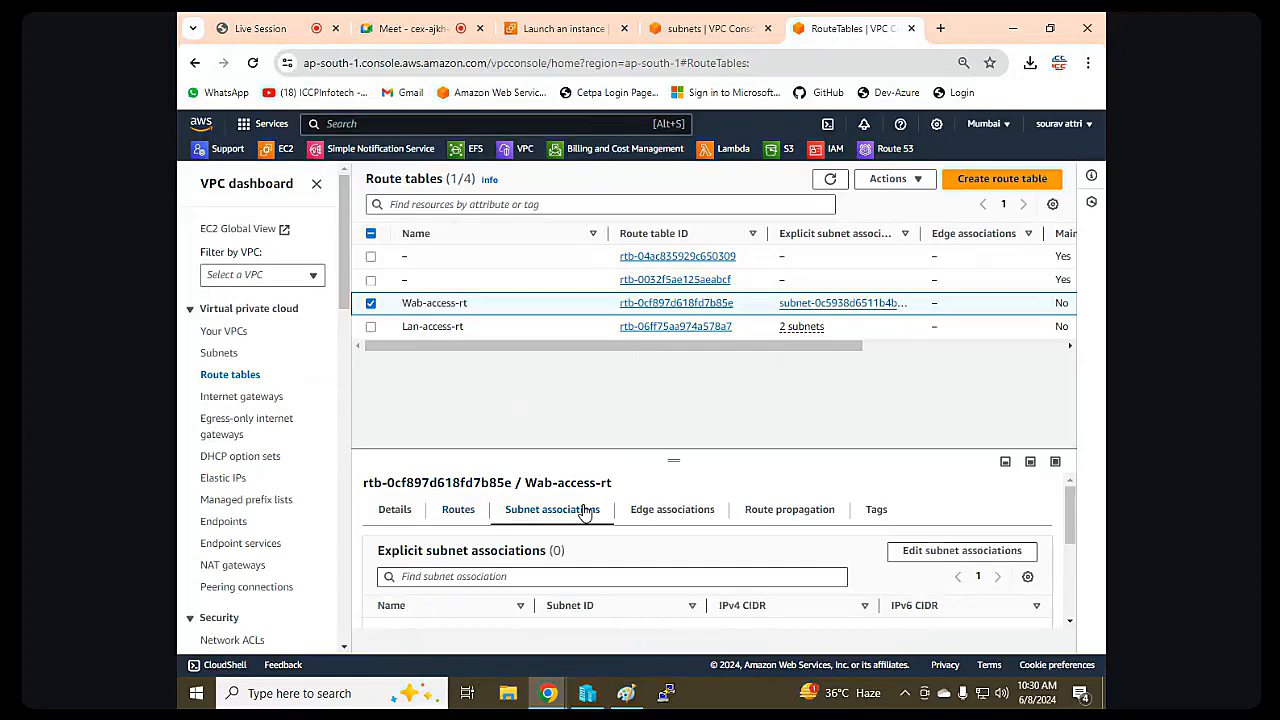
pyautogui.click(970, 551)
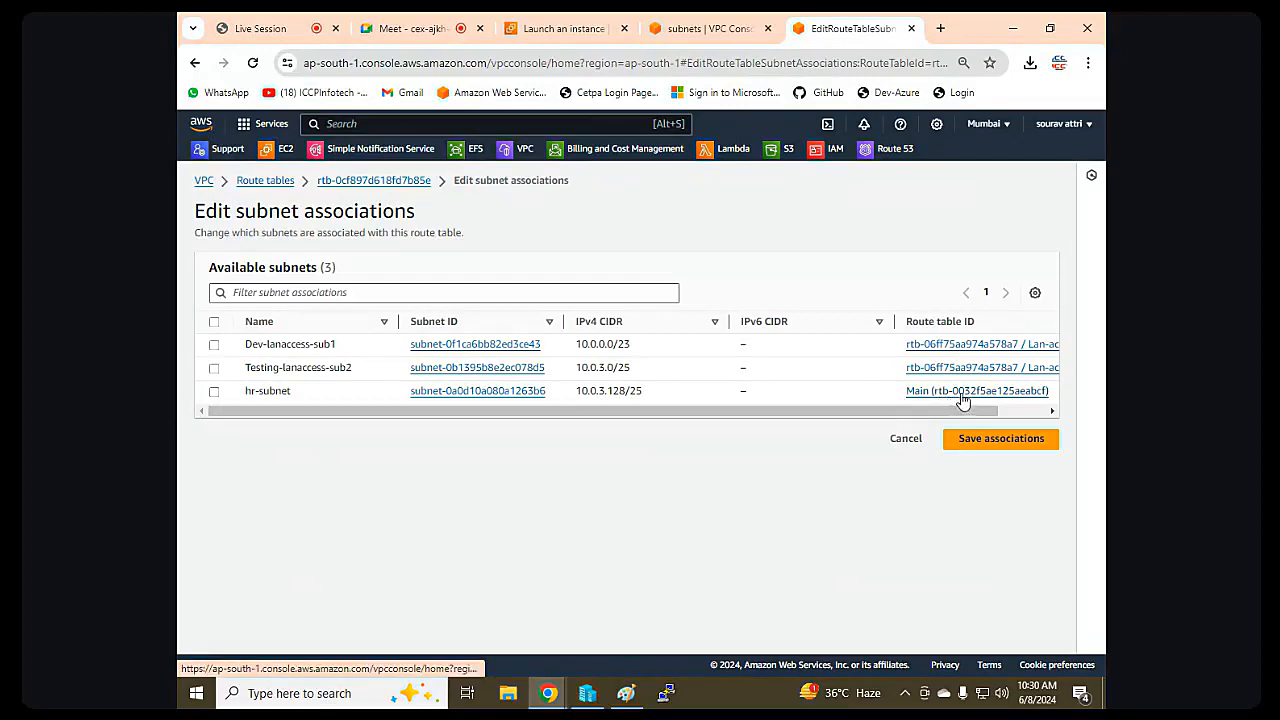
pyautogui.click(211, 395)
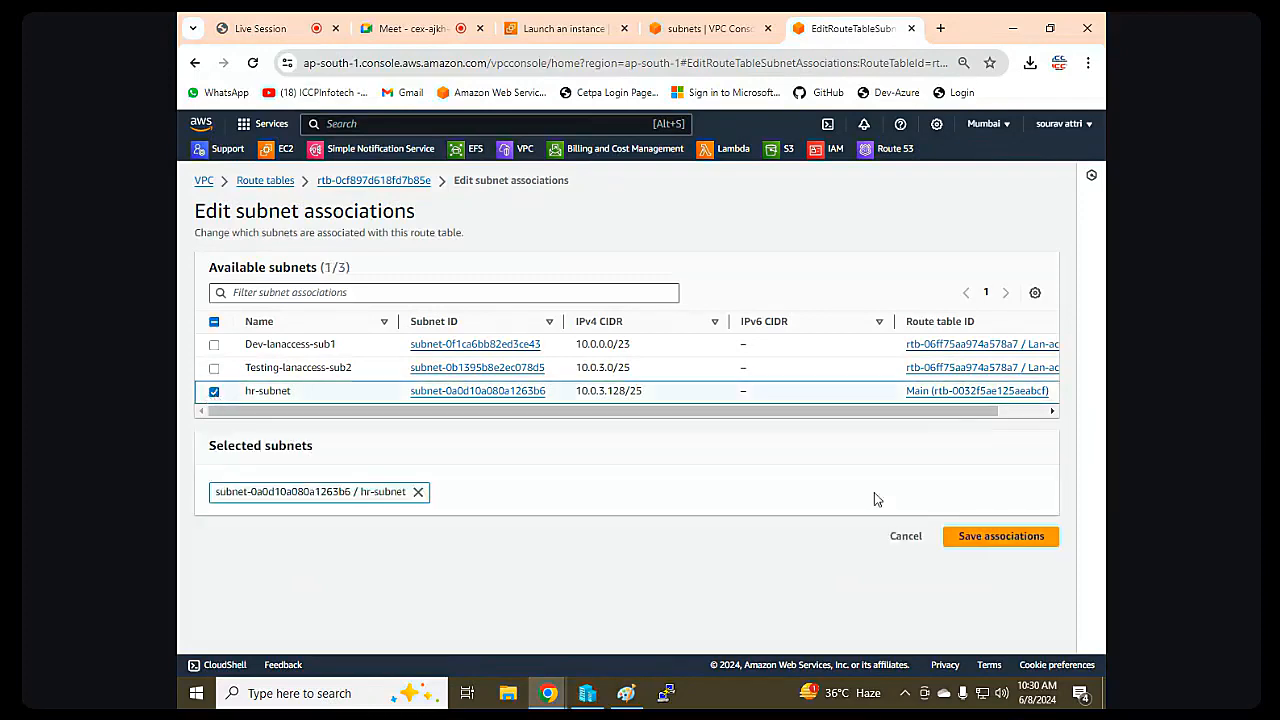
pyautogui.click(990, 534)
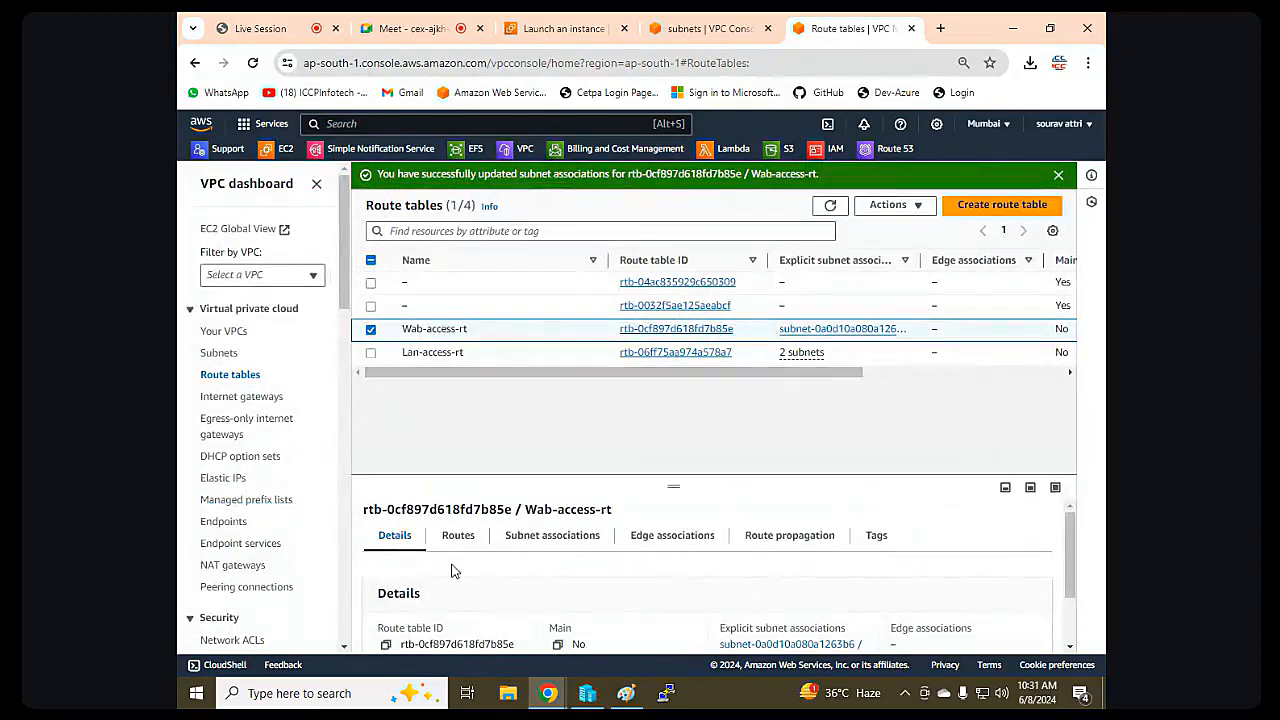
# Abandon the old EC2 launch form, start a new instance launch from the instance list and name it hr-vm.
pyautogui.click(563, 28)
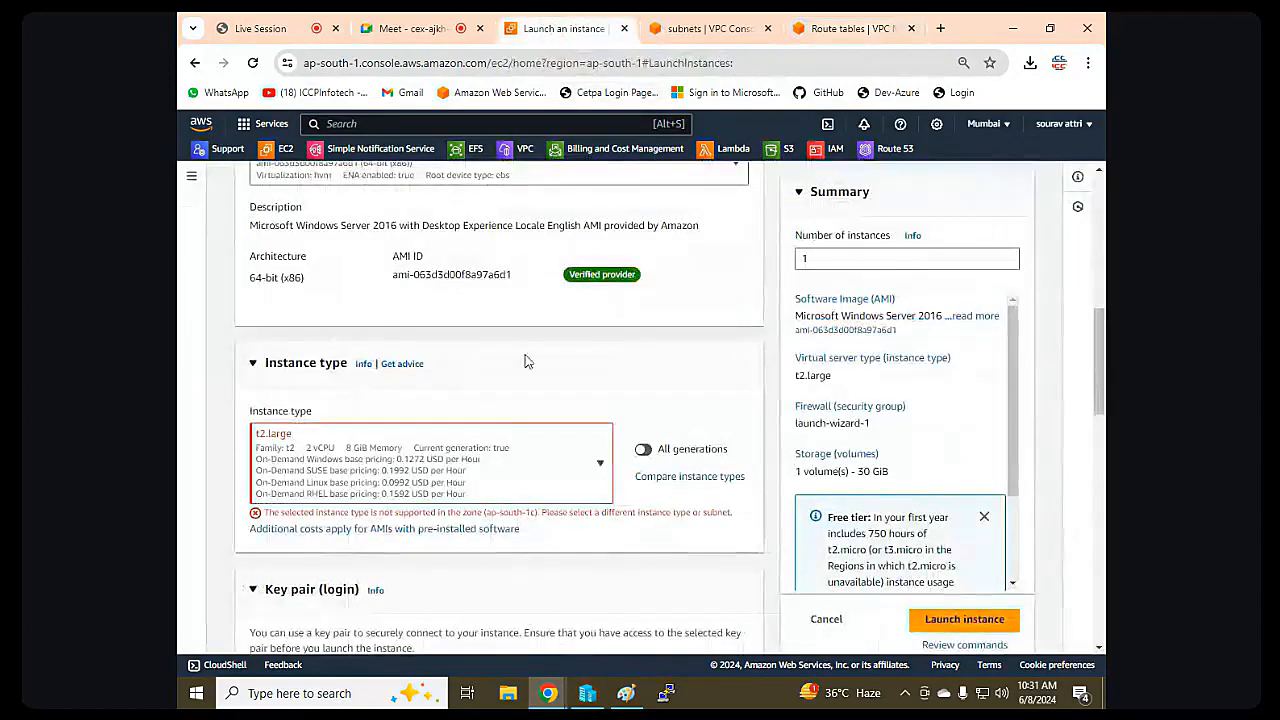
pyautogui.scroll(5, 603, 404)
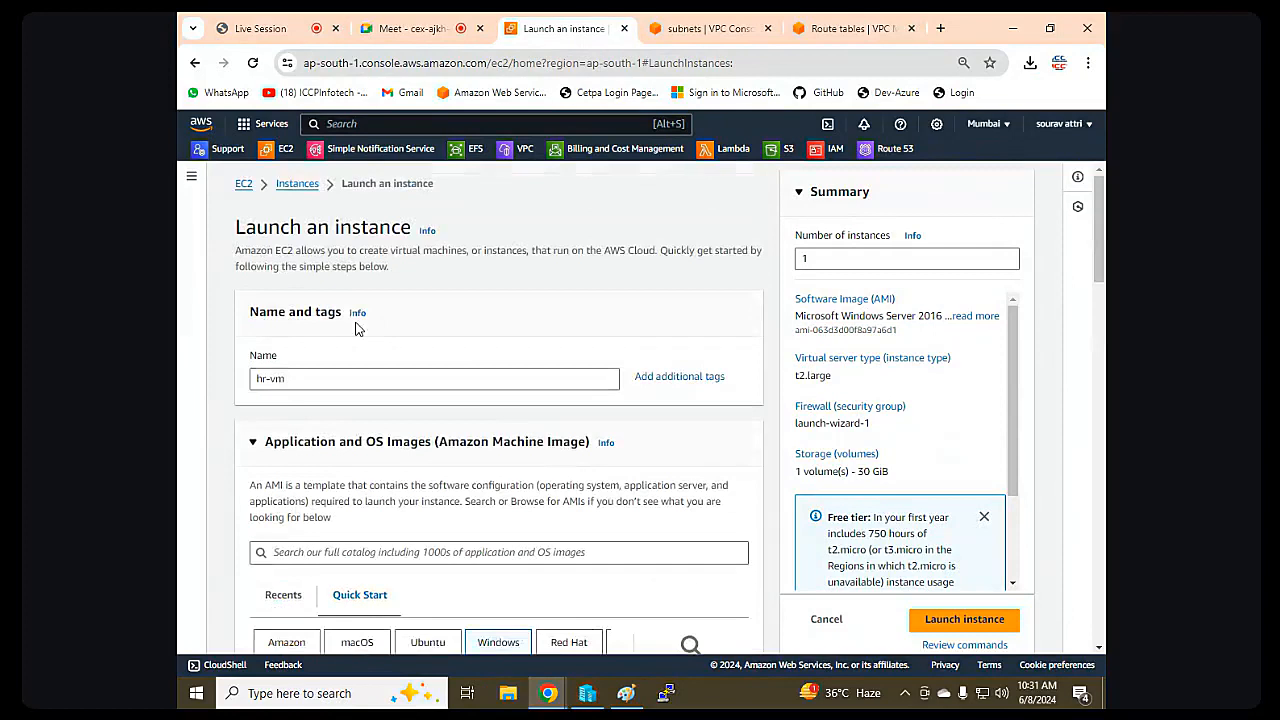
pyautogui.click(300, 185)
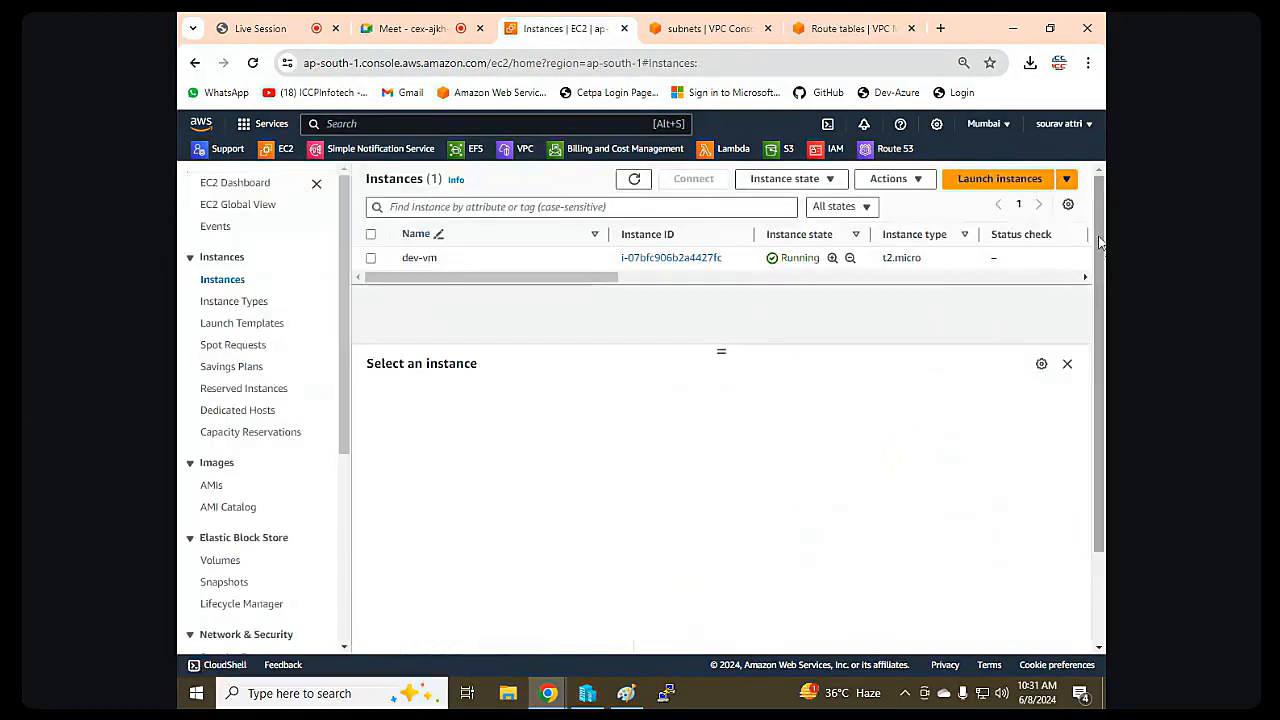
pyautogui.click(1010, 185)
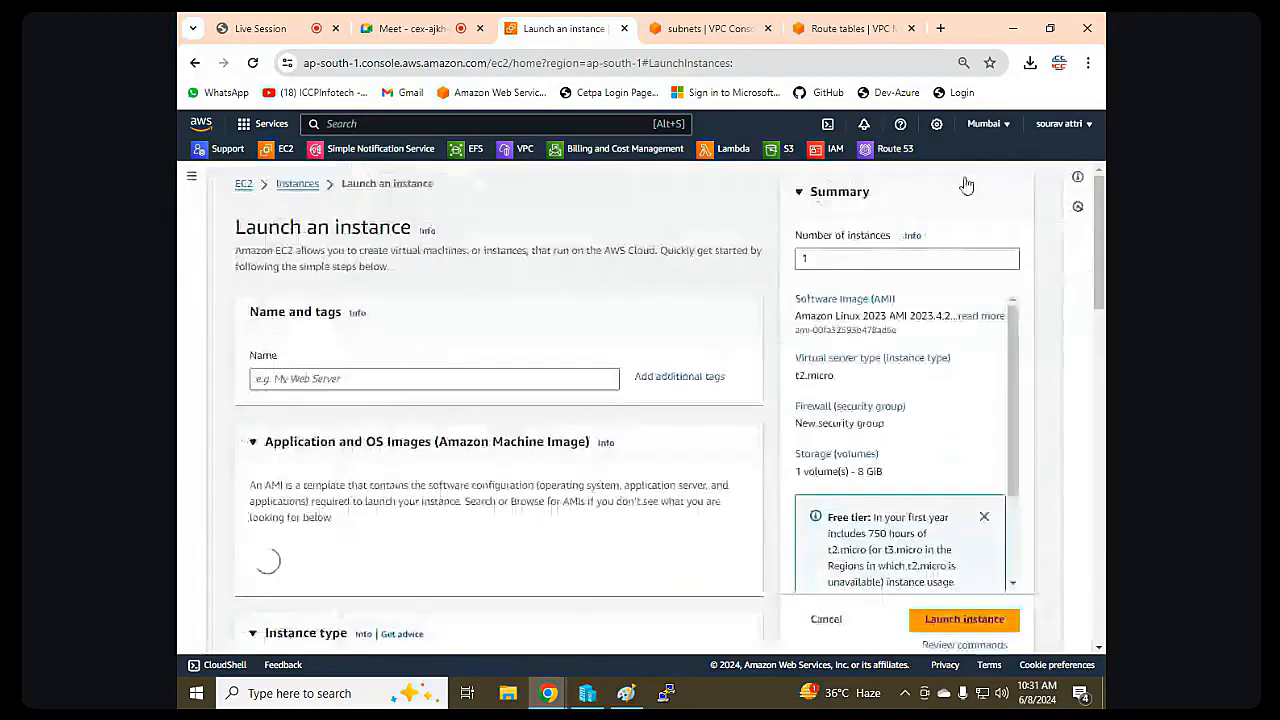
pyautogui.click(339, 380)
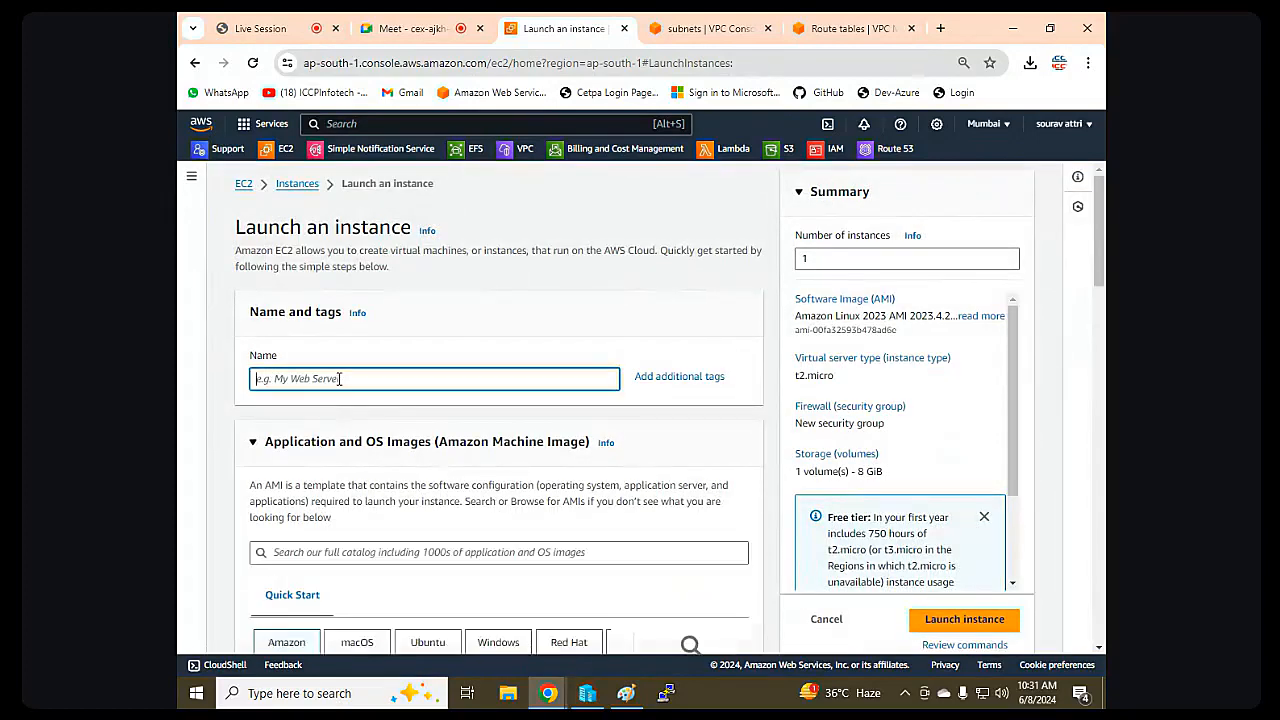
pyautogui.write('H')
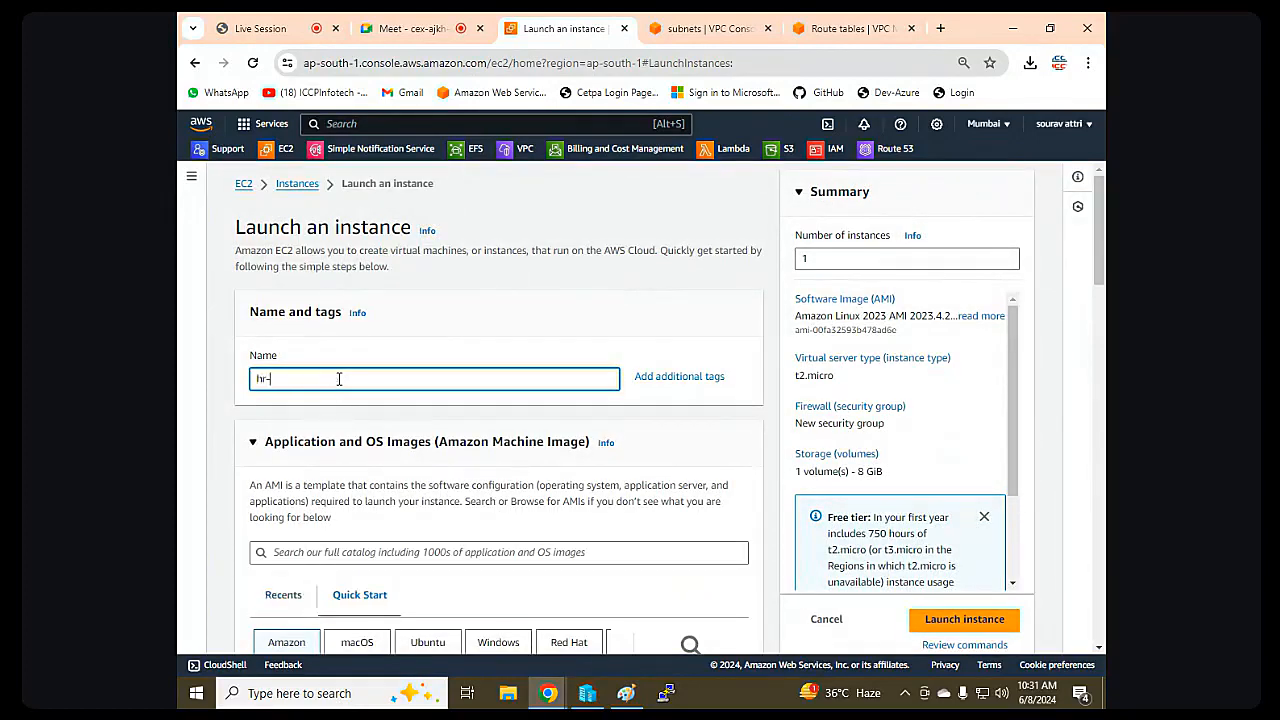
pyautogui.write('r-vm')
# Choose Windows as the operating system and Microsoft Windows Server 2016 Base as the machine image.
pyautogui.scroll(-2, 533, 540)
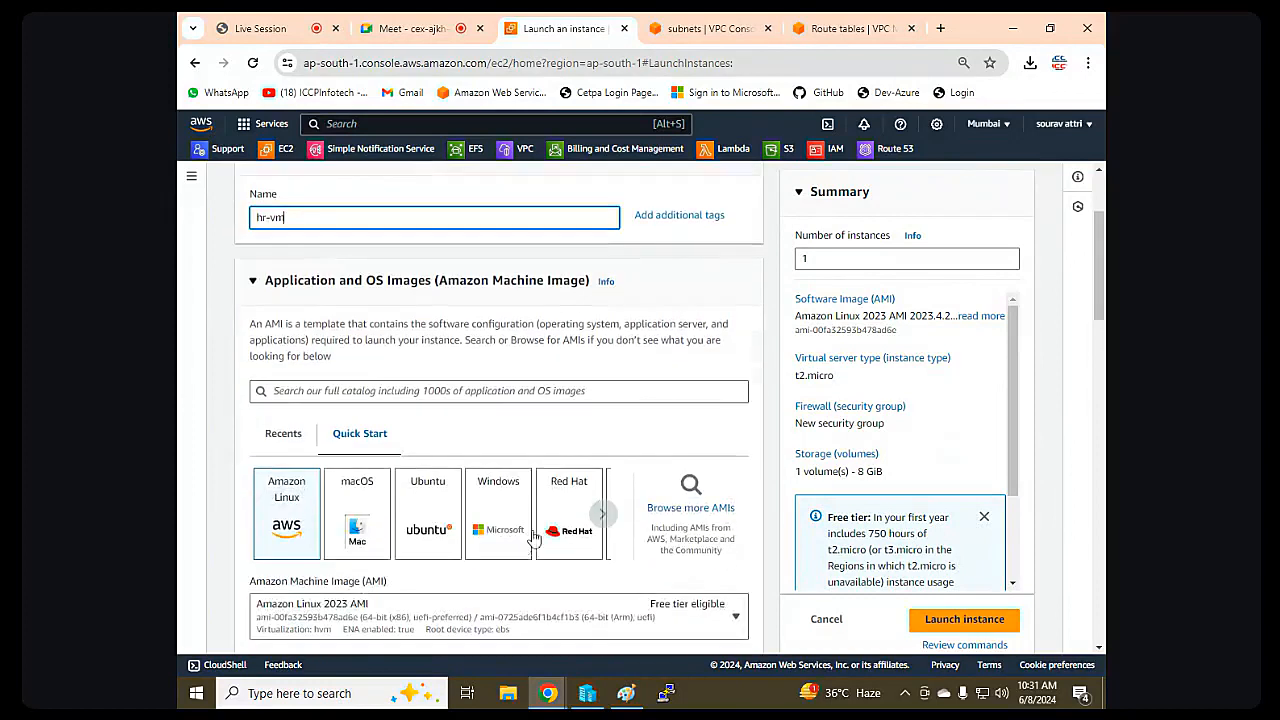
pyautogui.scroll(-1, 452, 476)
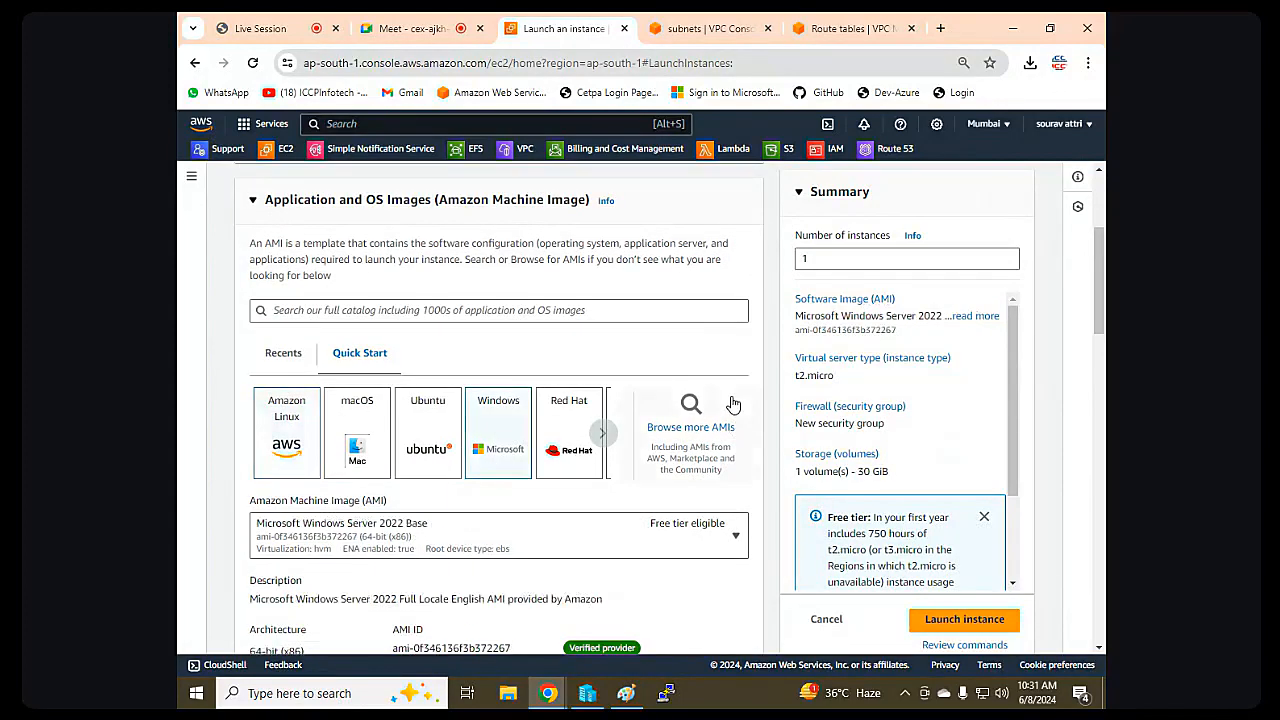
pyautogui.scroll(-2, 732, 403)
pyautogui.click(422, 379)
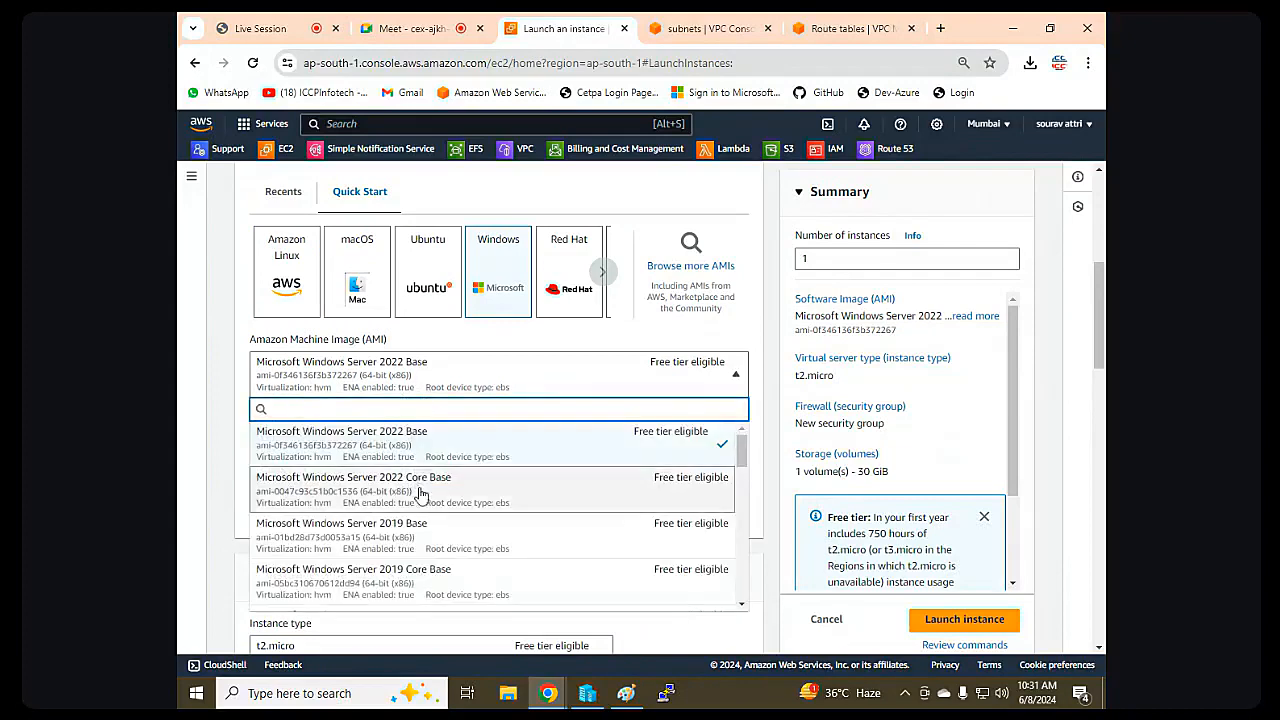
pyautogui.scroll(-1, 458, 498)
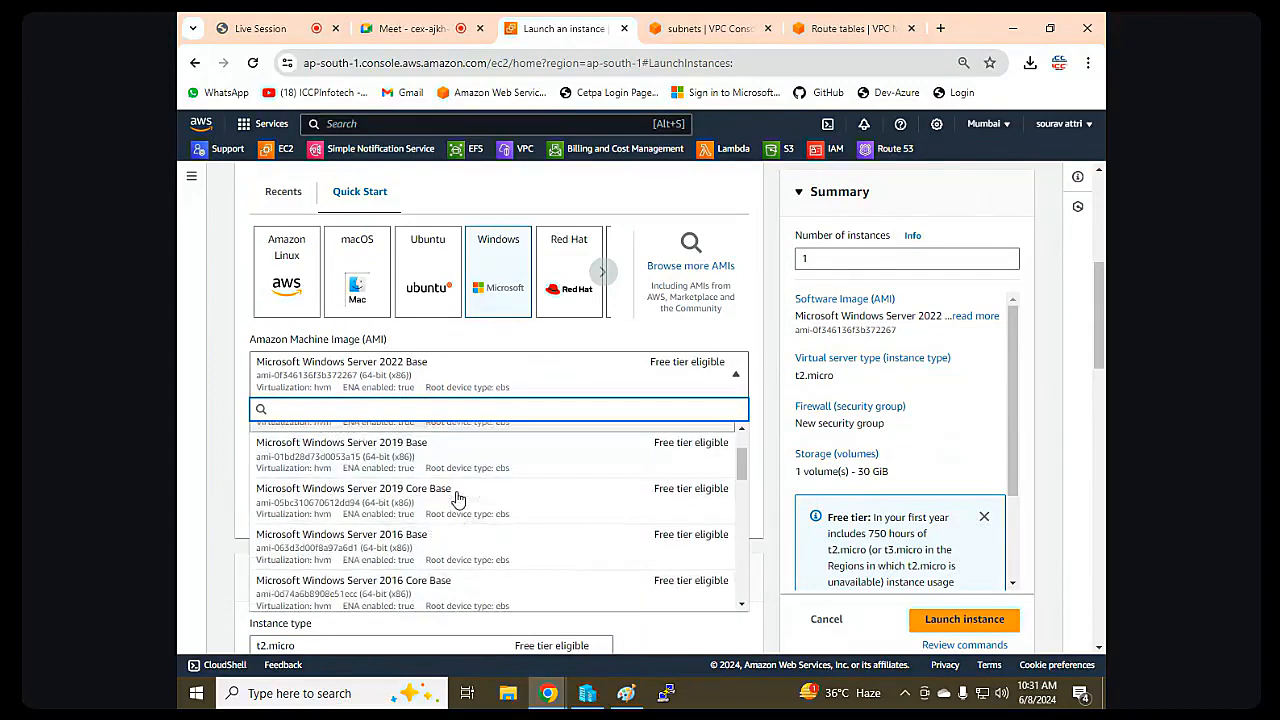
pyautogui.scroll(-2, 460, 560)
pyautogui.scroll(3, 469, 556)
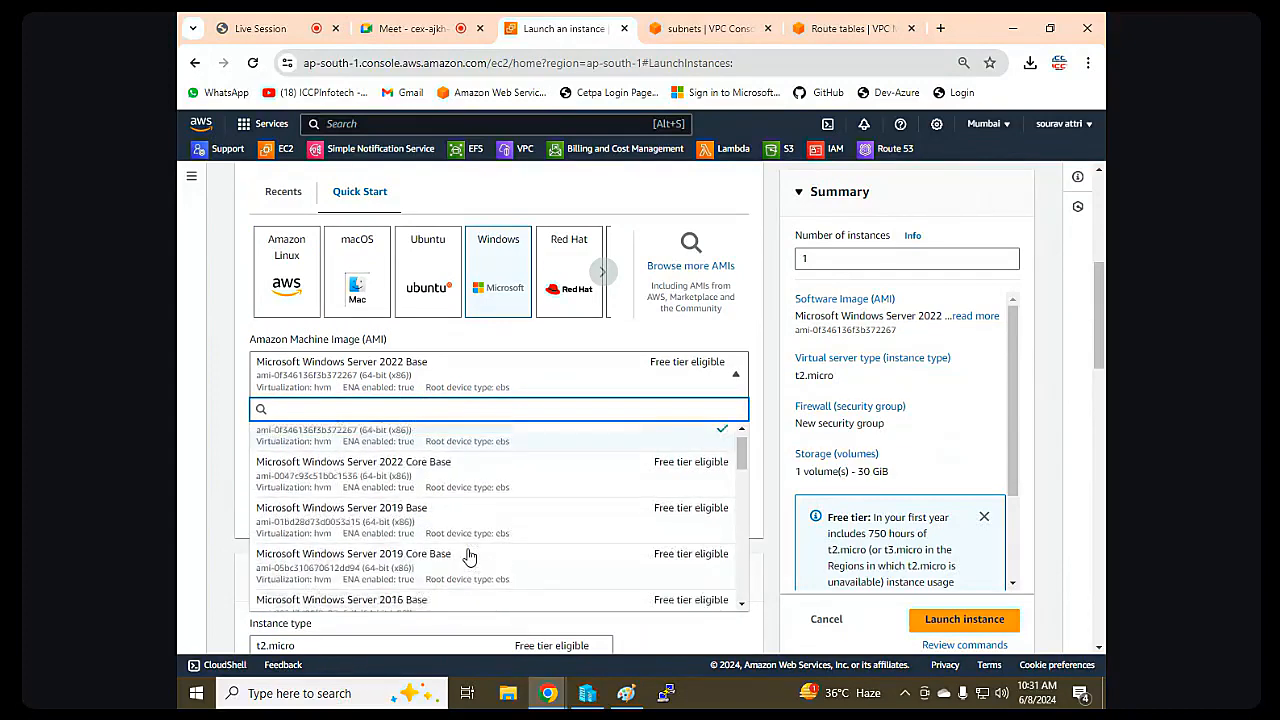
pyautogui.scroll(2, 469, 556)
pyautogui.scroll(-4, 470, 530)
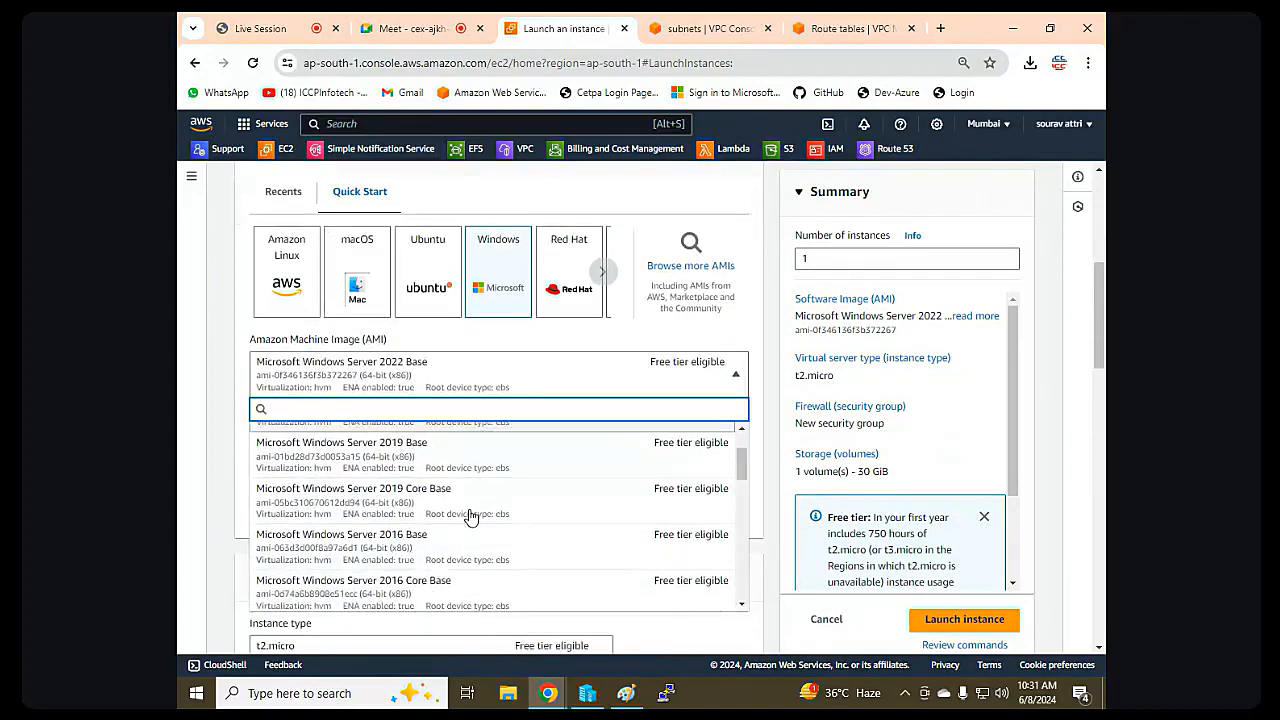
pyautogui.scroll(-1, 470, 516)
pyautogui.scroll(1, 440, 530)
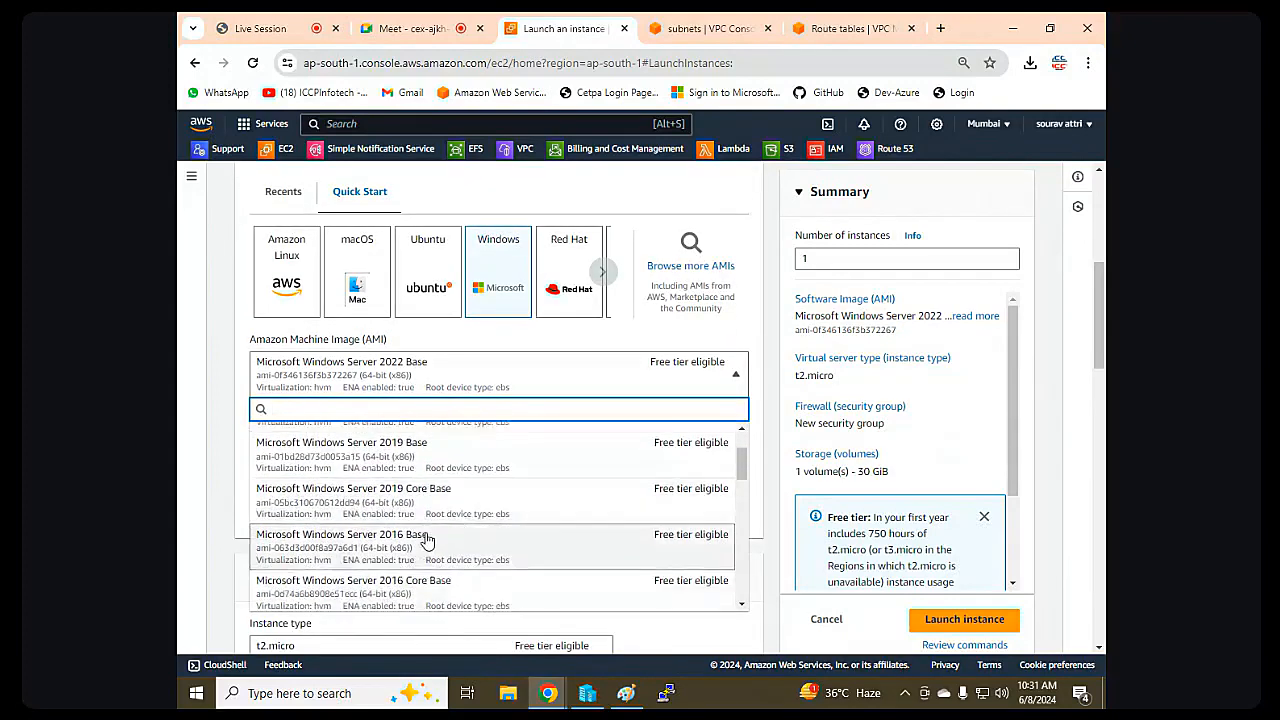
pyautogui.click(636, 525)
# Select the existing key pair cloudvmkey for the hr-vm instance's login.
pyautogui.scroll(-1, 697, 460)
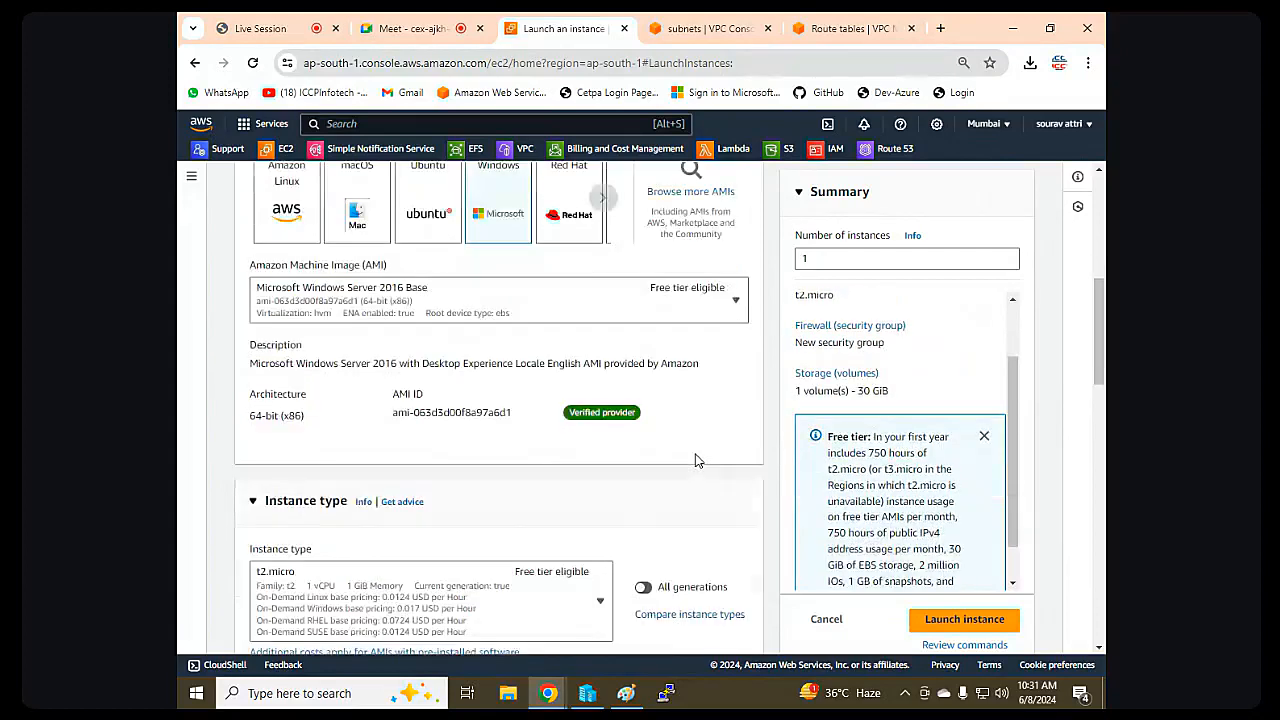
pyautogui.scroll(-3, 697, 460)
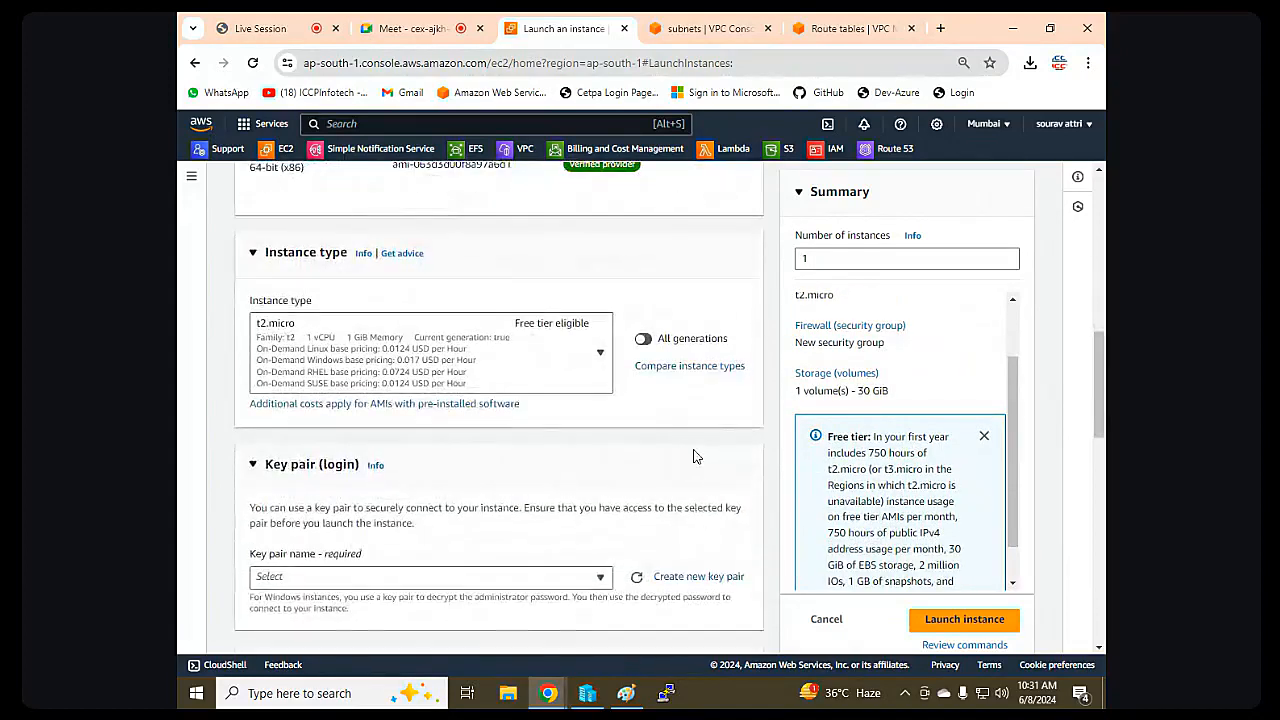
pyautogui.scroll(-1, 697, 456)
pyautogui.scroll(-1, 655, 425)
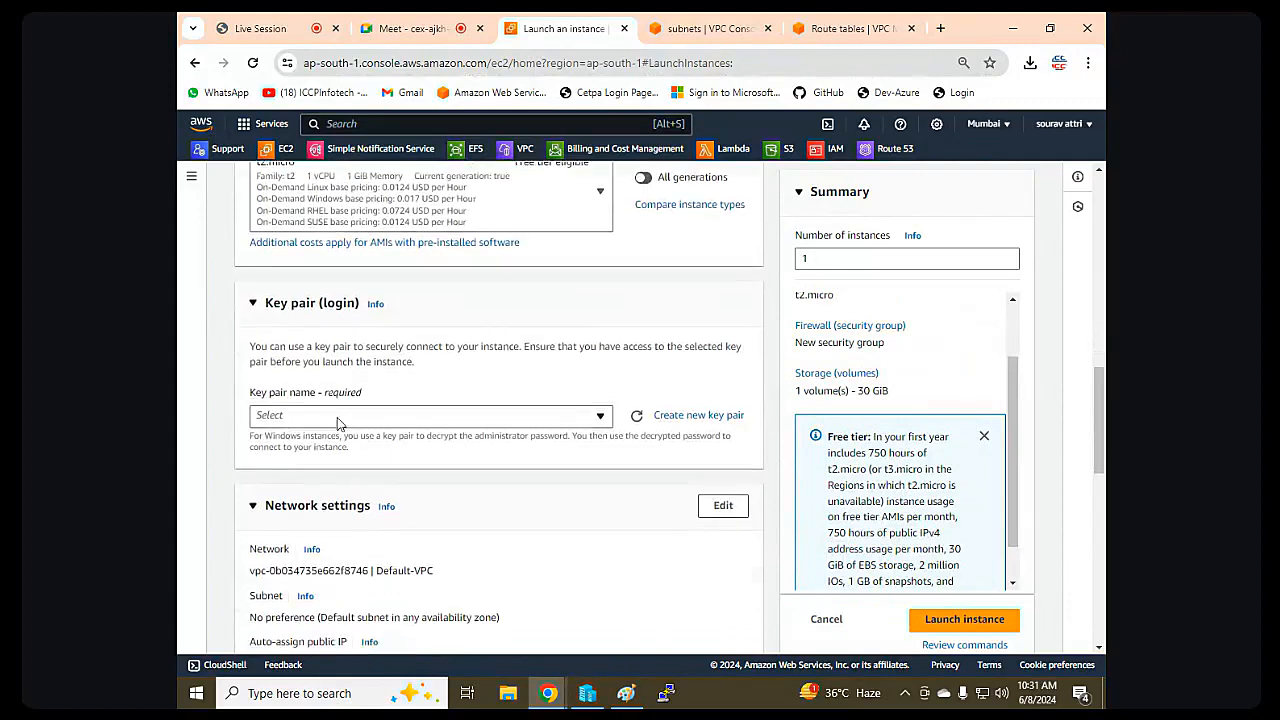
pyautogui.click(397, 415)
pyautogui.click(318, 527)
# Open the instance's network settings for editing and set the VPC to Iccp-vpc1.
pyautogui.scroll(-2, 548, 475)
pyautogui.click(722, 344)
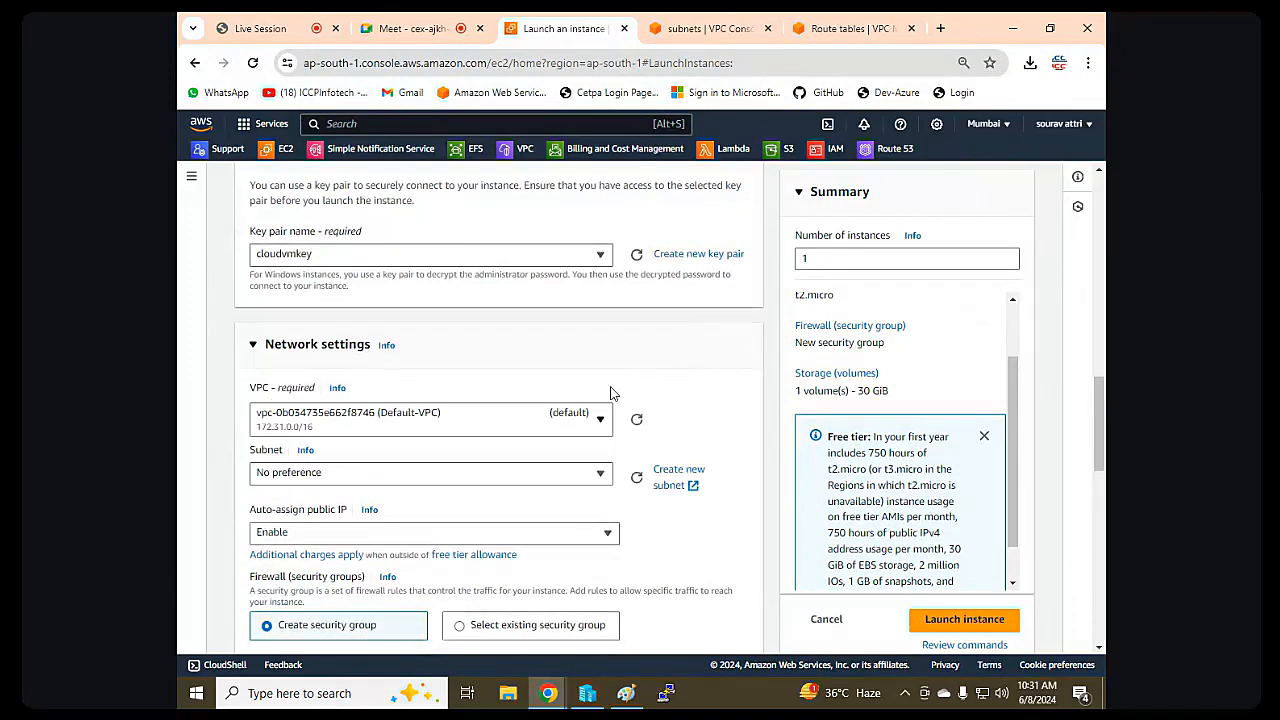
pyautogui.scroll(-1, 446, 446)
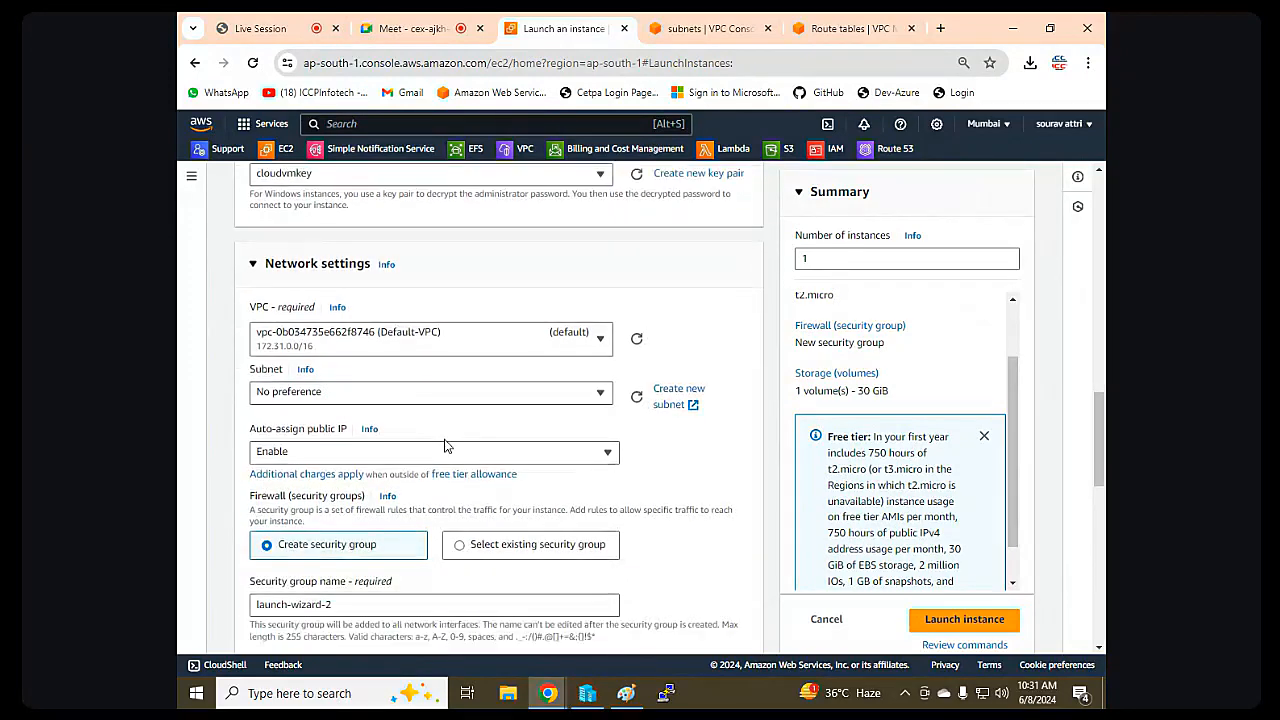
pyautogui.click(467, 340)
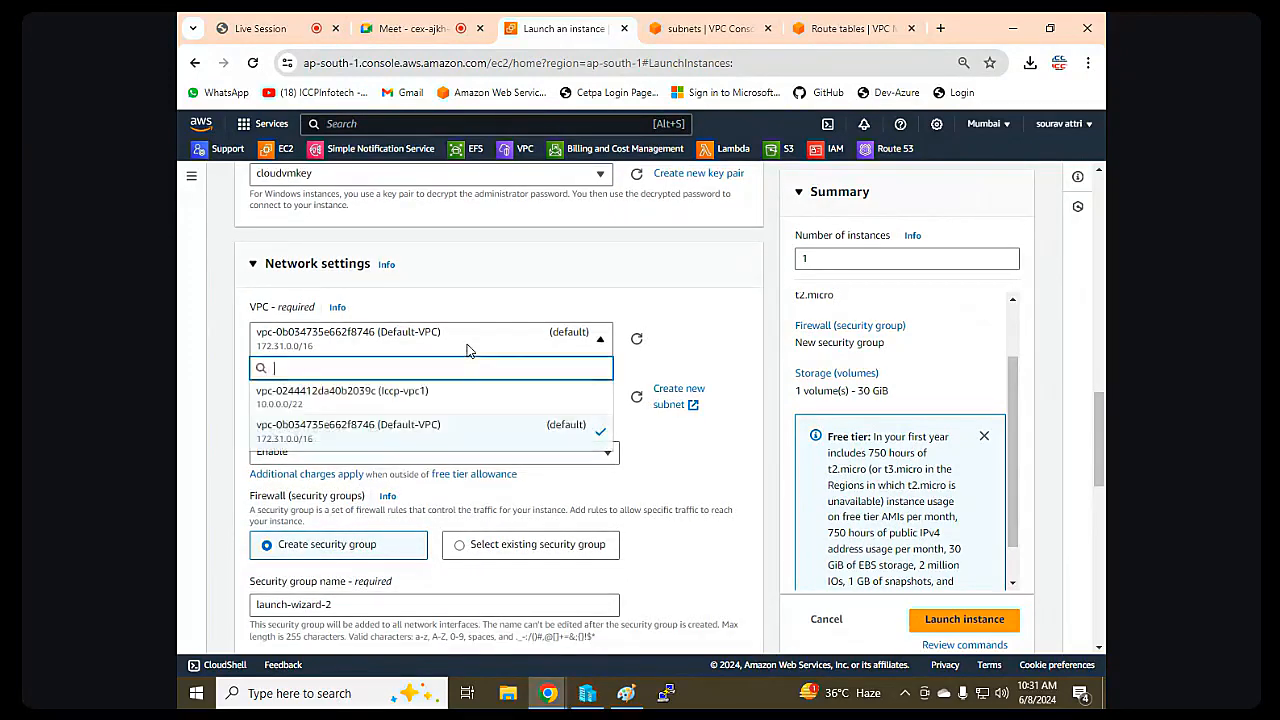
pyautogui.click(432, 389)
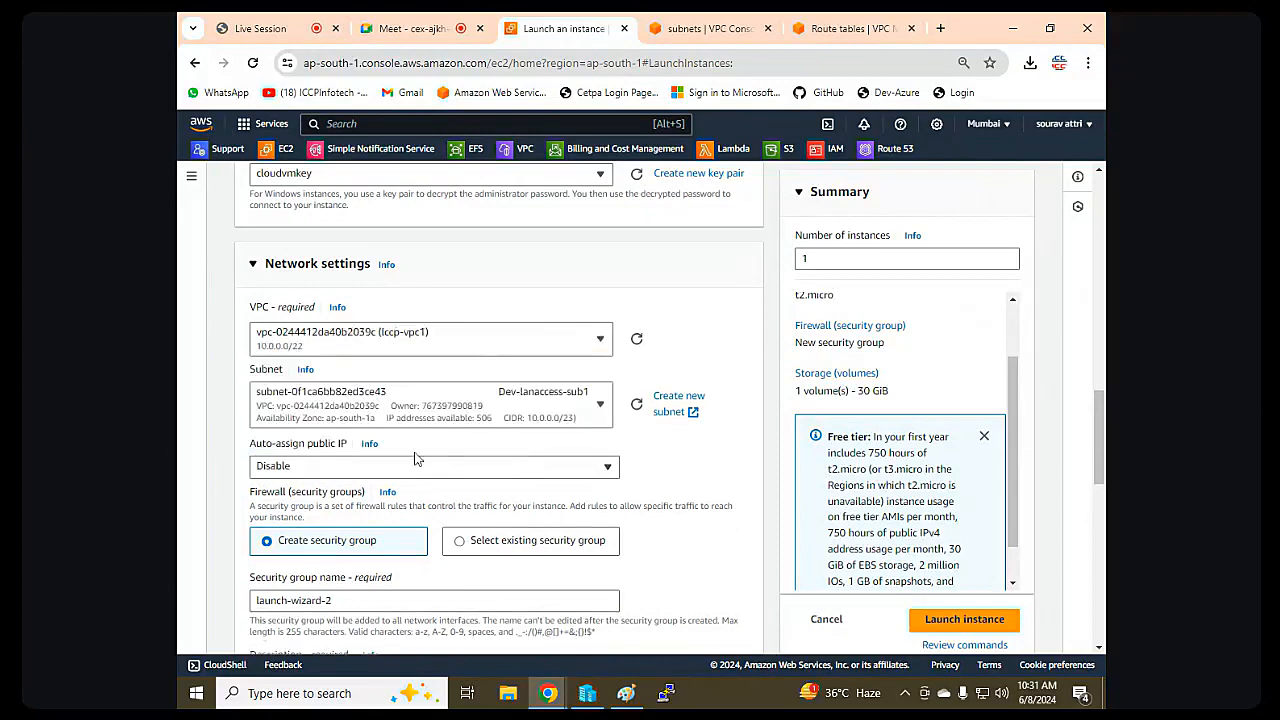
# Place the instance in hr-subnet and enable auto-assignment of a public IP.
pyautogui.scroll(-1, 450, 439)
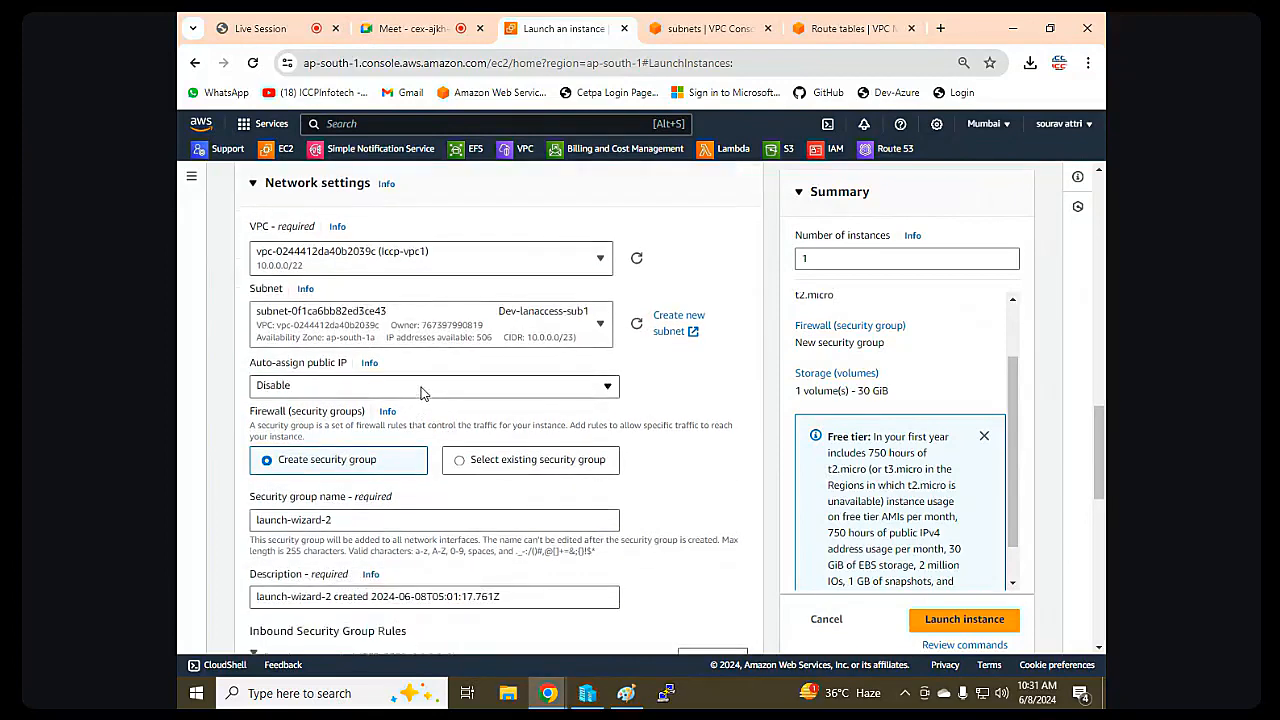
pyautogui.click(507, 328)
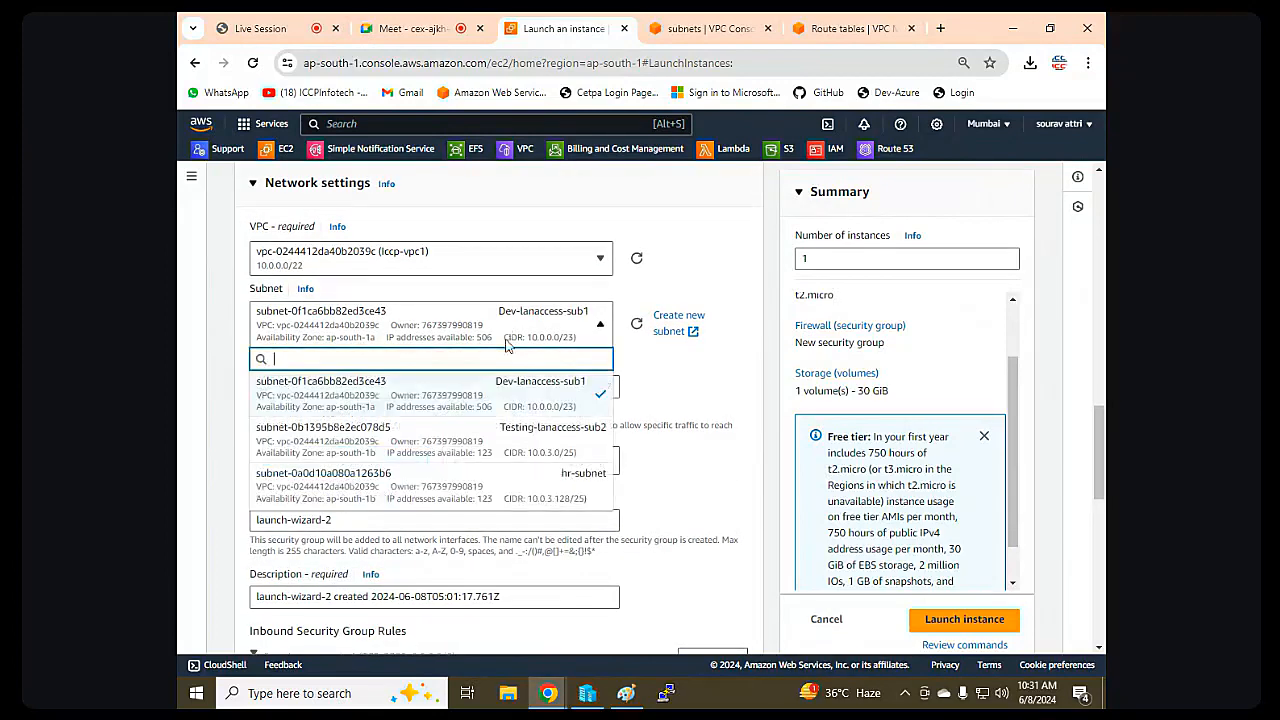
pyautogui.click(502, 480)
pyautogui.click(400, 388)
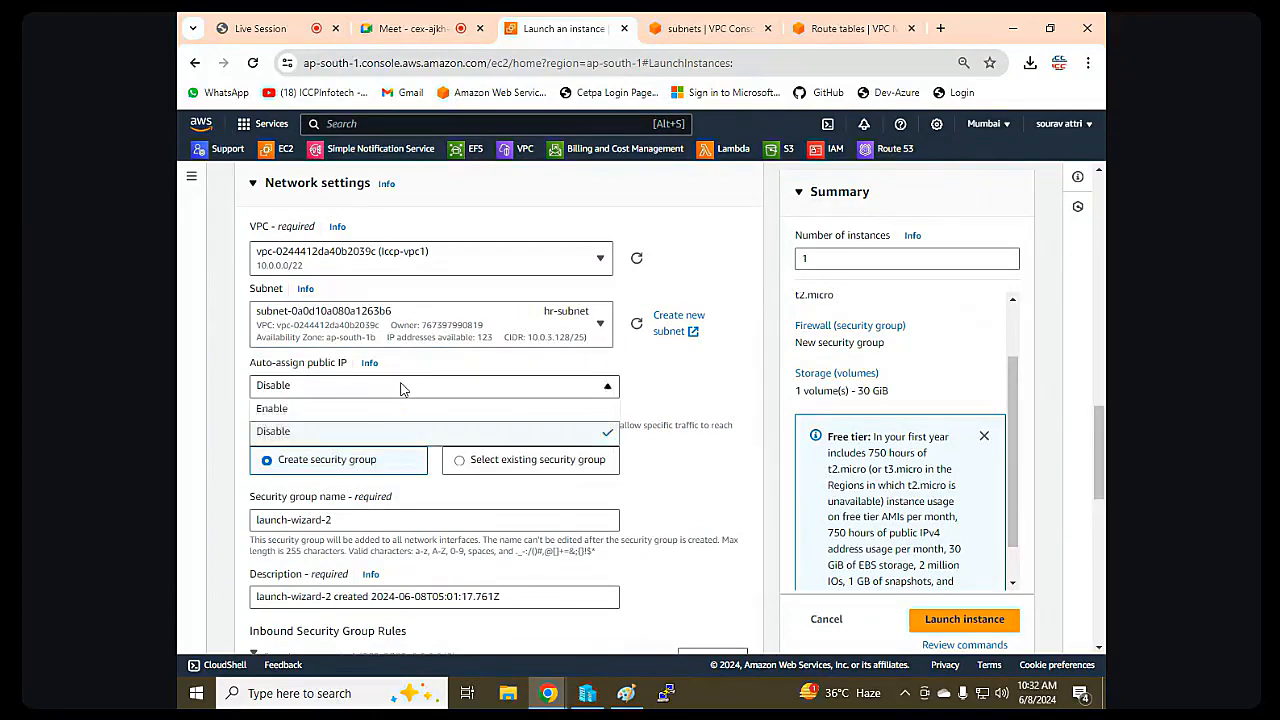
pyautogui.click(300, 408)
# Assign the existing security group launch-wizard-1 and launch the hr-vm instance.
pyautogui.scroll(-1, 437, 449)
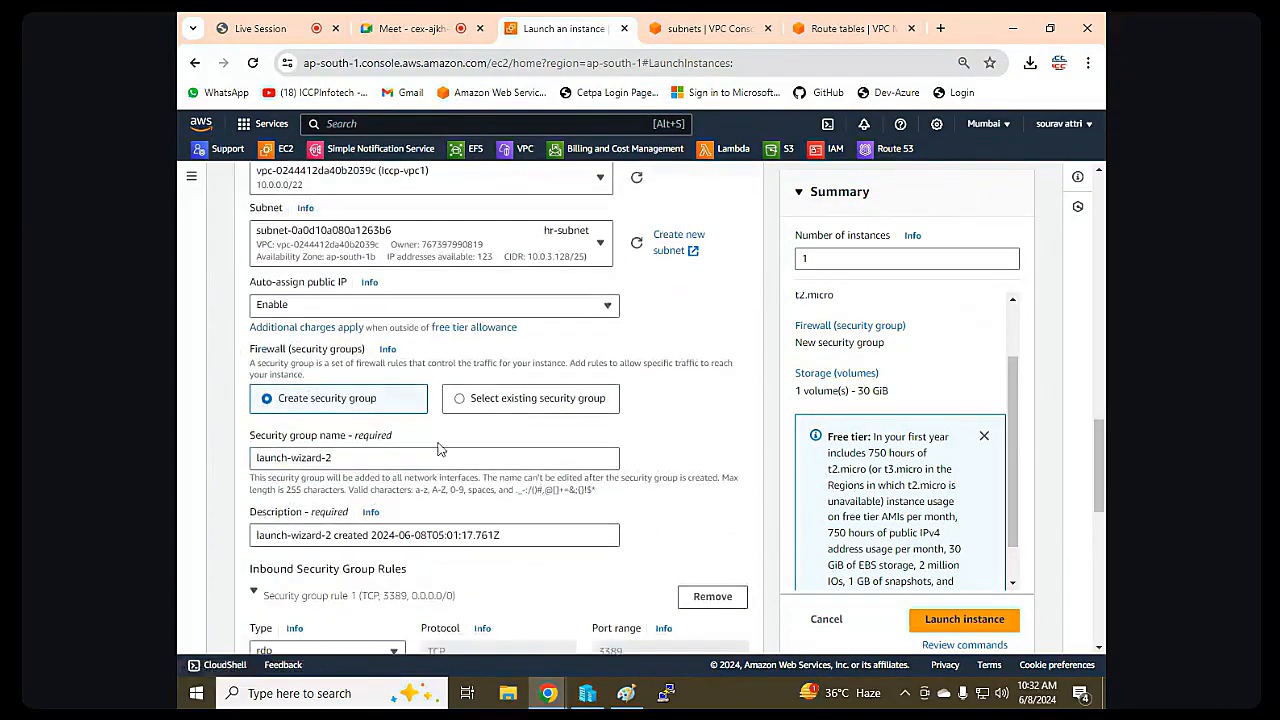
pyautogui.click(340, 451)
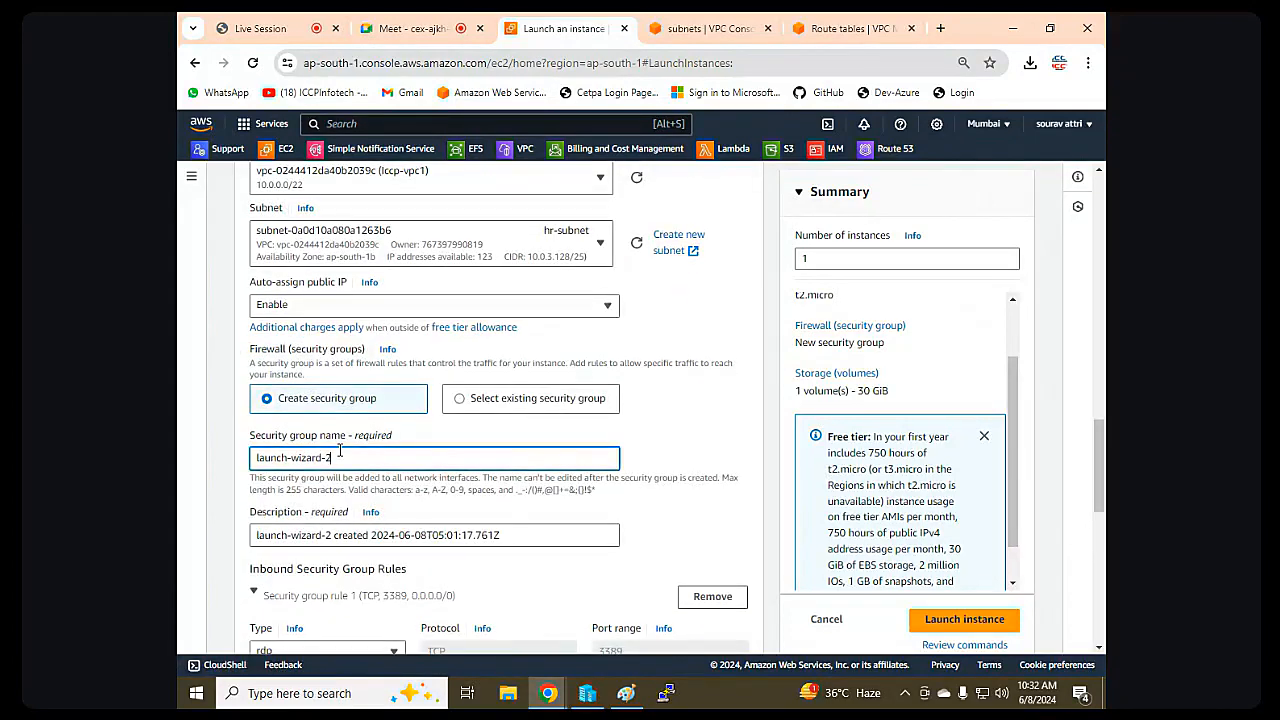
pyautogui.click(512, 405)
pyautogui.click(434, 466)
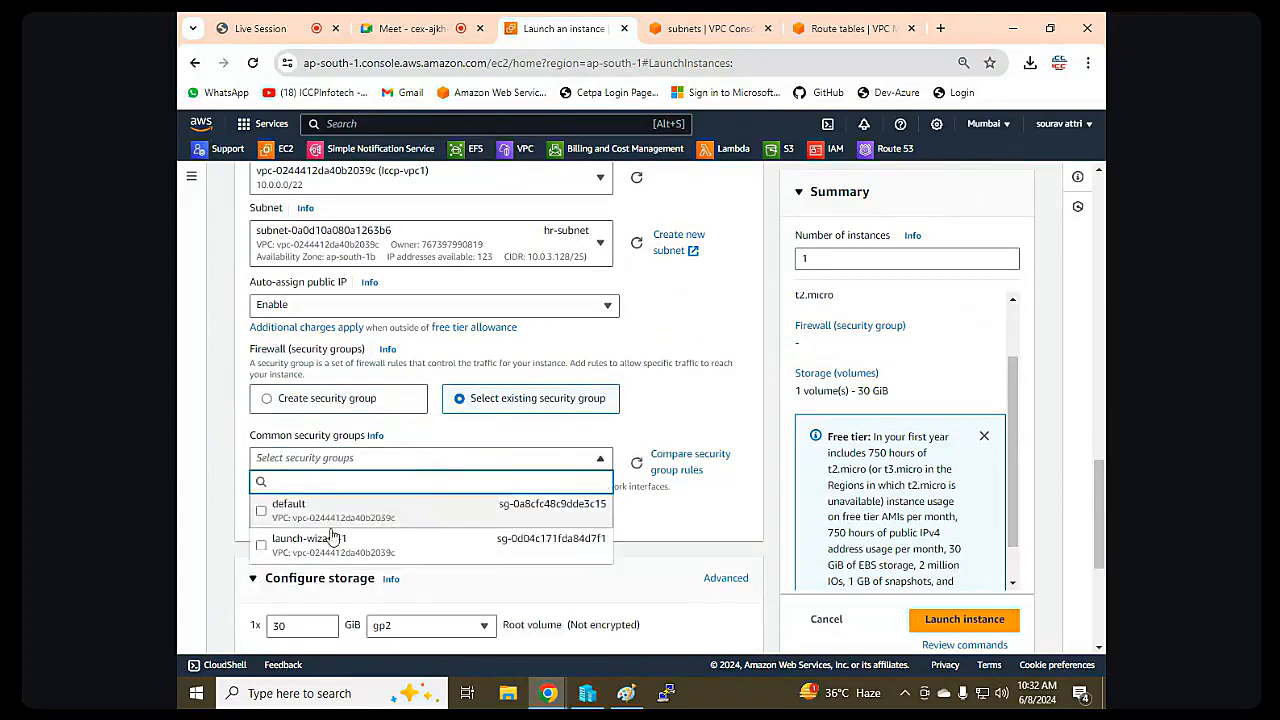
pyautogui.click(266, 553)
pyautogui.scroll(-4, 967, 615)
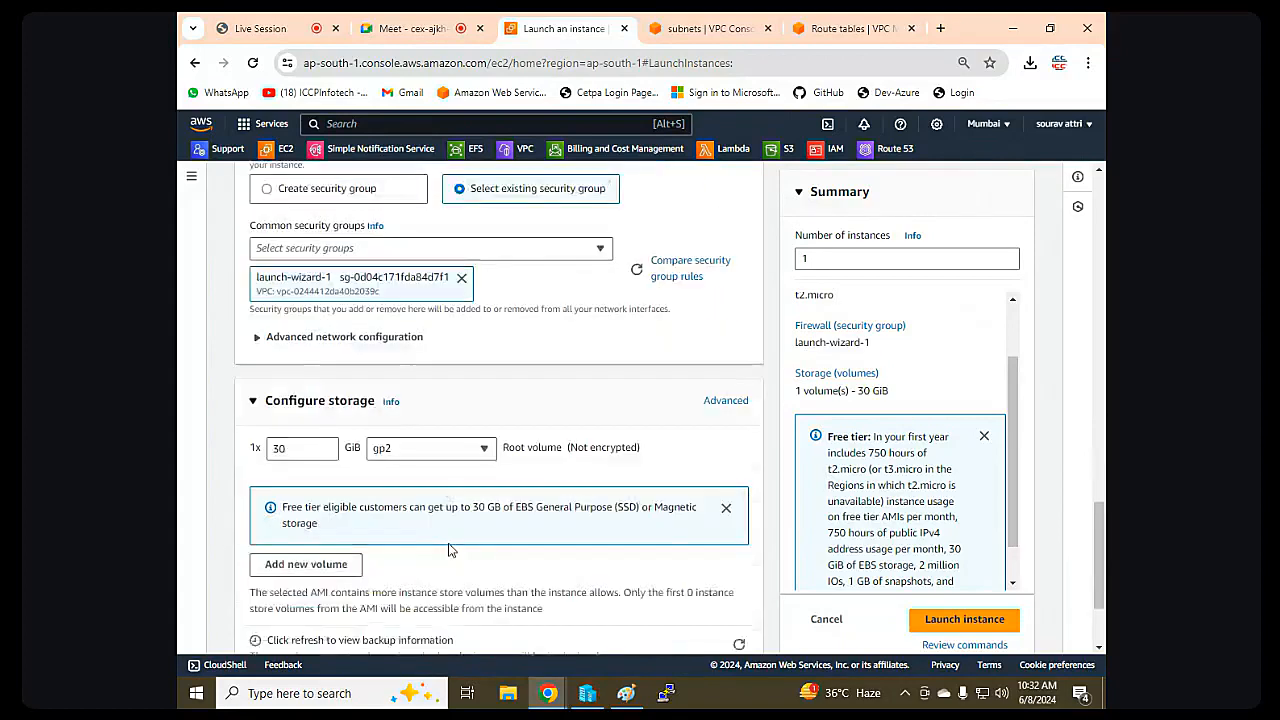
pyautogui.click(966, 591)
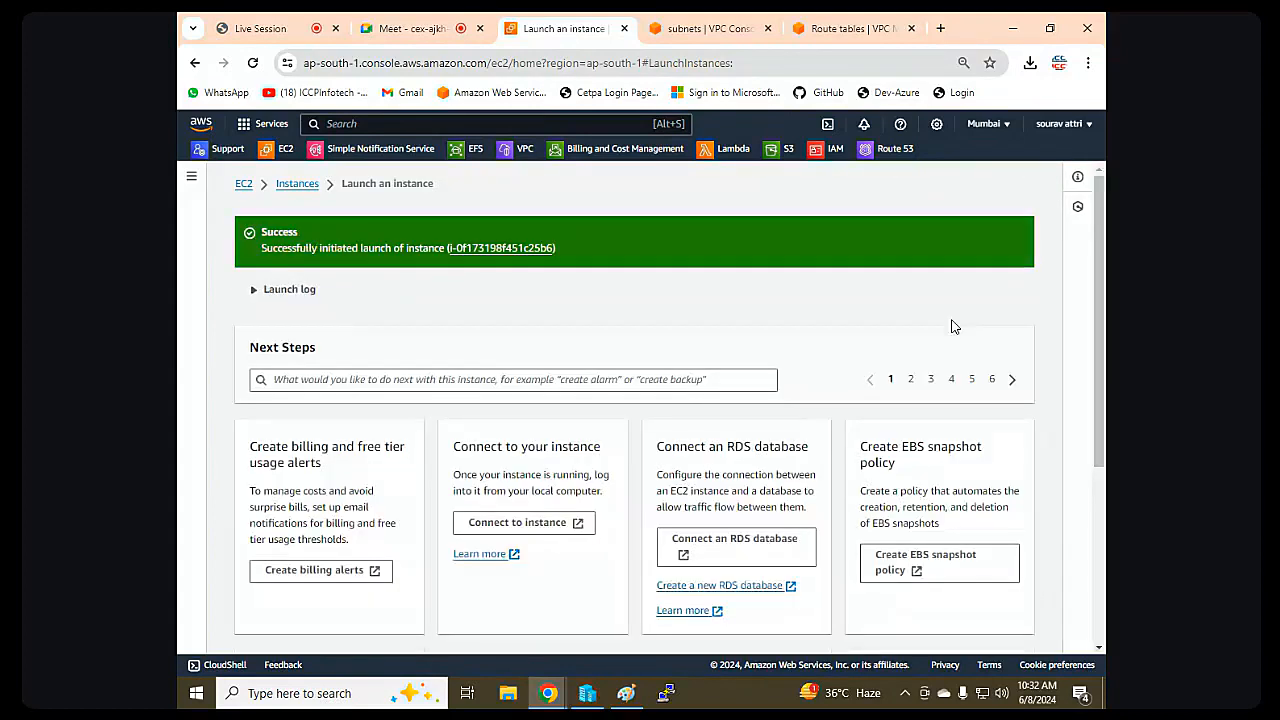
# Return to the instance list, refresh it and view the details of dev-vm and hr-vm.
pyautogui.click(290, 184)
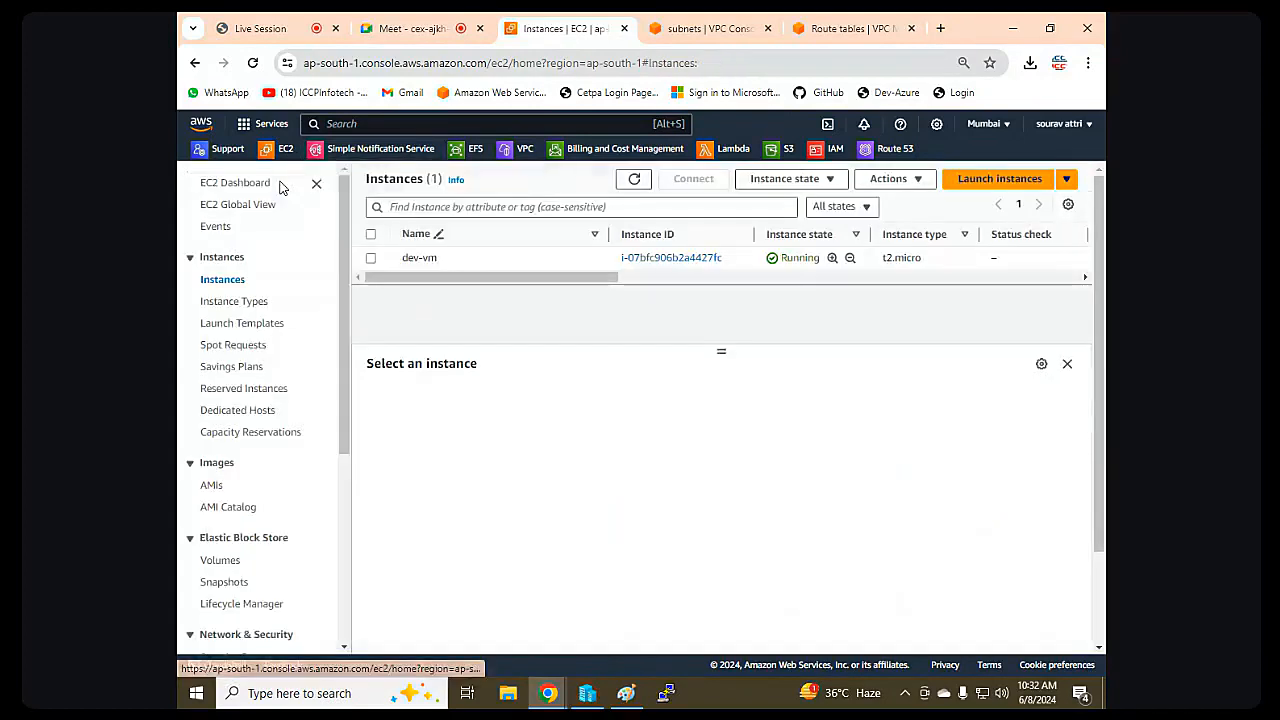
pyautogui.click(634, 178)
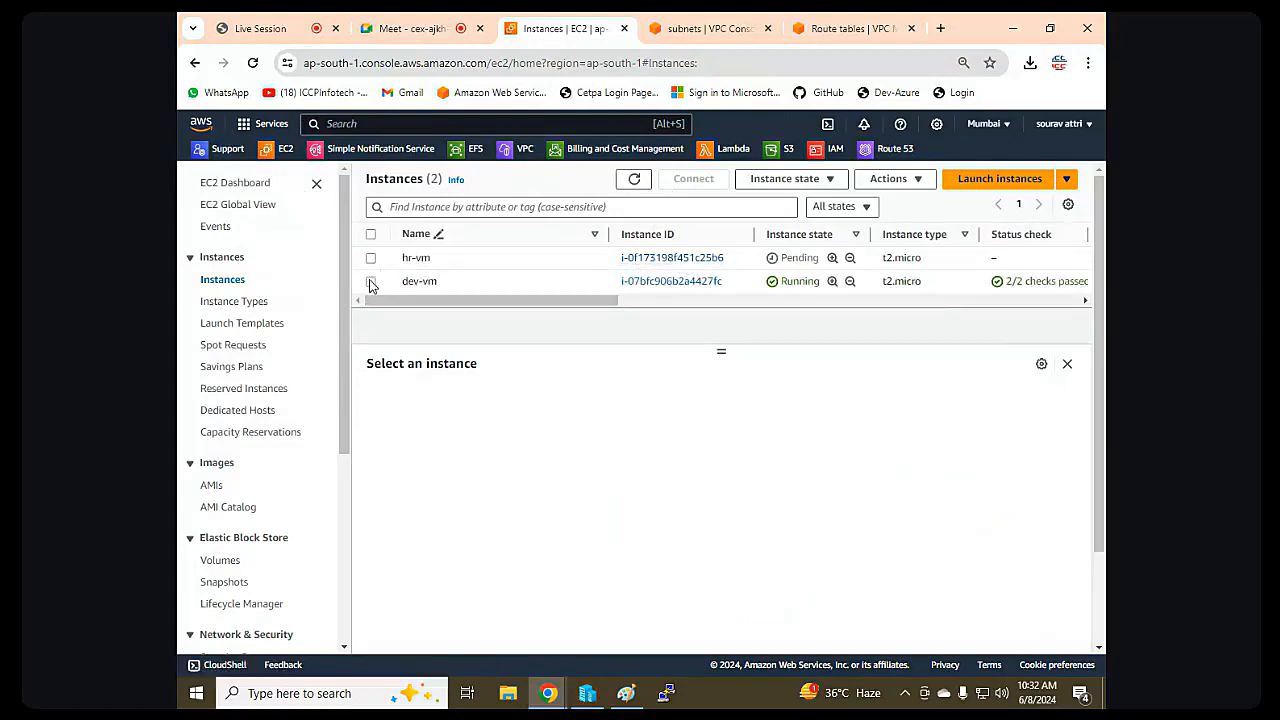
pyautogui.click(370, 282)
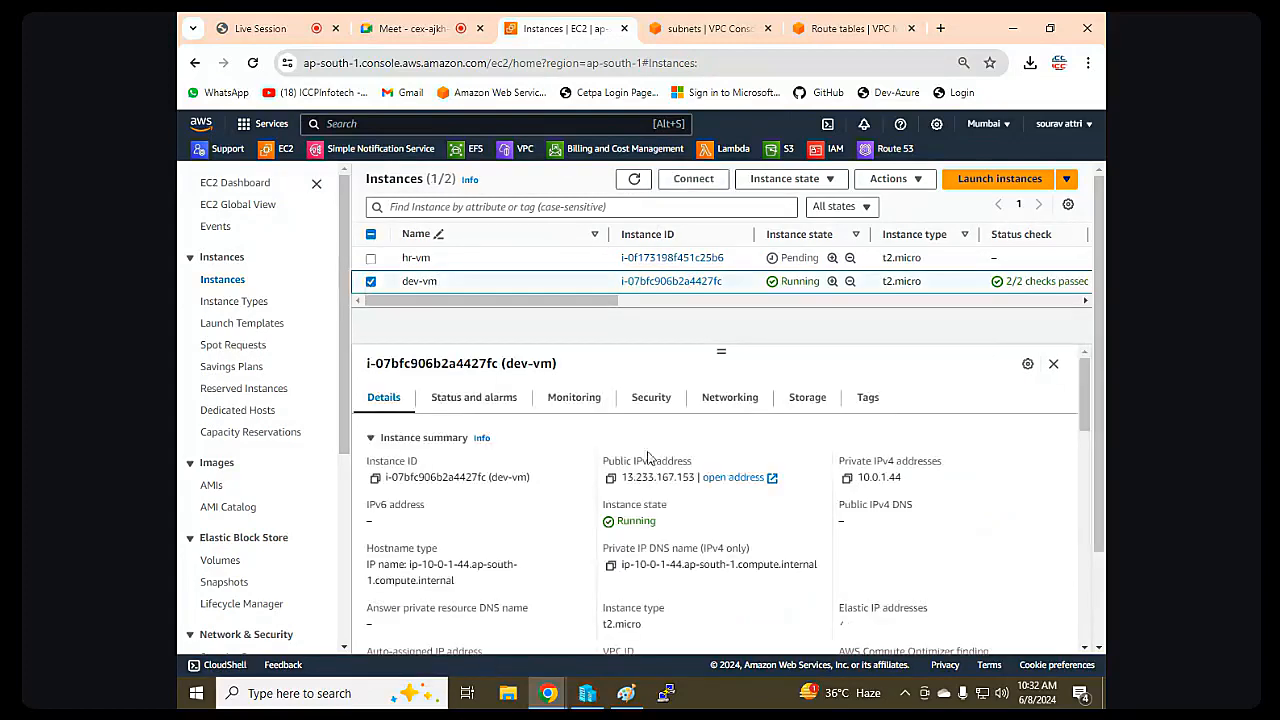
pyautogui.click(370, 283)
pyautogui.click(370, 259)
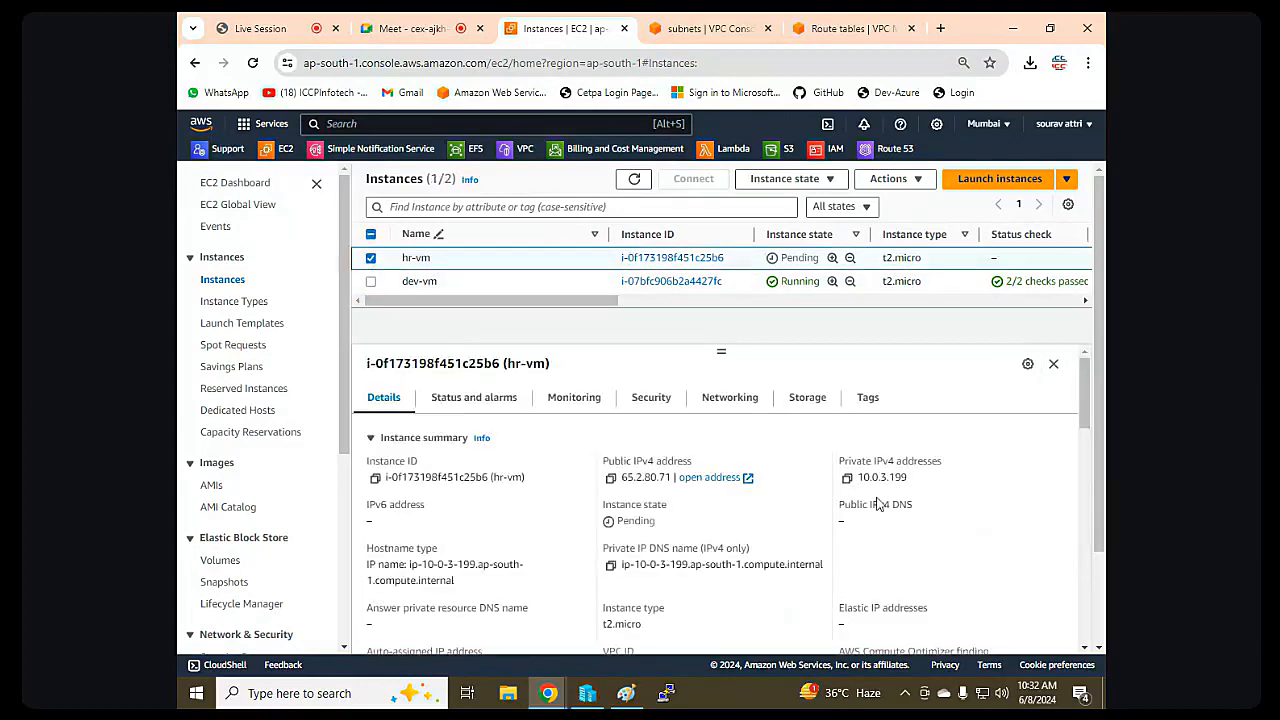
# Copy hr-vm's public IPv4 address and try to connect to it with Remote Desktop Connection.
pyautogui.click(609, 478)
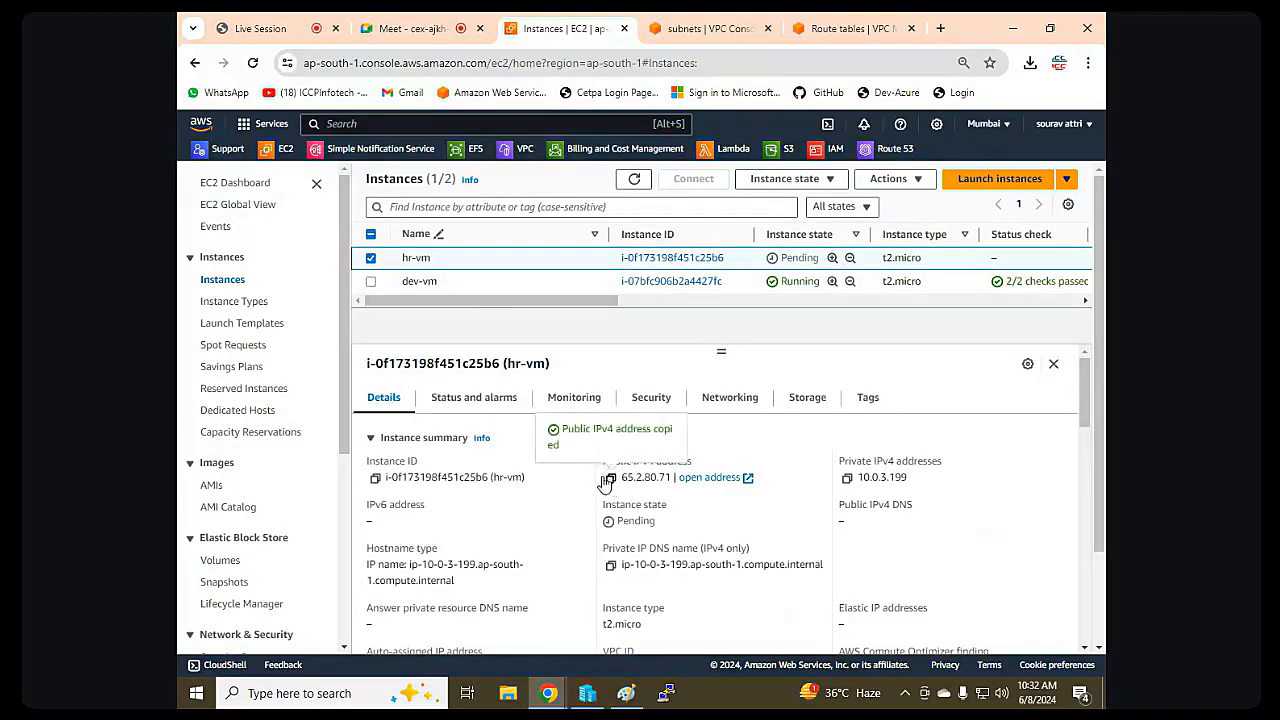
pyautogui.click(320, 687)
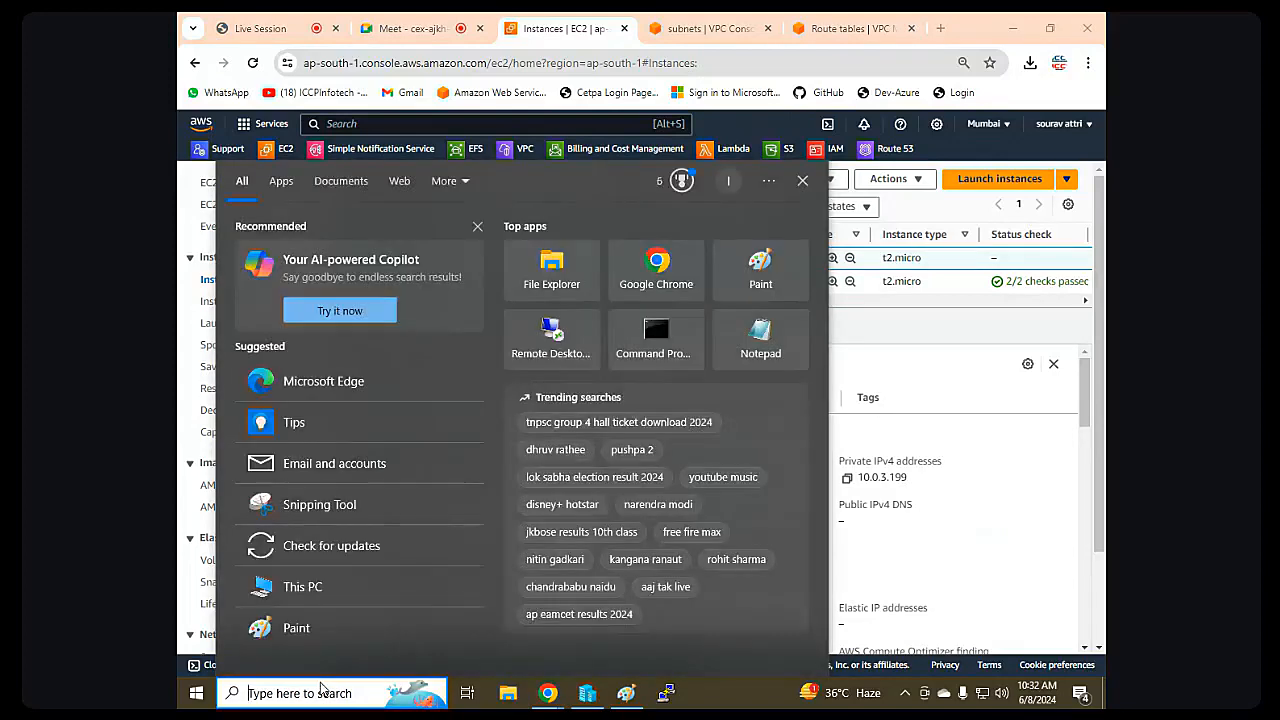
pyautogui.click(537, 338)
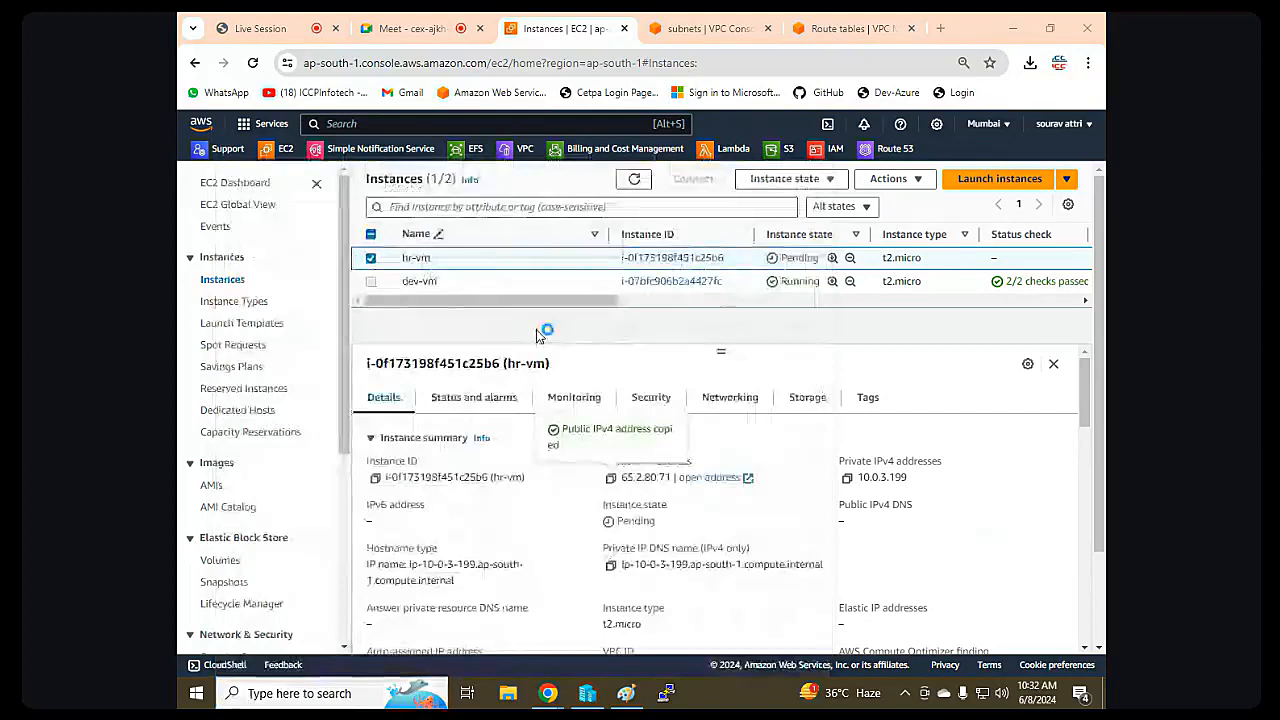
pyautogui.hotkey('ctrl', 'v')
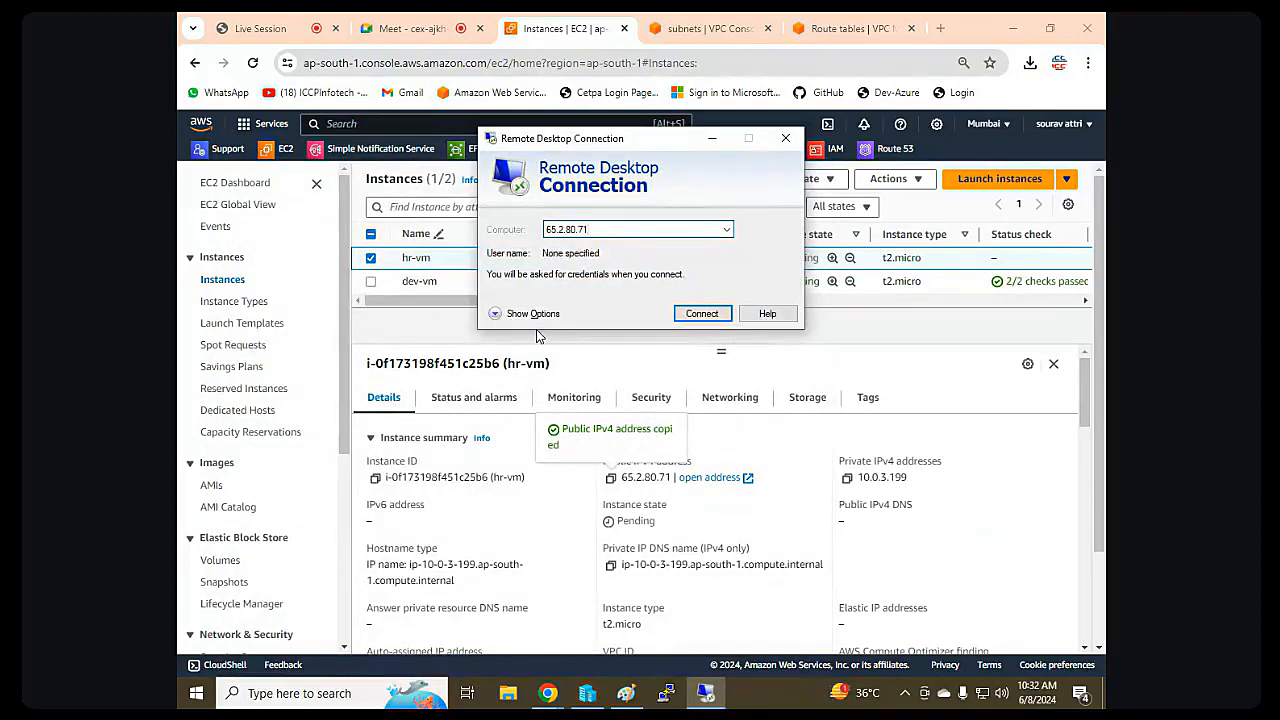
pyautogui.press('Return')
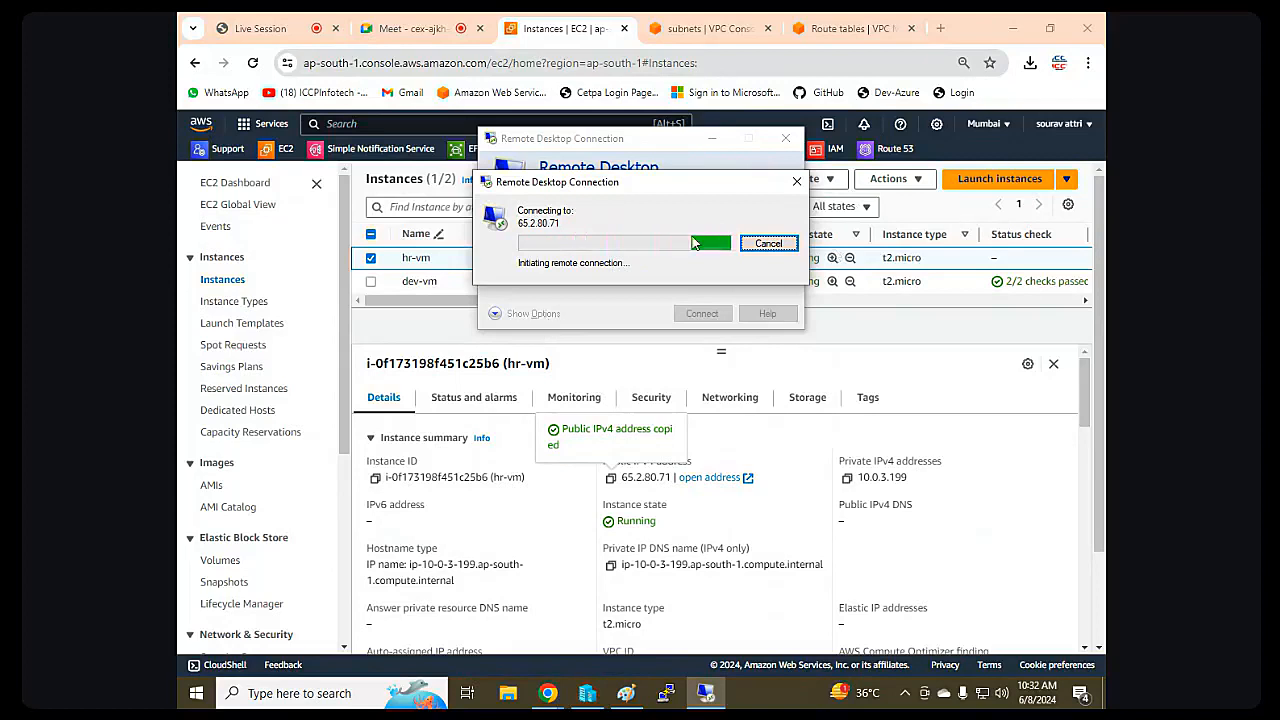
pyautogui.click(797, 182)
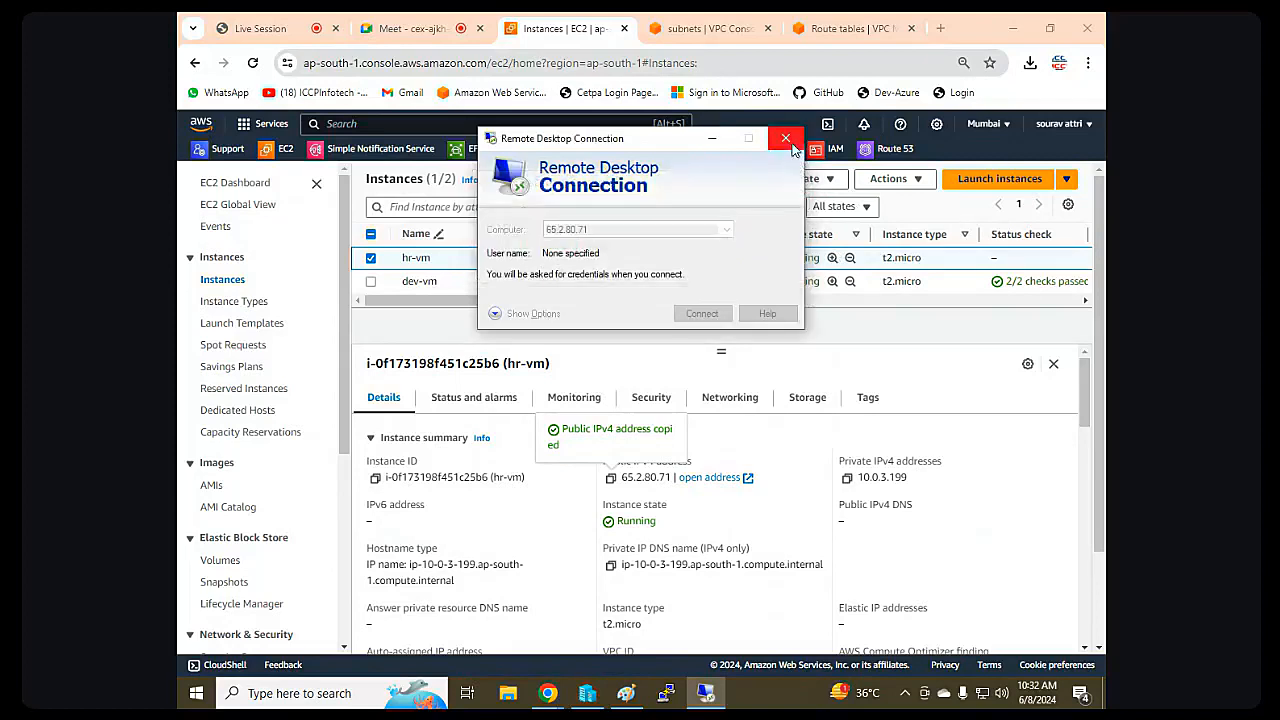
pyautogui.click(786, 138)
# Refresh the instance list, copy dev-vm's public IPv4 address and test a Remote Desktop connection to 13.233.167.153.
pyautogui.click(371, 258)
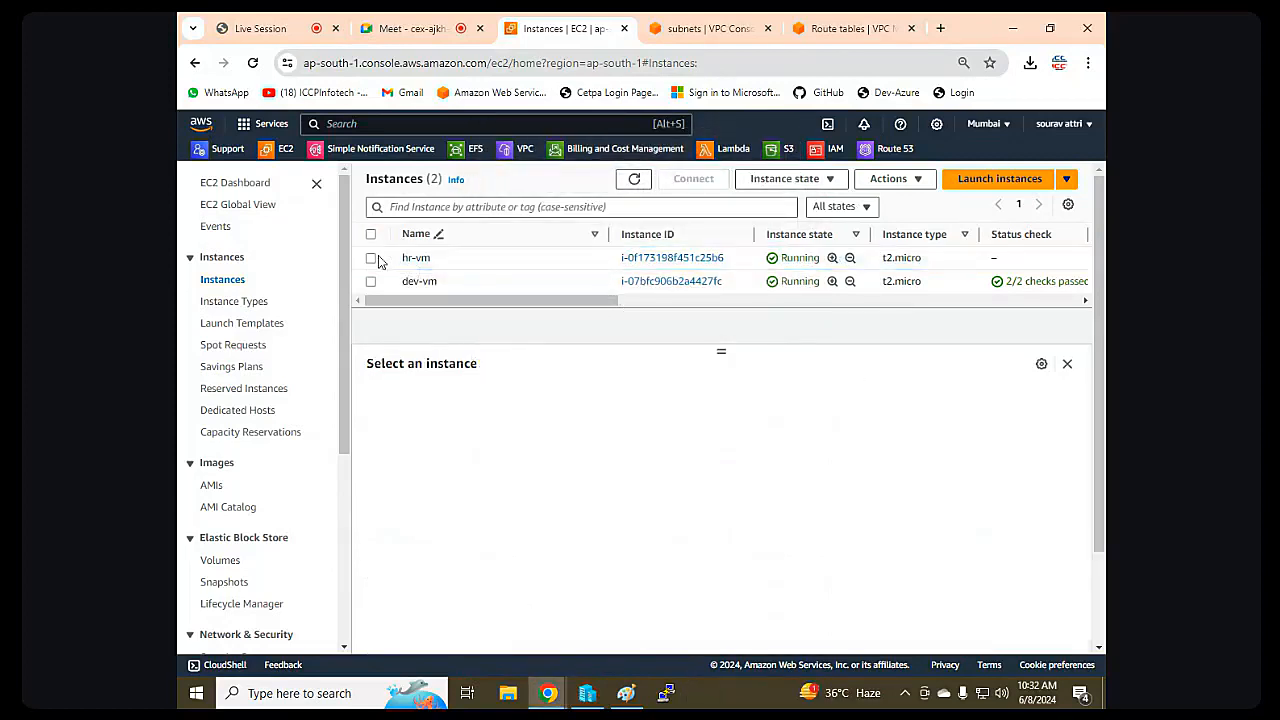
pyautogui.click(635, 179)
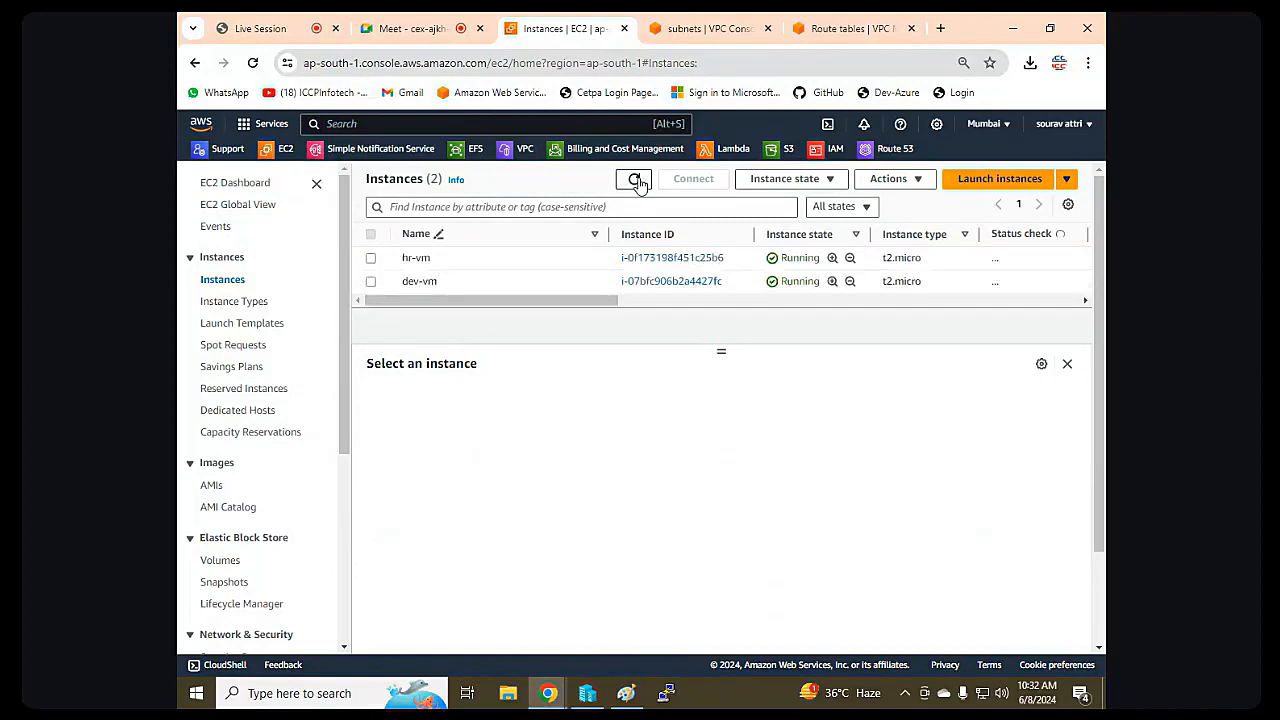
pyautogui.click(371, 282)
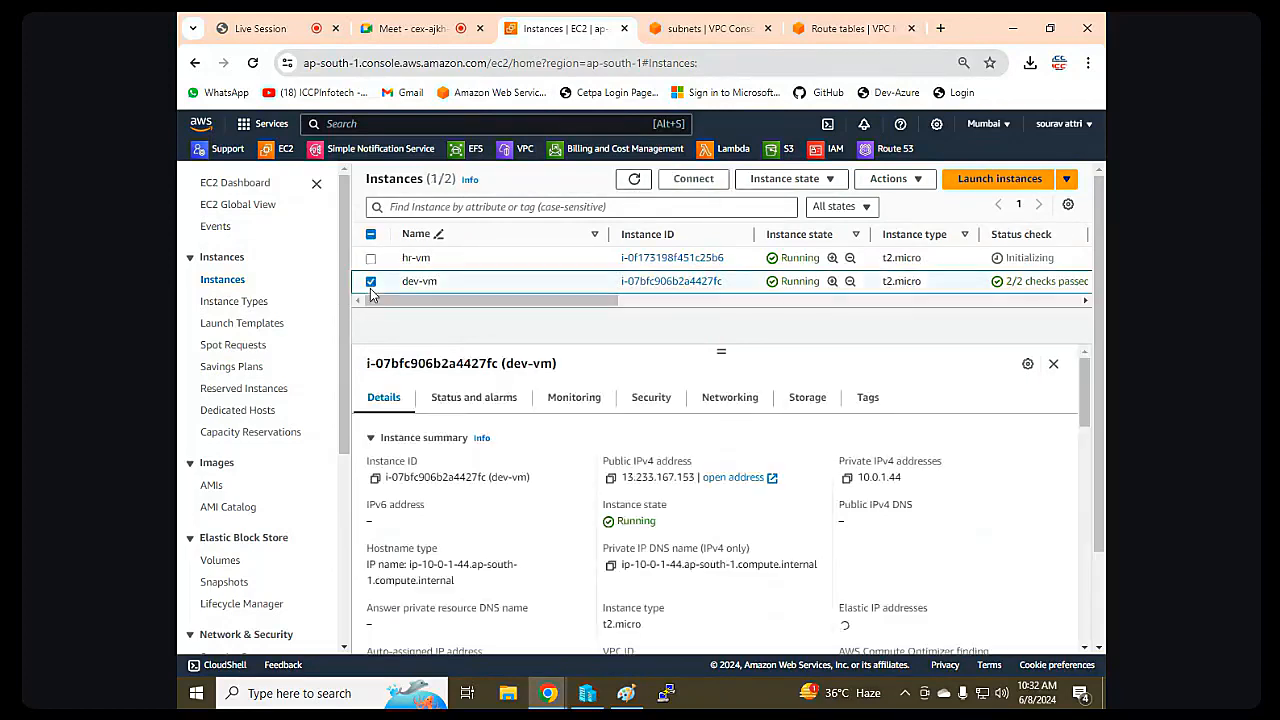
pyautogui.click(611, 478)
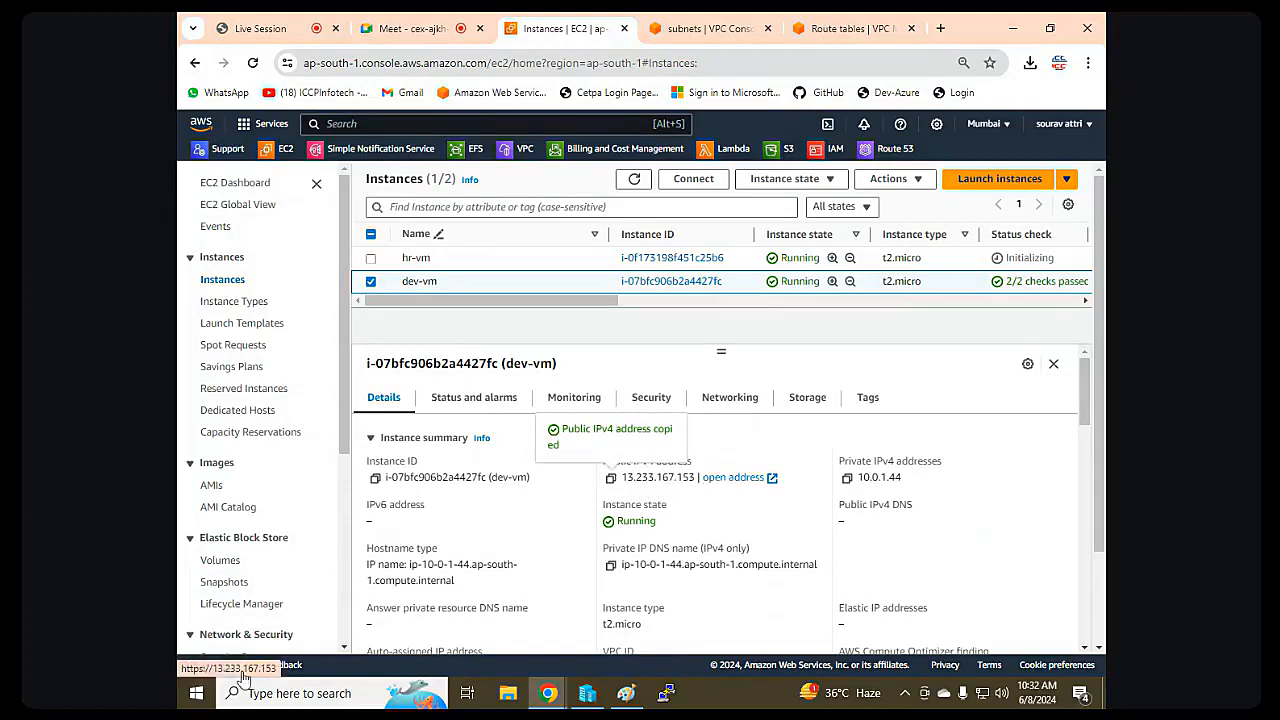
pyautogui.click(313, 694)
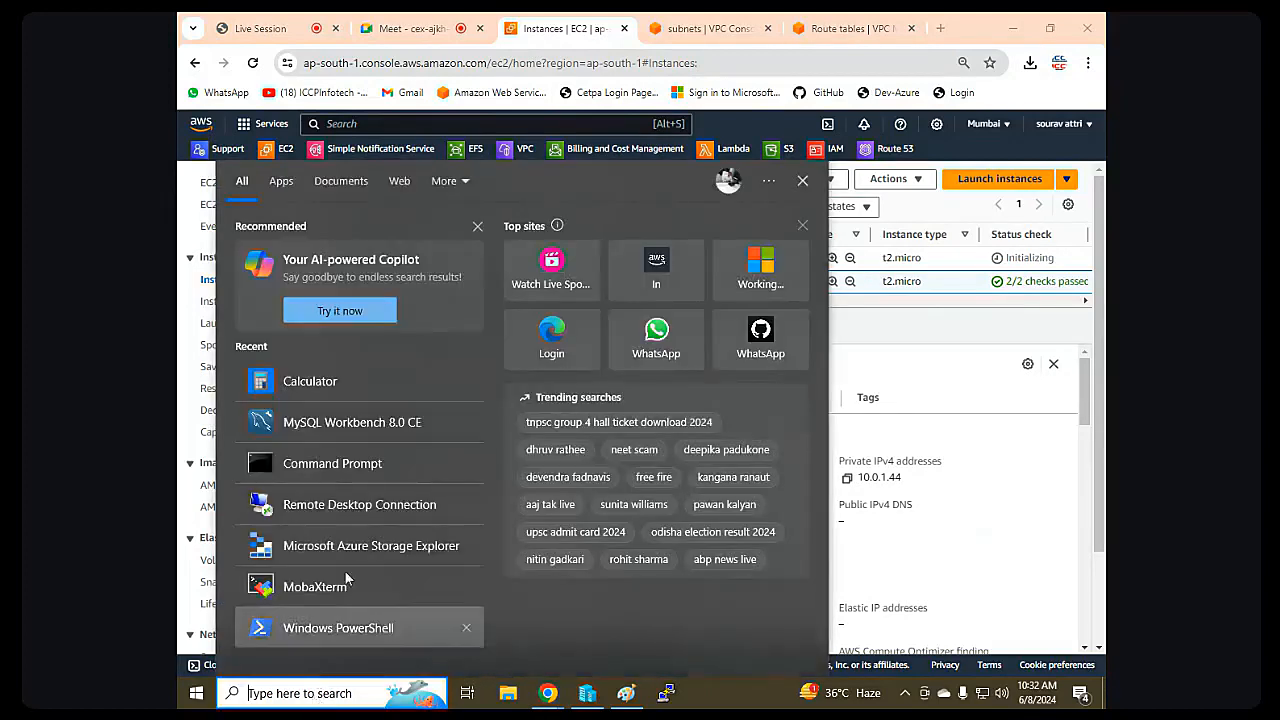
pyautogui.click(353, 503)
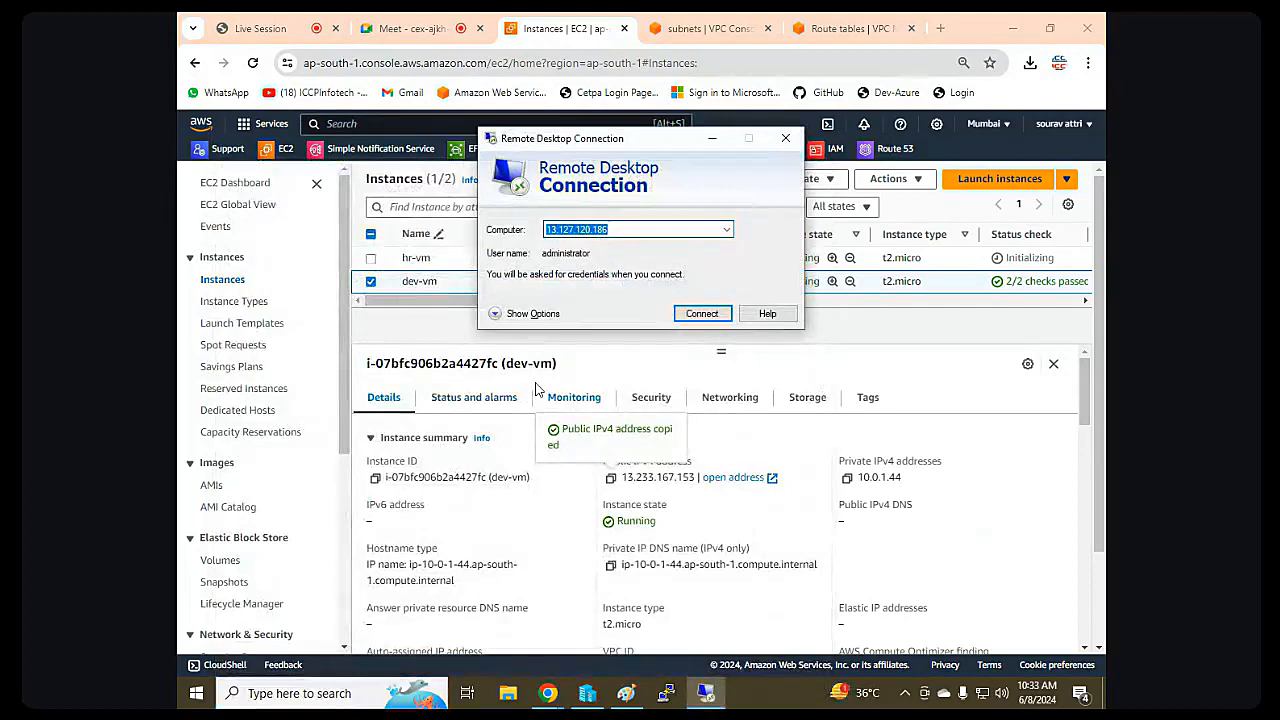
pyautogui.hotkey('ctrl', 'v')
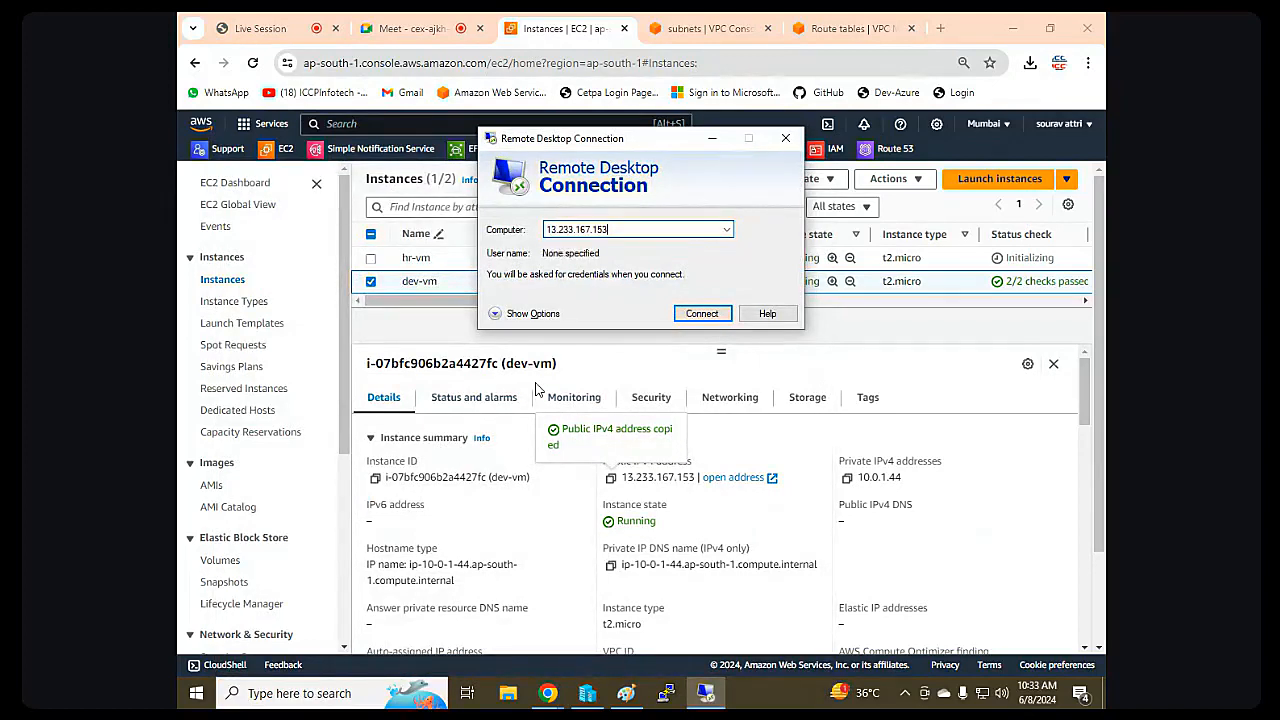
pyautogui.click(699, 315)
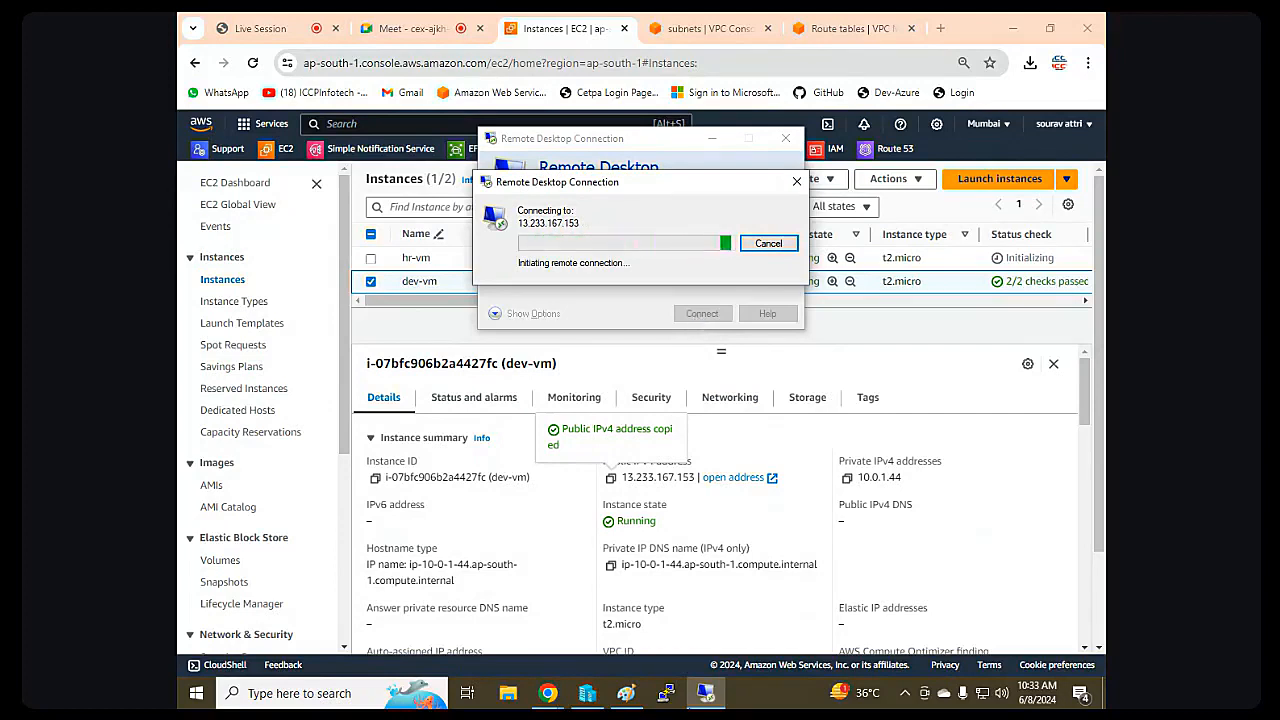
# Switch to Paint and review the network diagram's HR subnet, internet access route table and internet gateway.
pyautogui.click(637, 695)
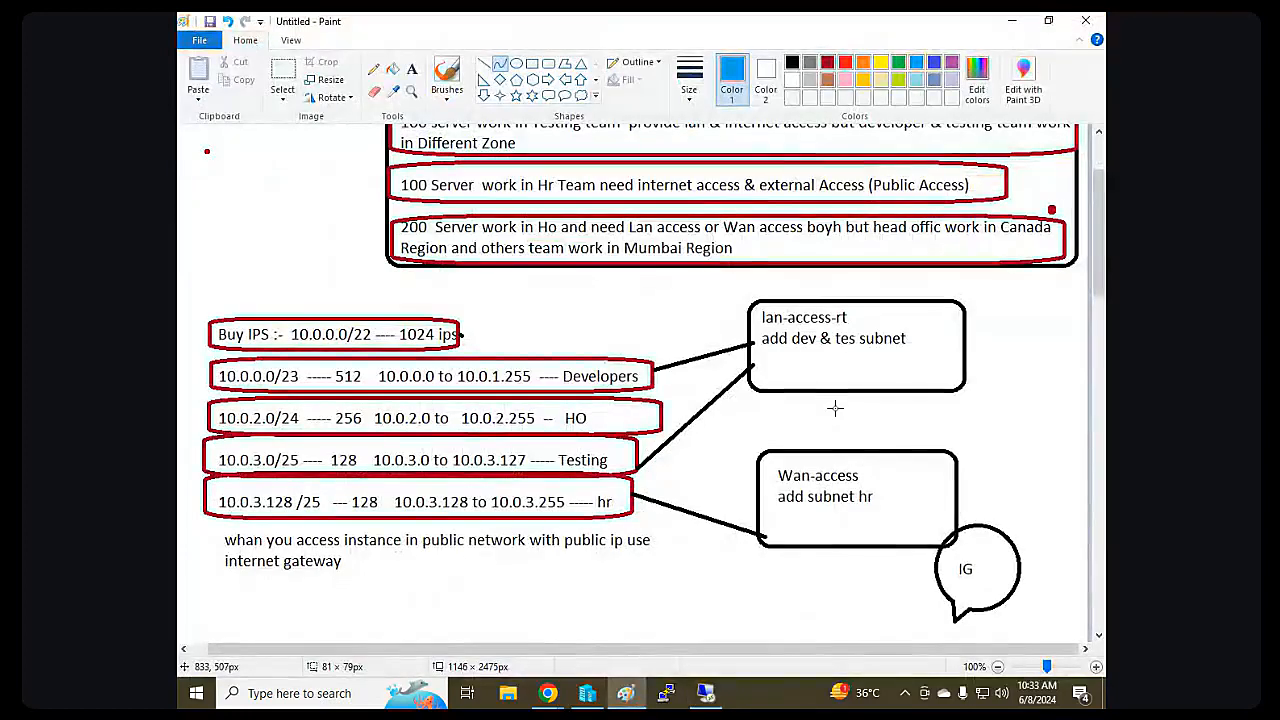
pyautogui.scroll(-5, 835, 408)
pyautogui.scroll(-5, 835, 408)
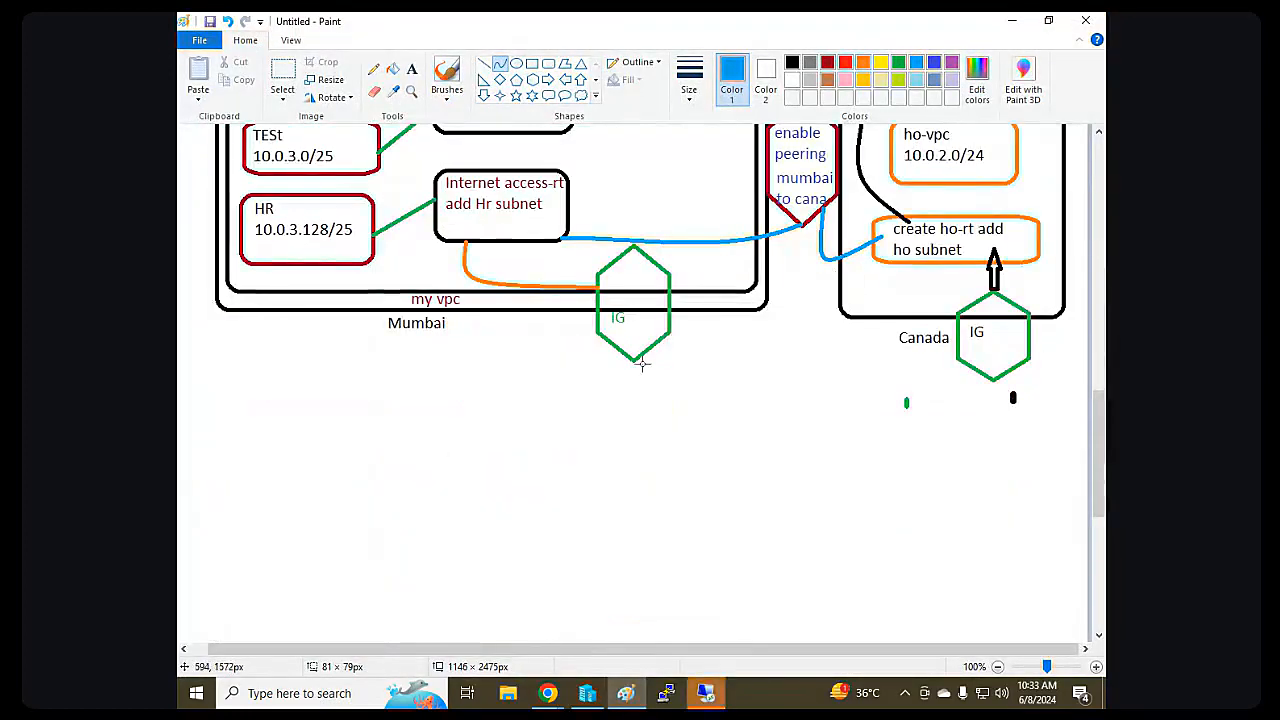
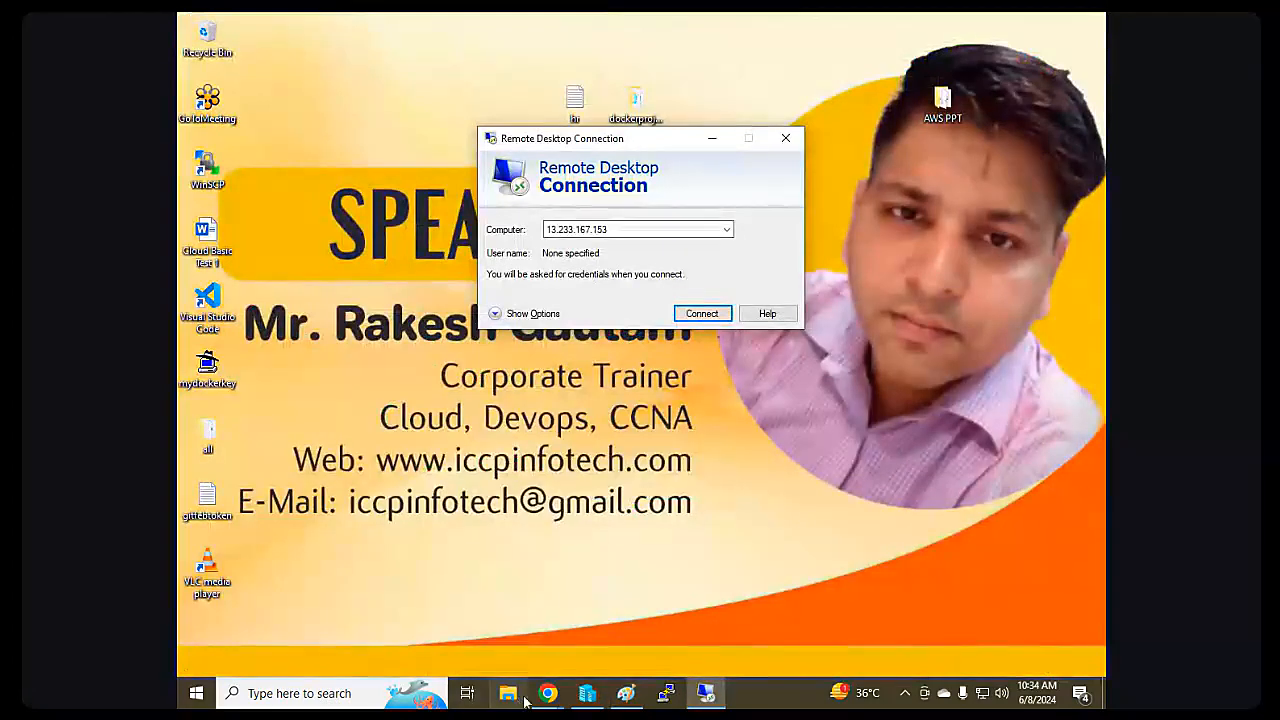
# Go back to the EC2 instance list in Chrome and copy hr-vm's public IPv4 address.
pyautogui.moveTo(547, 693)
pyautogui.click(370, 600)
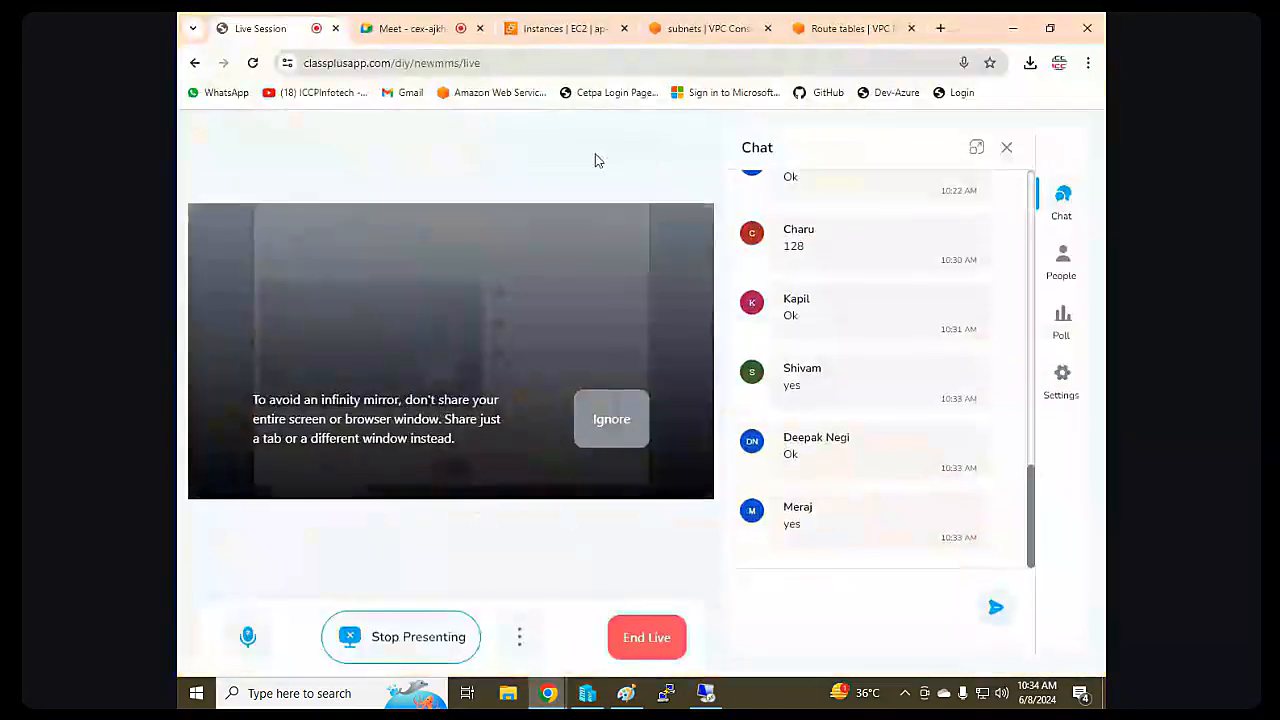
pyautogui.click(575, 28)
pyautogui.click(371, 283)
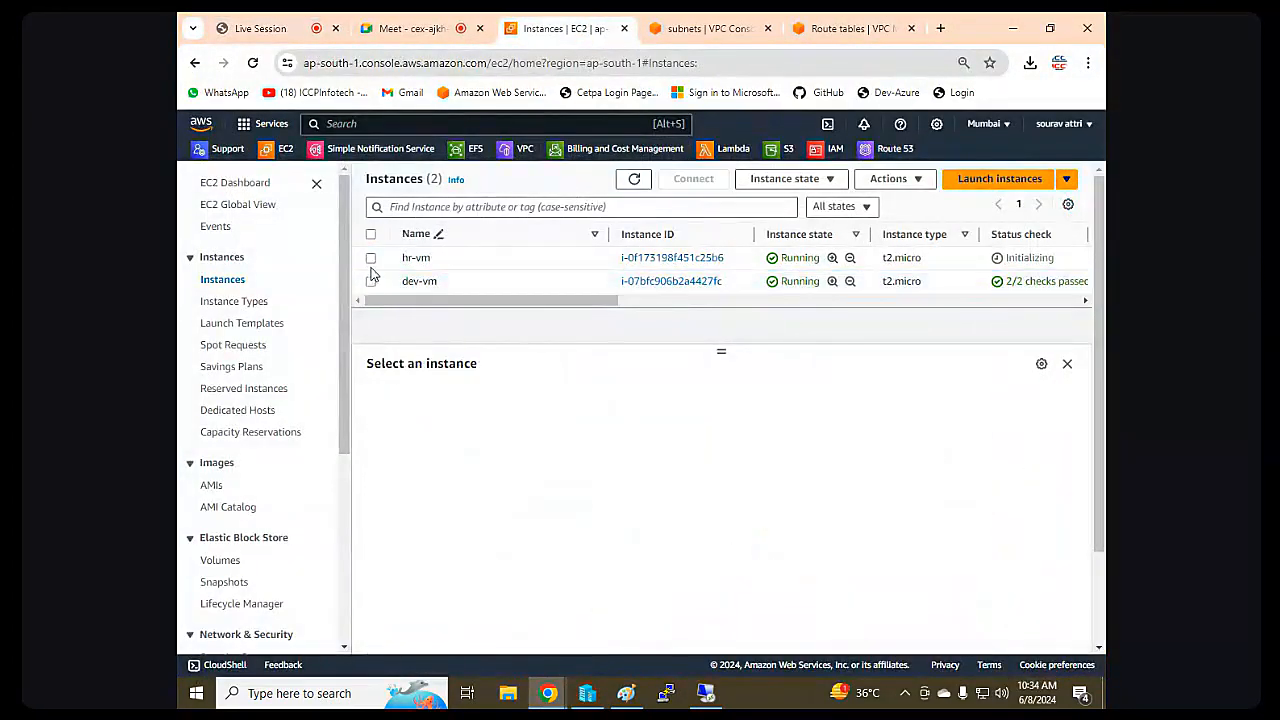
pyautogui.click(370, 259)
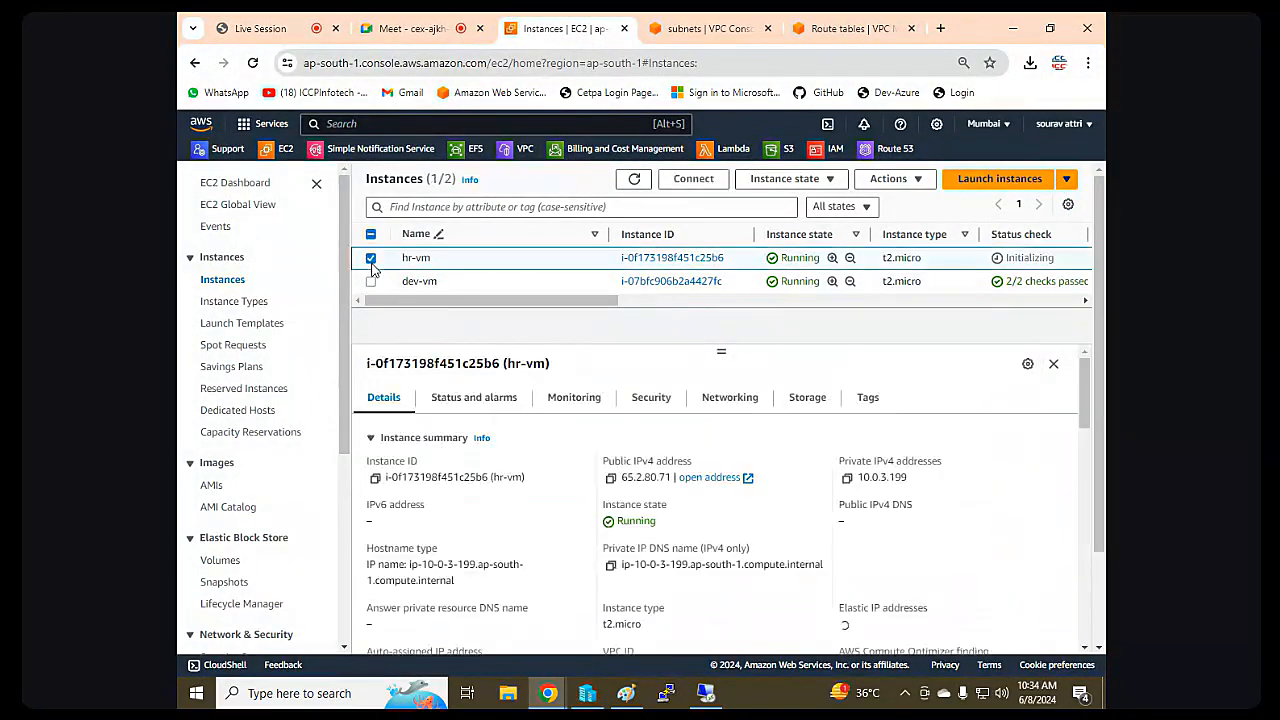
pyautogui.click(611, 479)
# Start a Remote Desktop connection to hr-vm's public address 65.2.80.71 and enter administrator as the user name.
pyautogui.click(706, 693)
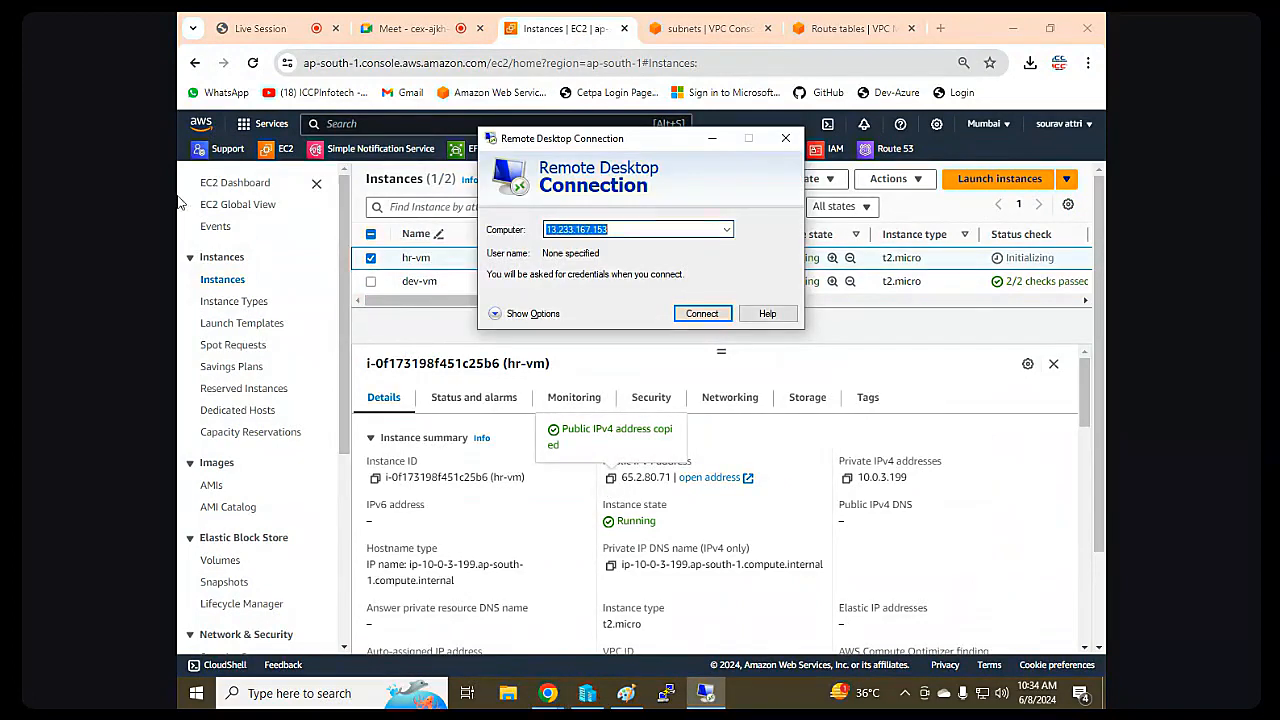
pyautogui.hotkey('ctrl', 'v')
pyautogui.click(702, 314)
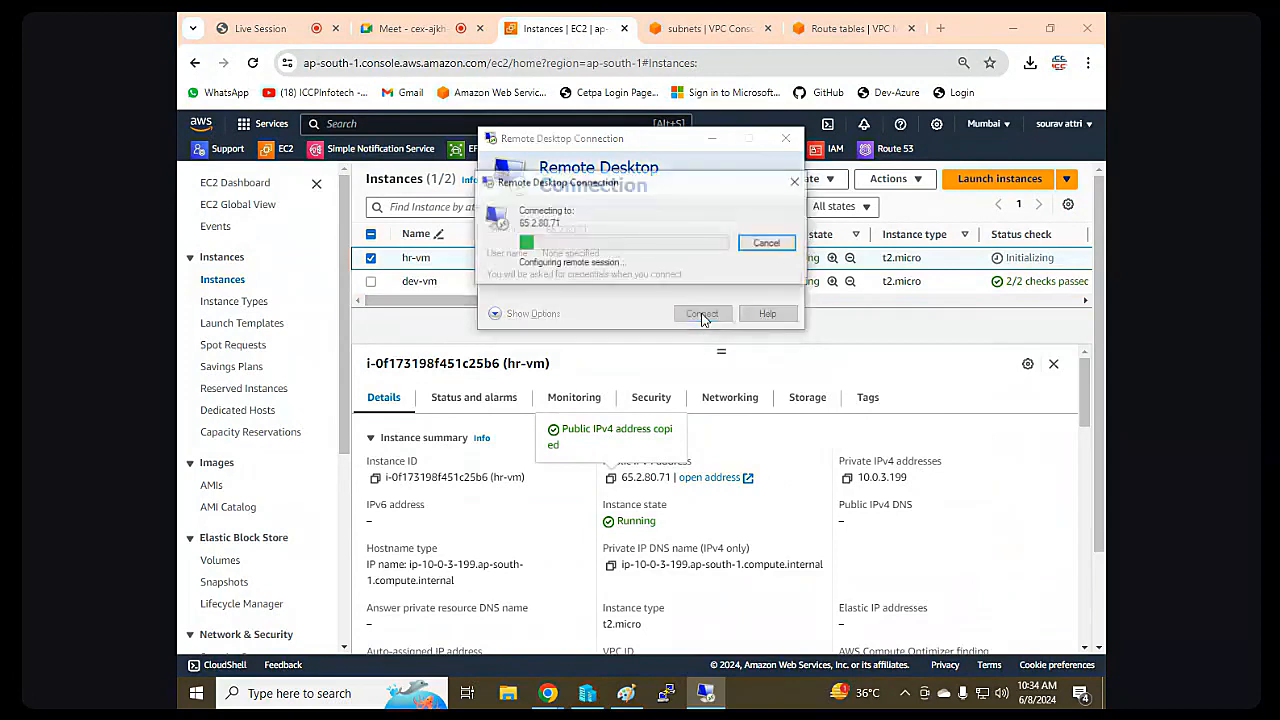
pyautogui.write('administrator')
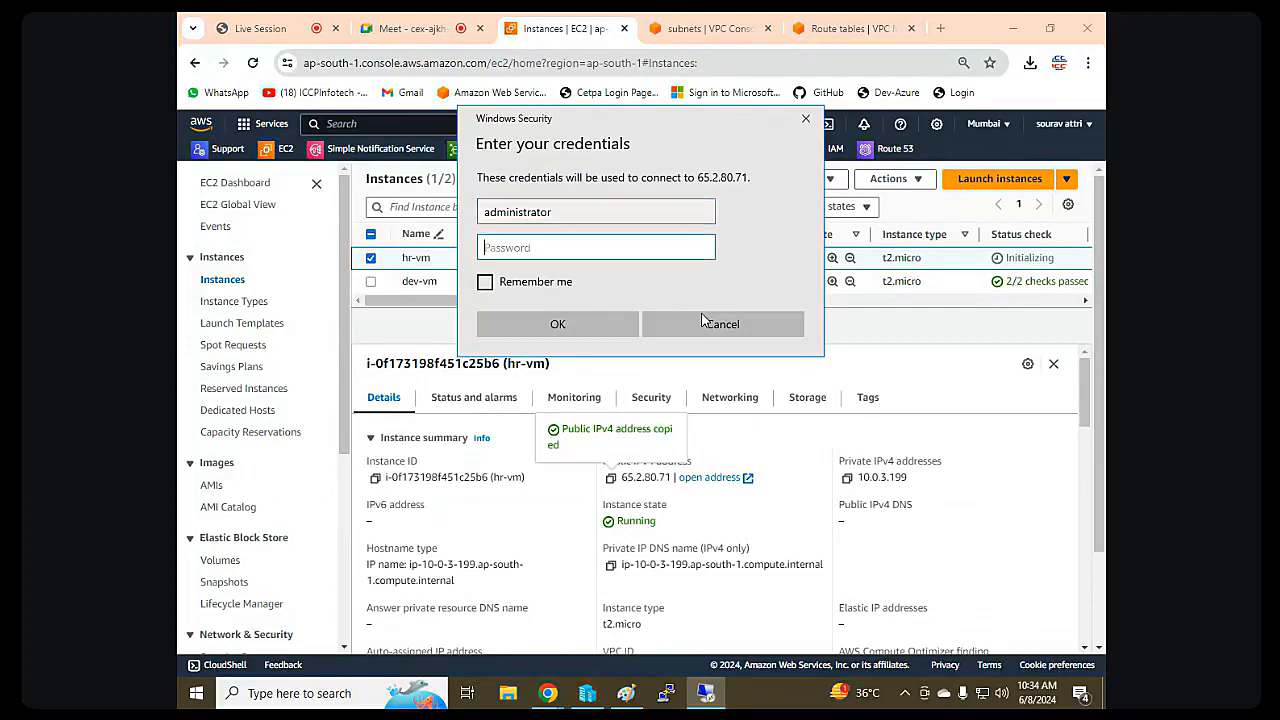
pyautogui.click(712, 323)
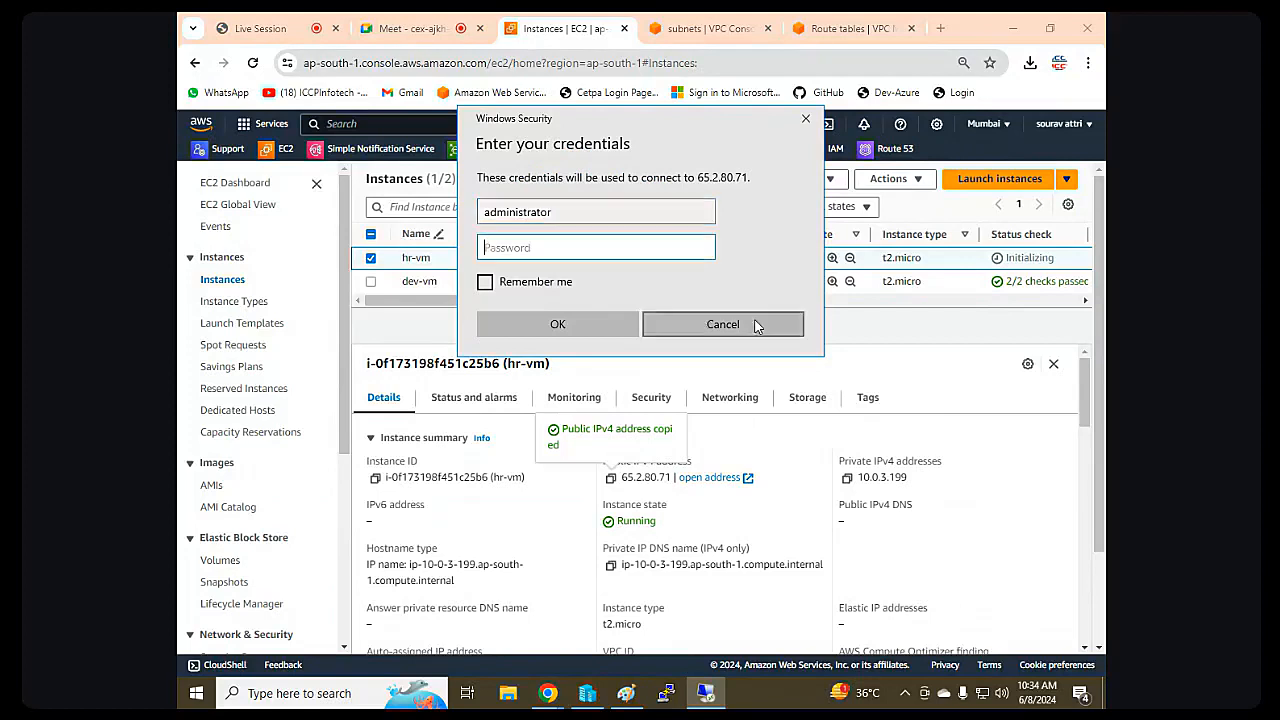
# Return to the EC2 instance list, open hr-vm's RDP client connection details and start retrieving its Windows password.
pyautogui.scroll(-5, 1009, 449)
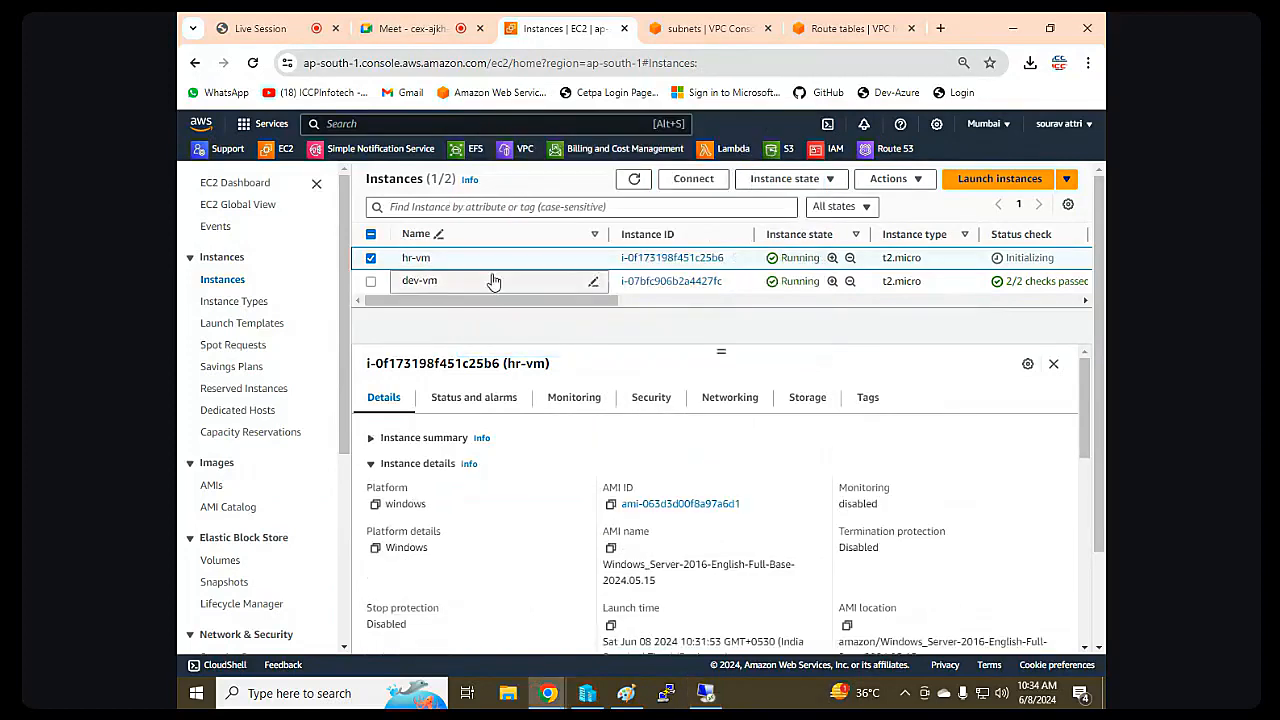
pyautogui.click(690, 179)
pyautogui.click(375, 287)
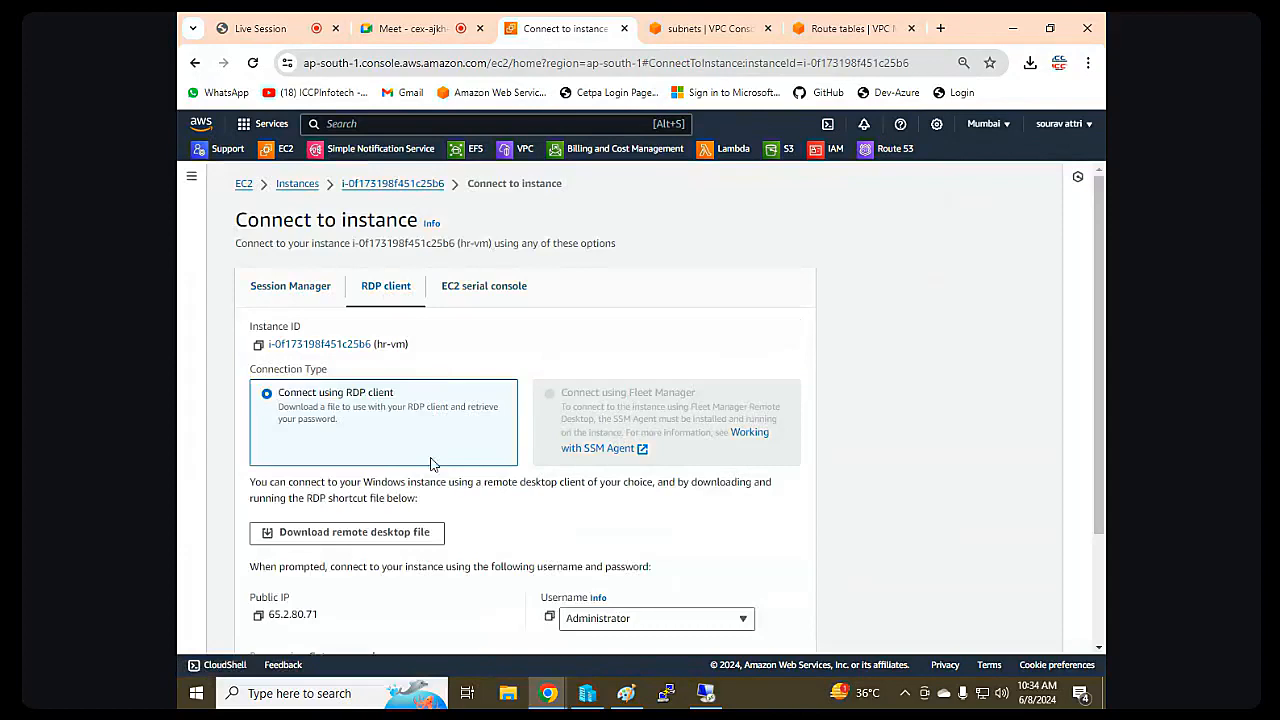
pyautogui.scroll(-1, 354, 597)
pyautogui.scroll(-1, 354, 597)
pyautogui.click(341, 509)
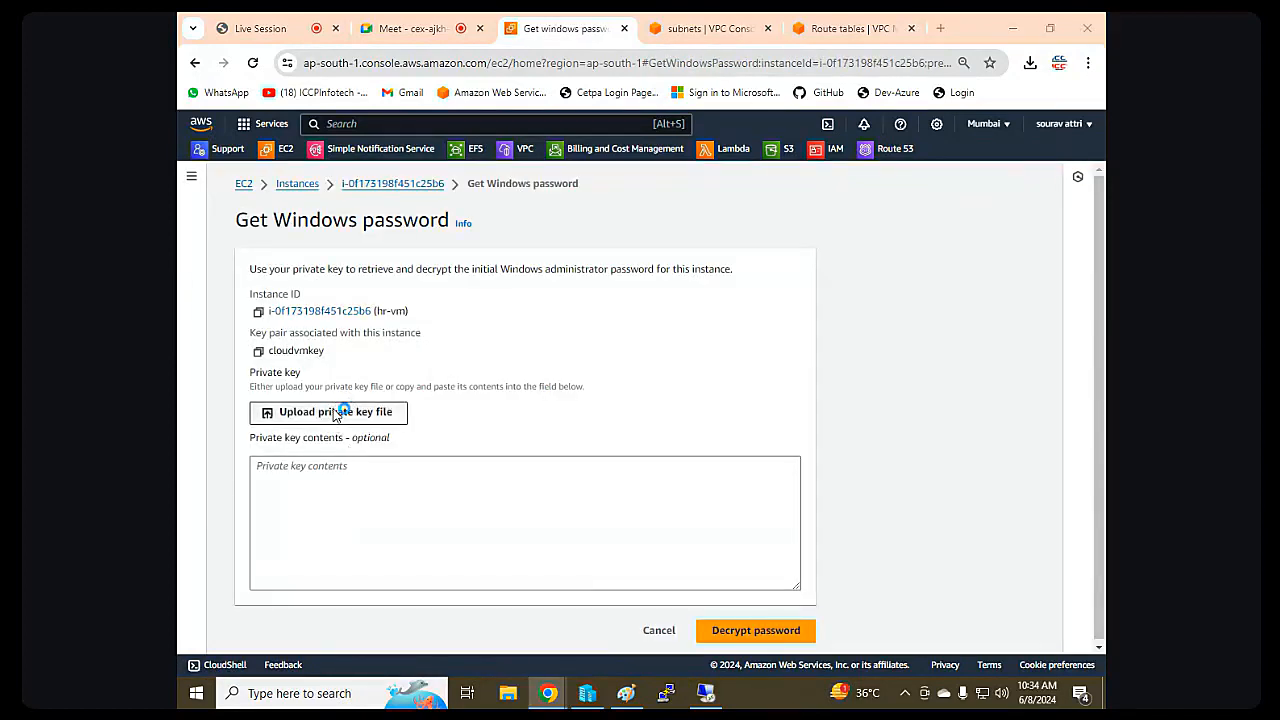
# Upload the cloudvmkey private key file from Downloads for hr-vm's password decryption.
pyautogui.click(337, 409)
pyautogui.scroll(-1, 388, 260)
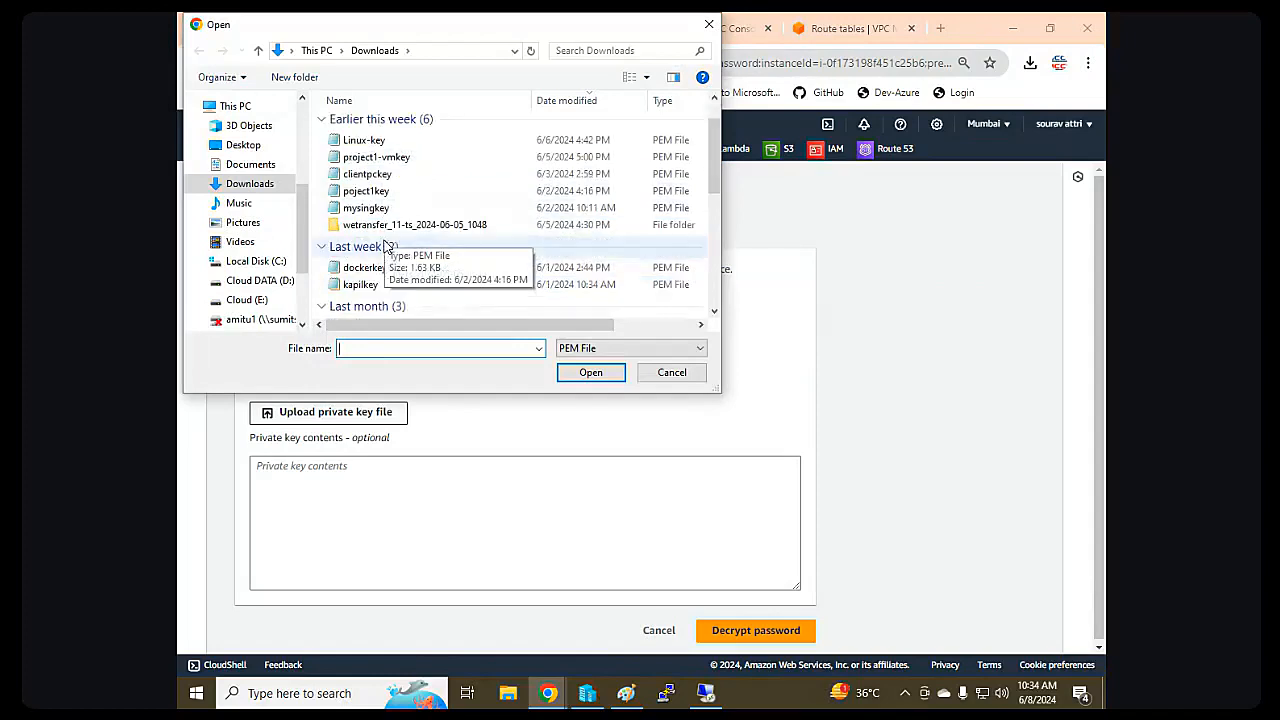
pyautogui.scroll(1, 388, 285)
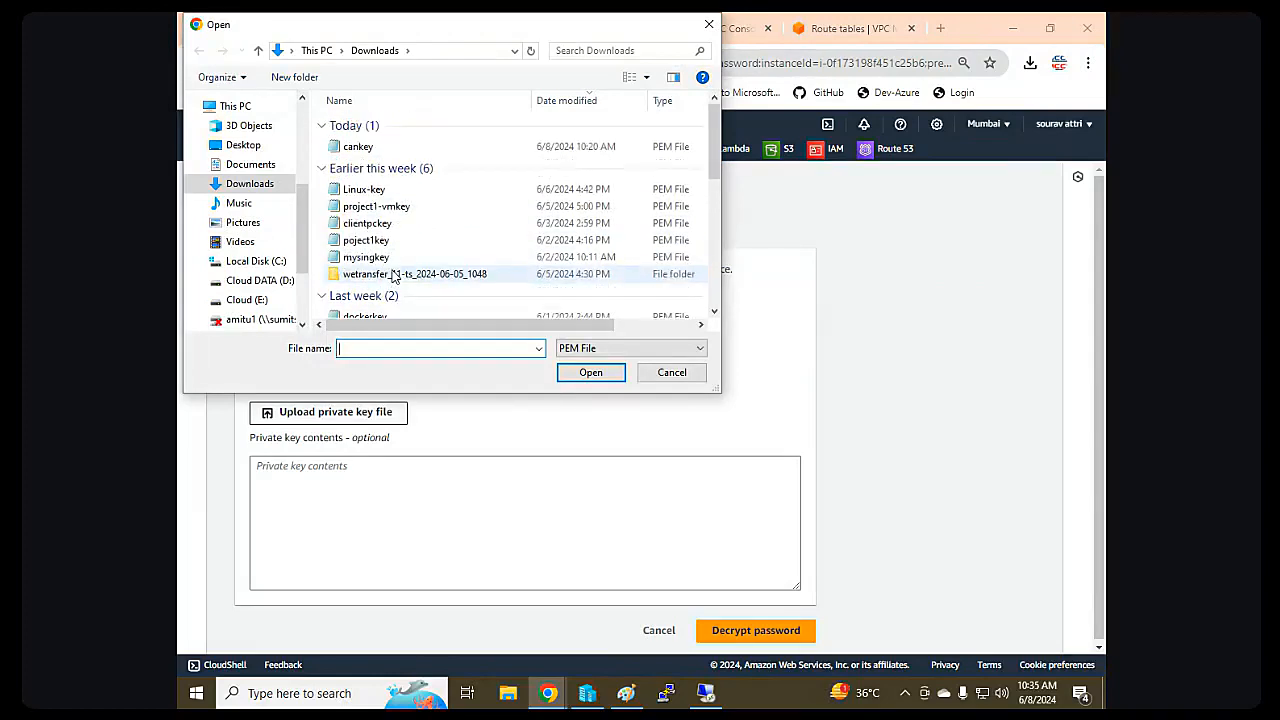
pyautogui.scroll(-2, 390, 280)
pyautogui.scroll(-1, 392, 276)
pyautogui.doubleClick(385, 231)
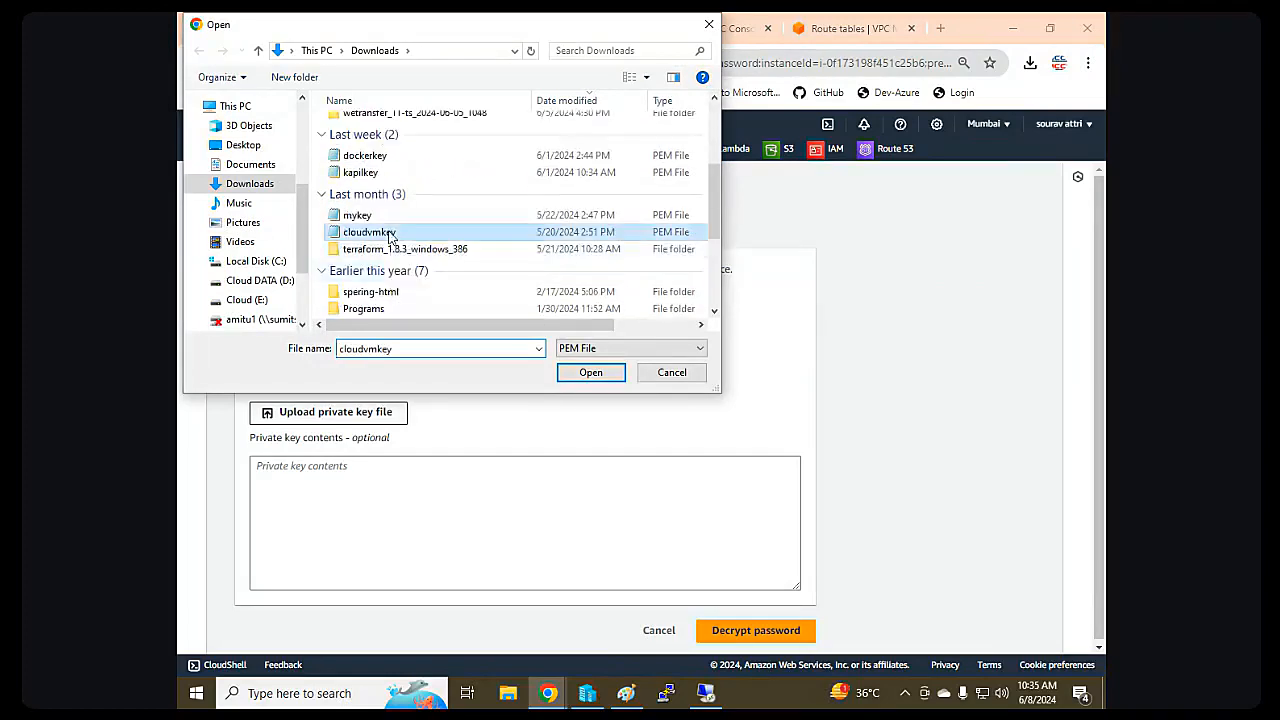
# Decrypt hr-vm's Windows administrator password and copy it.
pyautogui.scroll(-1, 947, 503)
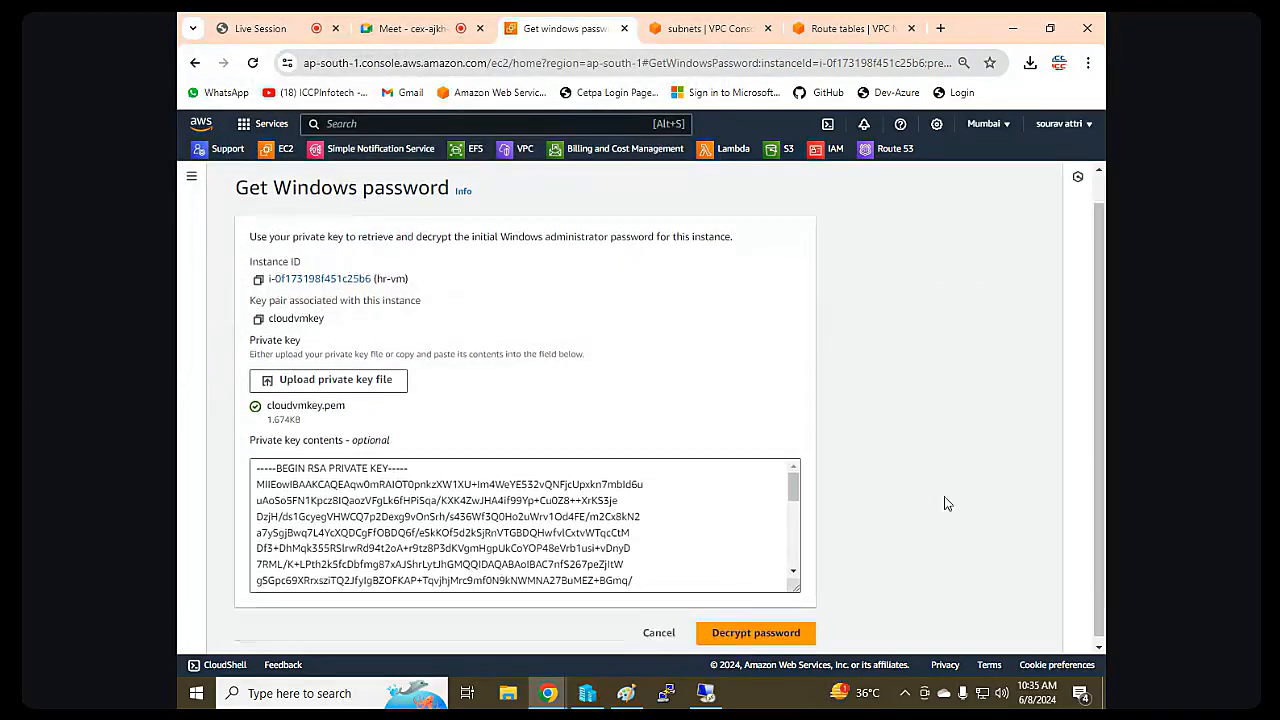
pyautogui.click(756, 632)
pyautogui.scroll(-1, 319, 505)
pyautogui.click(258, 512)
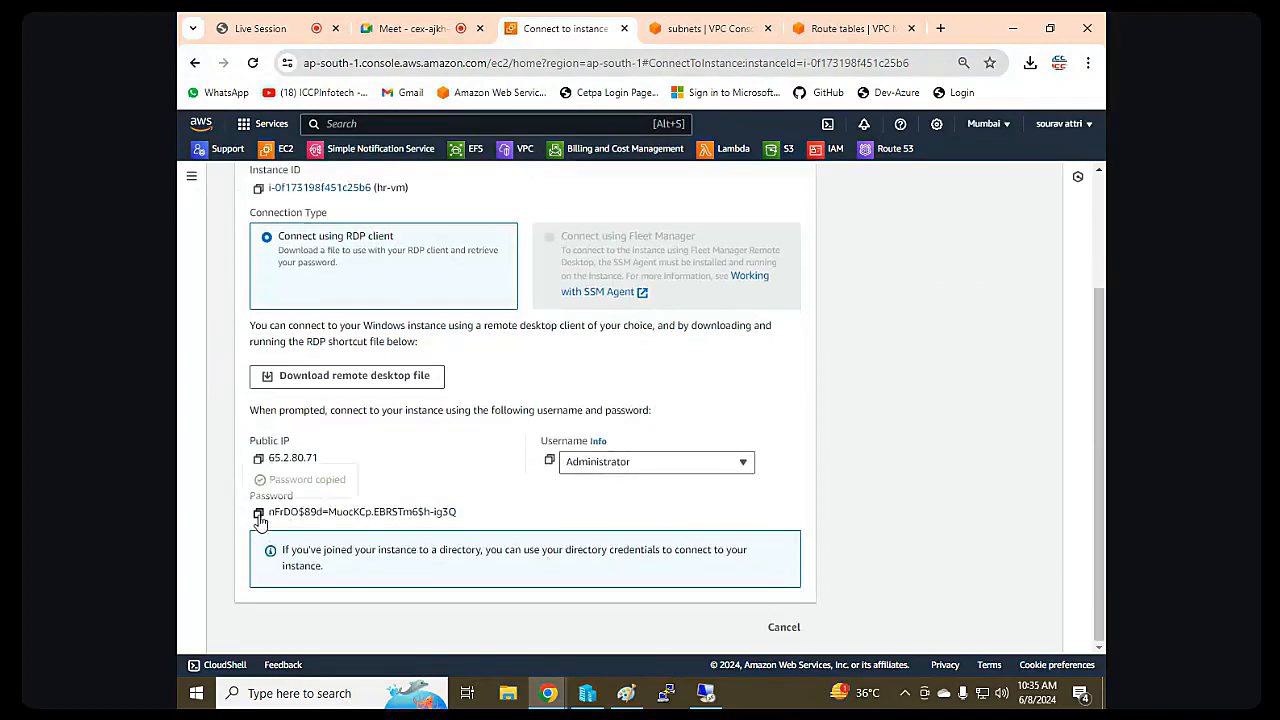
# Return to the Remote Desktop credentials prompt, paste hr-vm's administrator password and connect, accepting the certificate prompt.
pyautogui.click(706, 693)
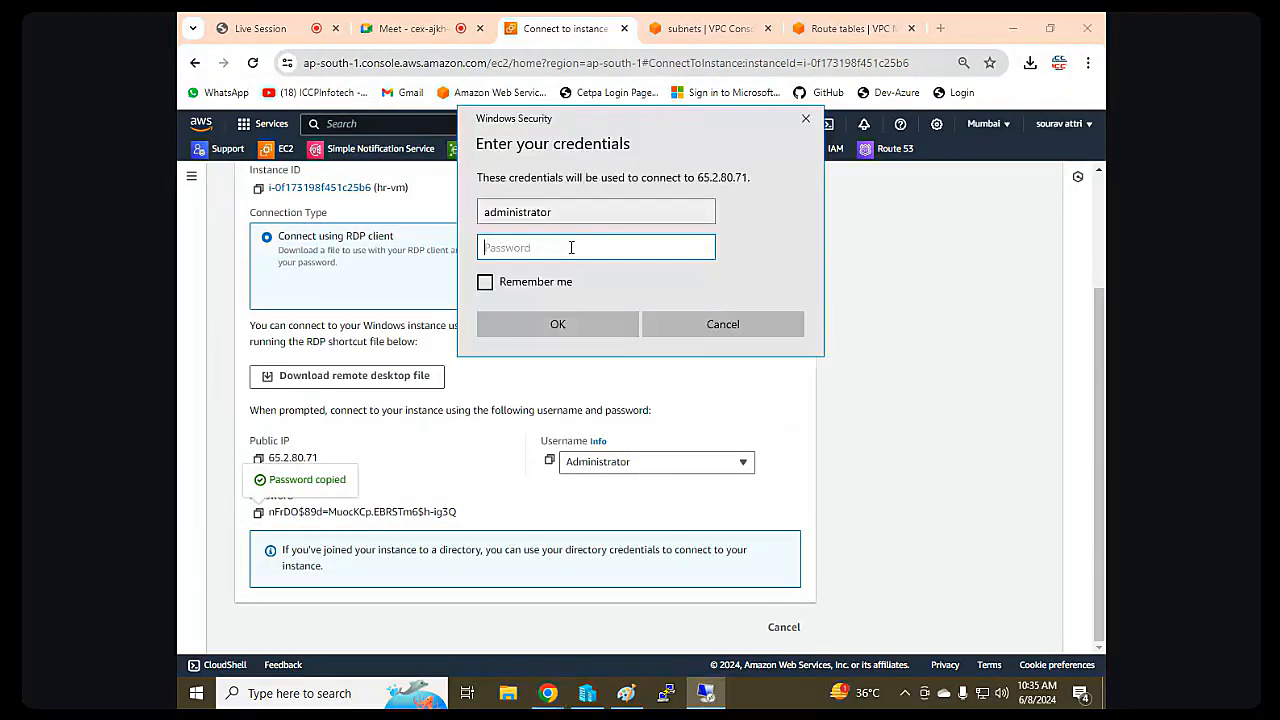
pyautogui.hotkey('ctrl', 'v')
pyautogui.click(593, 318)
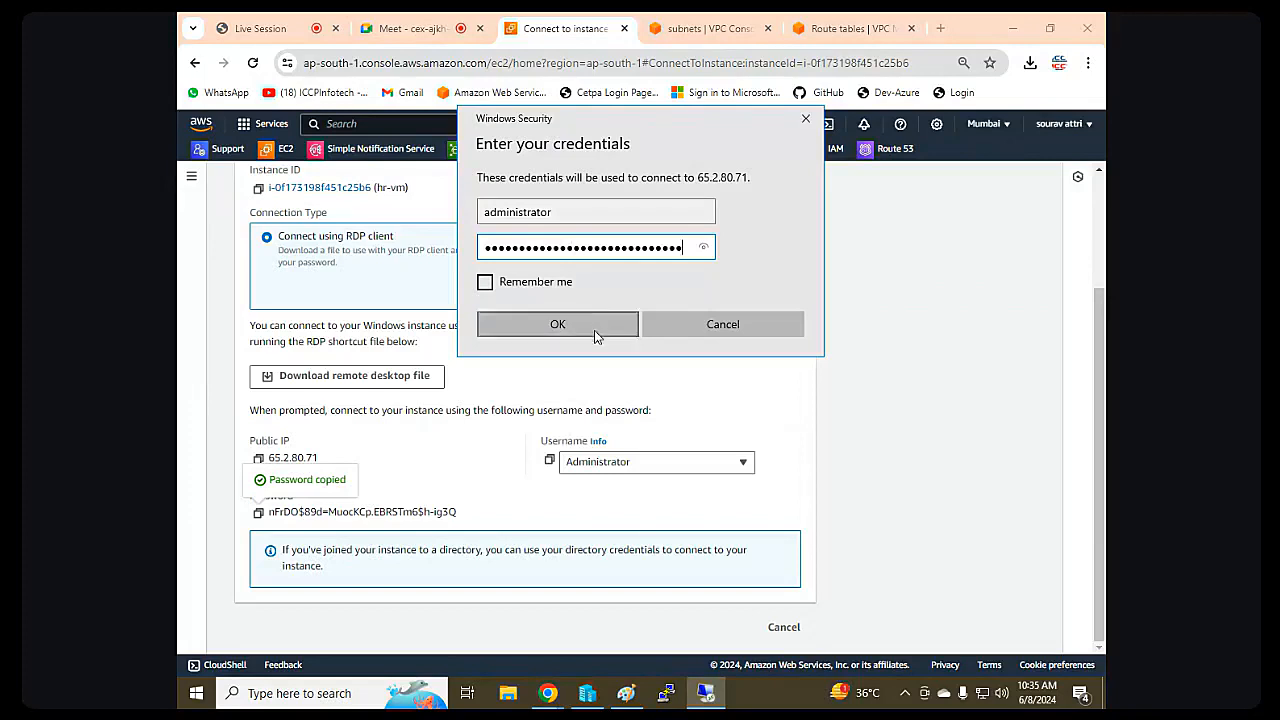
pyautogui.click(673, 366)
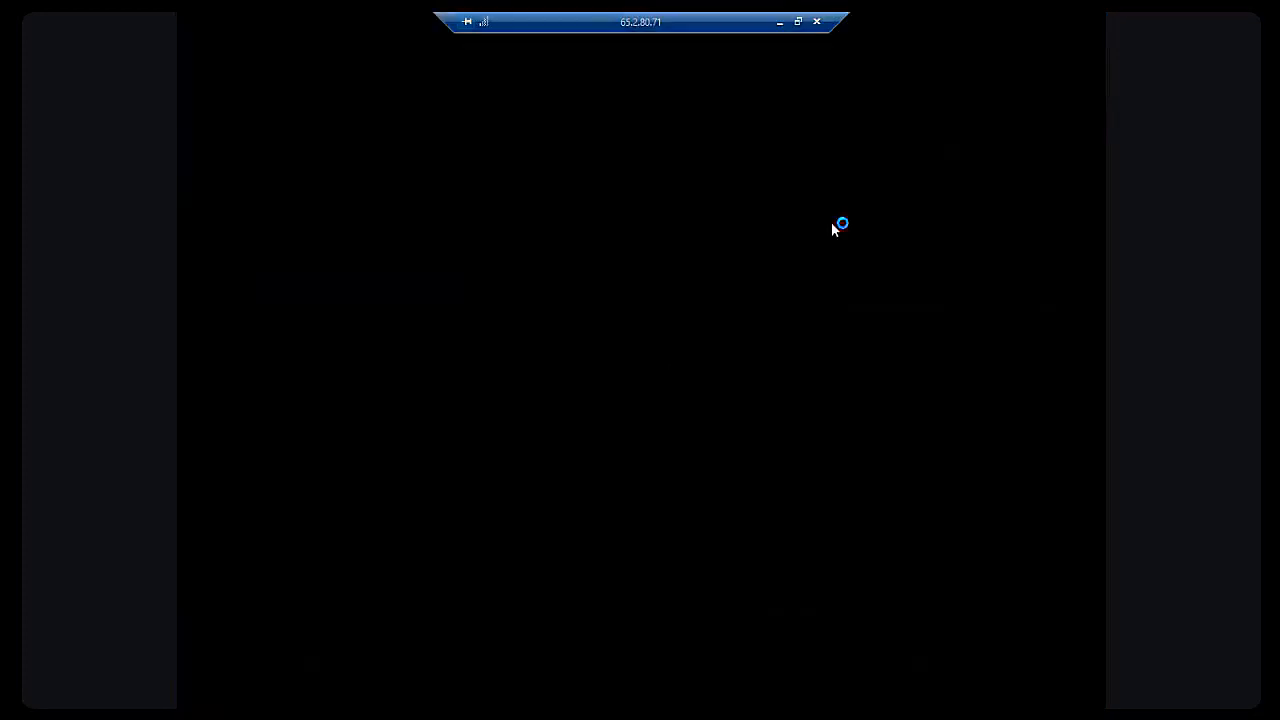
# Minimize the hr-vm remote session, return to the EC2 instance list and show dev-vm's instance summary with its private IPv4 address.
pyautogui.click(779, 22)
pyautogui.scroll(3, 420, 420)
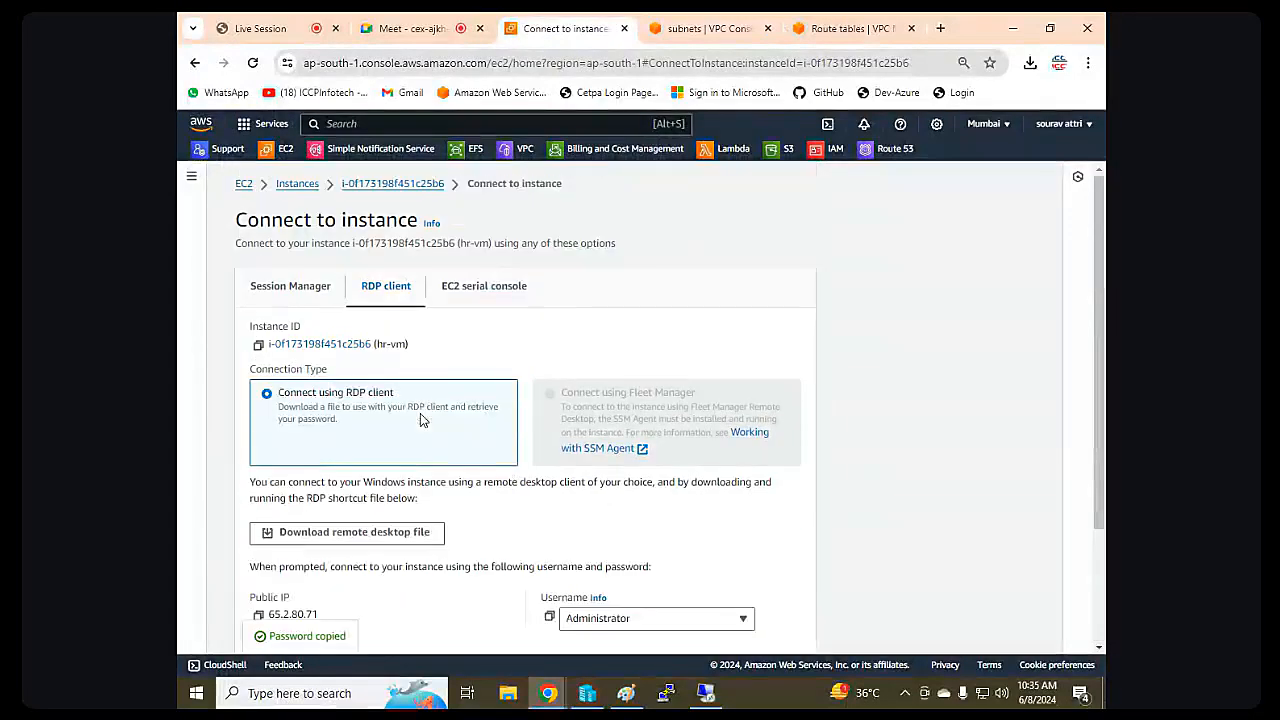
pyautogui.click(291, 184)
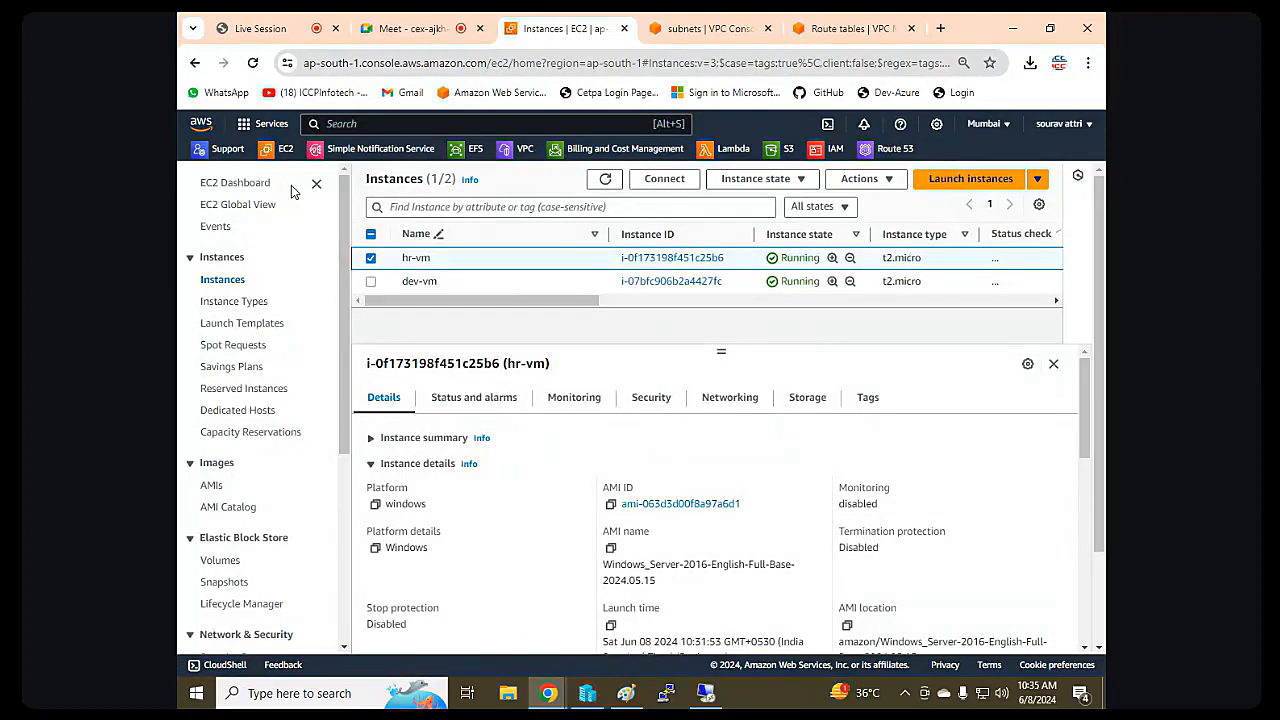
pyautogui.click(371, 262)
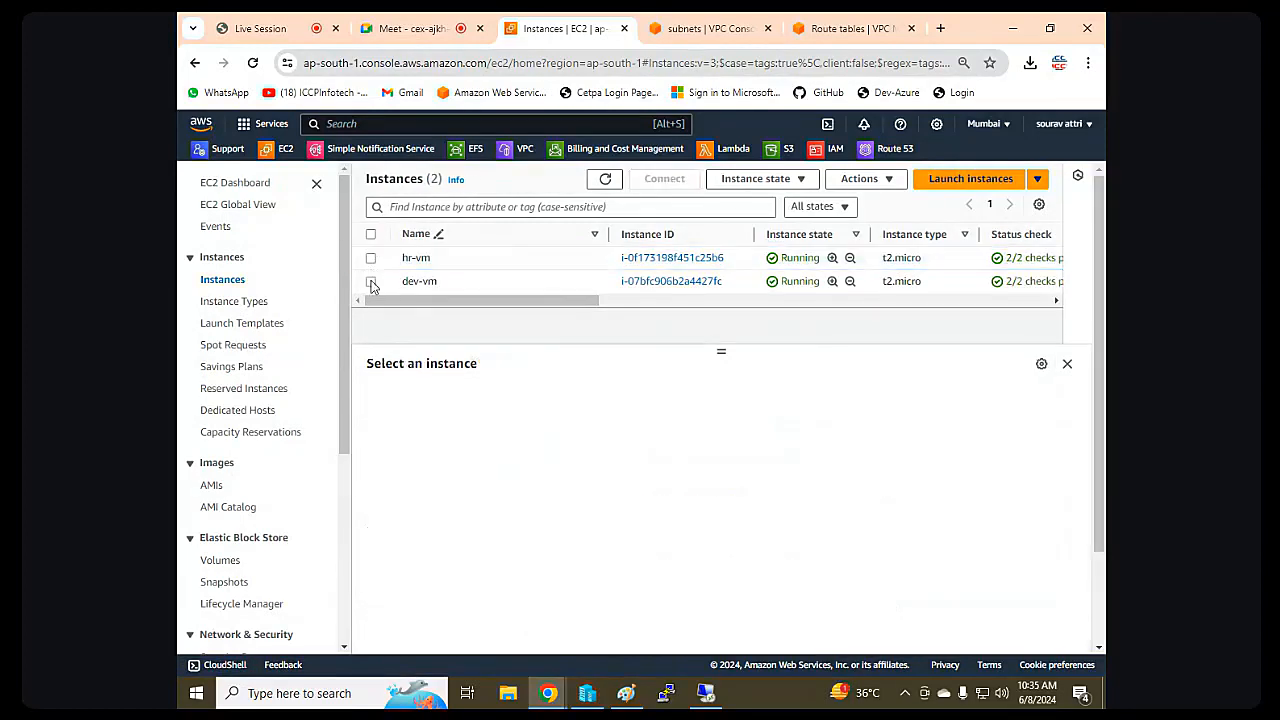
pyautogui.click(371, 283)
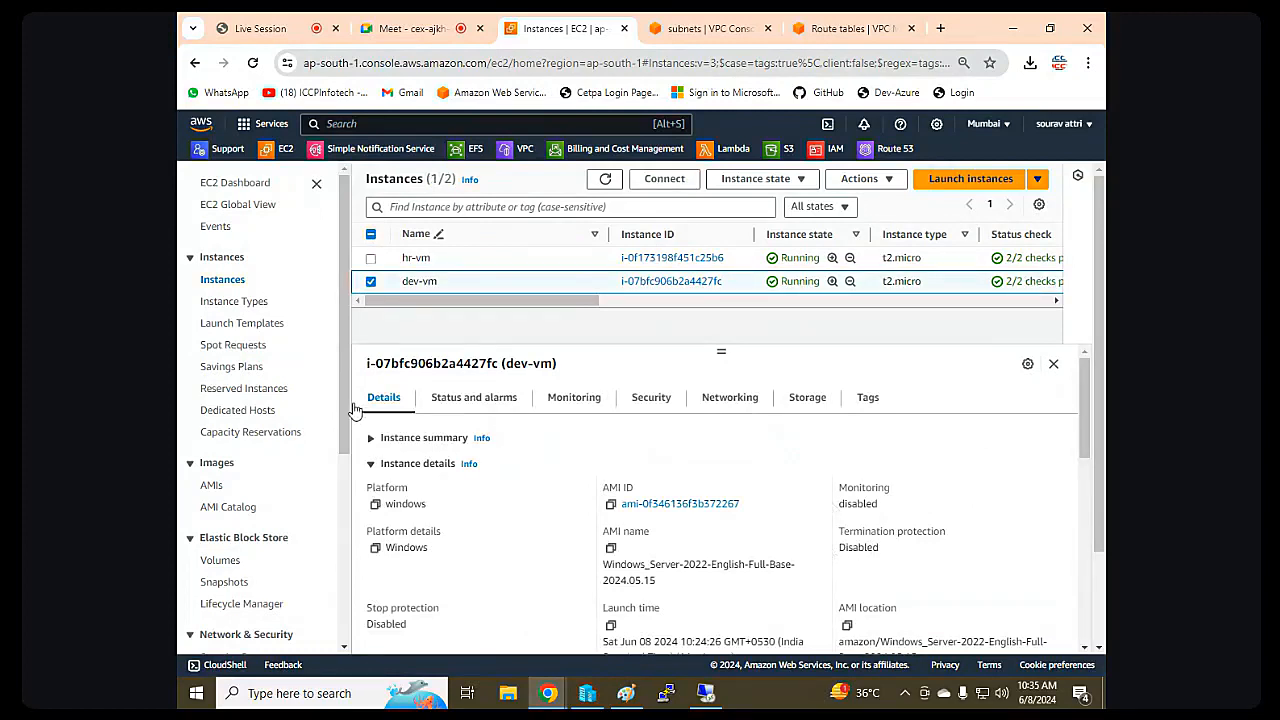
pyautogui.click(383, 441)
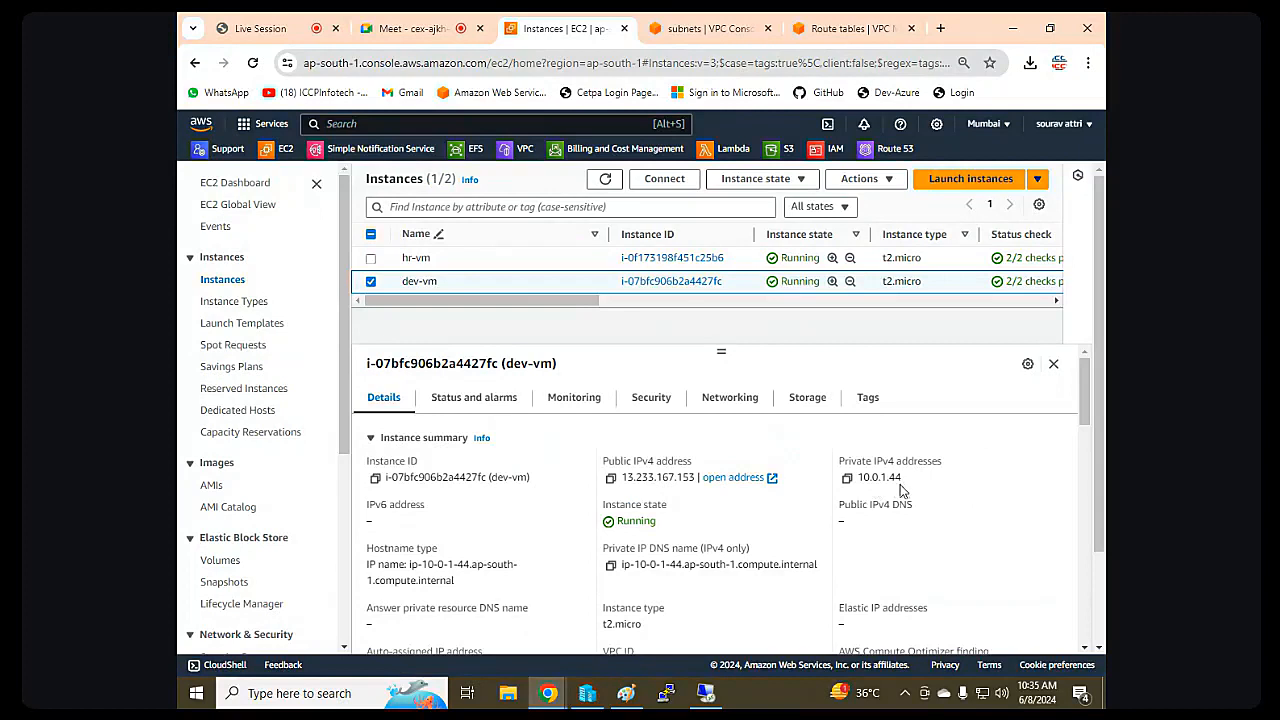
# Open dev-vm's RDP client connection details and start retrieving its Windows password.
pyautogui.click(664, 179)
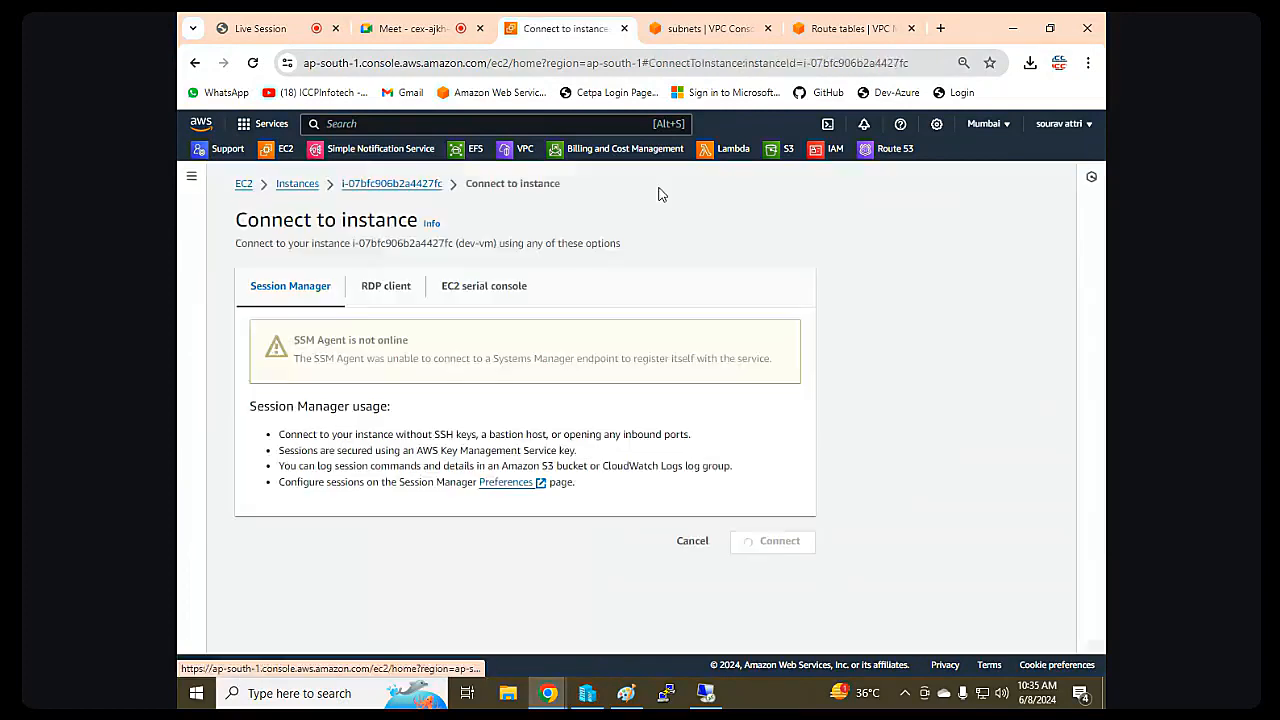
pyautogui.click(412, 294)
pyautogui.scroll(-3, 434, 366)
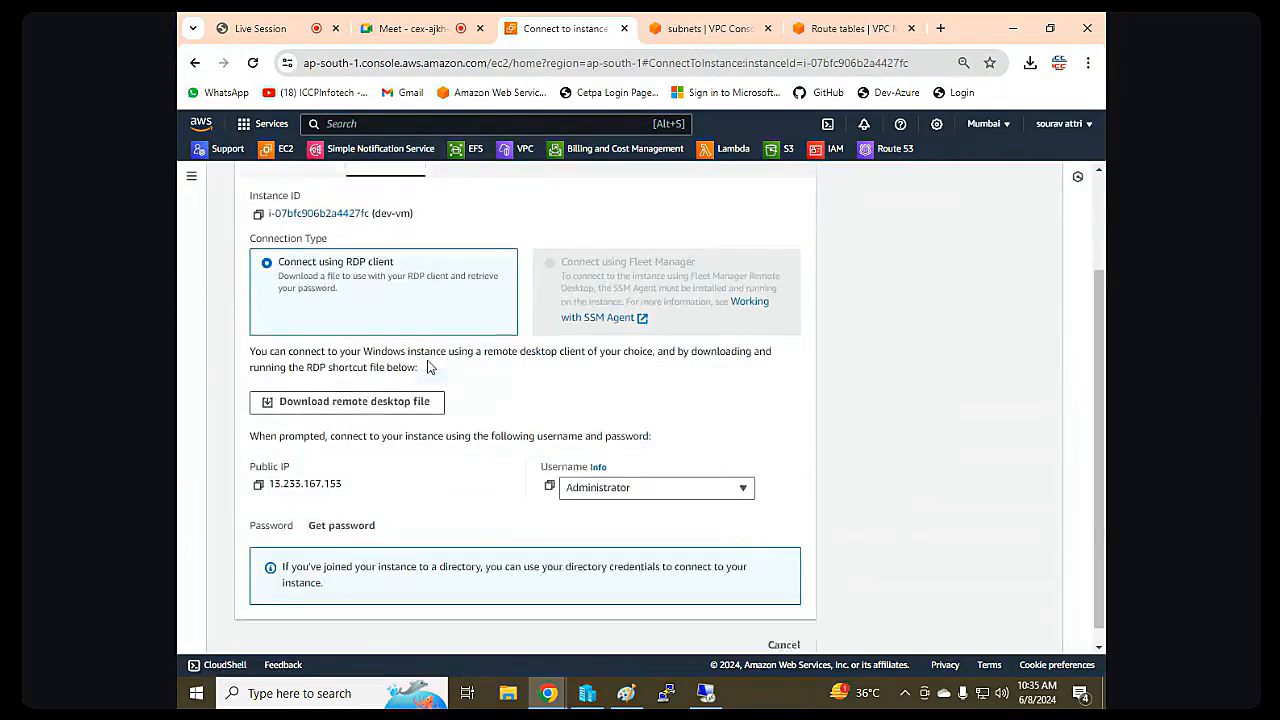
pyautogui.click(342, 509)
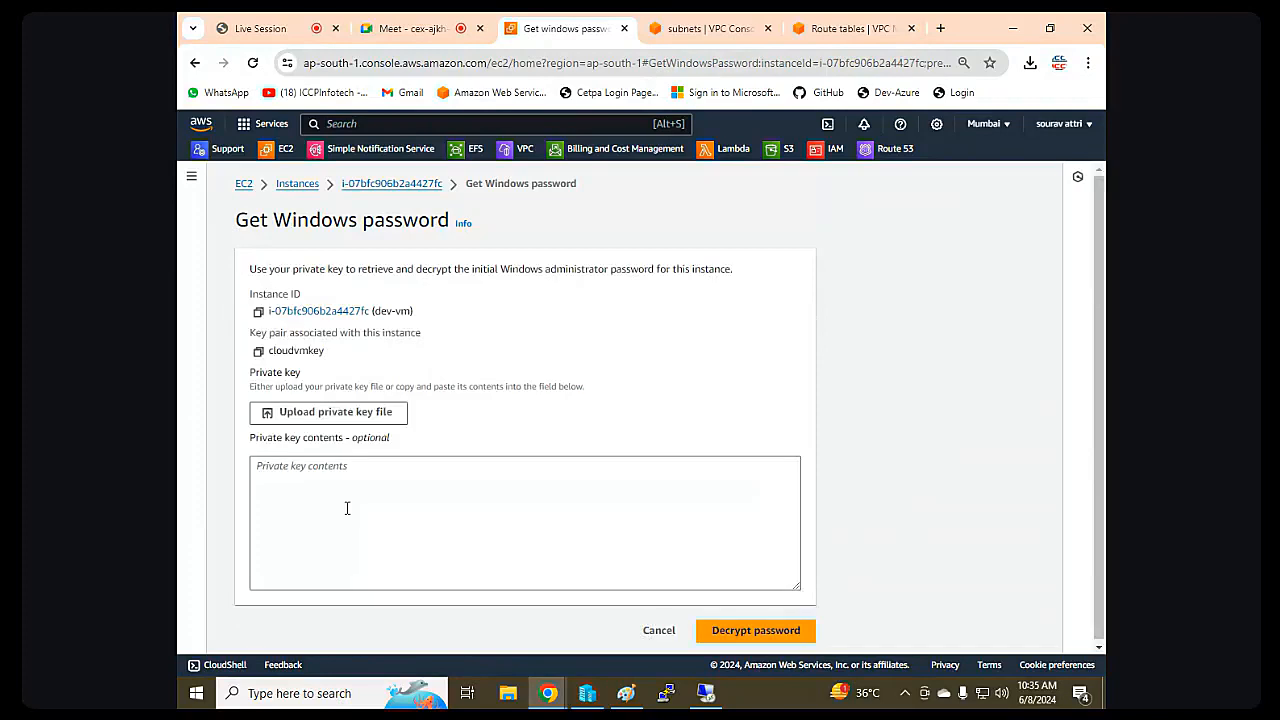
# Decrypt dev-vm's administrator password using the cloudvmkey private key file and copy the password.
pyautogui.click(290, 414)
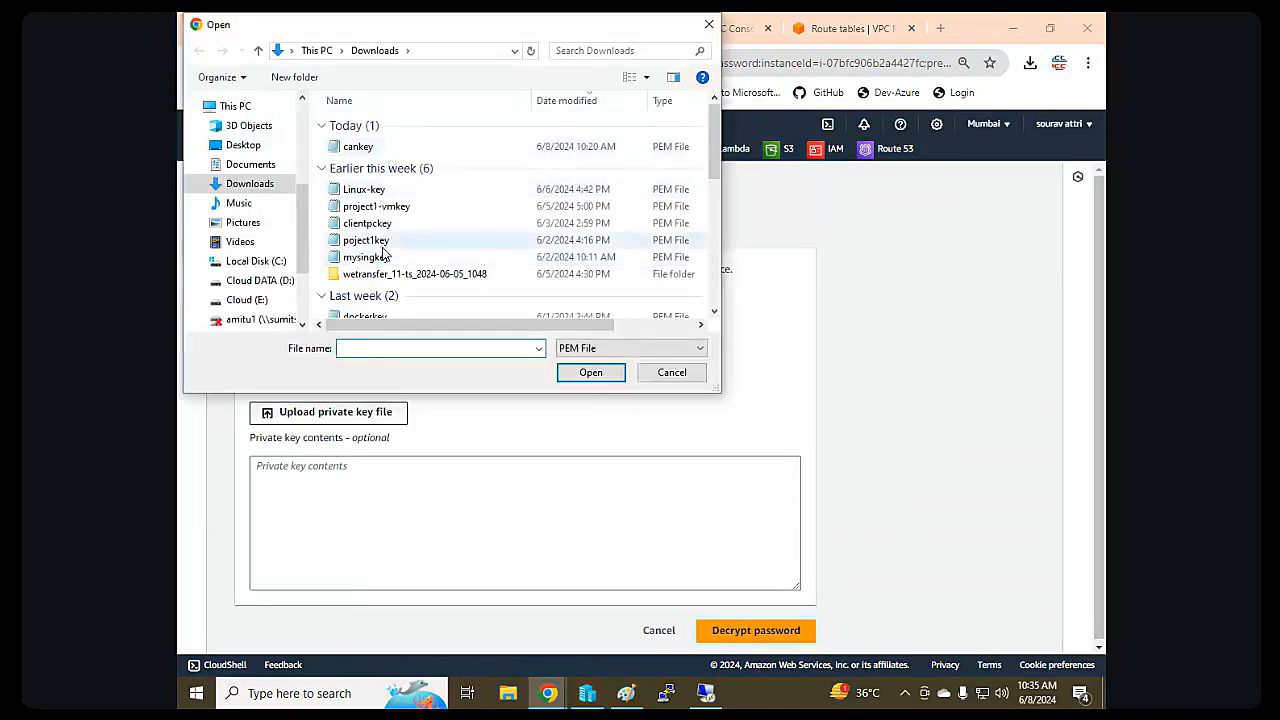
pyautogui.scroll(-4, 378, 260)
pyautogui.click(369, 289)
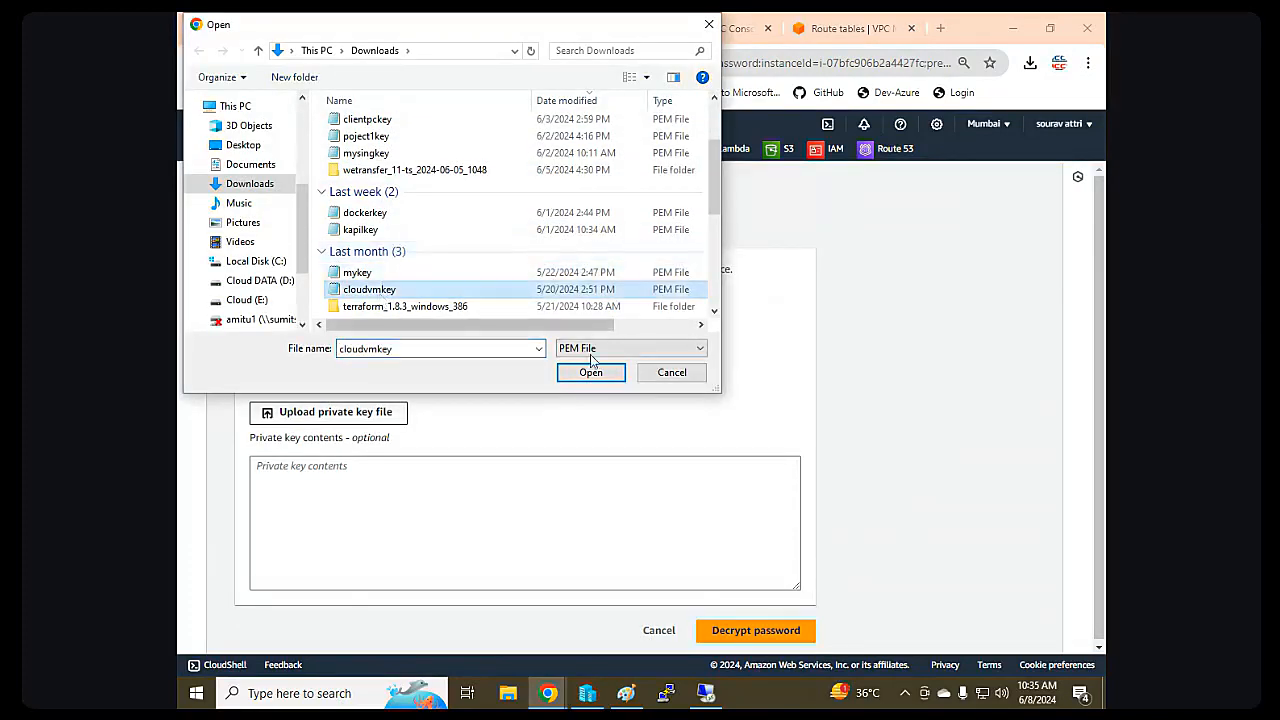
pyautogui.click(591, 372)
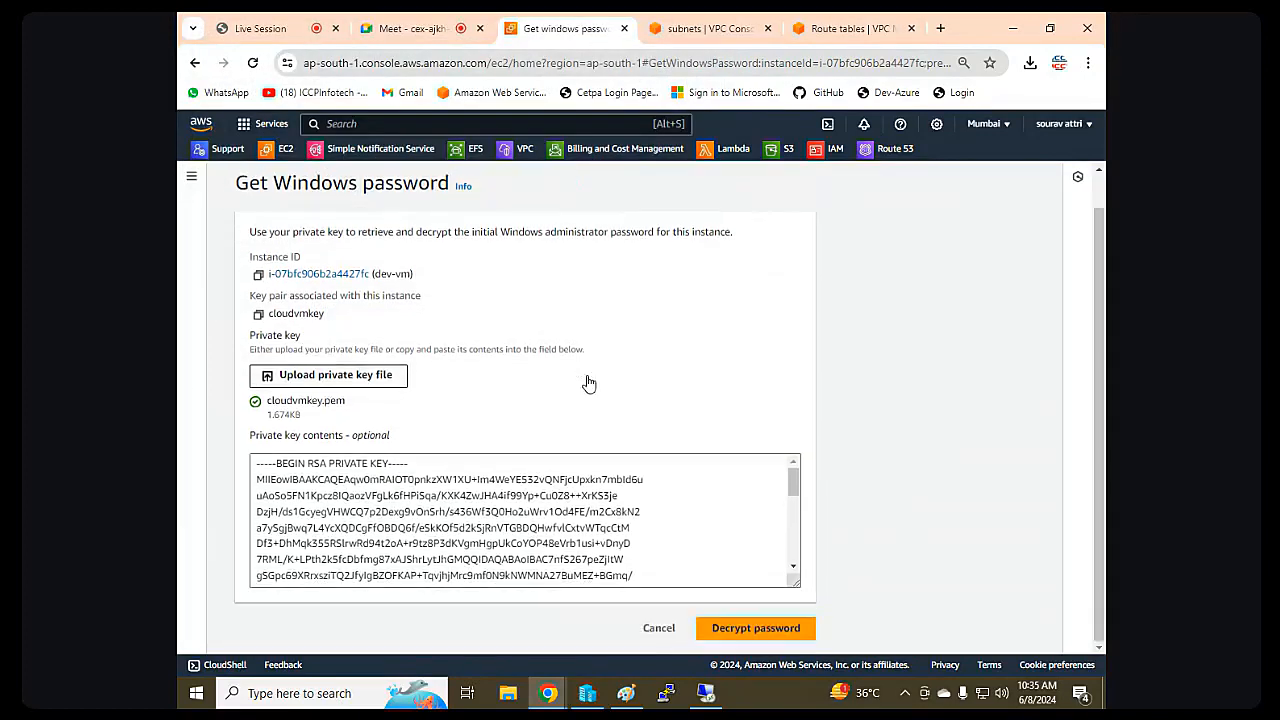
pyautogui.click(755, 627)
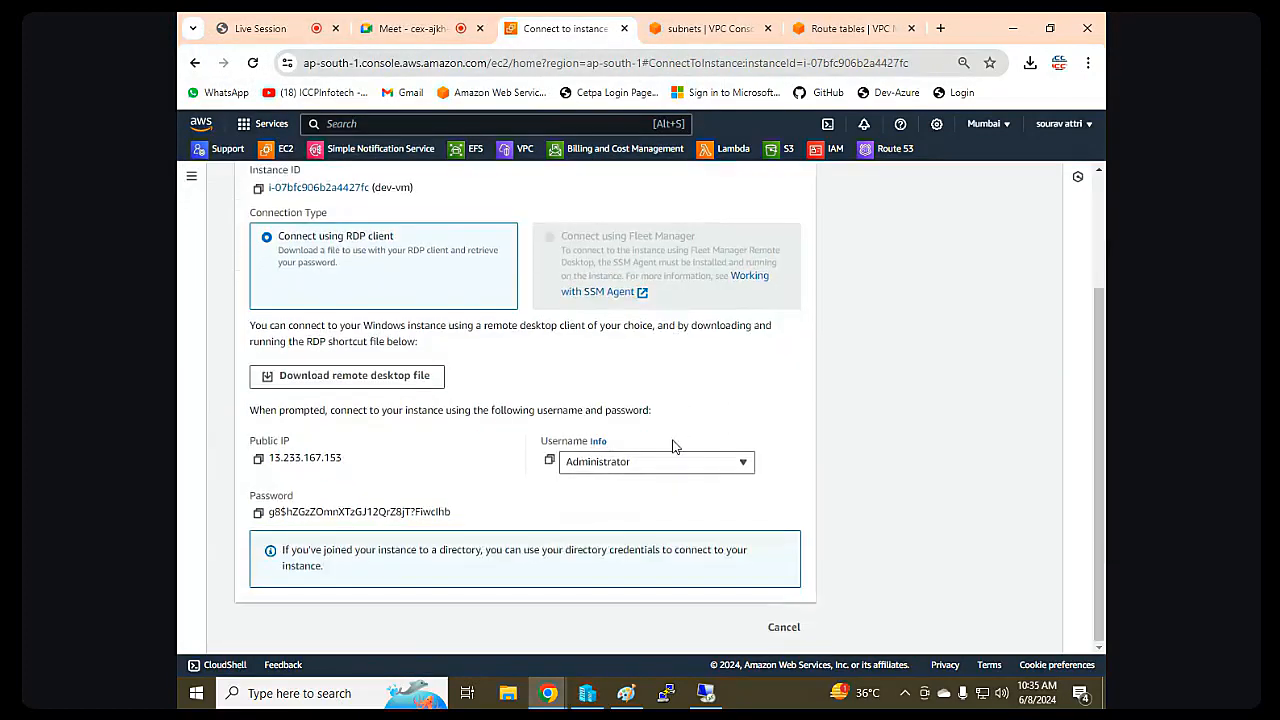
pyautogui.click(258, 512)
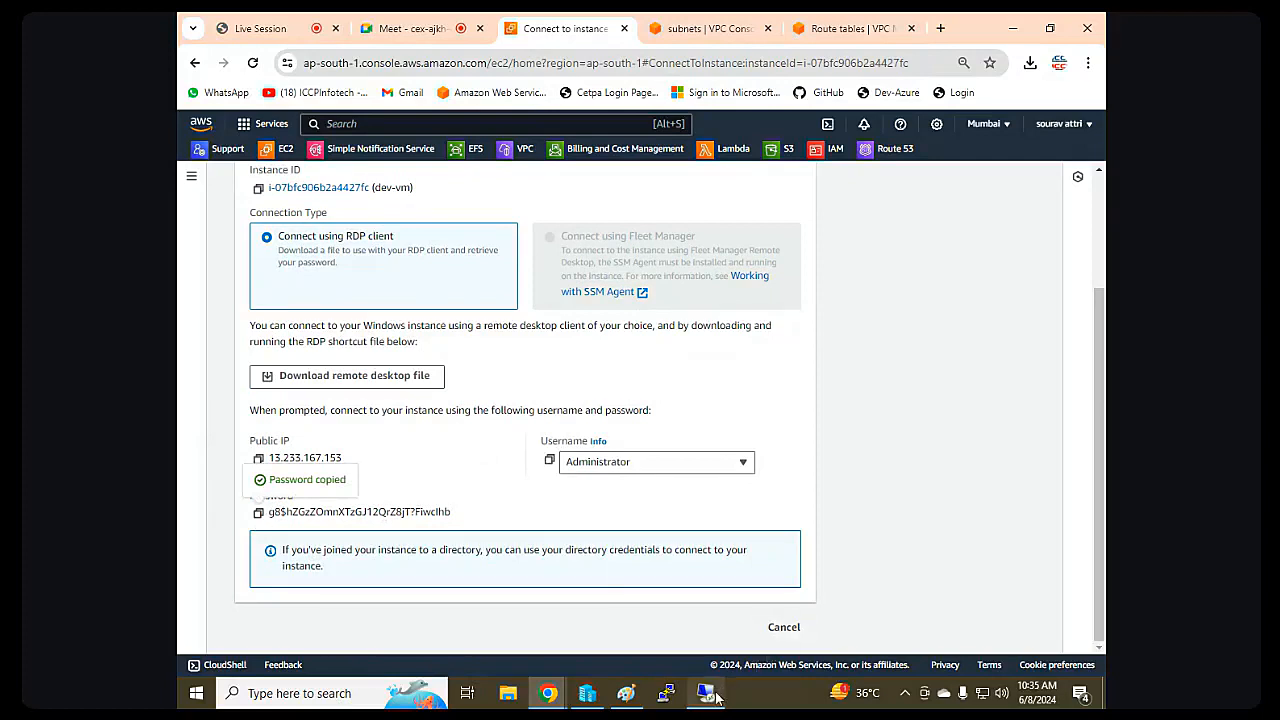
# Switch back to the hr-vm remote session and start a Remote Desktop connection from it to dev-vm's private address 10.0.1.44.
pyautogui.moveTo(716, 697)
pyautogui.click(714, 651)
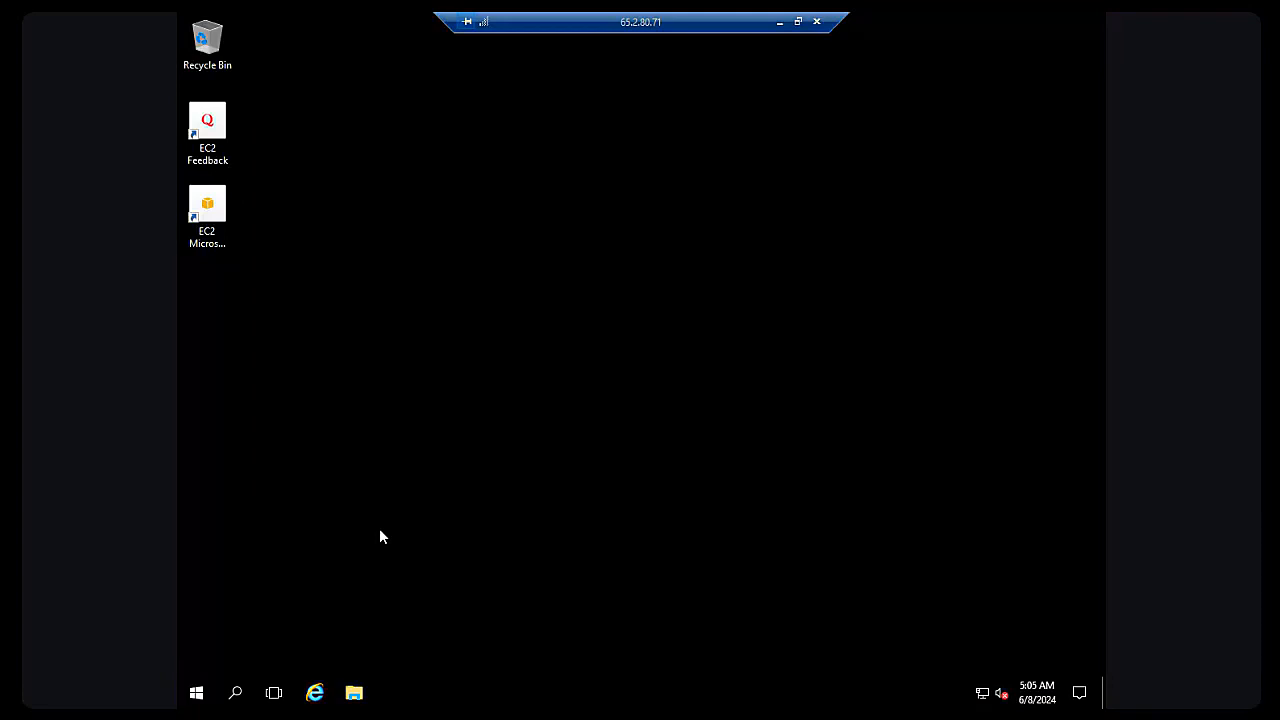
pyautogui.click(197, 692)
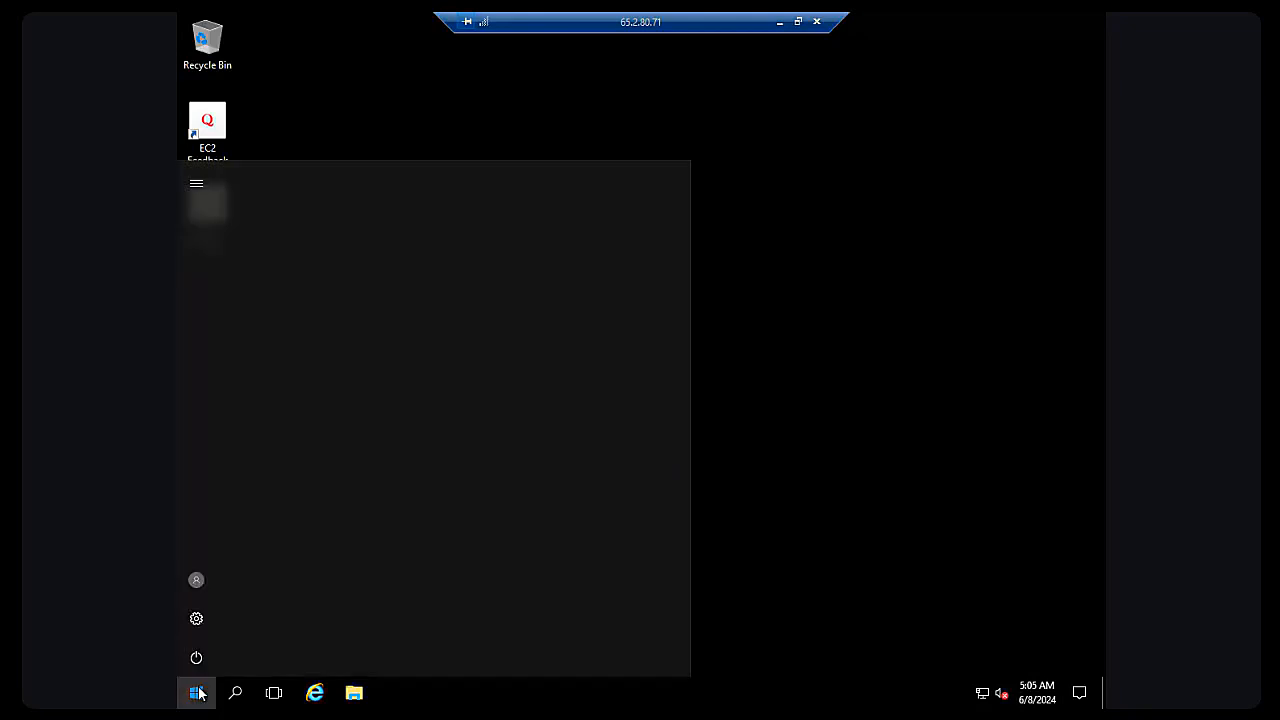
pyautogui.click(474, 421)
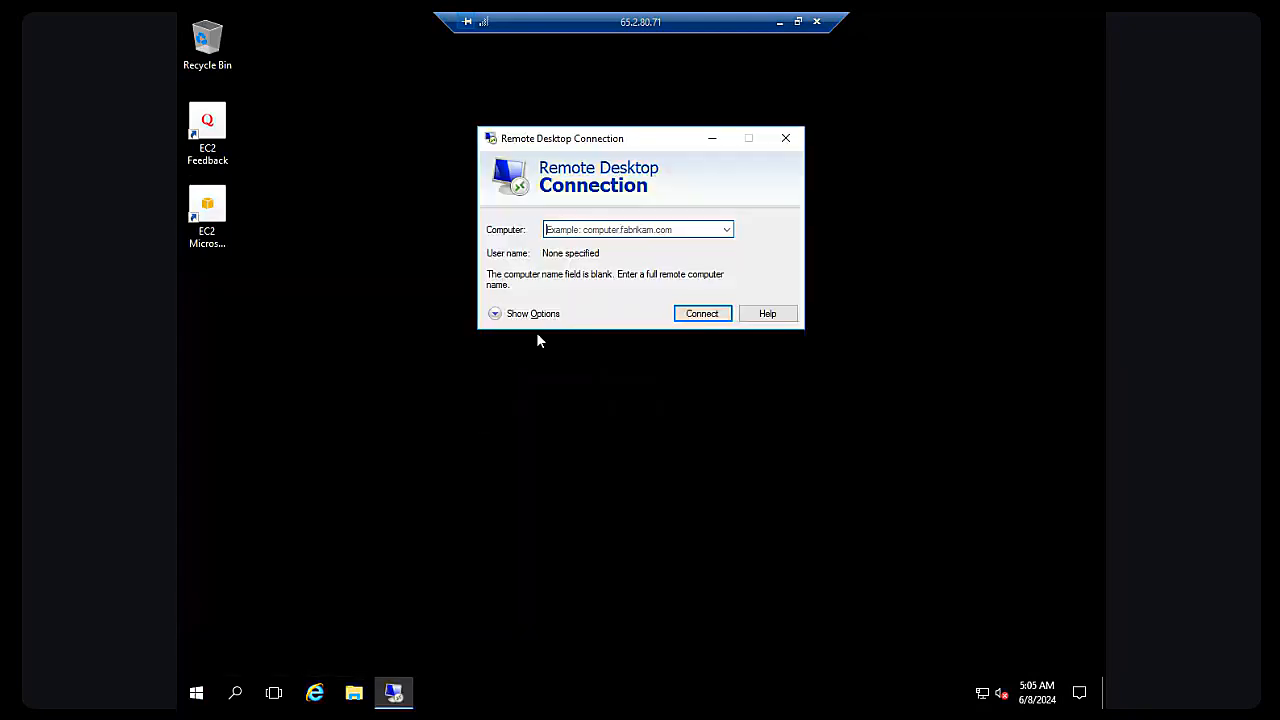
pyautogui.write('10.0.')
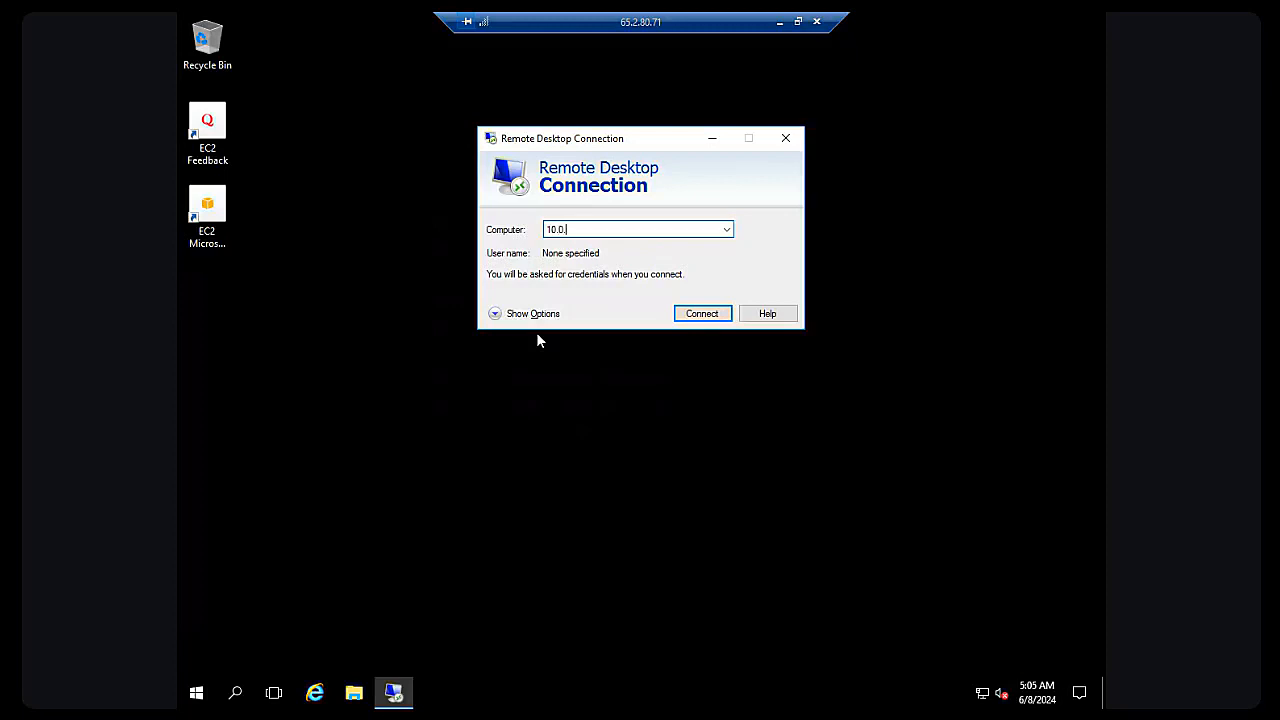
pyautogui.write('1.44')
pyautogui.press('Return')
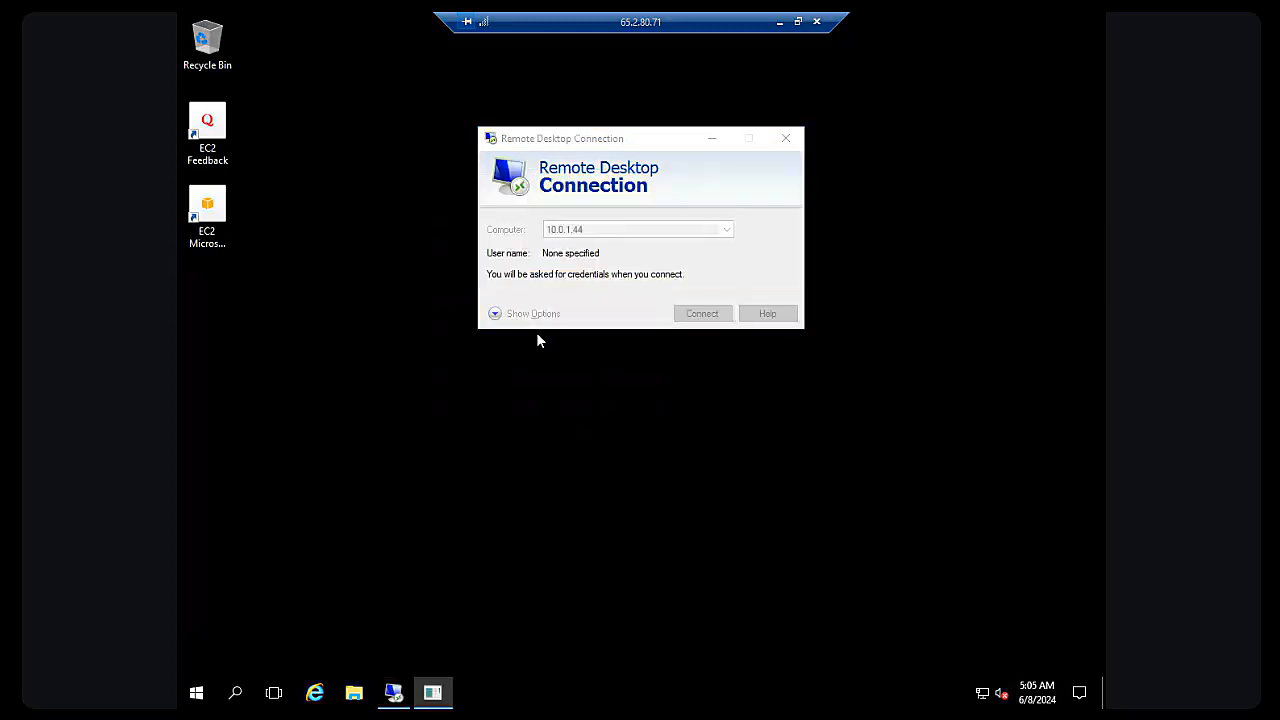
# Sign in to 10.0.1.44 as administrator with the copied dev-vm password and accept the untrusted certificate.
pyautogui.write('adm')
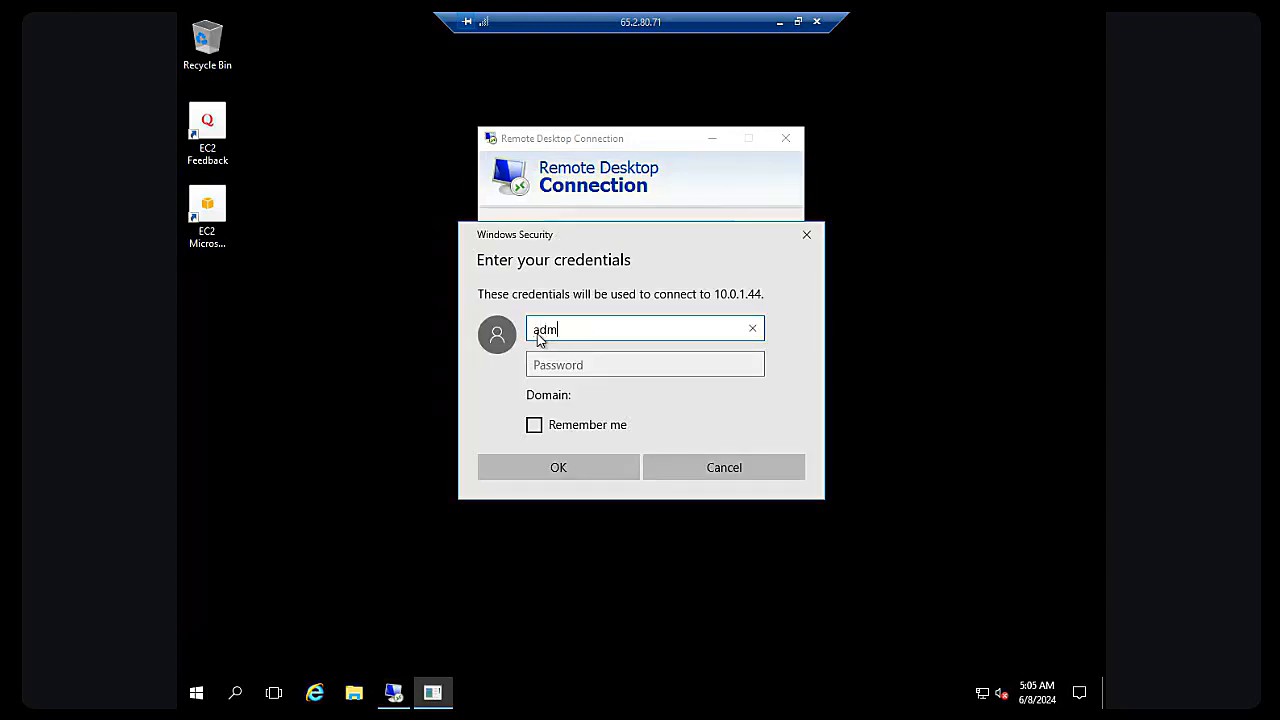
pyautogui.write('inistrator')
pyautogui.click(588, 366)
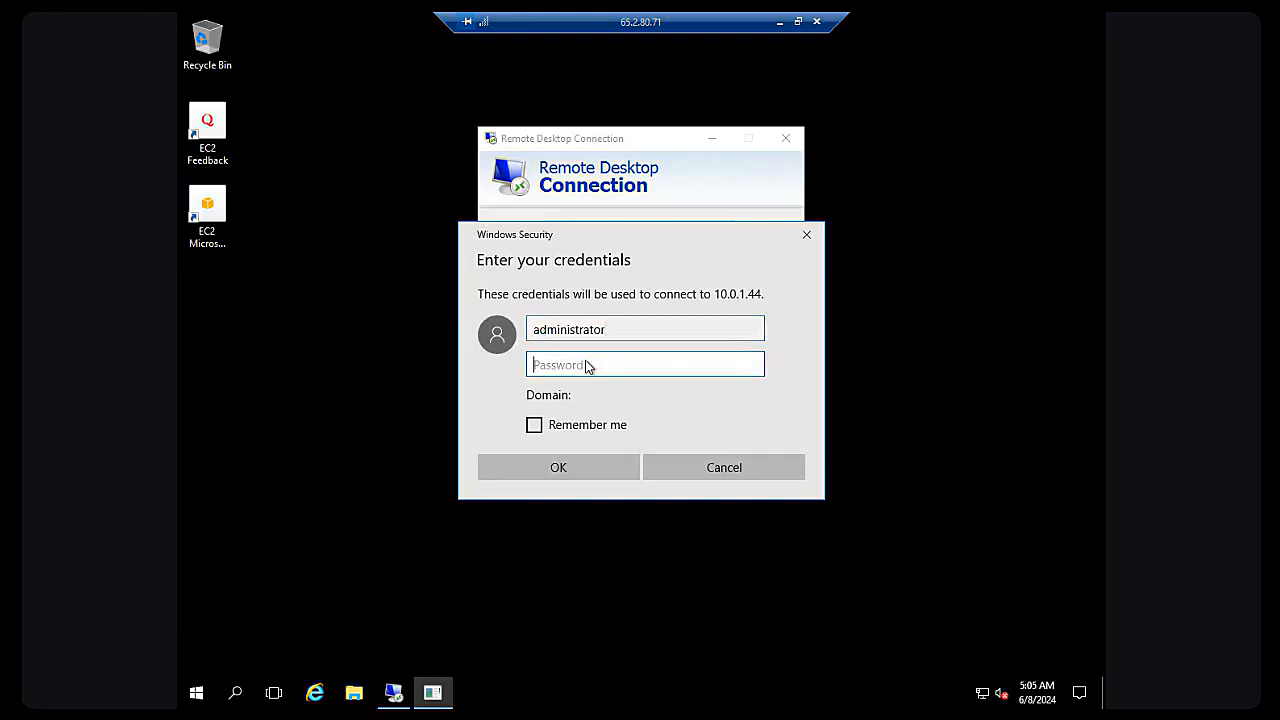
pyautogui.hotkey('ctrl', 'v')
pyautogui.click(552, 470)
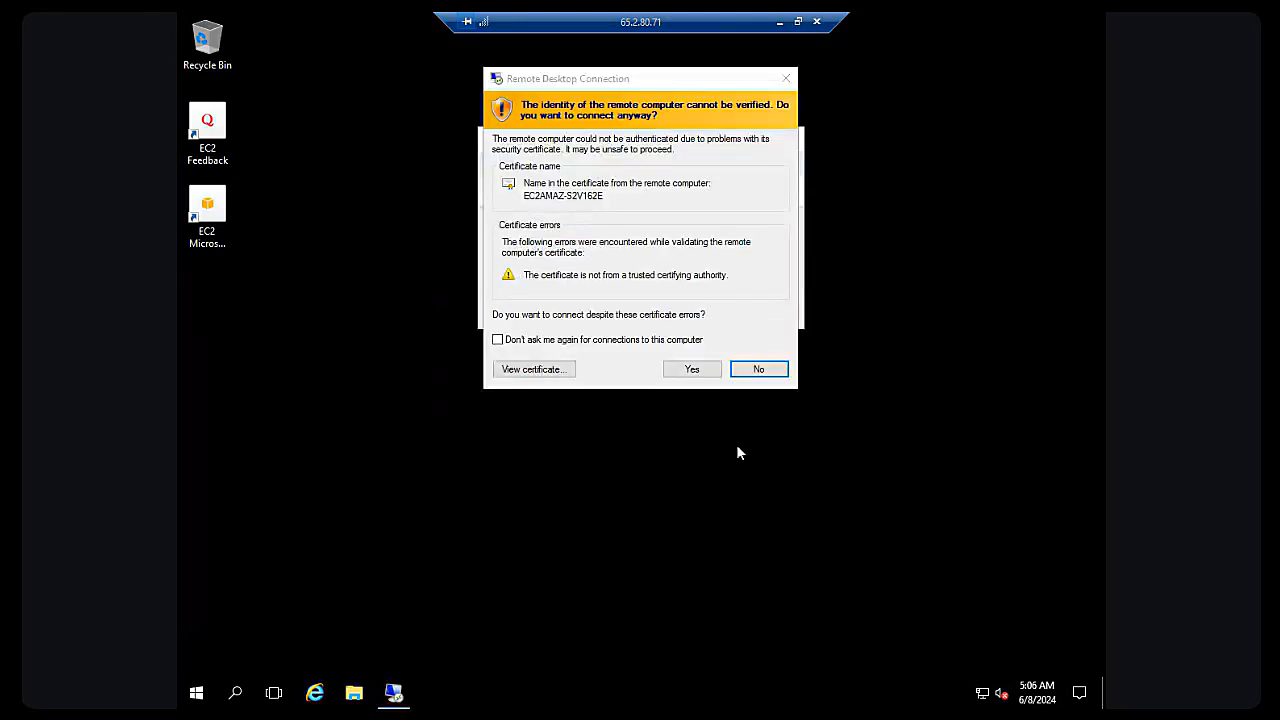
pyautogui.click(699, 368)
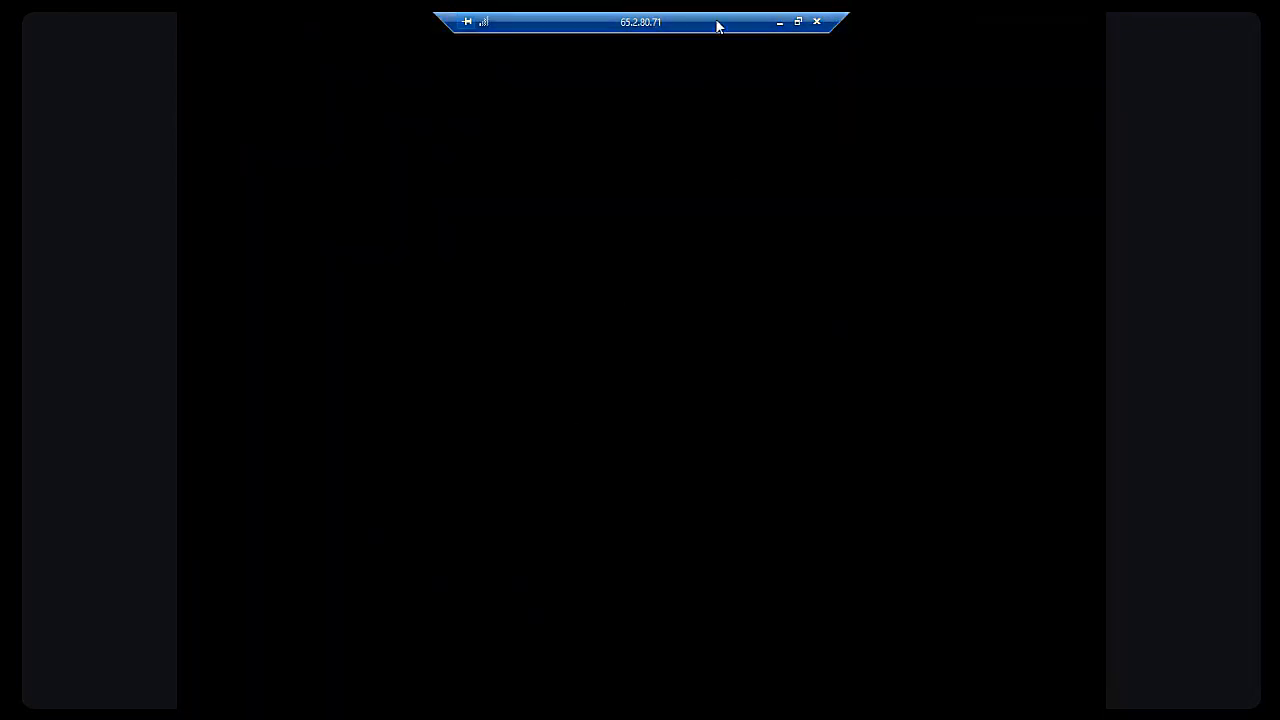
# Switch to Paint and review the server team requirements and the Mumbai–Canada VPC network diagram.
pyautogui.click(797, 21)
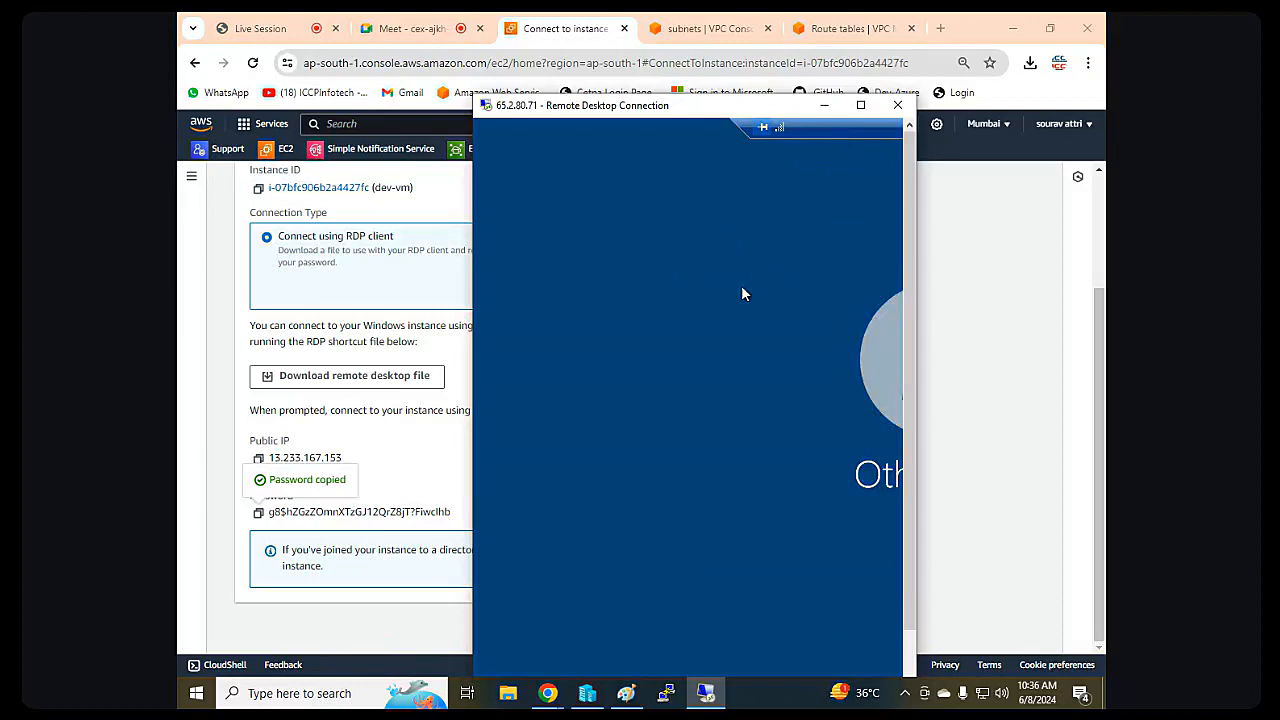
pyautogui.click(626, 693)
pyautogui.scroll(10, 517, 305)
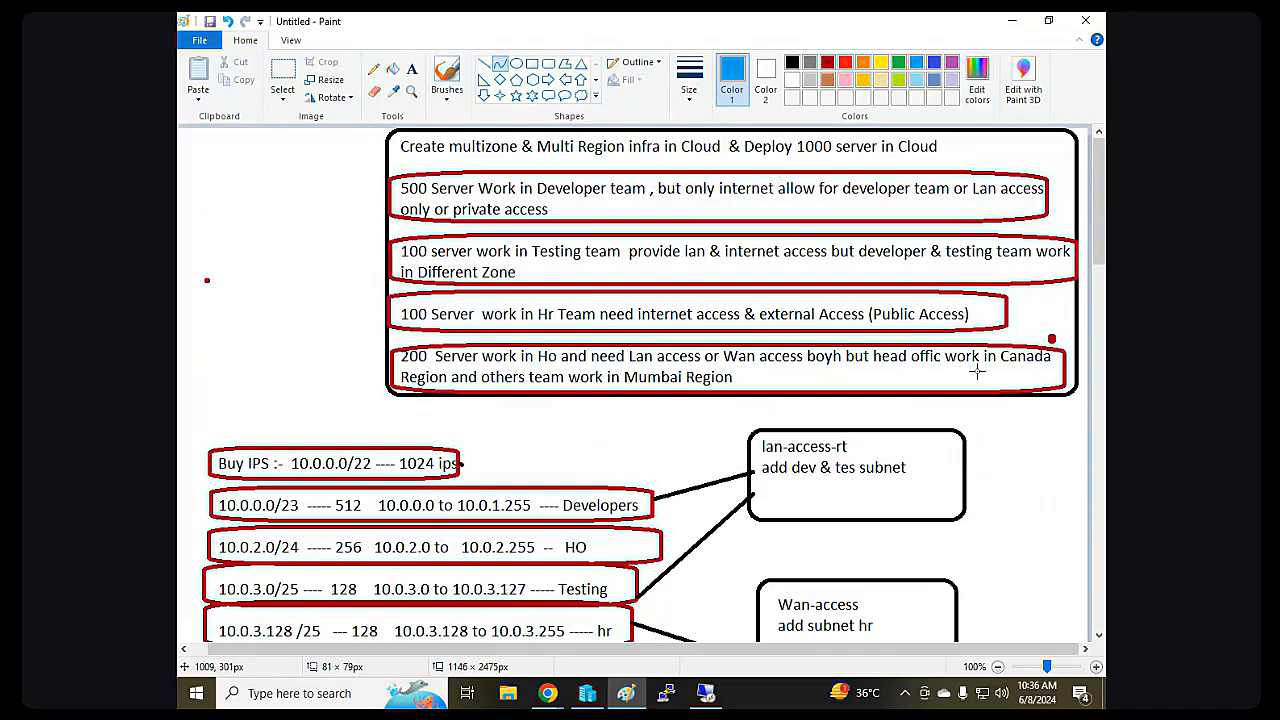
pyautogui.click(1012, 20)
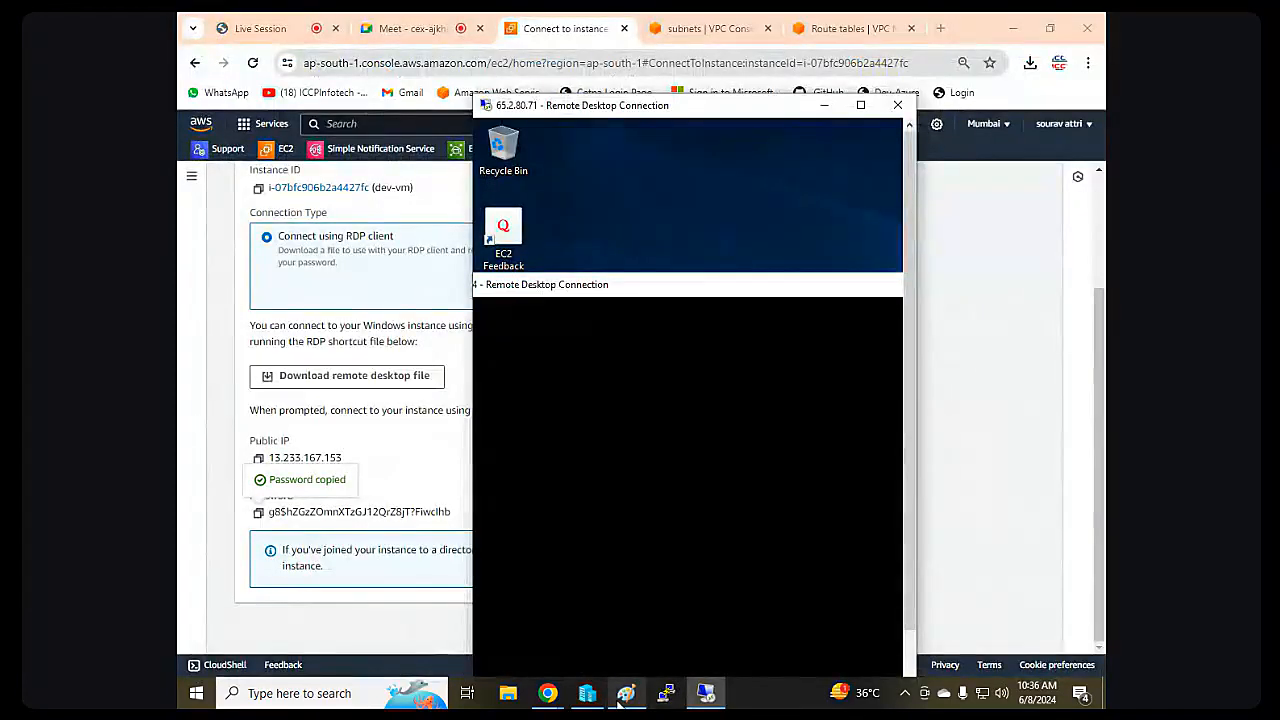
pyautogui.click(641, 602)
pyautogui.scroll(-10, 680, 417)
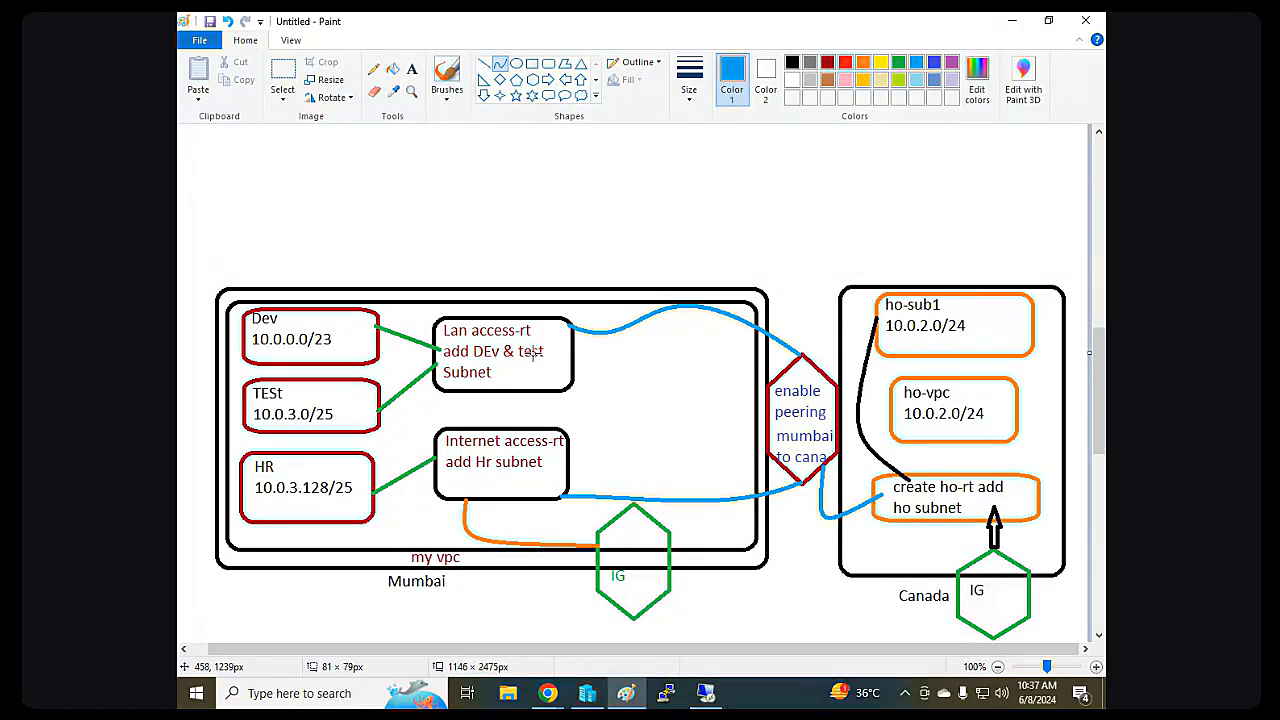
pyautogui.click(1012, 20)
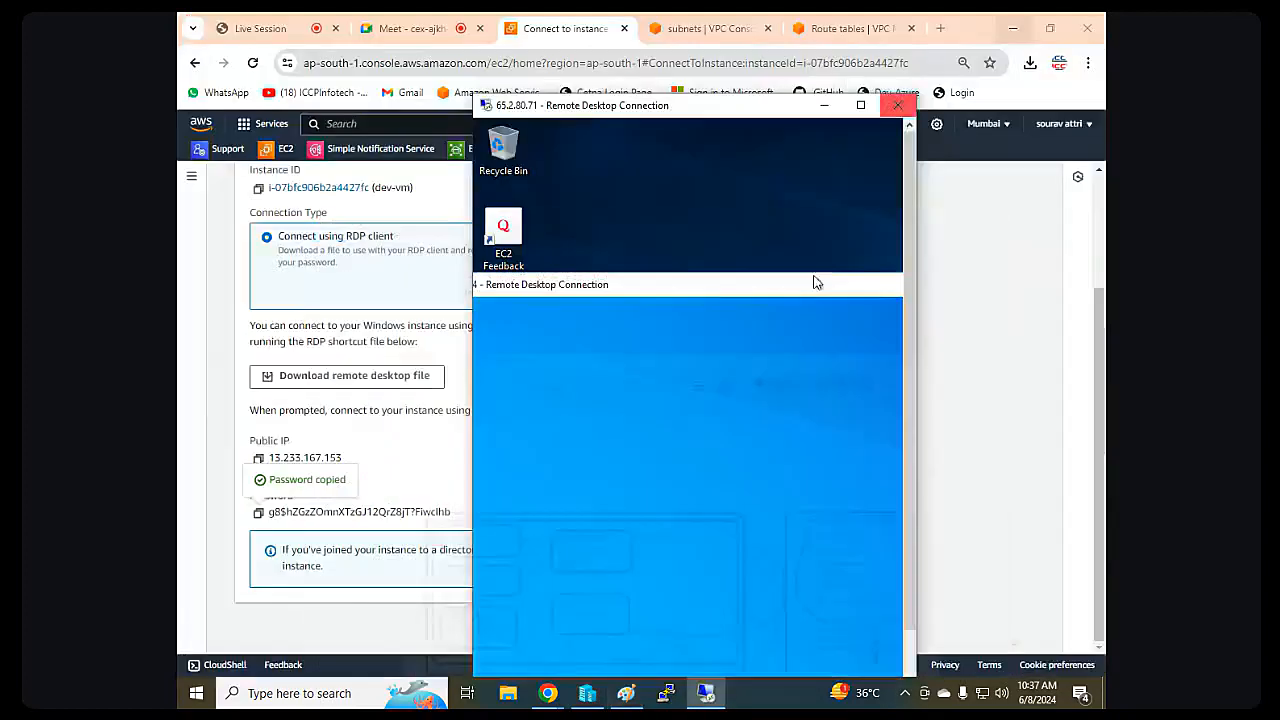
# In the full-screen hr-vm session, move the dev-vm connection window aside and run ping google.com on hr-vm.
pyautogui.doubleClick(771, 107)
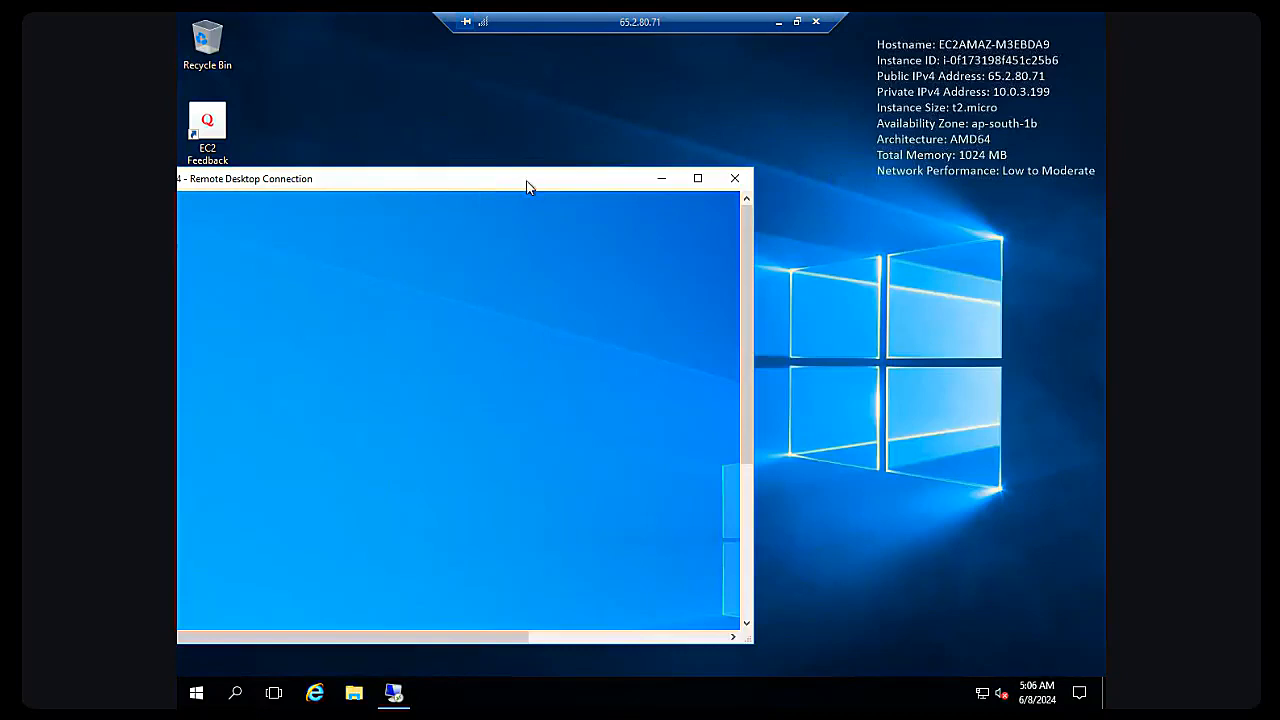
pyautogui.moveTo(529, 186); pyautogui.dragTo(956, 210)
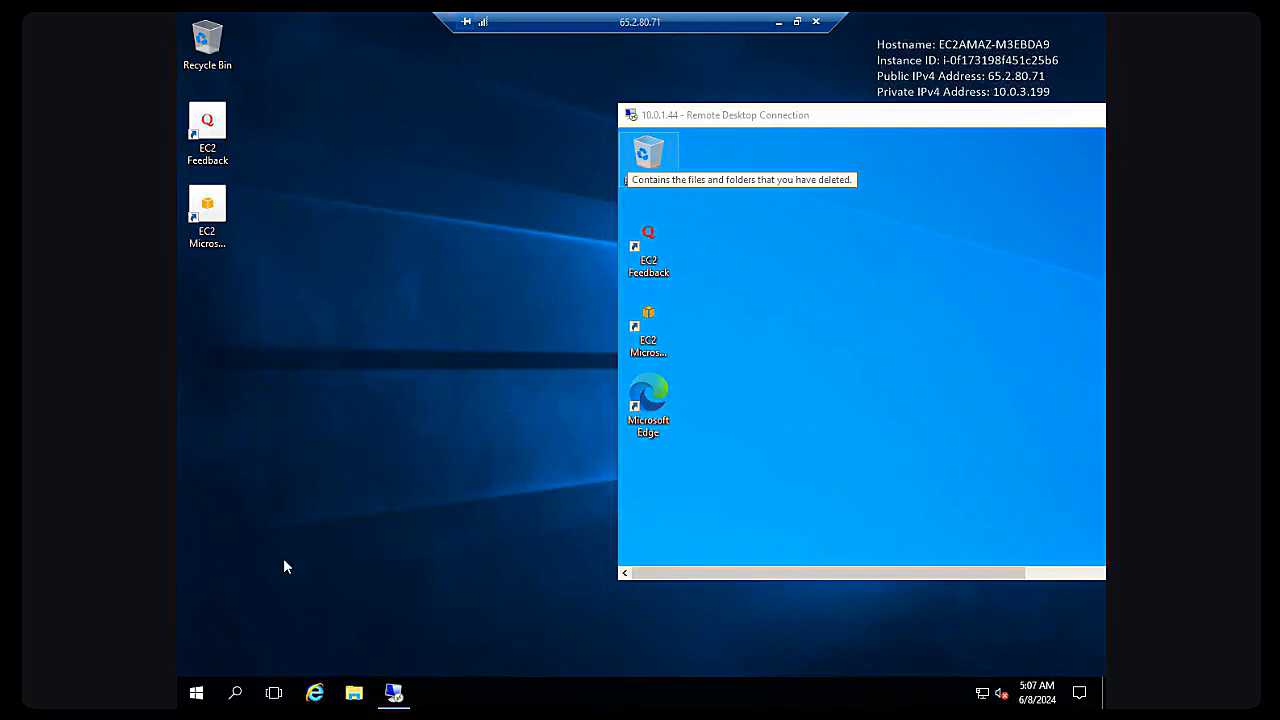
pyautogui.press('super+r')
pyautogui.write('p')
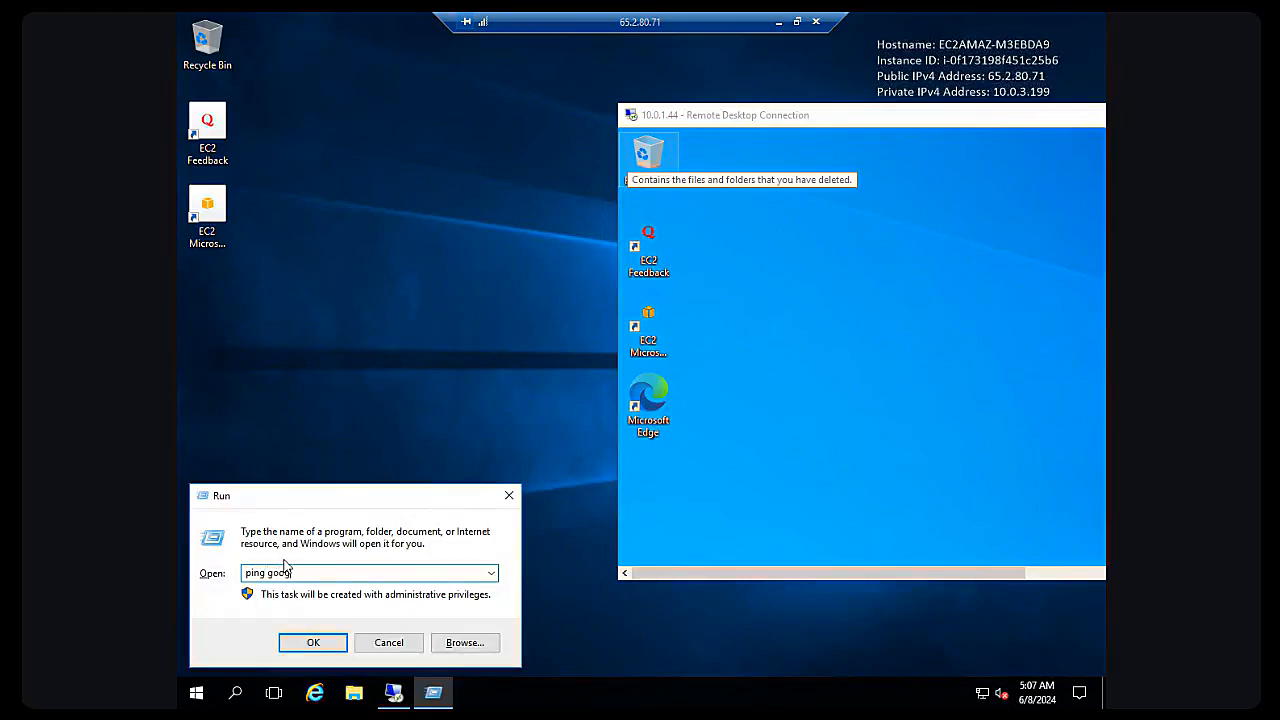
pyautogui.write('ing google.com')
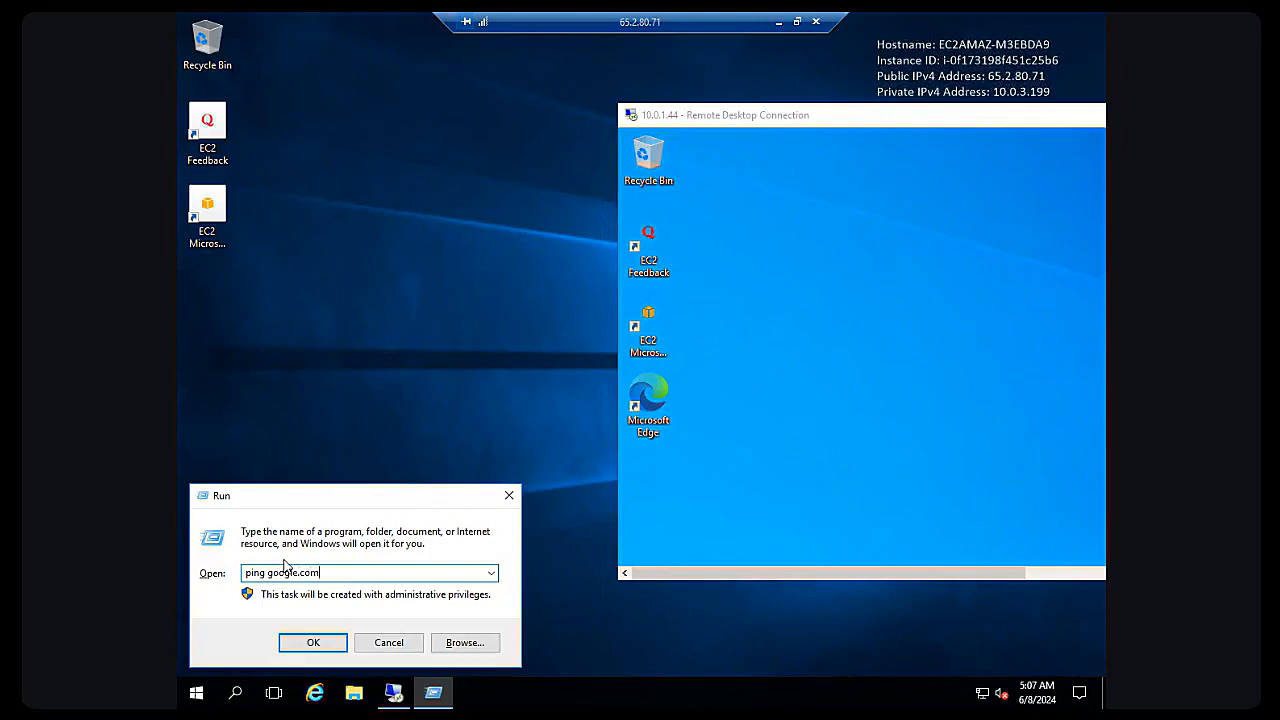
pyautogui.press('Return')
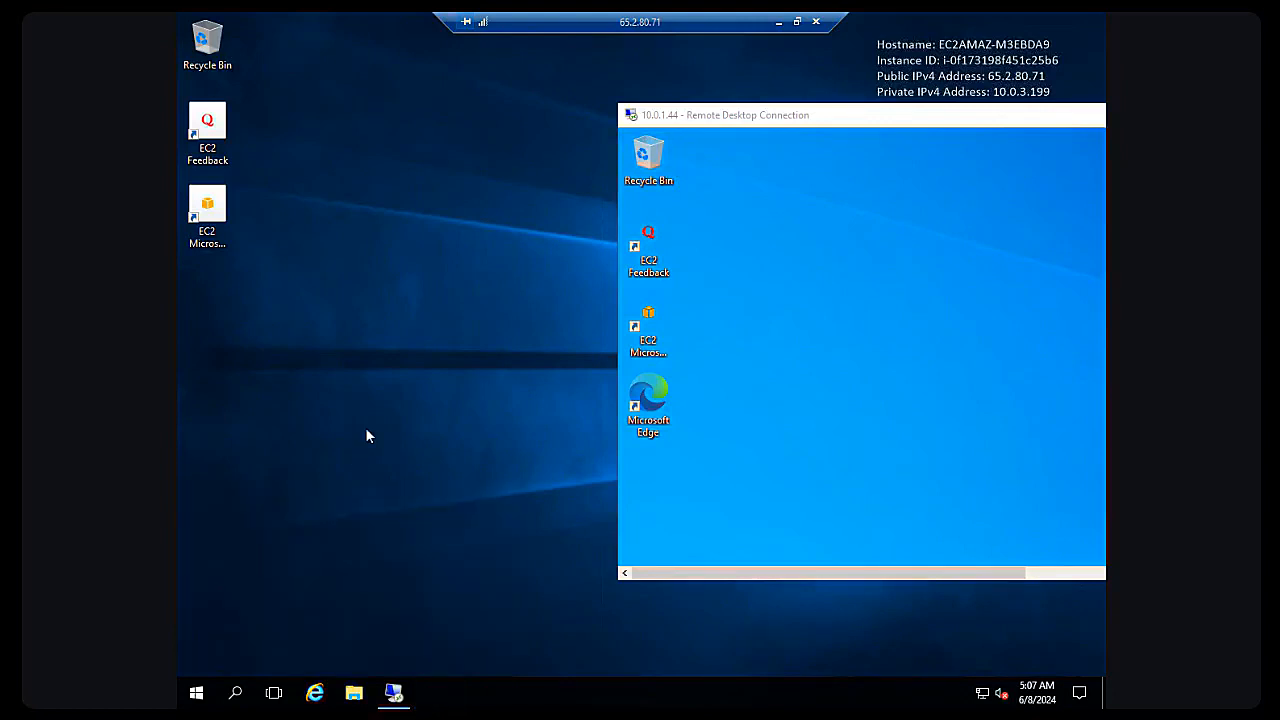
# Start a continuous ping on hr-vm with ping google.com -t, and narrow and move its window clear of the dev-vm session.
pyautogui.press('super+r')
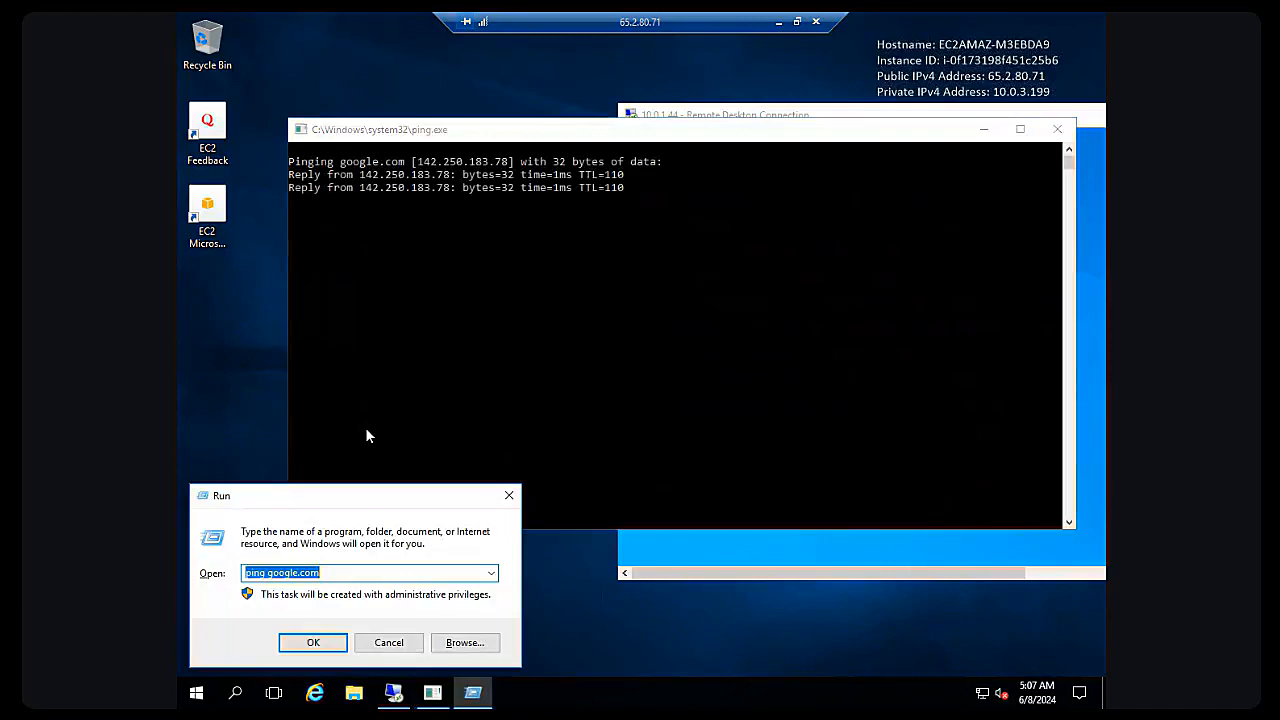
pyautogui.press('End')
pyautogui.write('-t')
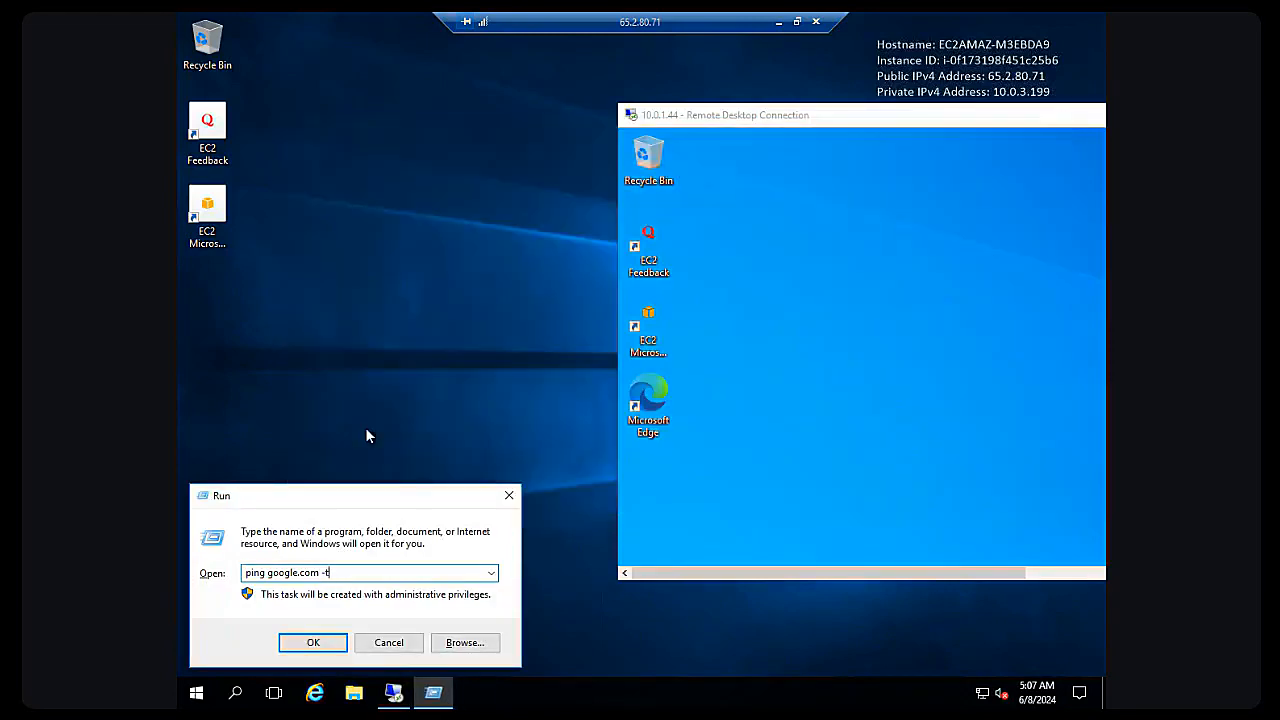
pyautogui.press('Return')
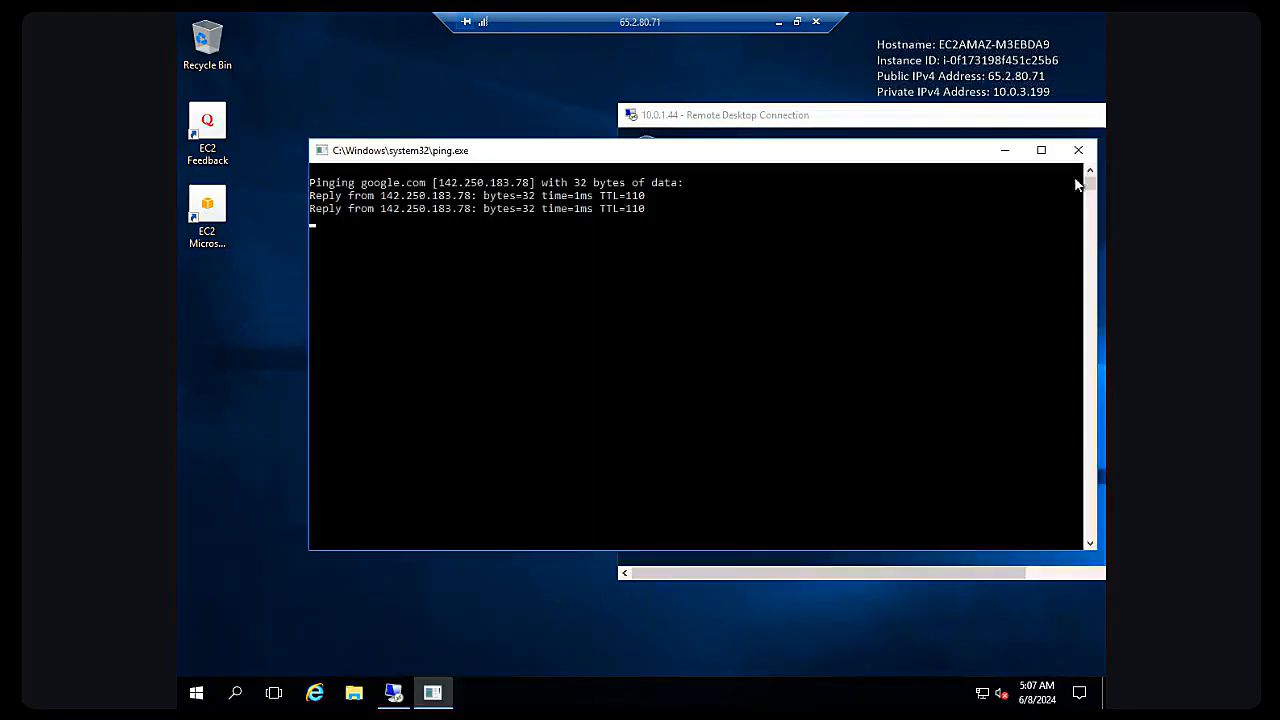
pyautogui.moveTo(1097, 218); pyautogui.dragTo(712, 228)
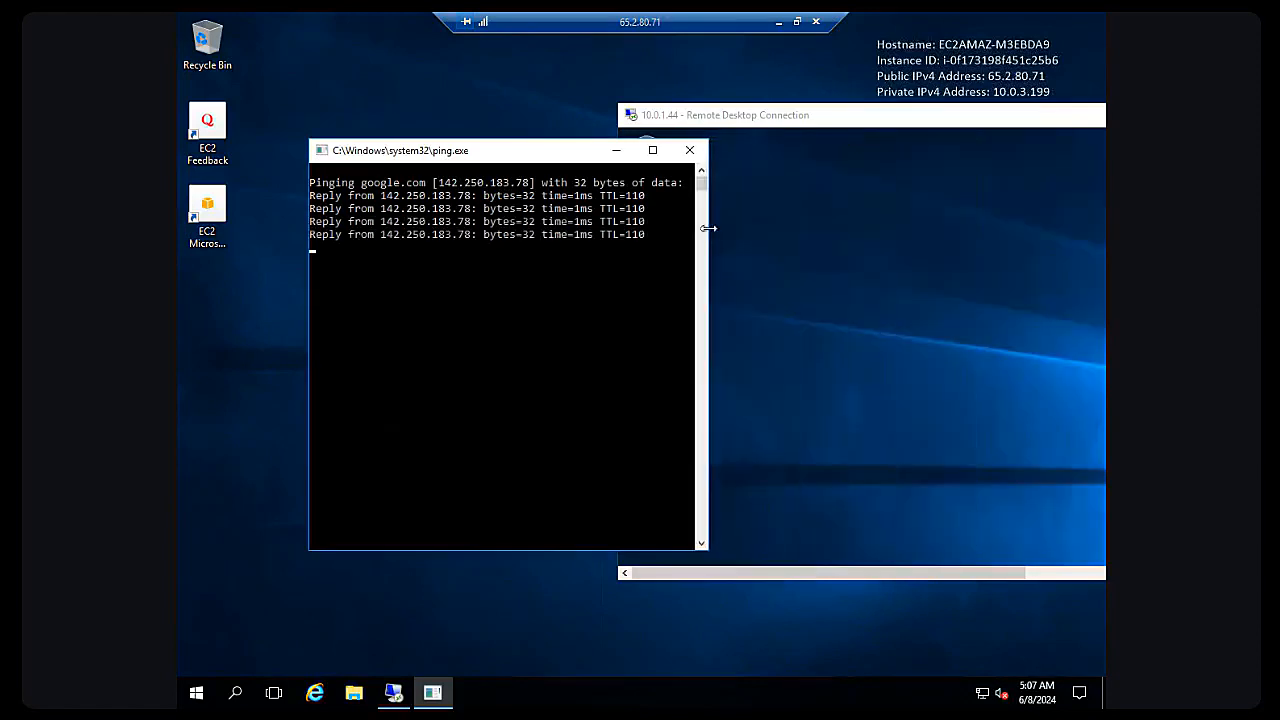
pyautogui.moveTo(560, 151); pyautogui.dragTo(464, 140)
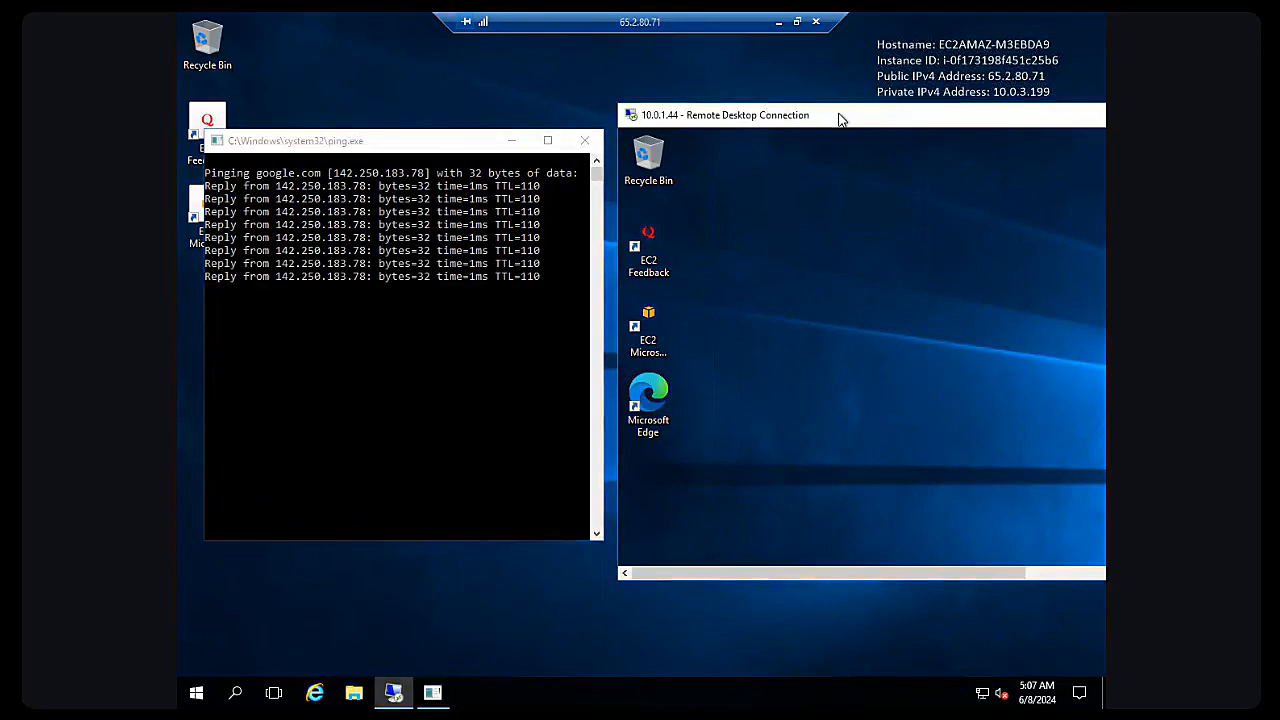
# Maximize the dev-vm session, run ping google.com -t on dev-vm and narrow the ping window.
pyautogui.doubleClick(962, 115)
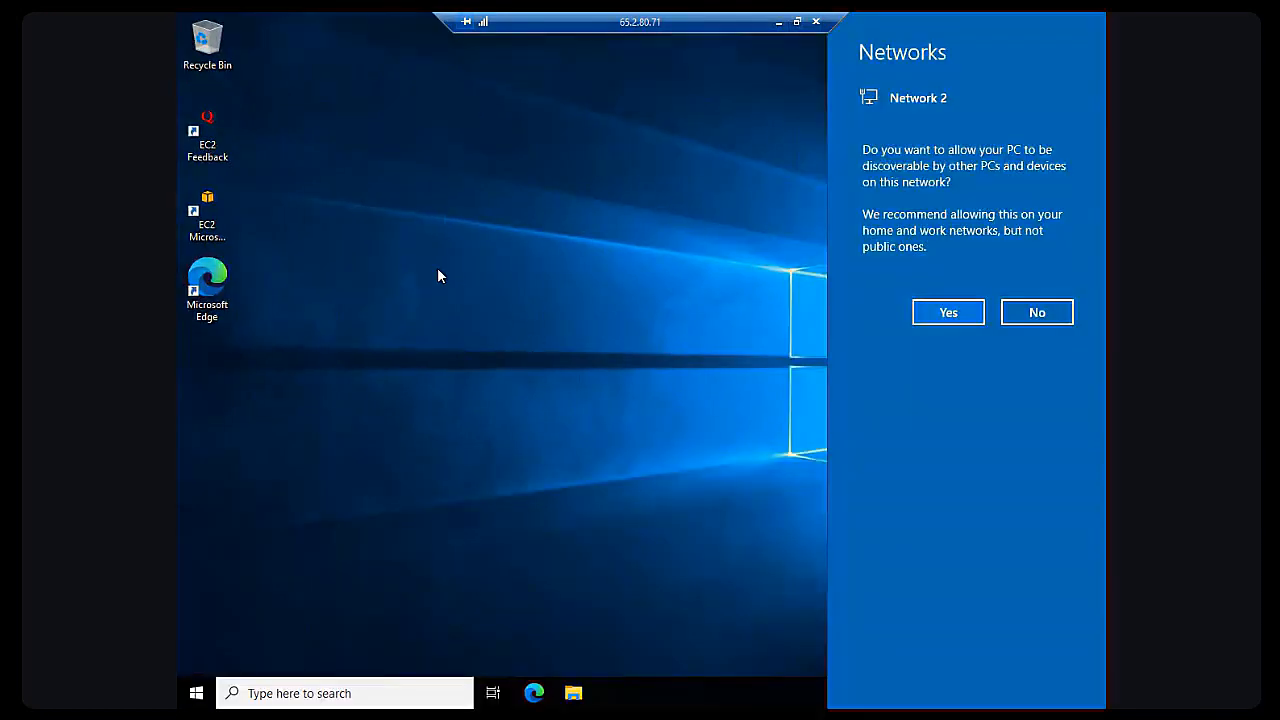
pyautogui.click(438, 269)
pyautogui.press('super+r')
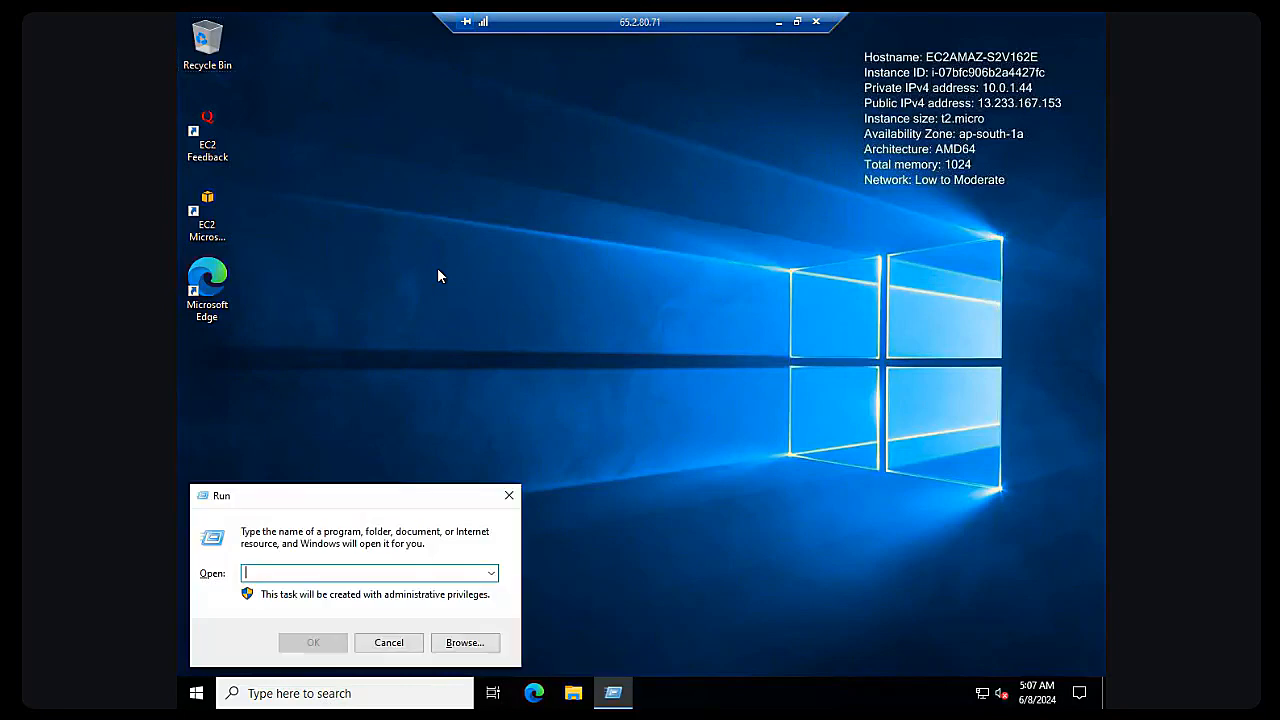
pyautogui.write('ping g')
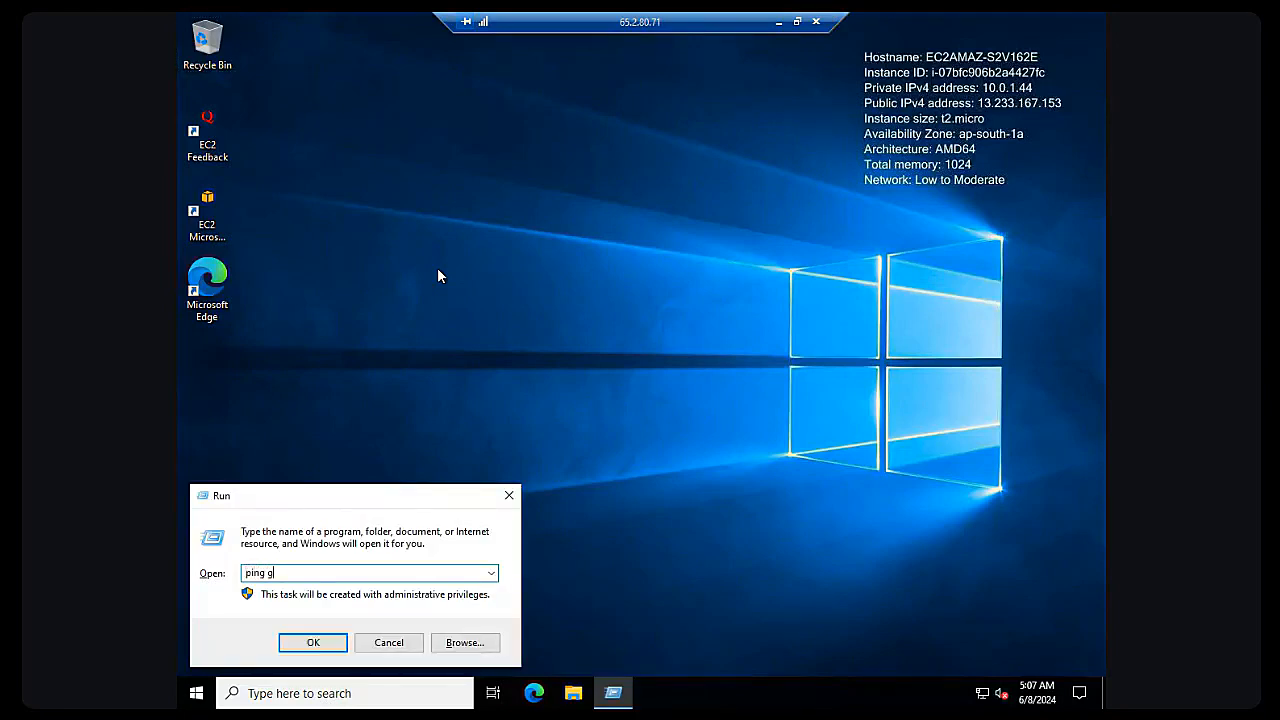
pyautogui.write('com -t')
pyautogui.click(311, 643)
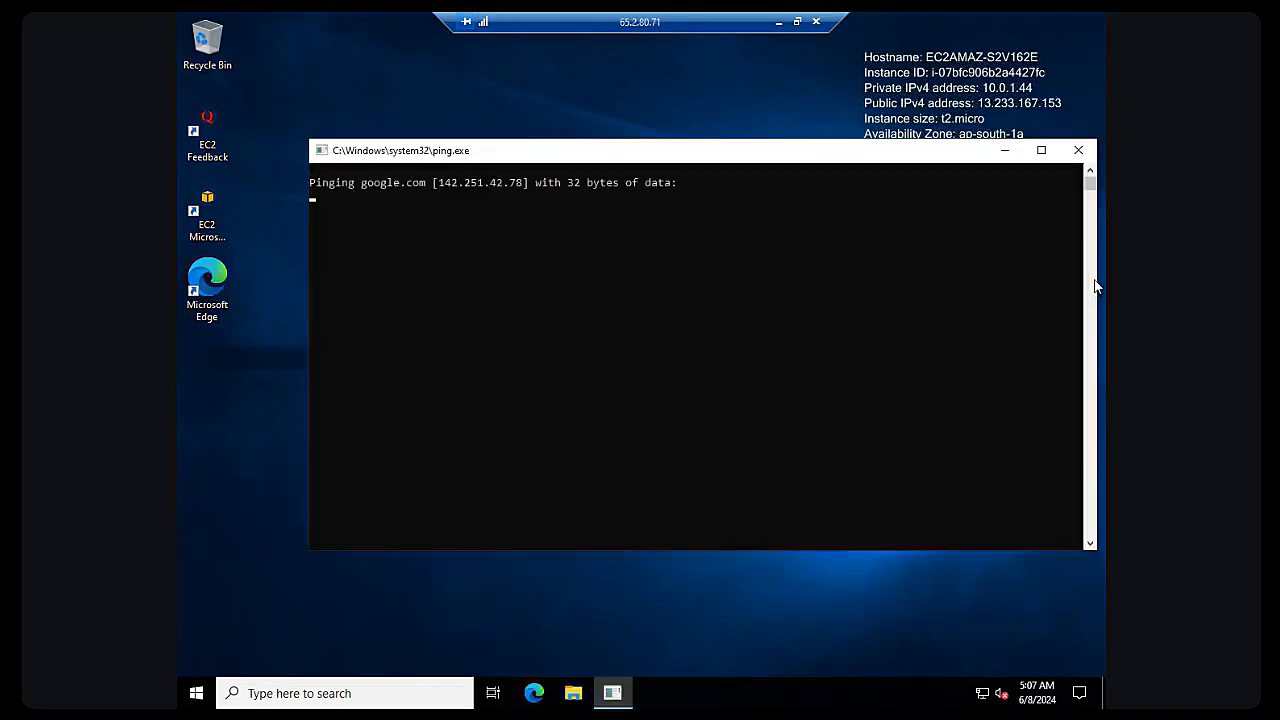
pyautogui.moveTo(1097, 280); pyautogui.dragTo(840, 298)
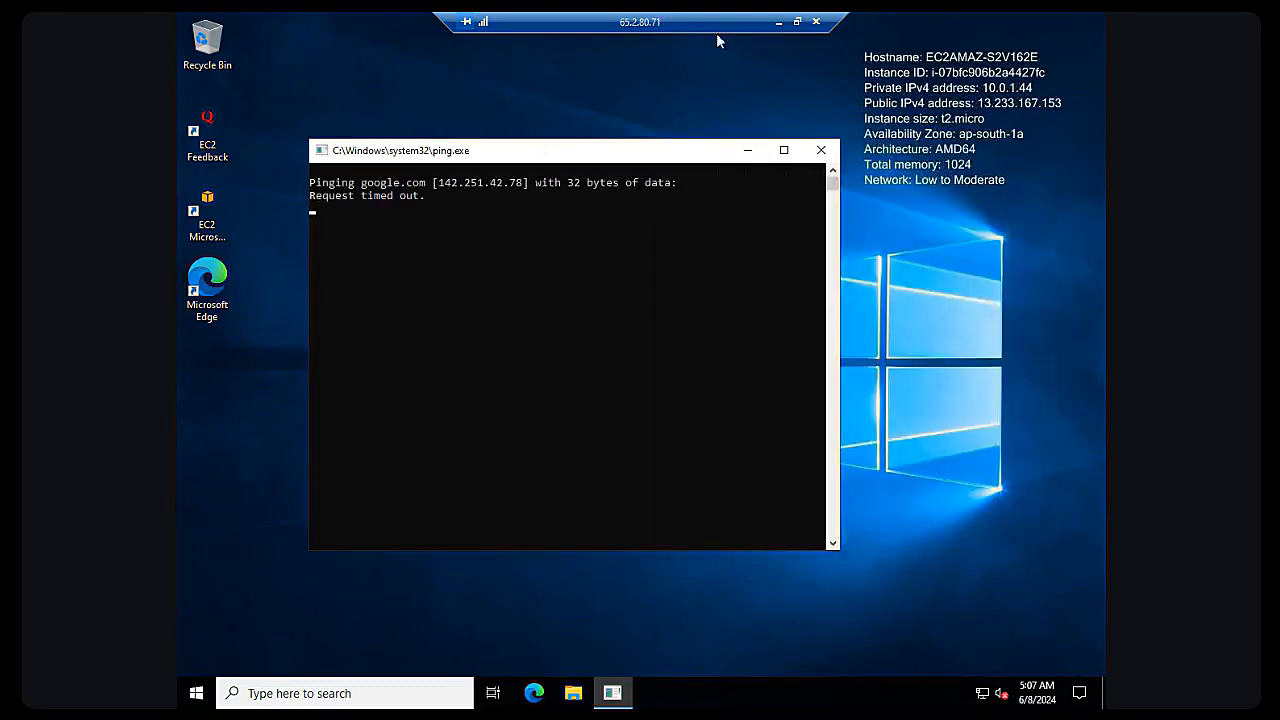
# Arrange the dev-vm connection window beside hr-vm's ping window so both ping outputs can be compared.
pyautogui.click(797, 21)
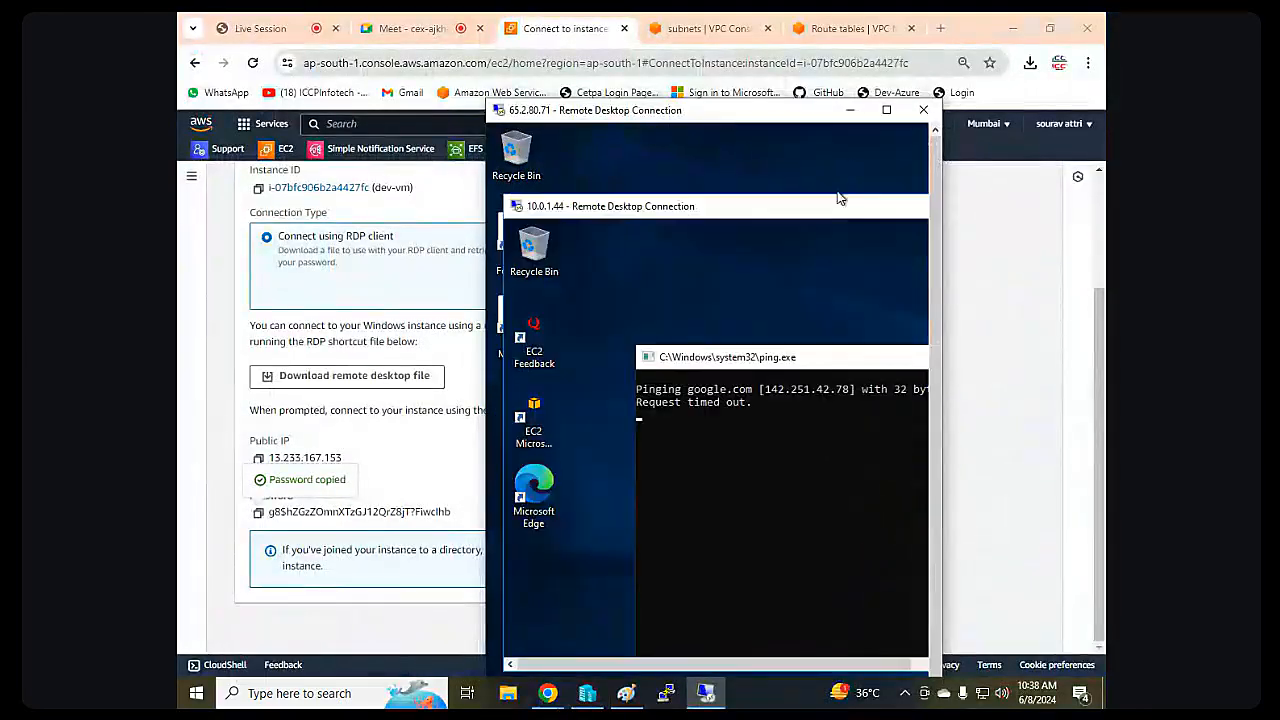
pyautogui.click(886, 110)
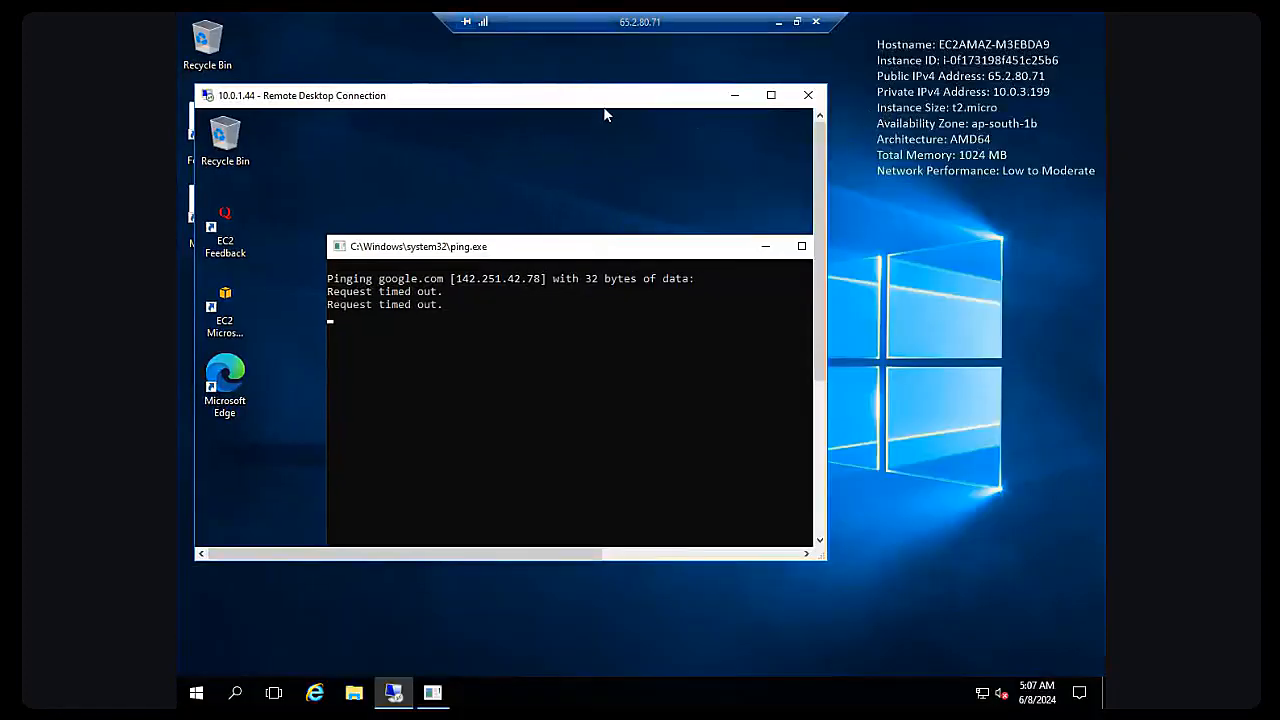
pyautogui.moveTo(592, 114); pyautogui.dragTo(846, 113)
pyautogui.moveTo(801, 240); pyautogui.dragTo(677, 128)
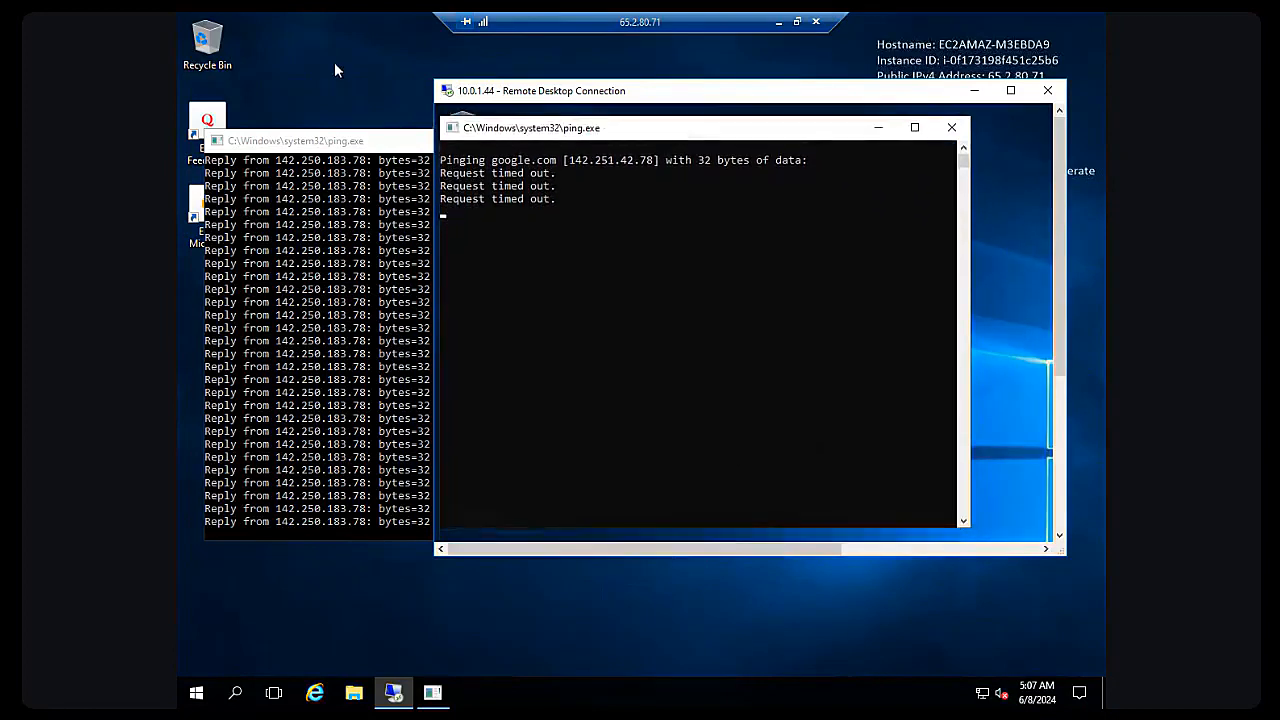
pyautogui.moveTo(427, 80); pyautogui.dragTo(602, 104)
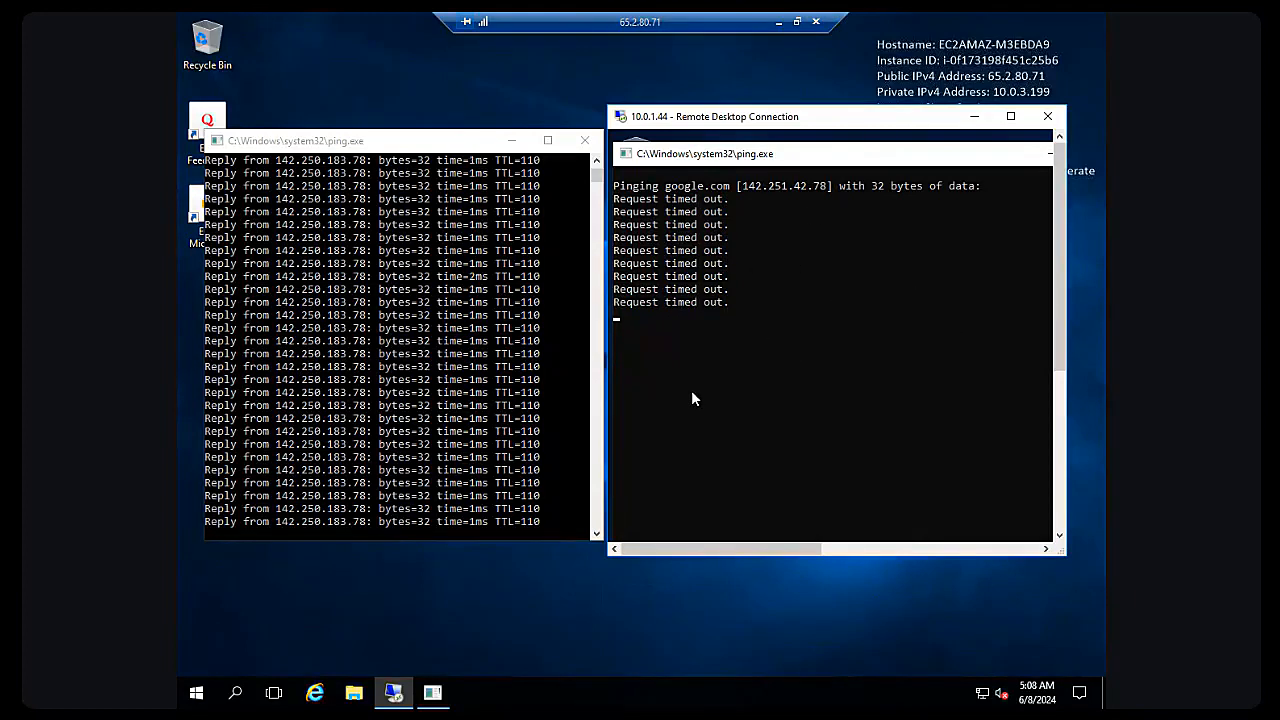
# Minimize the hr-vm remote session and switch to the Google Meet call in the browser.
pyautogui.click(779, 21)
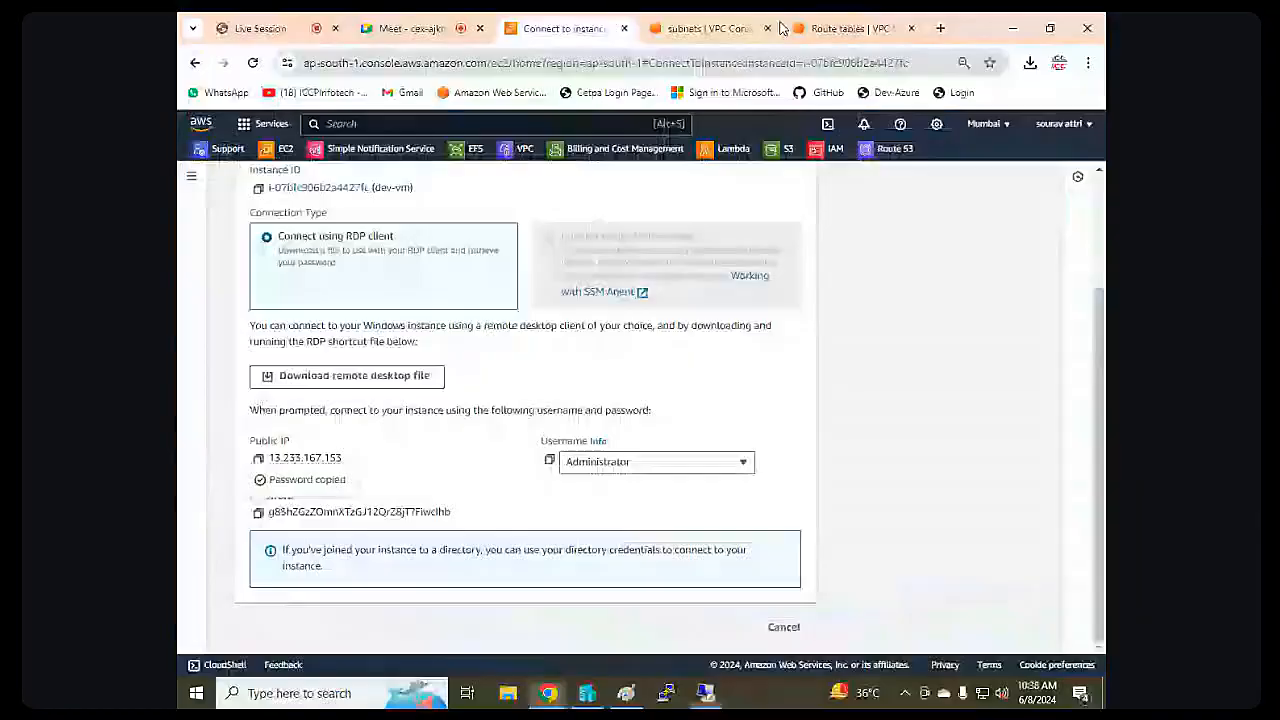
pyautogui.scroll(2, 715, 443)
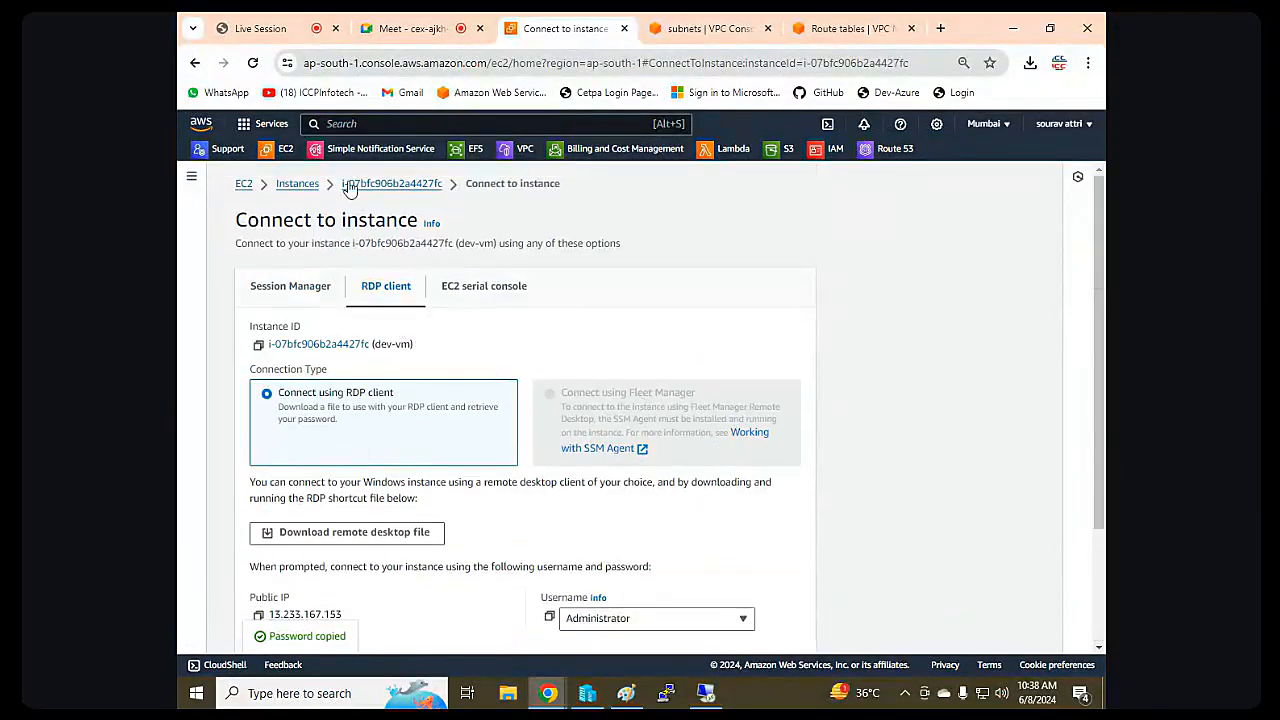
pyautogui.click(423, 24)
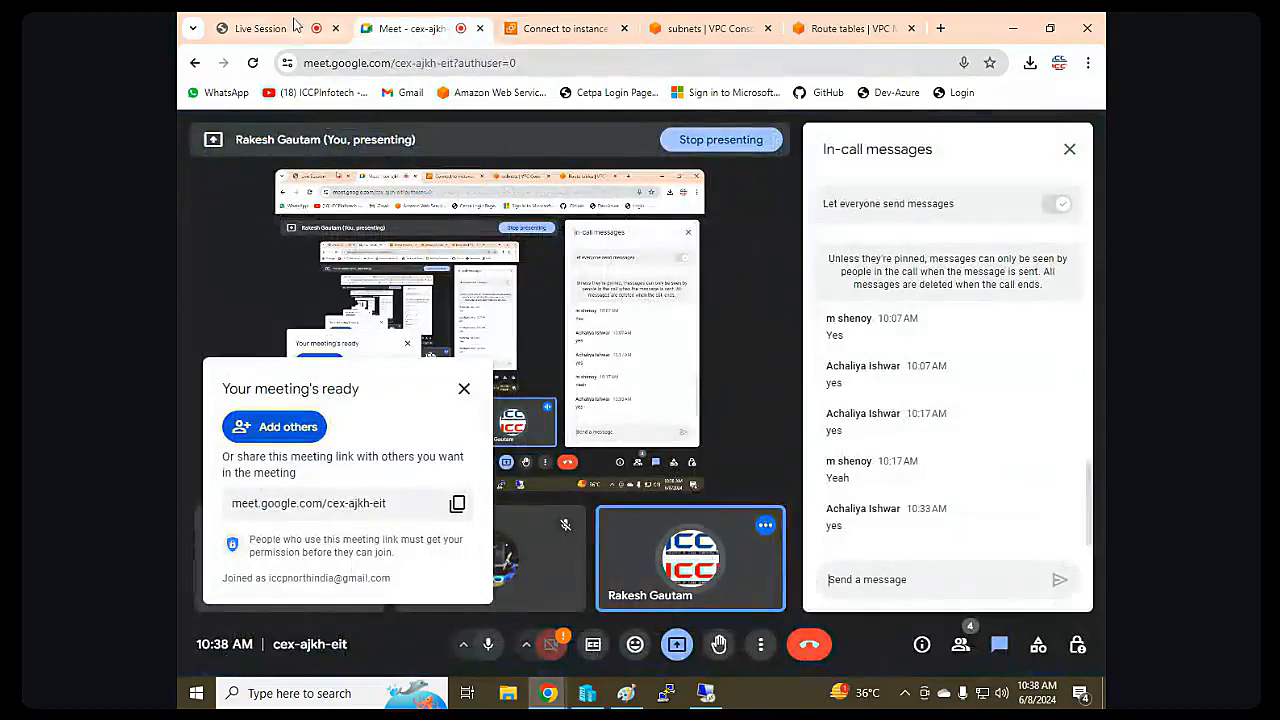
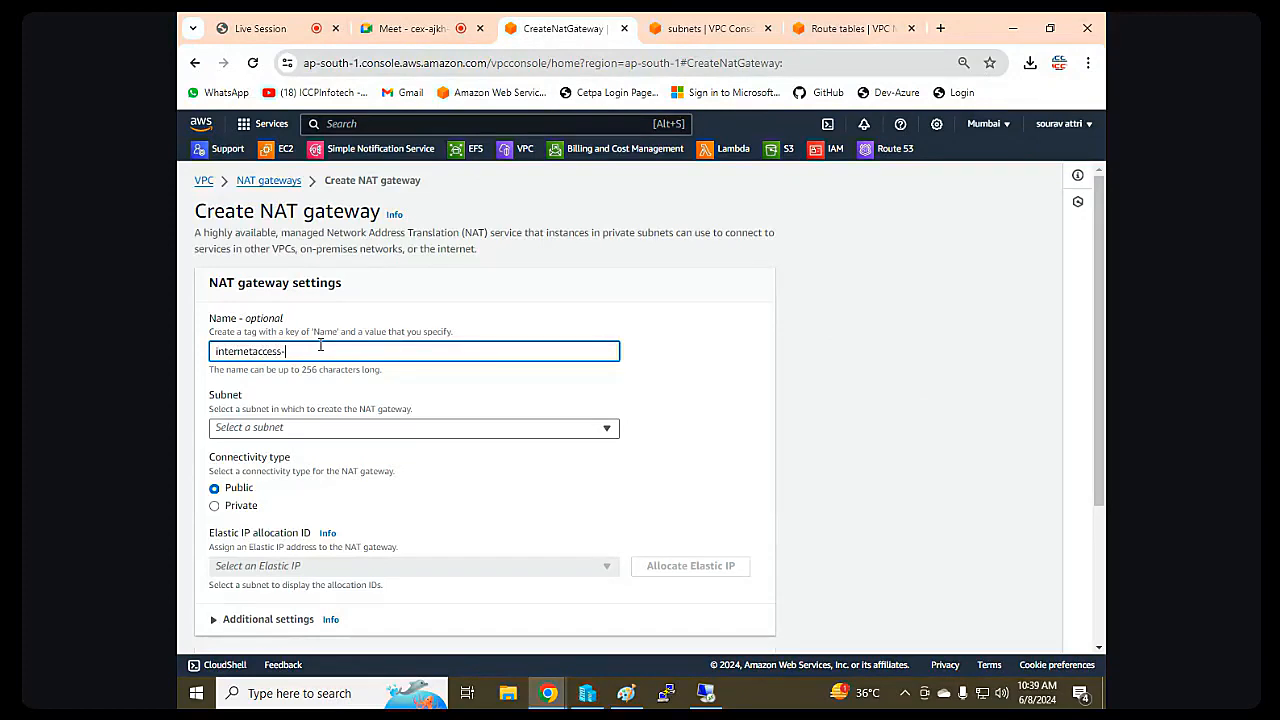
# Select hr-subnet as the subnet for the internetaccess-nat NAT gateway.
pyautogui.click(328, 430)
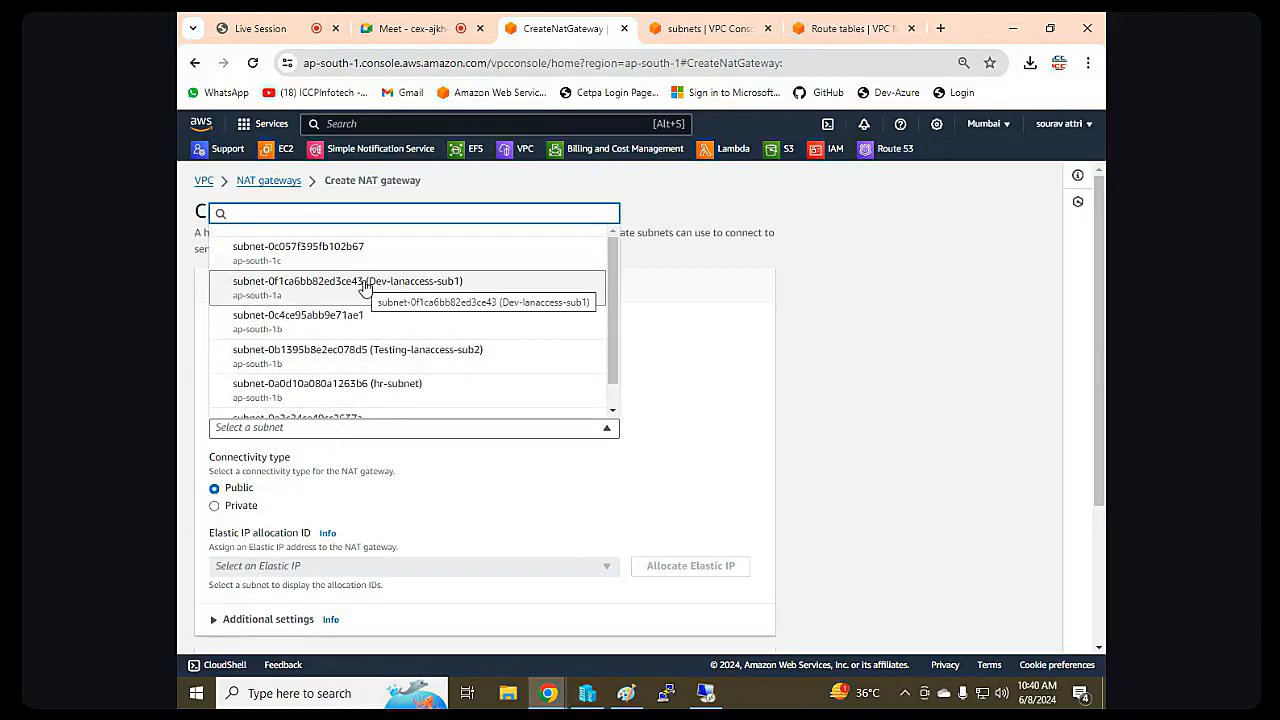
pyautogui.scroll(-1, 366, 288)
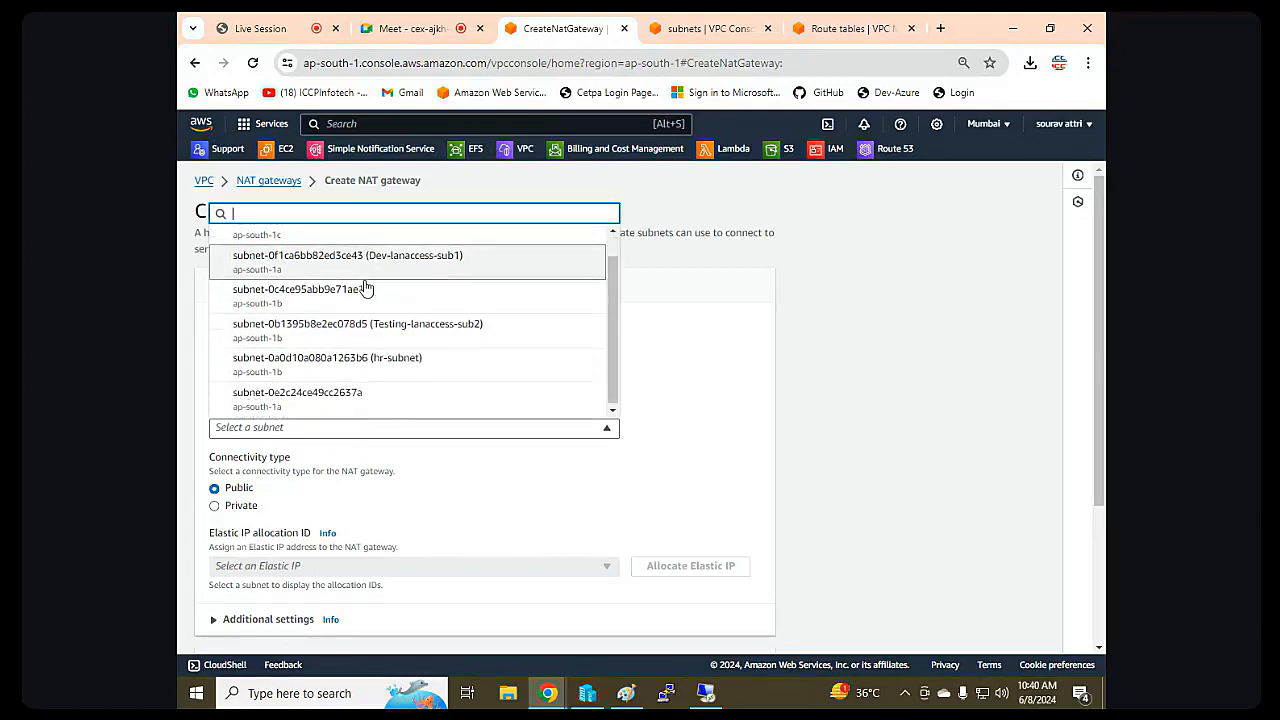
pyautogui.click(366, 372)
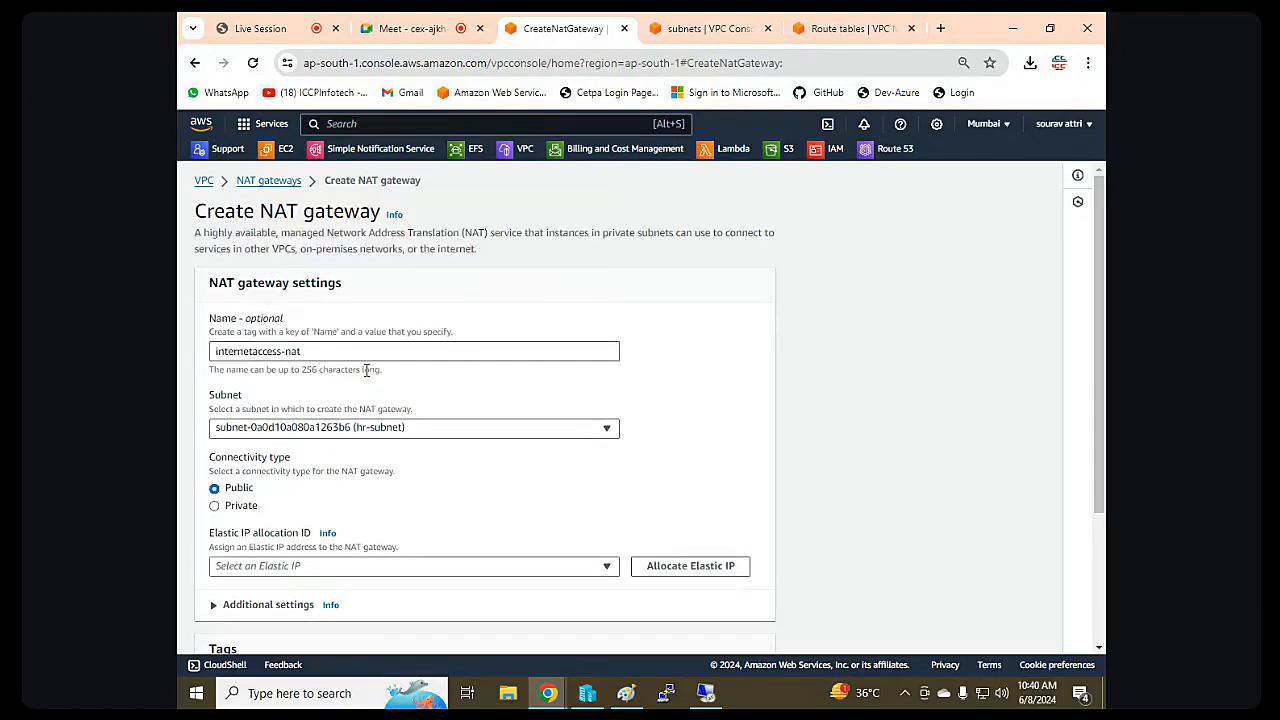
# Allocate a new Elastic IP for the NAT gateway, keep connectivity type Public, and create internetaccess-nat.
pyautogui.scroll(-3, 352, 443)
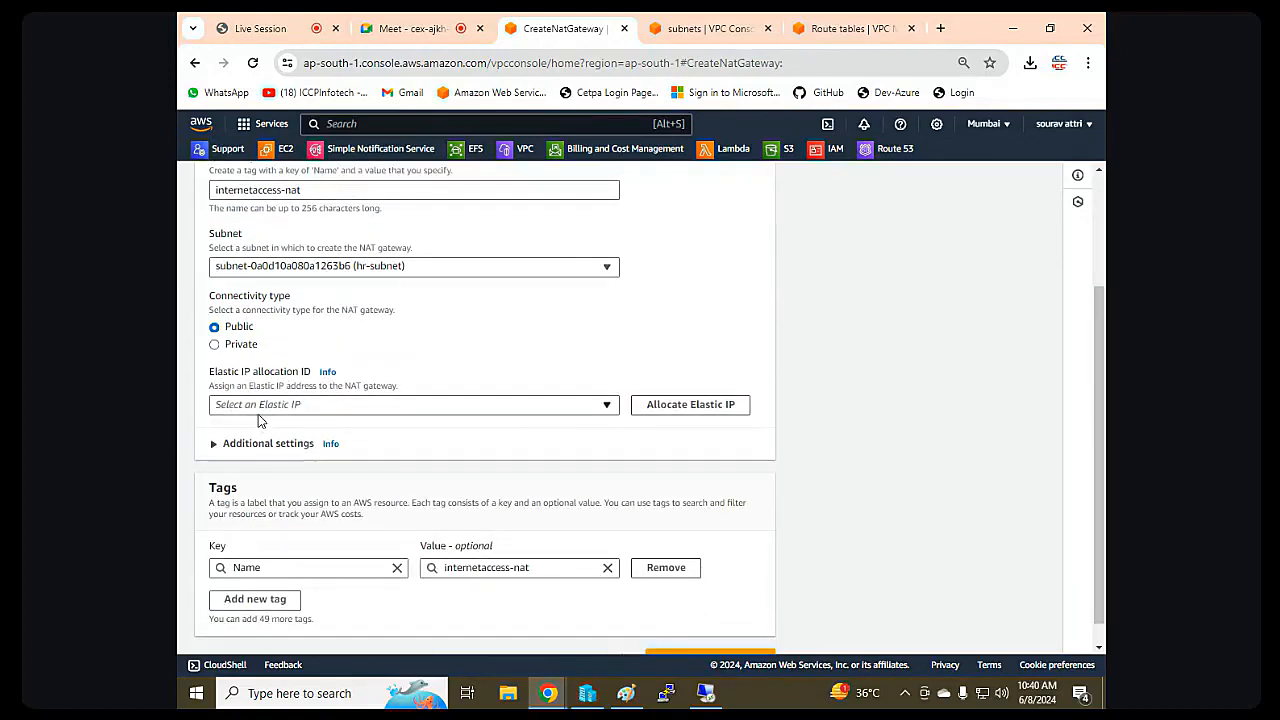
pyautogui.click(267, 410)
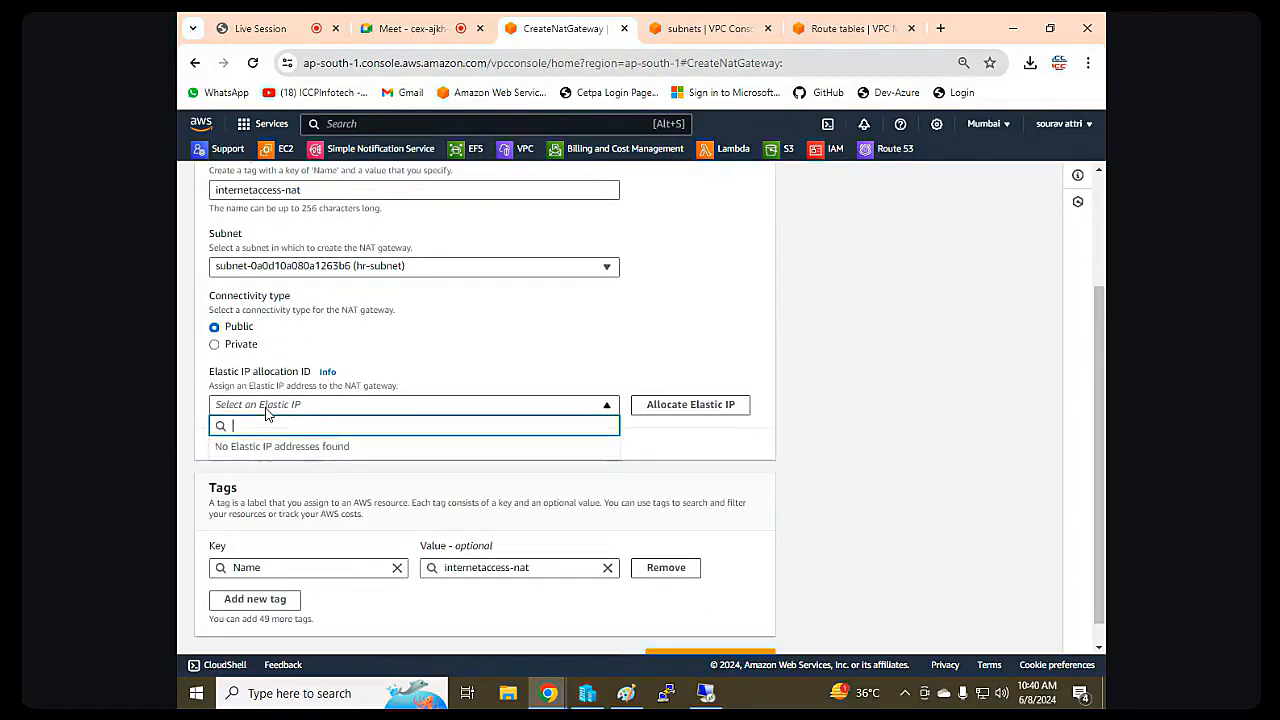
pyautogui.click(672, 410)
pyautogui.click(397, 410)
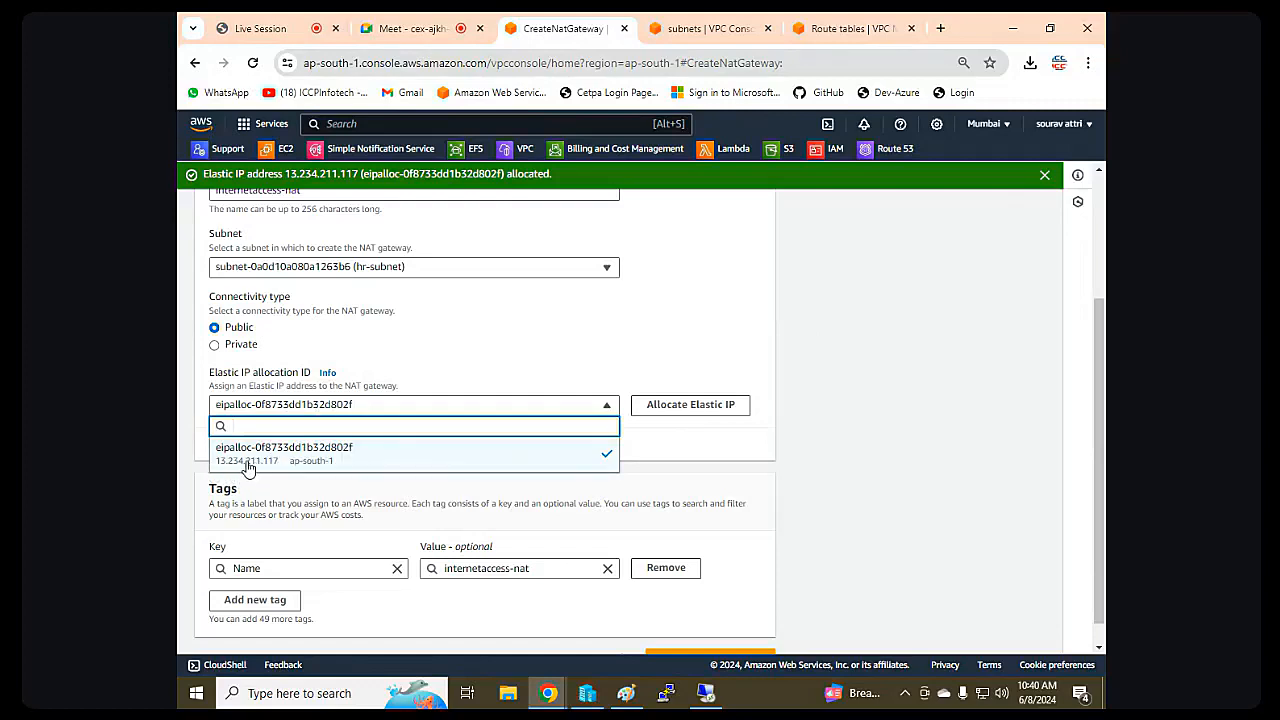
pyautogui.click(766, 455)
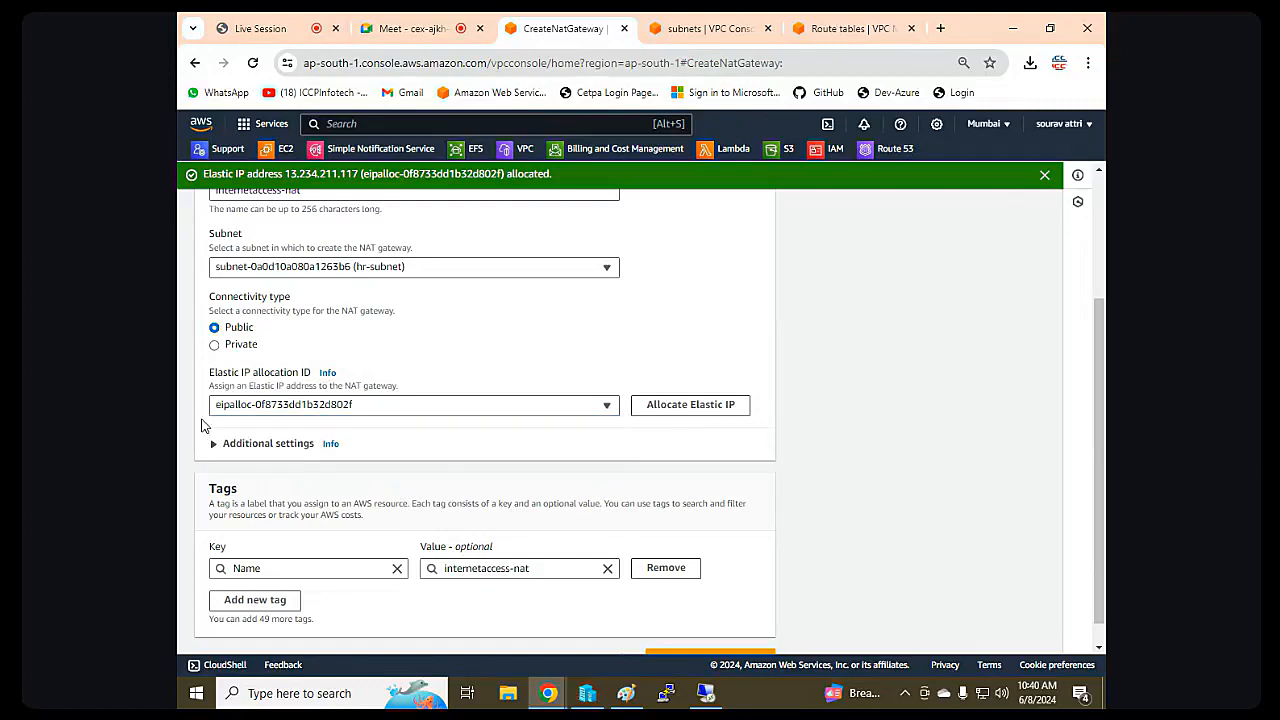
pyautogui.scroll(-1, 472, 430)
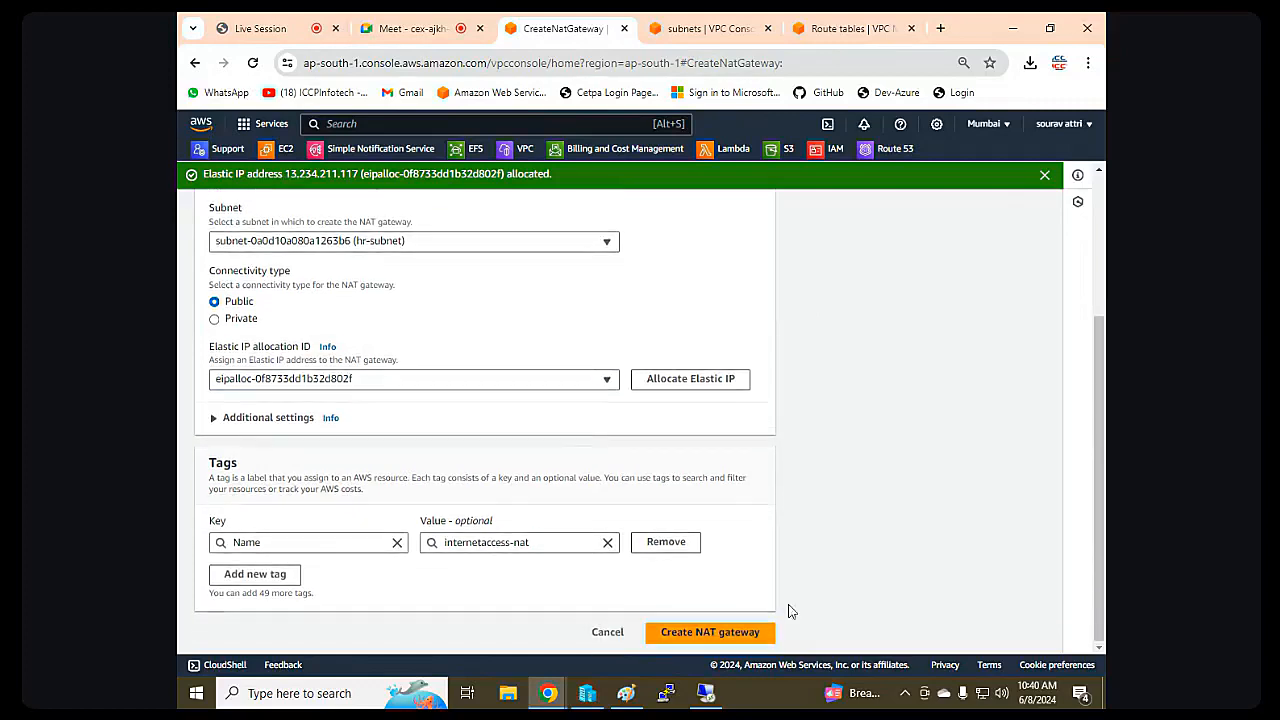
pyautogui.click(732, 638)
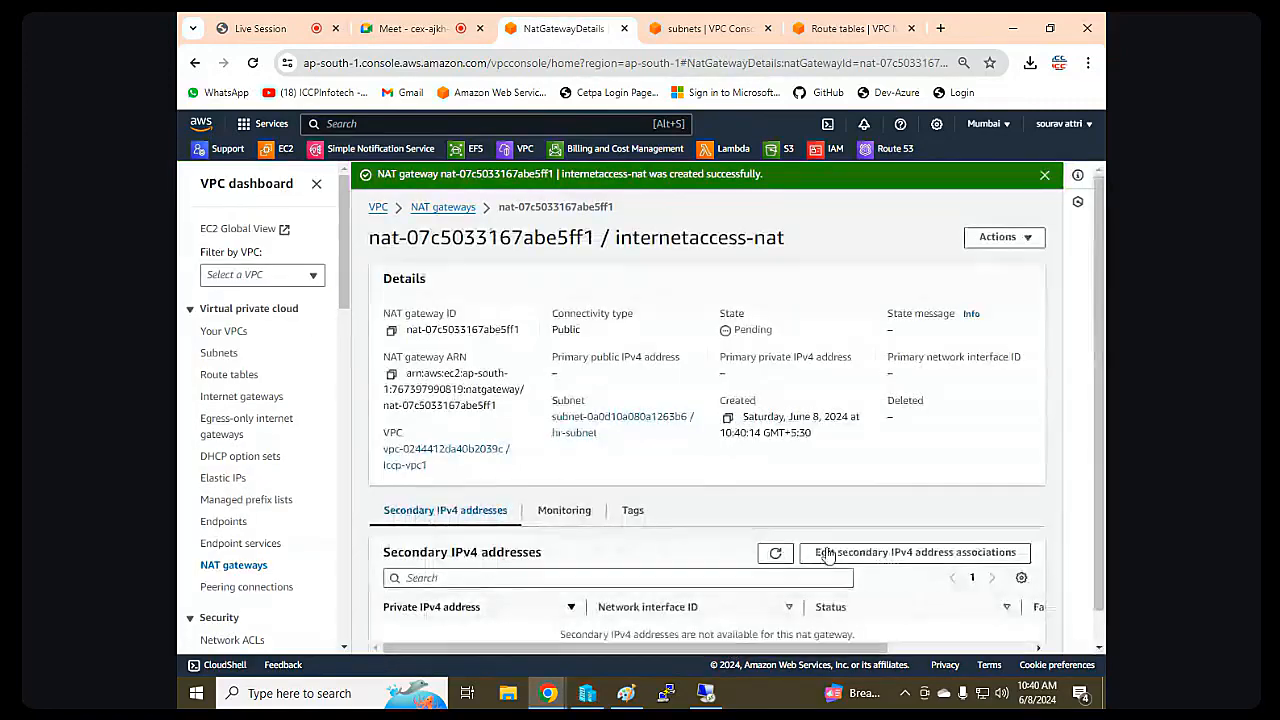
# Add a new route with destination 0.0.0.0/0 to the Lan-access-rt route table.
pyautogui.click(233, 377)
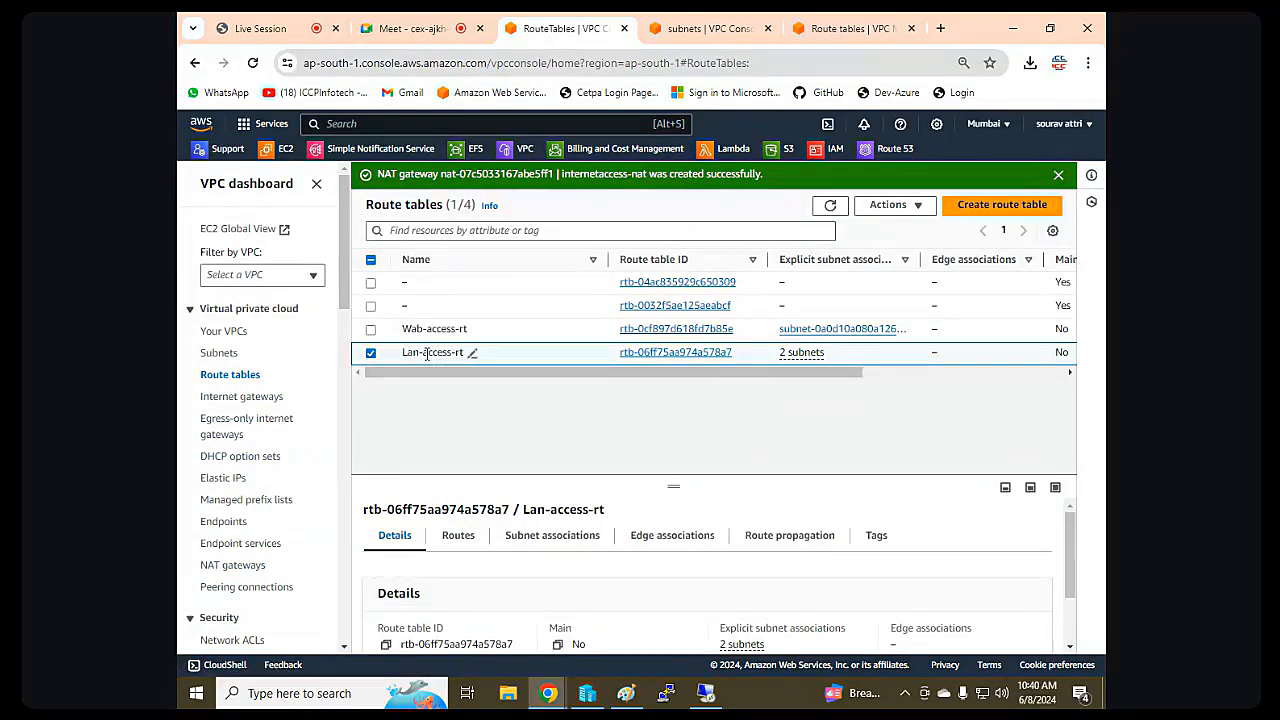
pyautogui.click(457, 536)
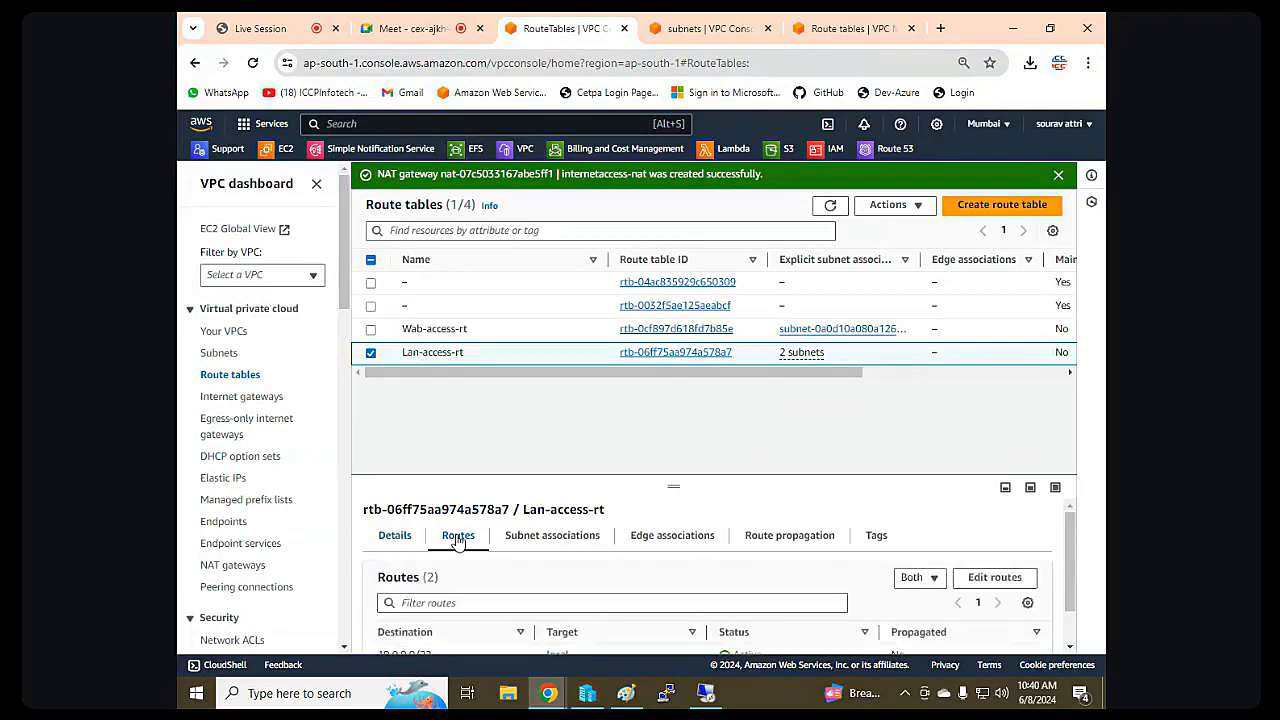
pyautogui.click(997, 577)
pyautogui.click(274, 408)
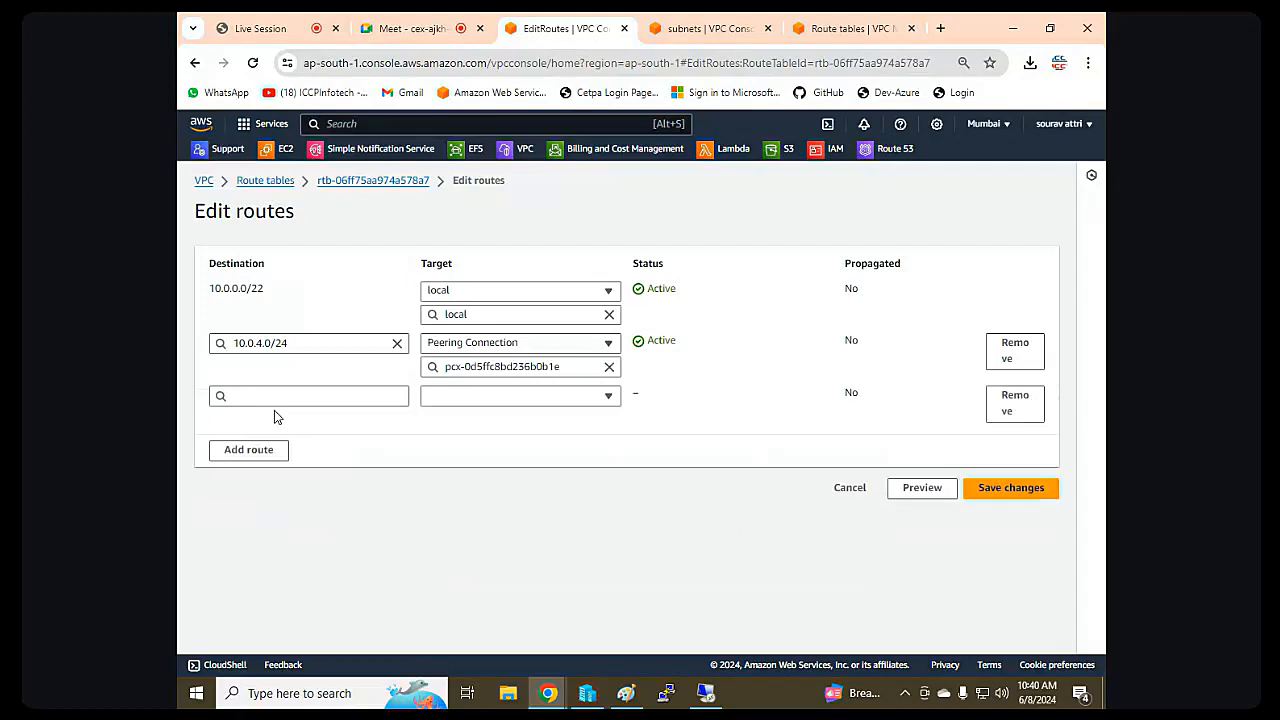
pyautogui.click(279, 396)
pyautogui.click(270, 418)
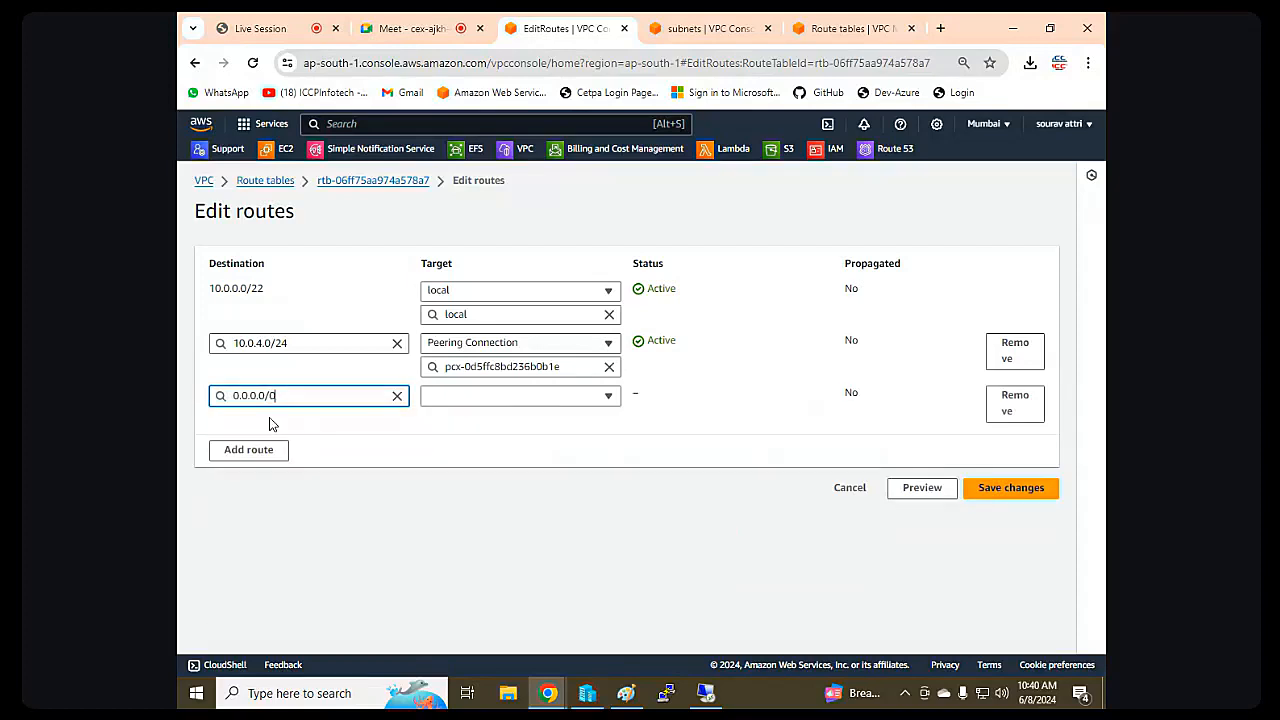
# Target the 0.0.0.0/0 route at the internetaccess-nat NAT gateway and save the route changes.
pyautogui.click(532, 398)
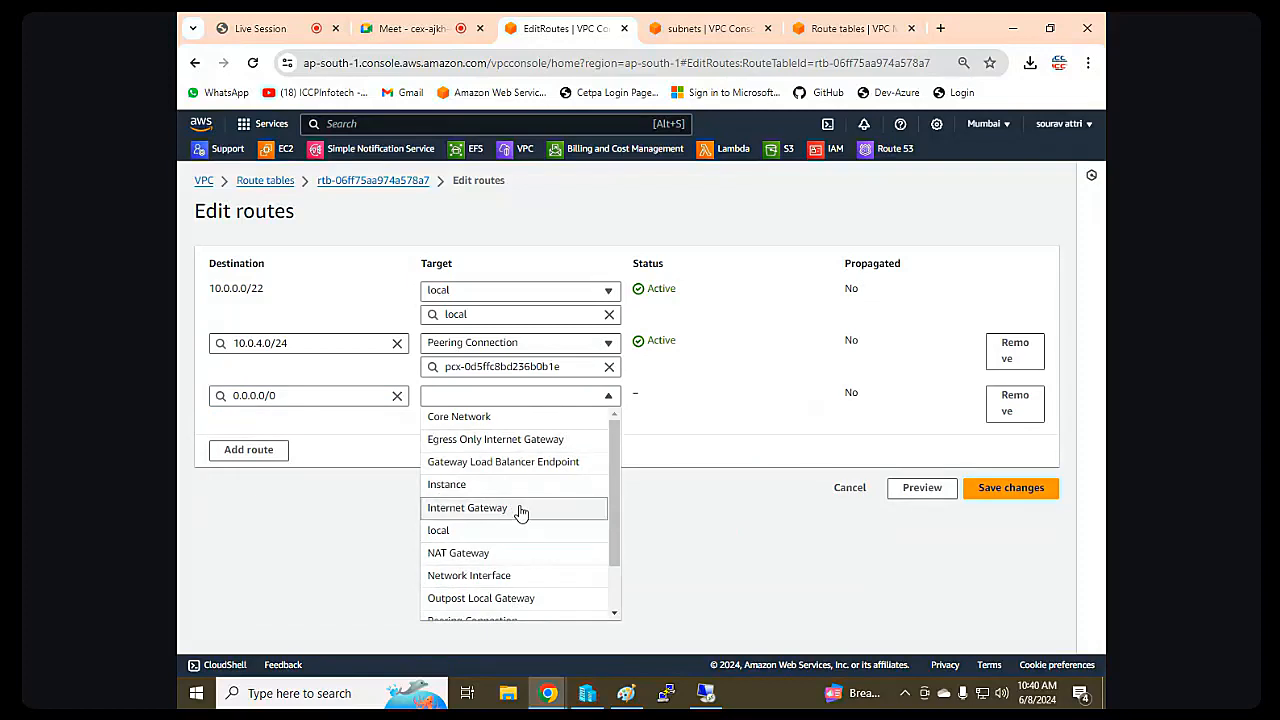
pyautogui.click(450, 553)
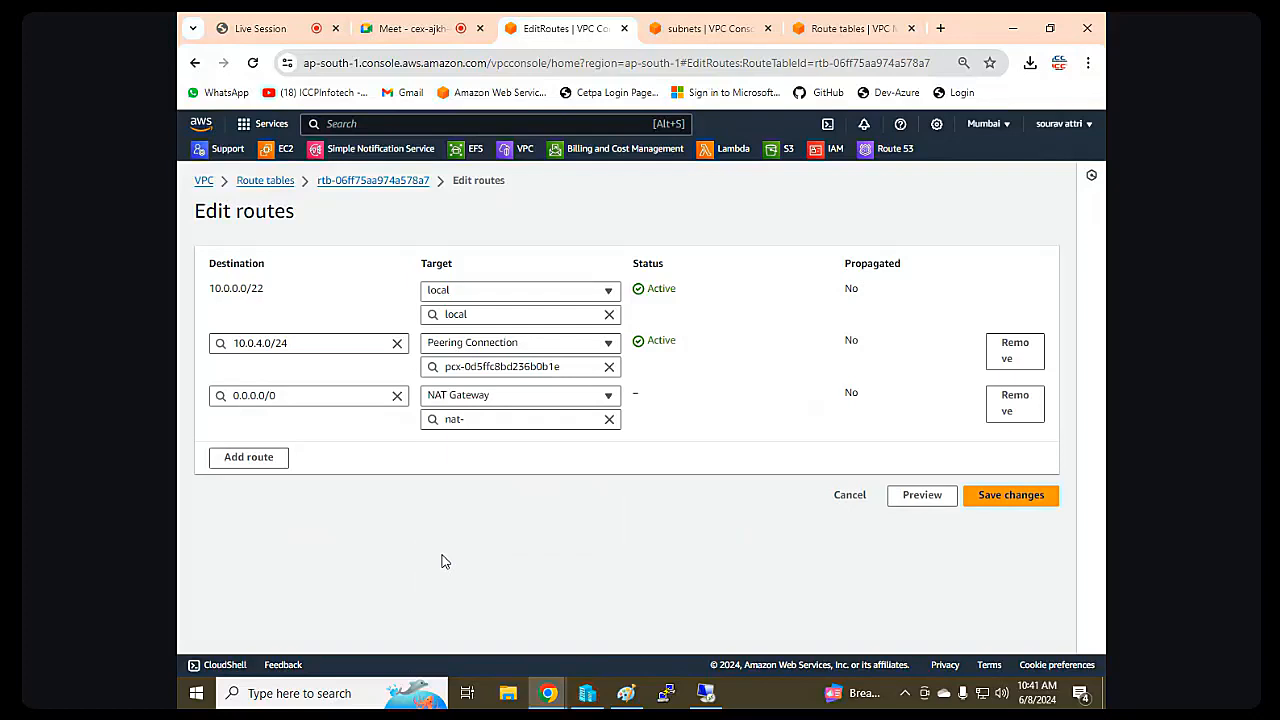
pyautogui.click(552, 420)
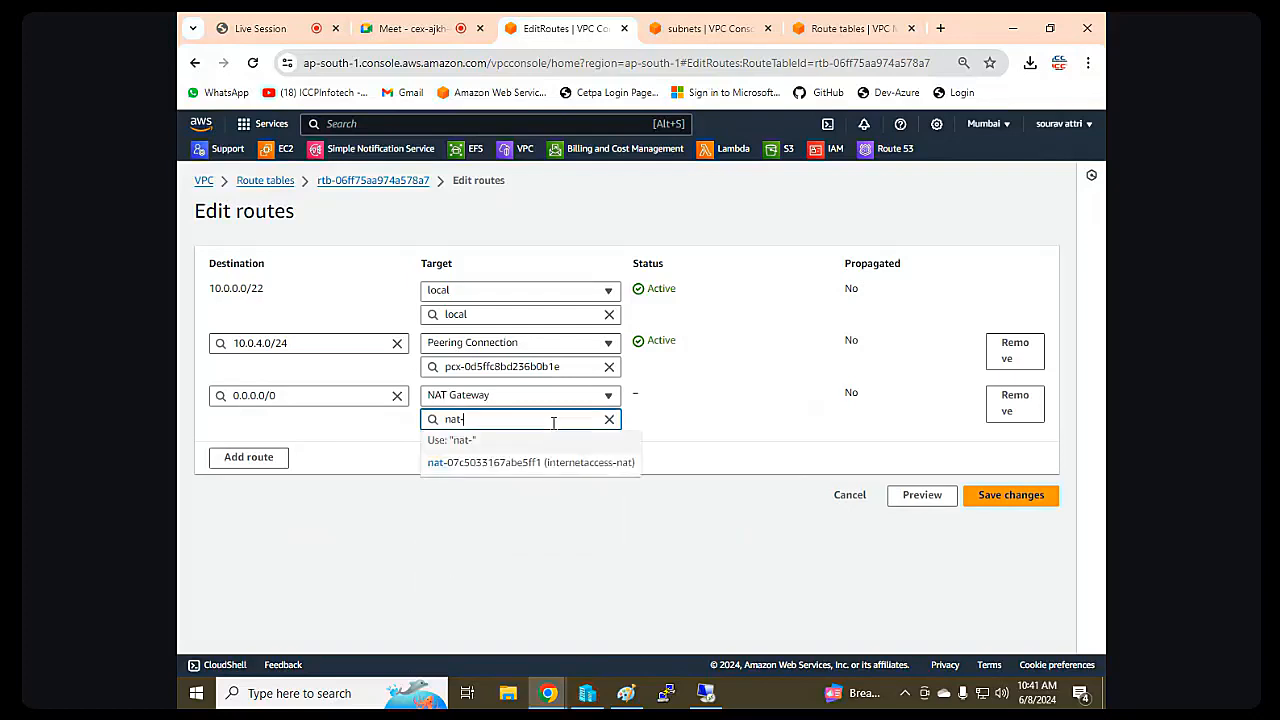
pyautogui.click(517, 466)
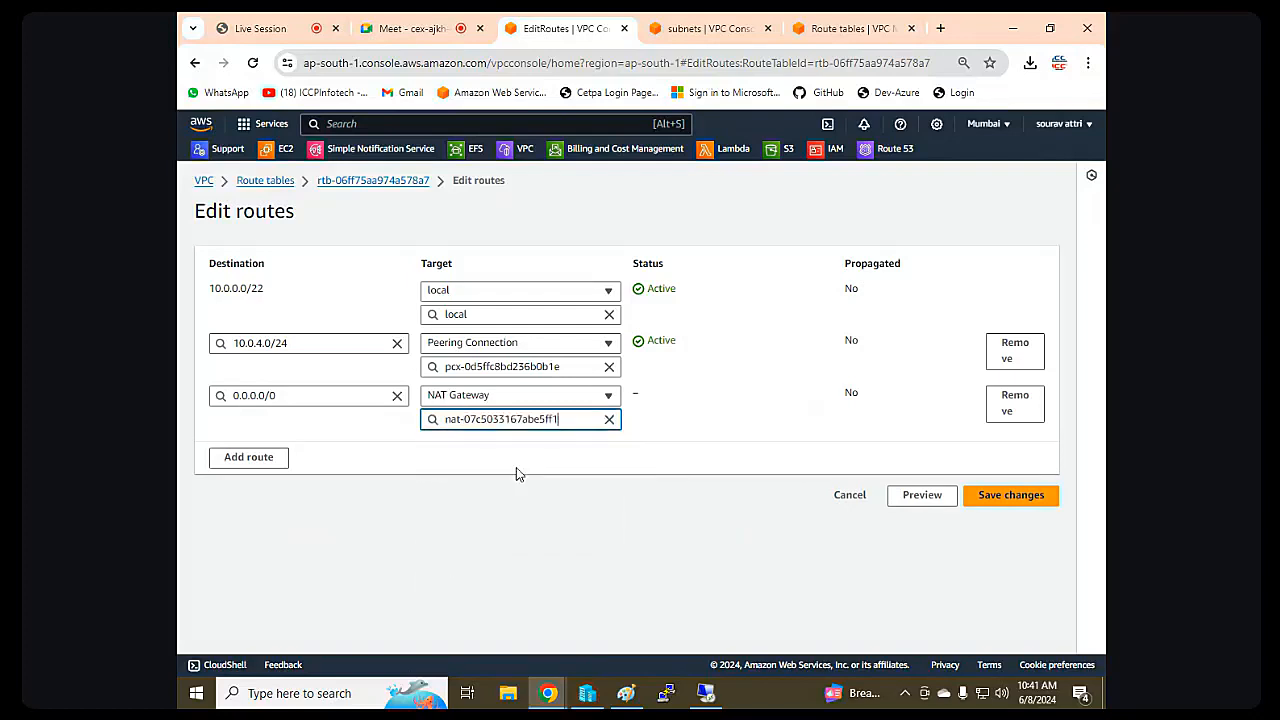
pyautogui.click(1020, 495)
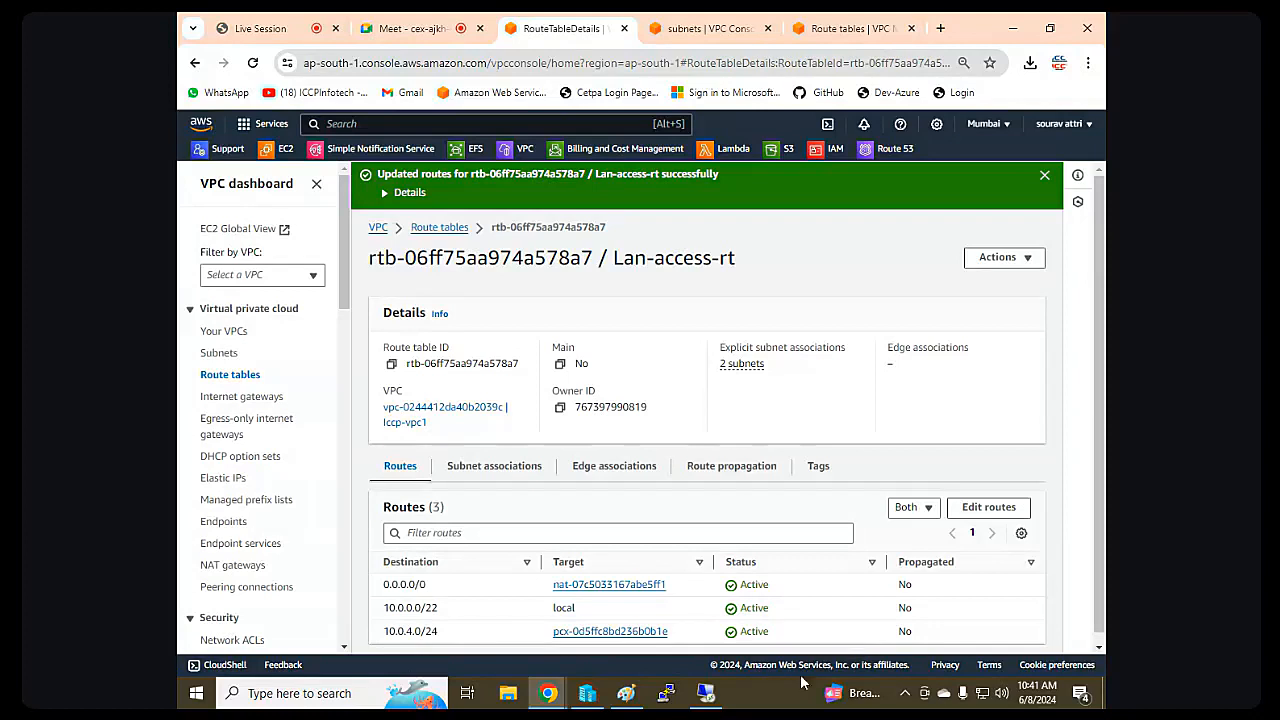
# Check the state of the internetaccess-nat NAT gateway in the refreshed NAT gateways list.
pyautogui.click(706, 693)
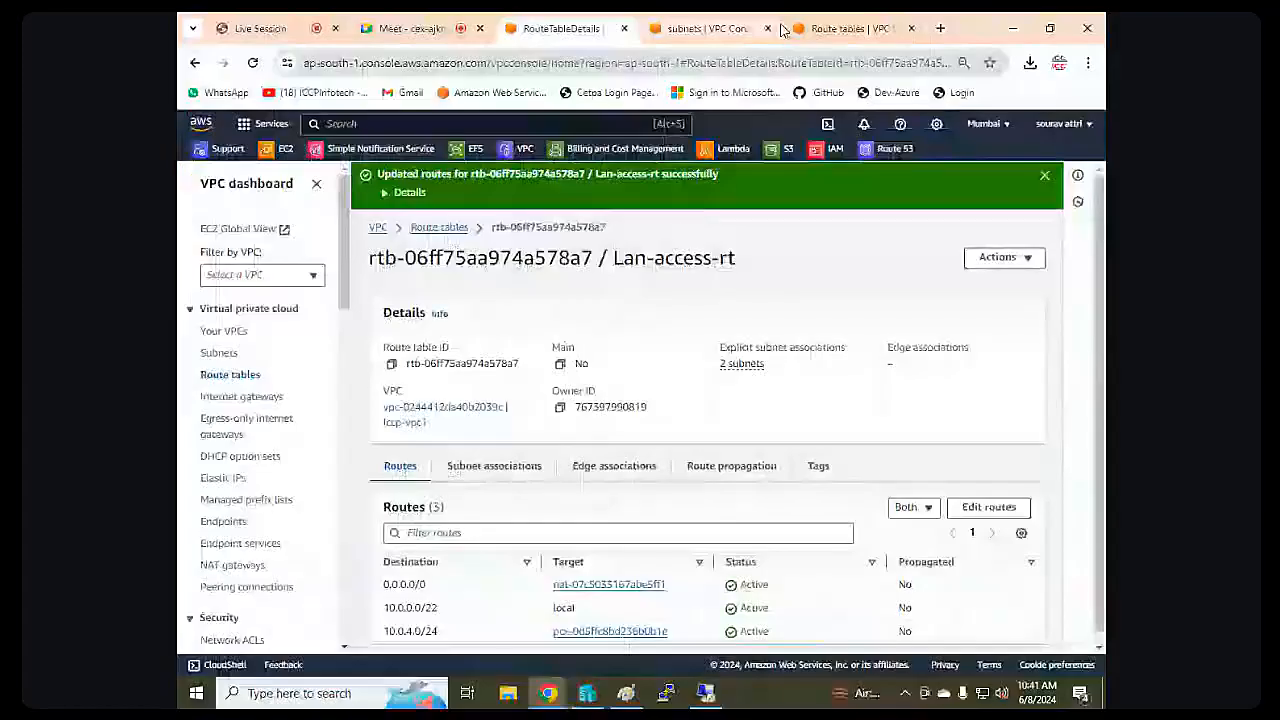
pyautogui.scroll(-1, 250, 450)
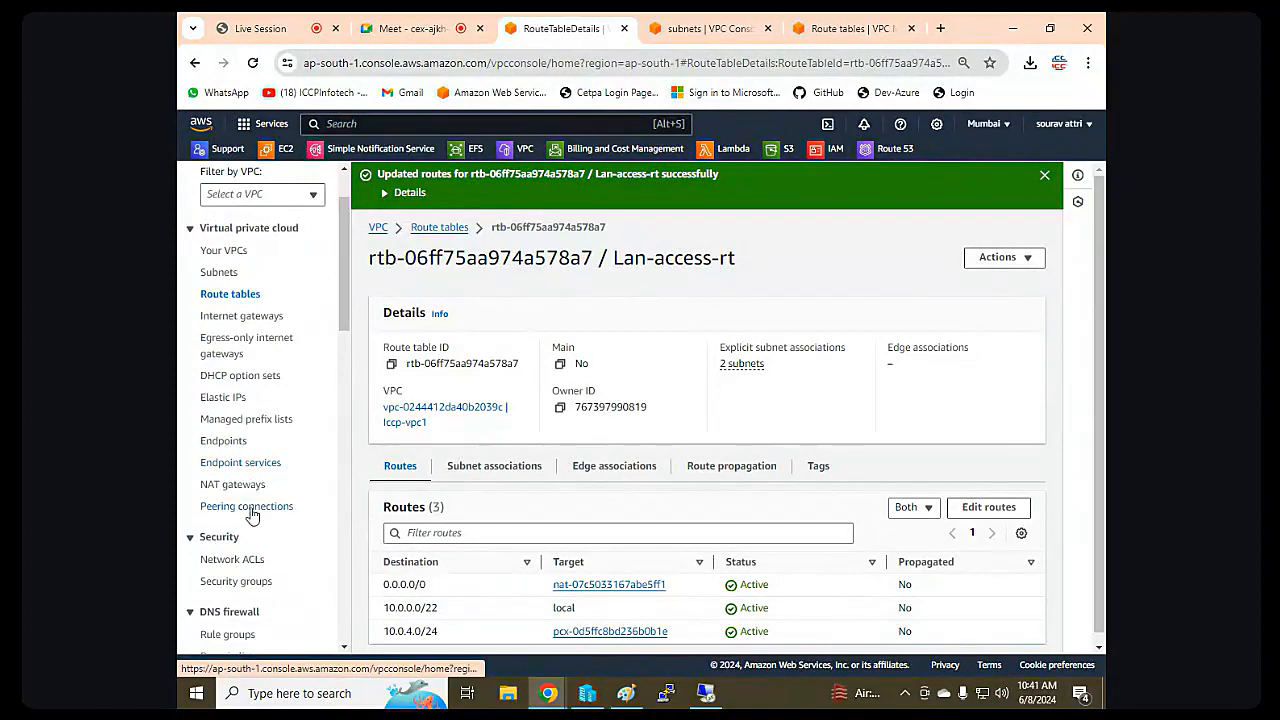
pyautogui.click(251, 486)
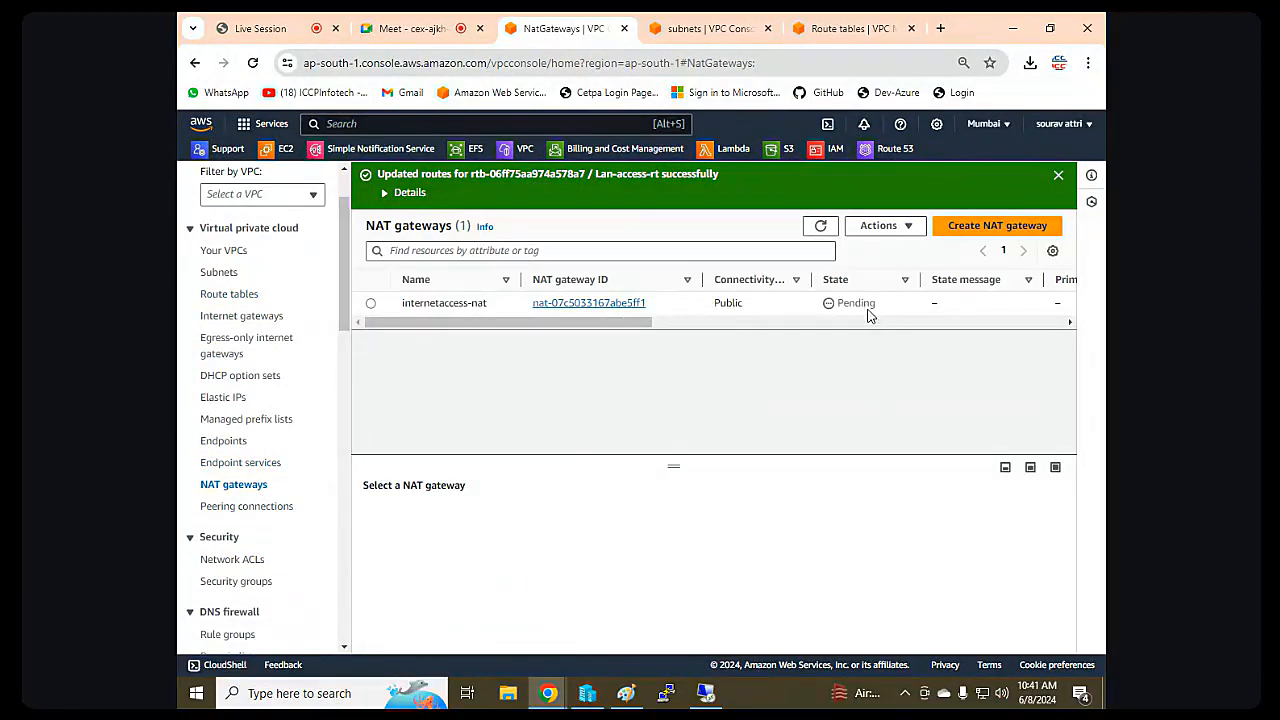
pyautogui.click(820, 225)
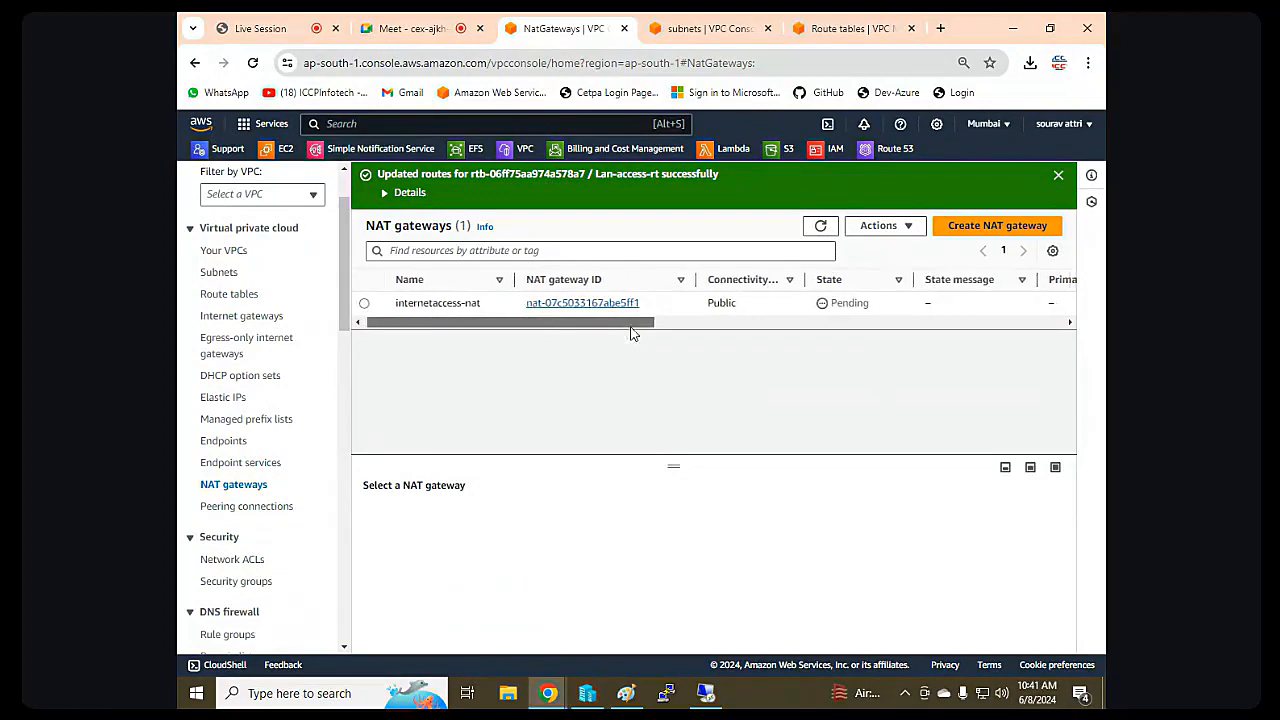
pyautogui.moveTo(631, 322); pyautogui.dragTo(517, 351)
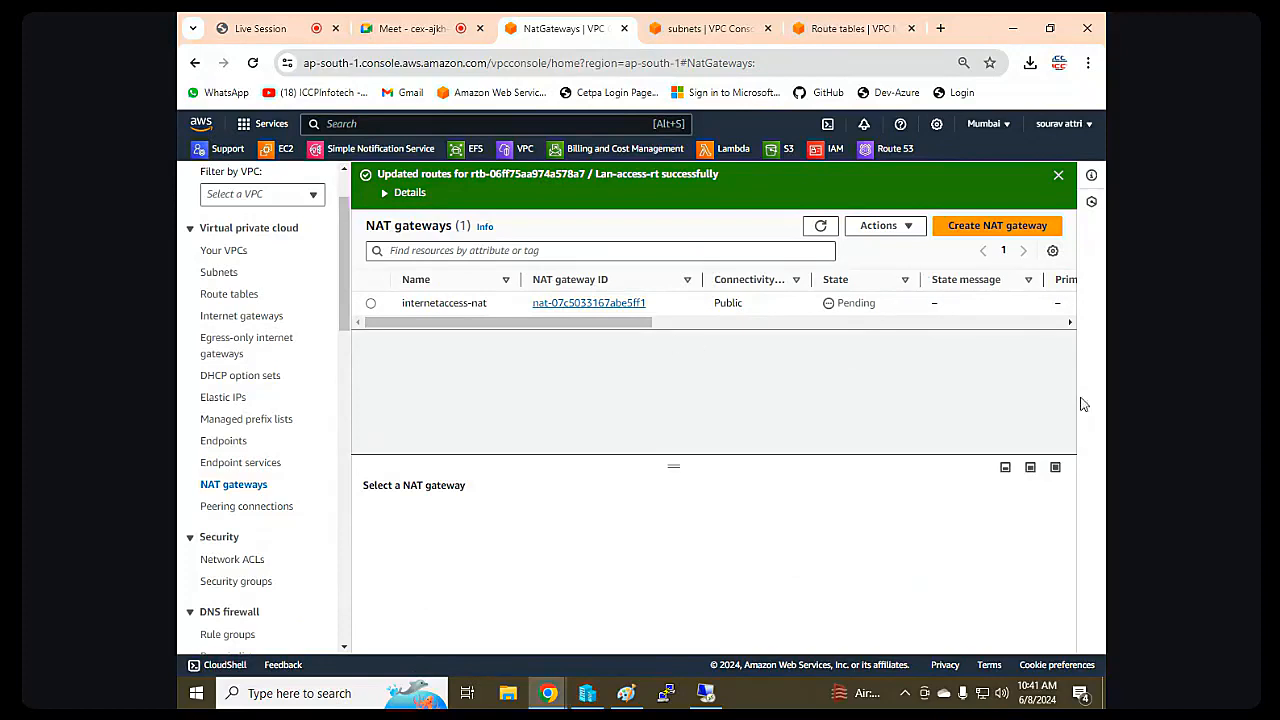
# Switch the console in the second Route tables browser tab to the Canada (Central) region.
pyautogui.click(866, 31)
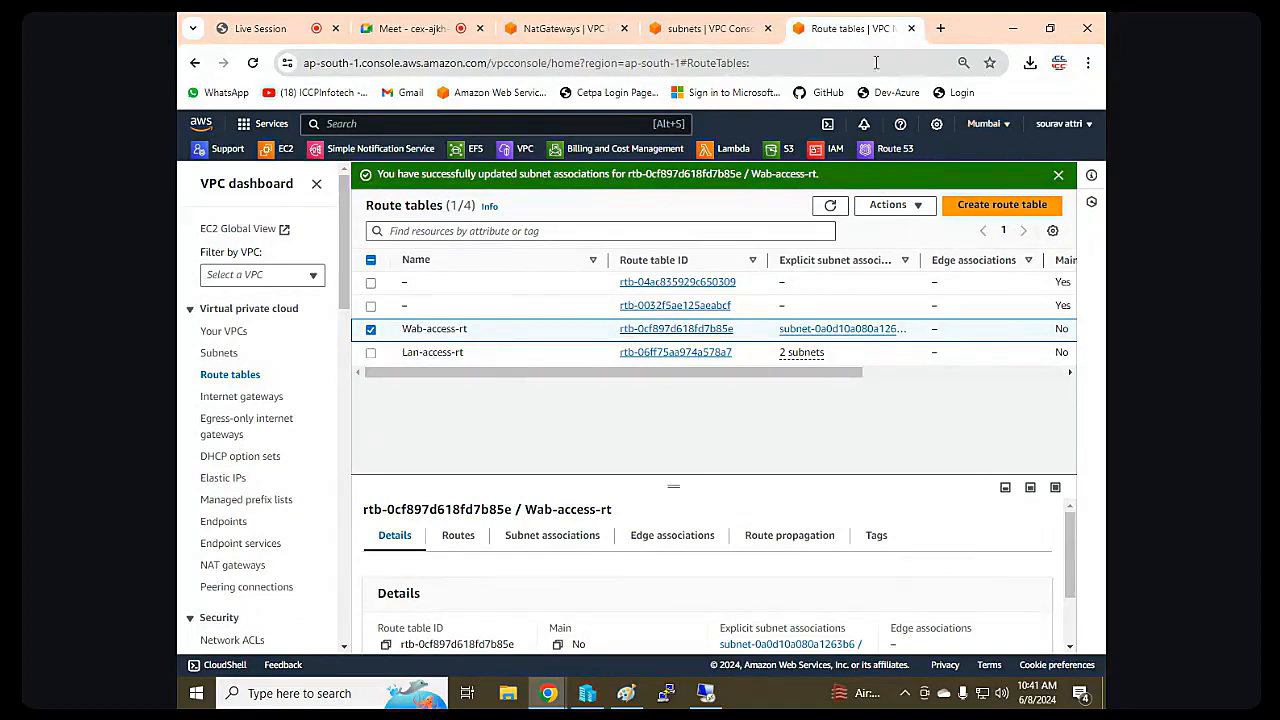
pyautogui.click(1009, 125)
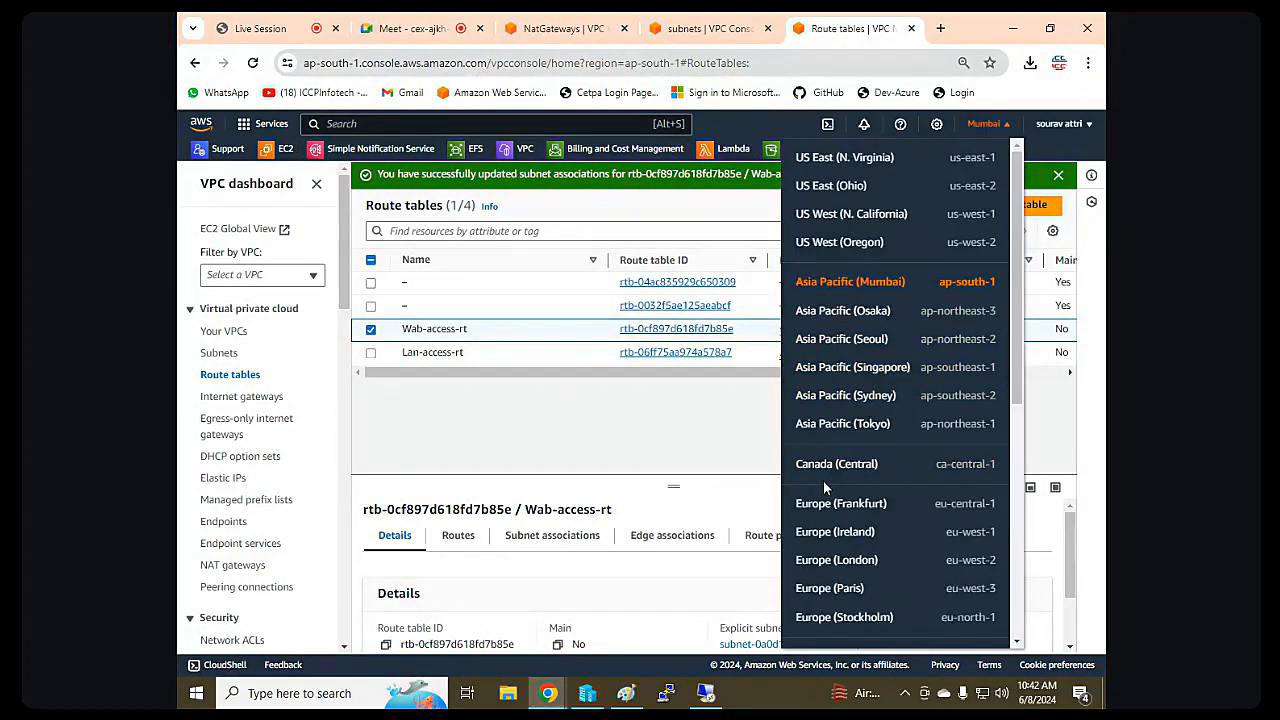
pyautogui.scroll(-3, 823, 480)
pyautogui.scroll(3, 823, 473)
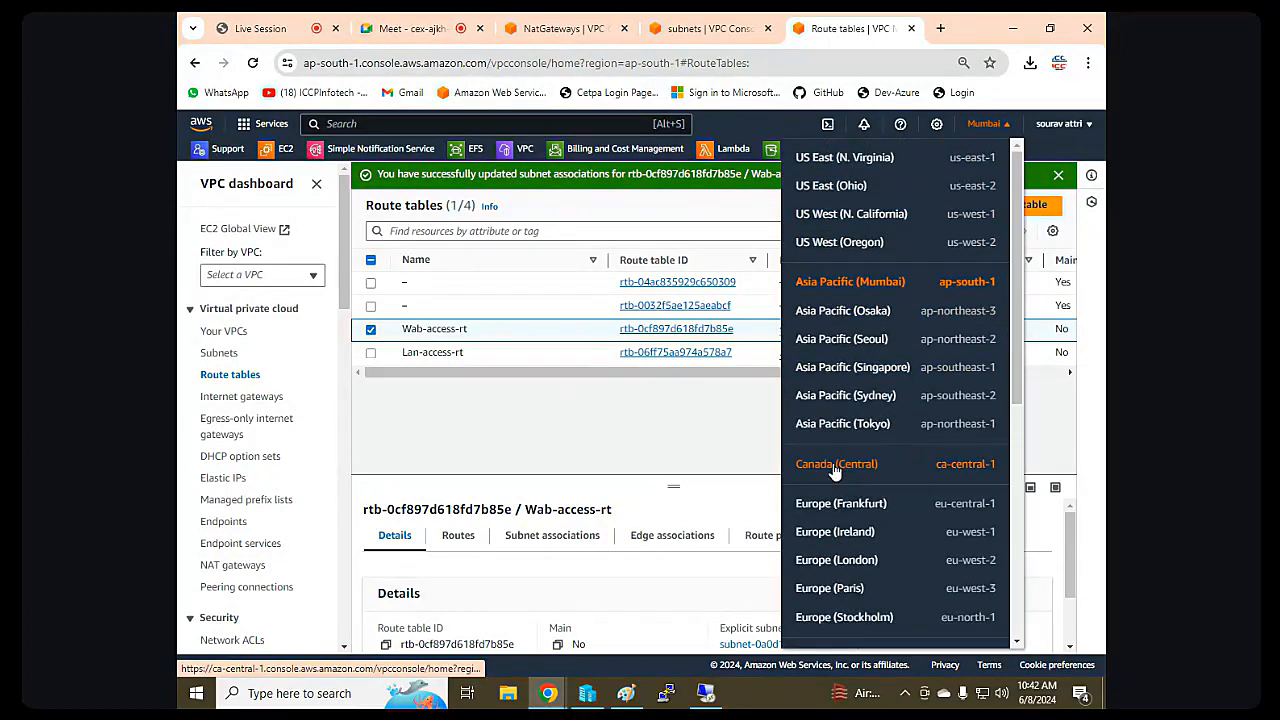
pyautogui.click(835, 466)
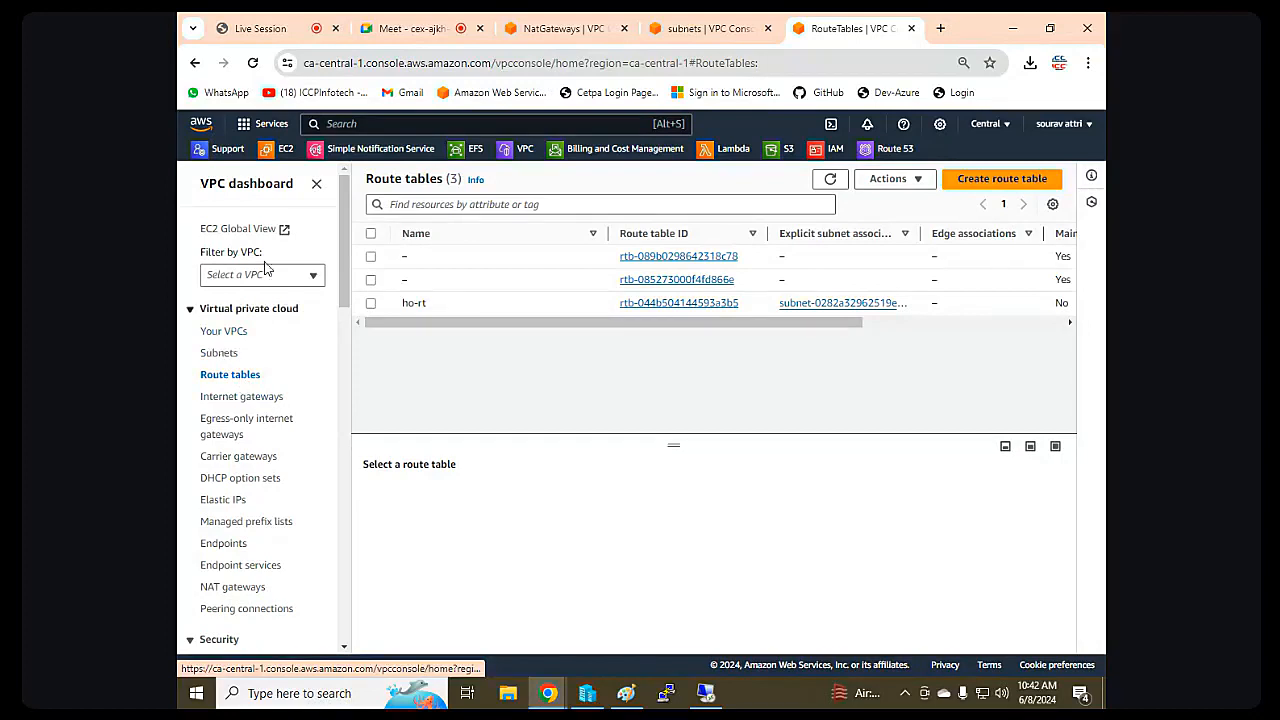
# List the region's EC2 instances without the running-state filter and select HO-PC.
pyautogui.click(287, 151)
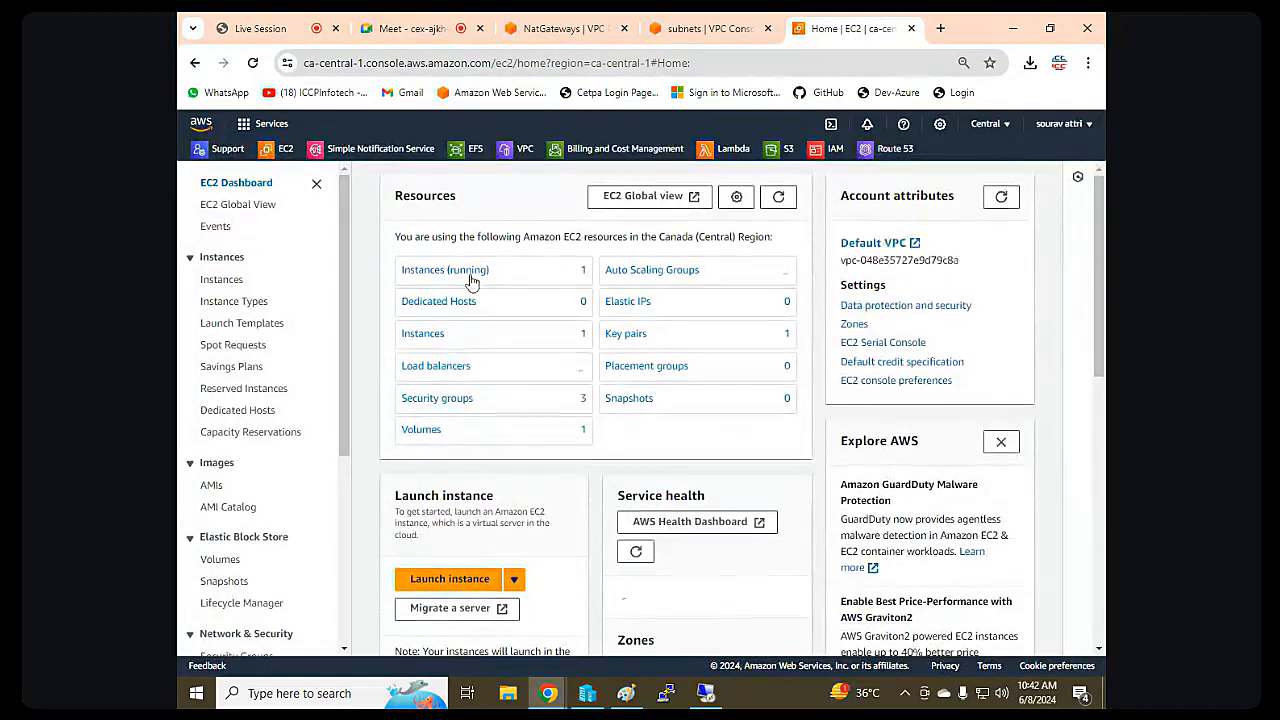
pyautogui.click(431, 284)
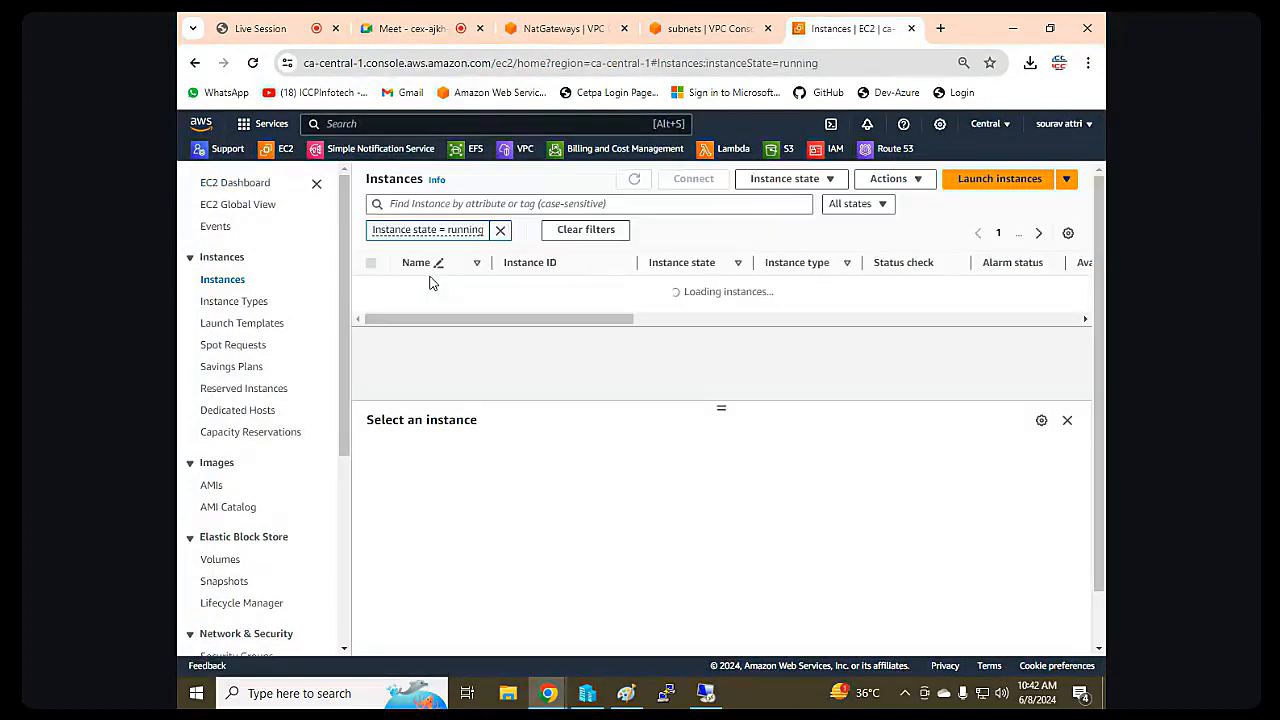
pyautogui.click(500, 230)
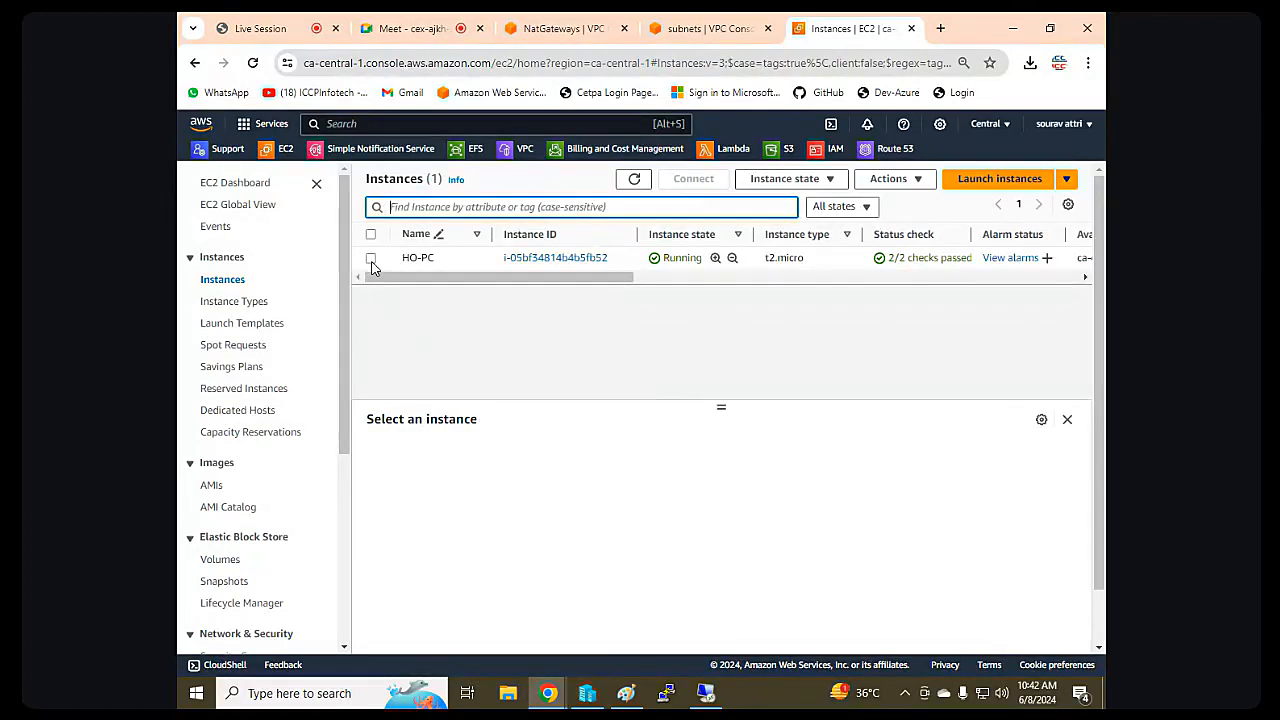
pyautogui.click(371, 259)
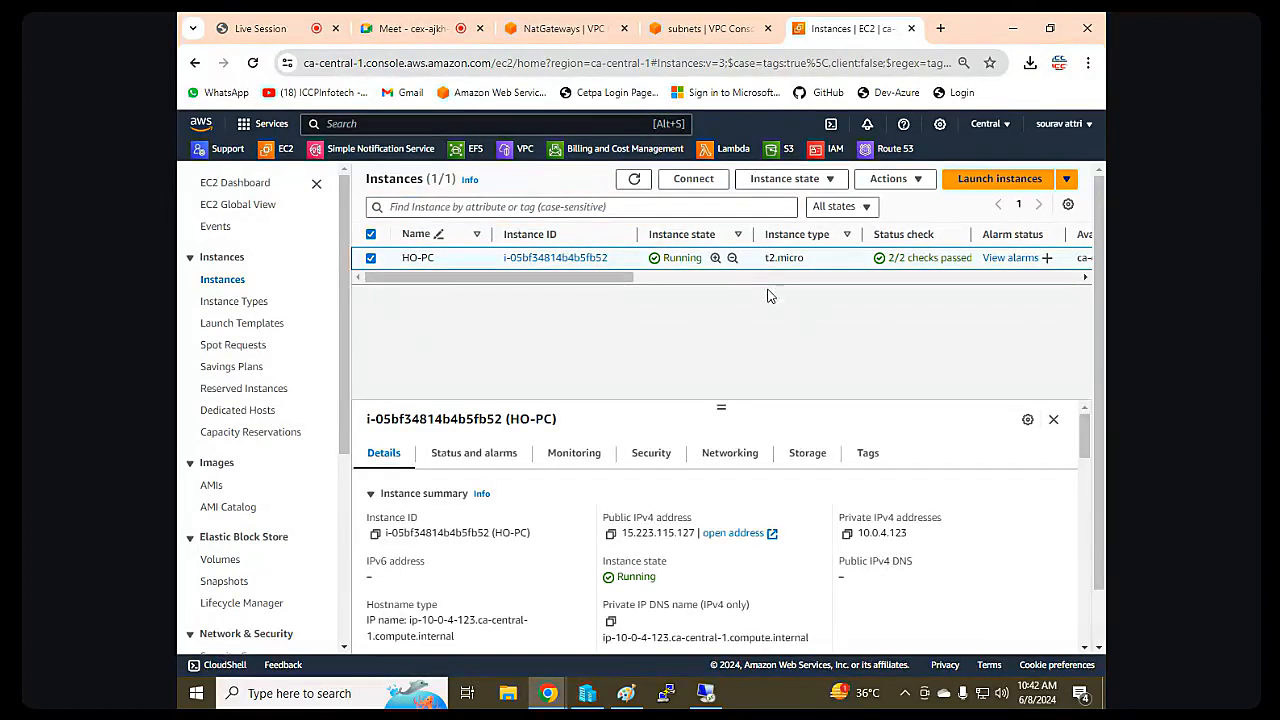
# Decrypt HO-PC's Windows administrator password for the RDP client connection using the private key file cankey.pem.
pyautogui.click(707, 179)
pyautogui.click(380, 280)
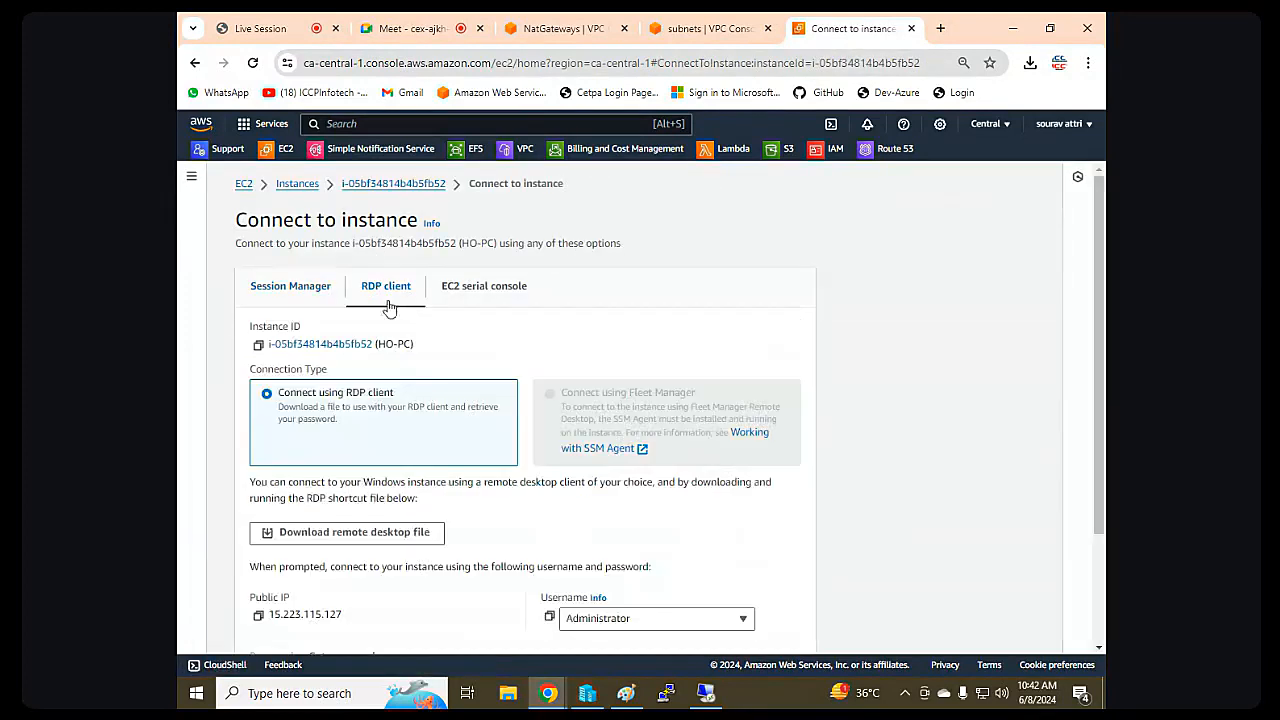
pyautogui.scroll(-3, 360, 510)
pyautogui.click(350, 510)
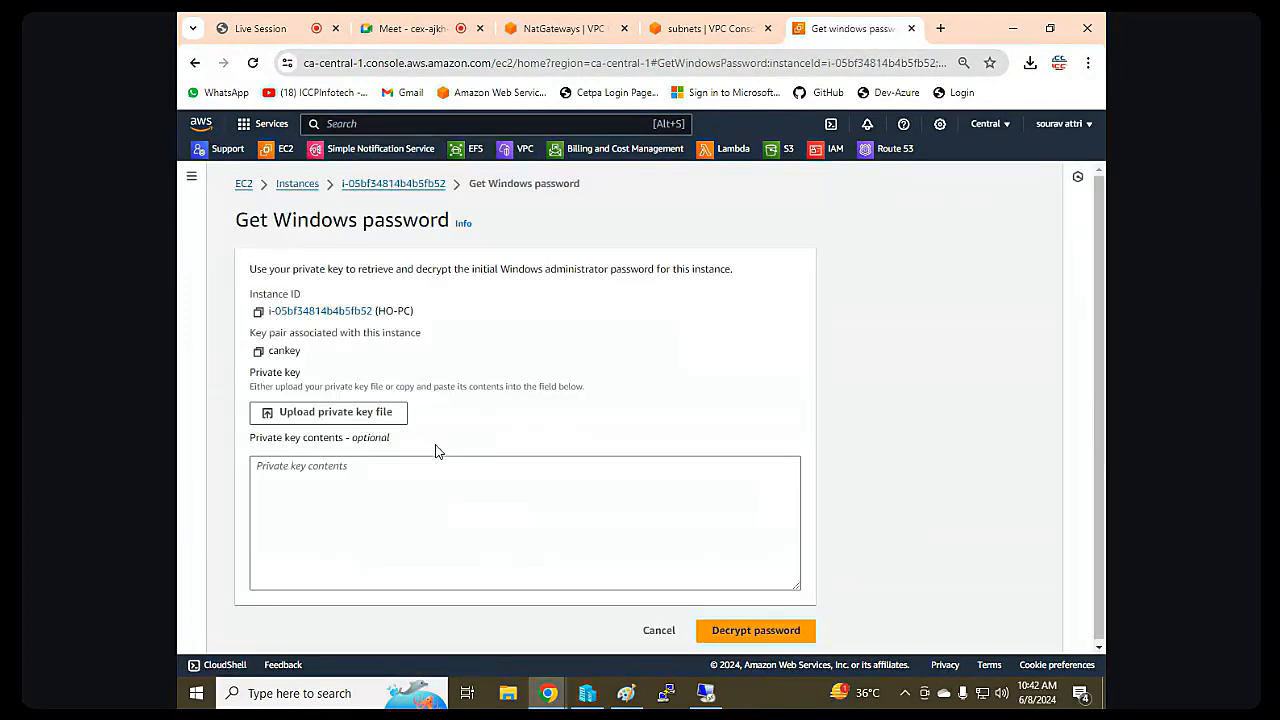
pyautogui.click(340, 414)
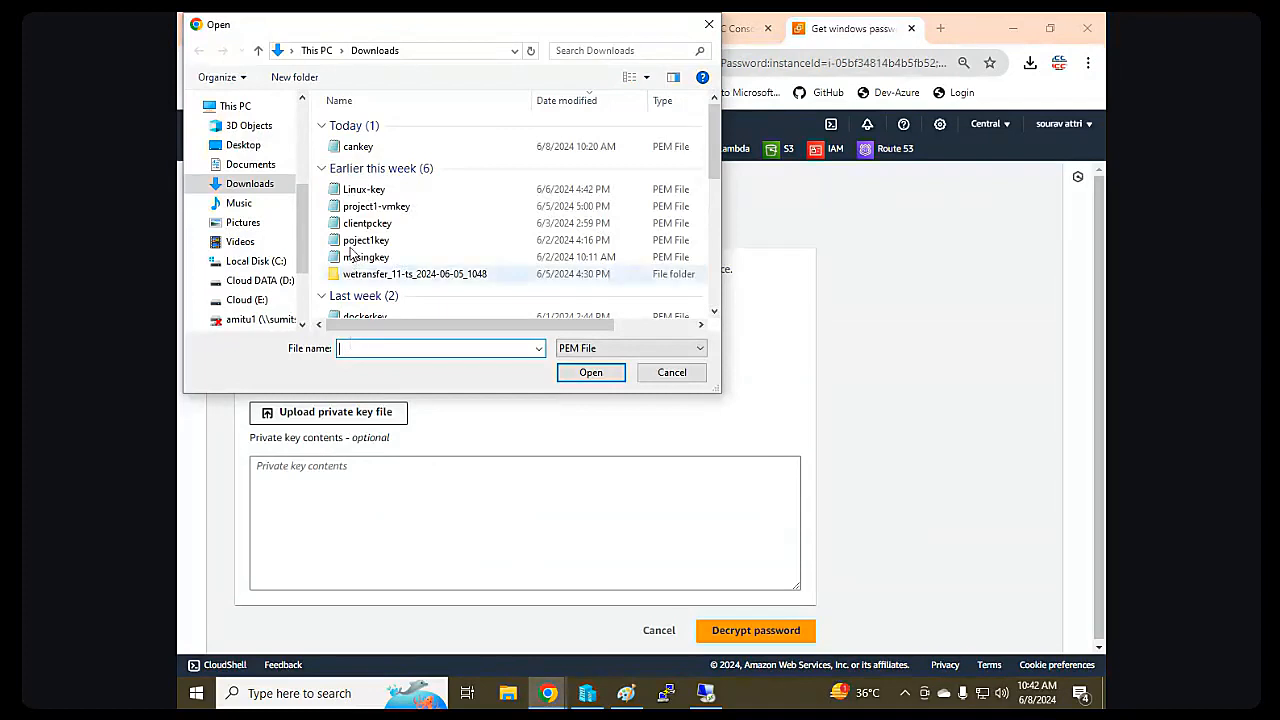
pyautogui.doubleClick(358, 146)
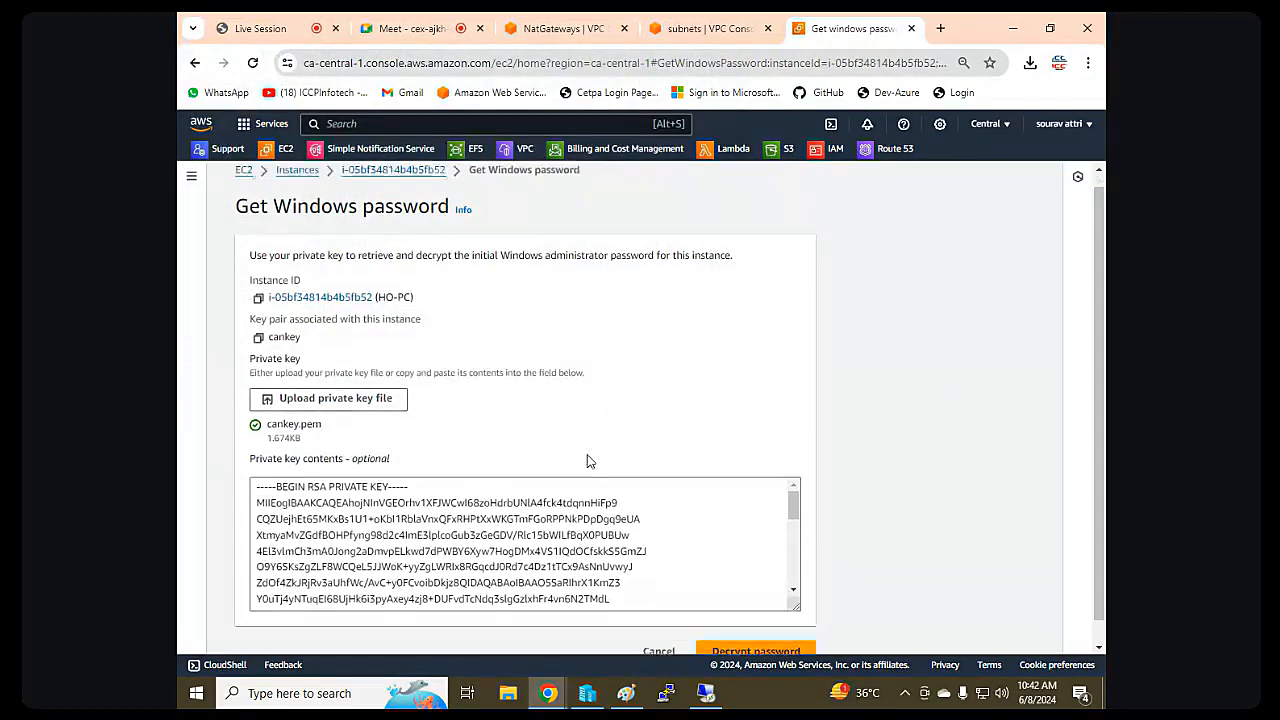
pyautogui.click(756, 628)
pyautogui.scroll(-2, 764, 636)
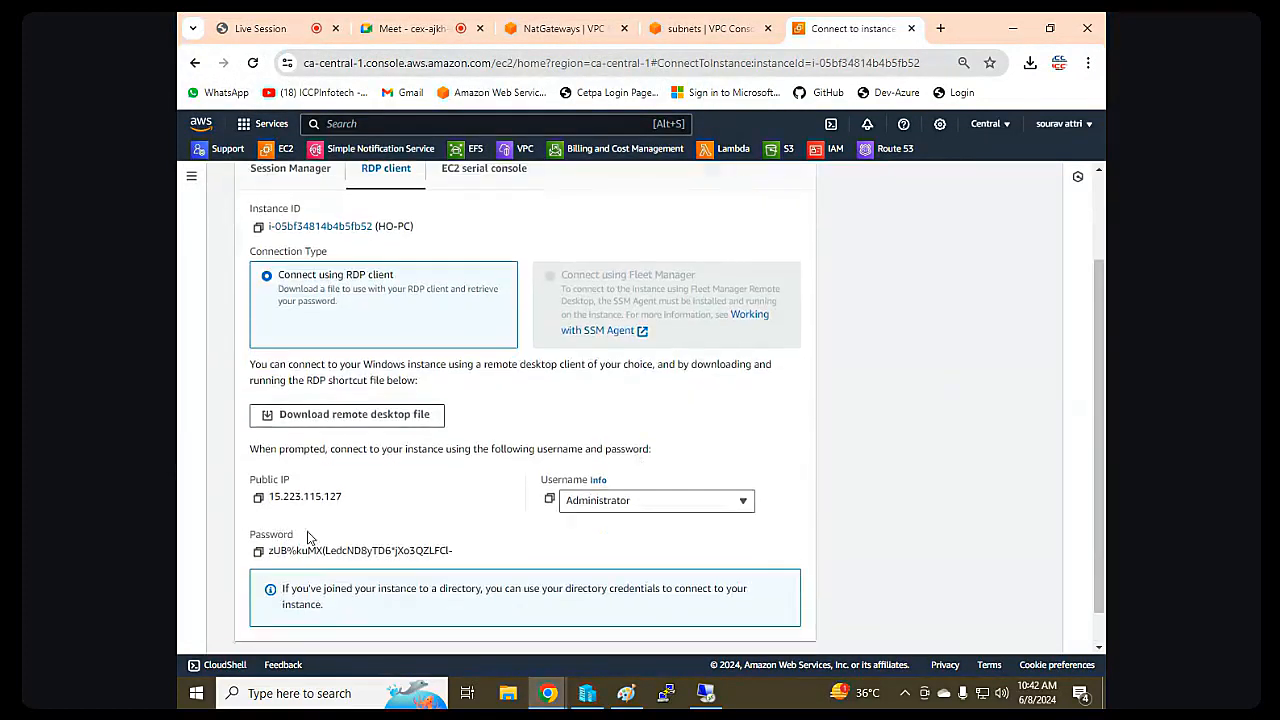
# Copy HO-PC's decrypted administrator password and return to the EC2 instances list.
pyautogui.click(258, 551)
pyautogui.scroll(3, 290, 270)
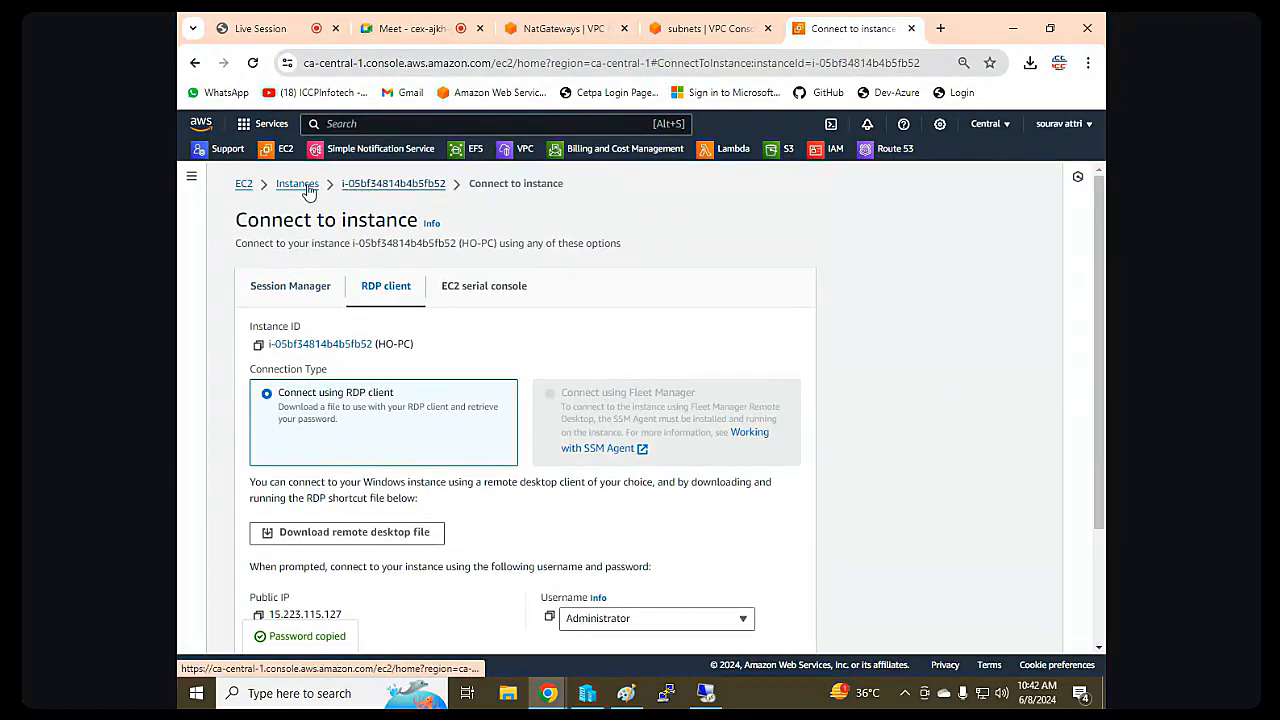
pyautogui.click(302, 185)
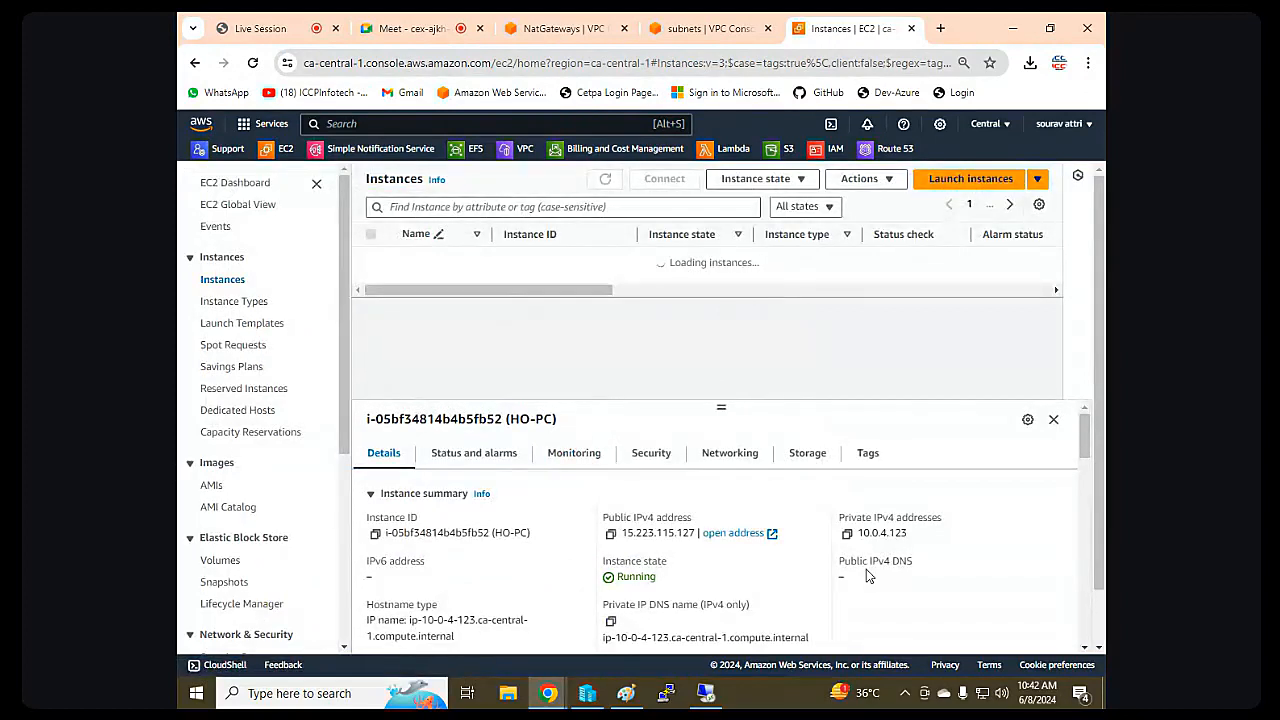
# Switch to the 65.2.80.71 remote session and start a Remote Desktop connection from it to HO-PC at 10.0.4.123.
pyautogui.click(706, 693)
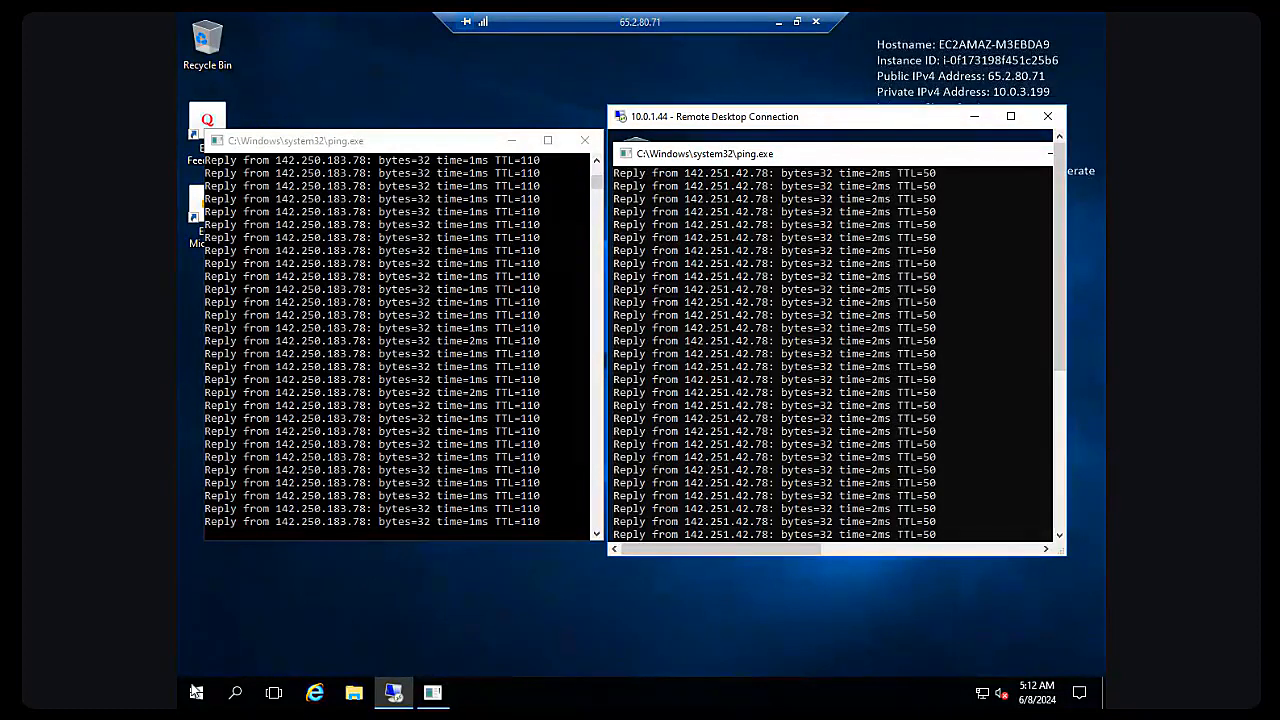
pyautogui.click(343, 621)
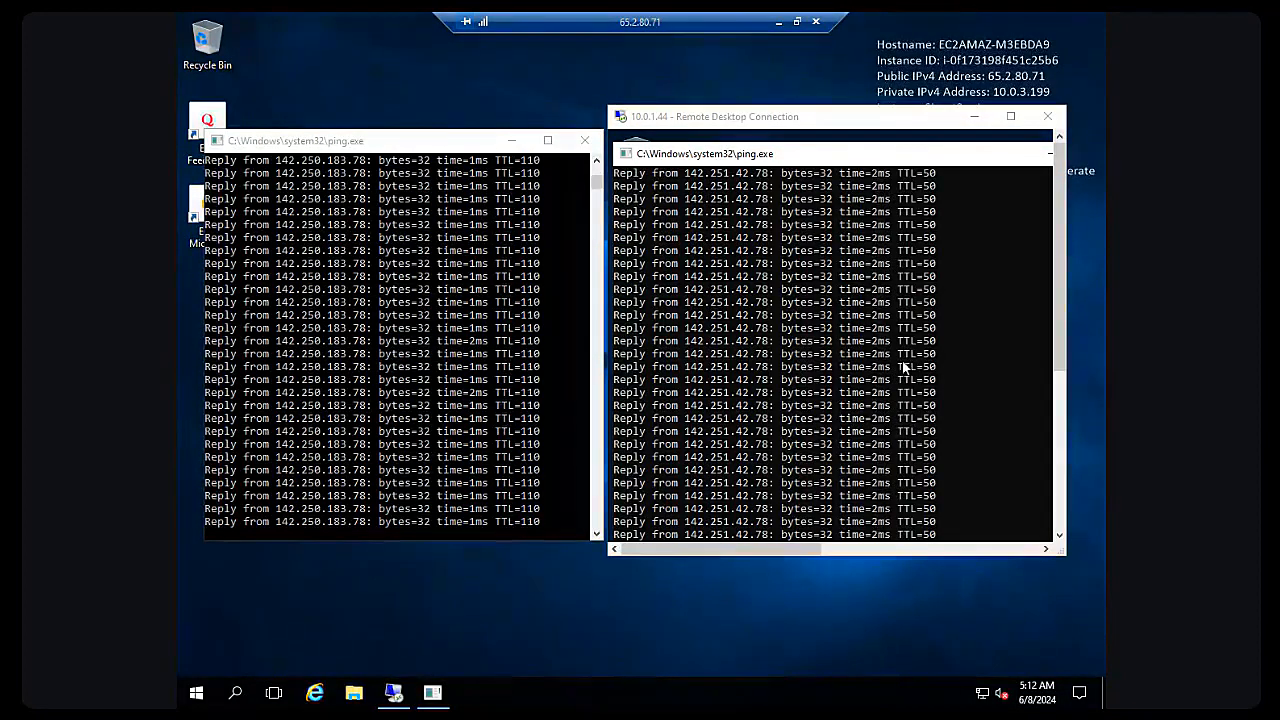
pyautogui.press('super')
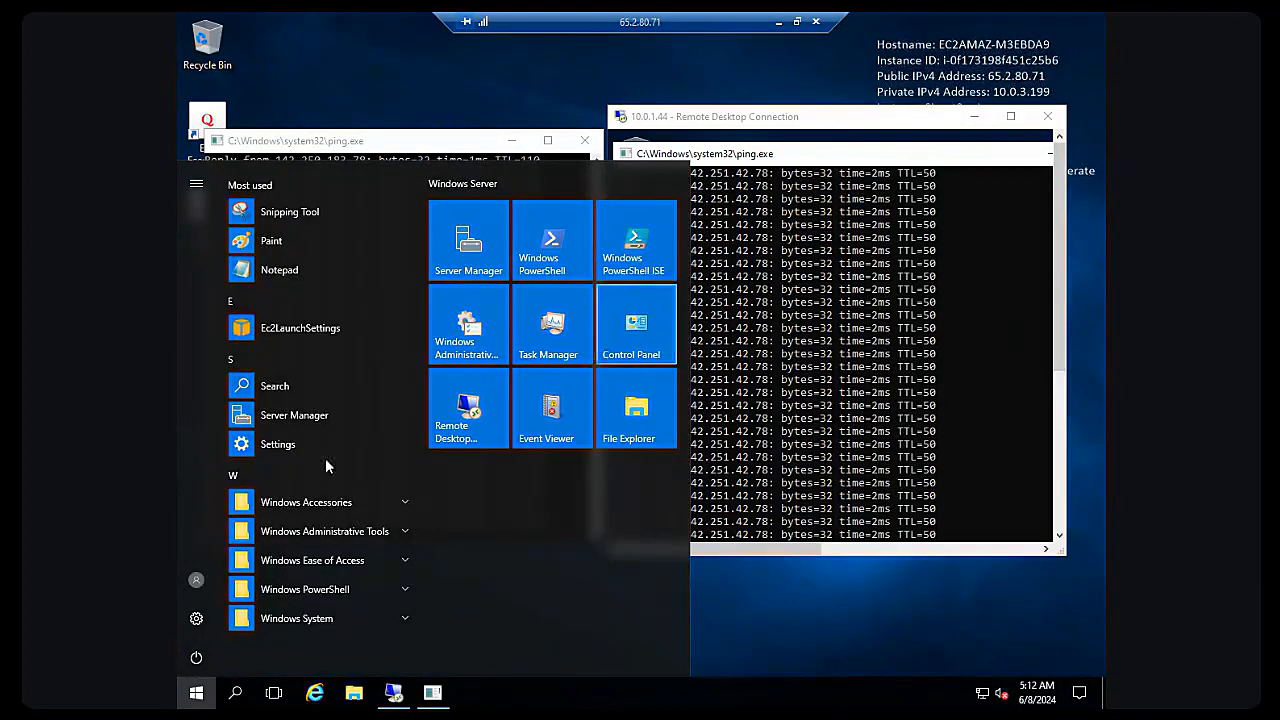
pyautogui.click(440, 424)
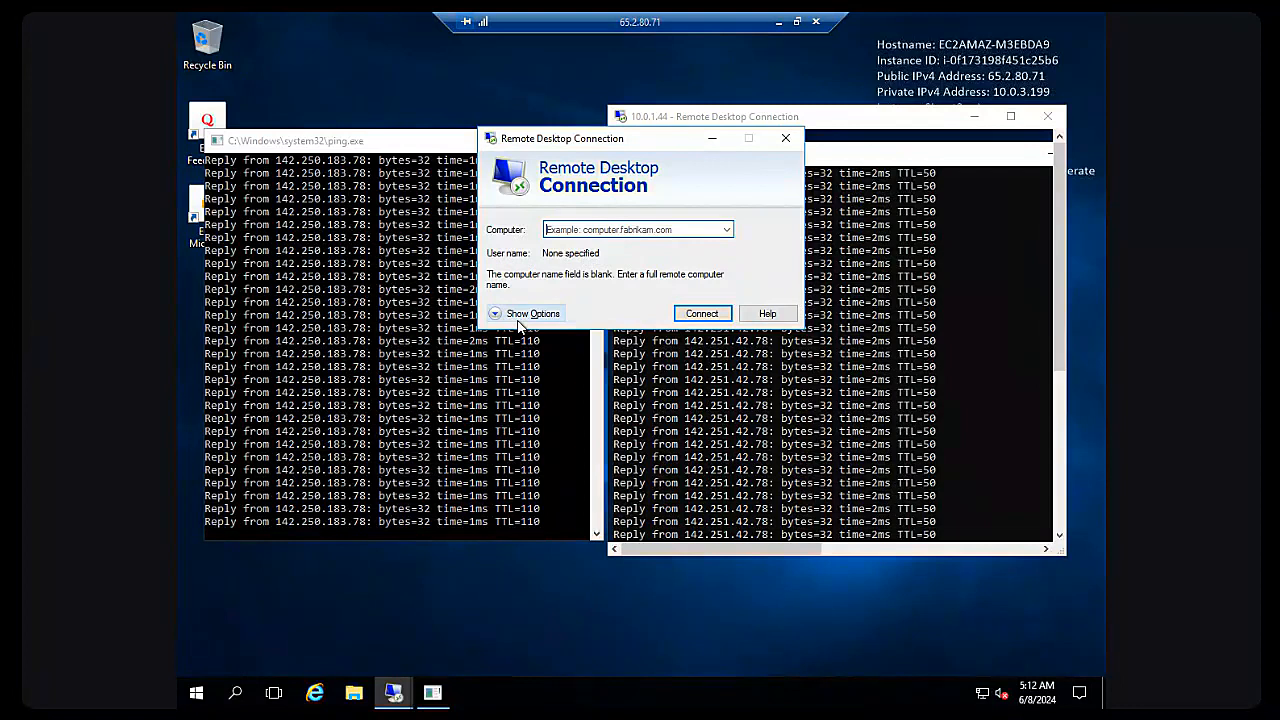
pyautogui.write('10')
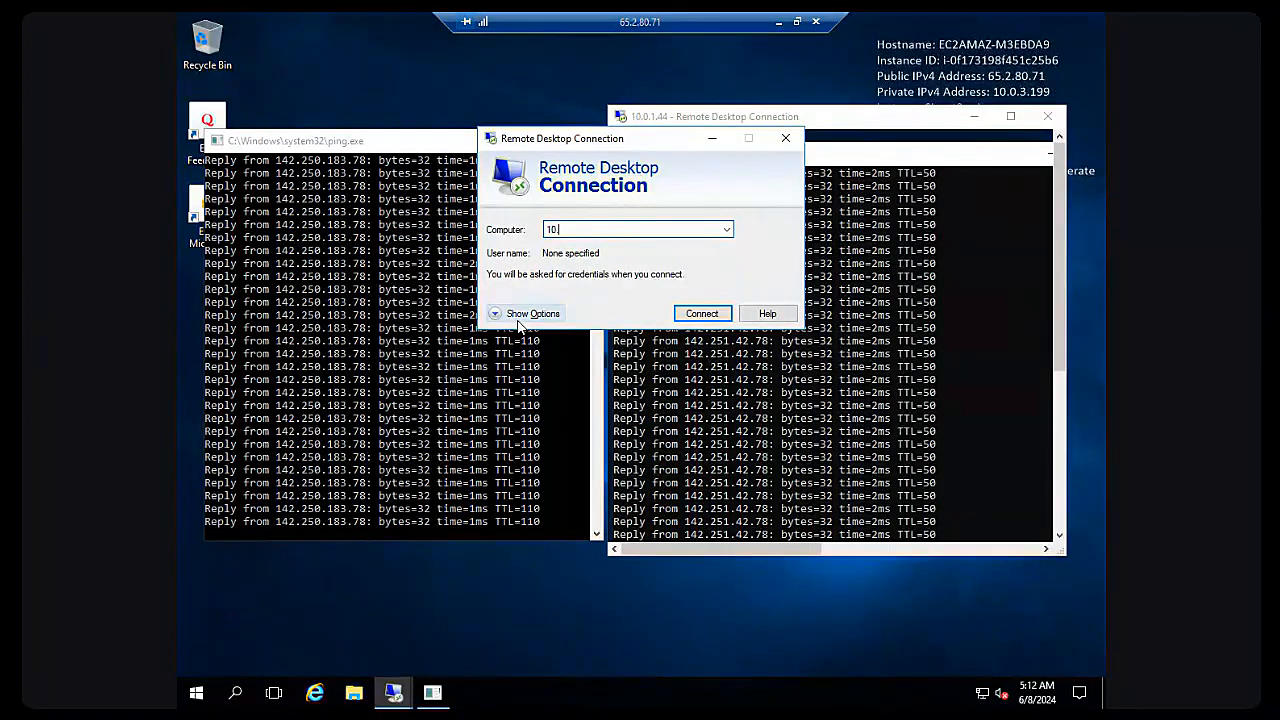
pyautogui.write('.0.4.')
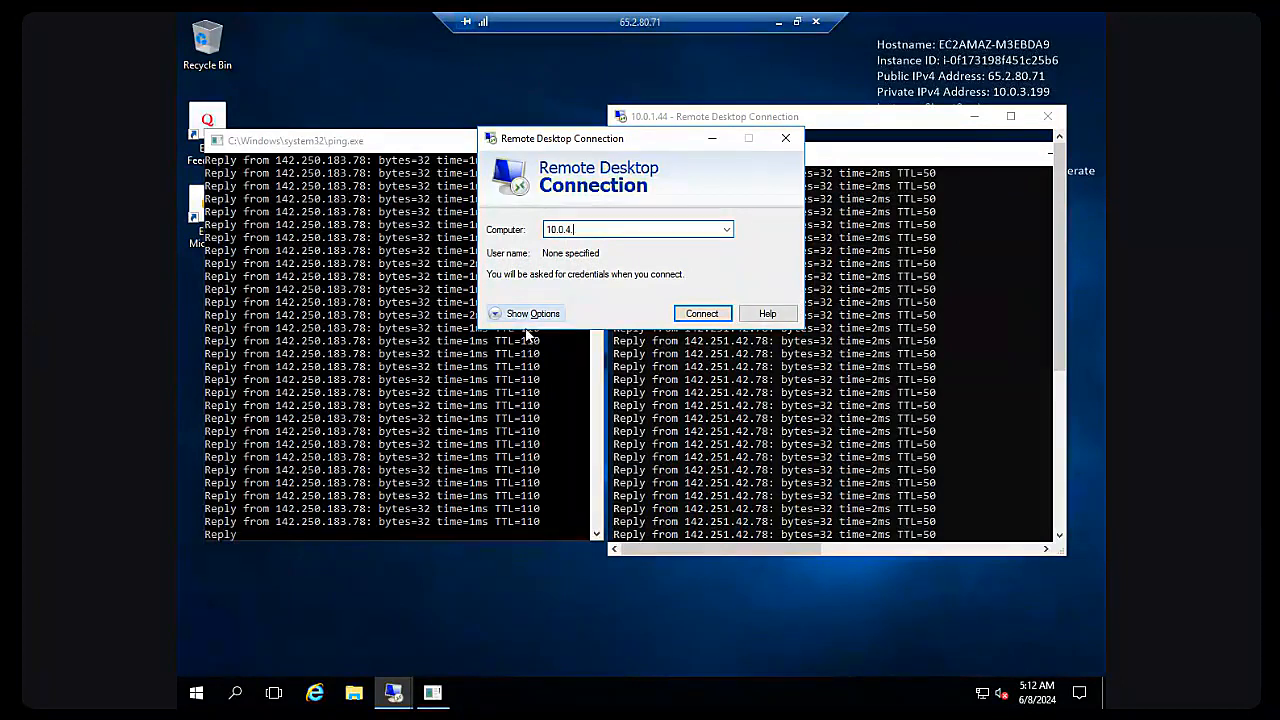
pyautogui.write('123')
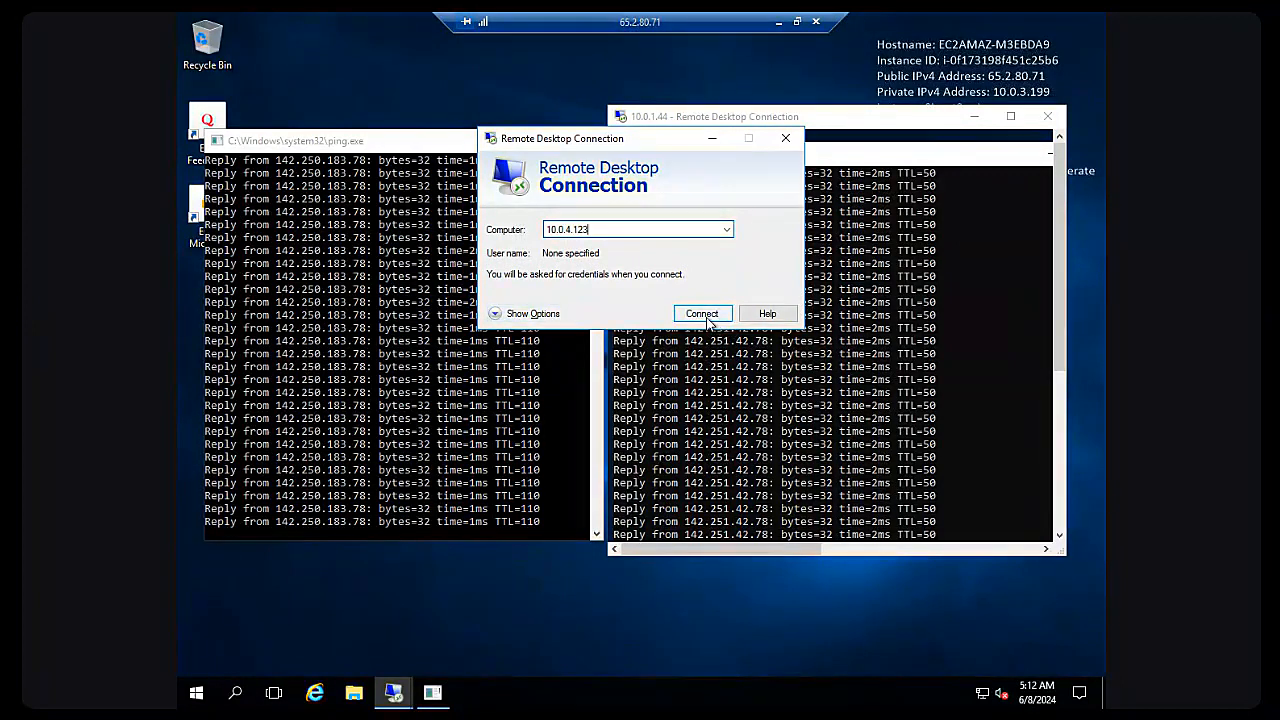
pyautogui.click(703, 314)
pyautogui.click(703, 314)
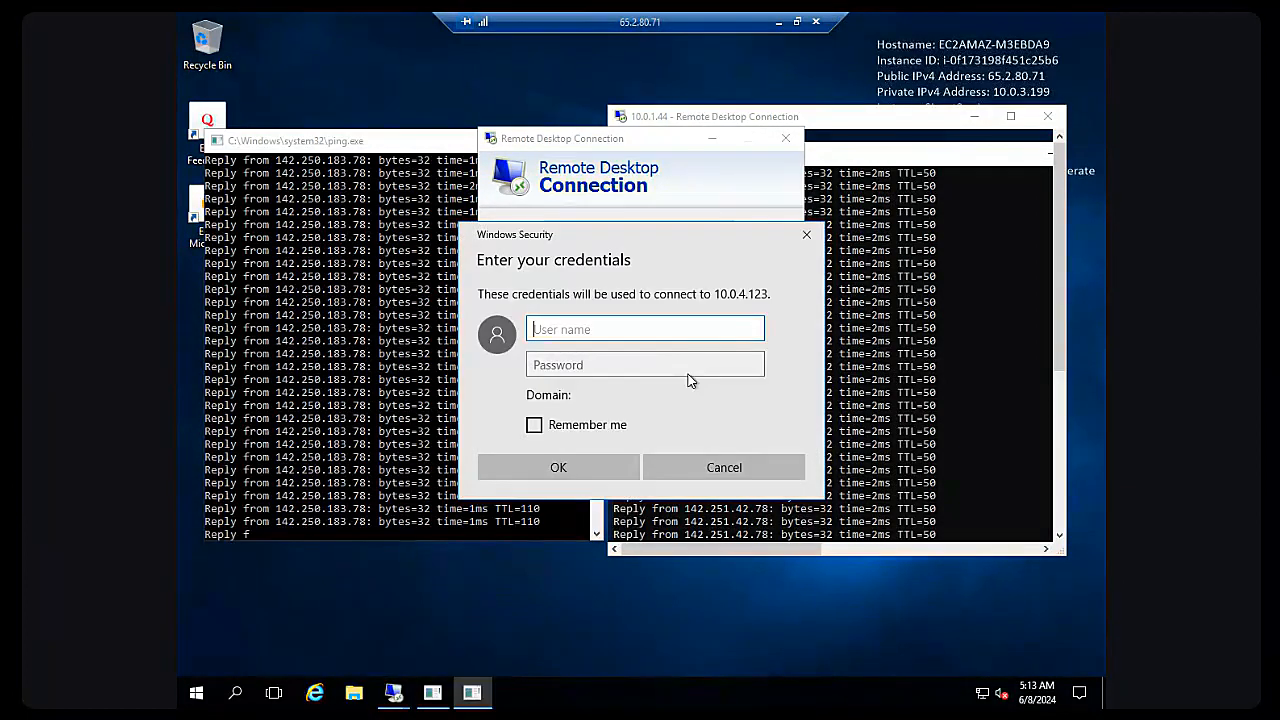
# Sign in to 10.0.4.123 as administrator with the copied account password and accept the unverified certificate.
pyautogui.write('administrator')
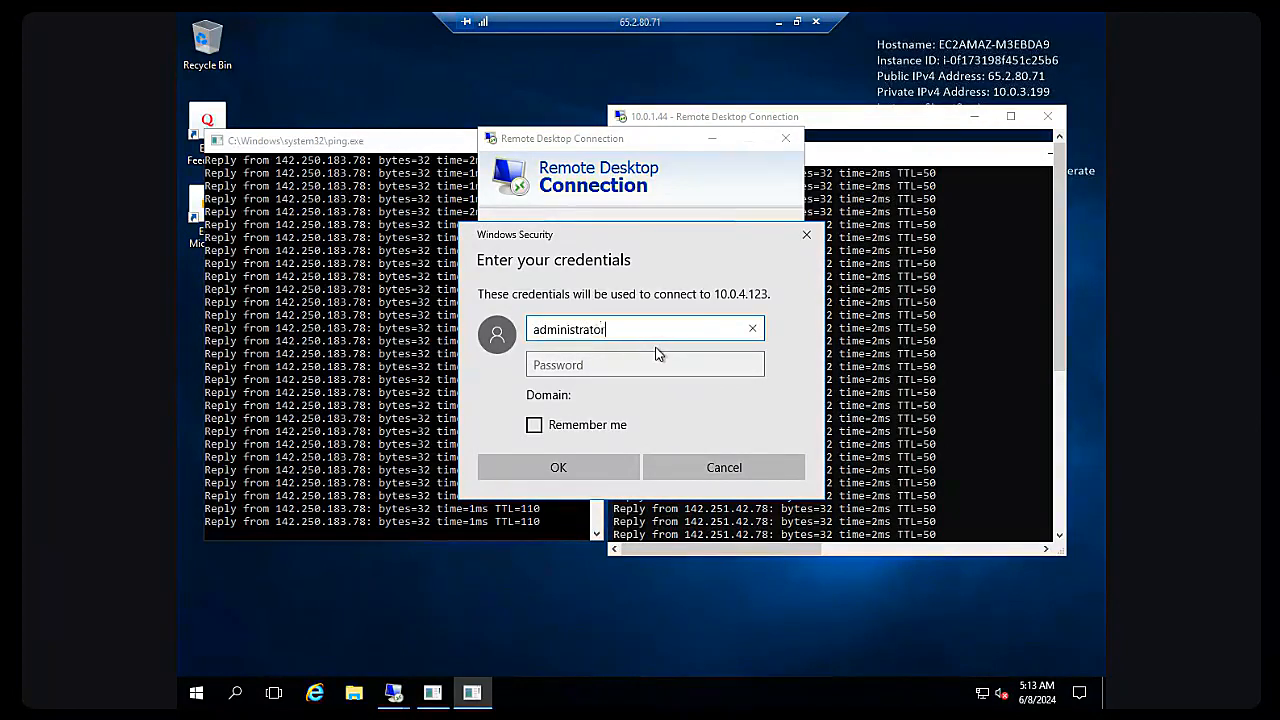
pyautogui.click(645, 369)
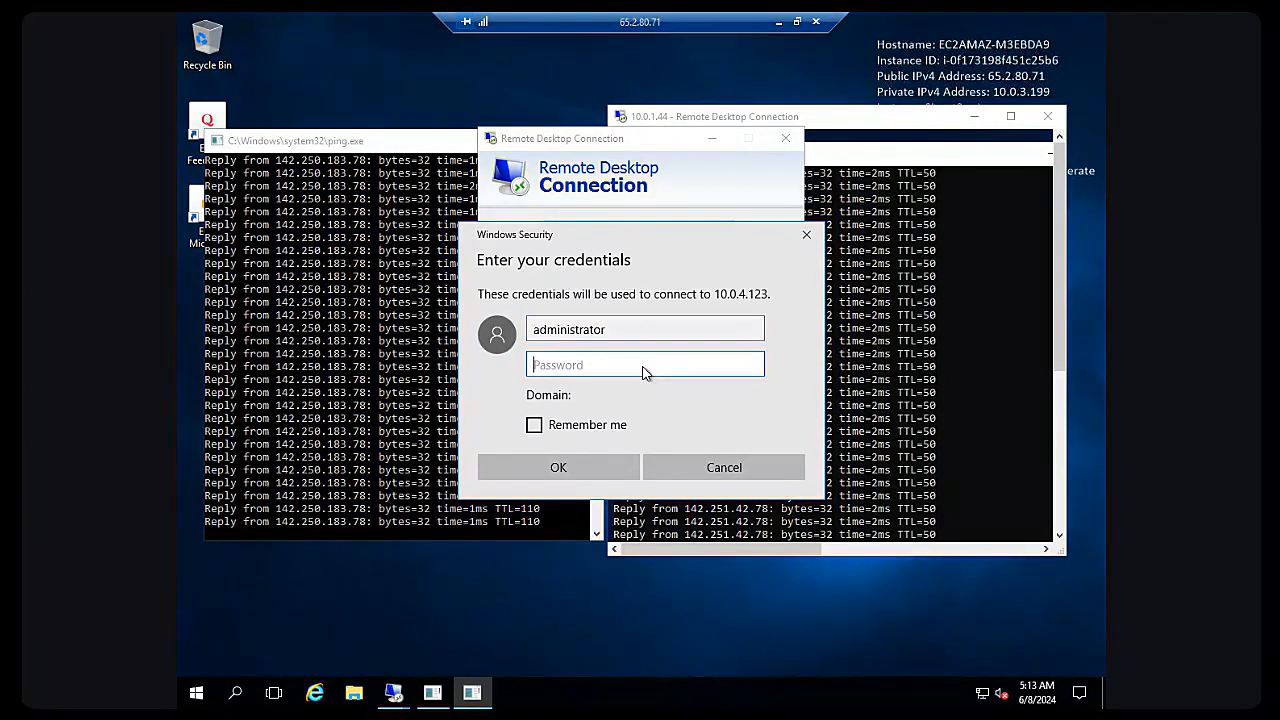
pyautogui.hotkey('ctrl', 'v')
pyautogui.click(612, 484)
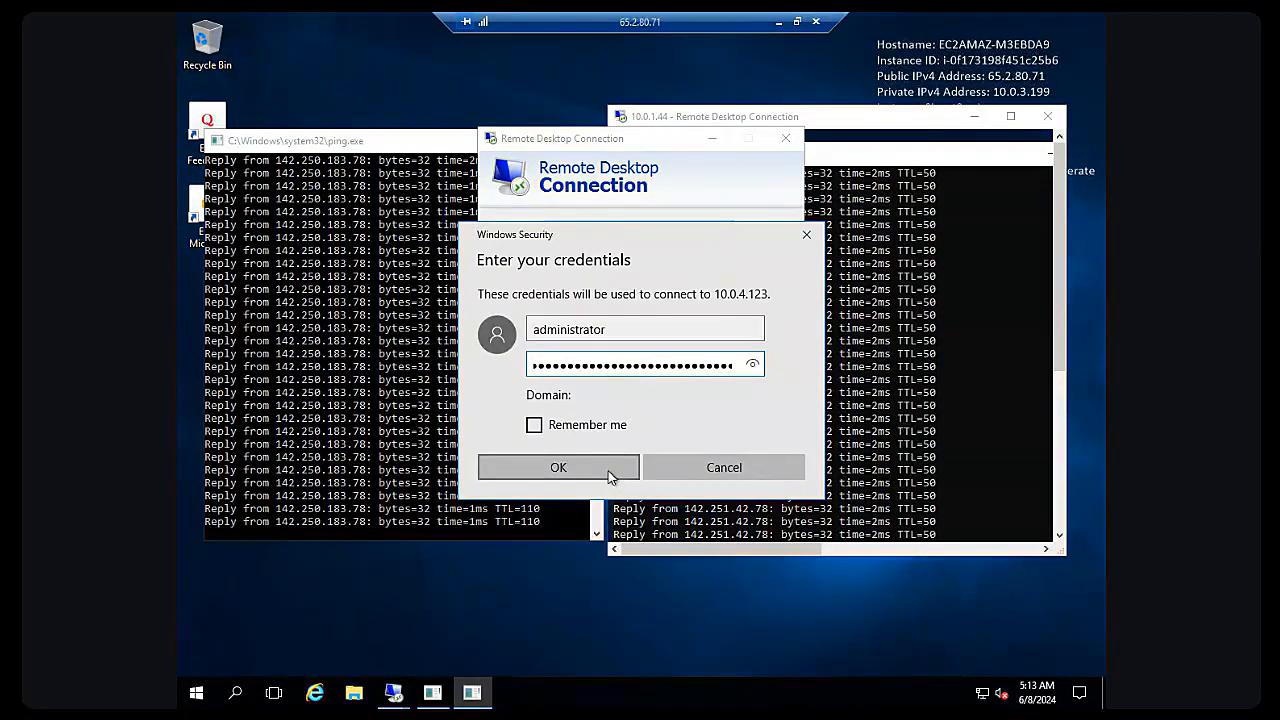
pyautogui.click(612, 486)
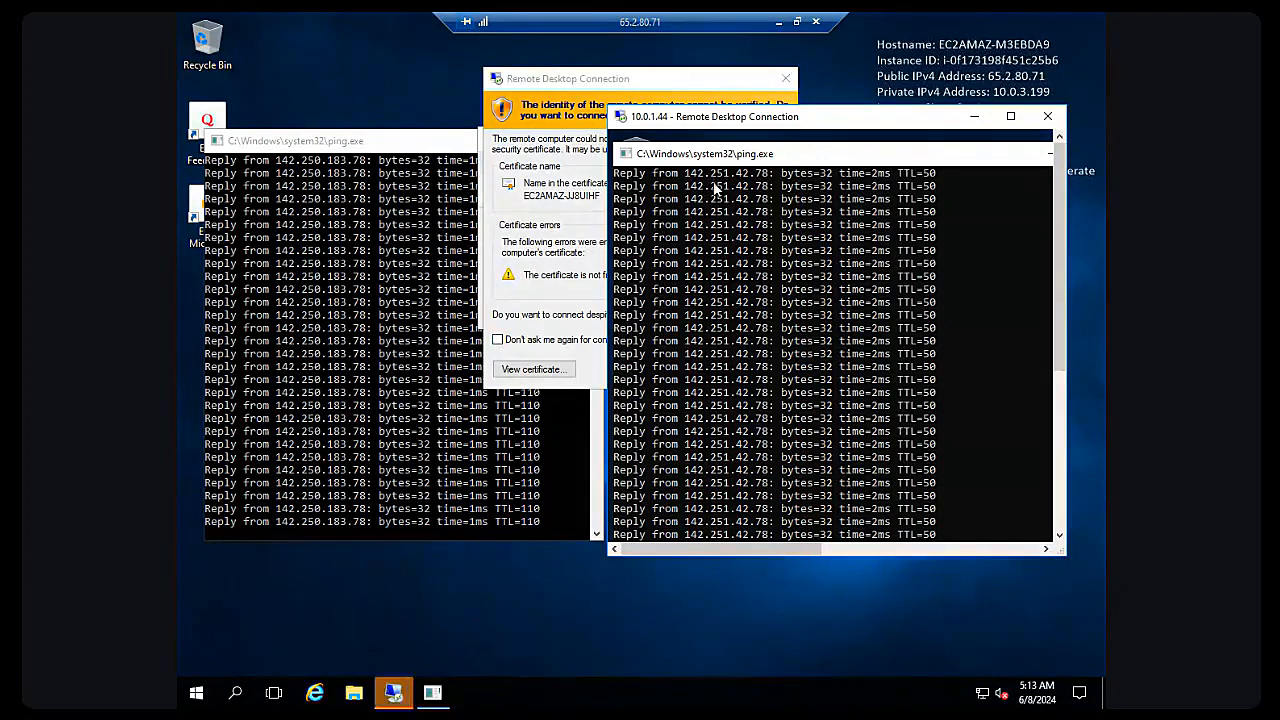
pyautogui.click(656, 84)
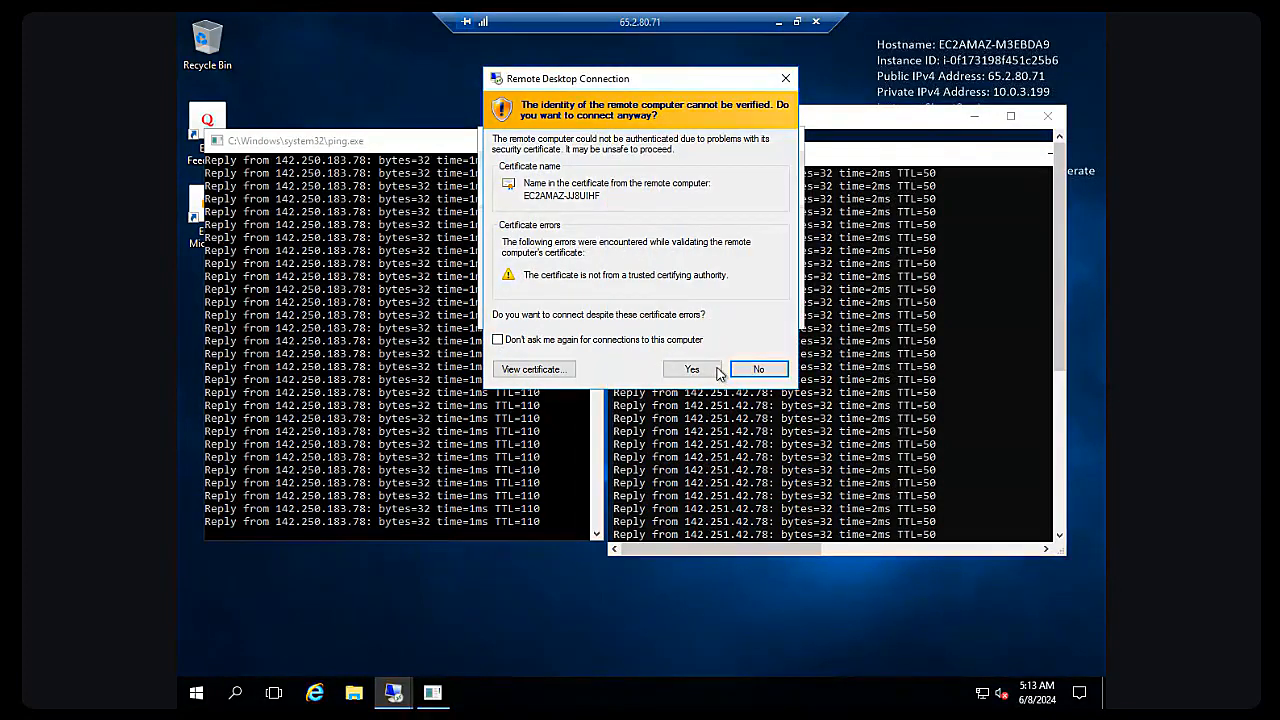
pyautogui.click(716, 371)
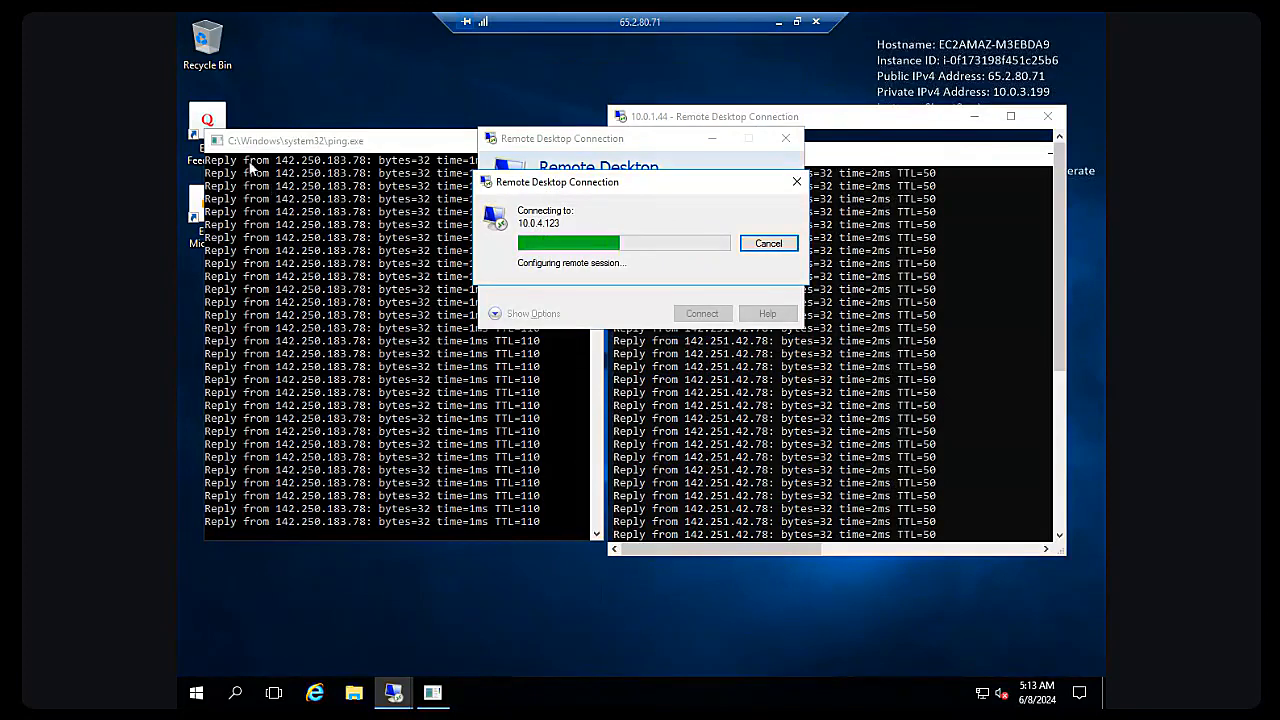
# Resize and arrange the 10.0.4.123 connection, the local ping window and the 10.0.1.44 connection without overlap on the 65.2.80.71 desktop.
pyautogui.moveTo(211, 140); pyautogui.dragTo(420, 278)
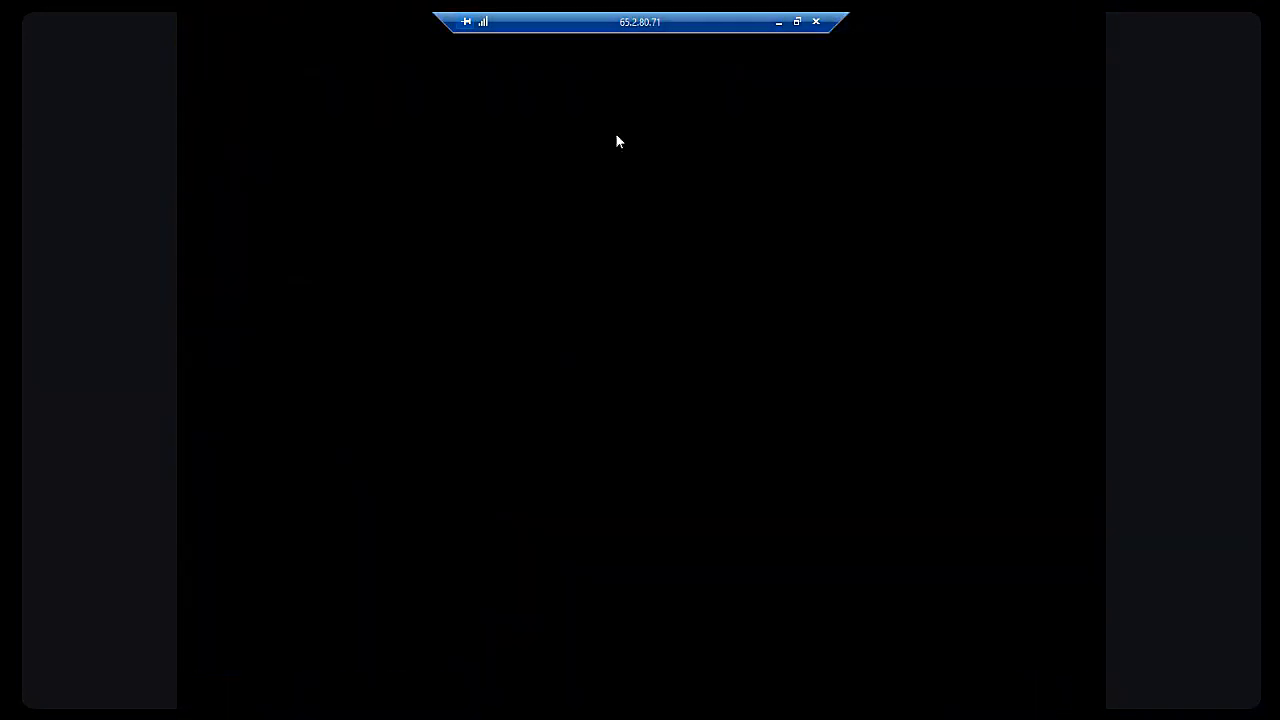
pyautogui.click(797, 21)
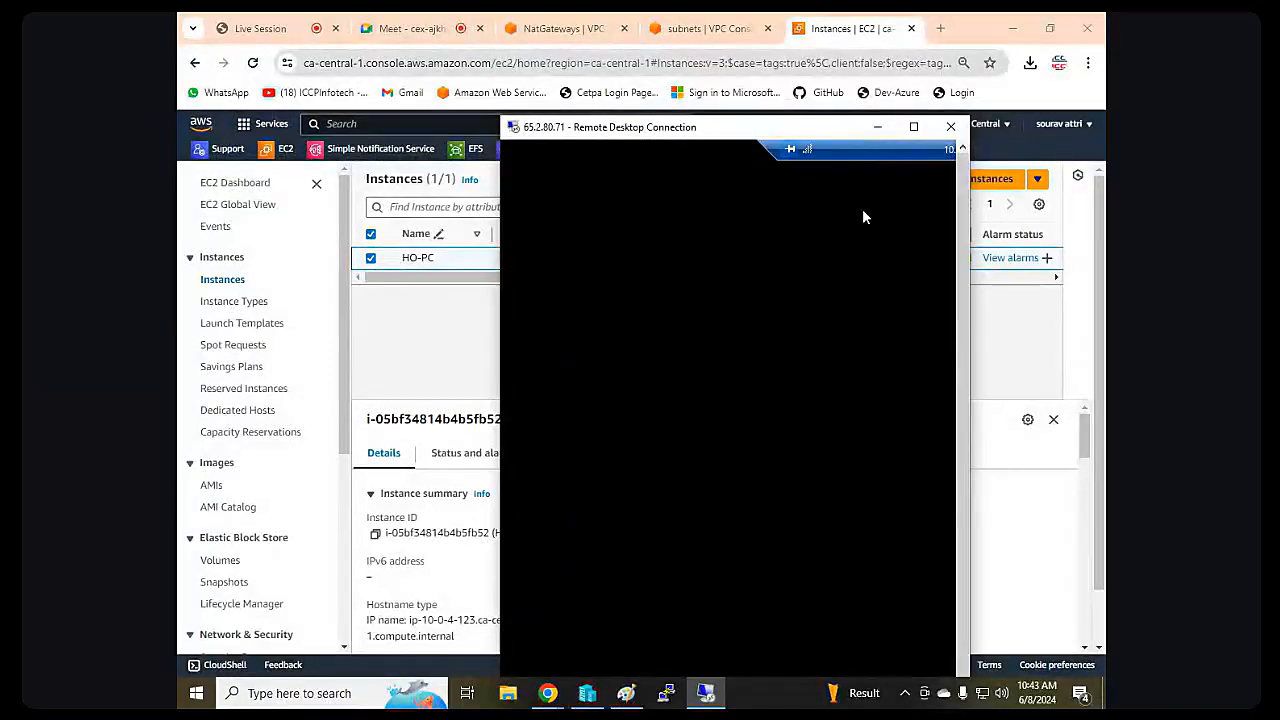
pyautogui.click(916, 127)
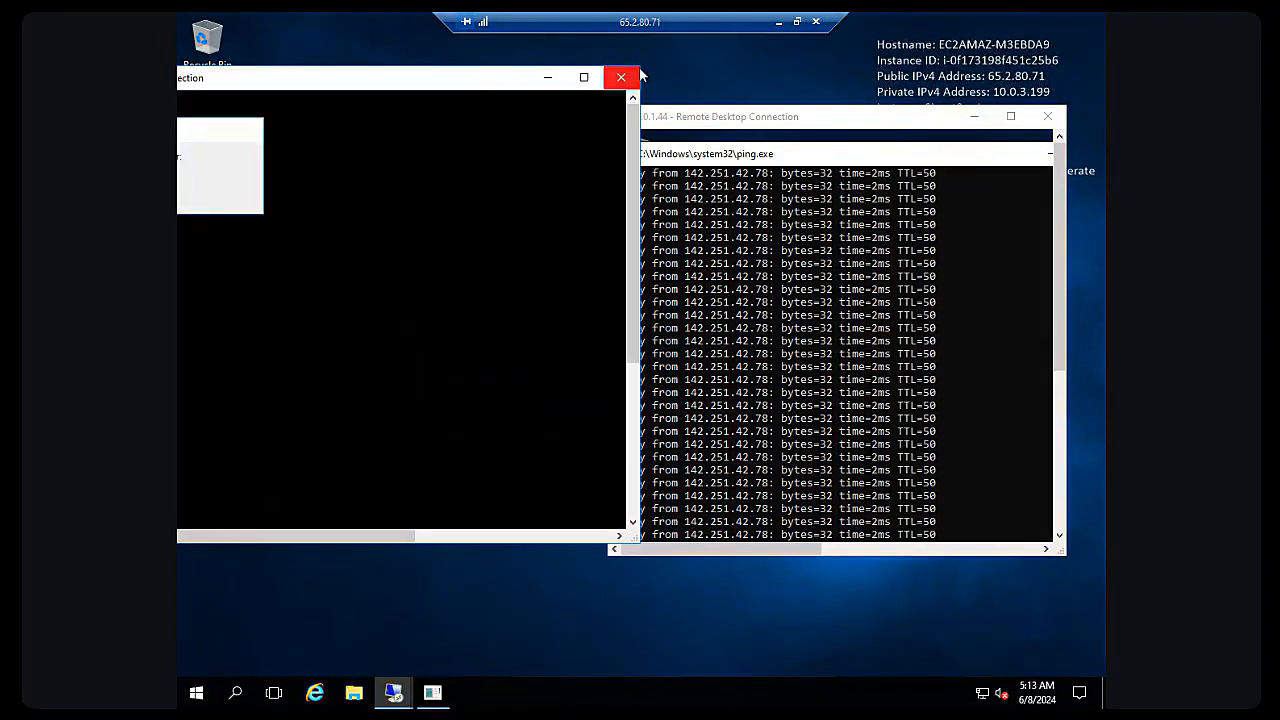
pyautogui.moveTo(639, 66); pyautogui.dragTo(364, 324)
pyautogui.moveTo(222, 342); pyautogui.dragTo(417, 47)
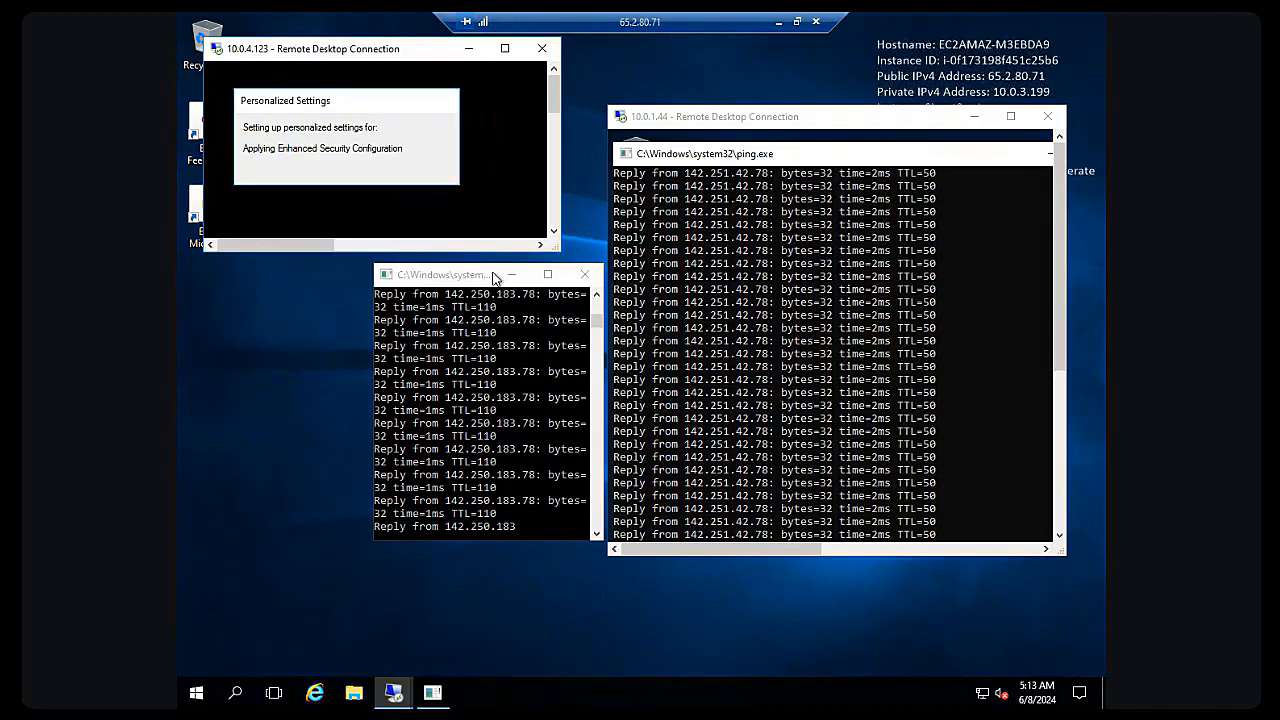
pyautogui.moveTo(494, 278); pyautogui.dragTo(346, 306)
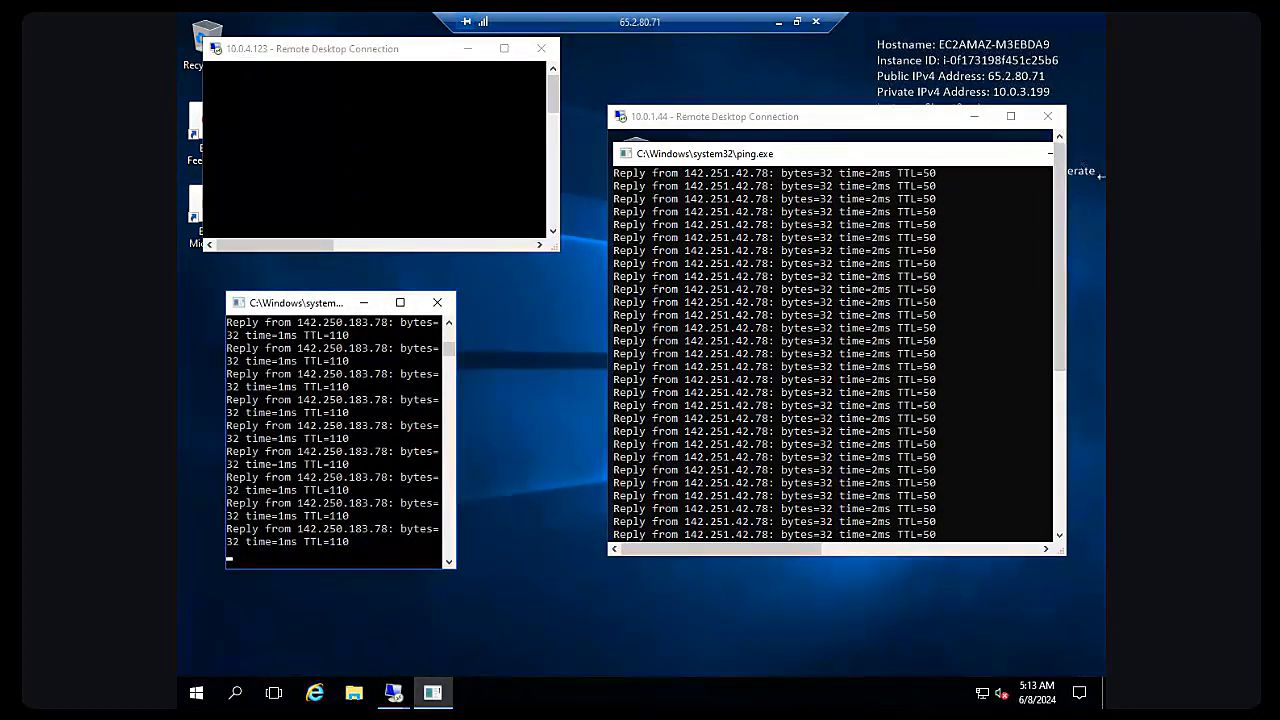
pyautogui.moveTo(1069, 176); pyautogui.dragTo(1104, 190)
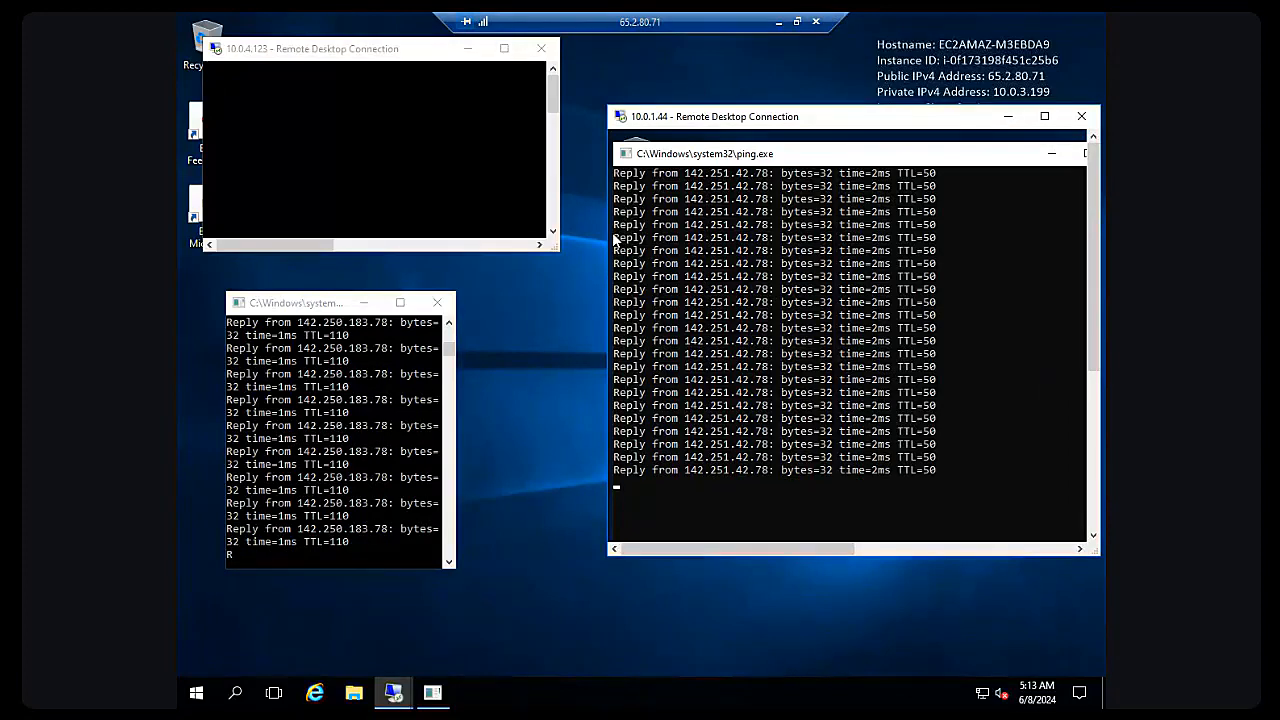
# Return to the Mumbai region's NAT gateways list in the browser and refresh it.
pyautogui.click(779, 21)
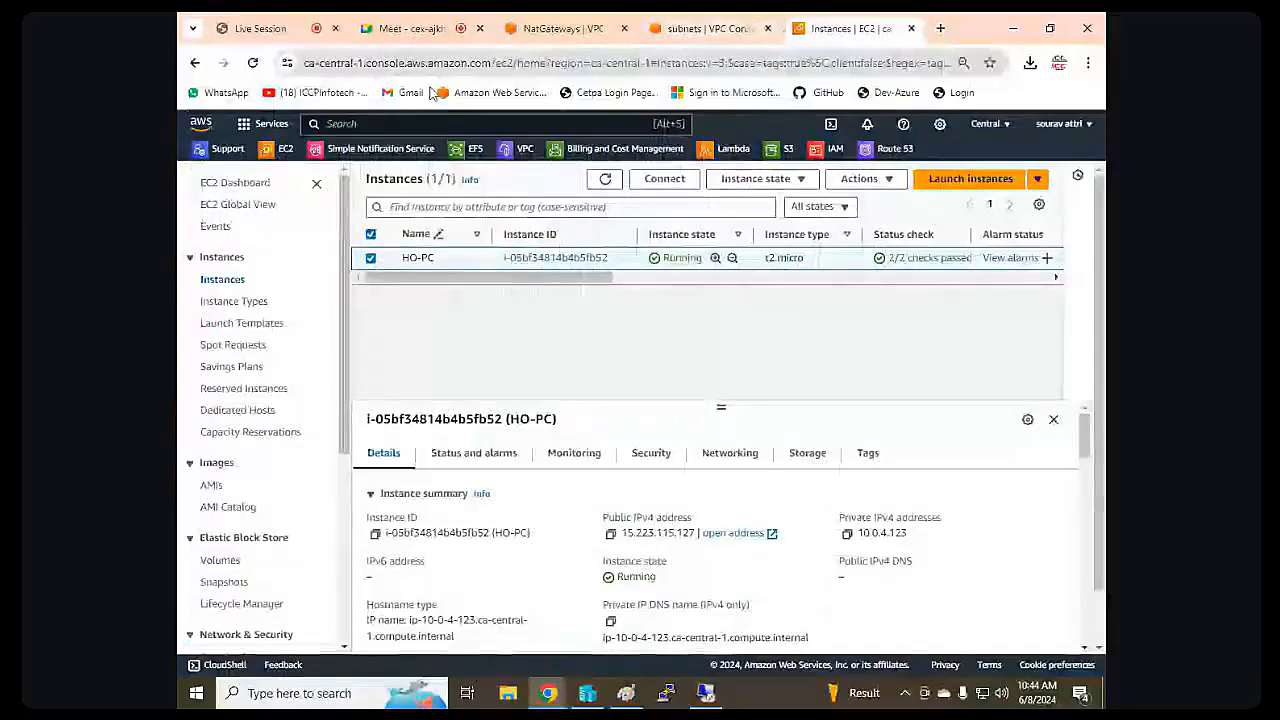
pyautogui.click(557, 30)
pyautogui.click(873, 228)
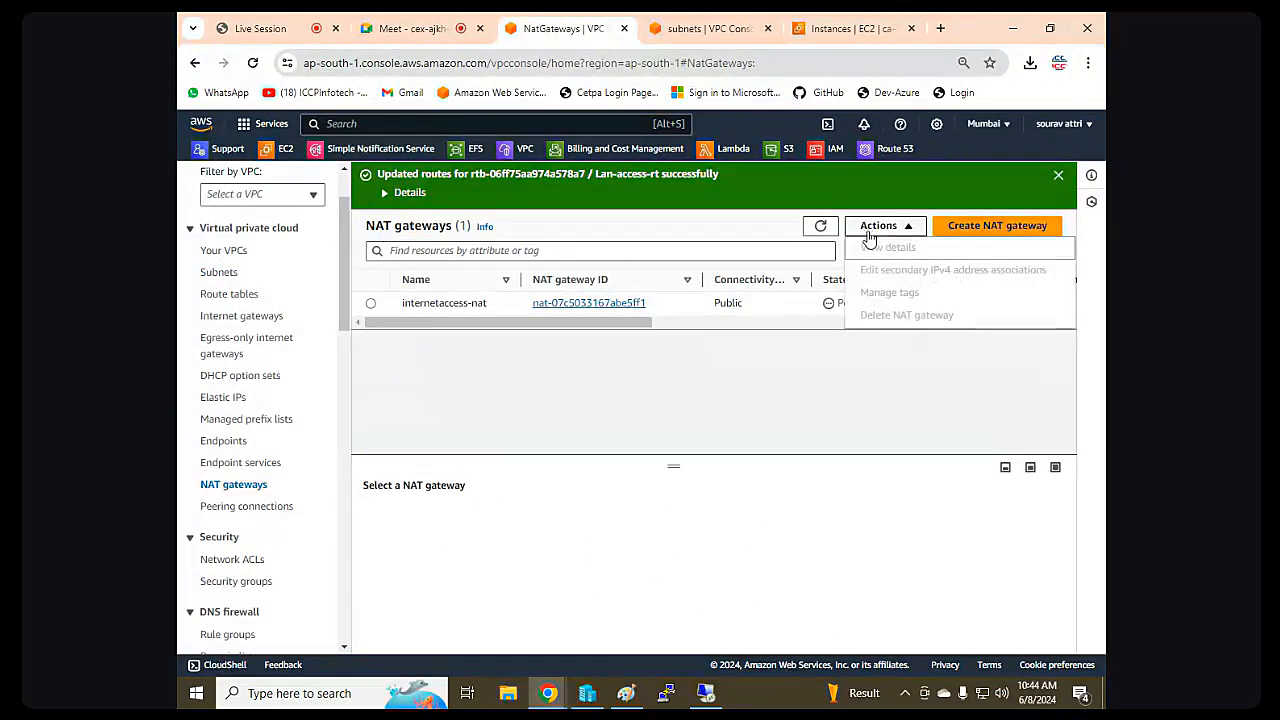
pyautogui.click(463, 389)
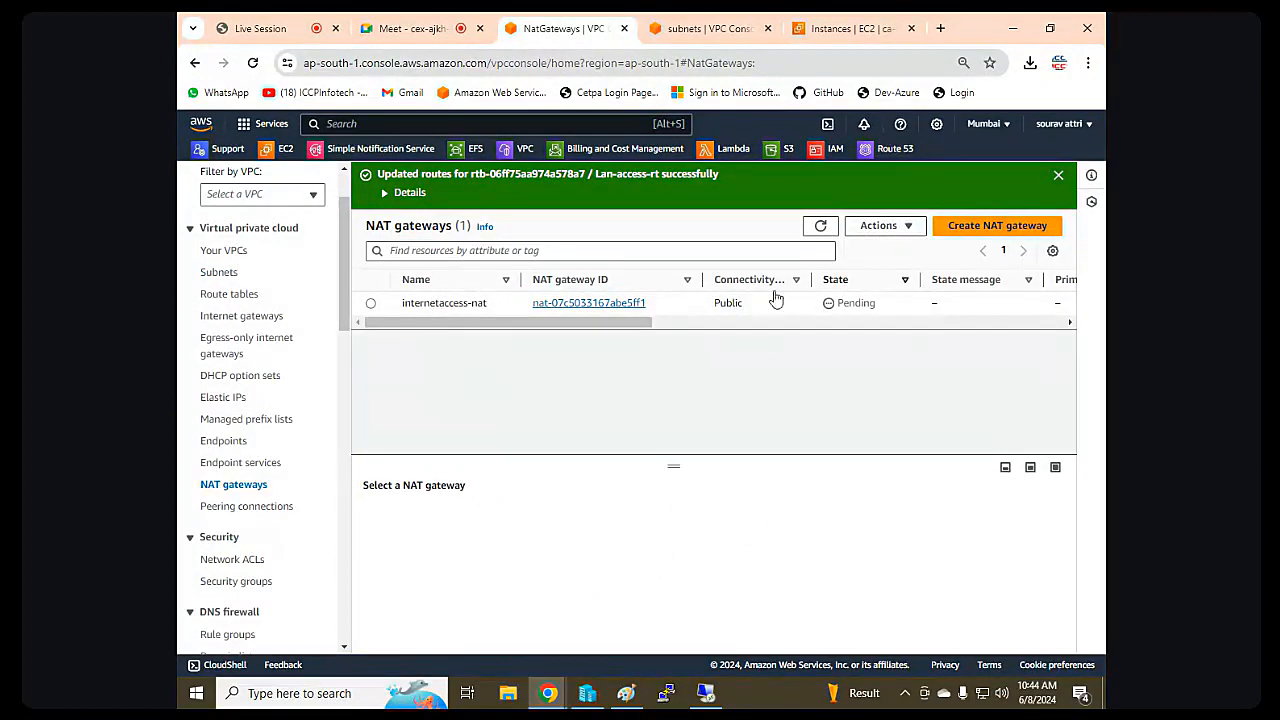
pyautogui.click(820, 225)
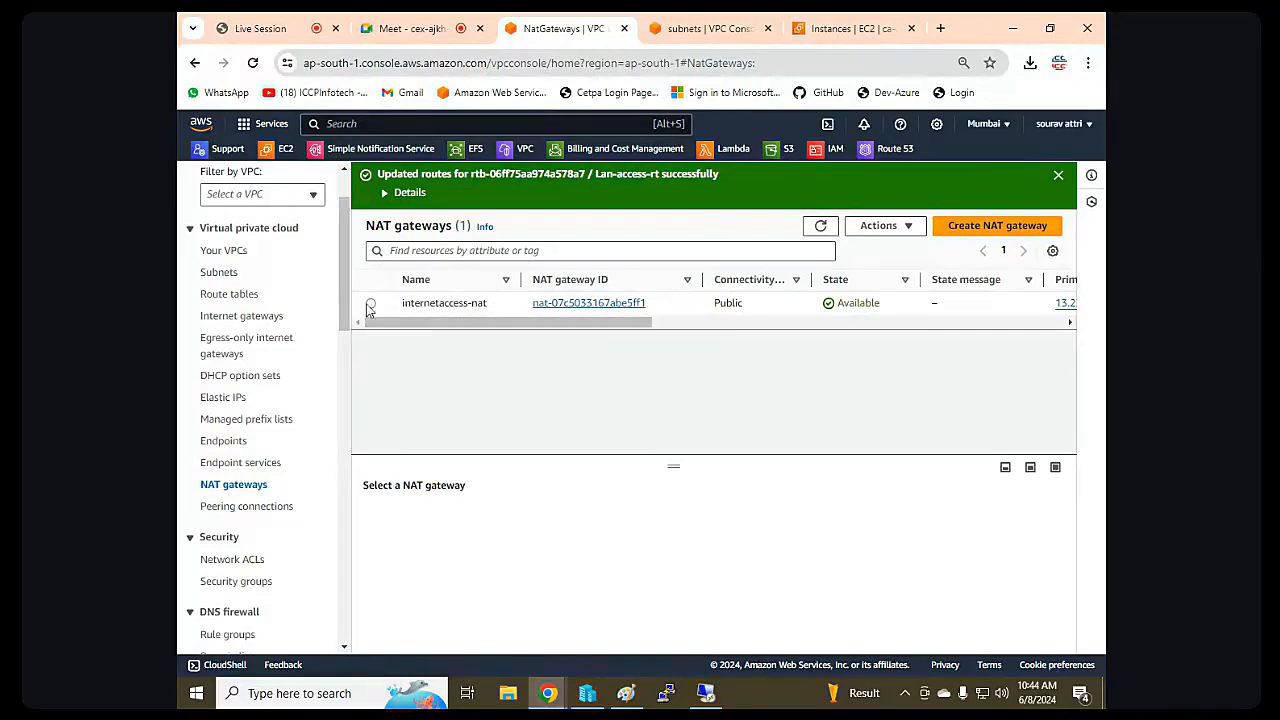
# Delete the NAT gateway internetaccess-nat, confirming with "delete", and check the effect on the running pings in the 65.2.80.71 session.
pyautogui.click(370, 304)
pyautogui.click(884, 225)
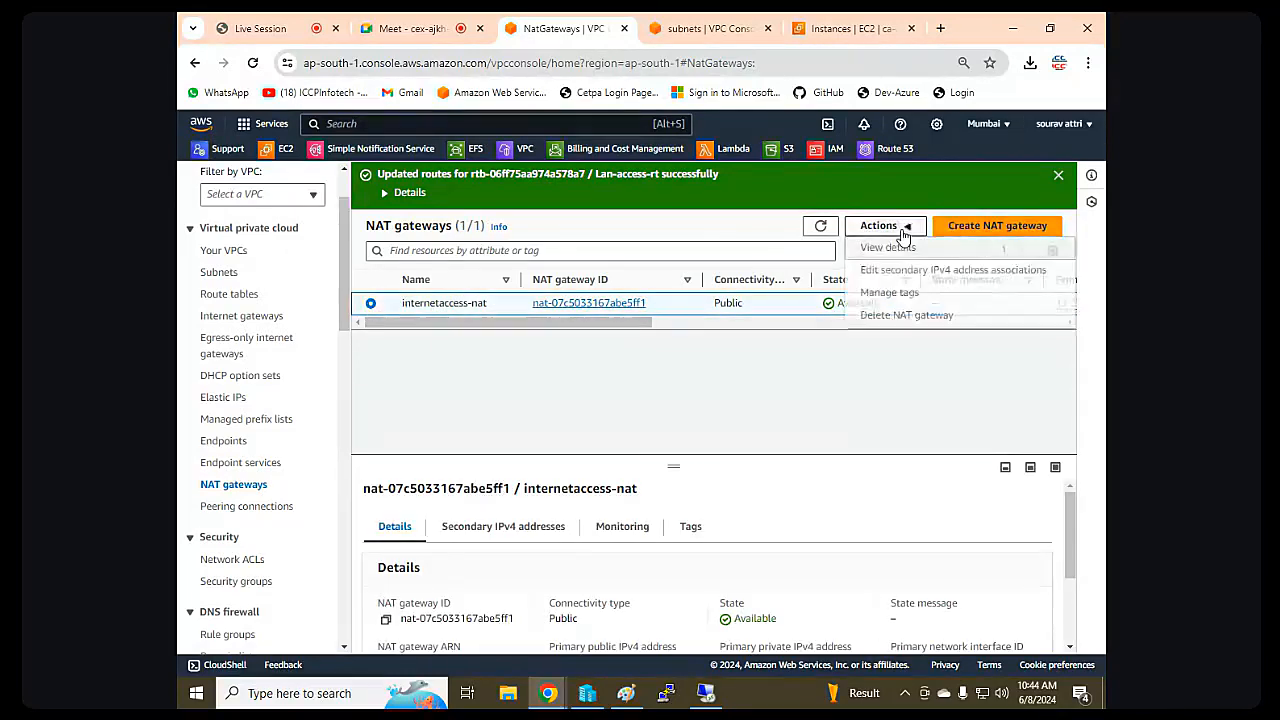
pyautogui.click(891, 320)
pyautogui.click(678, 476)
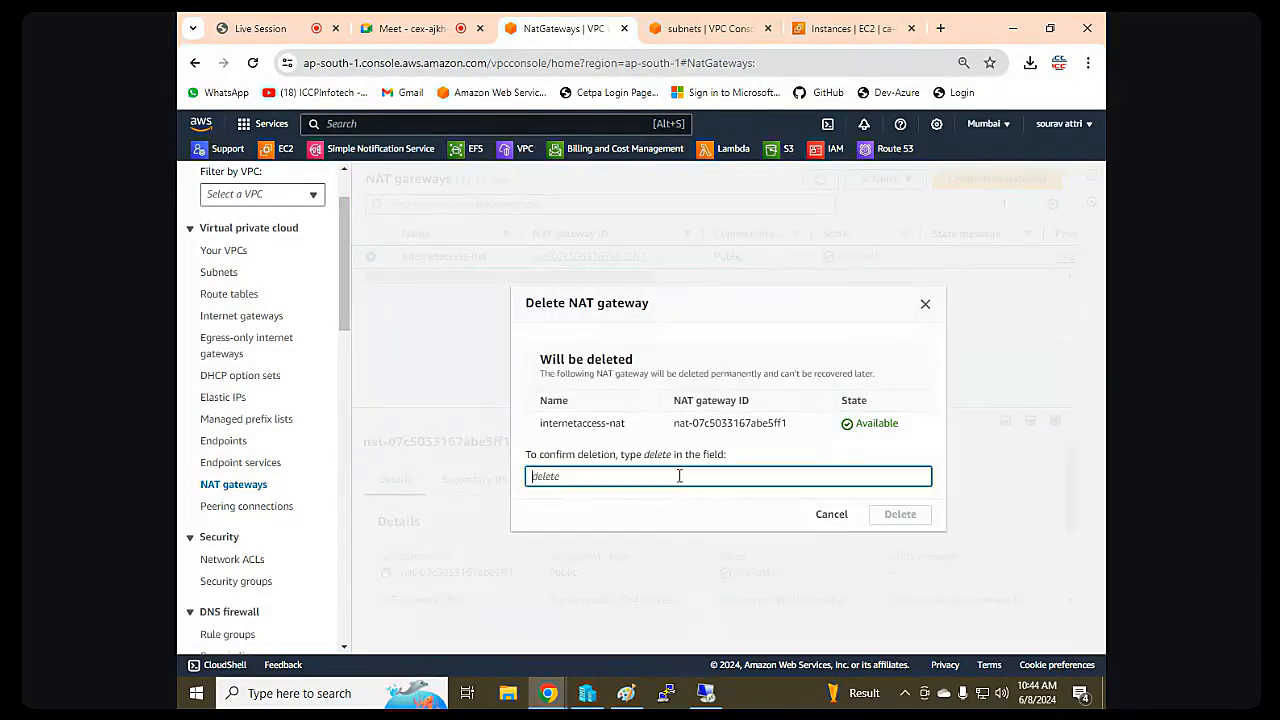
pyautogui.write('delete')
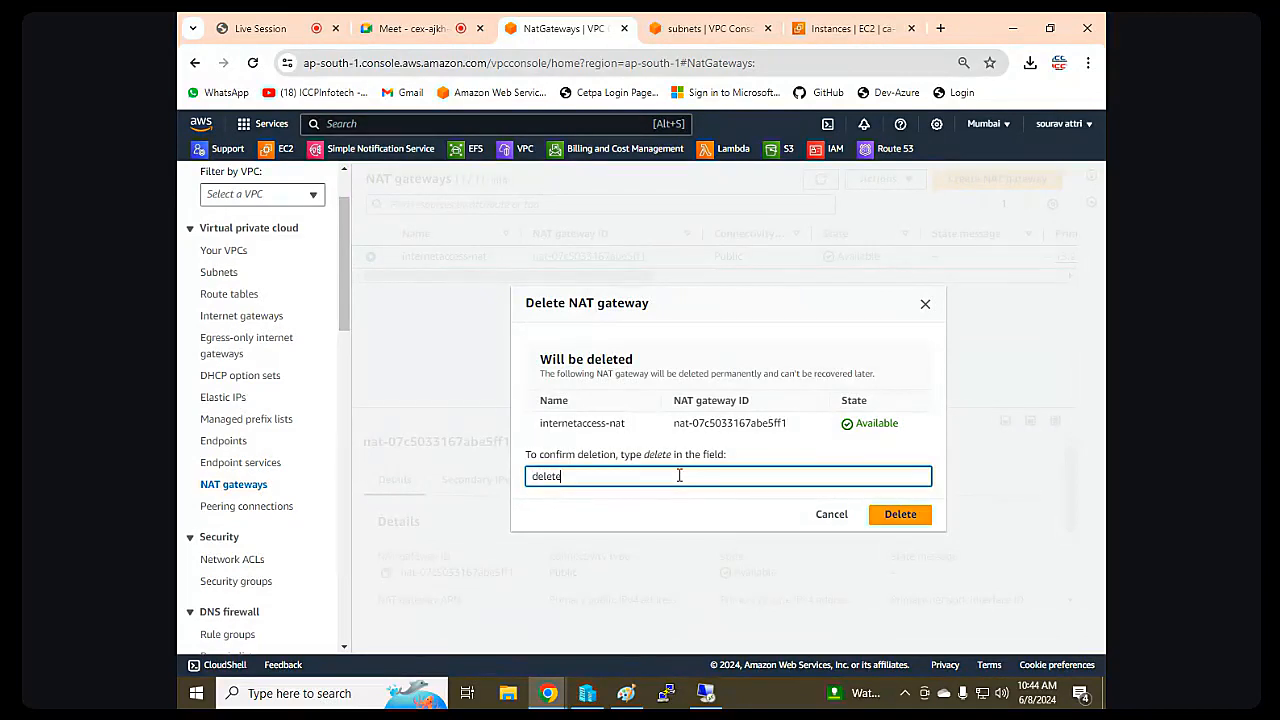
pyautogui.click(900, 517)
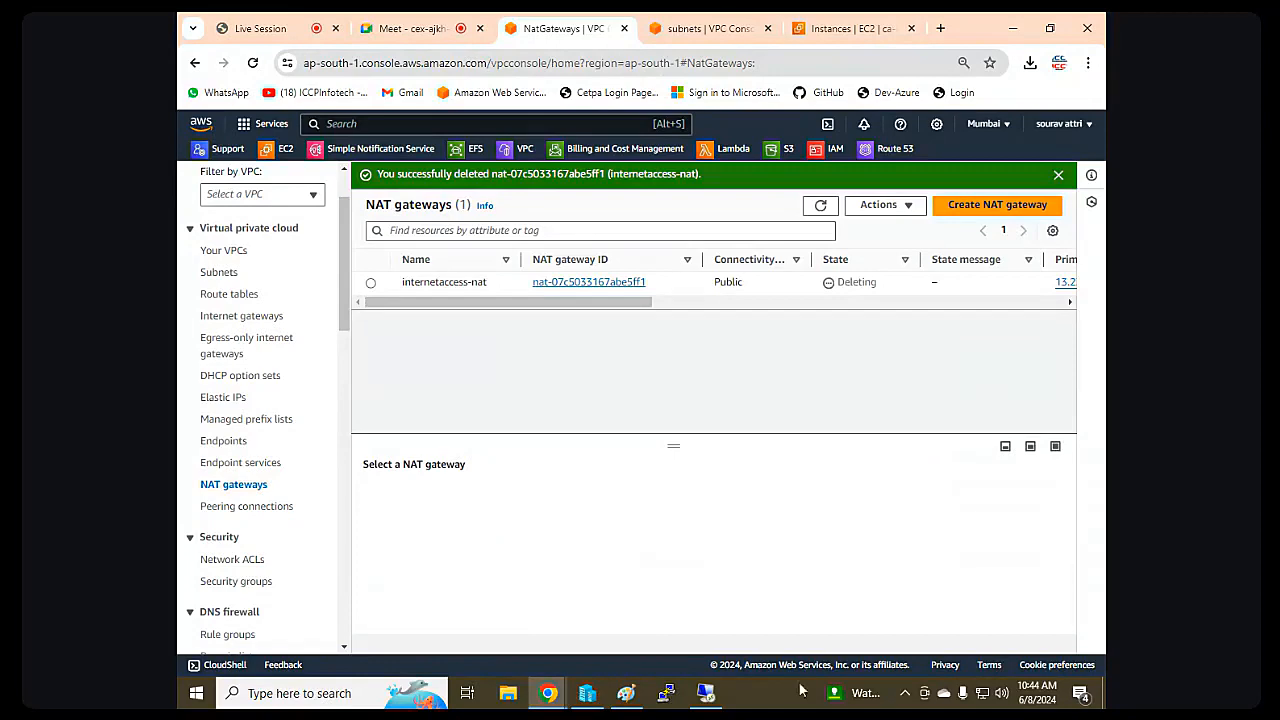
pyautogui.click(706, 692)
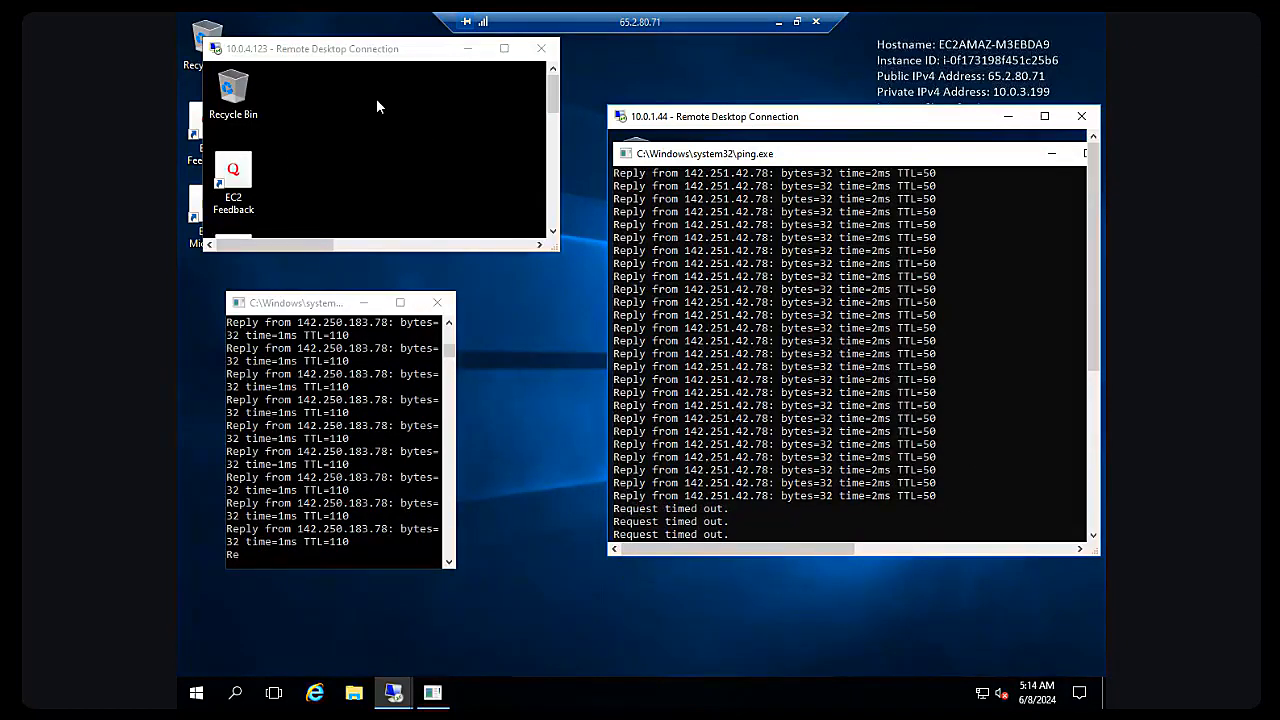
pyautogui.click(779, 21)
# Review the live session's chat and participant list and the in-call messages of the Google Meet call.
pyautogui.click(272, 30)
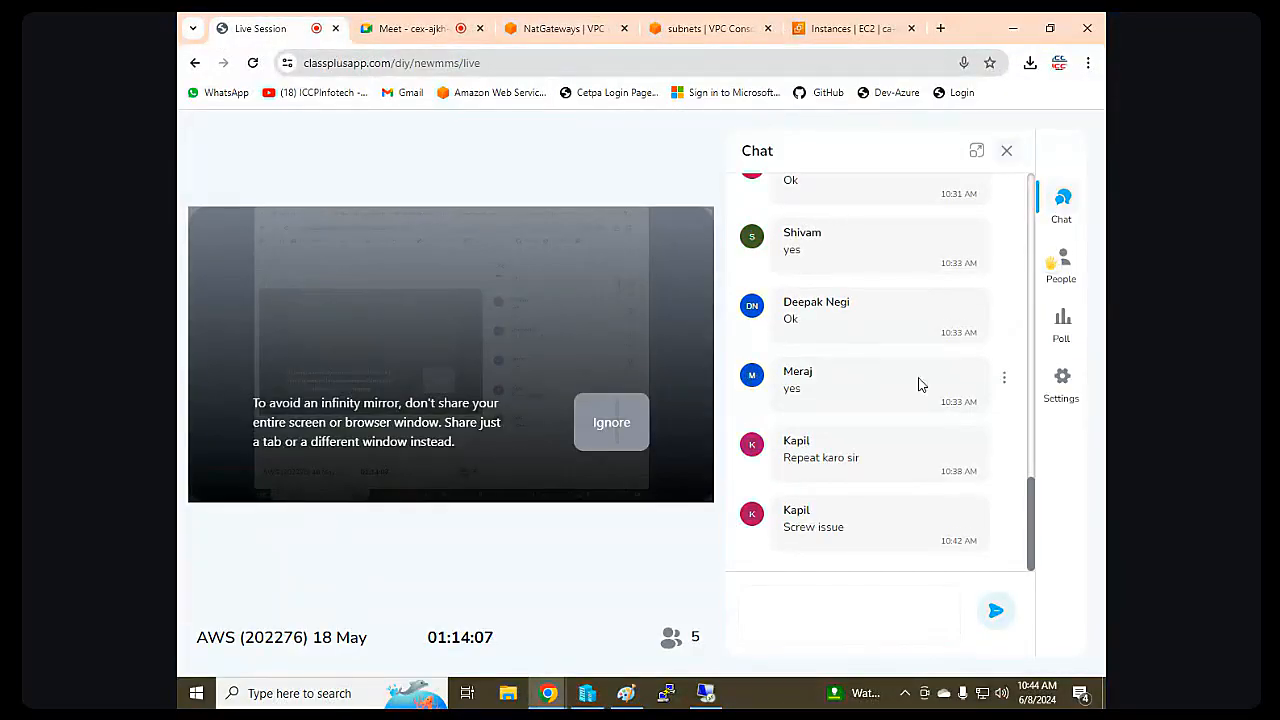
pyautogui.click(1070, 262)
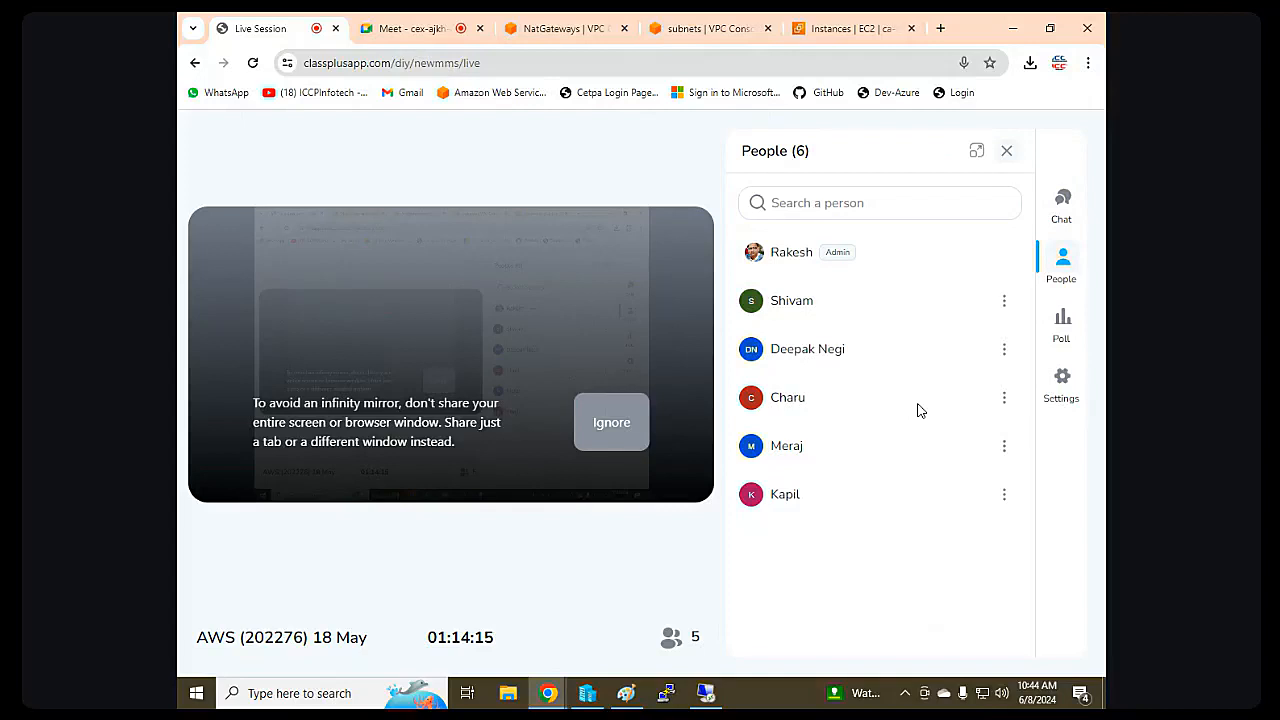
pyautogui.click(407, 31)
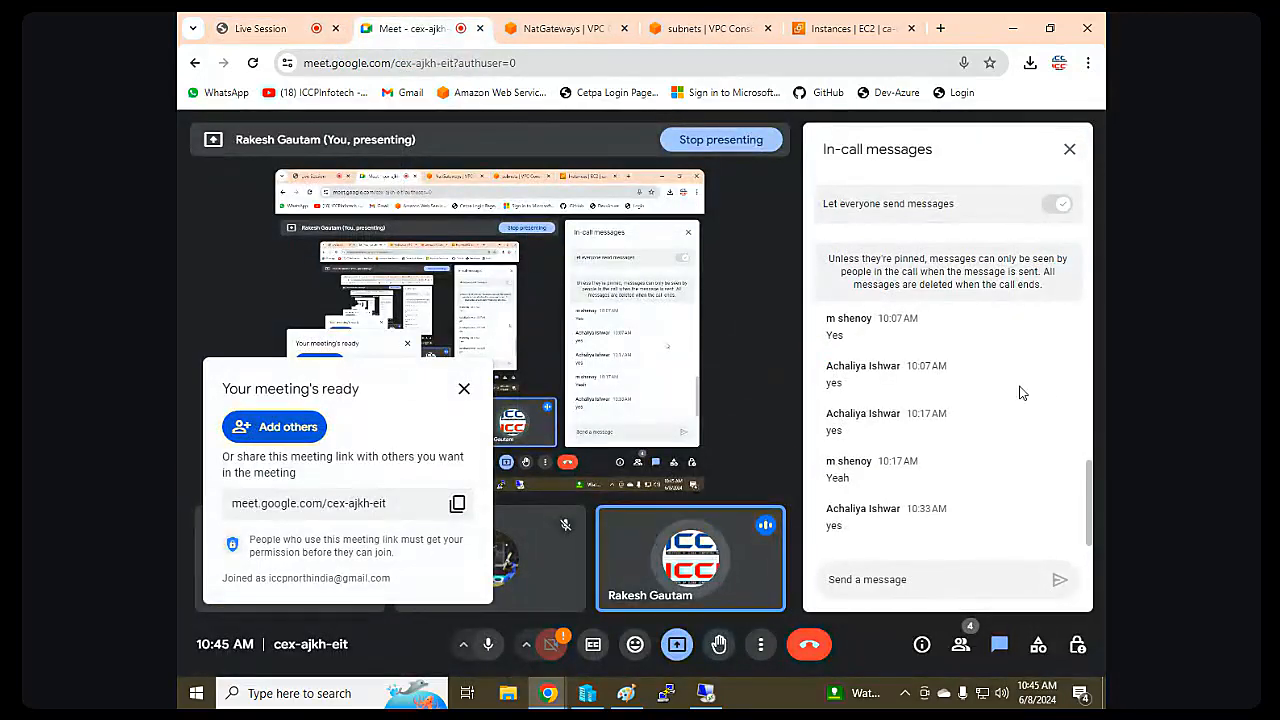
pyautogui.scroll(3, 864, 420)
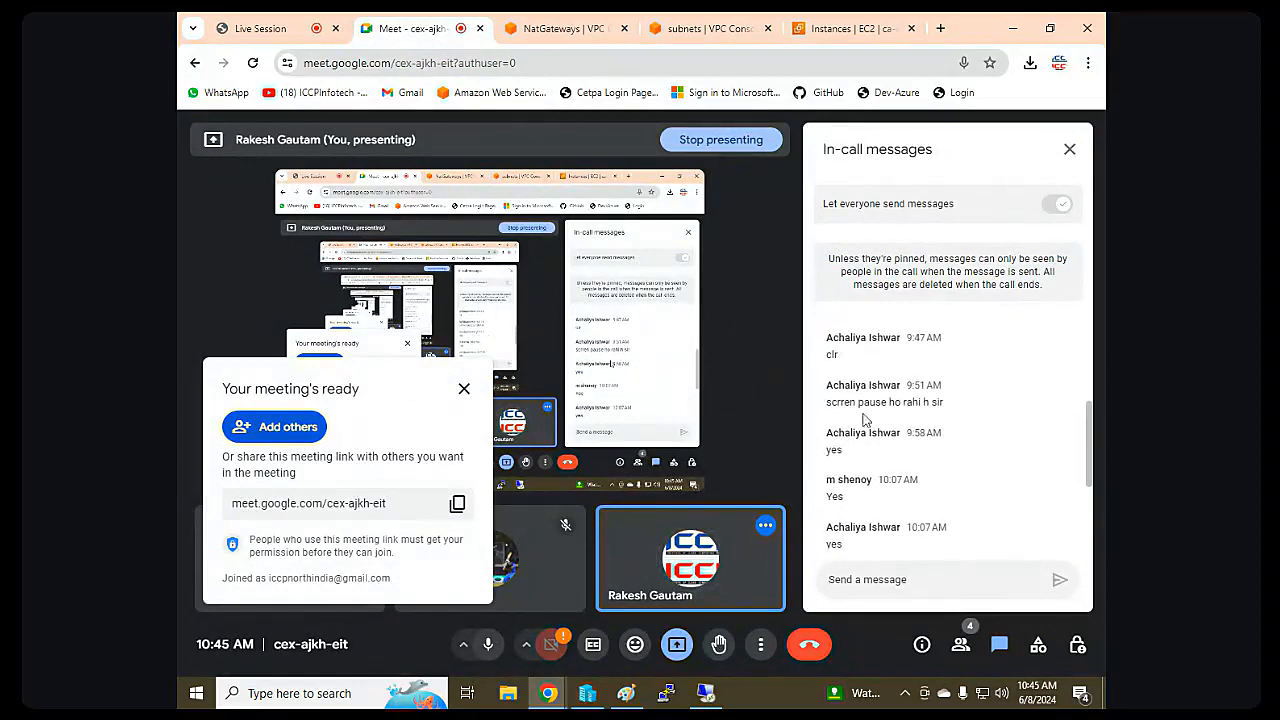
pyautogui.scroll(-5, 864, 420)
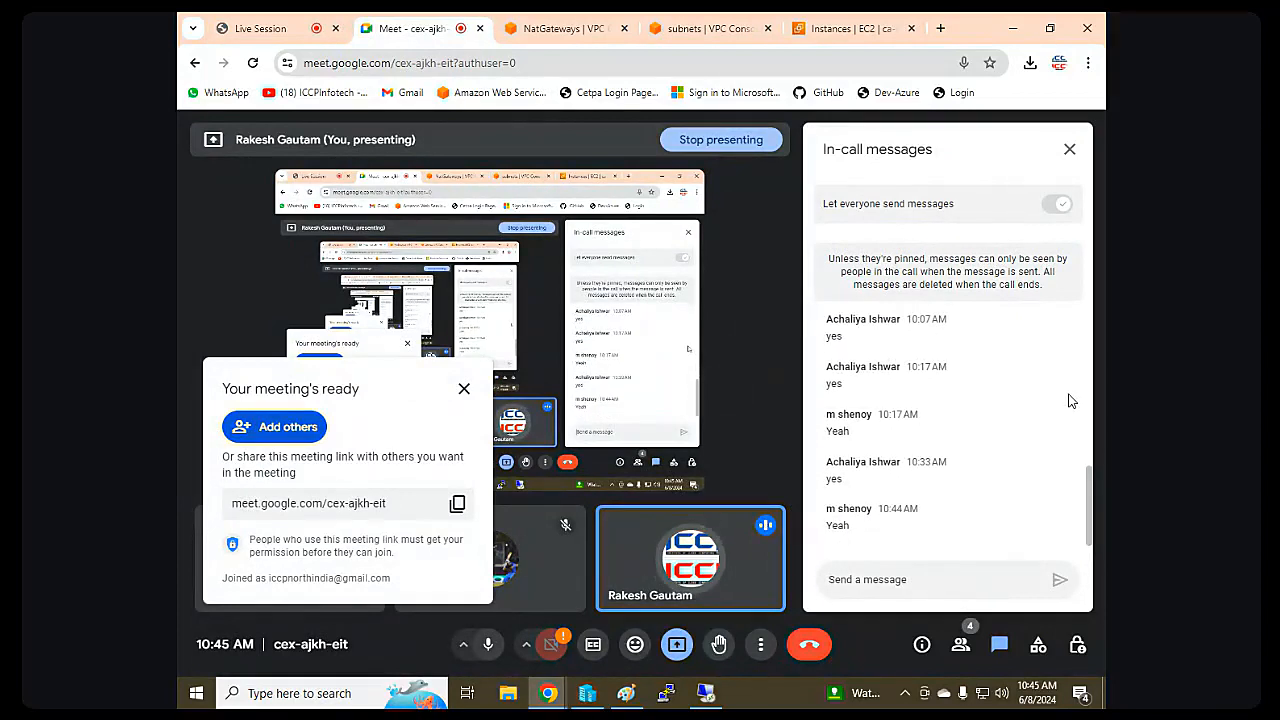
# Mute the live session's microphone and accept the participant's raised-hand request, returning to the session chat.
pyautogui.click(258, 30)
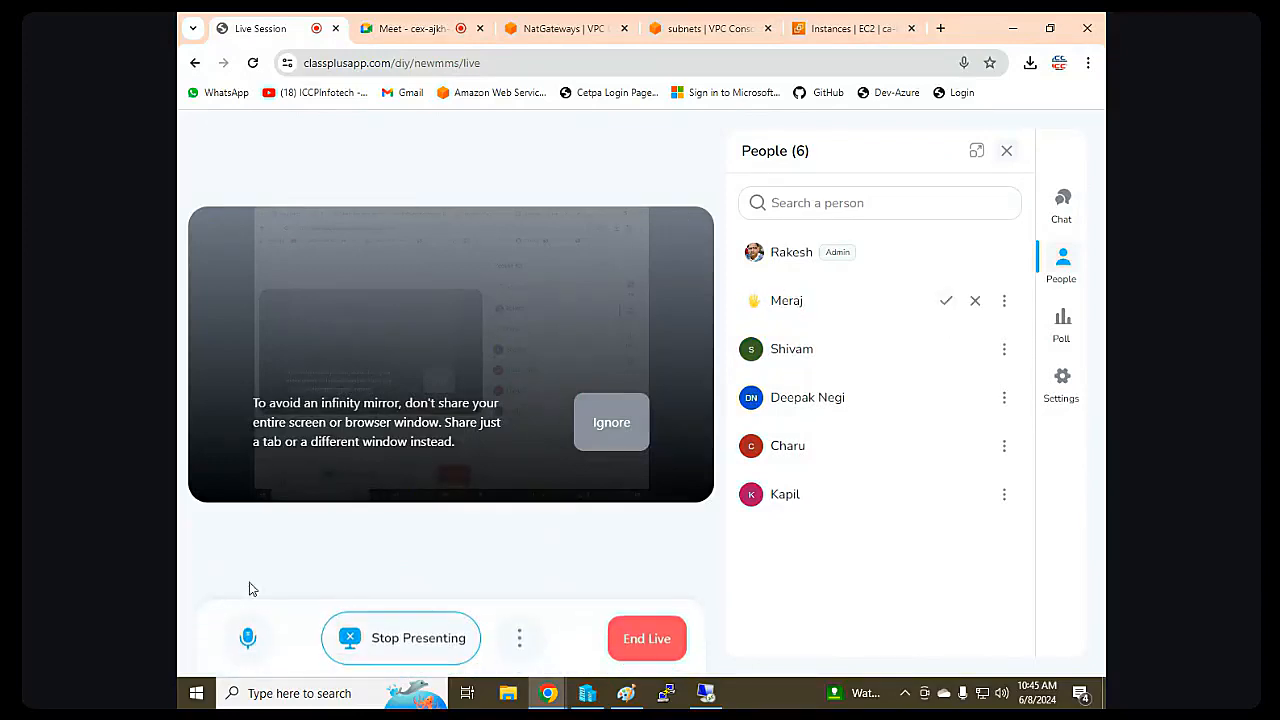
pyautogui.click(247, 638)
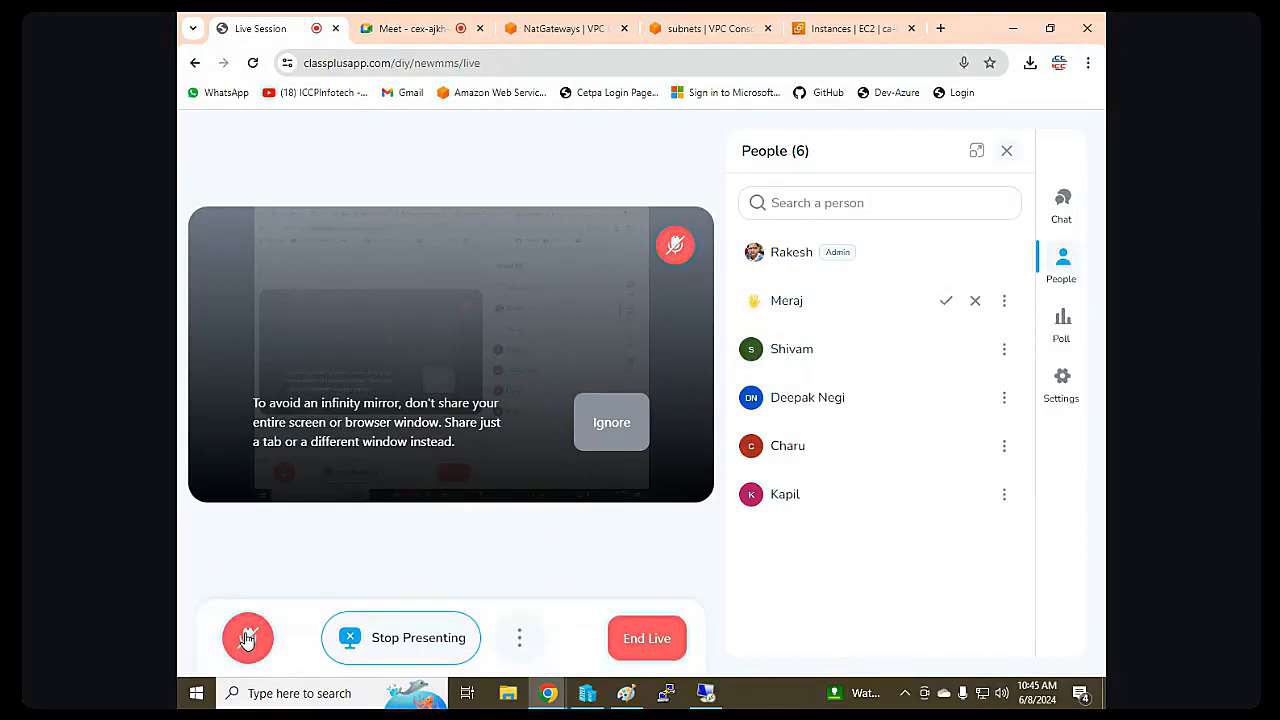
pyautogui.click(940, 307)
pyautogui.click(1060, 218)
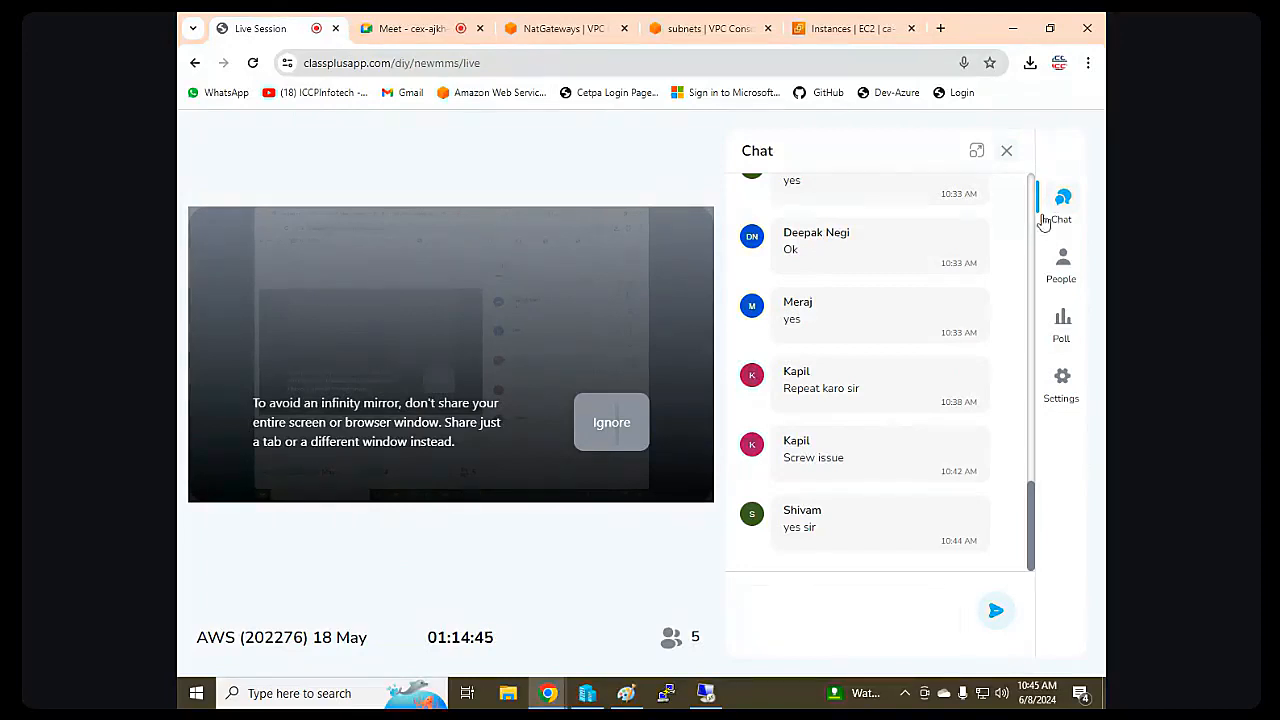
pyautogui.moveTo(195, 594)
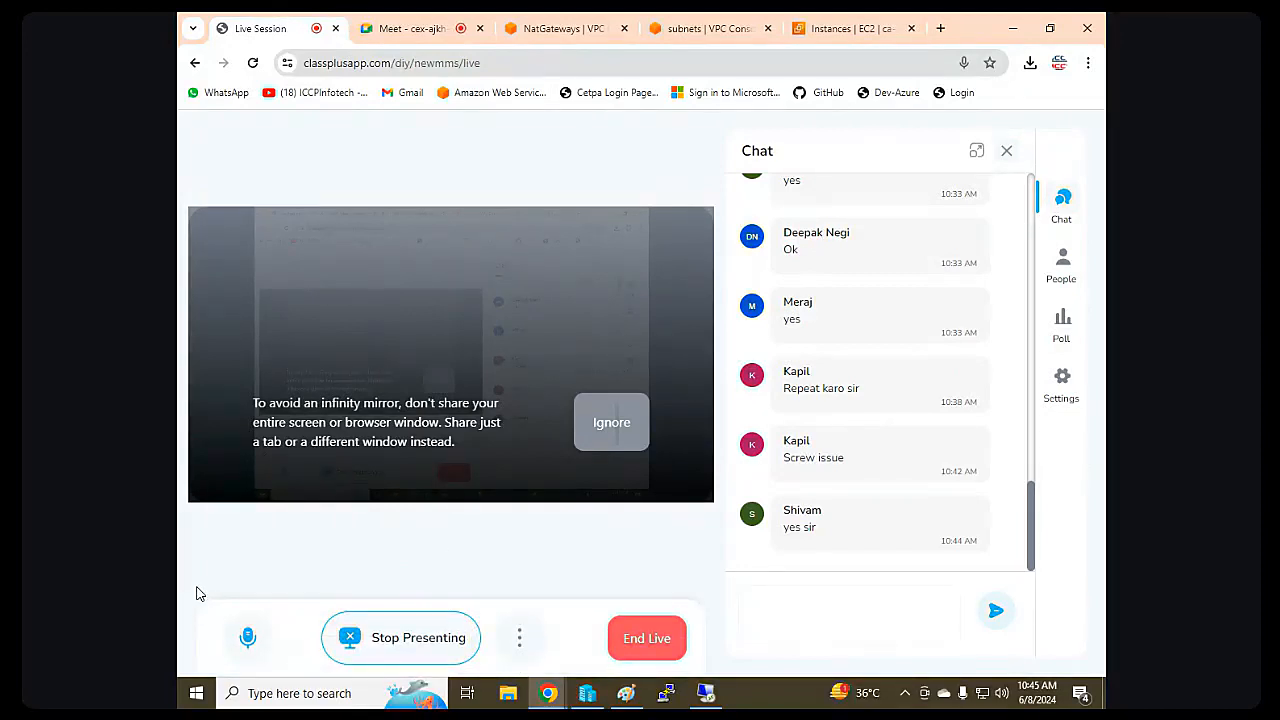